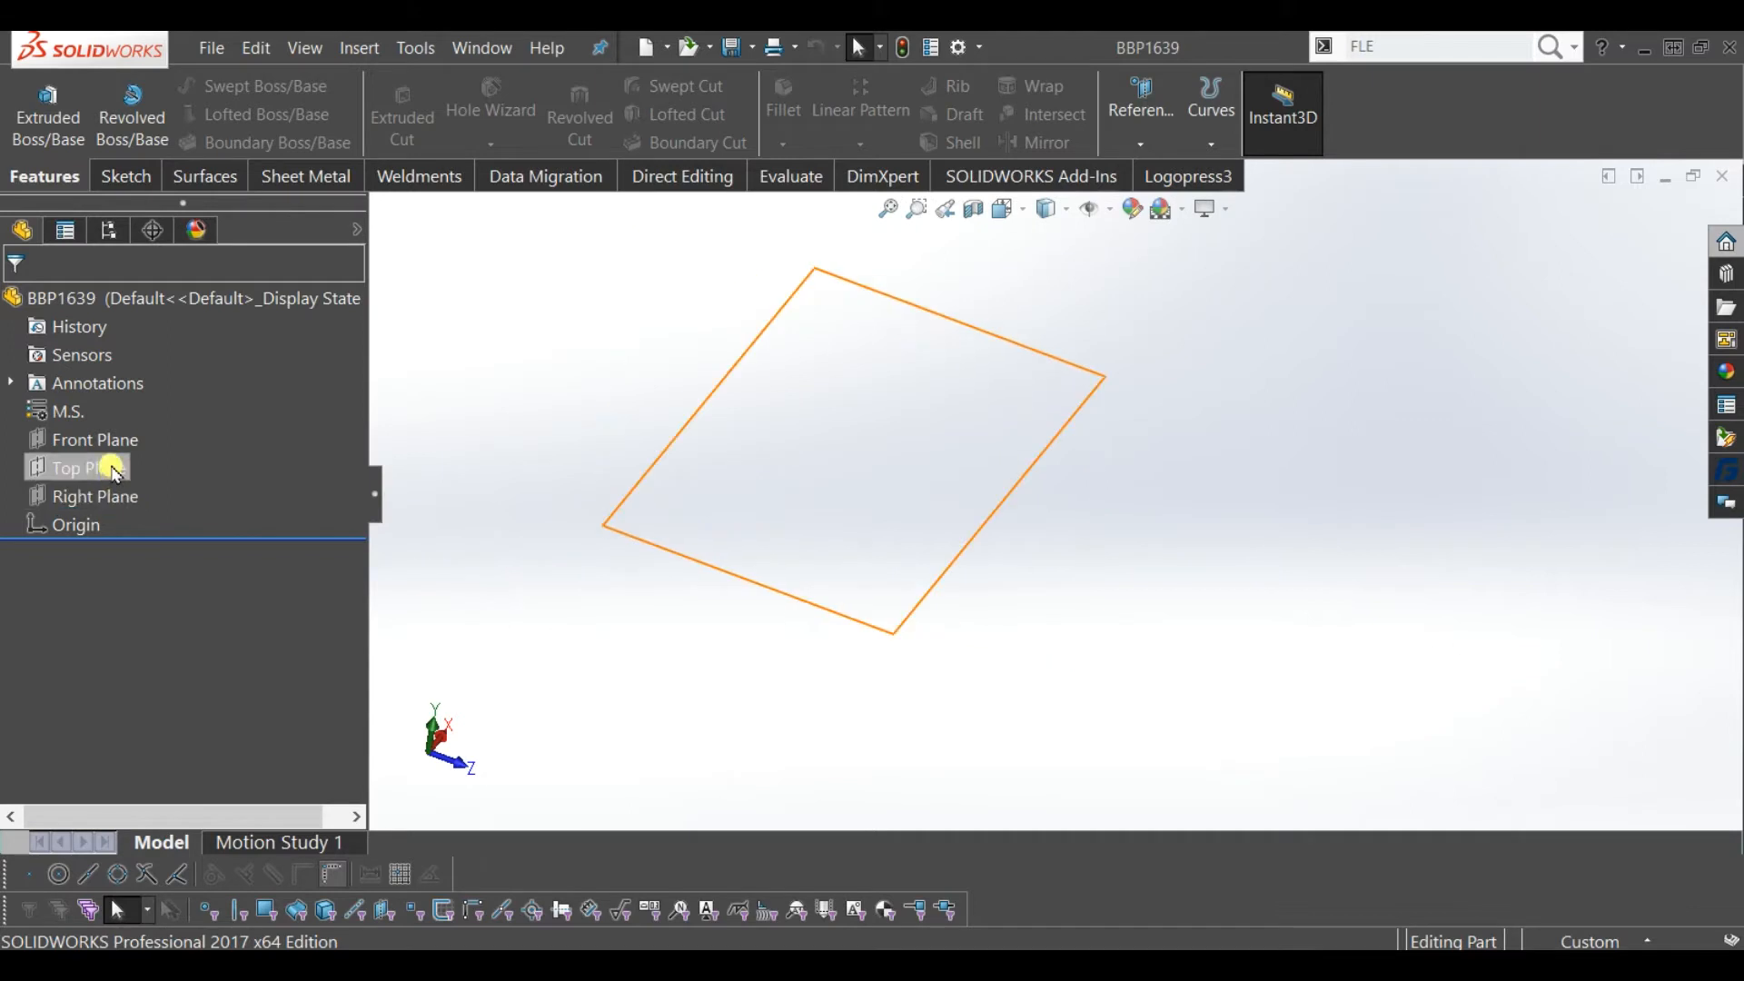
- Start a sketch on the Top Plane and draw a center rectangle about 96 by 97 mm around the origin
click(151, 414)
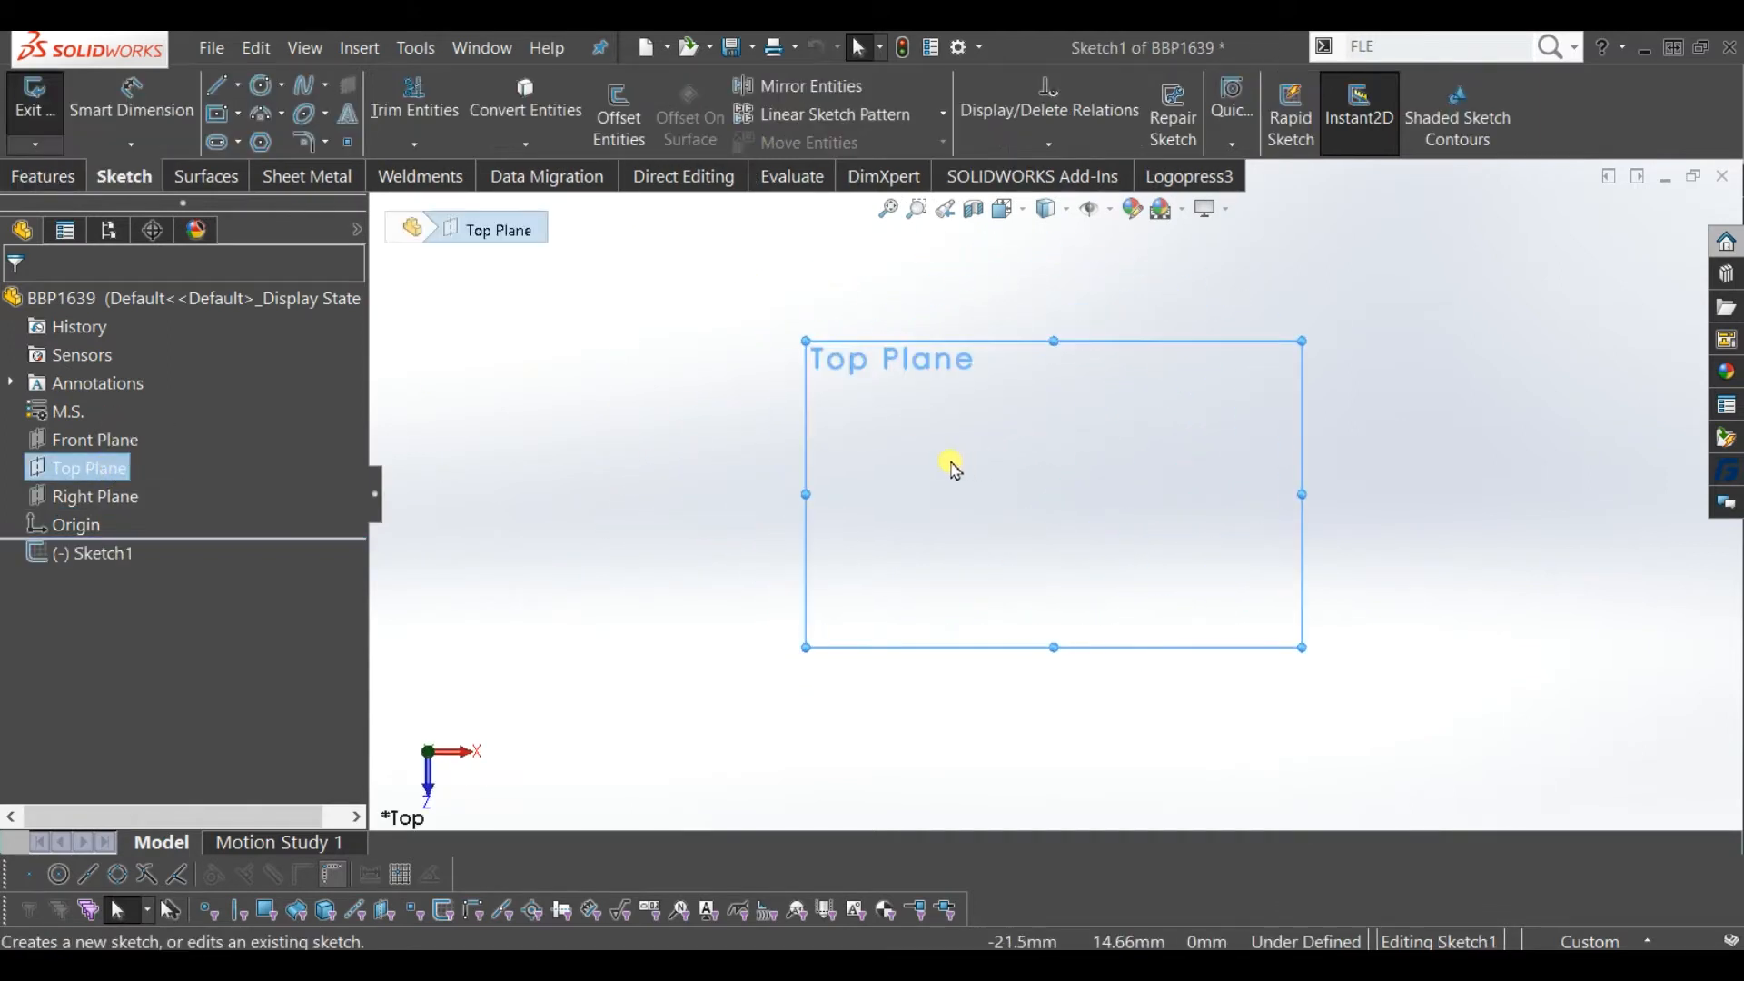
click(218, 112)
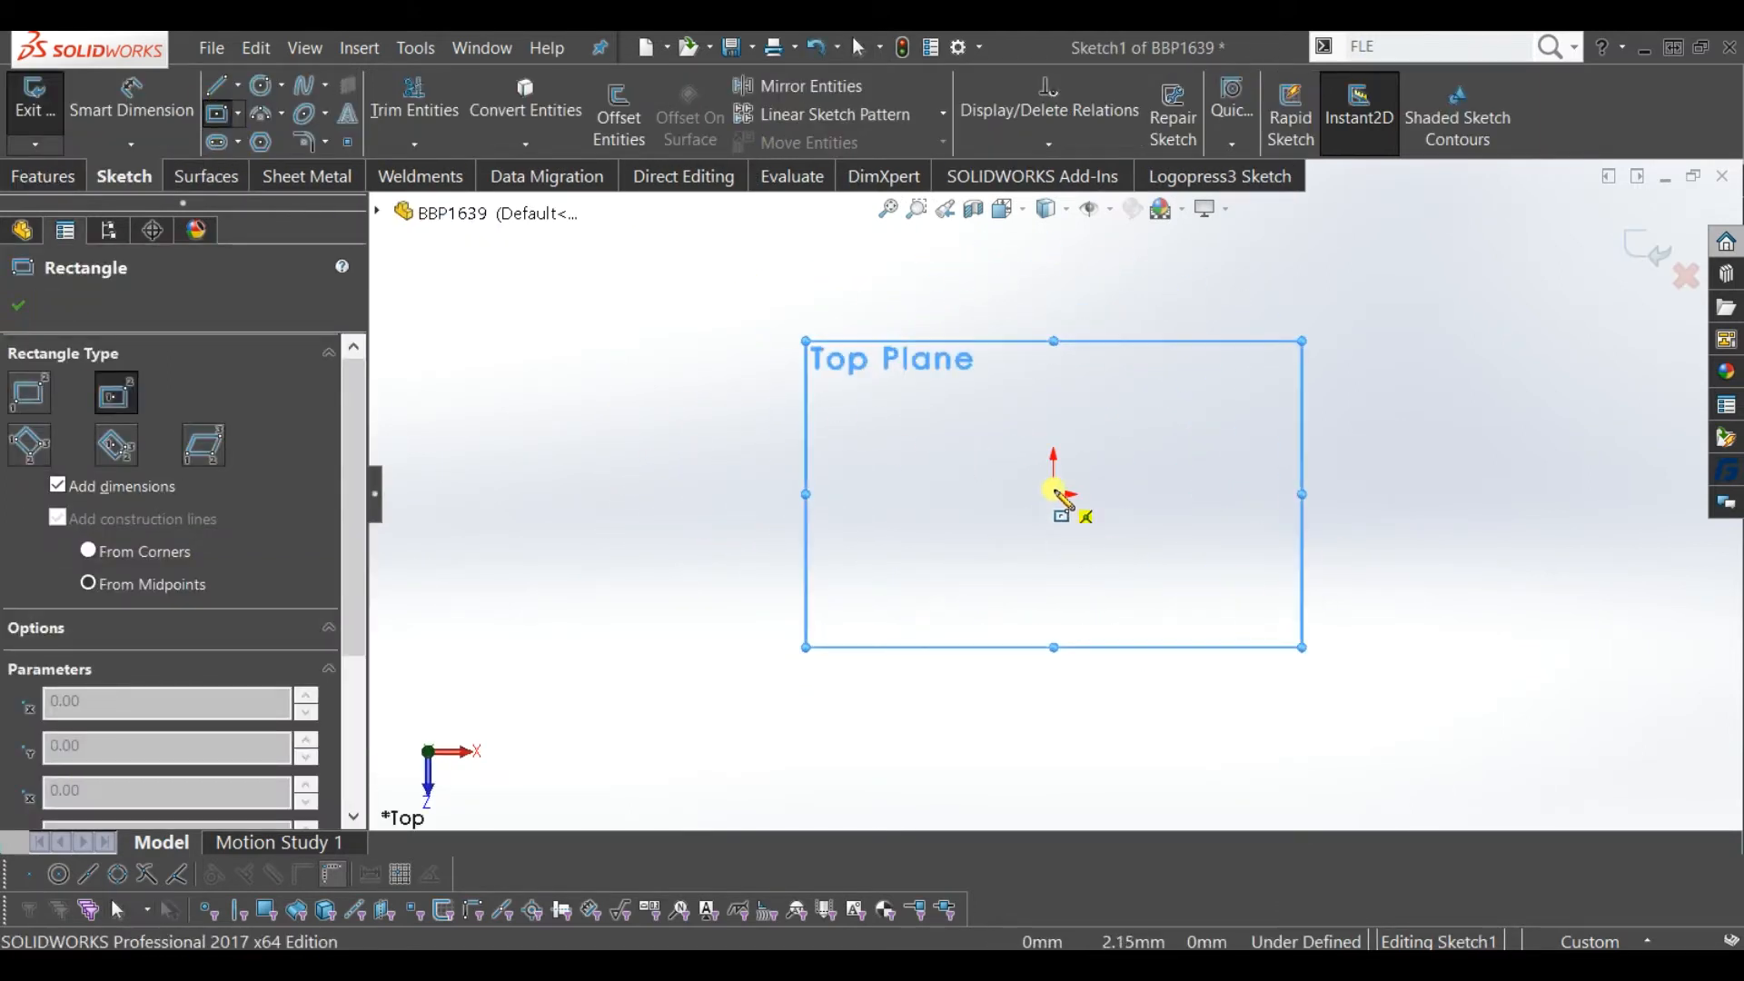
click(1054, 494)
click(1189, 629)
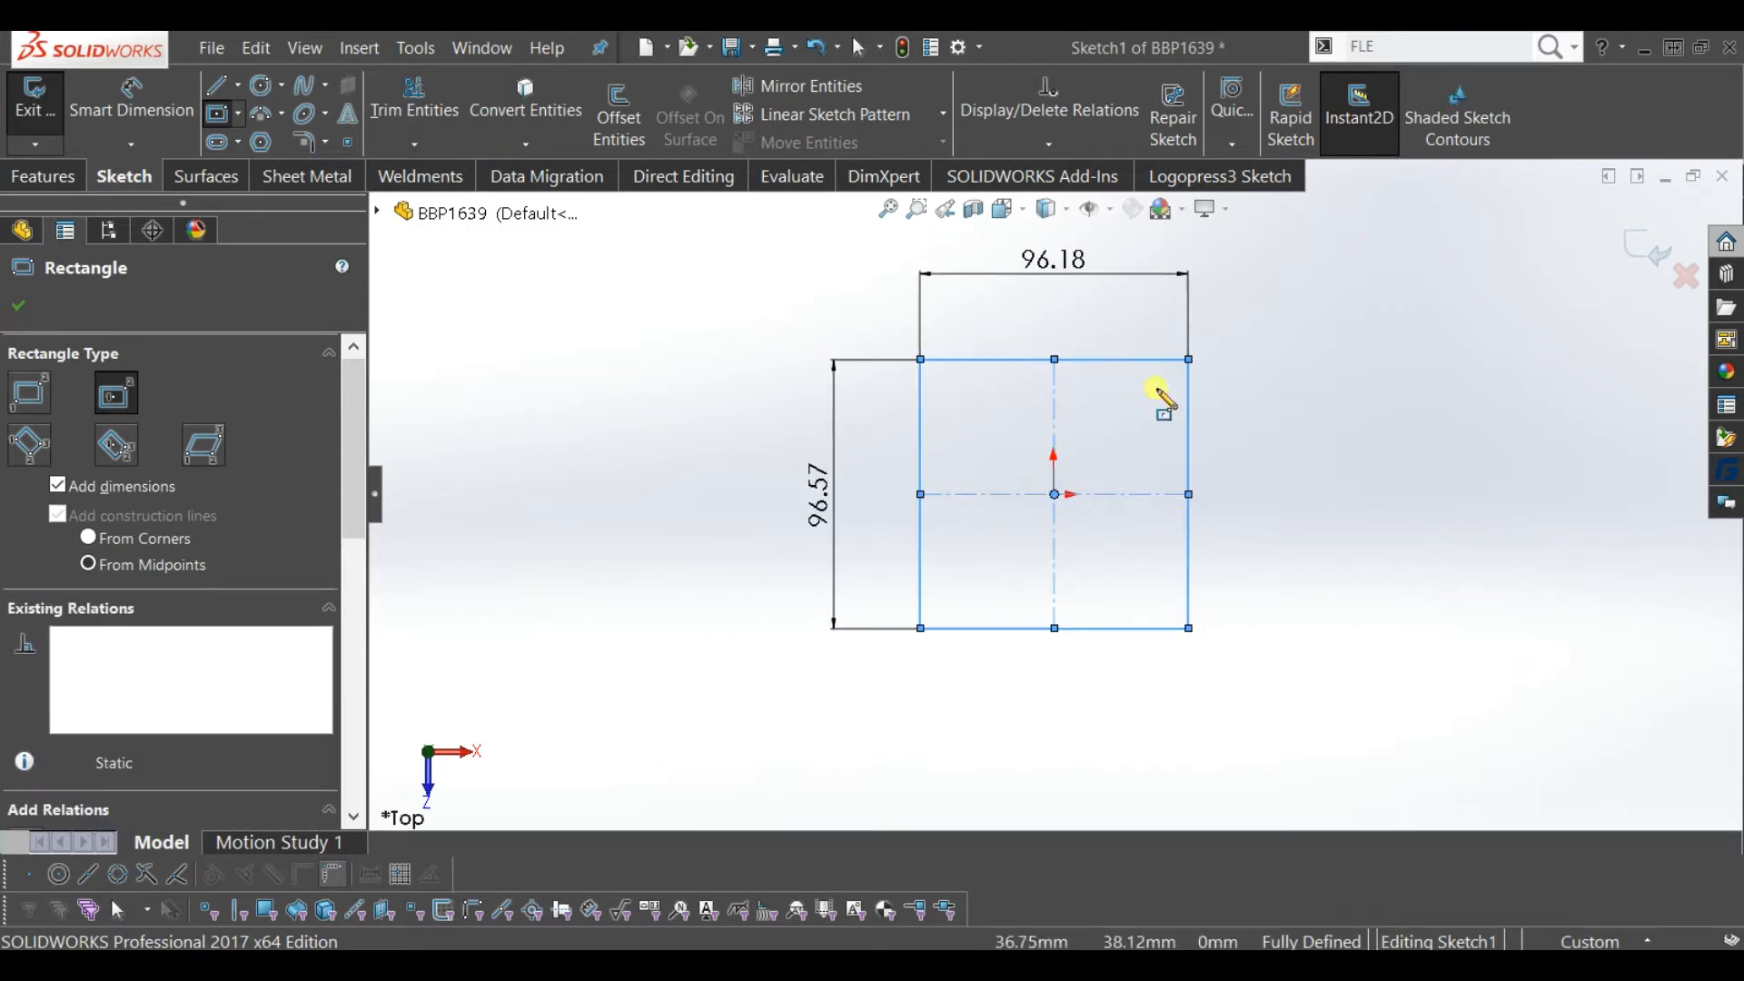
key(Escape)
- Set the rectangle's width and height to 80 mm each
double_click(1056, 272)
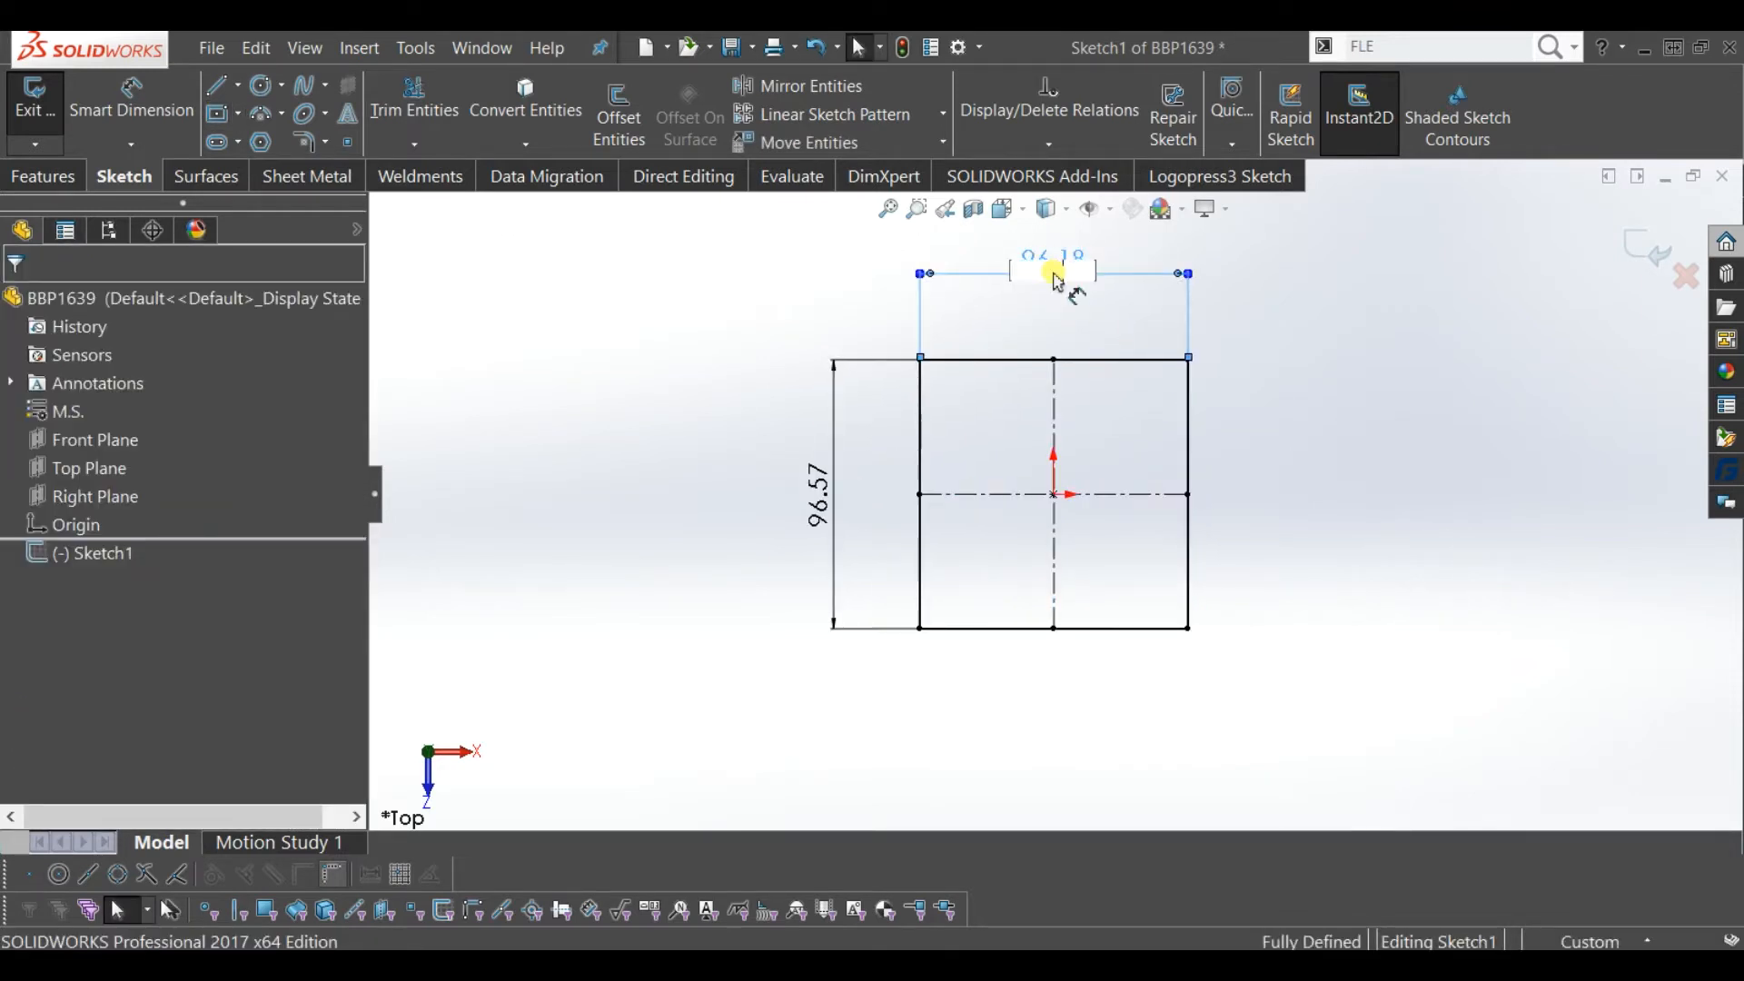
text(80)
key(Return)
double_click(863, 523)
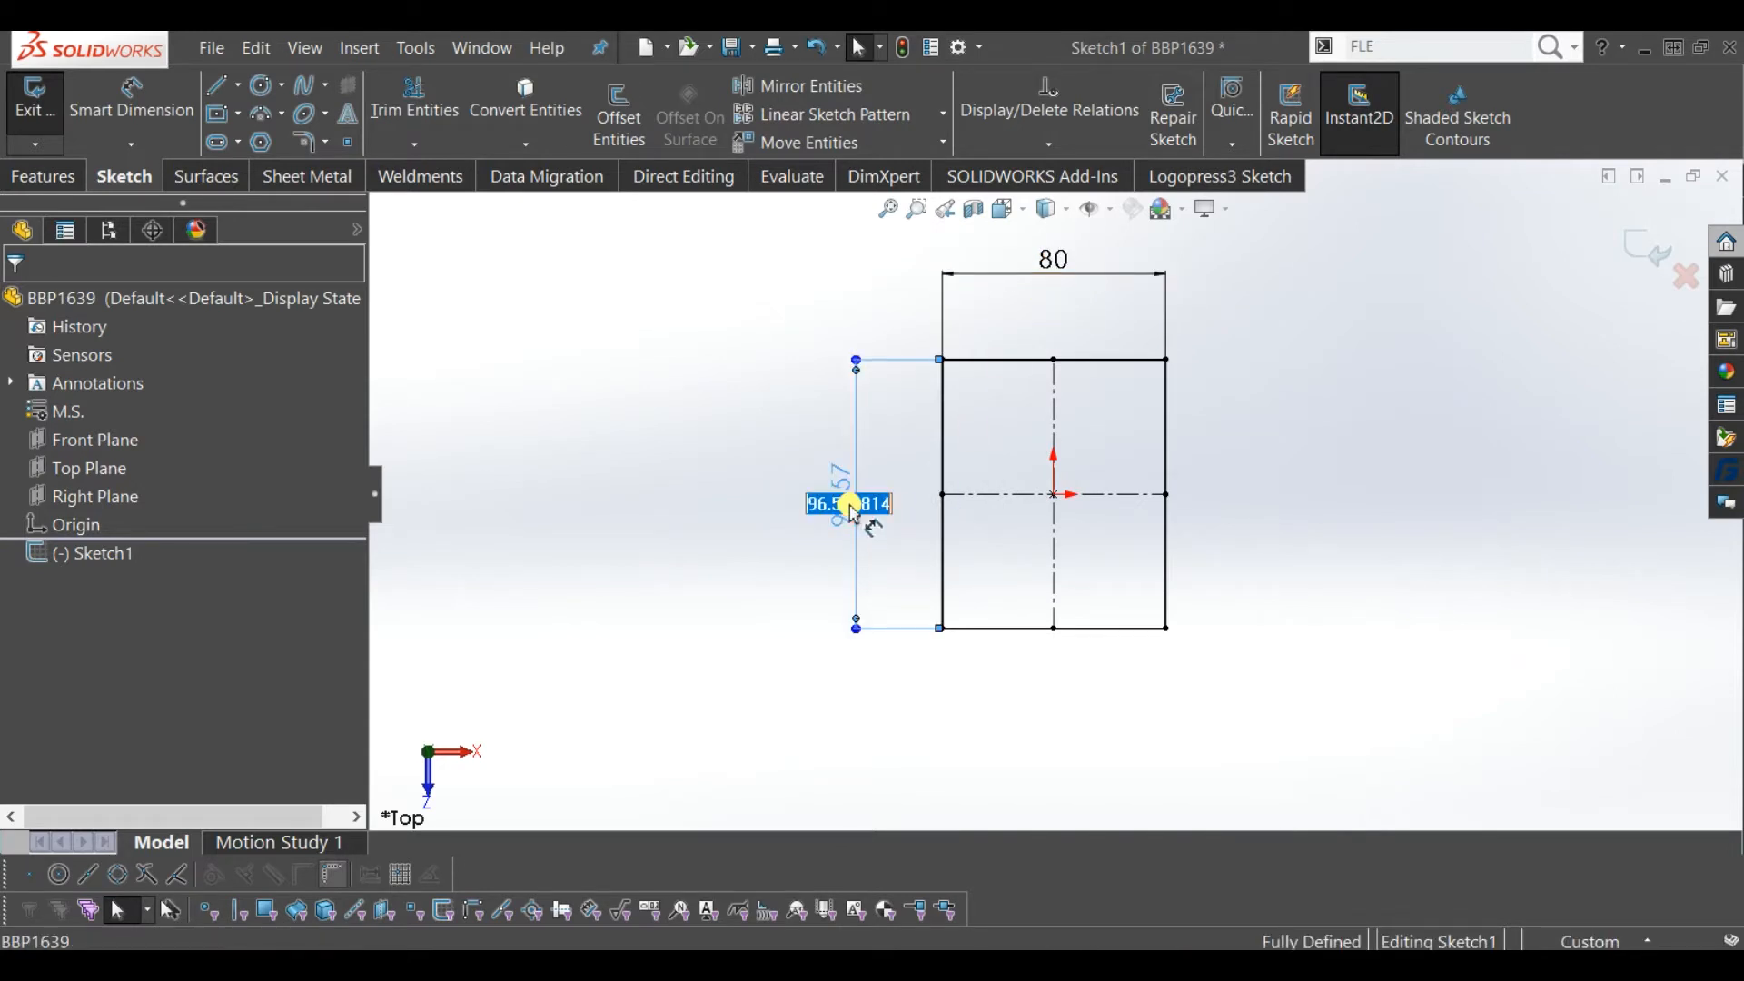
text(80)
key(Return)
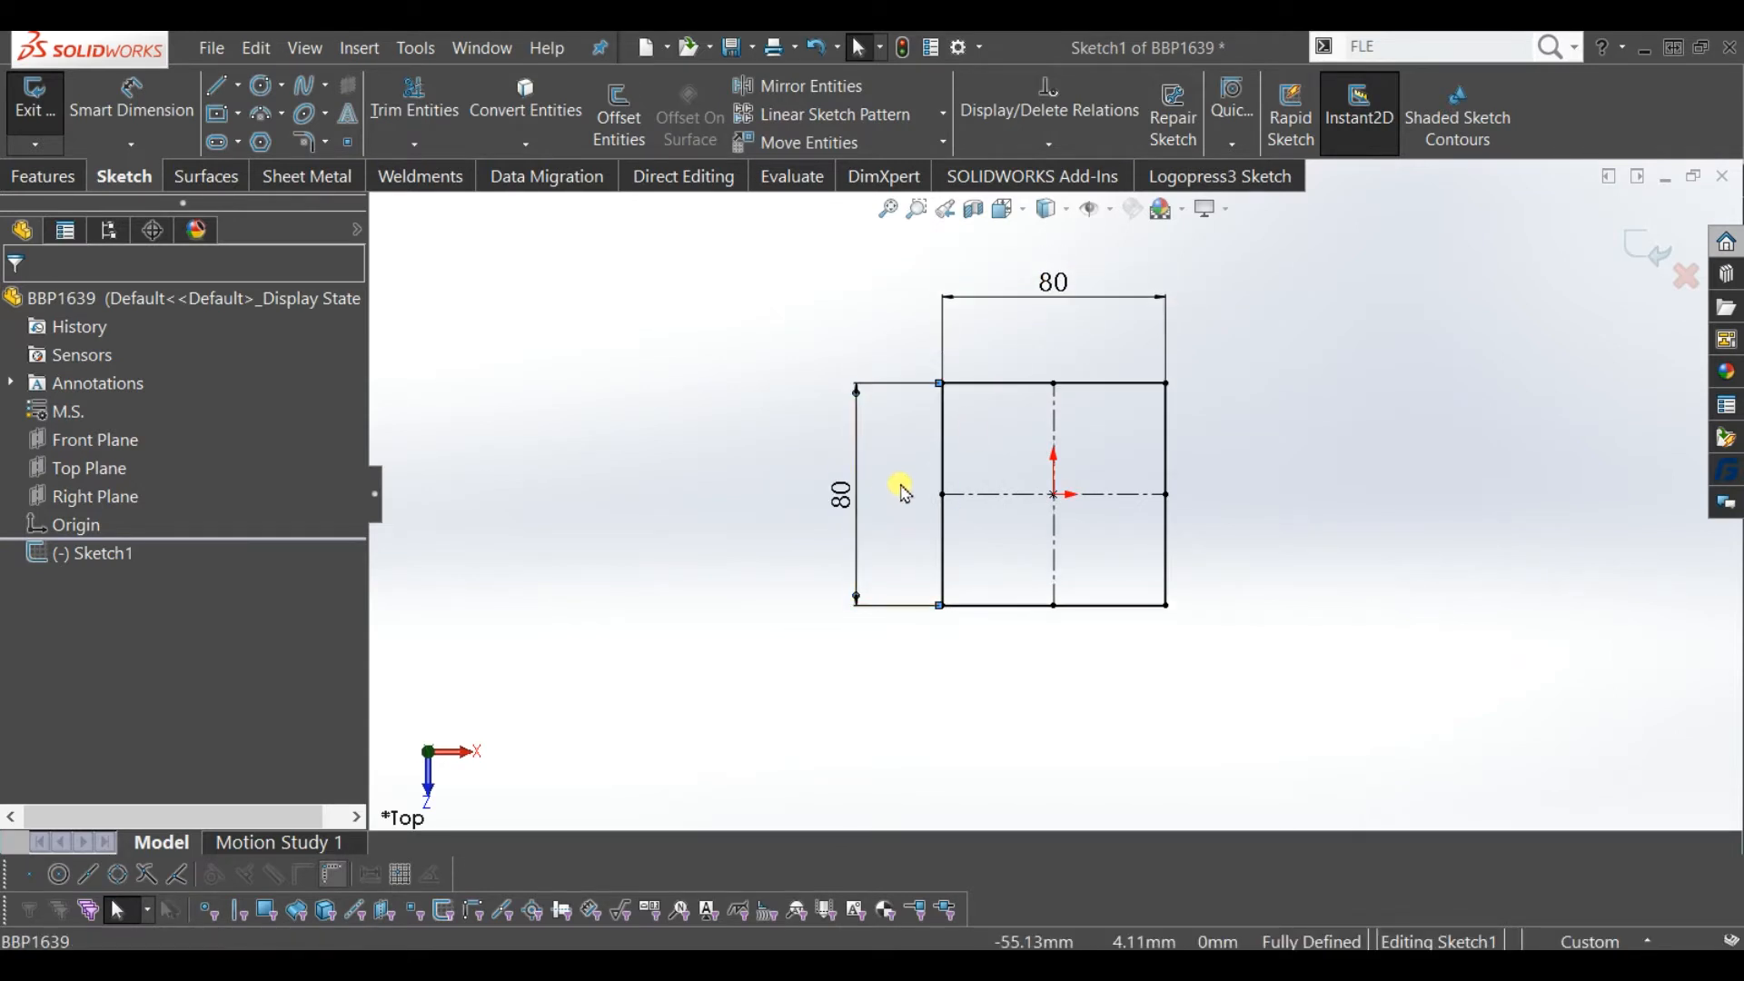
- Round all four corners of the 80 mm square with 10 mm sketch fillets, accepting the relation changes, and exit the sketch
click(306, 143)
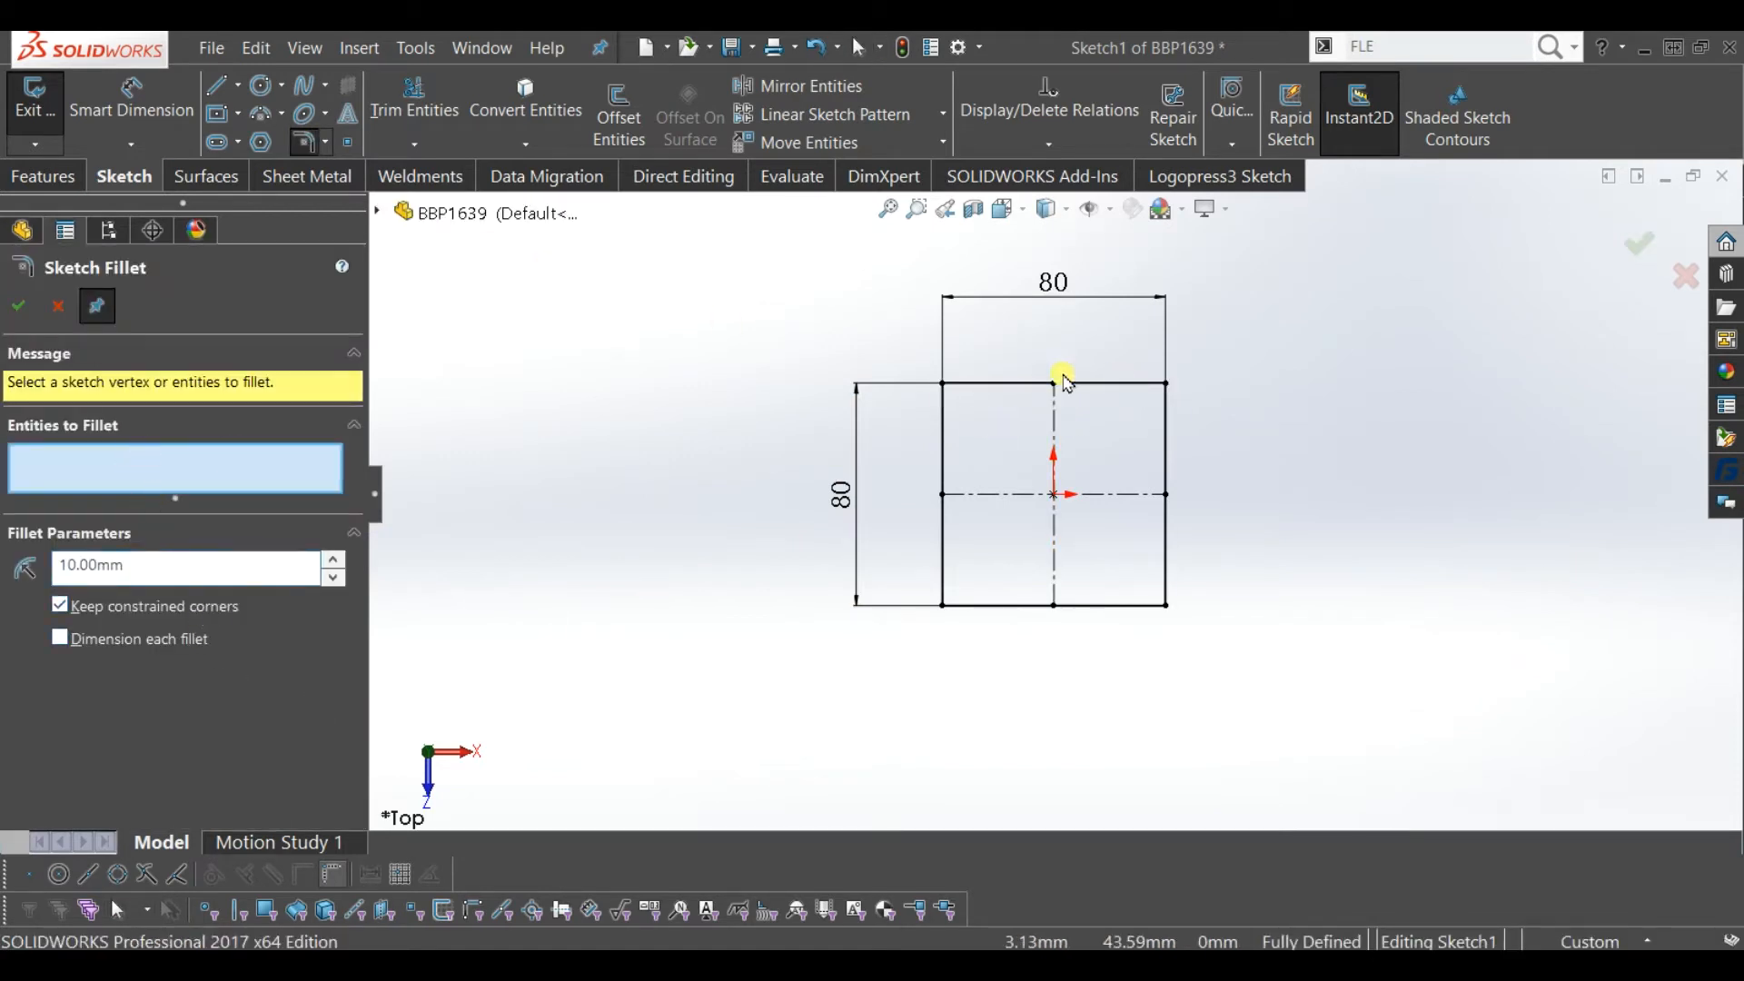
click(944, 386)
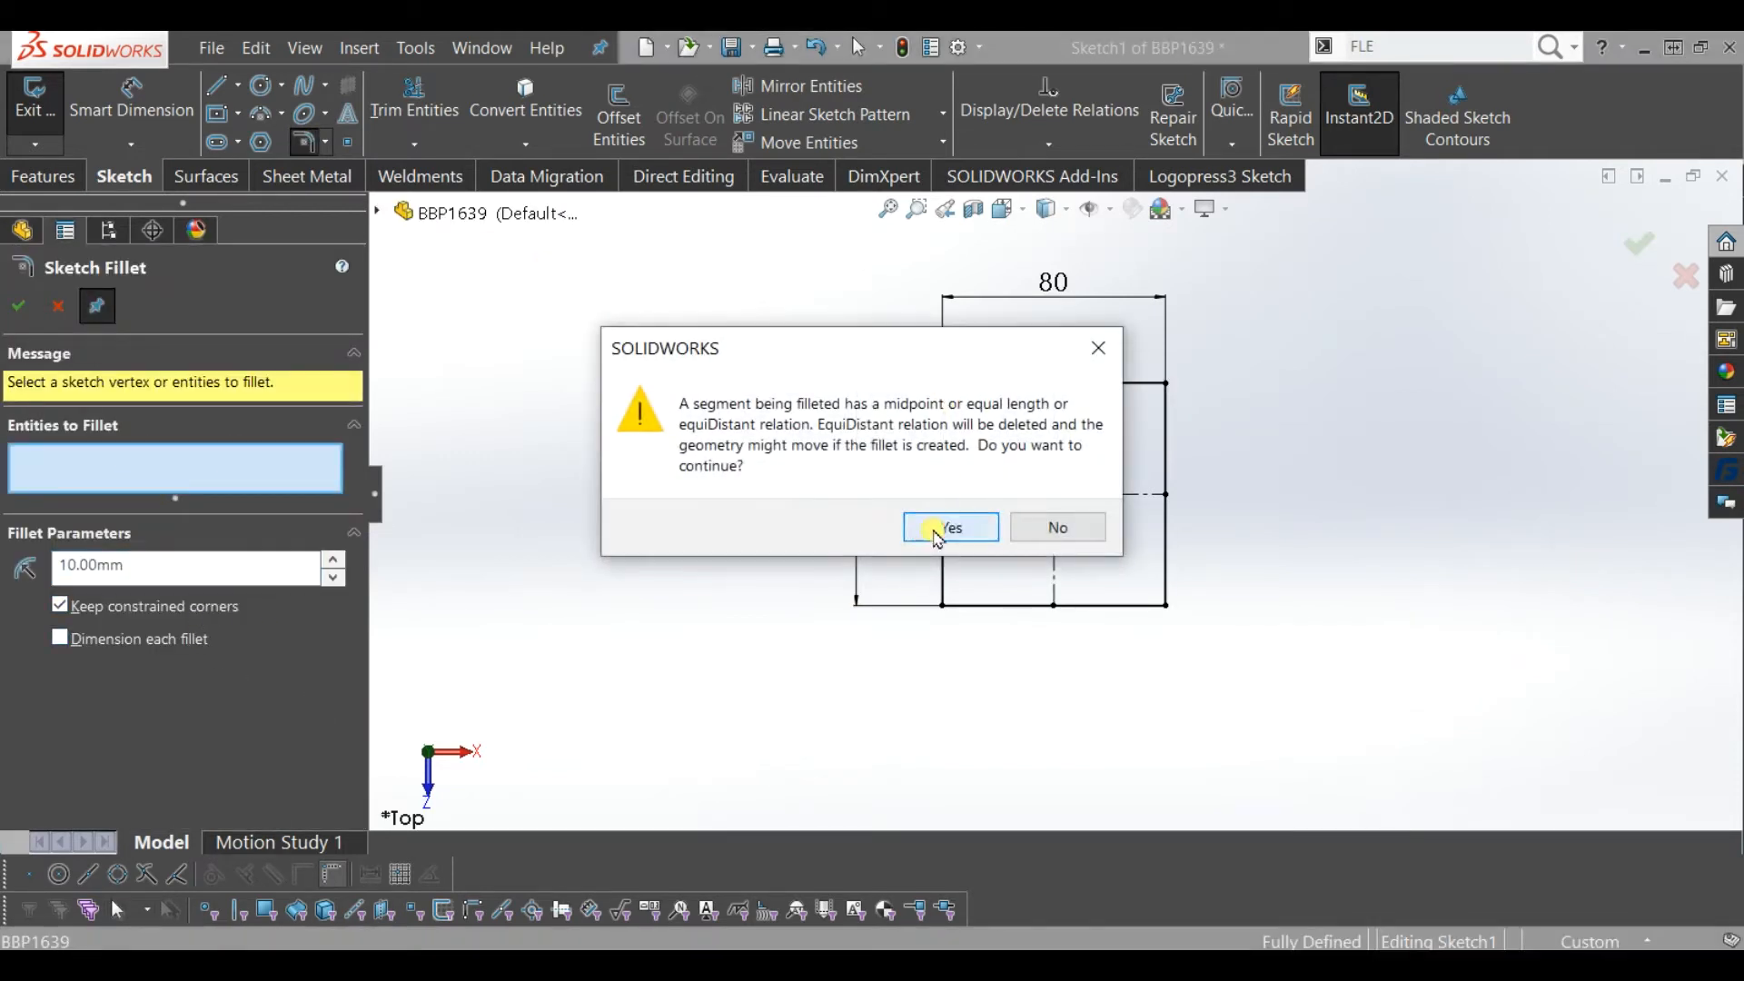
click(935, 523)
click(1166, 603)
click(944, 522)
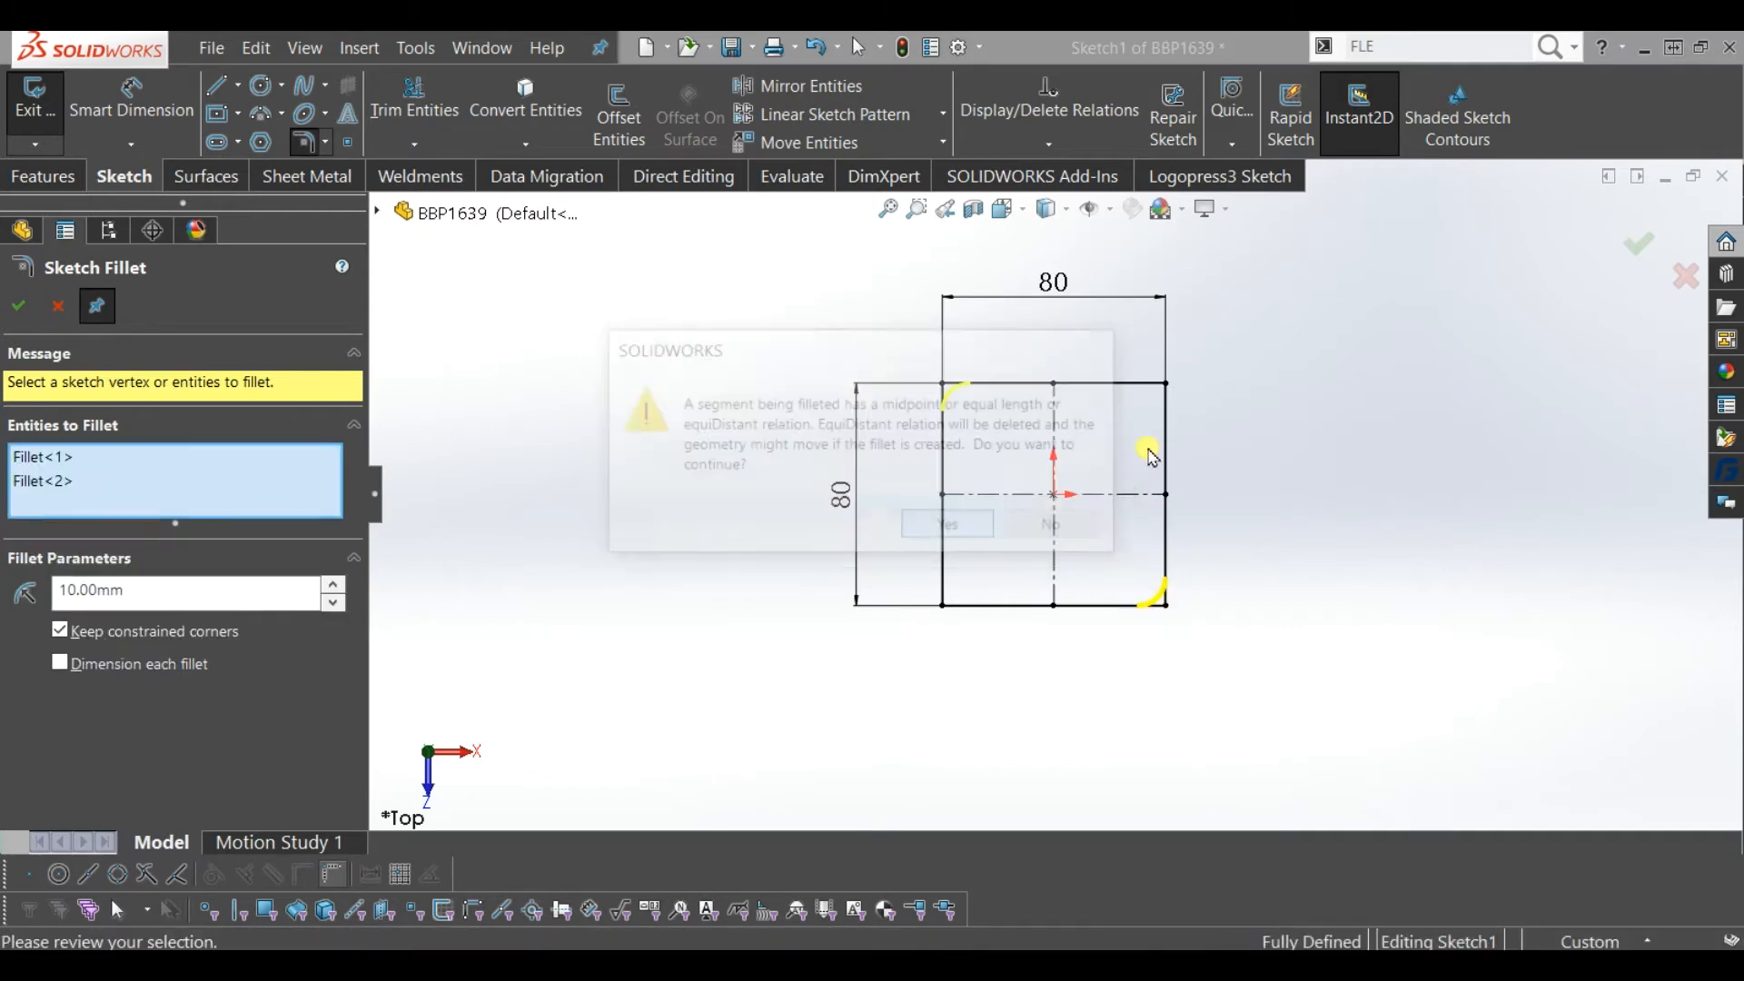
click(1166, 389)
click(954, 523)
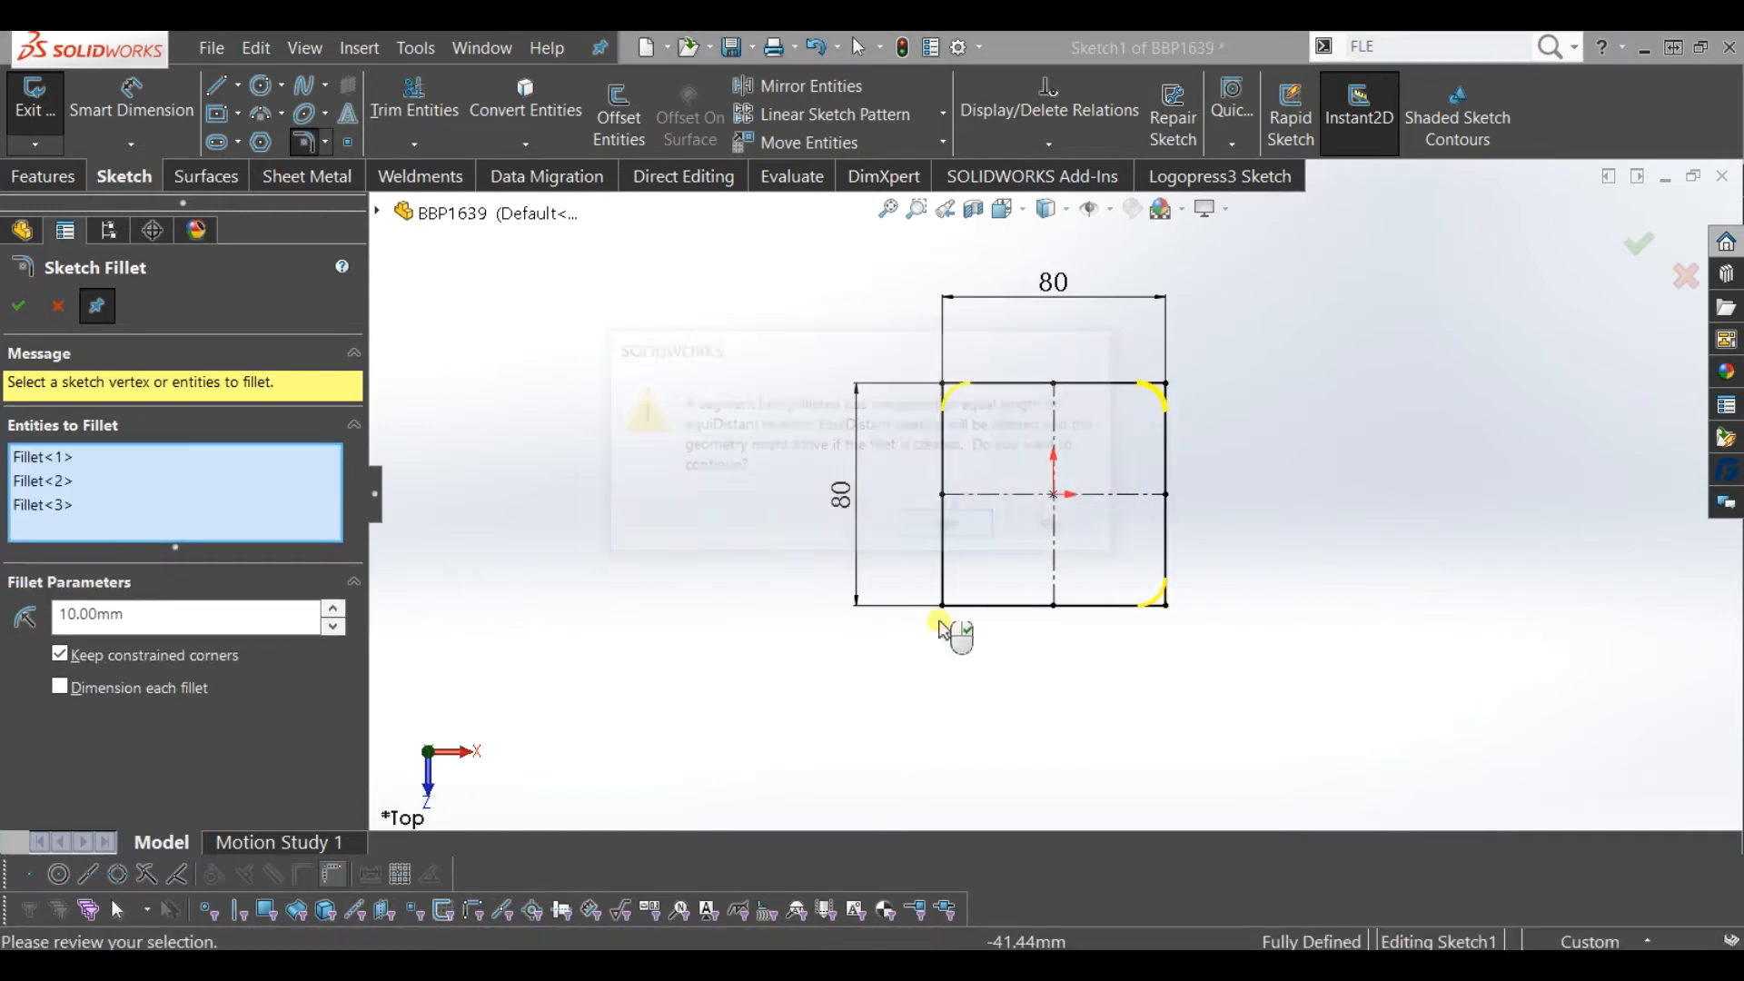
click(947, 601)
click(947, 524)
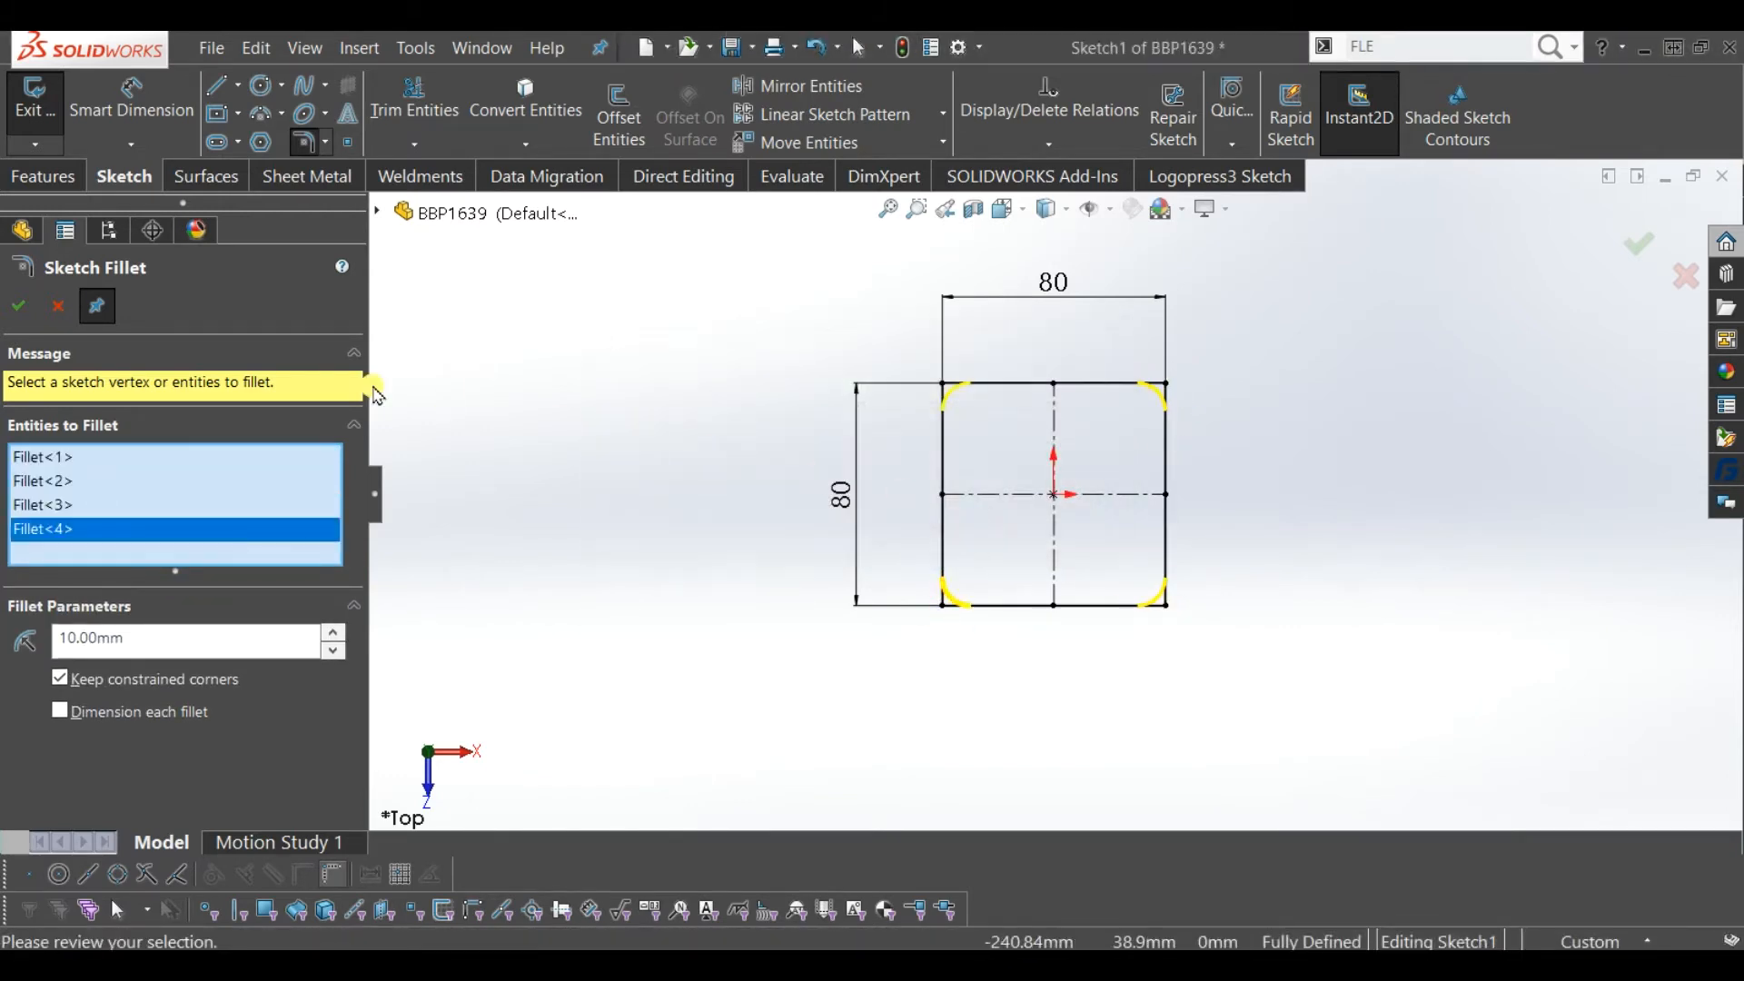
click(18, 307)
mouse_move(1425, 394)
middle_down()
mouse_move(1343, 478)
mouse_move(1414, 397)
middle_up()
click(1635, 247)
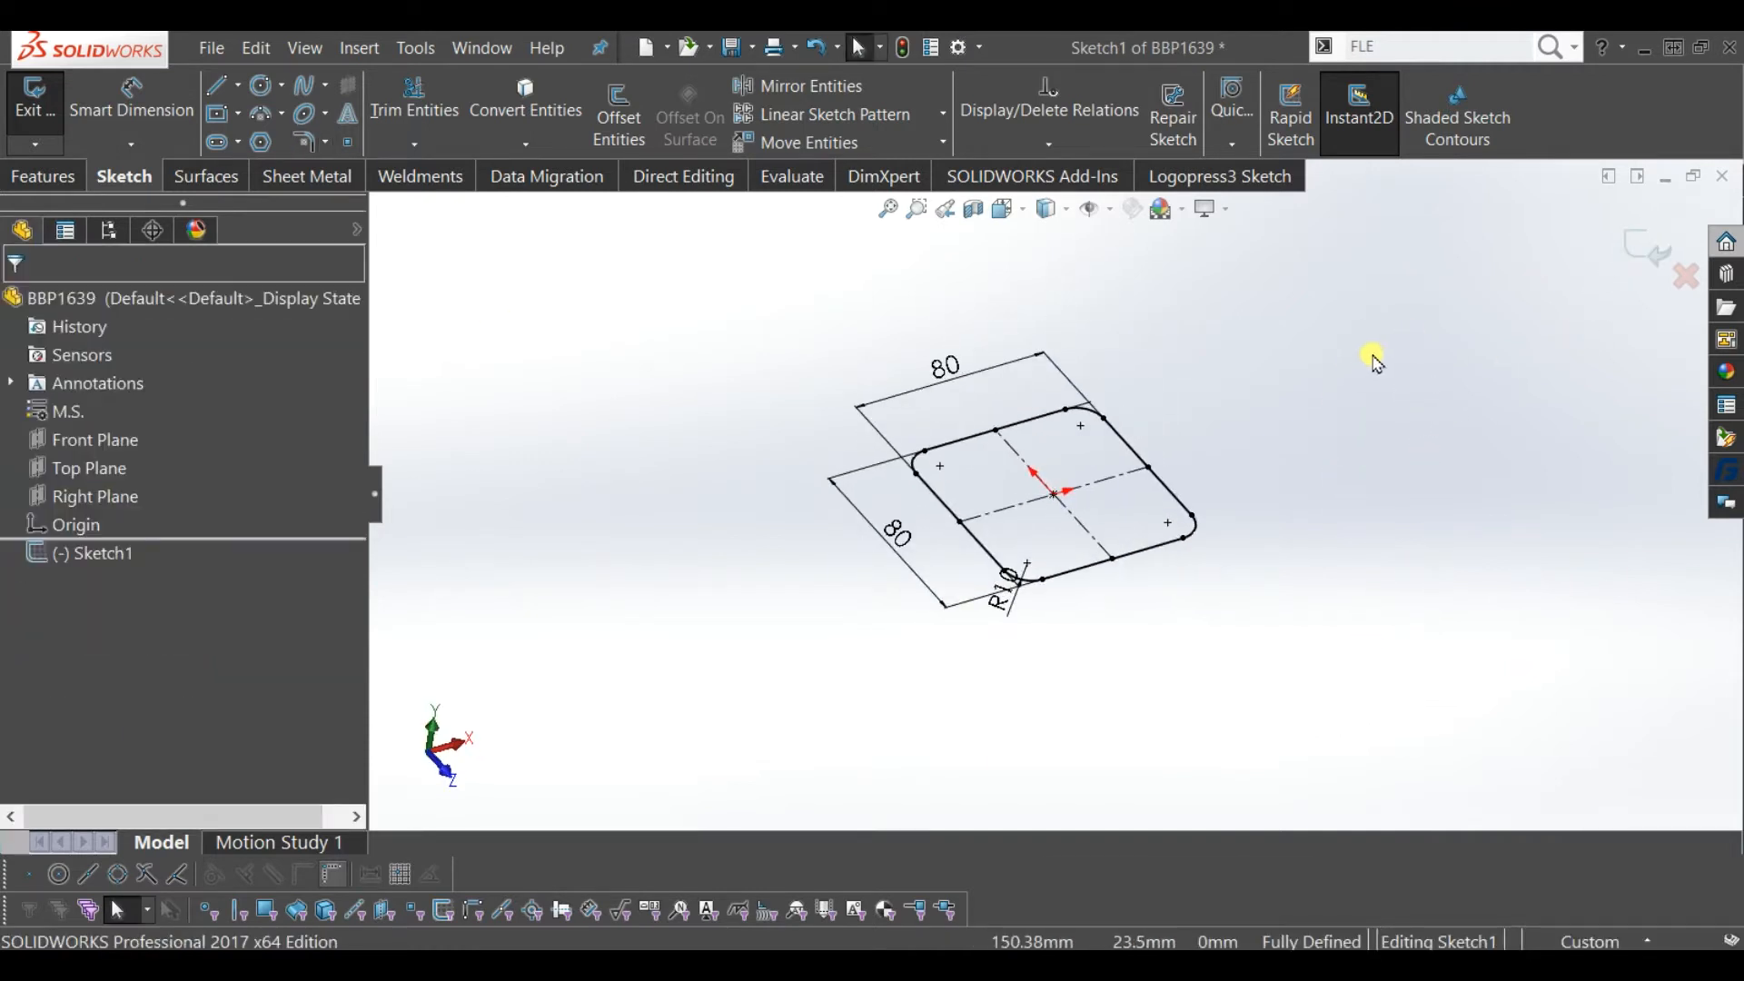
click(1635, 245)
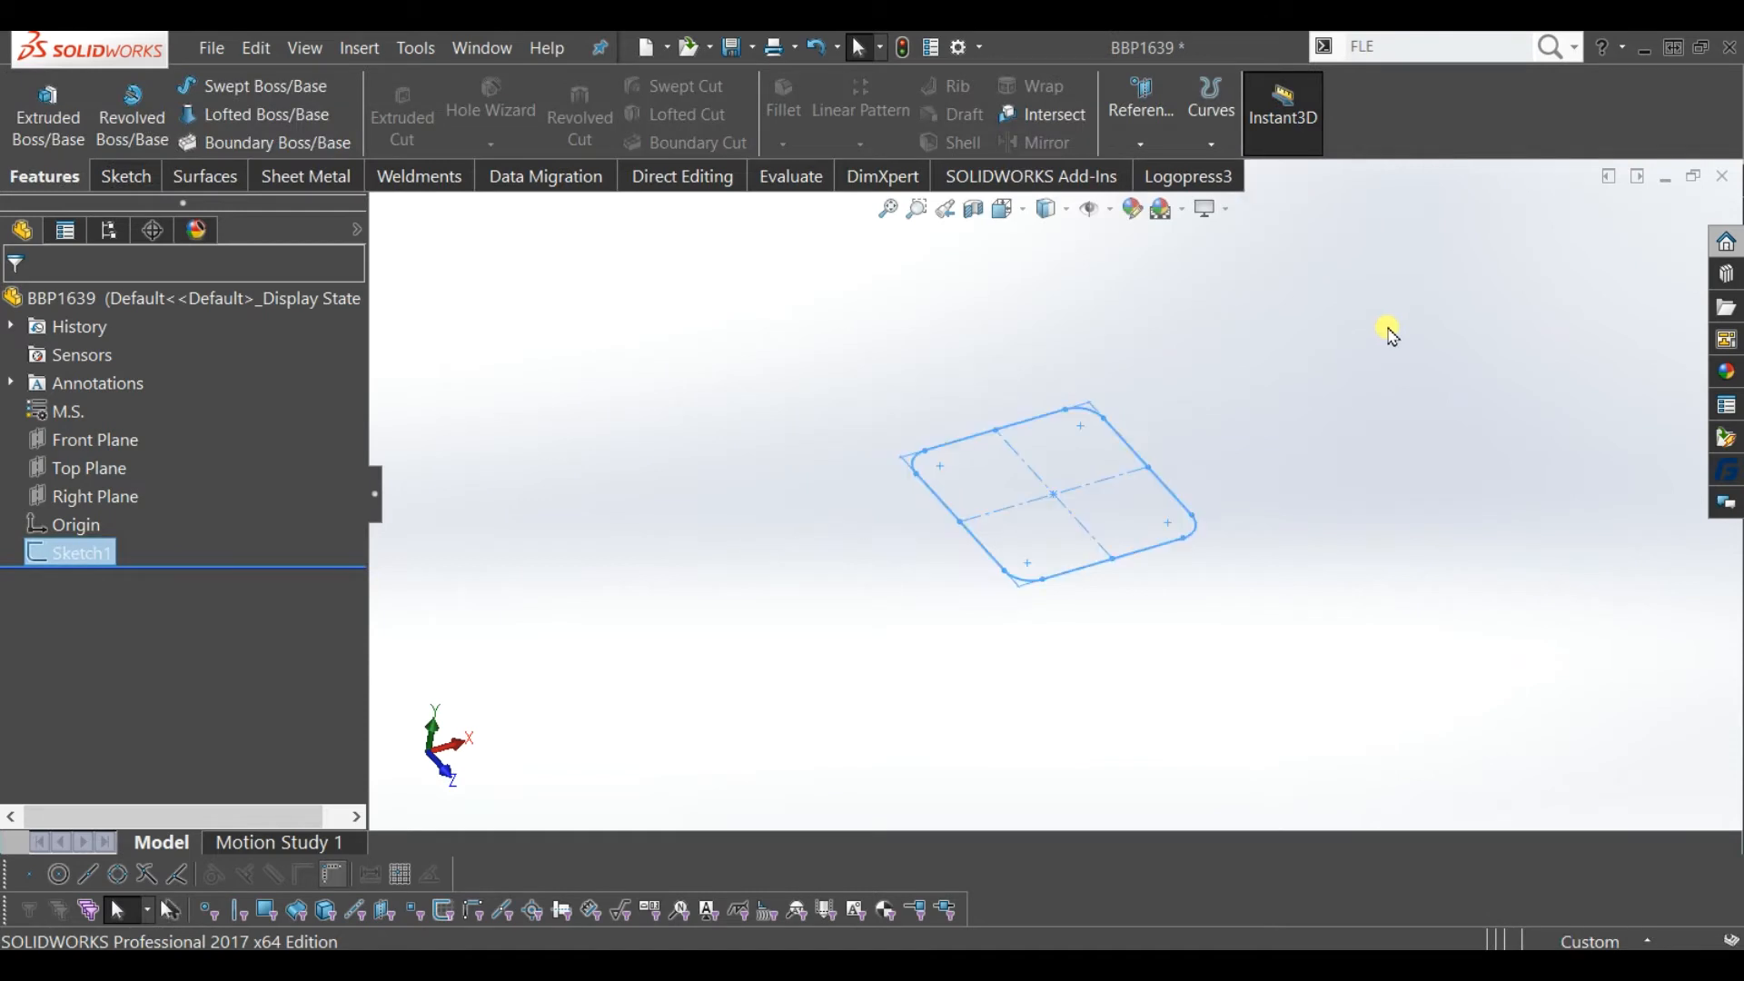
- Create a reference plane offset 200 mm above the Top Plane
mouse_move(1208, 436)
middle_down()
mouse_move(1185, 463)
mouse_move(1211, 417)
mouse_move(1285, 422)
middle_up()
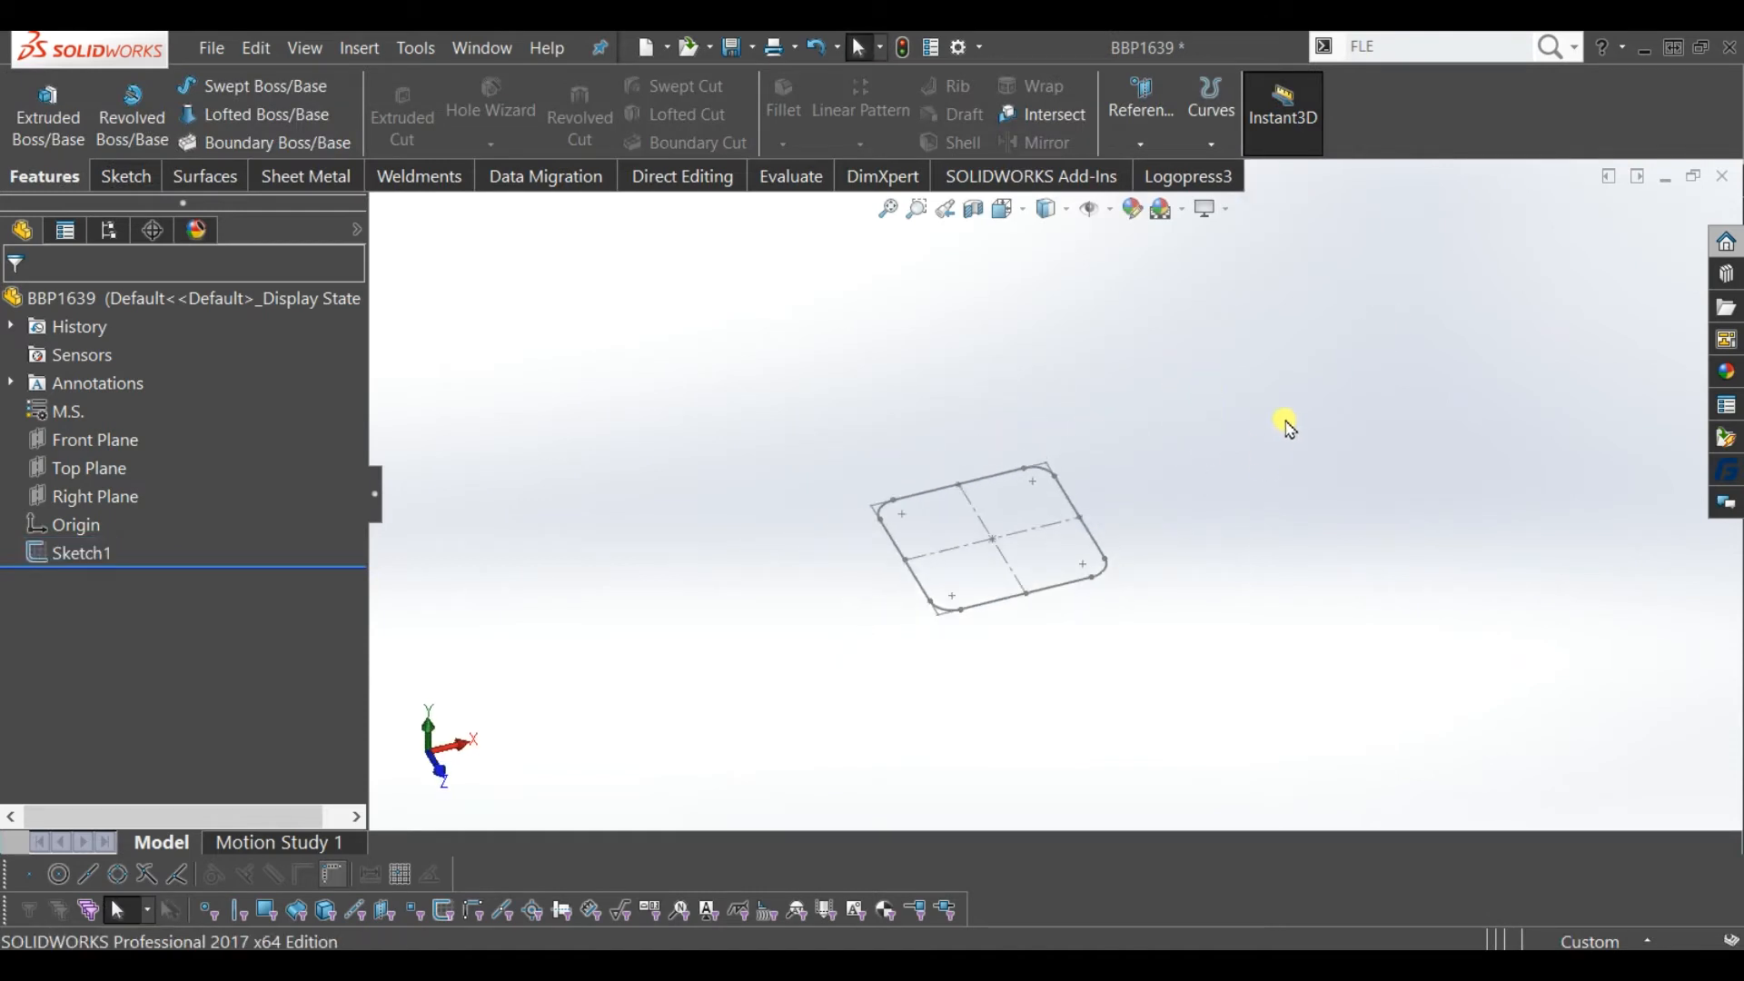
middle_drag(545, 495, 557, 456)
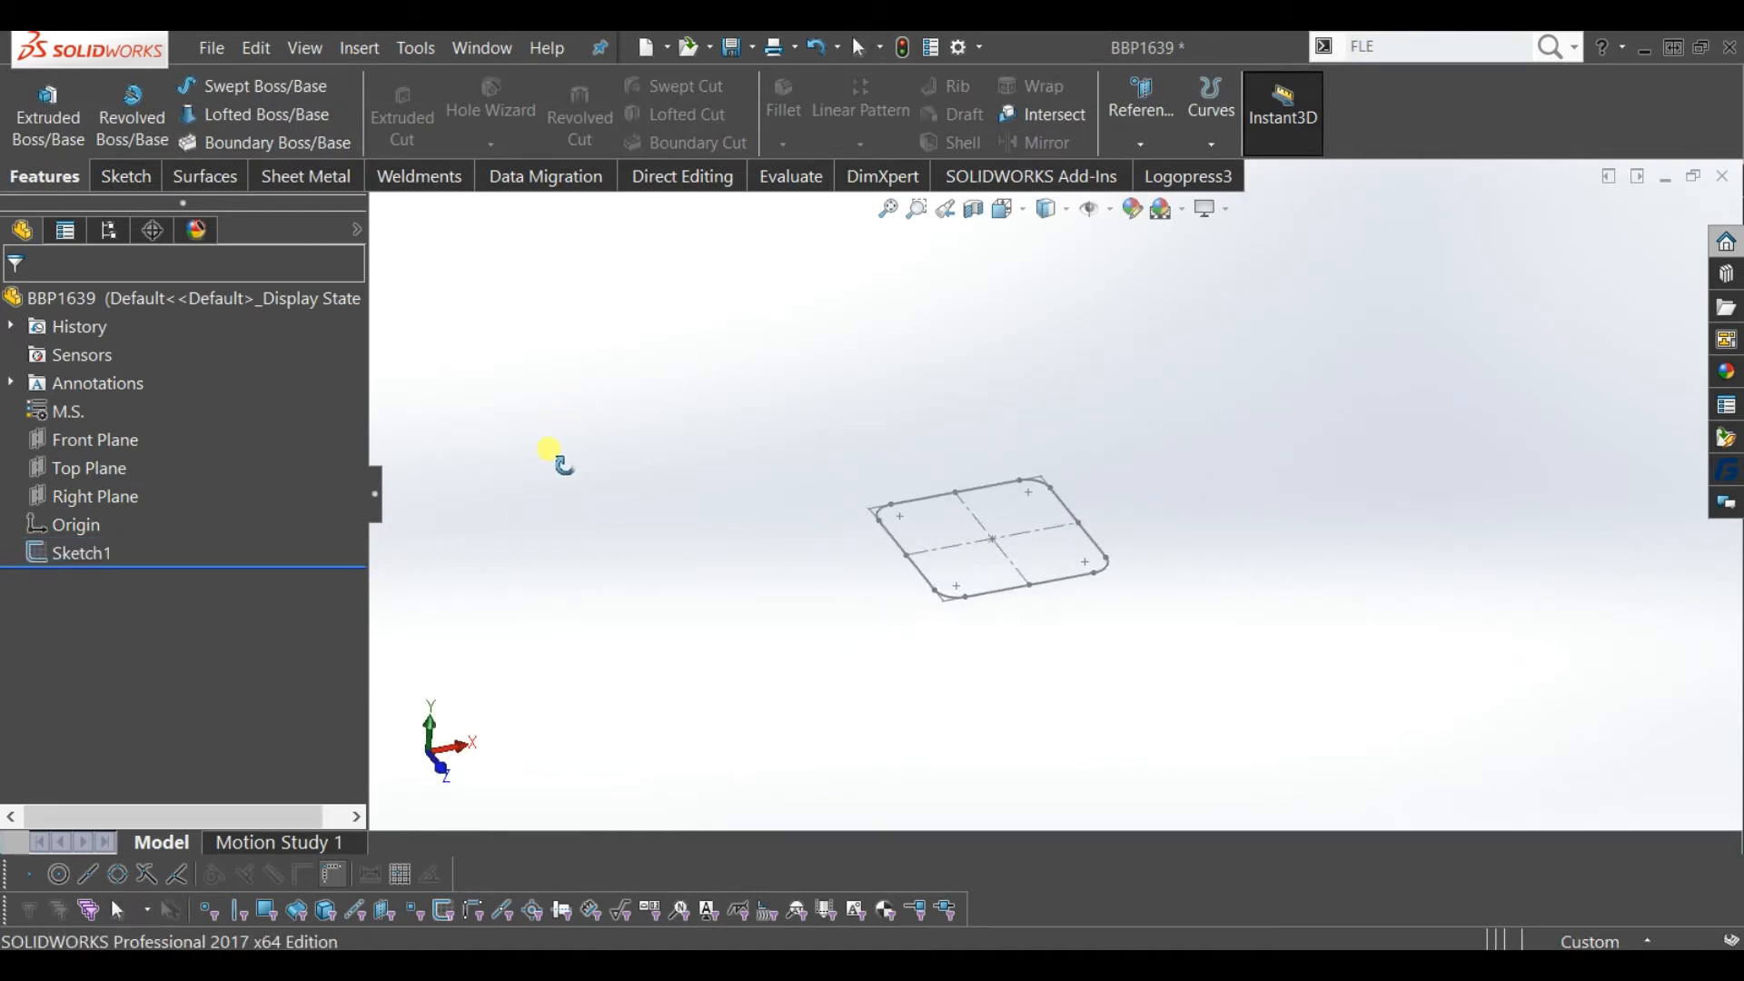
click(130, 469)
click(1147, 143)
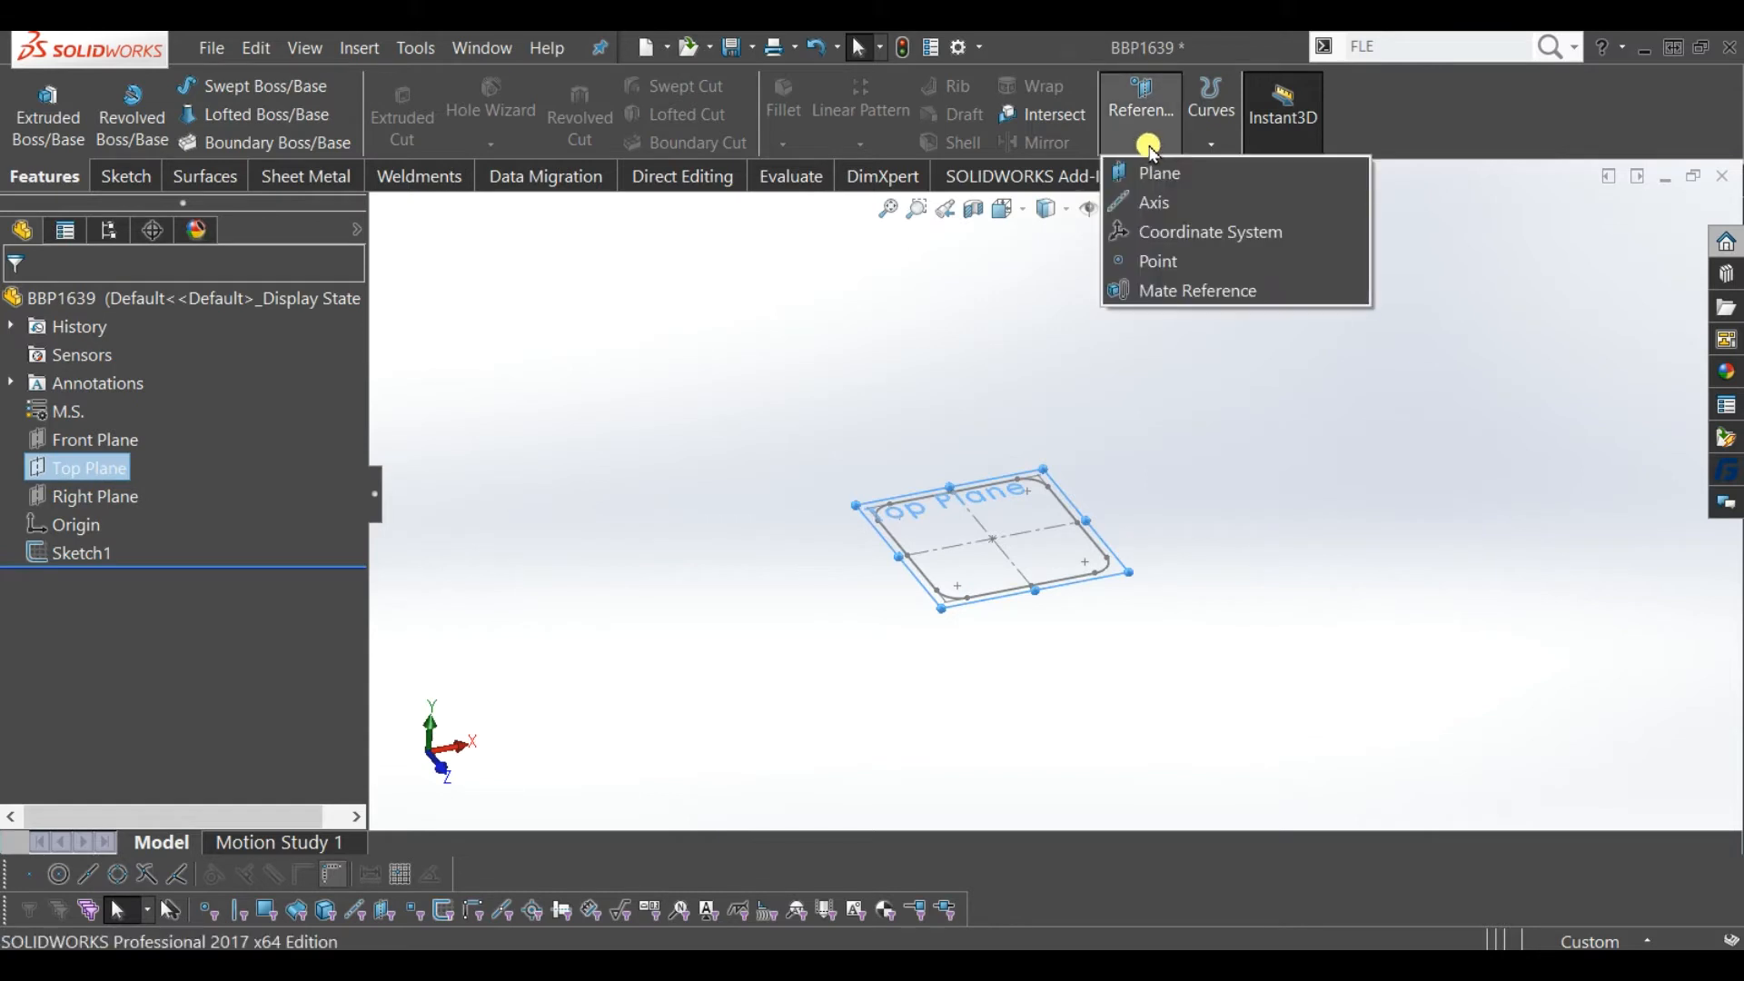
click(1175, 168)
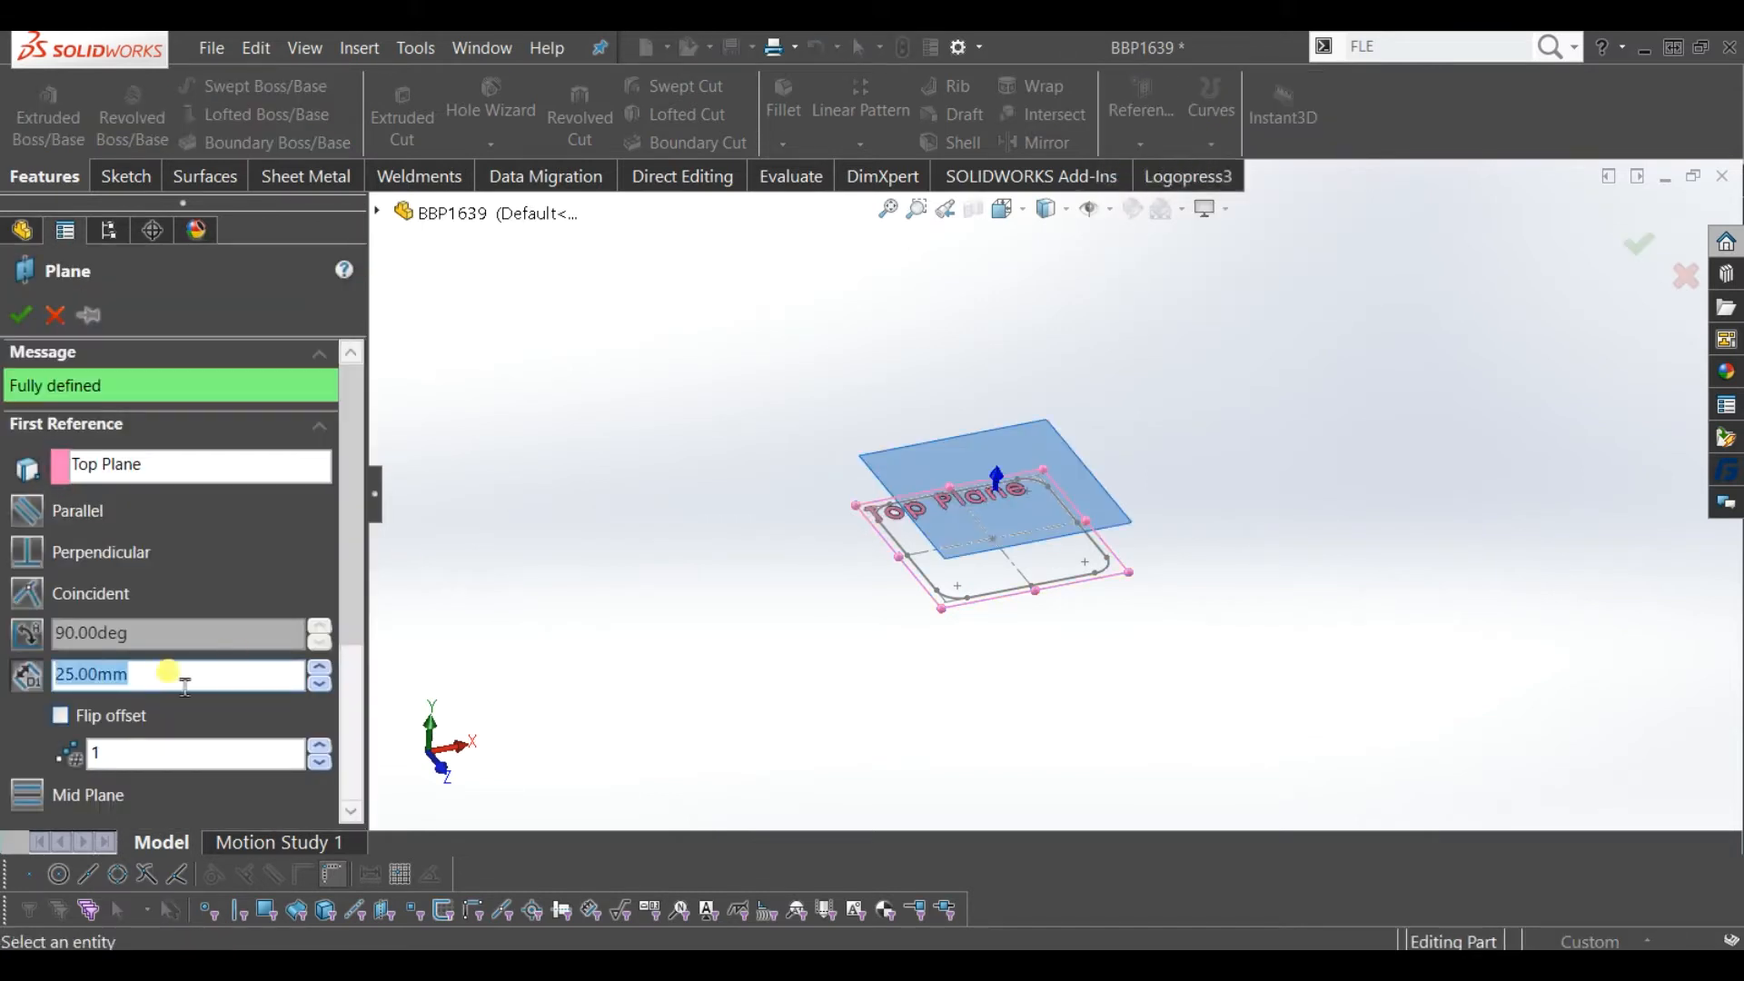
text(20)
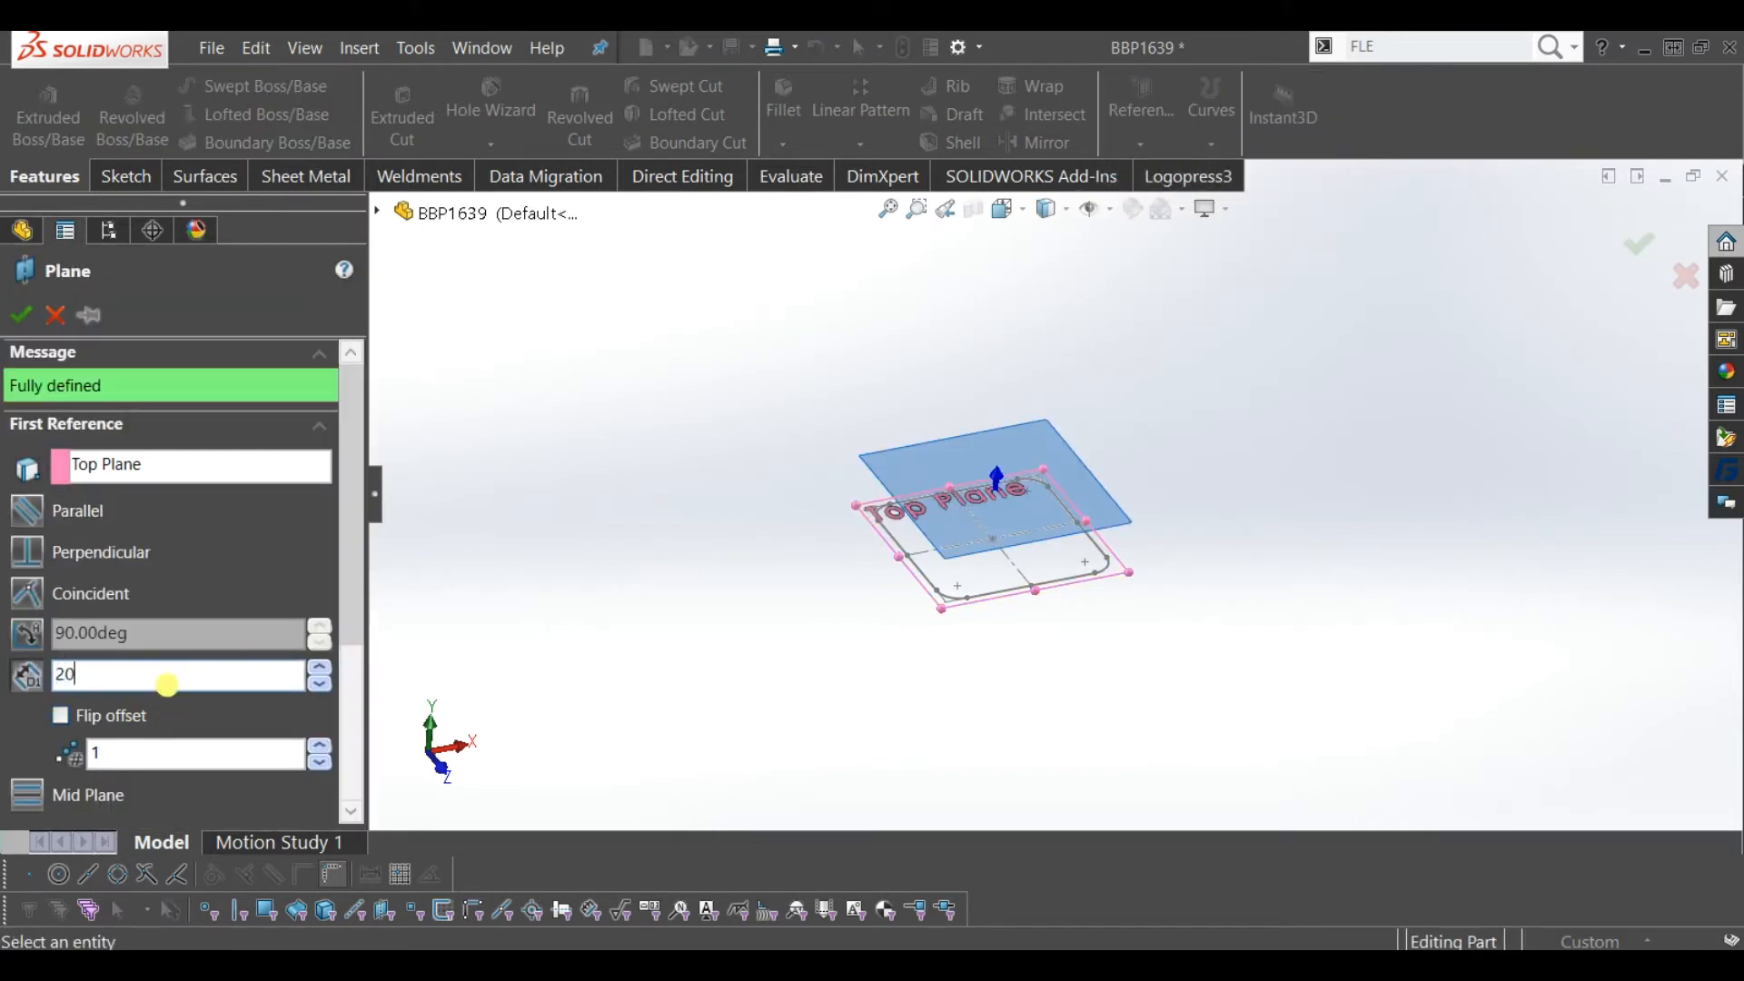
text(0)
key(Return)
key(f)
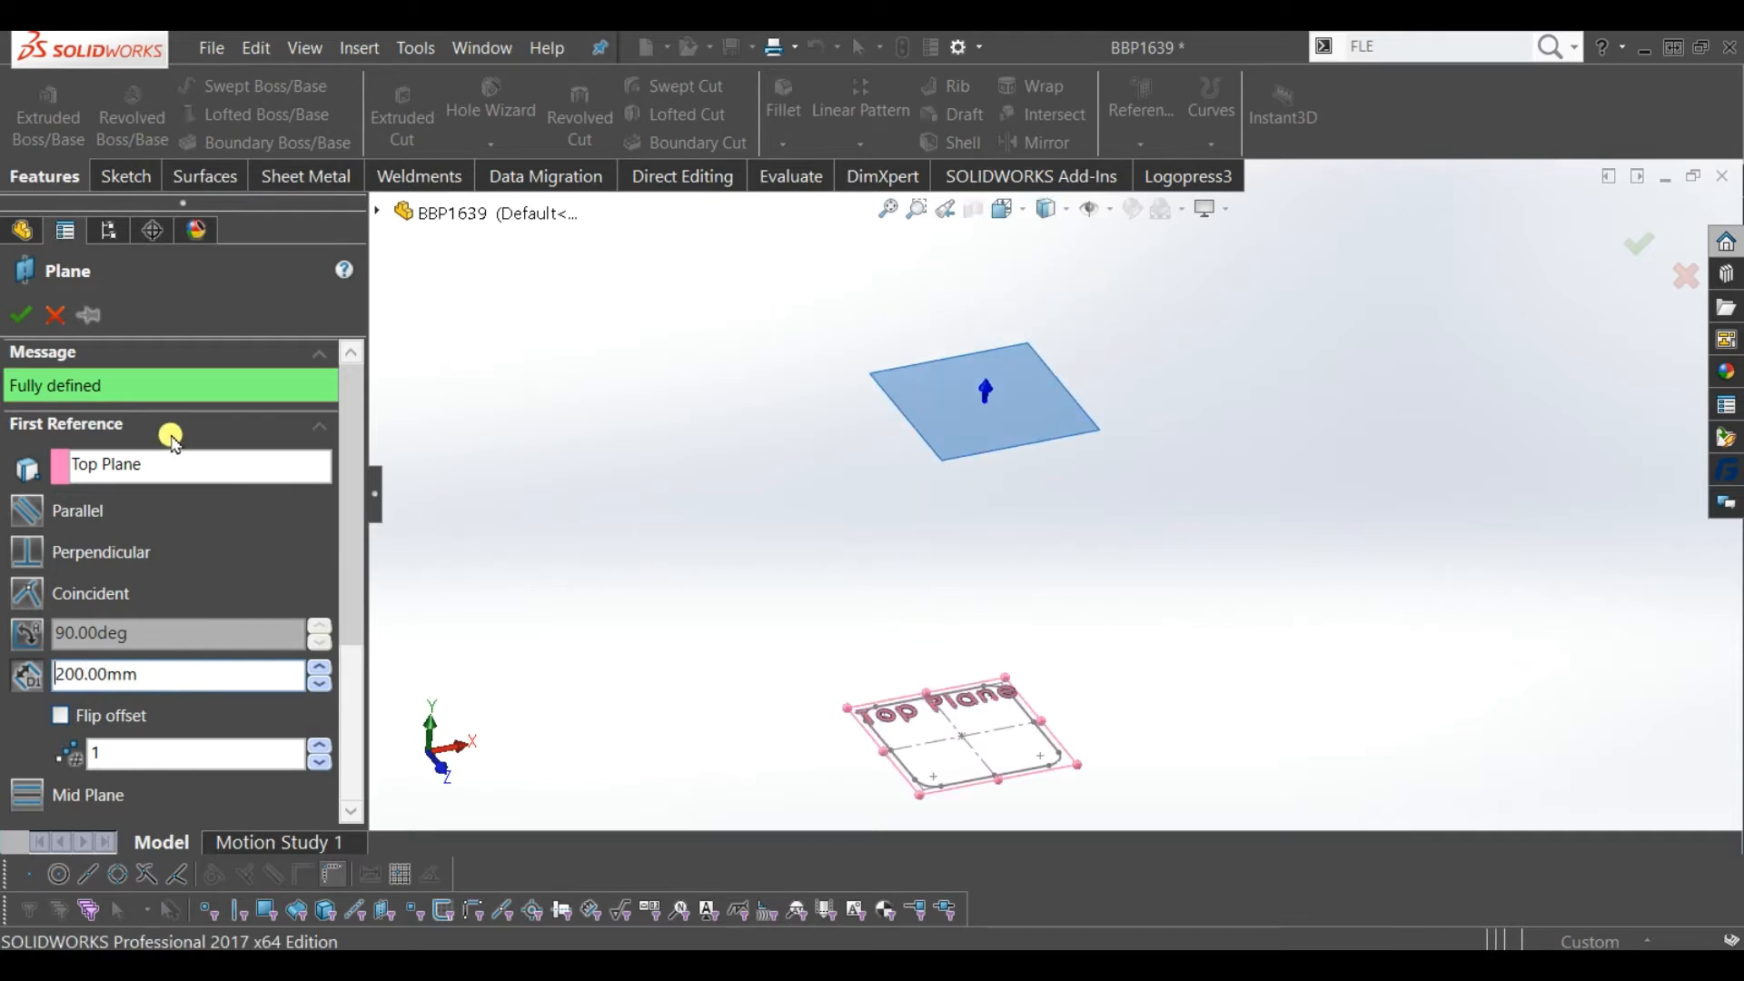
click(21, 317)
click(840, 476)
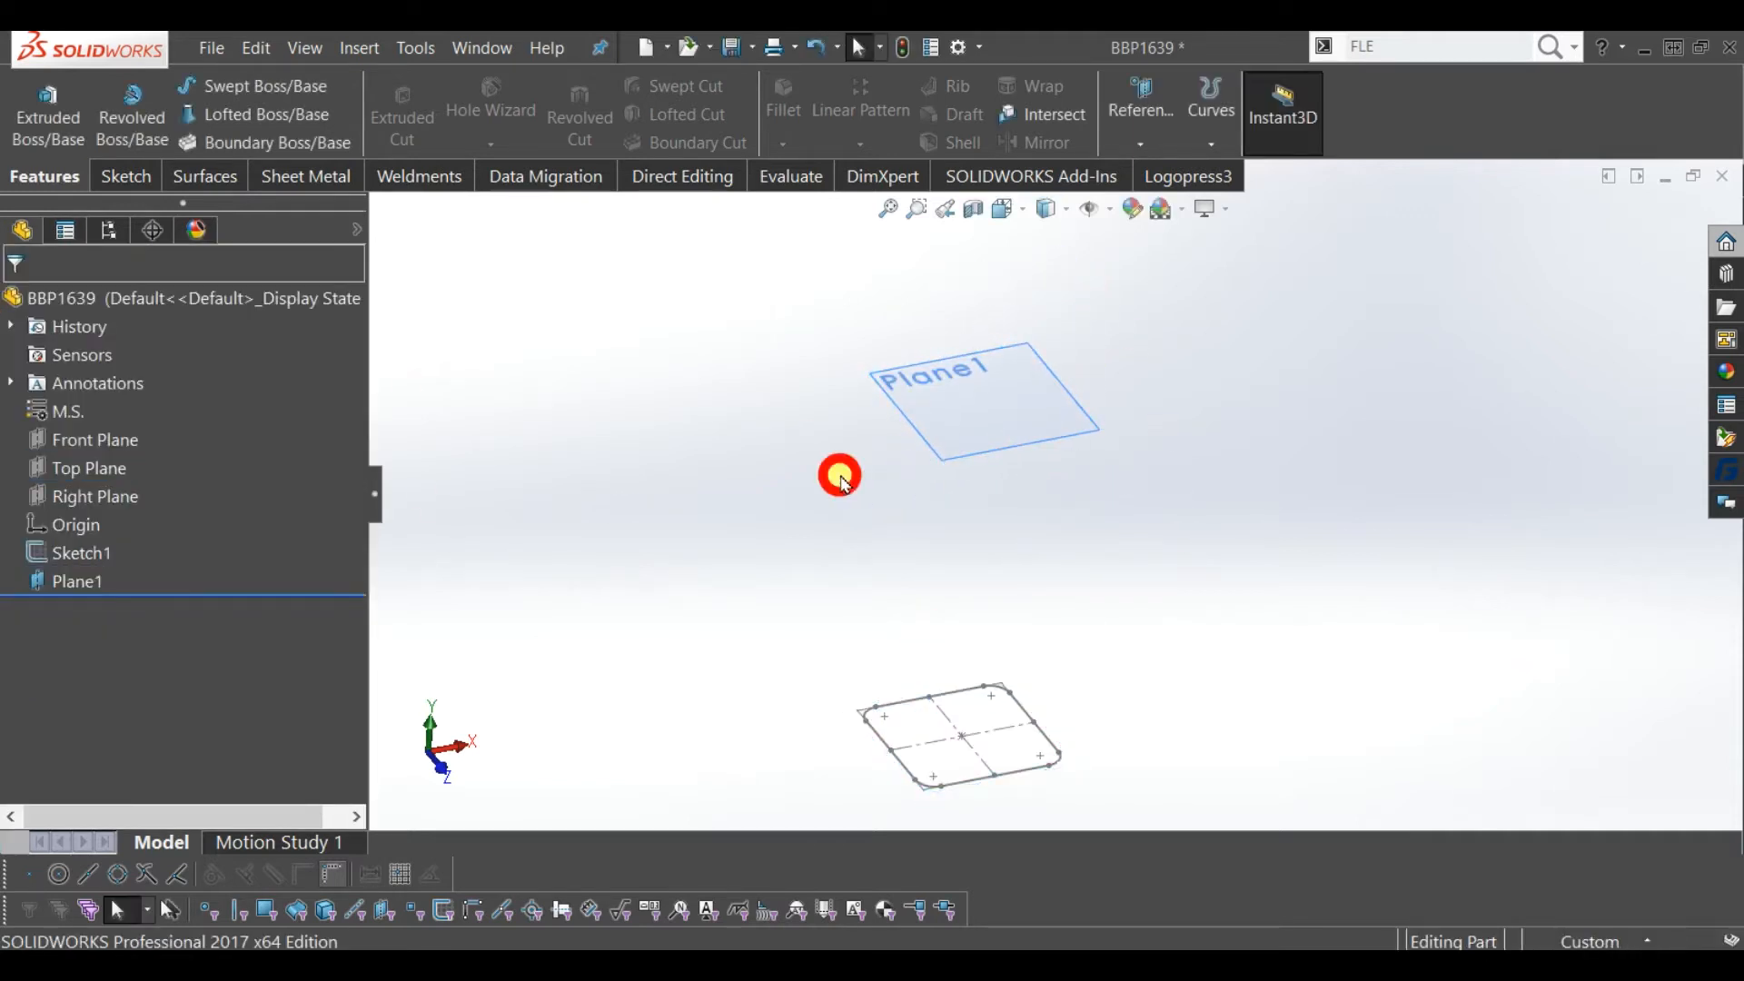
- Sketch a center rectangle about 24 by 23 mm at the origin on the offset plane, with construction lines from corners
click(1053, 427)
click(1152, 352)
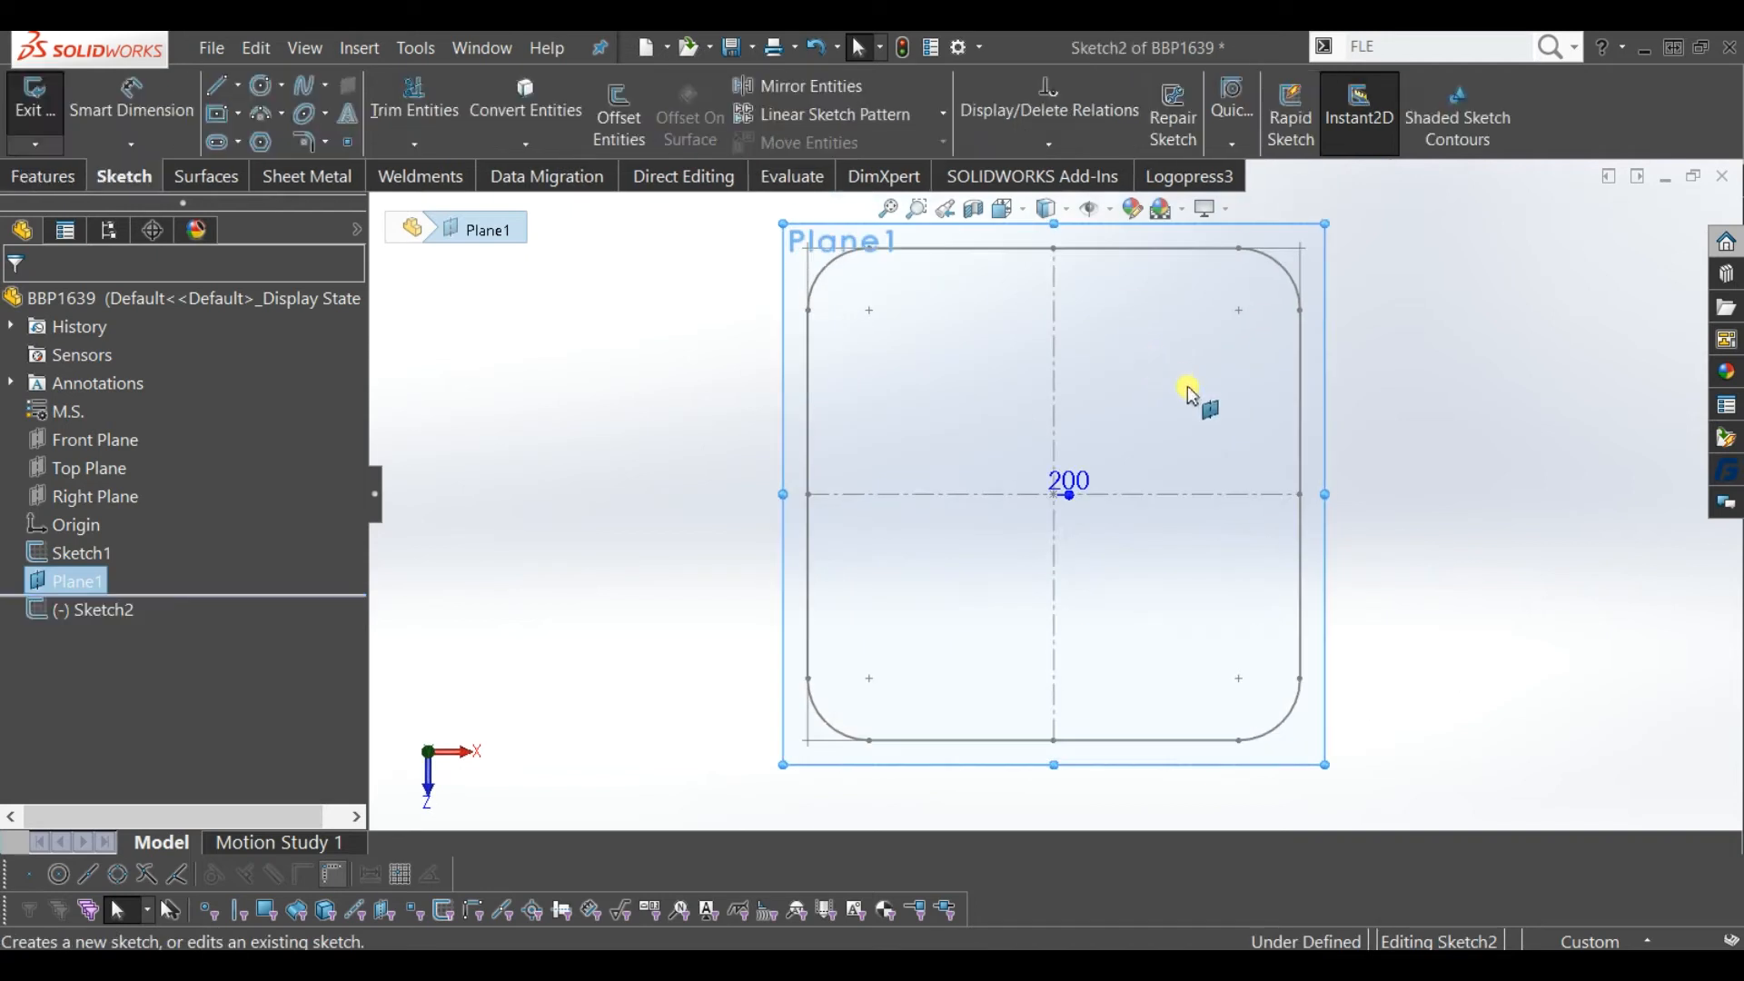
click(221, 114)
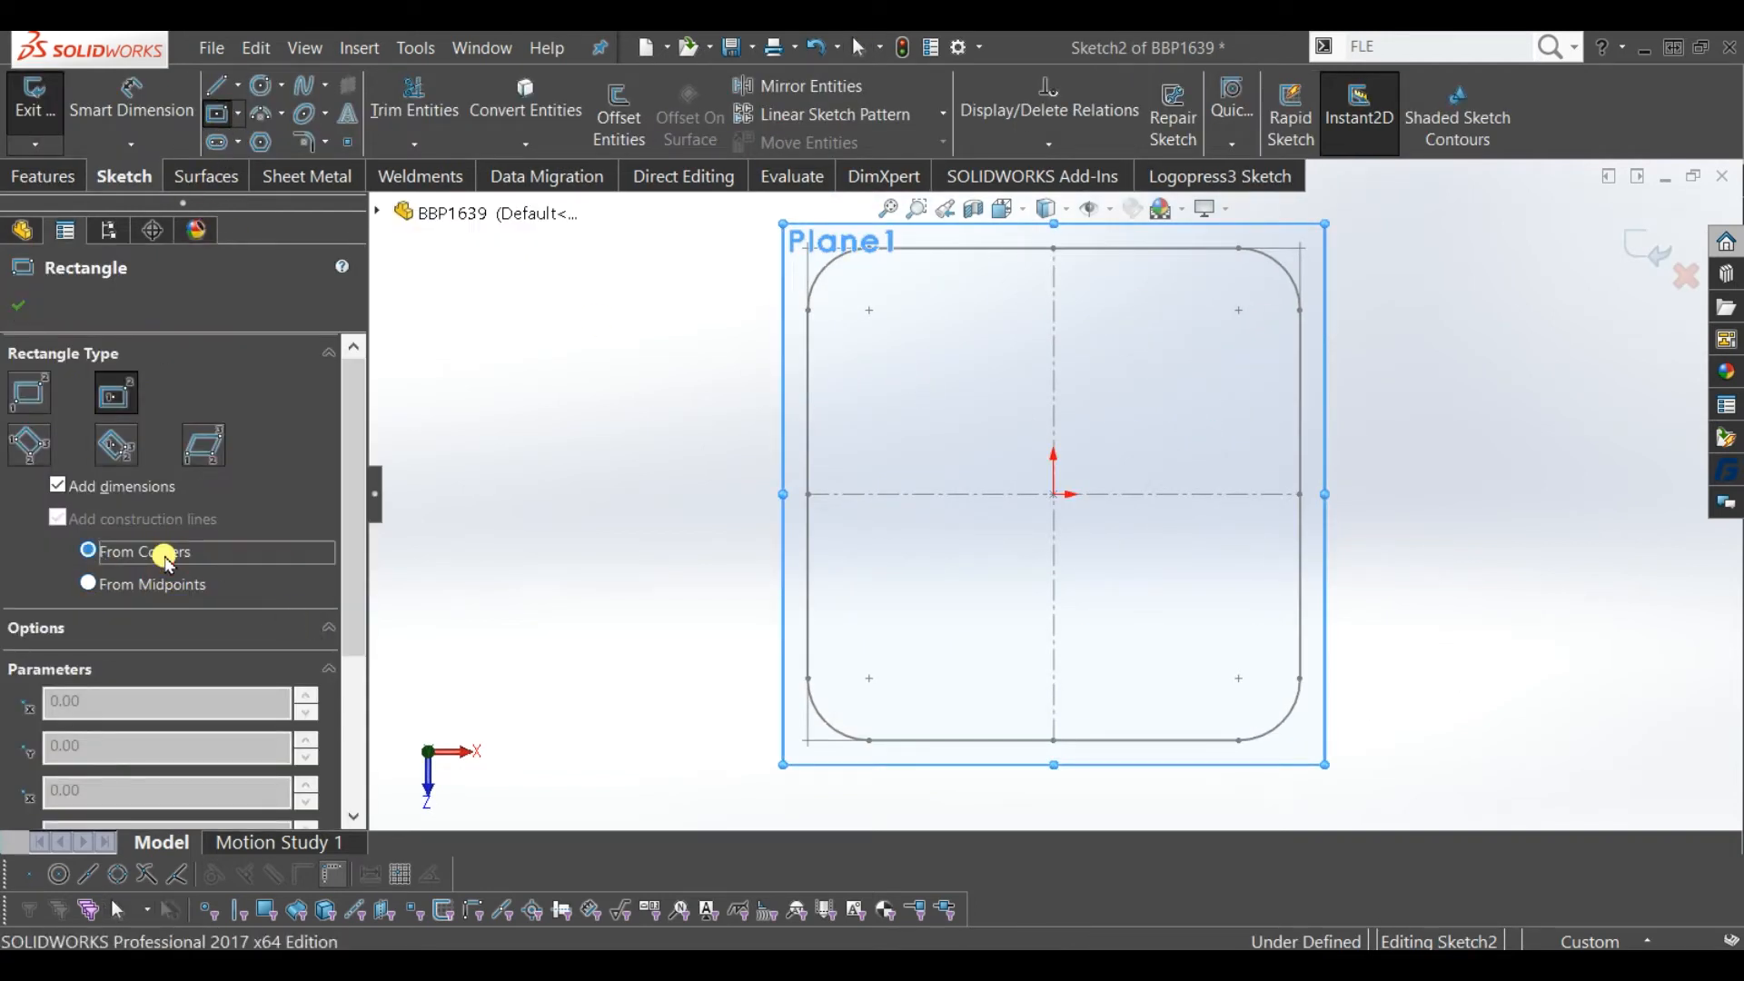
click(1054, 495)
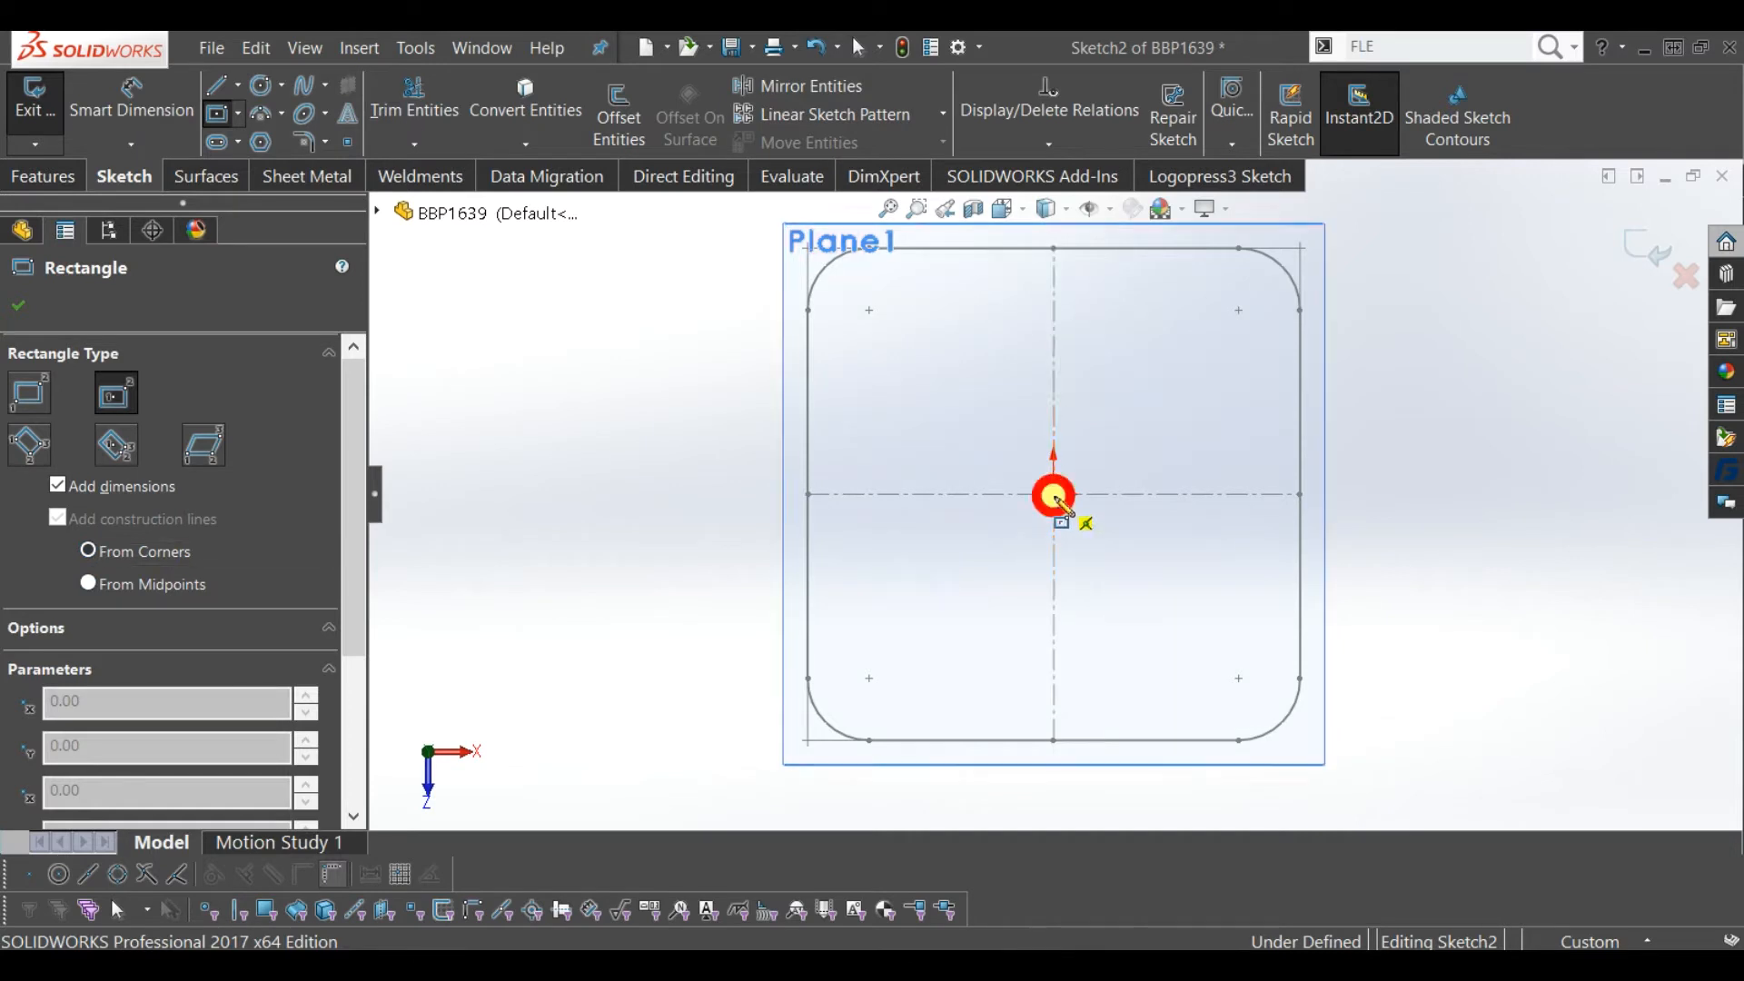
click(1129, 564)
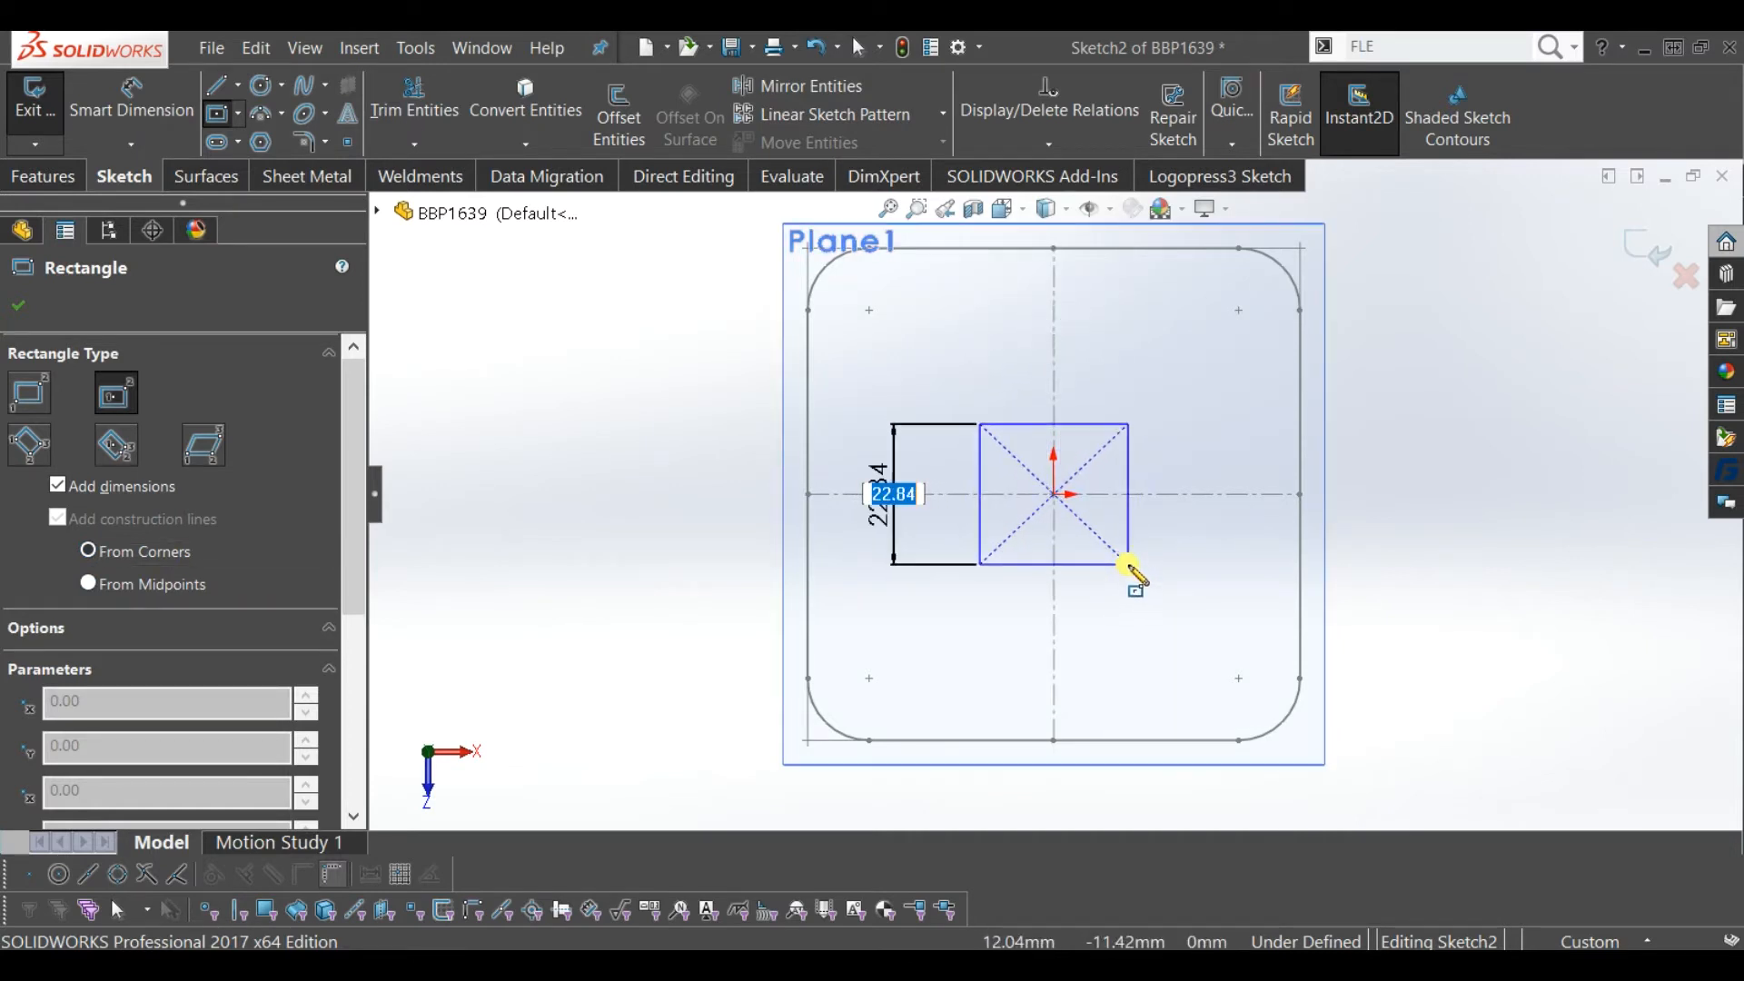
key(Escape)
- Set the width and height of the rectangle on the offset plane to 25 mm each
click(1021, 343)
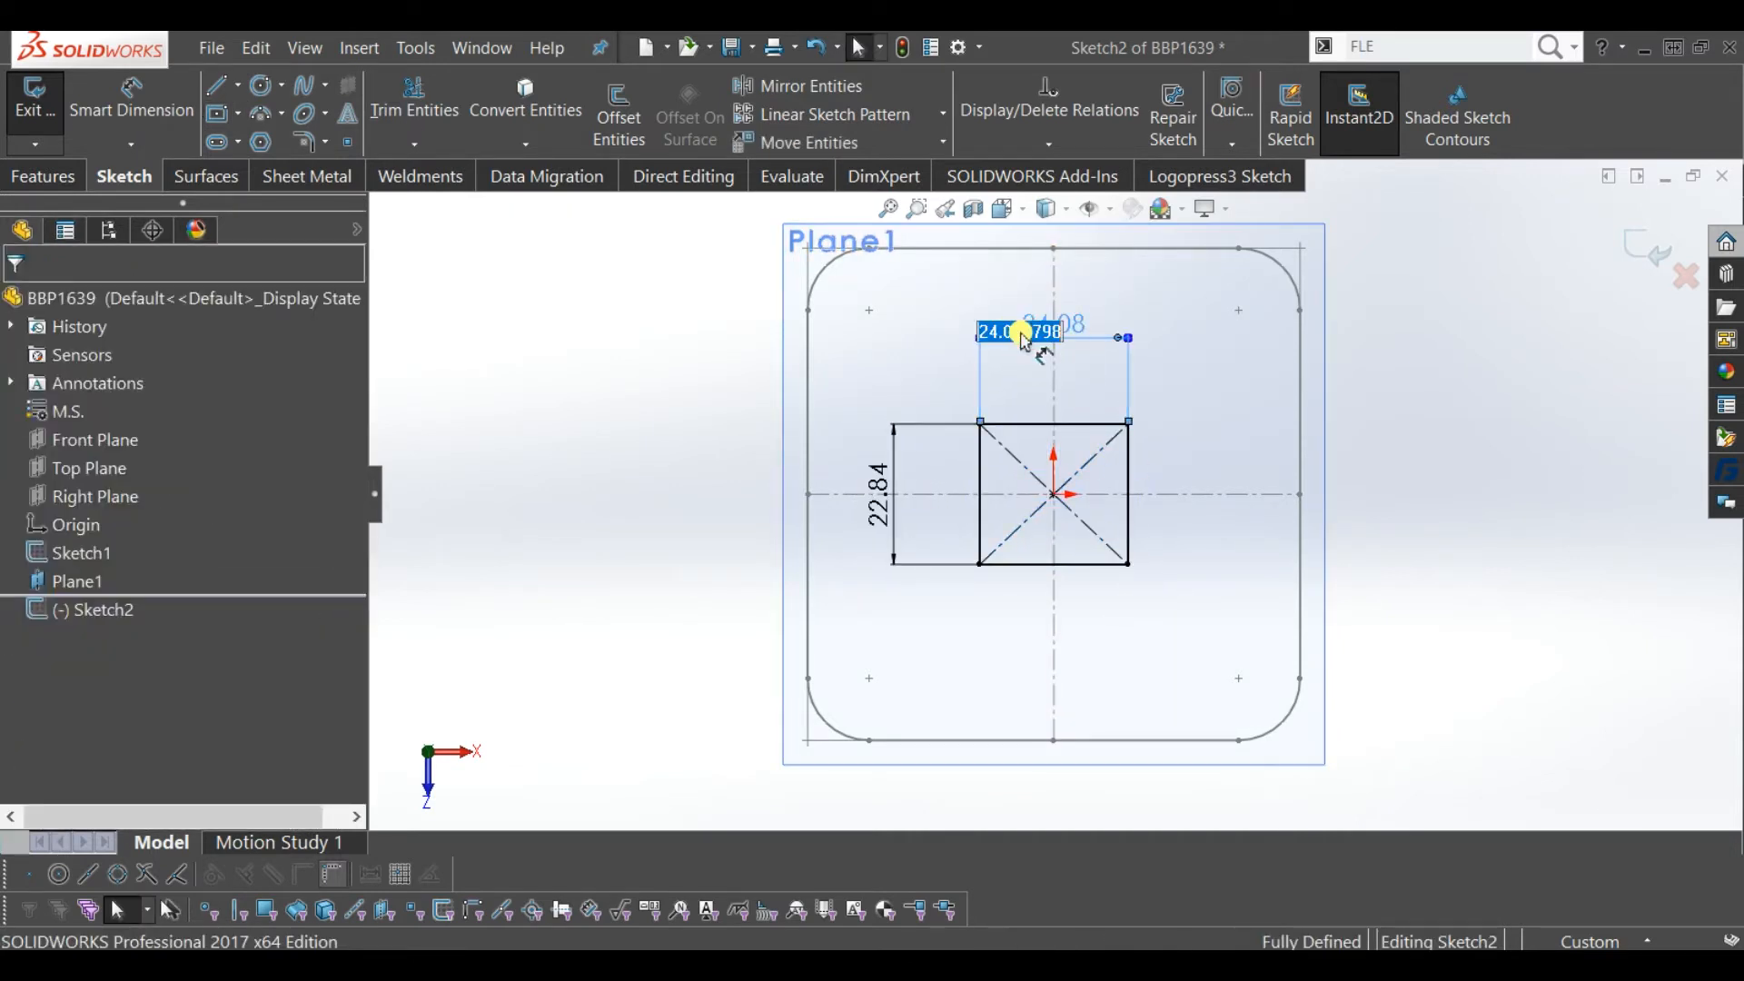
text(25)
key(Return)
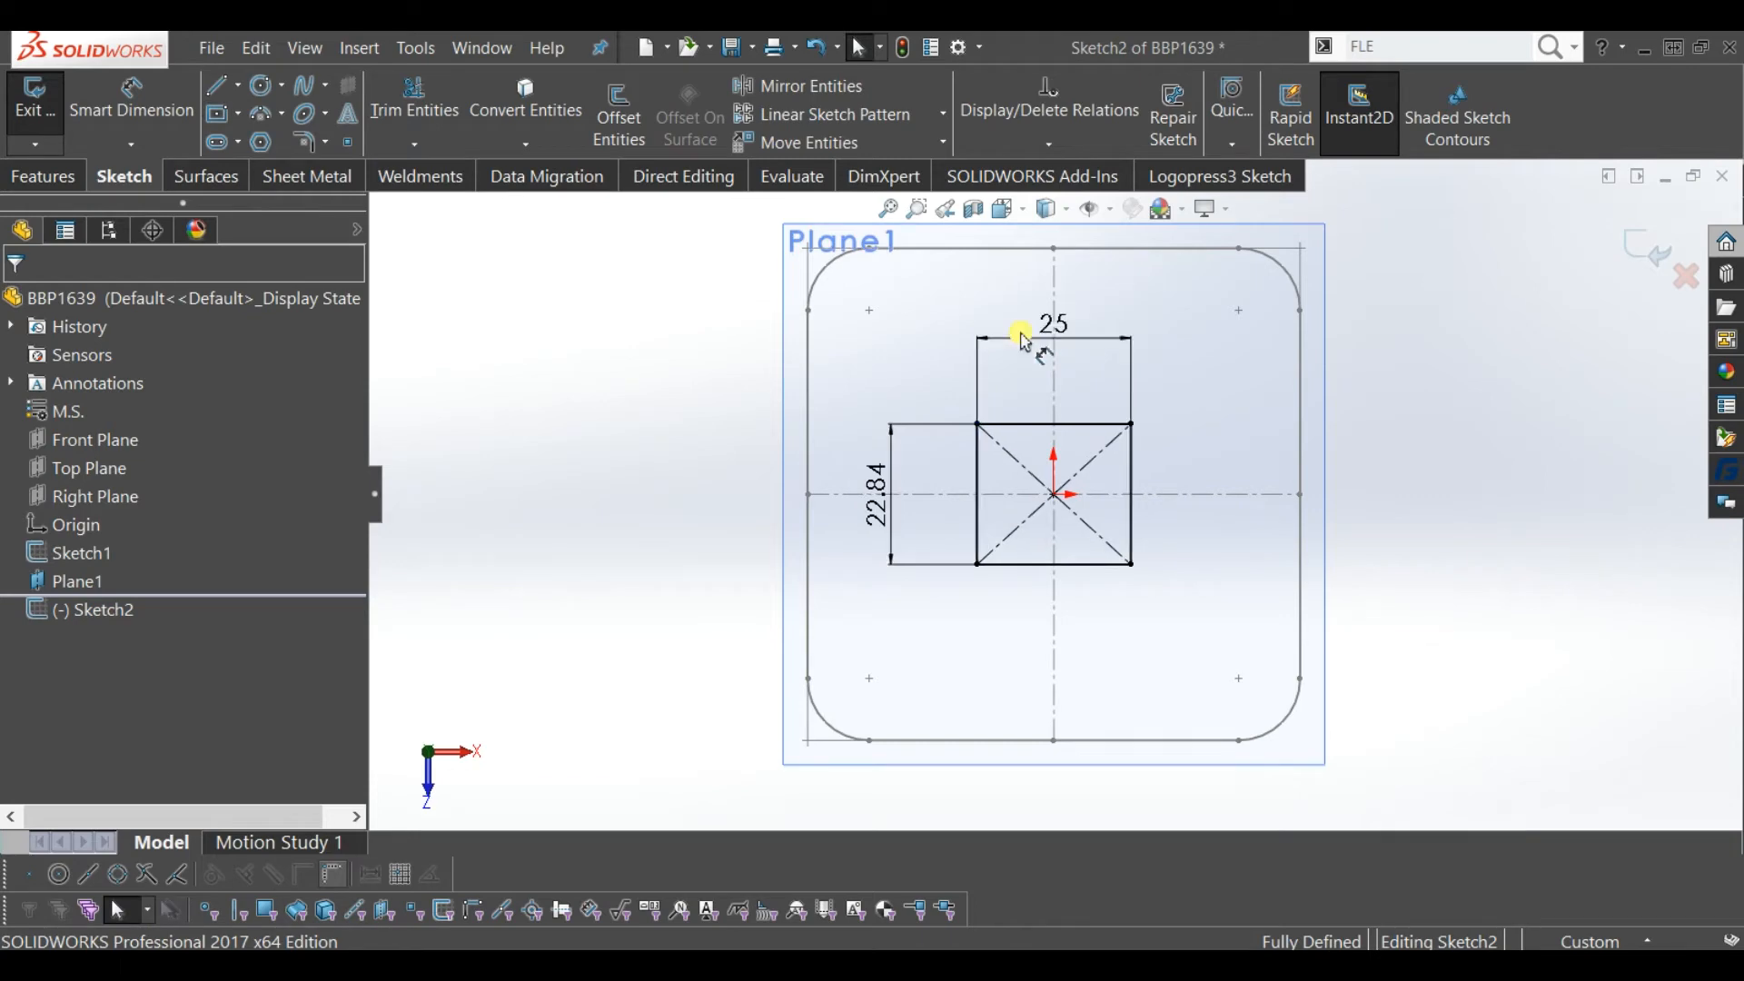
click(878, 516)
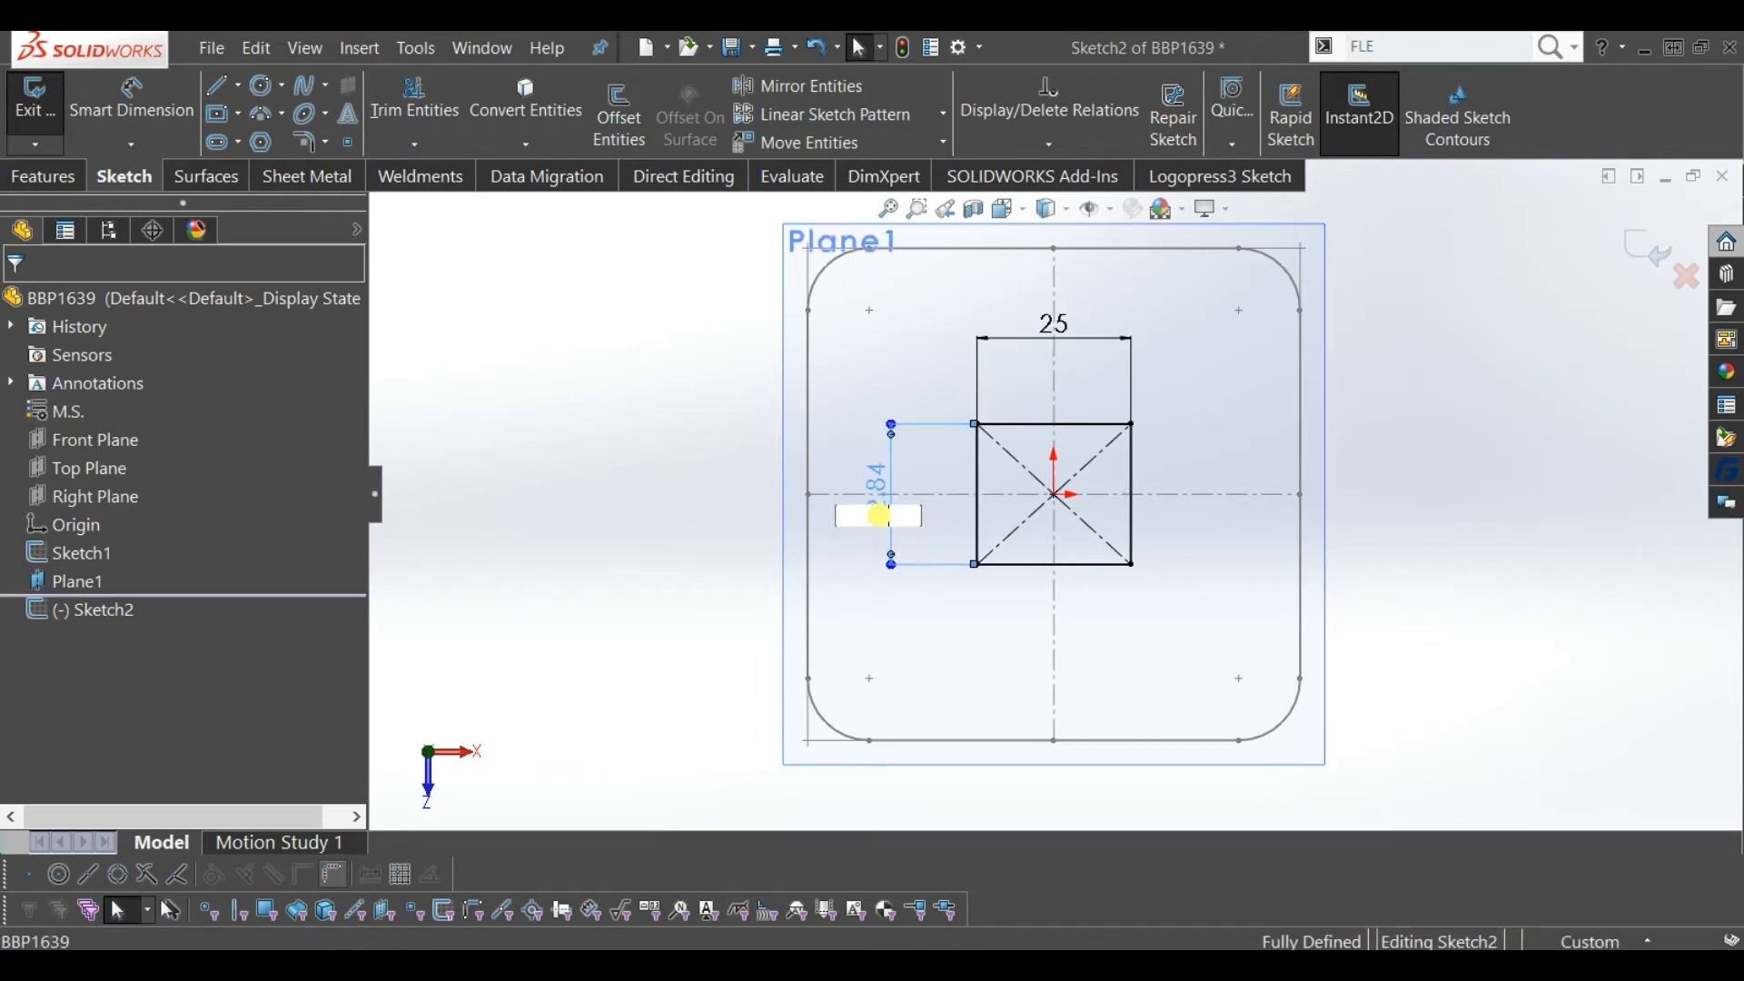
text(25)
key(Return)
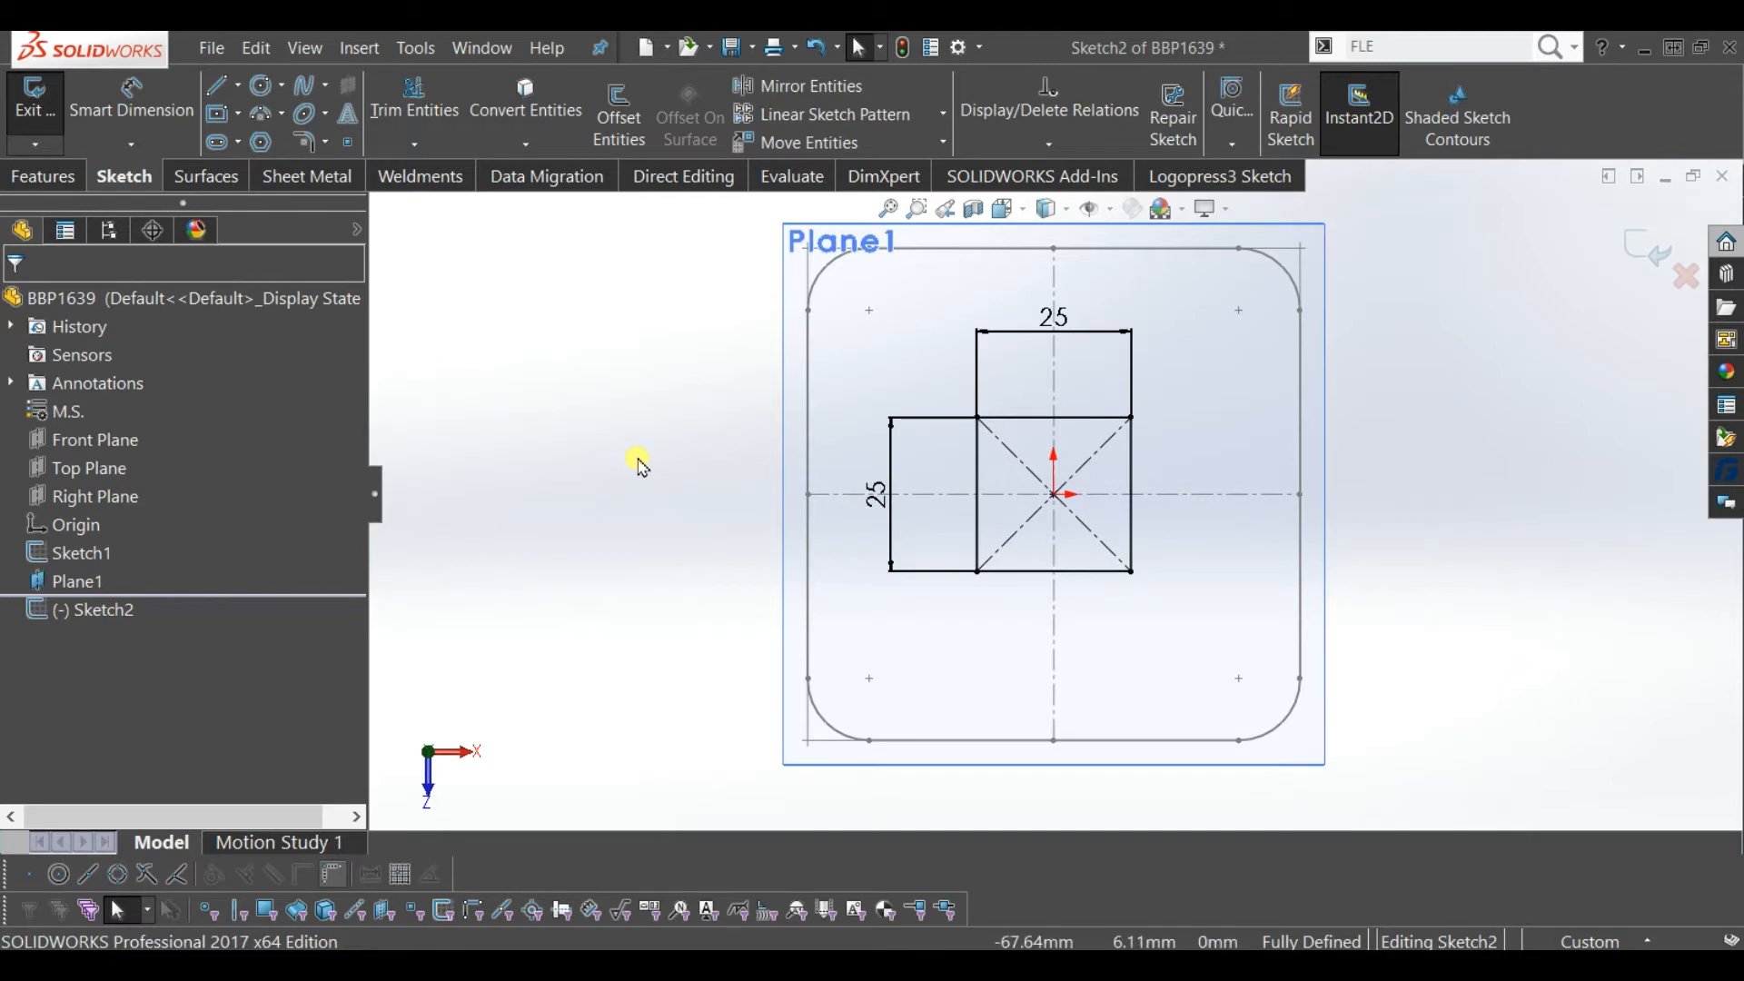
- Round all four corners of the 25 mm square with 3 mm sketch fillets and exit the sketch
click(311, 142)
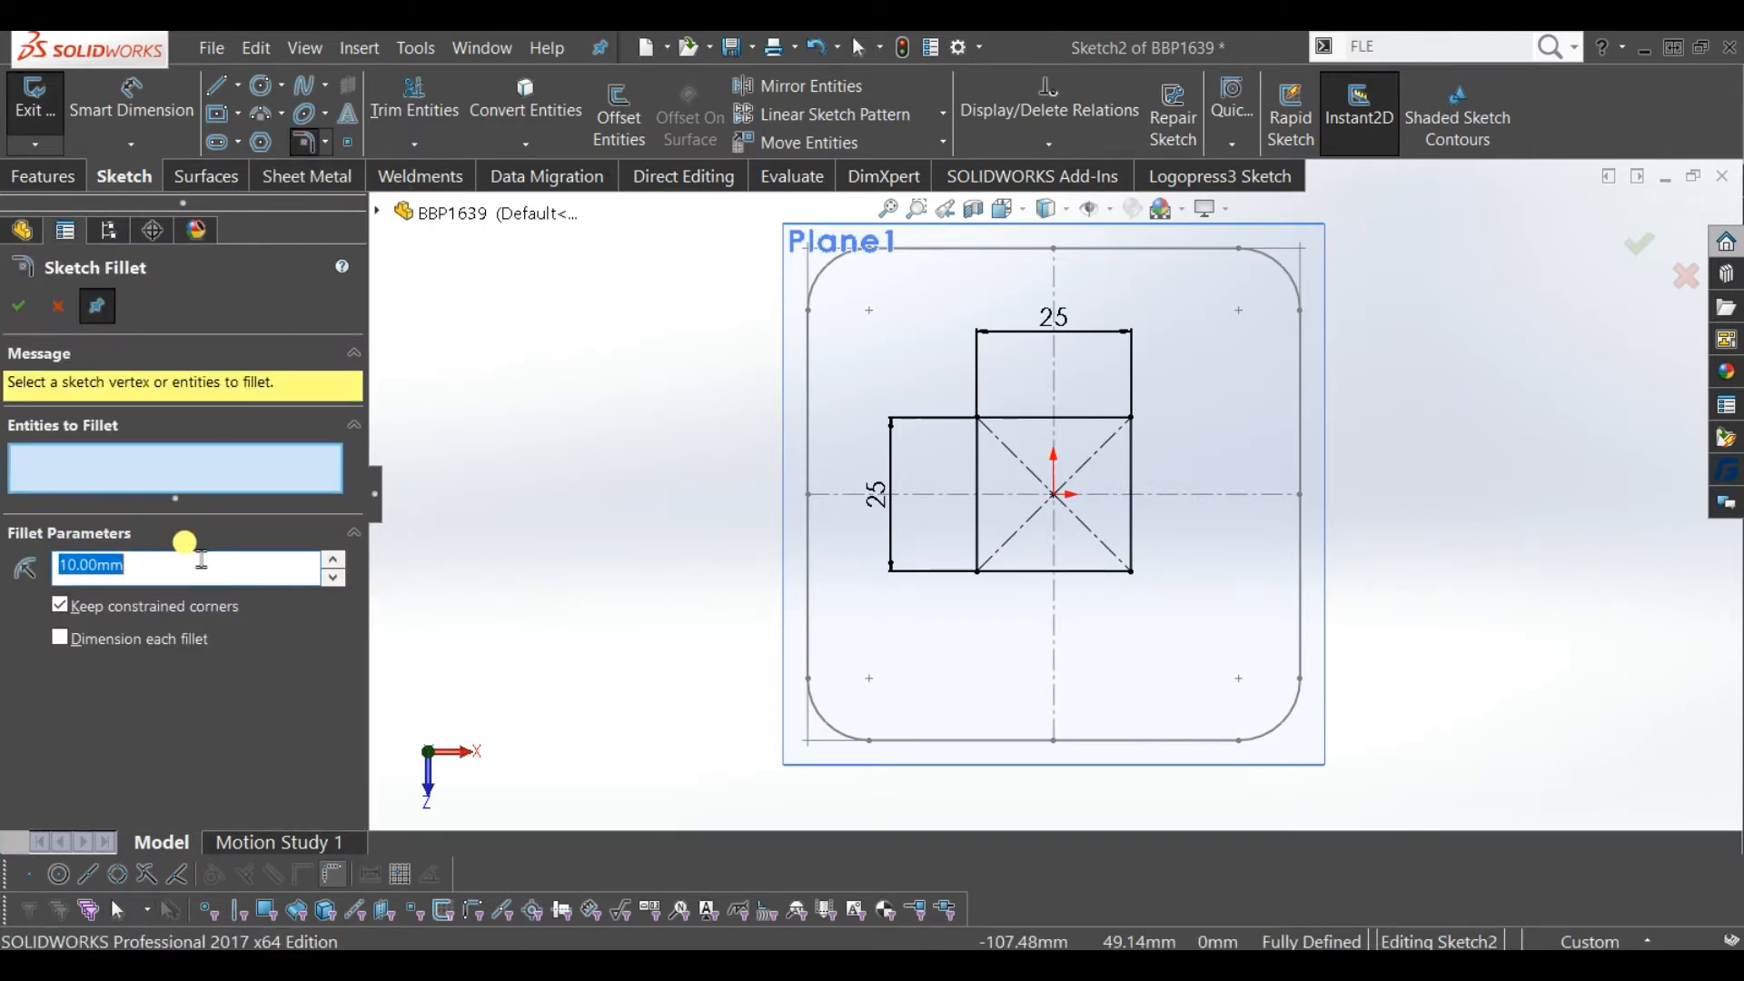
click(155, 467)
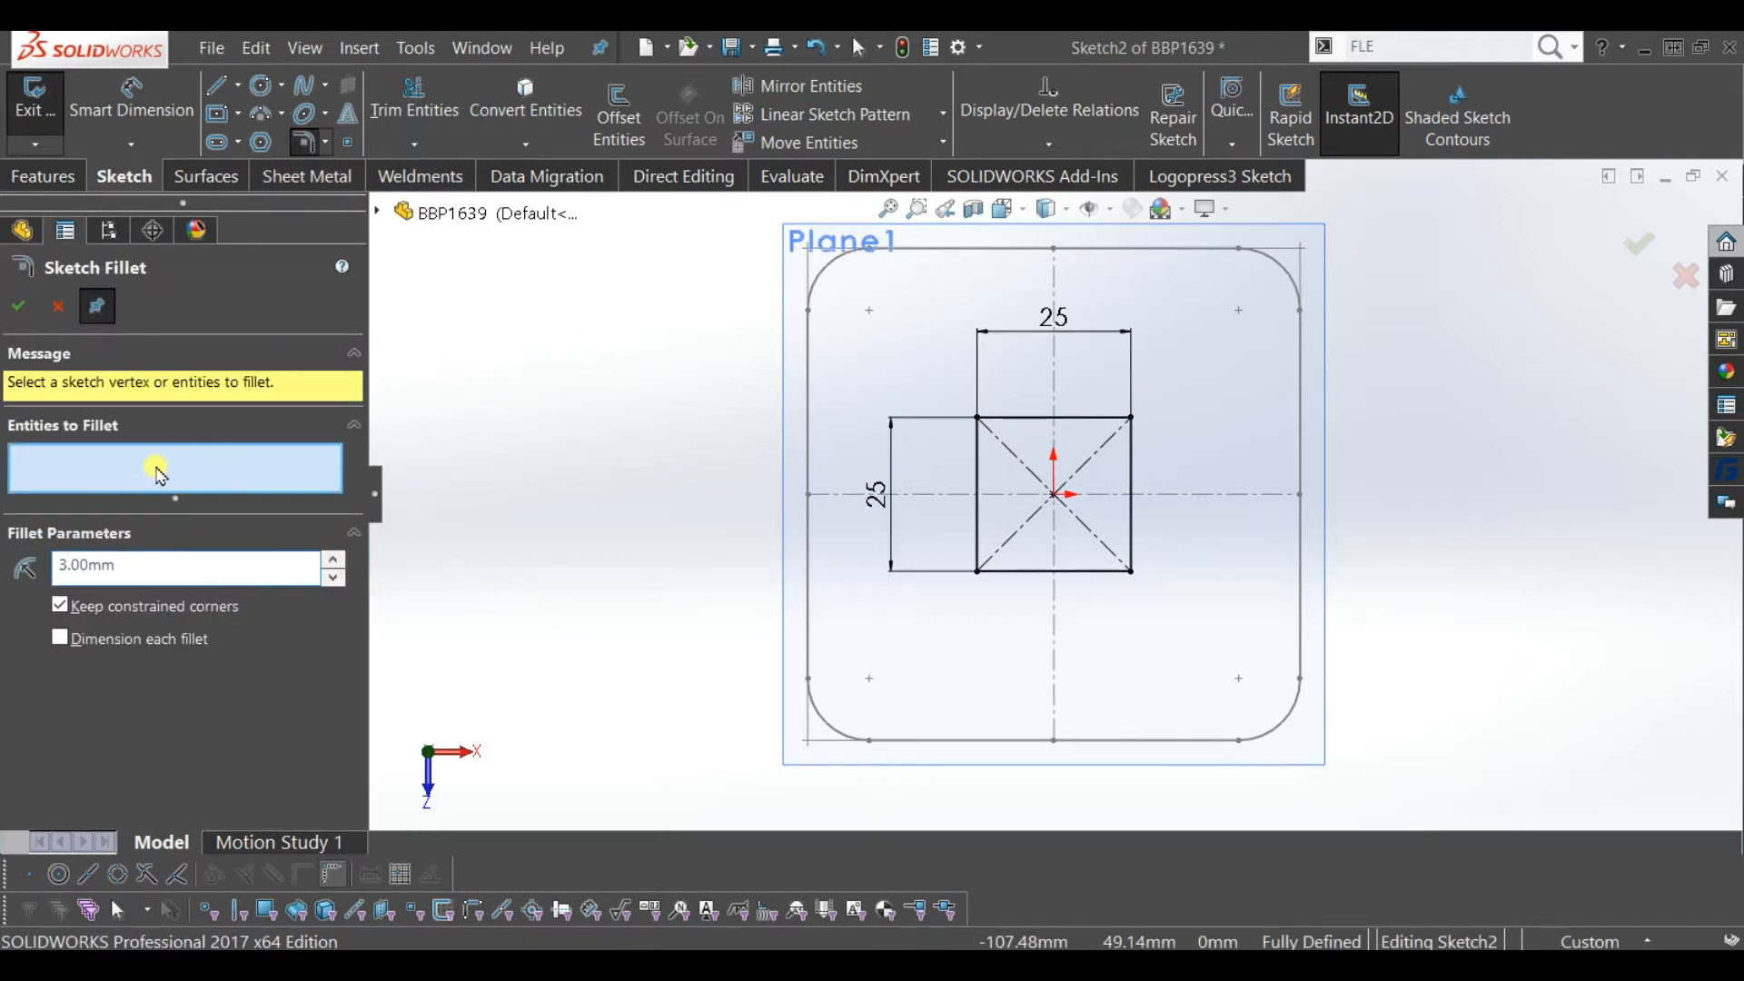
click(1129, 423)
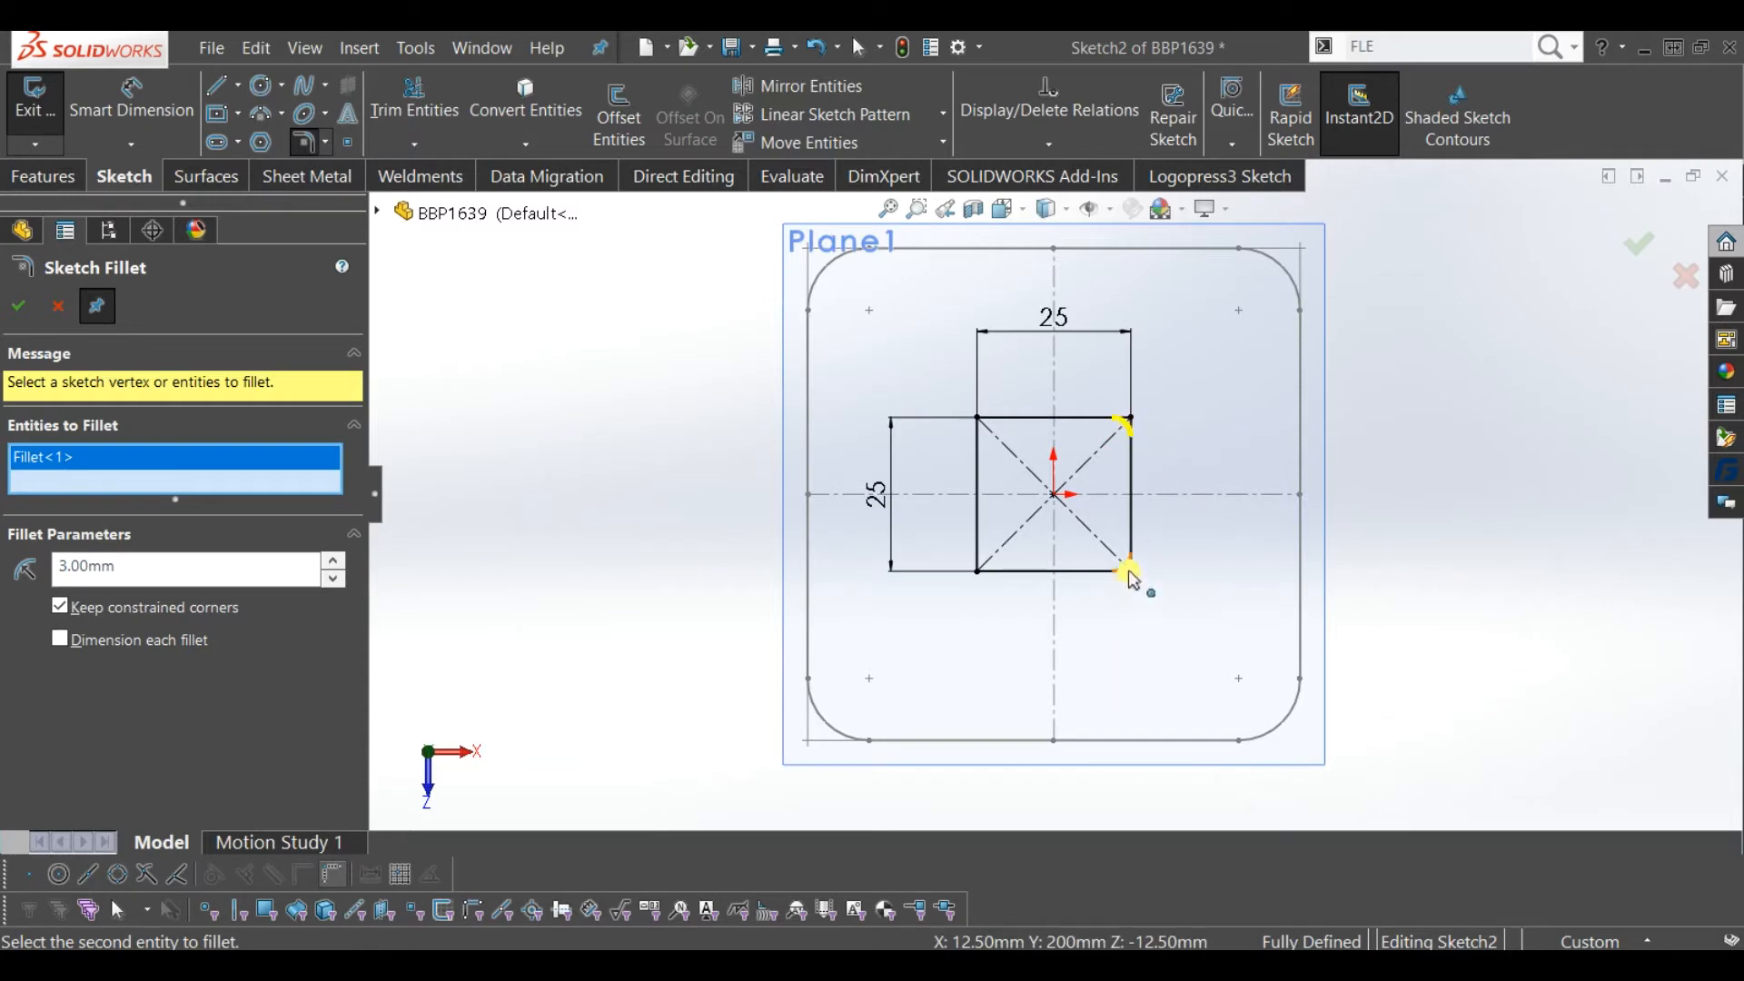
click(1129, 574)
click(978, 574)
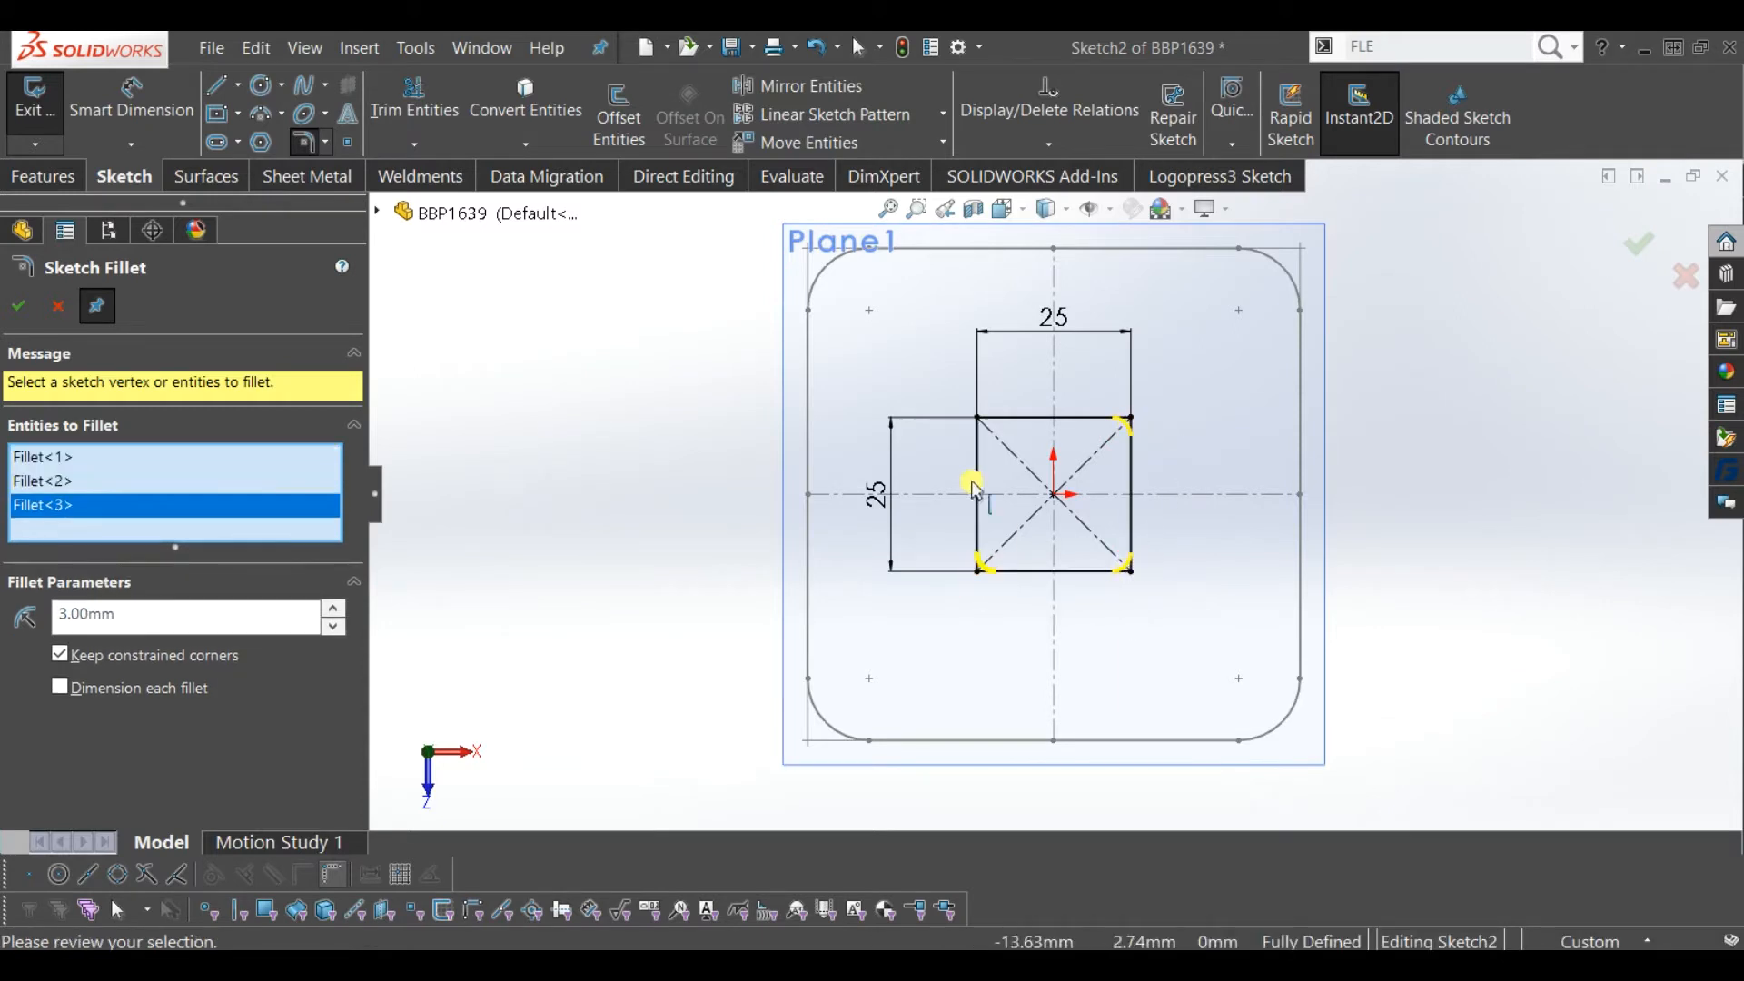
click(978, 420)
right_click(976, 418)
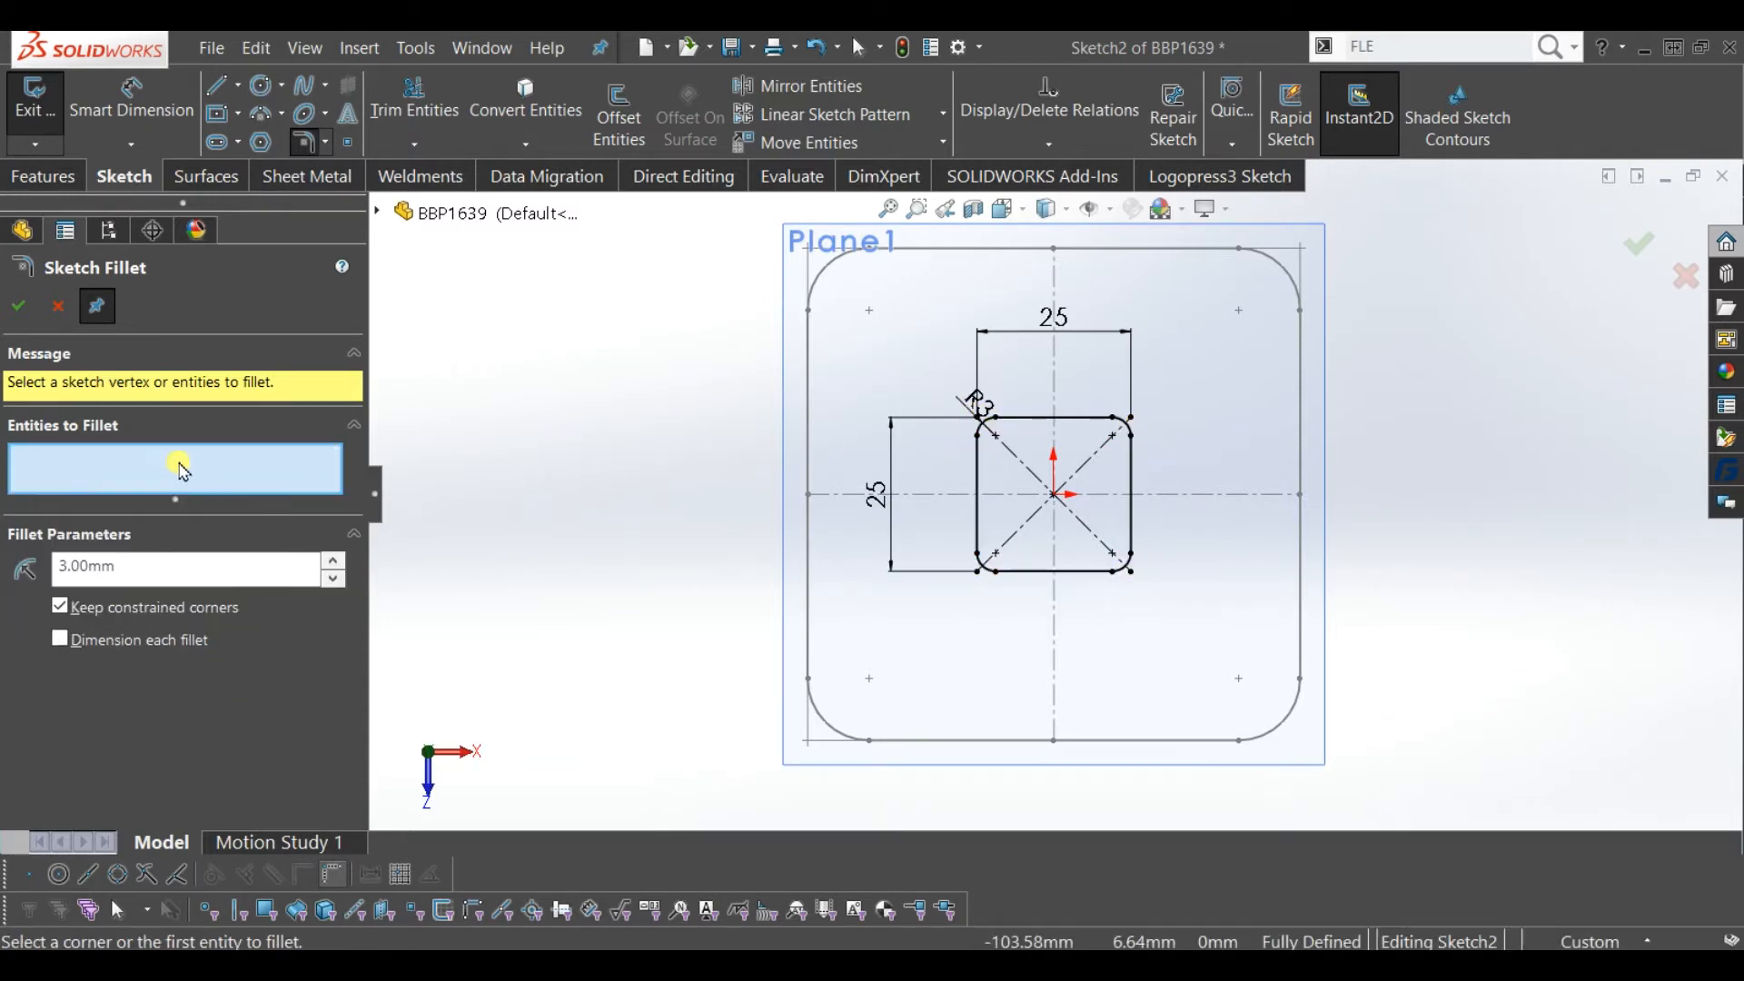
click(18, 306)
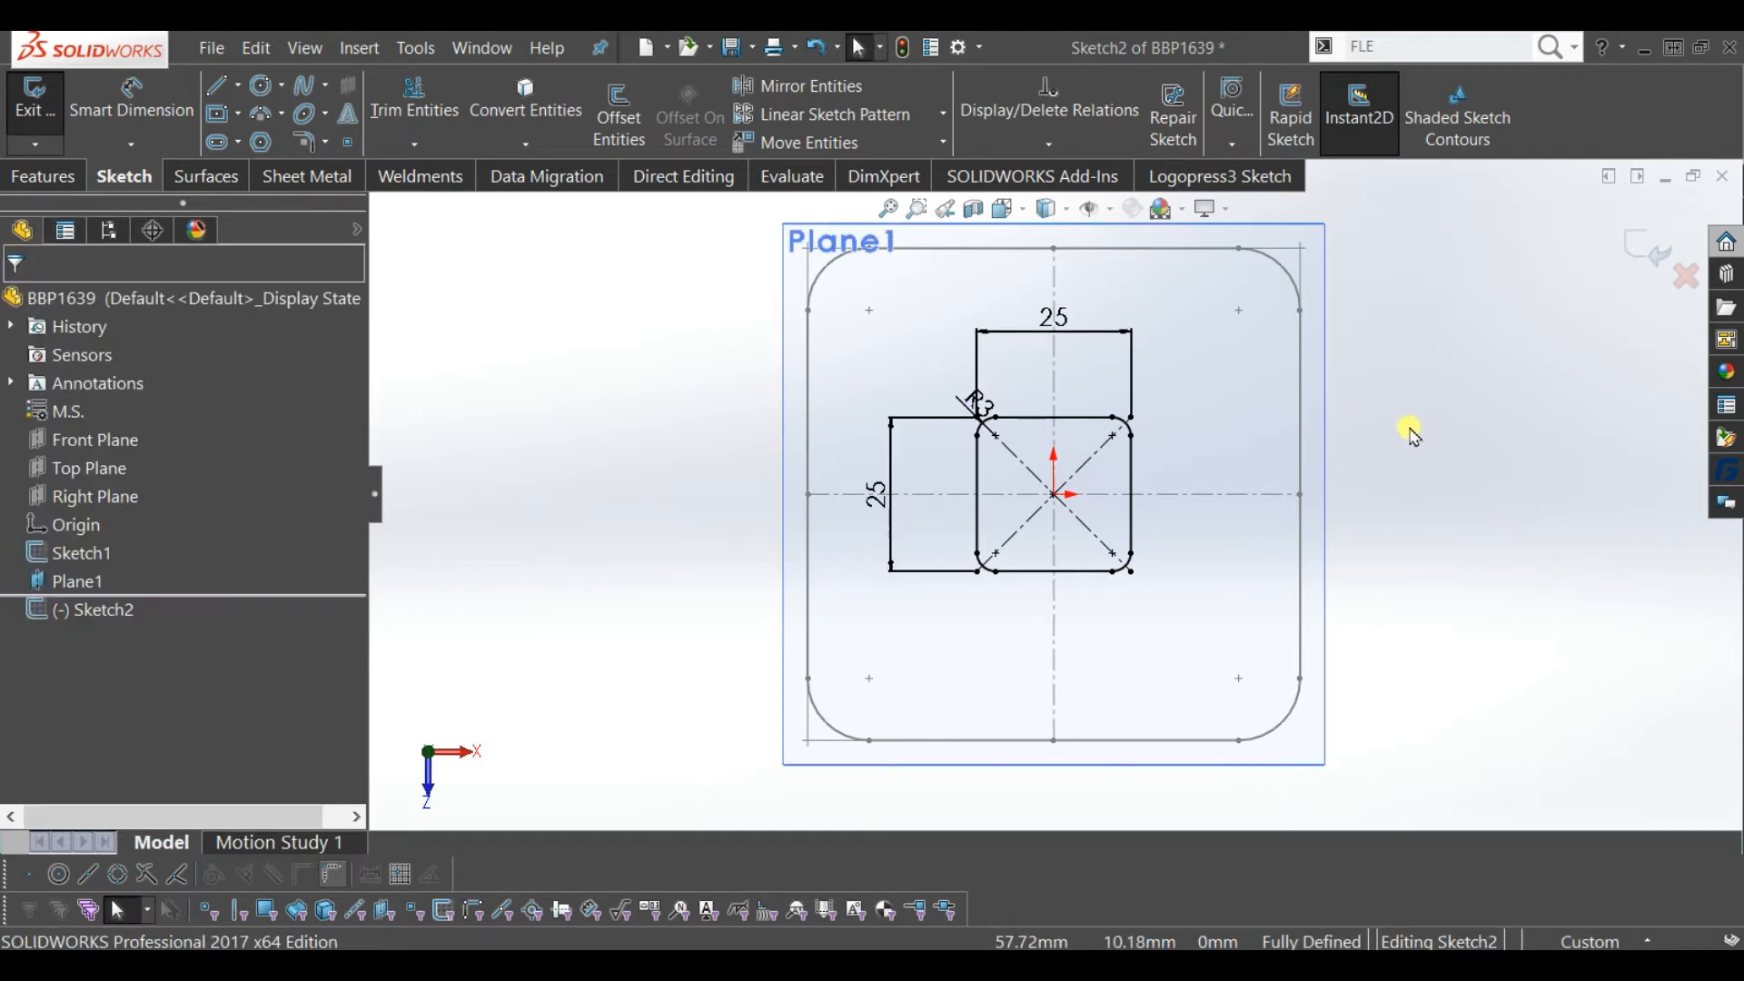
mouse_move(1374, 534)
middle_down()
mouse_move(1324, 358)
mouse_move(1102, 343)
mouse_move(1079, 259)
mouse_move(1120, 342)
mouse_move(1109, 389)
mouse_move(1208, 363)
middle_up()
mouse_move(1319, 335)
middle_down()
mouse_move(1272, 323)
mouse_move(1230, 406)
middle_up()
key(ctrl+b)
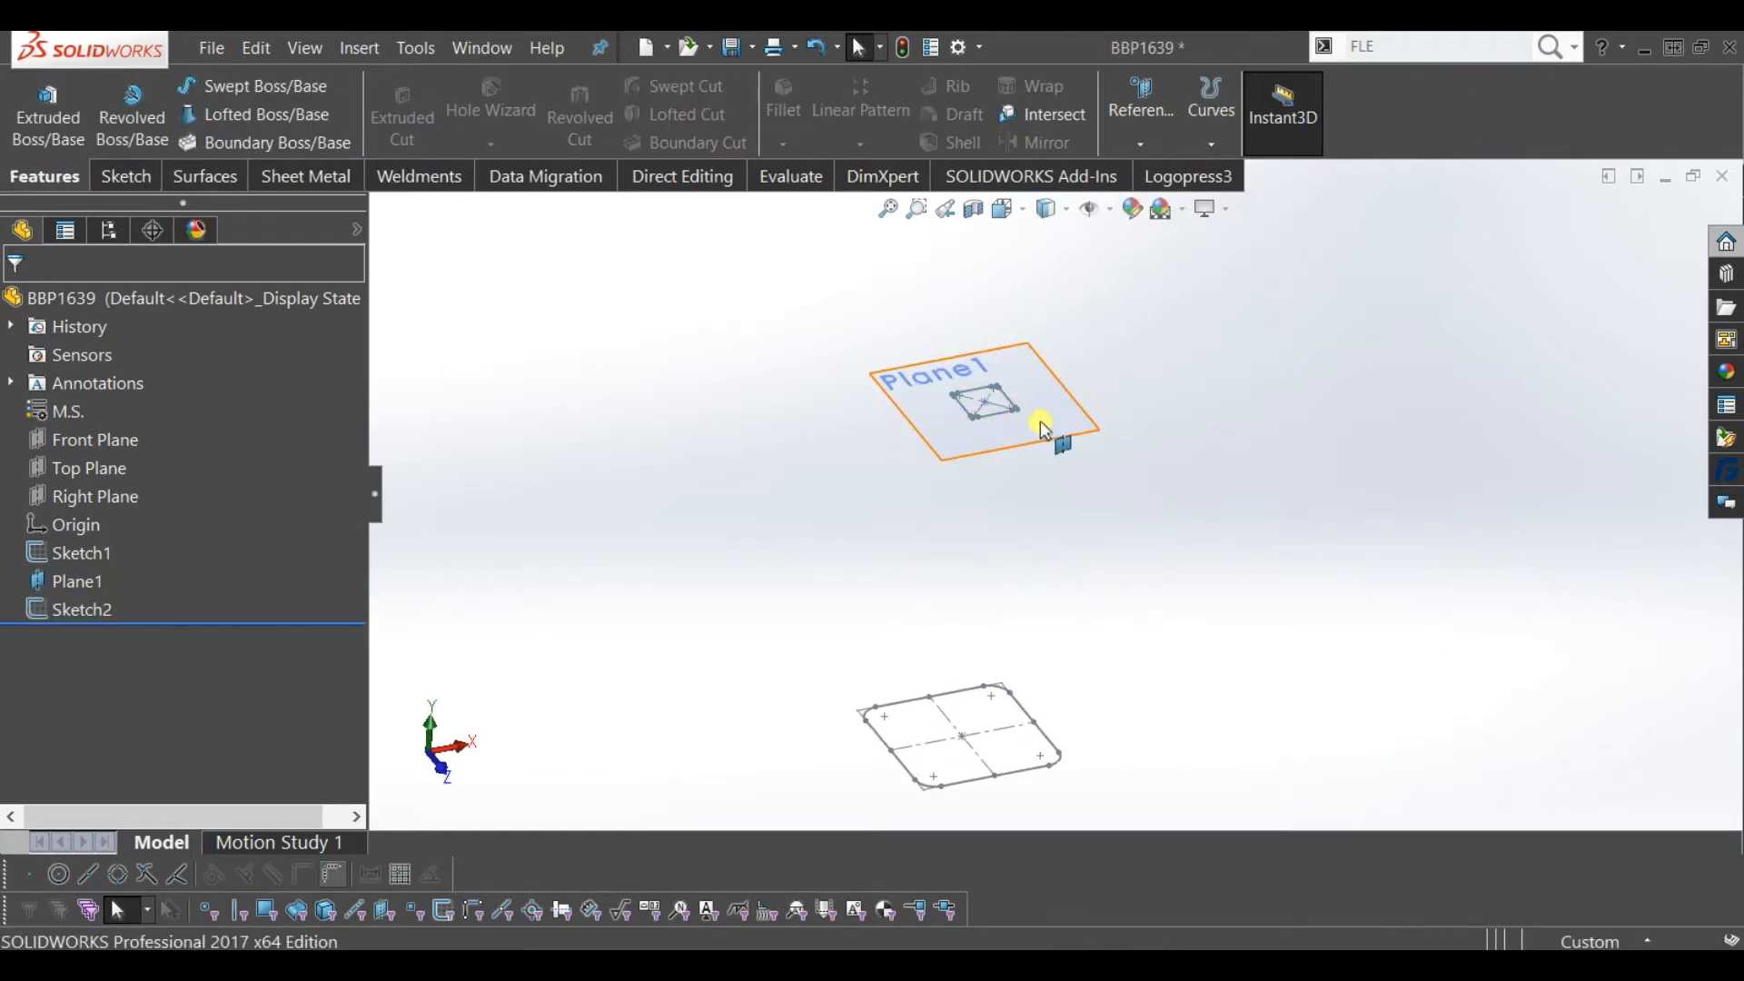
- Hide the reference plane that carries the 25 mm square sketch
click(1042, 429)
click(1168, 361)
scroll(1042, 685, down, 2)
mouse_move(1041, 686)
middle_down()
mouse_move(1020, 615)
mouse_move(1008, 645)
middle_up()
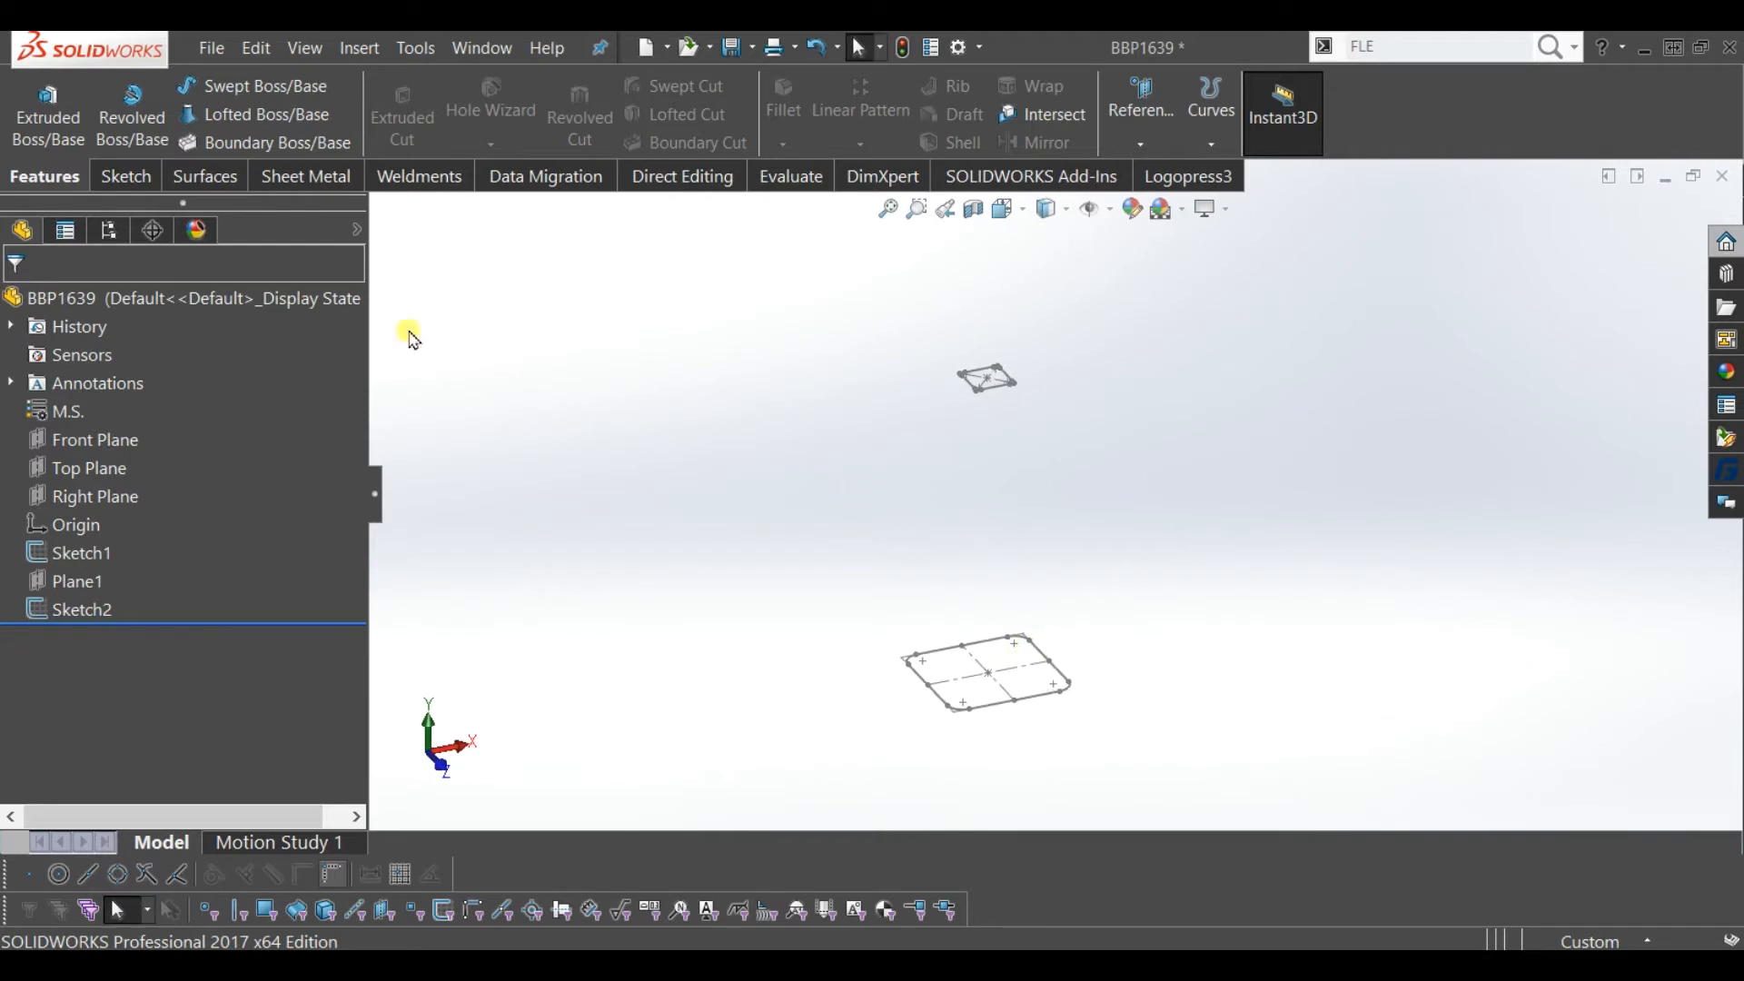
- Loft a solid boss between the 80 mm base profile and the 25 mm upper profile
click(289, 118)
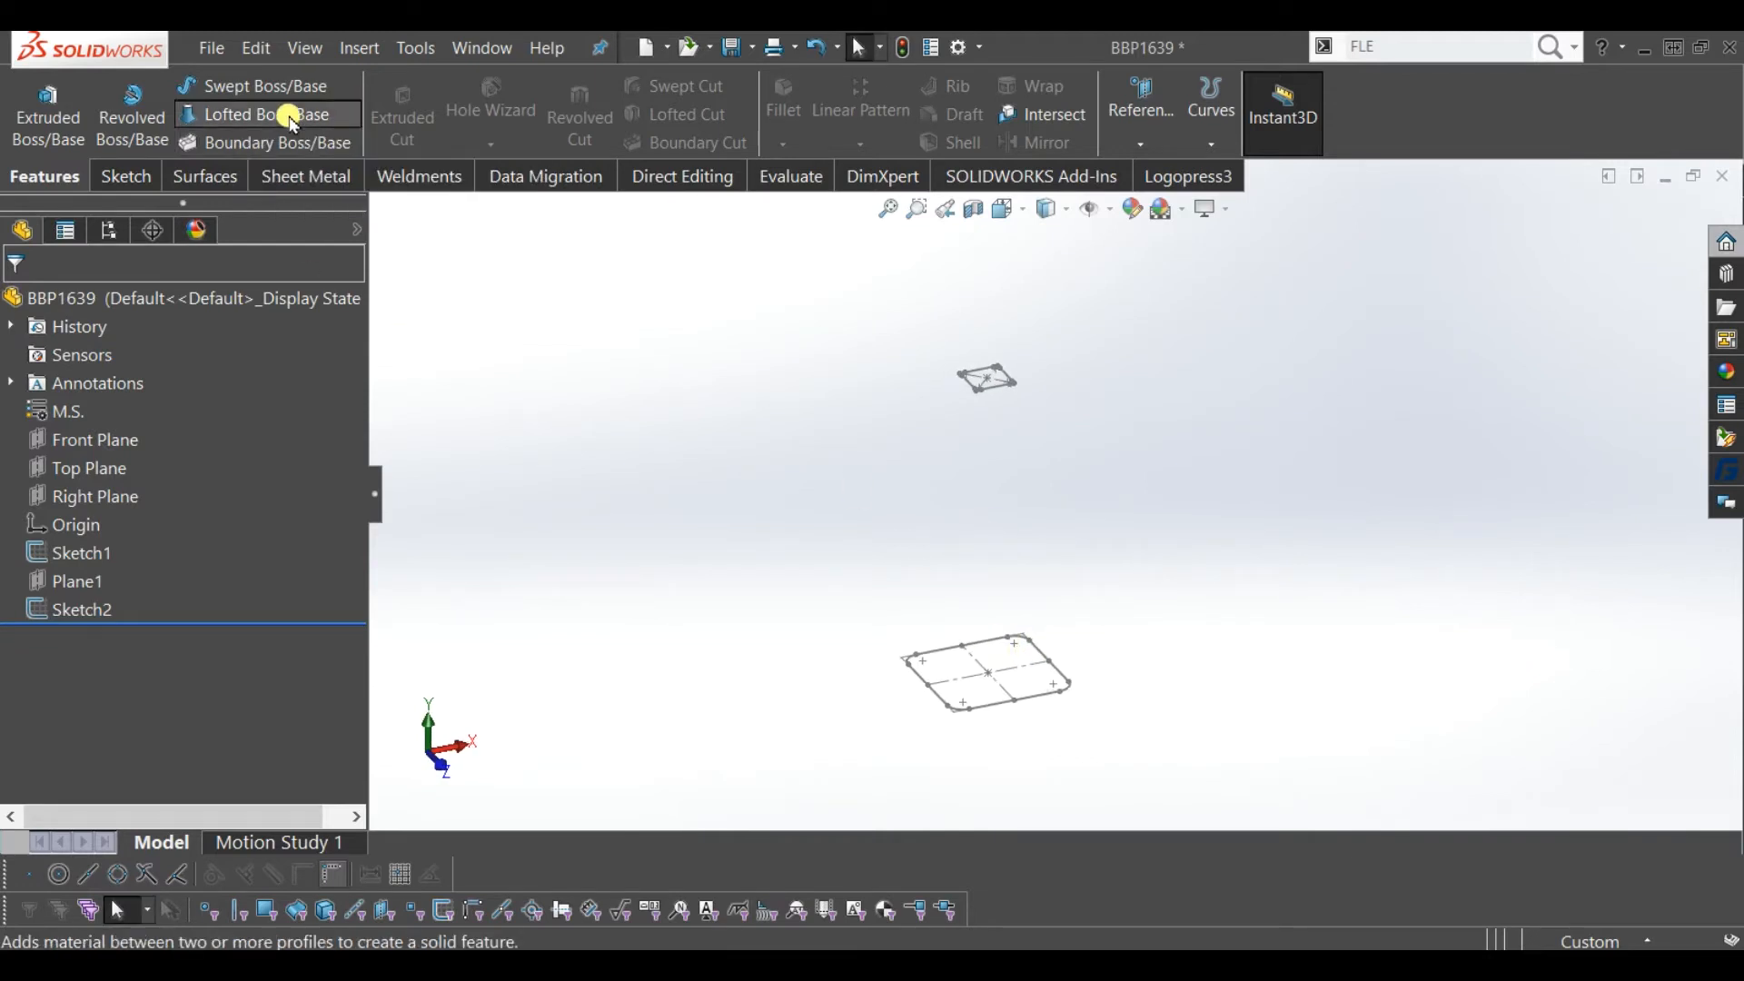
click(1036, 704)
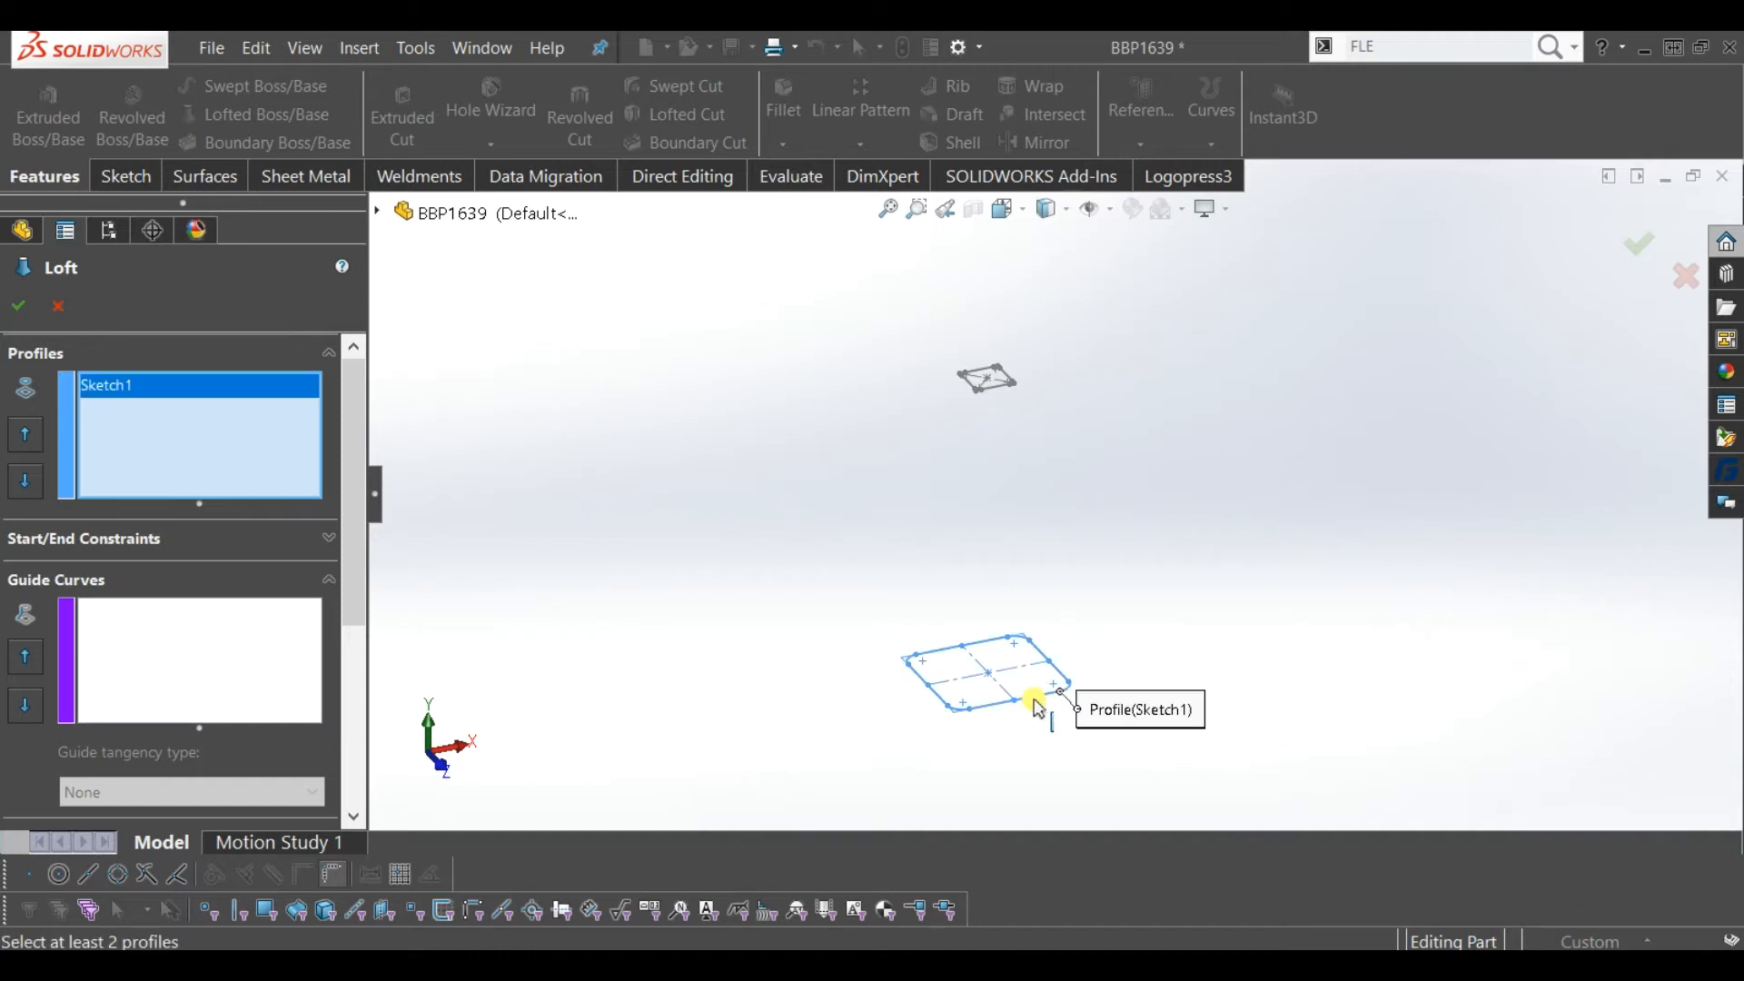
click(1002, 398)
mouse_move(996, 388)
middle_down()
mouse_move(996, 509)
mouse_move(939, 404)
mouse_move(900, 393)
mouse_move(973, 499)
mouse_move(962, 530)
mouse_move(971, 488)
middle_up()
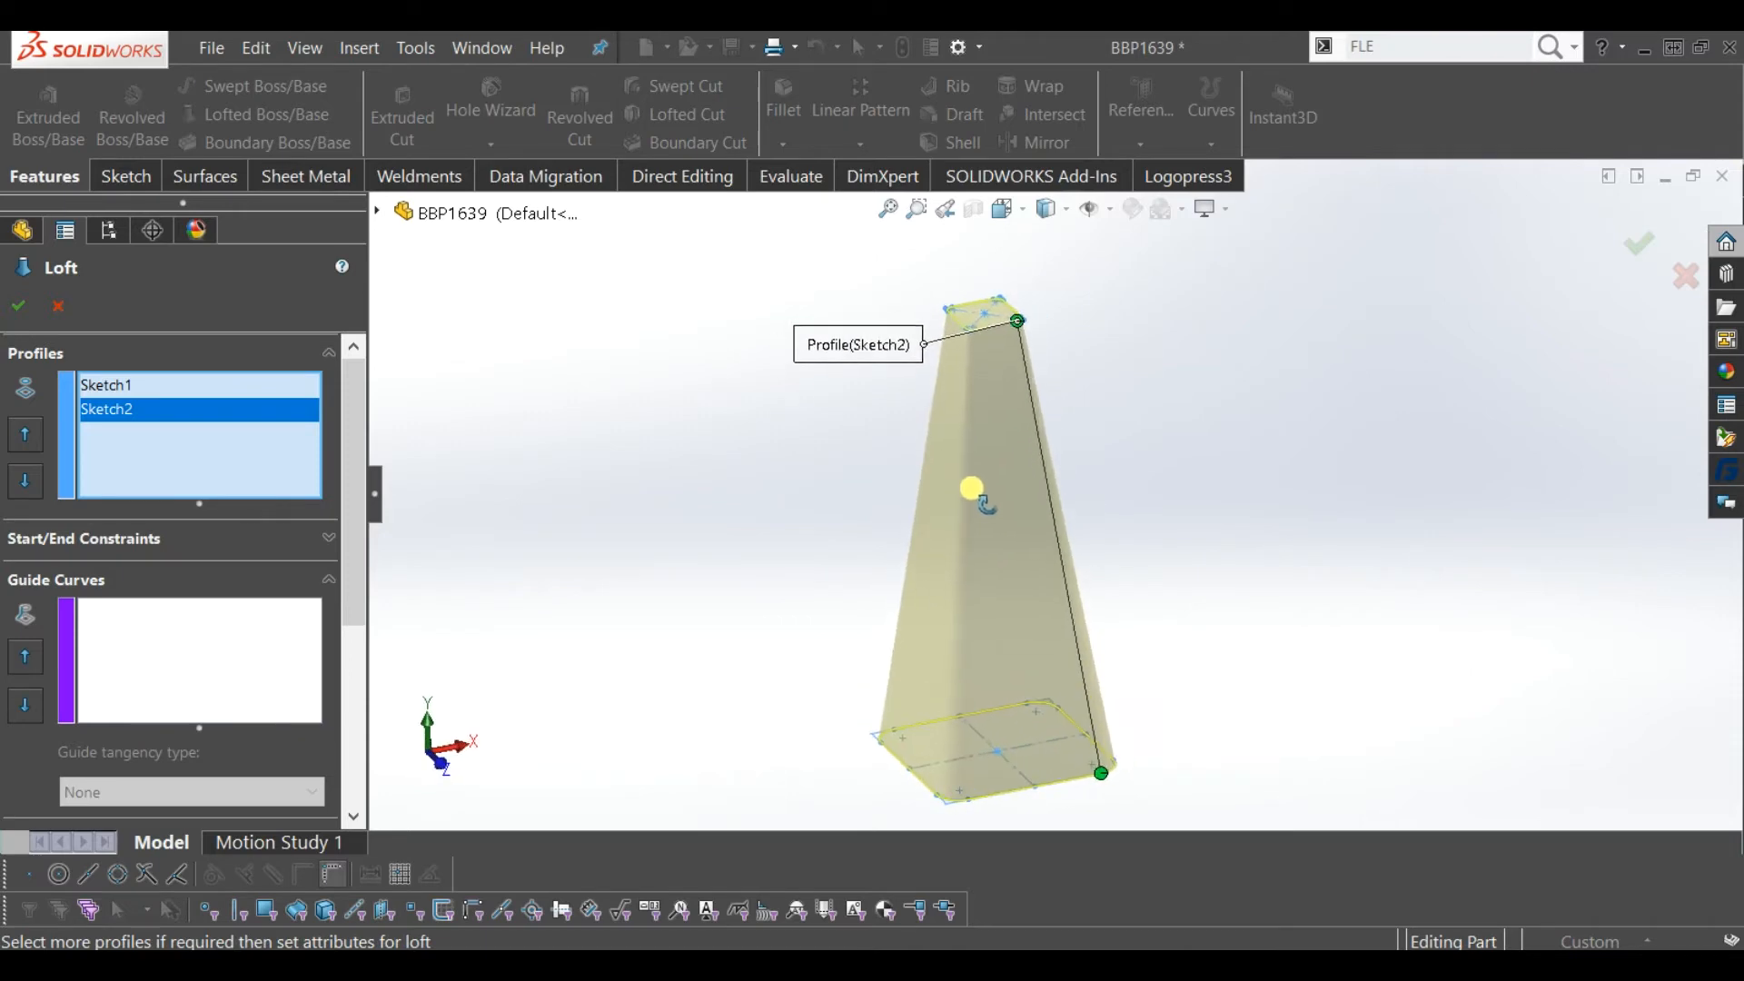
click(39, 316)
middle_drag(1101, 454, 1137, 443)
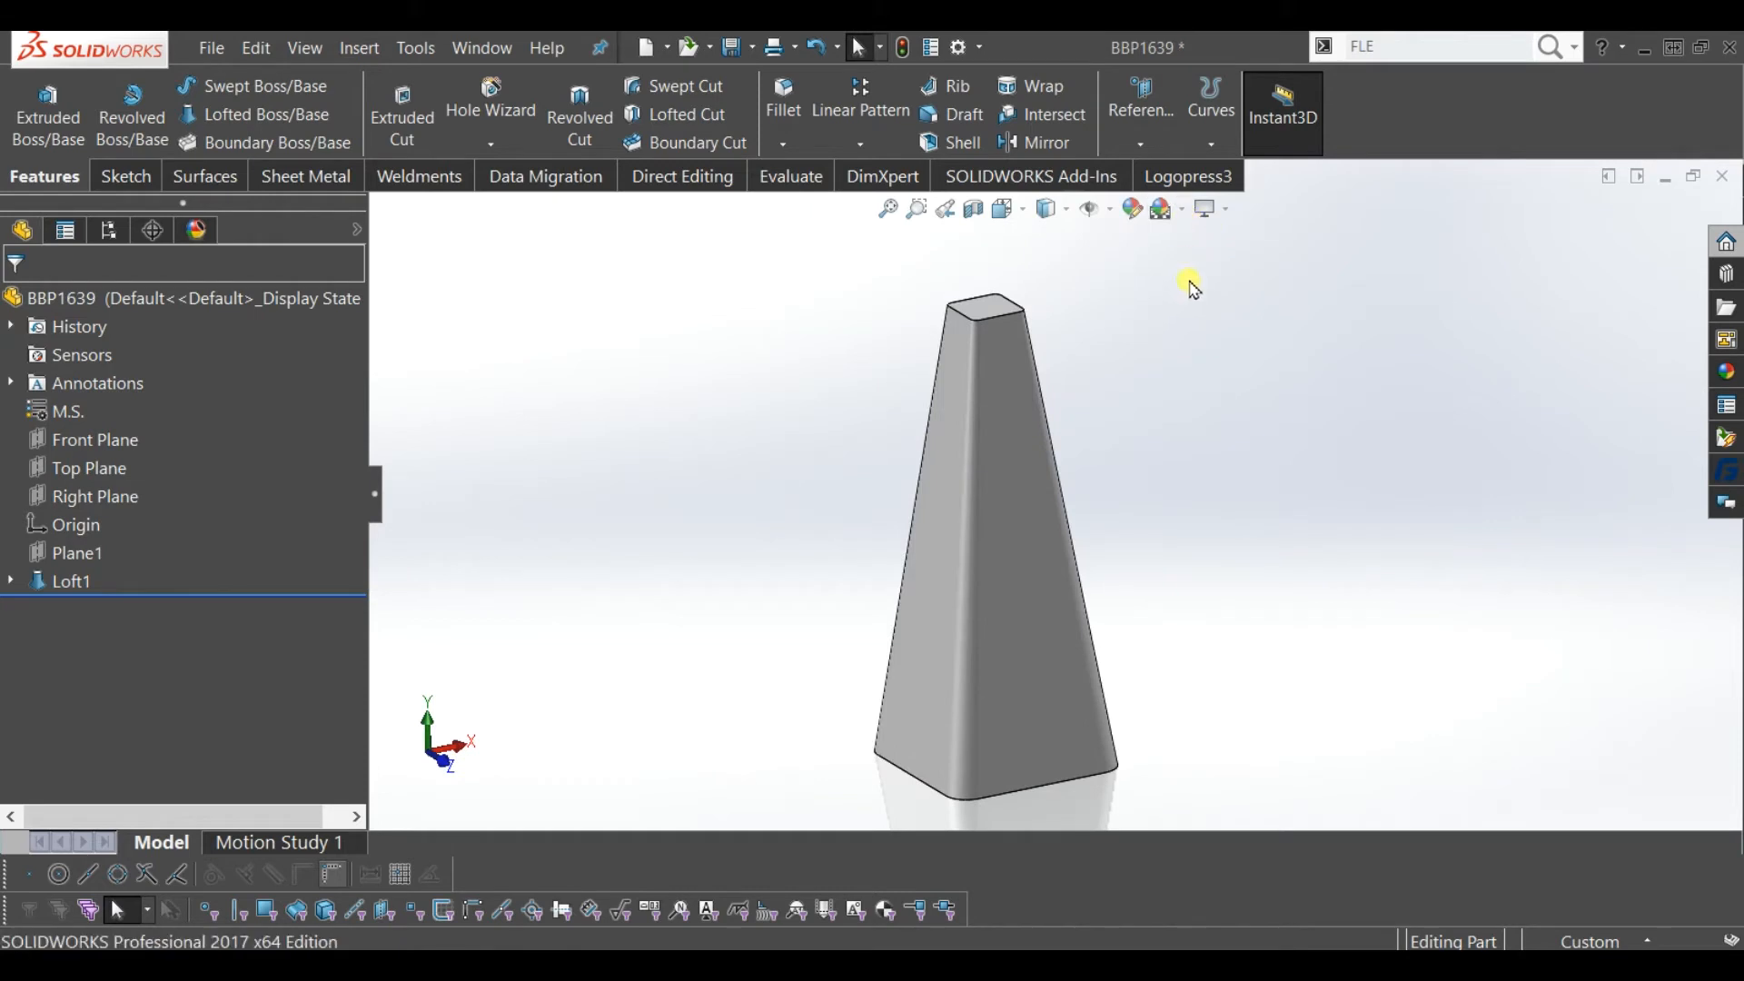
- Set the scene to Plain White and change the lofted body's appearance to blue-grey
click(1181, 209)
click(1185, 273)
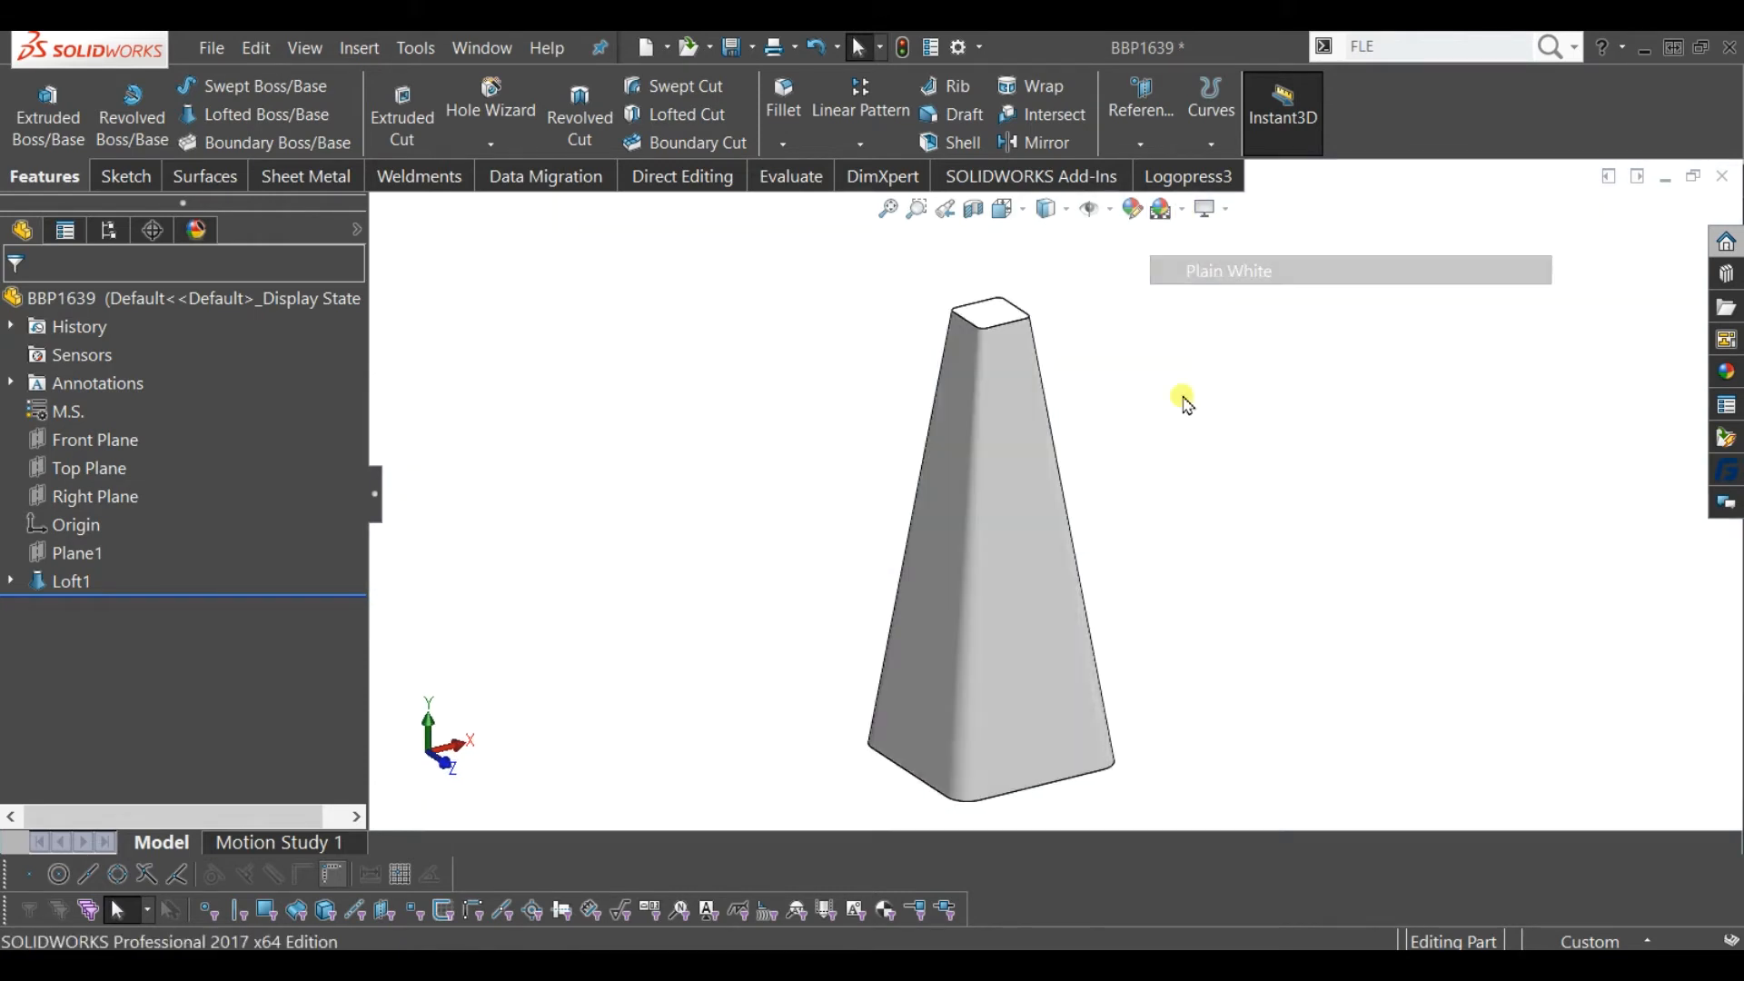
click(1049, 506)
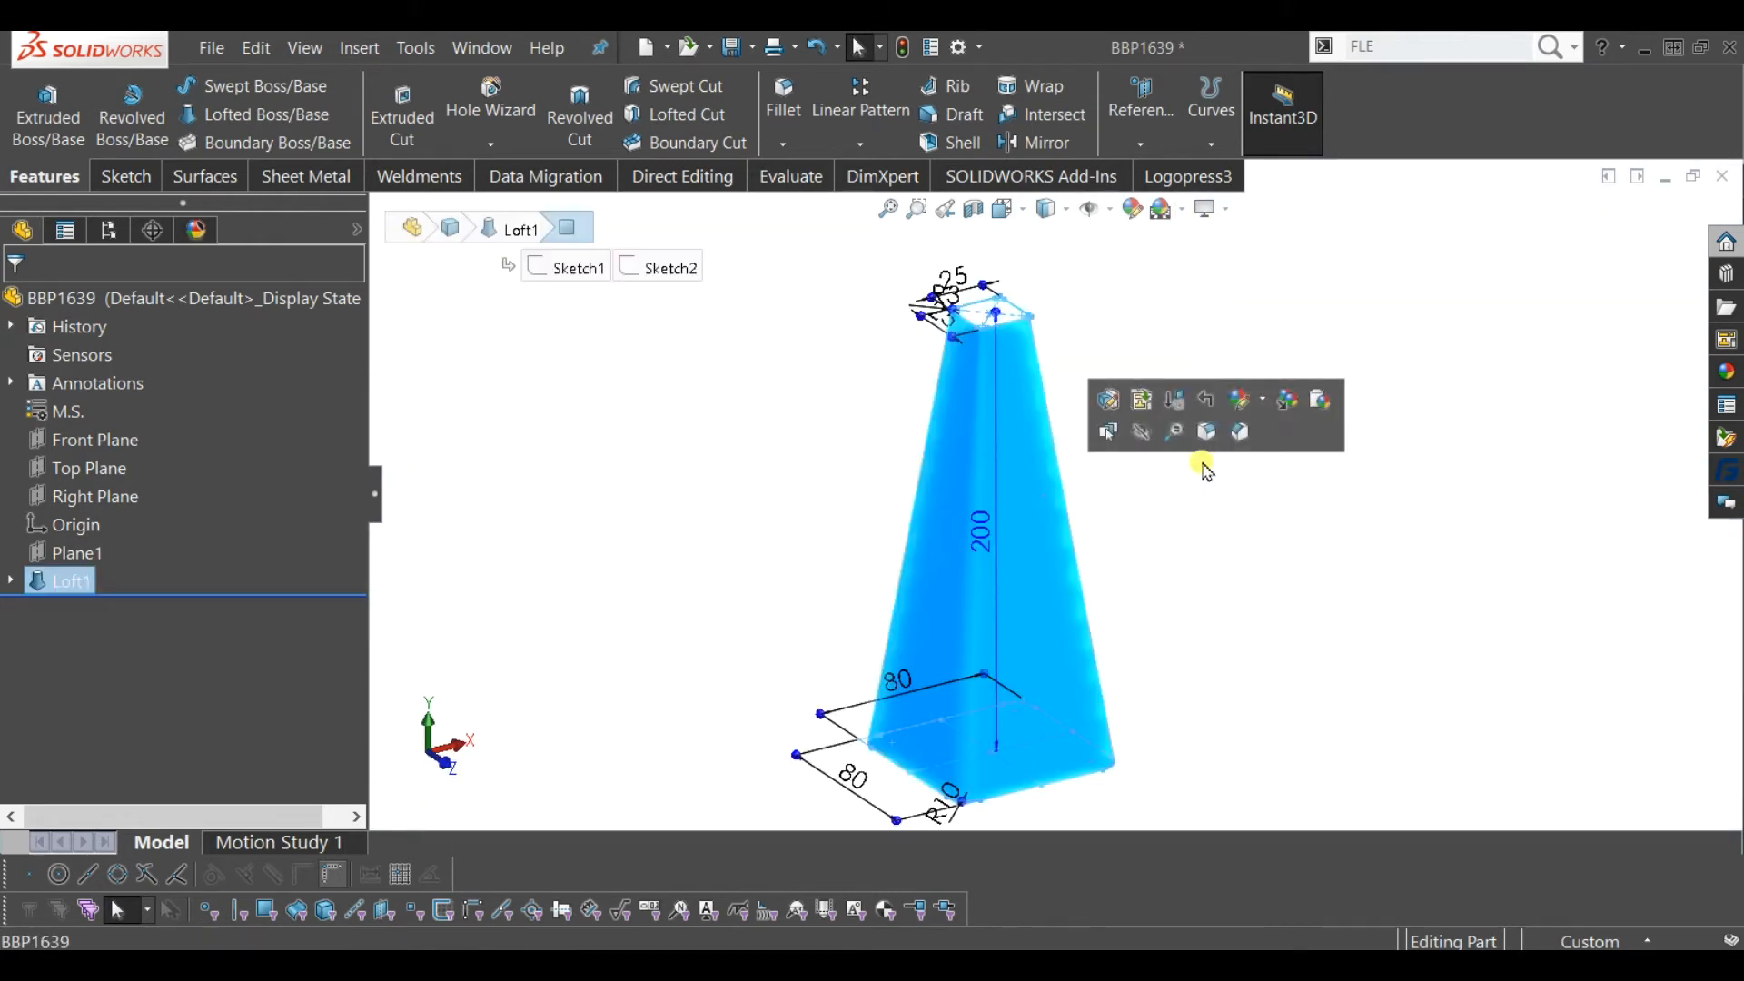
click(1253, 400)
click(1272, 559)
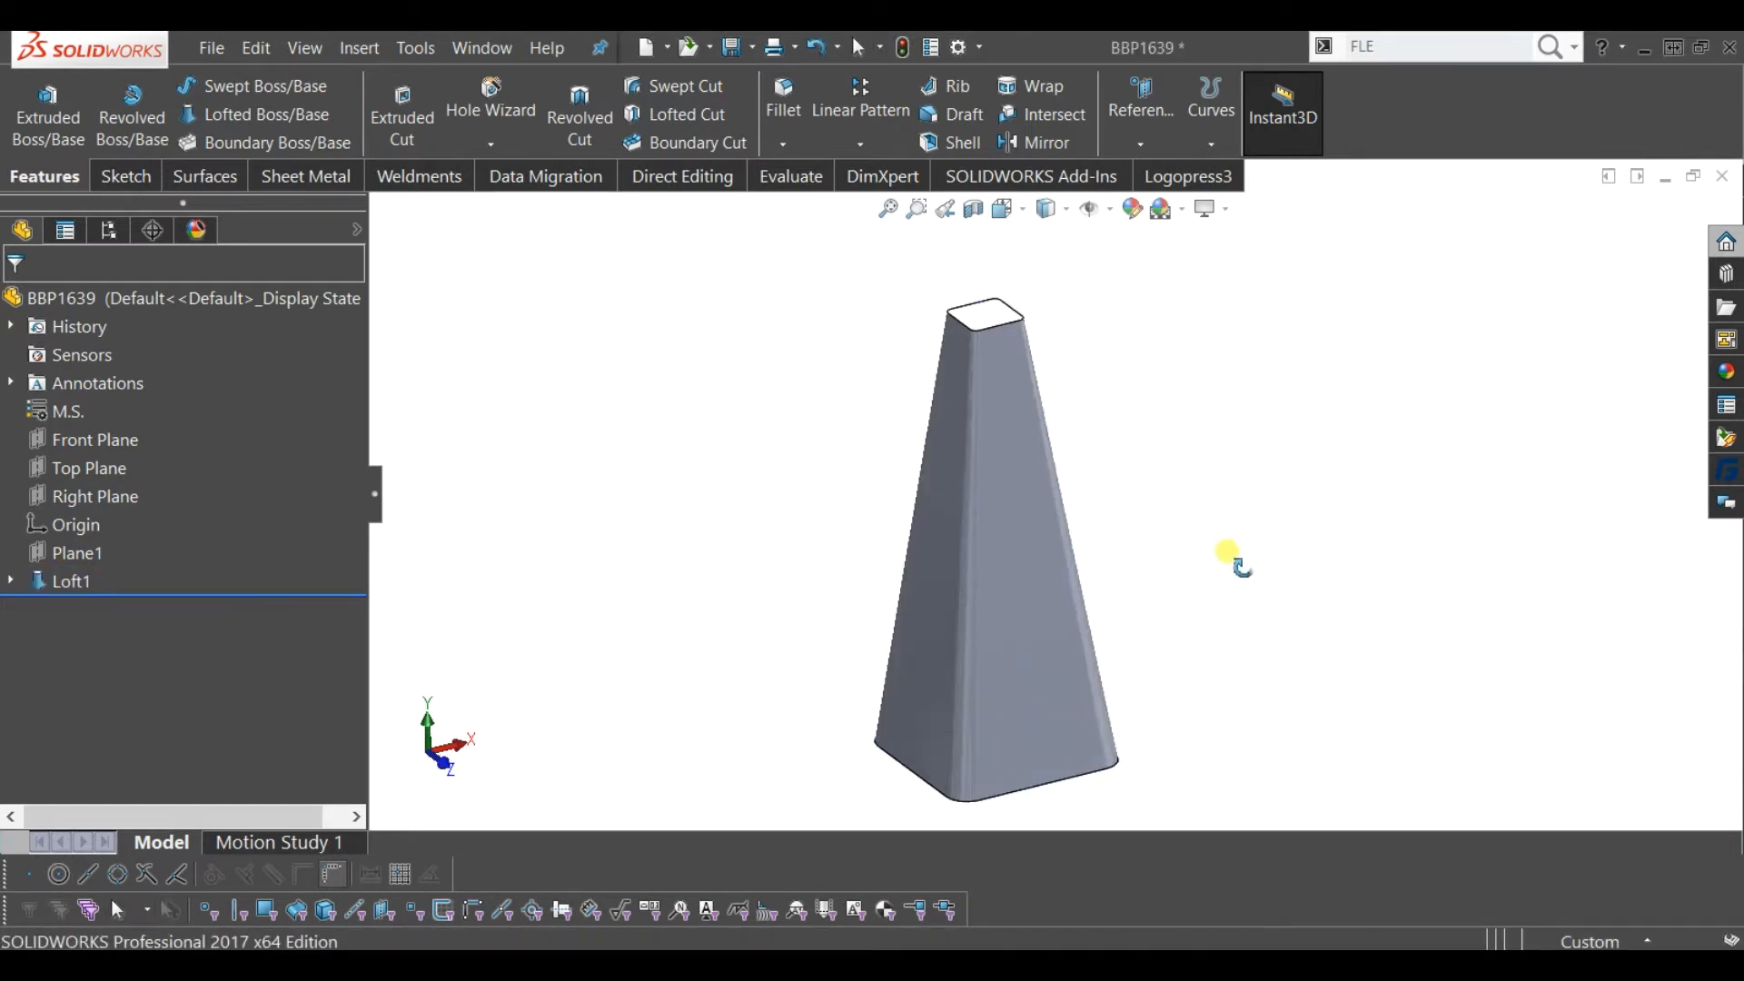
- Turn off RealView Graphics for the model display
click(1225, 210)
click(1207, 237)
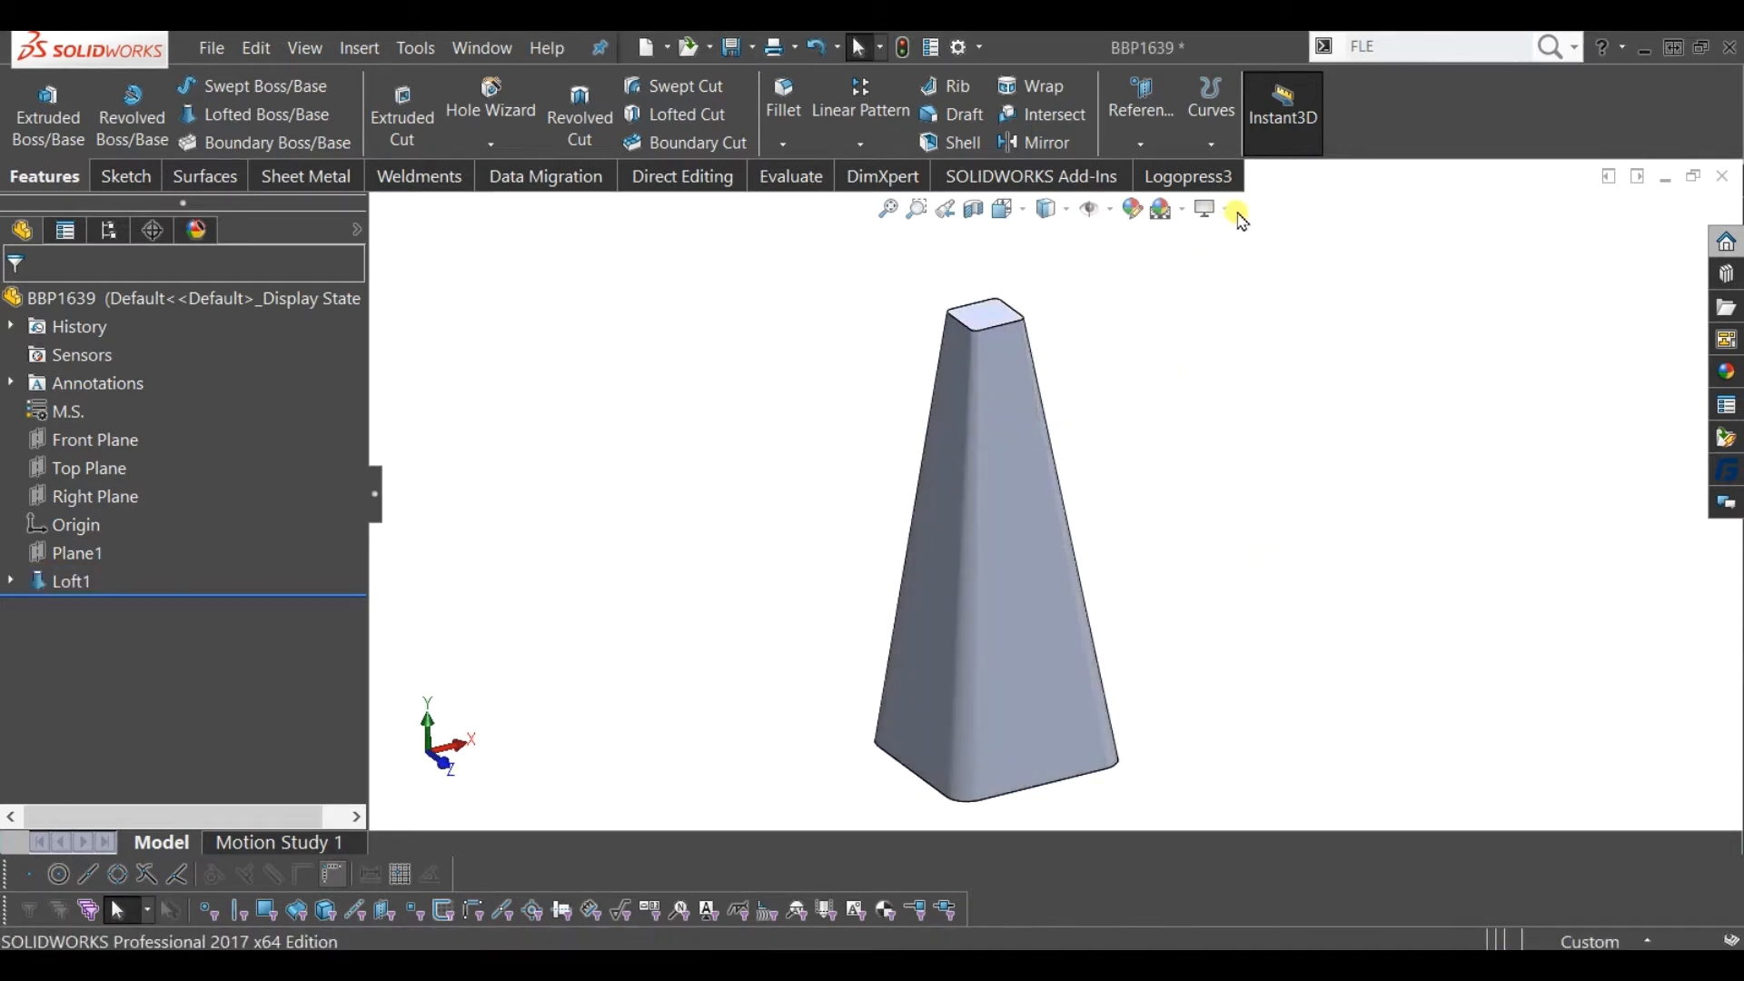
click(1225, 210)
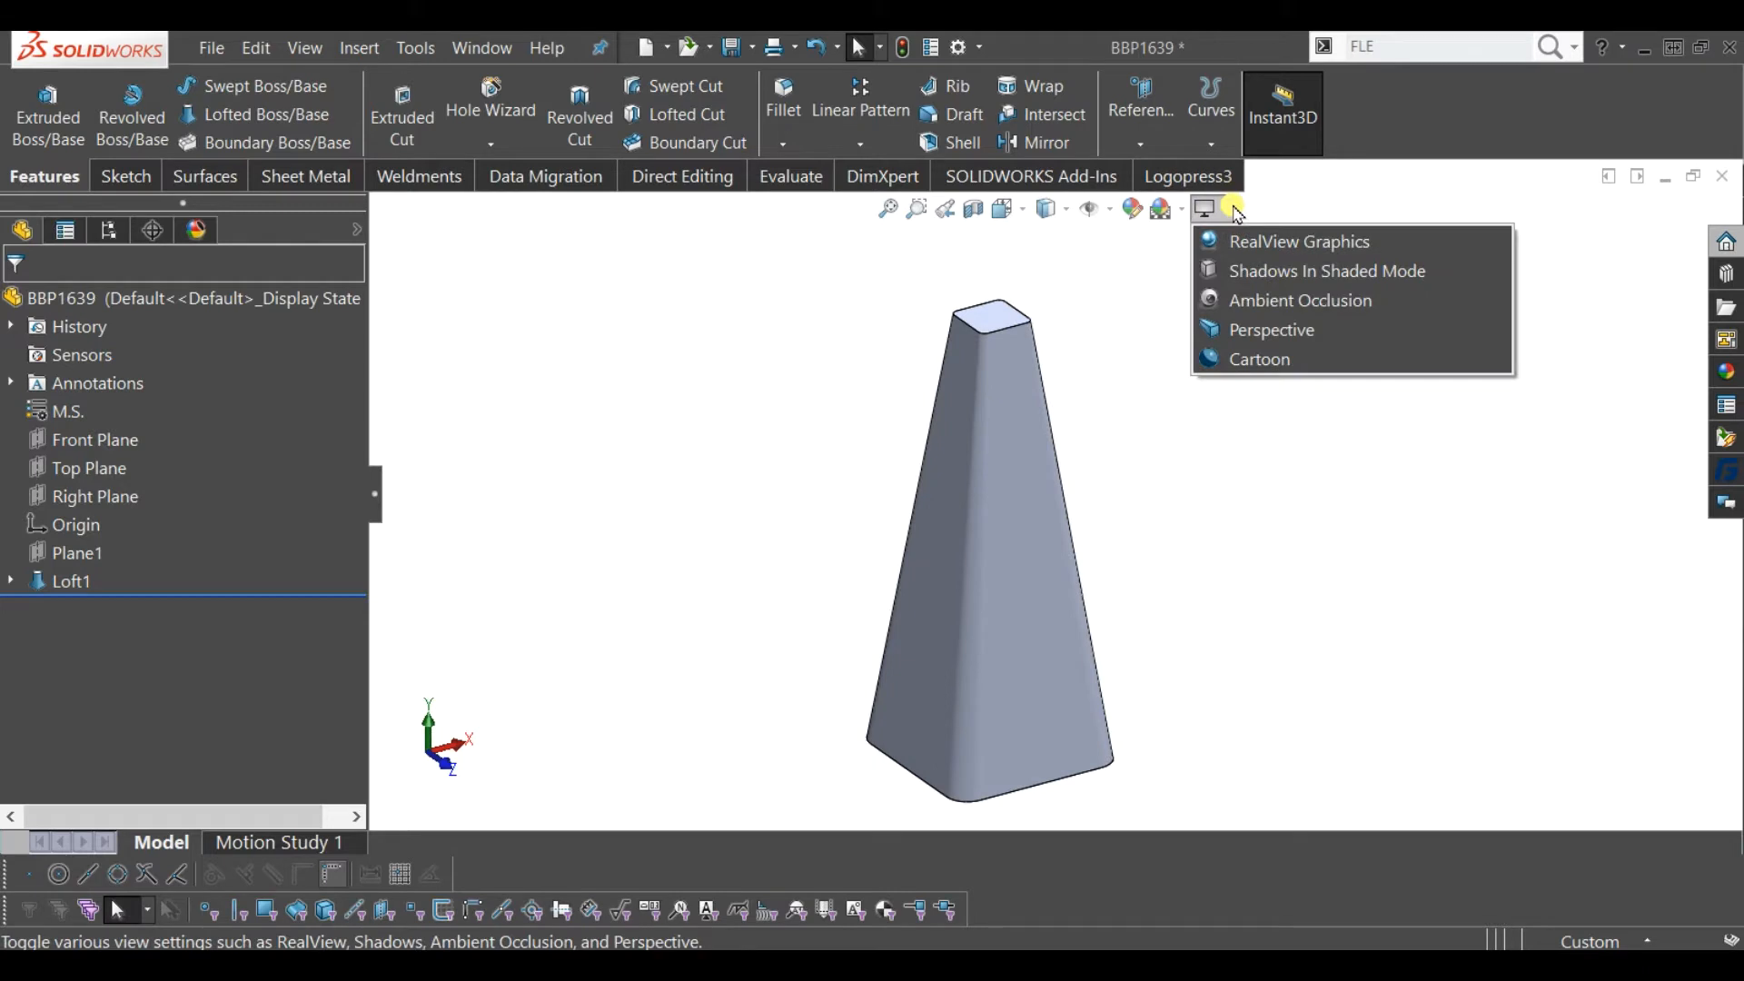
mouse_move(1267, 545)
middle_down()
mouse_move(1240, 490)
mouse_move(1238, 558)
mouse_move(1199, 570)
middle_up()
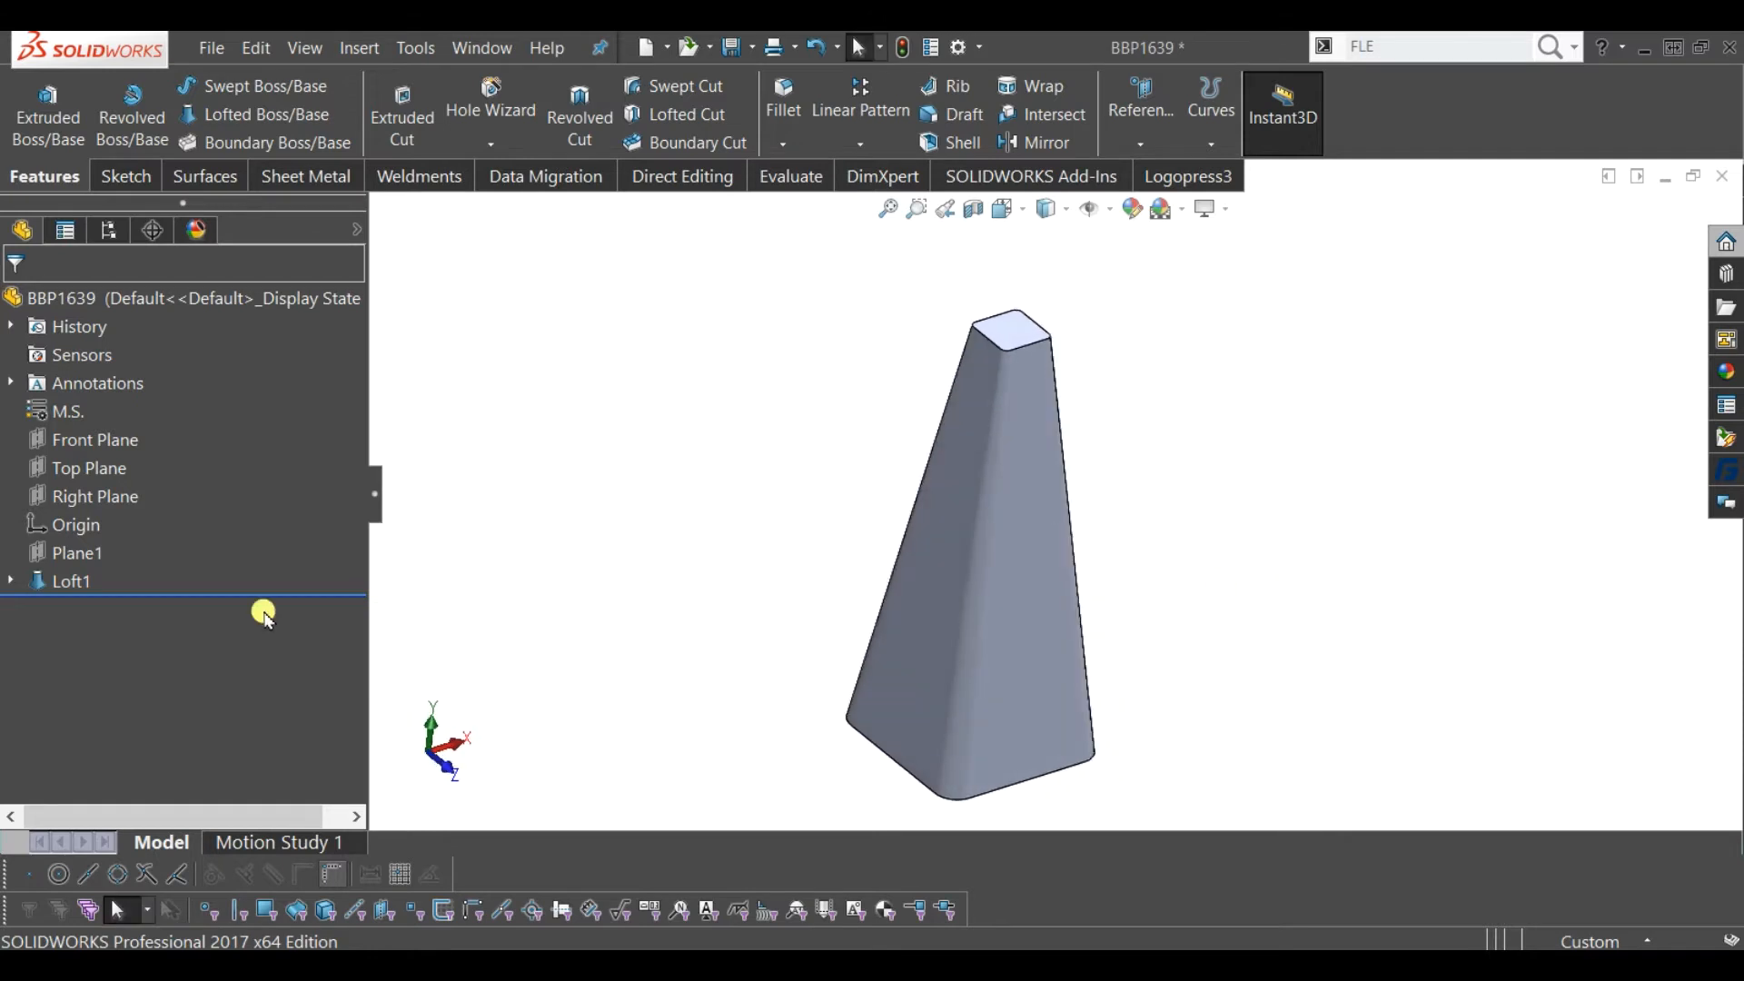
- Show the loft's 25 mm square profile sketch on the top face
click(11, 580)
click(101, 636)
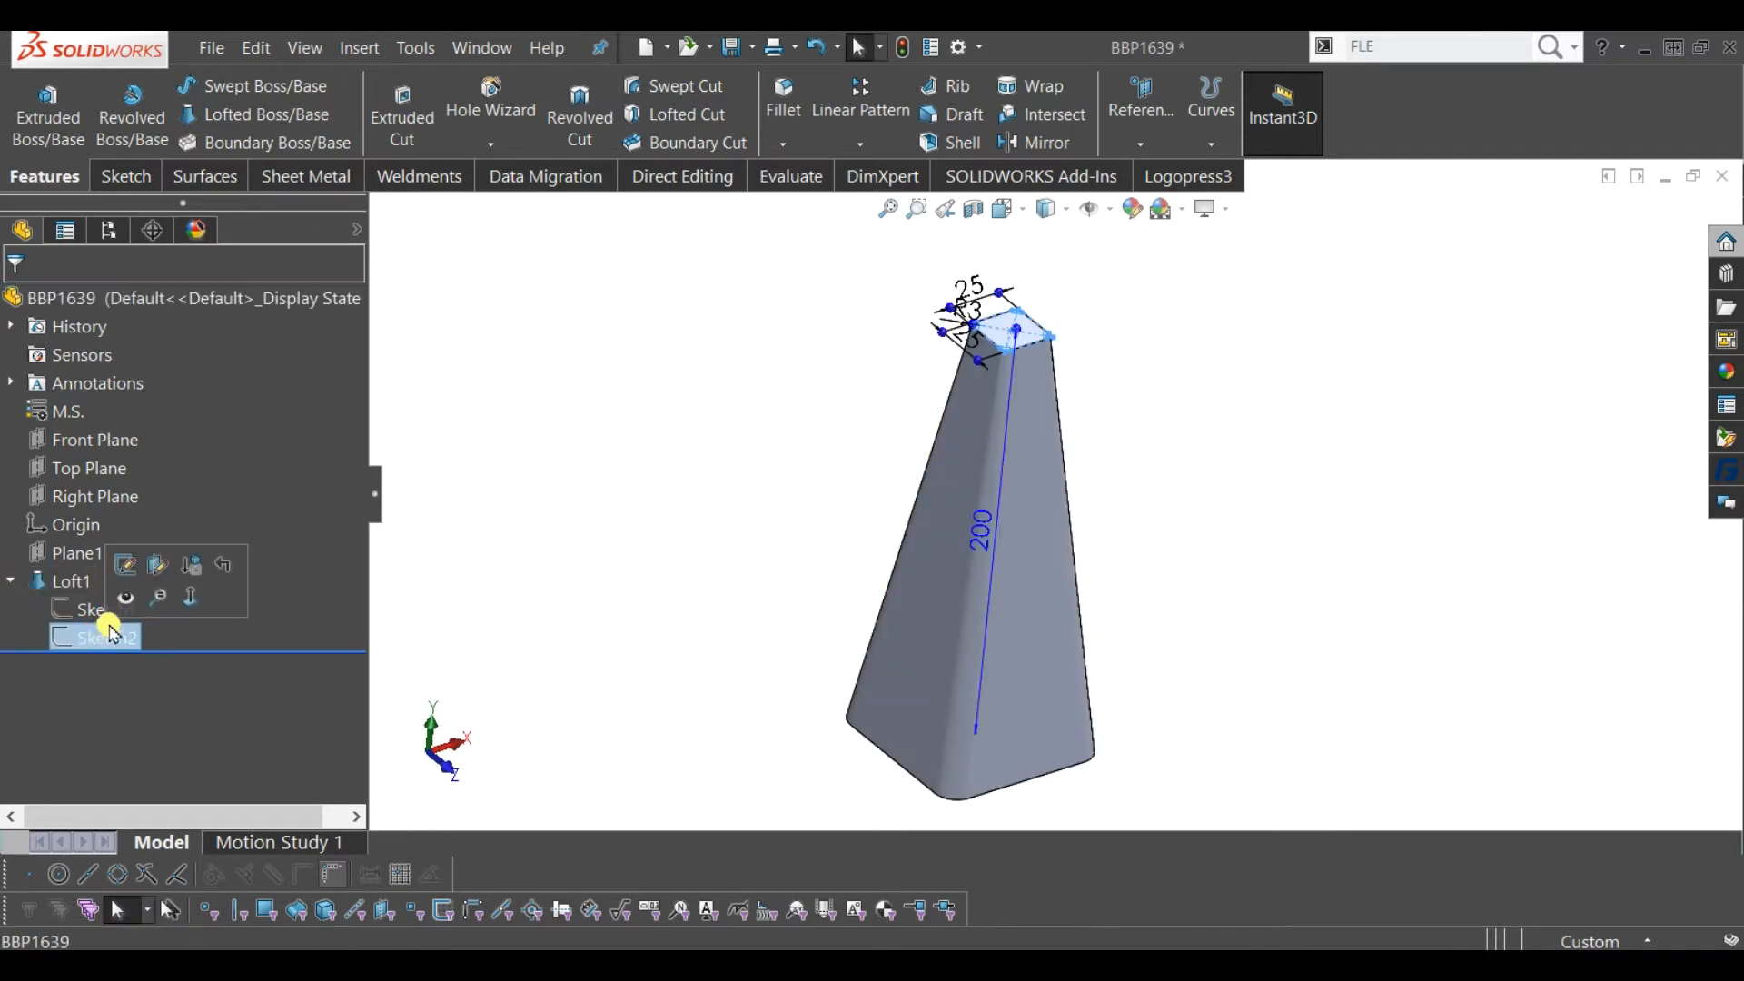
click(118, 595)
- Create a reference plane perpendicular to a diagonal construction line of the top sketch, passing through the sketch's center point
middle_drag(1413, 474, 1004, 281)
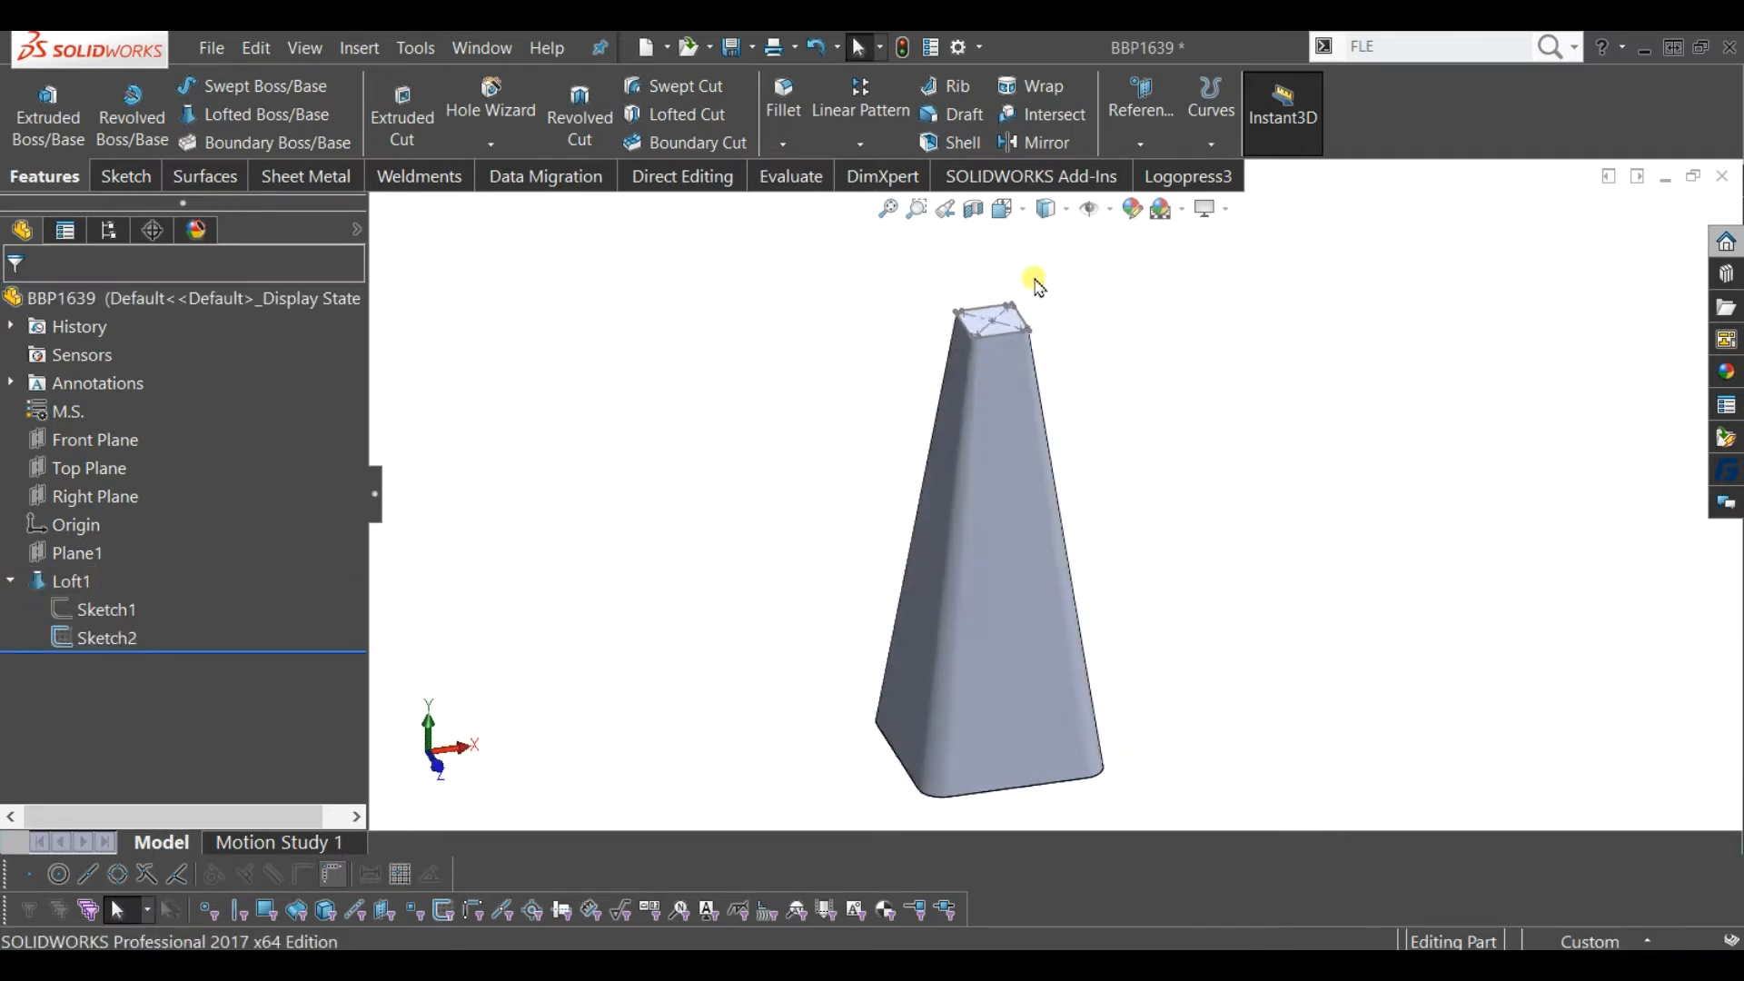
scroll(1024, 350, down, 4)
scroll(1021, 406, down, 3)
click(1141, 109)
click(1135, 169)
middle_drag(1044, 309, 923, 460)
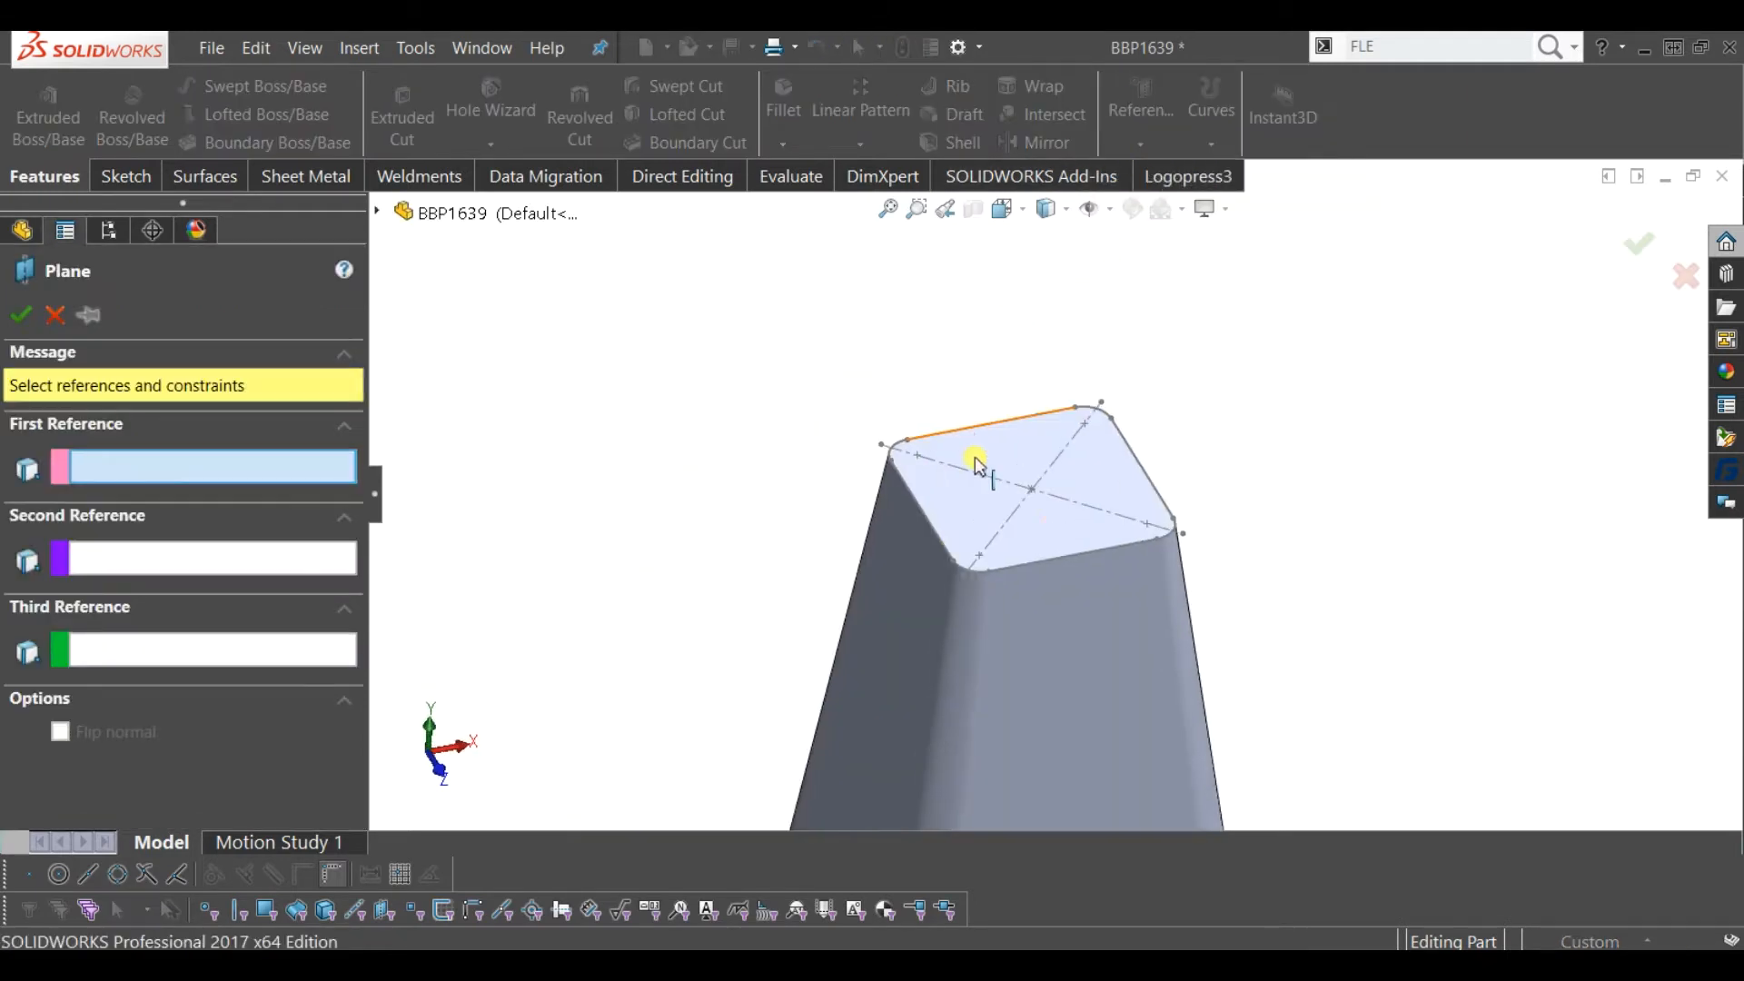
click(1013, 532)
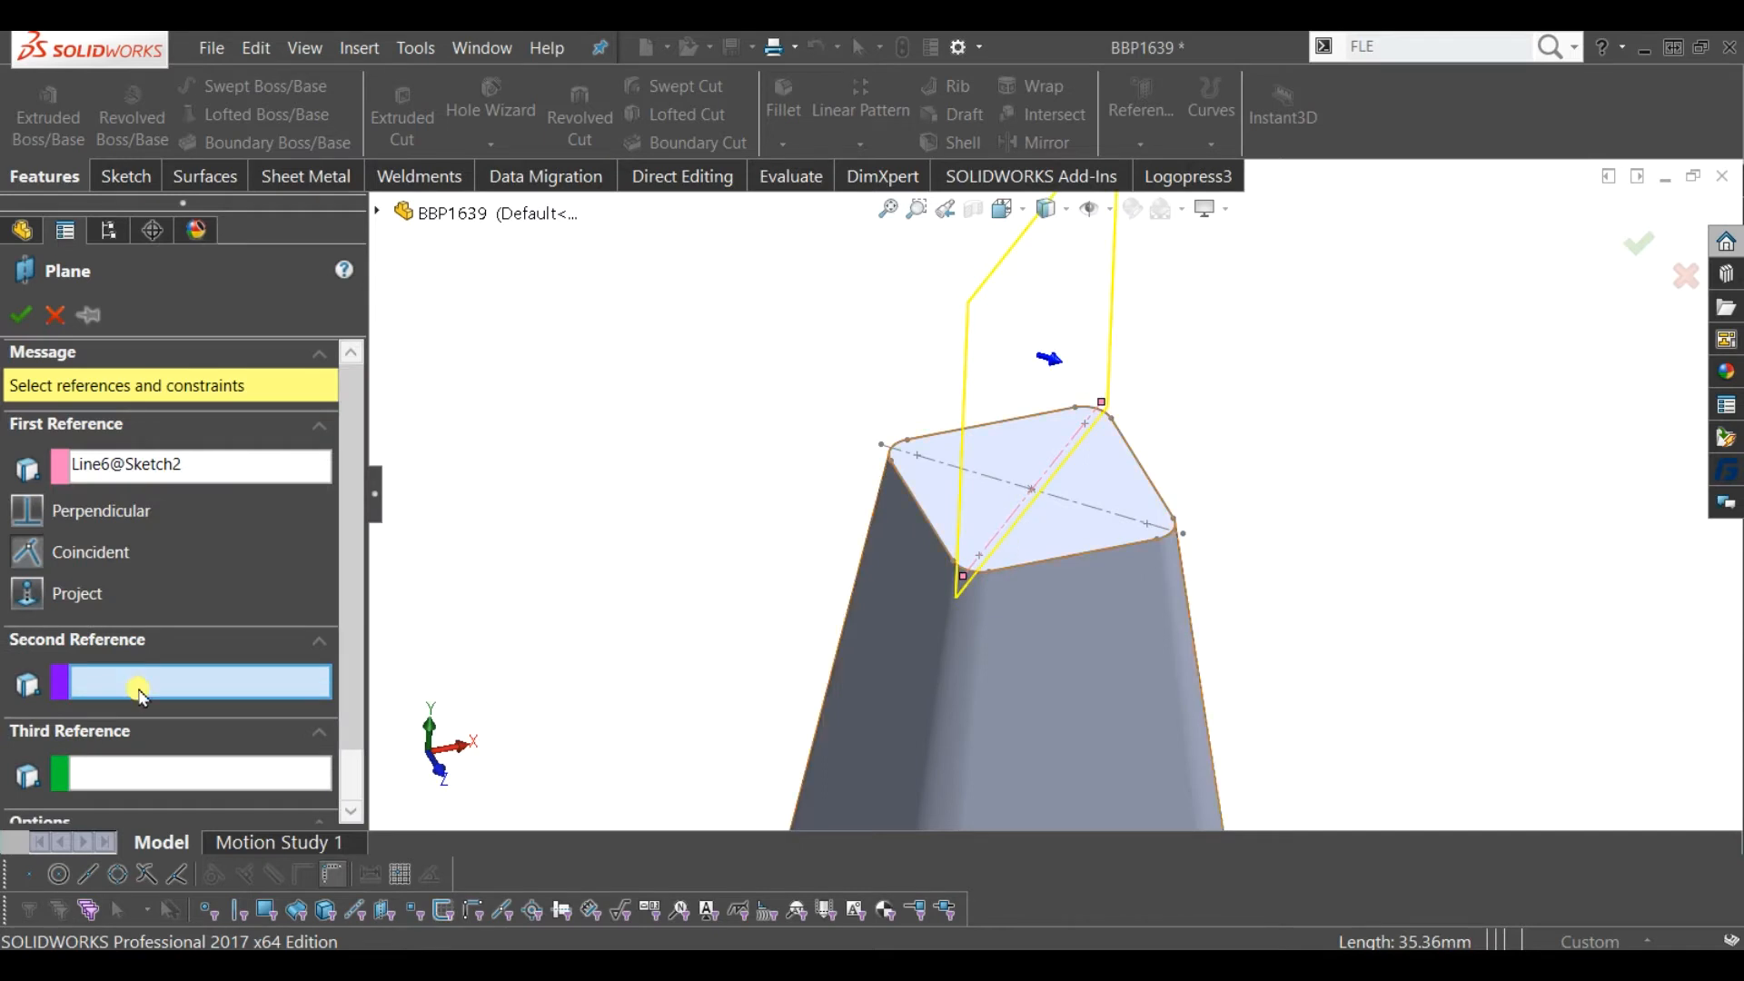
click(1030, 495)
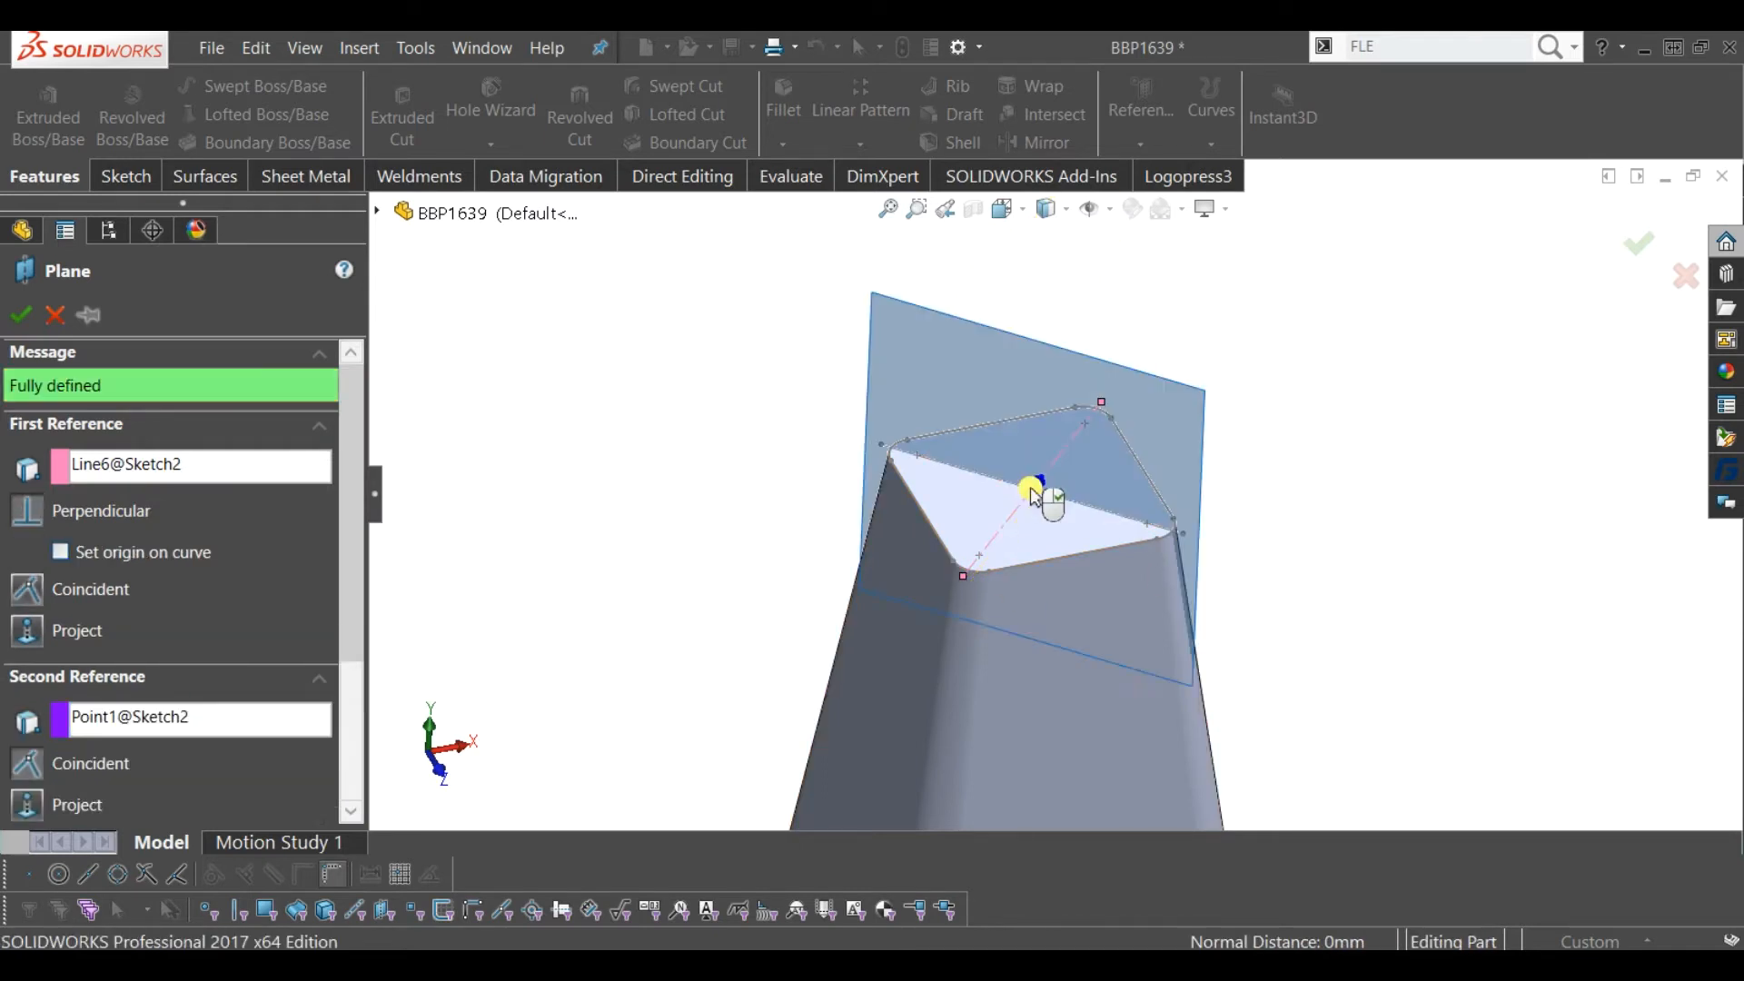
click(20, 314)
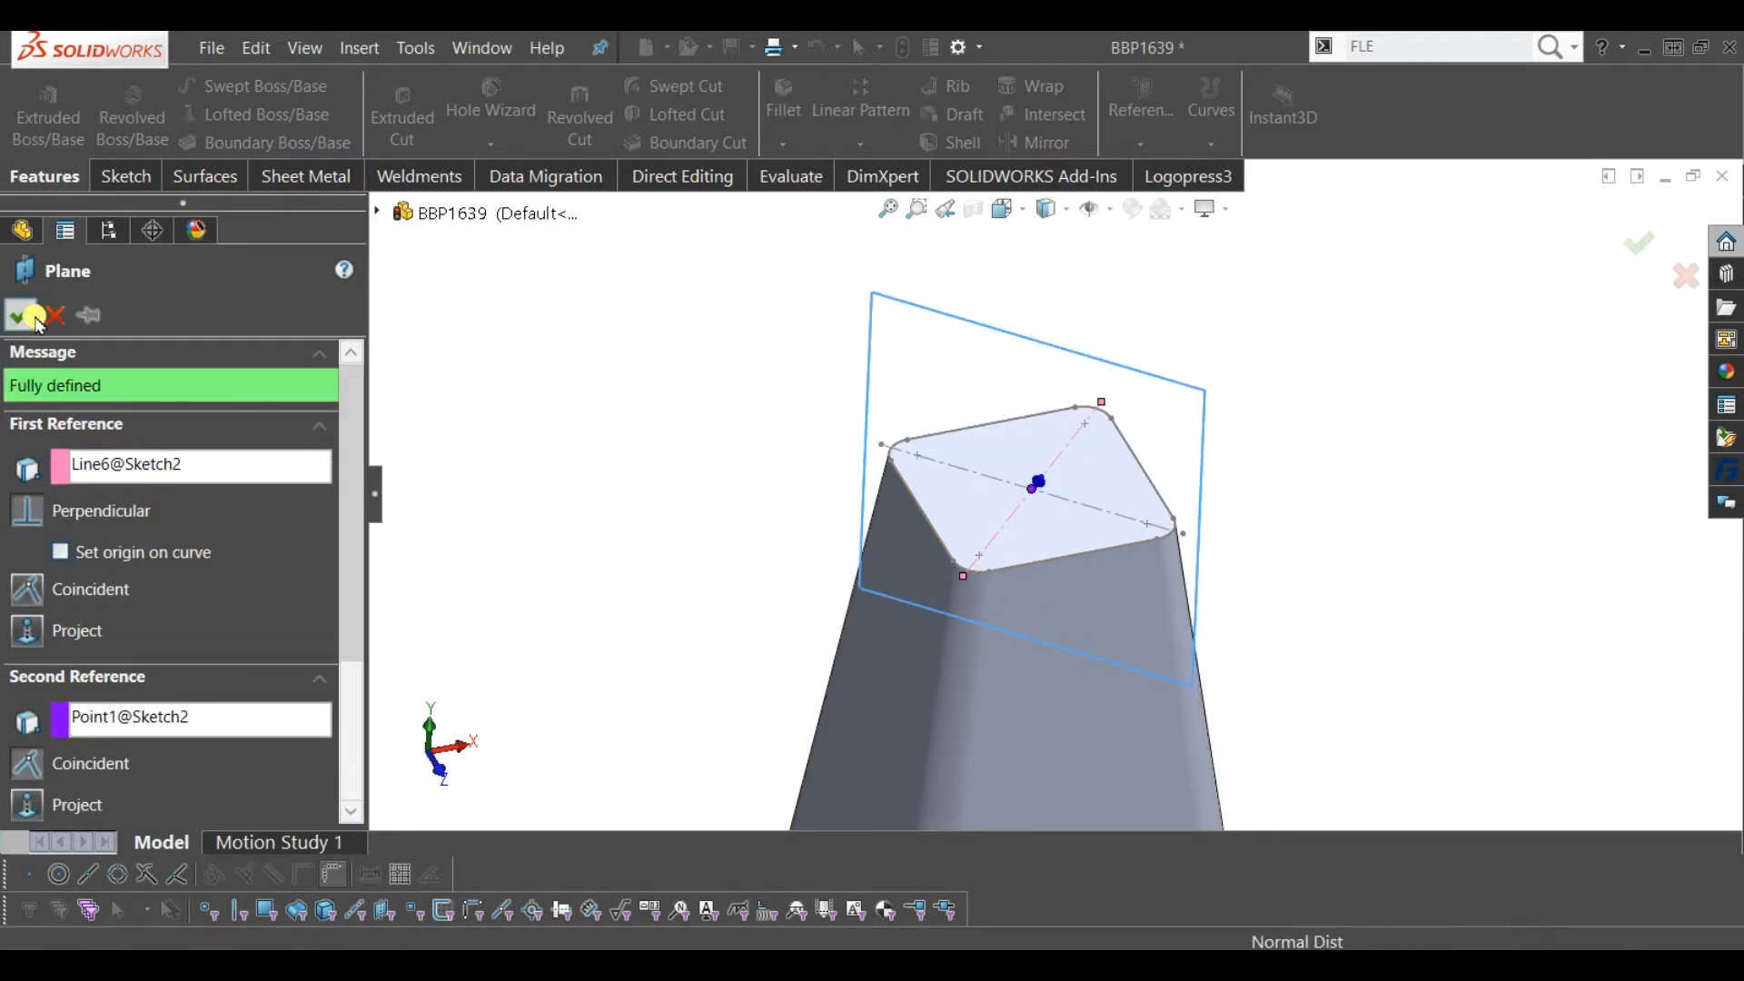
- Start a sketch on the new diagonal plane and orient the view normal to it
key(z)
key(z)
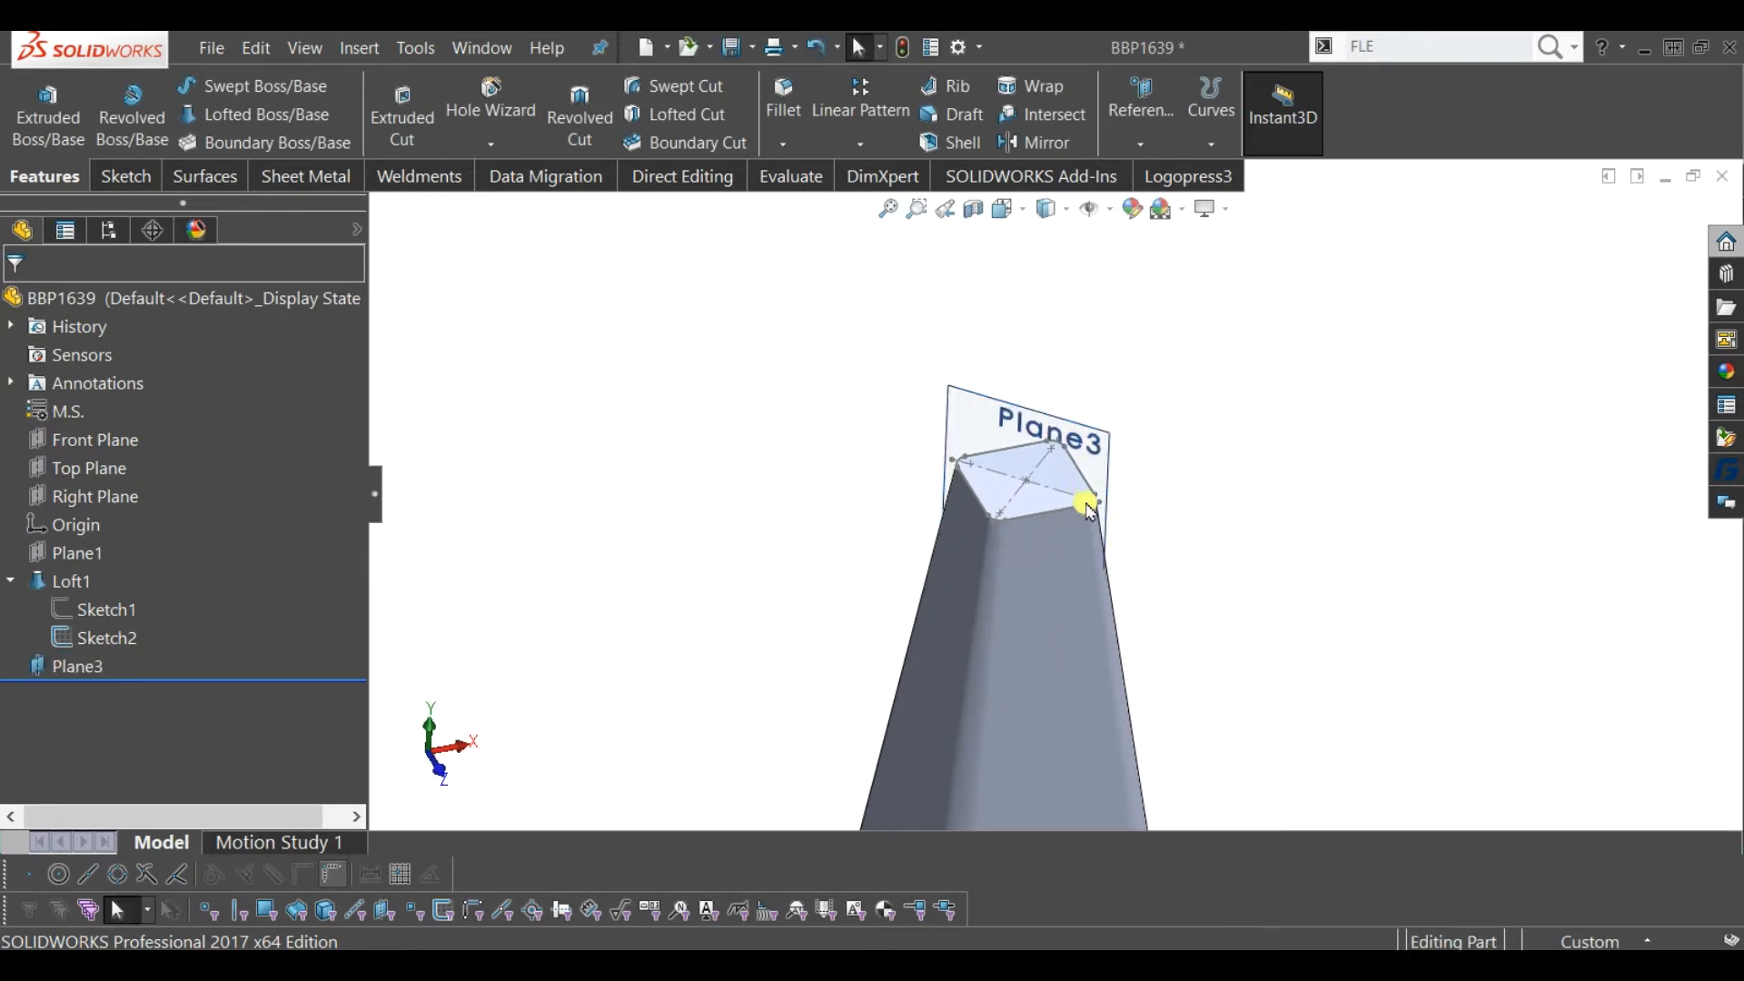
click(1099, 477)
click(1158, 400)
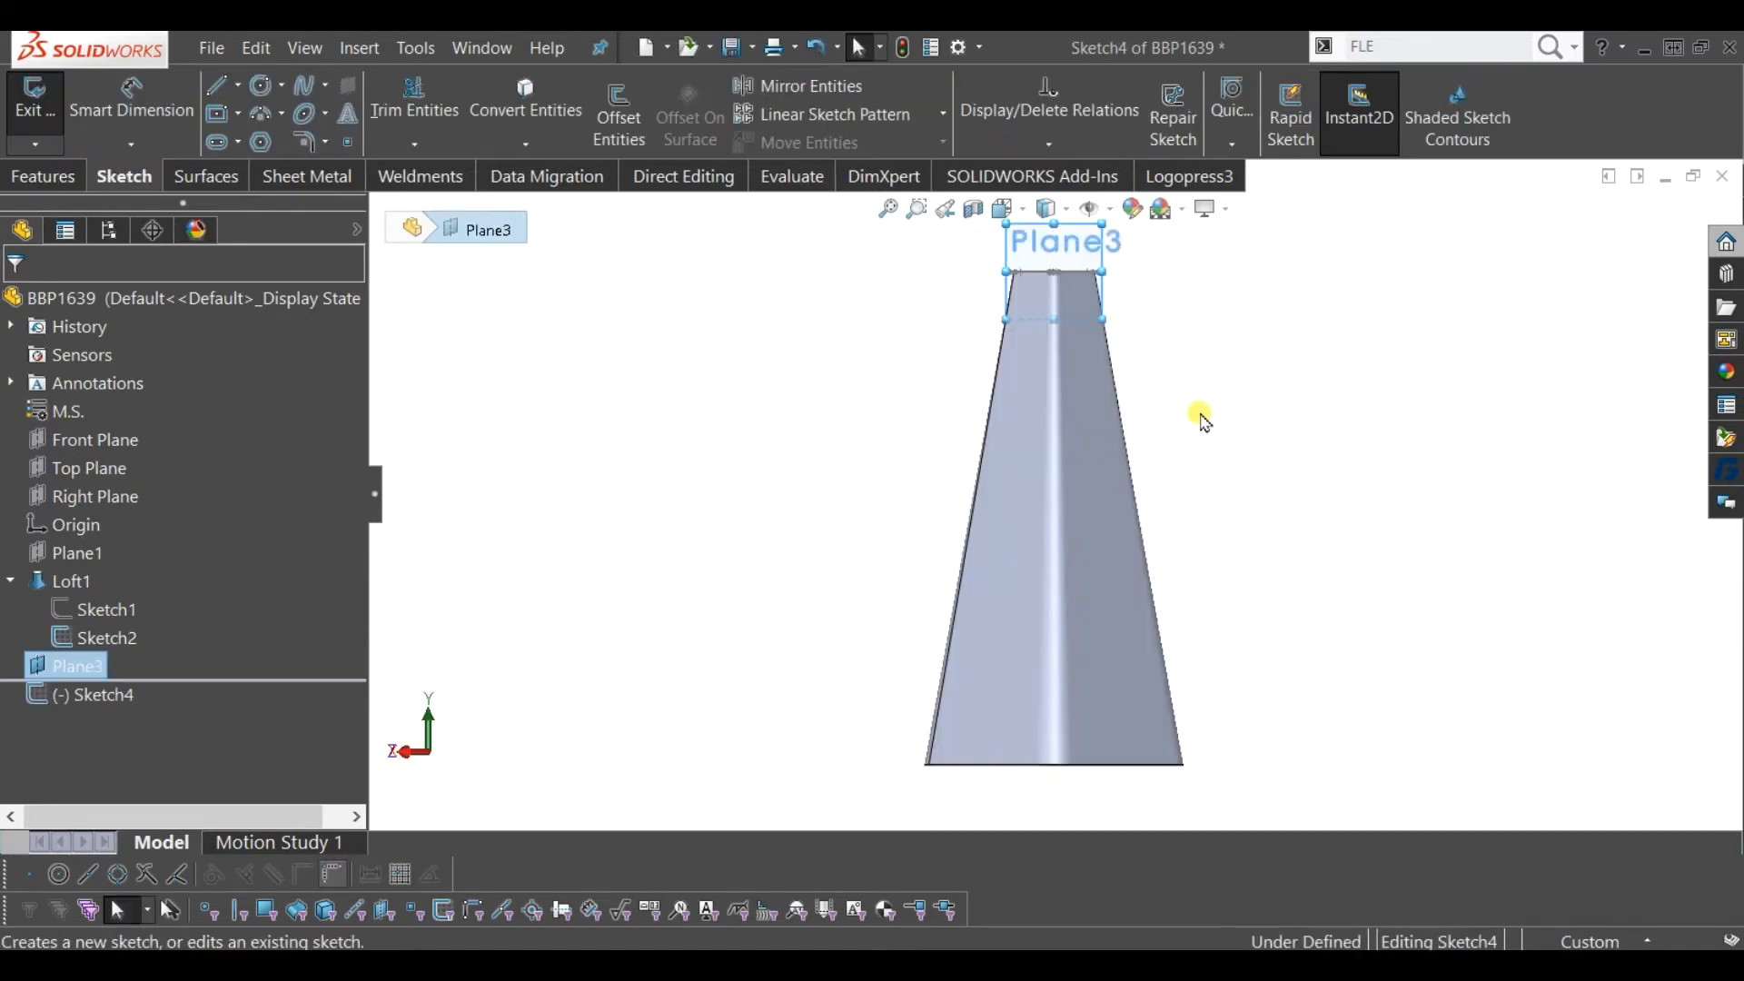
middle_drag(985, 477, 771, 549)
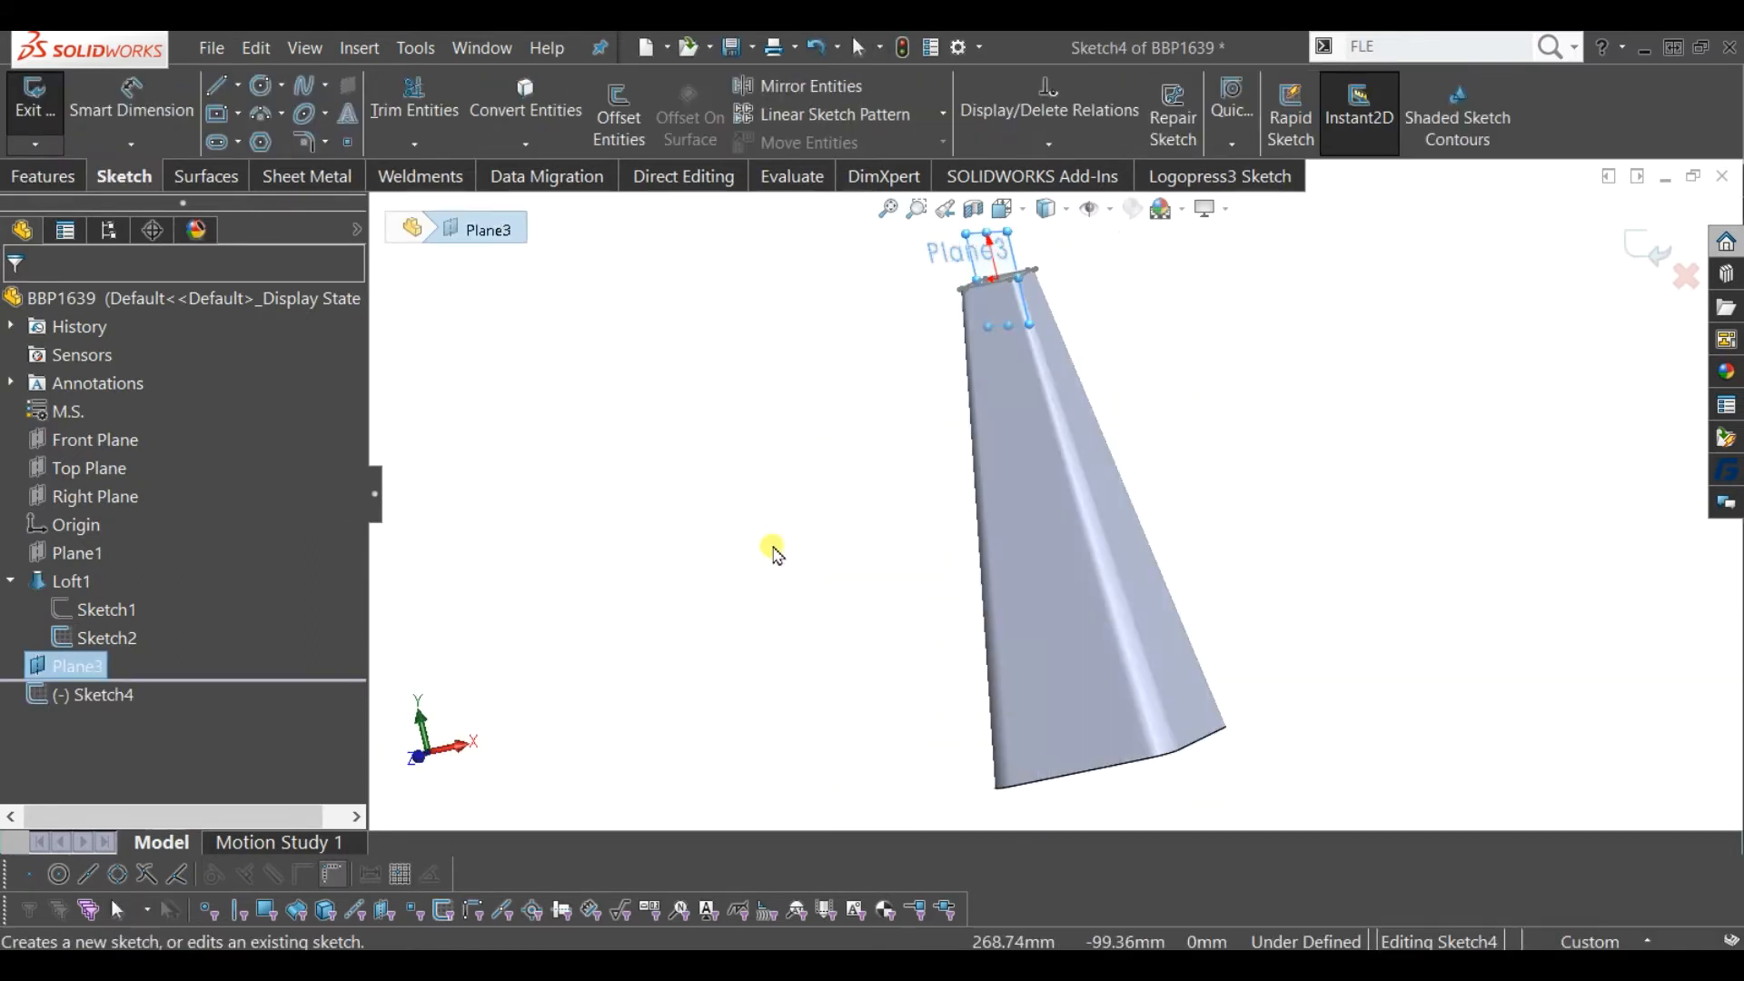
key(space)
click(662, 749)
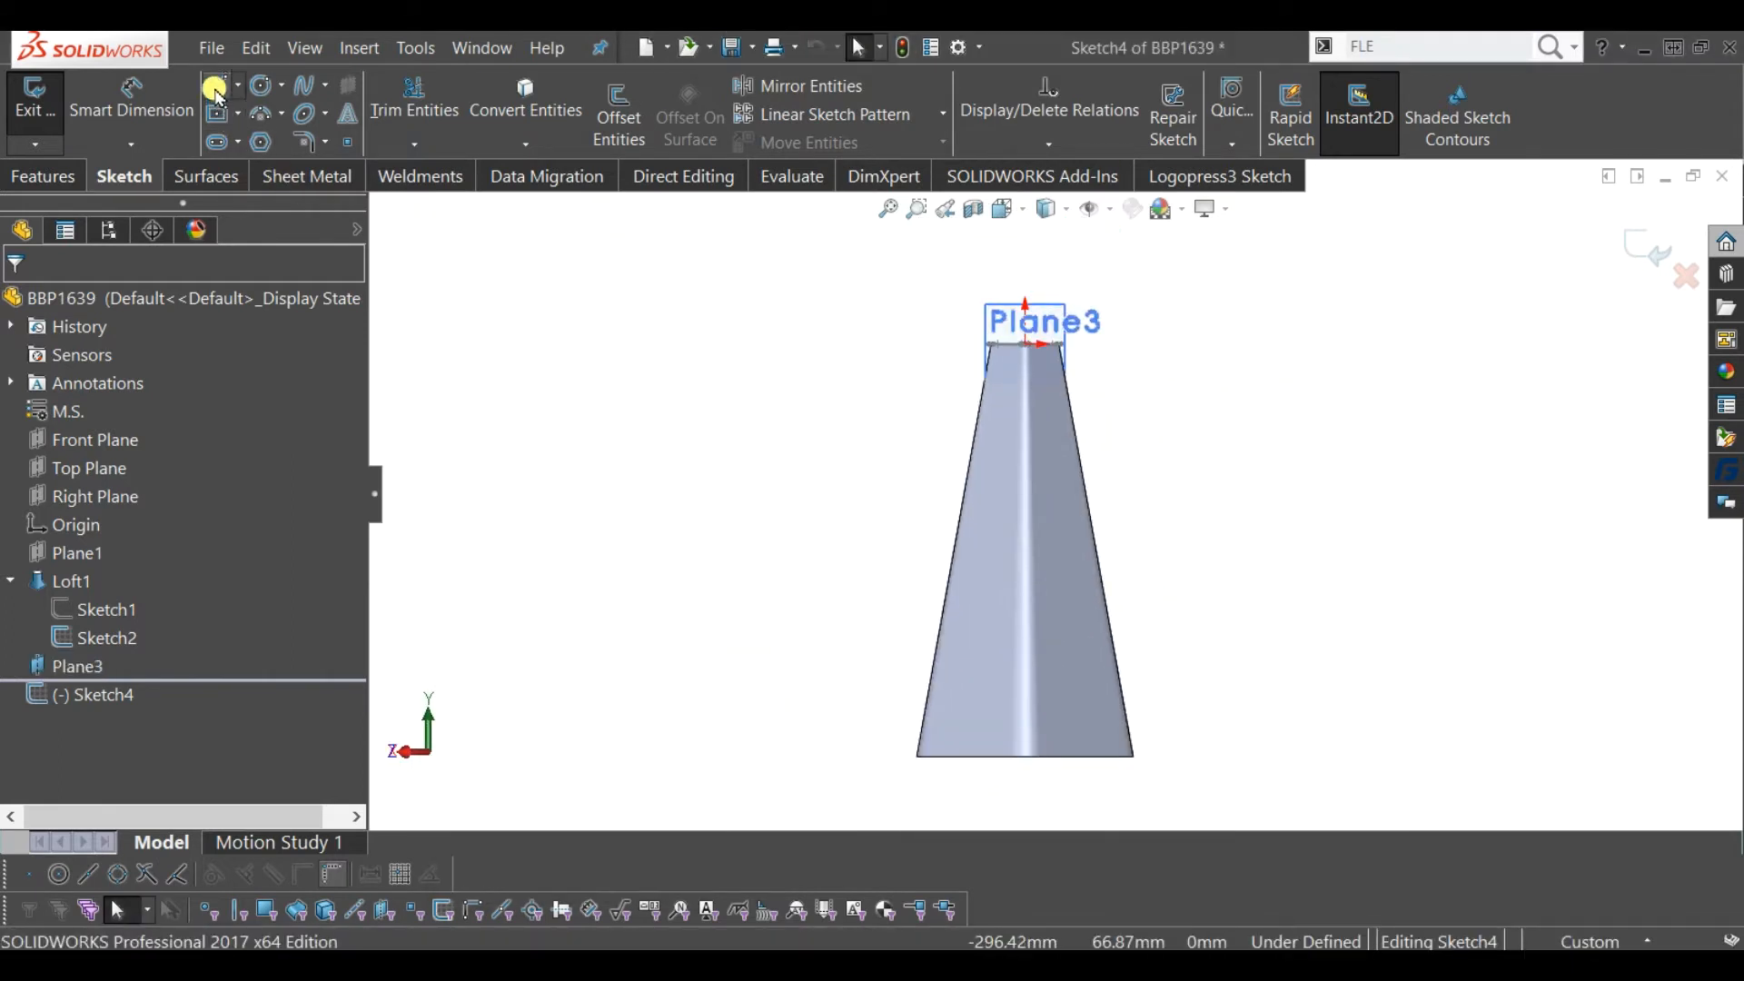
- Draw a vertical construction line from the center of the top face down to the base edge
key(l)
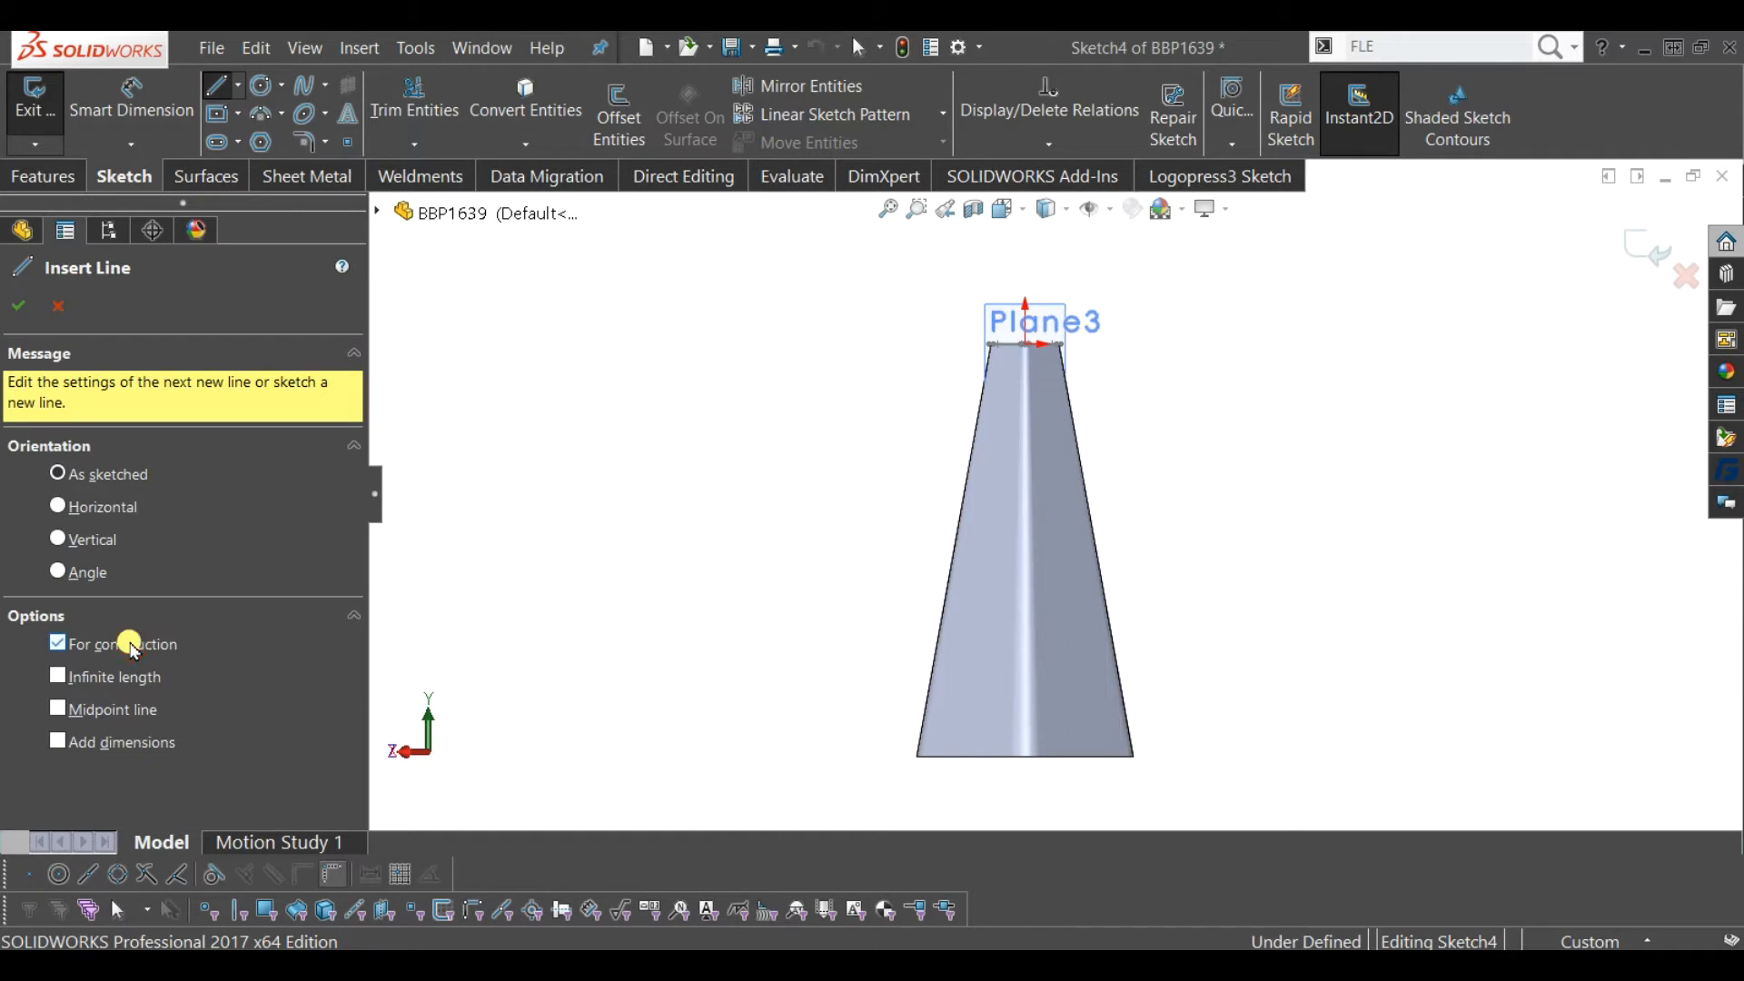
scroll(1059, 339, down, 5)
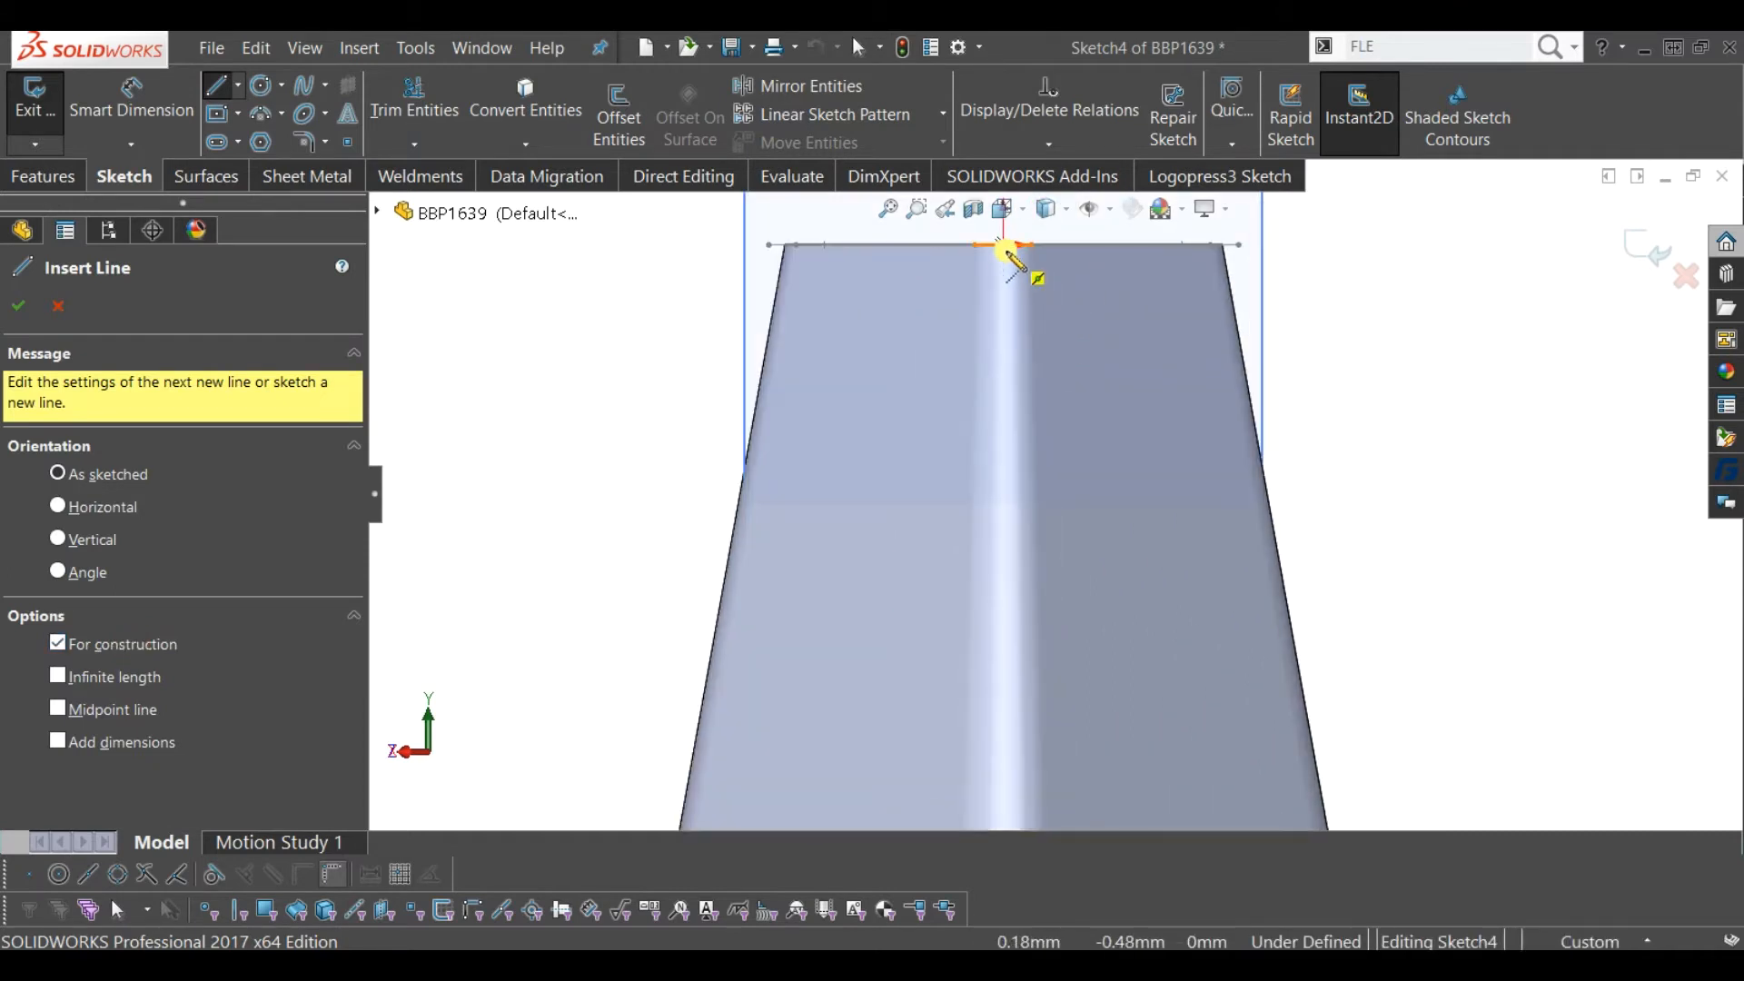
click(1006, 247)
scroll(1039, 693, up, 6)
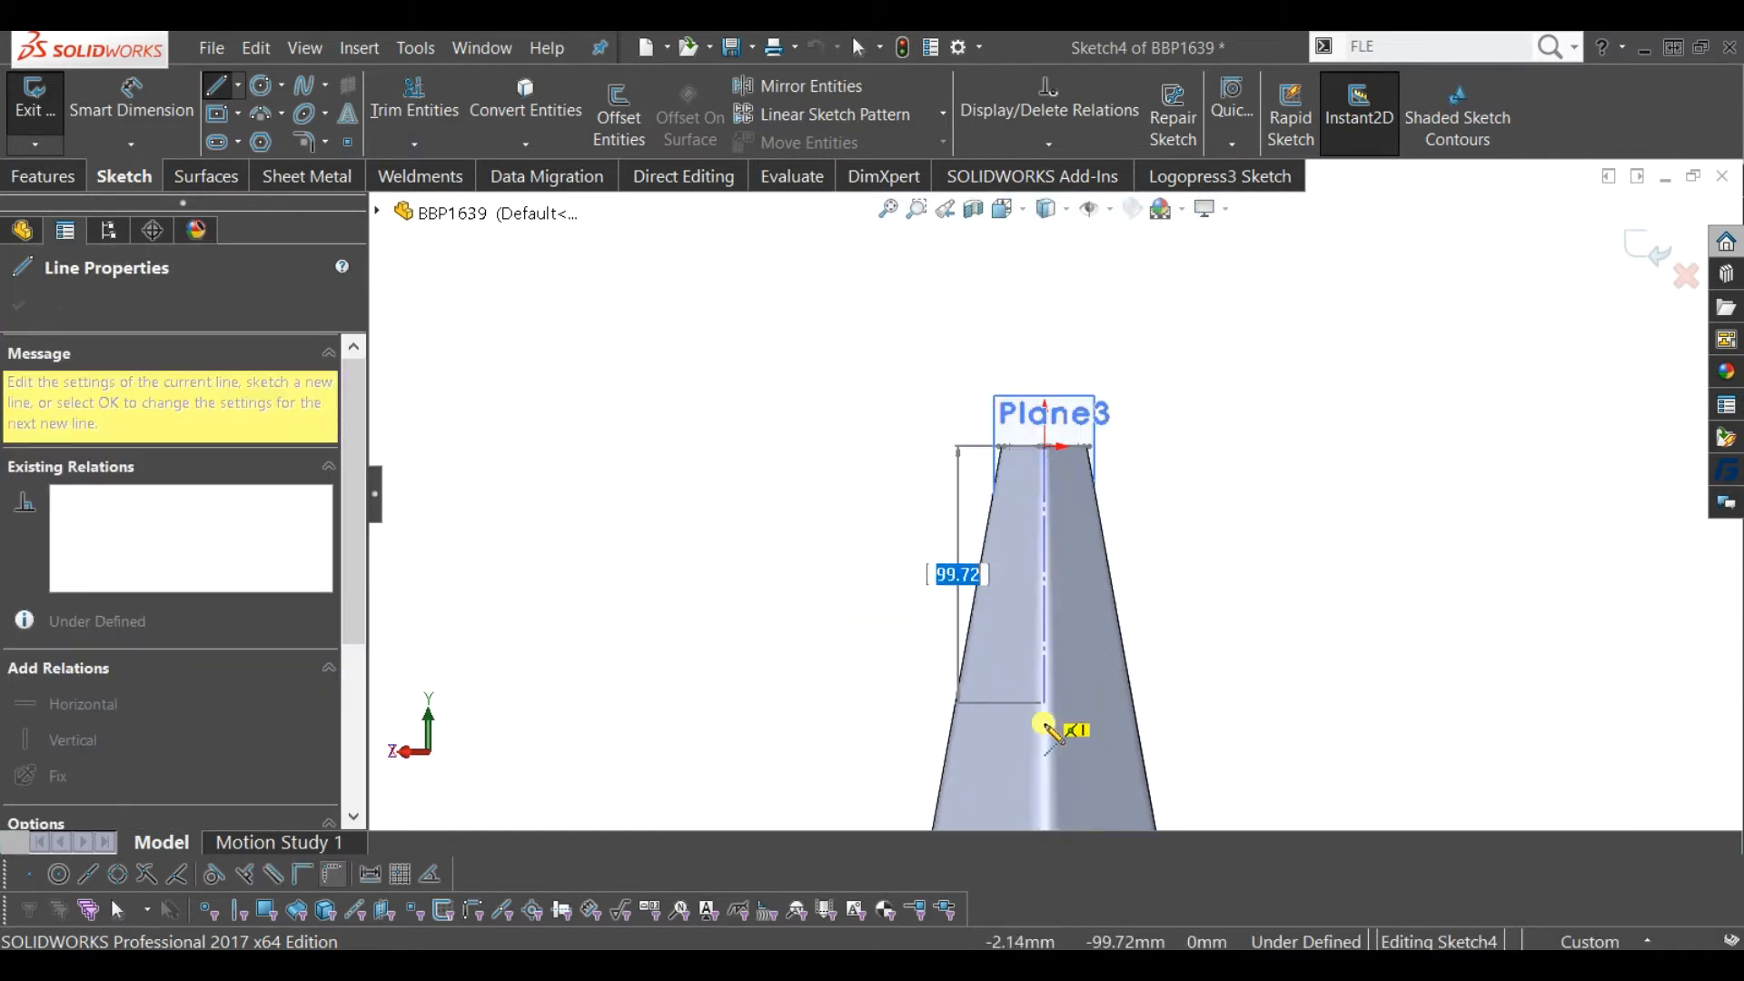
scroll(1072, 754, up, 3)
scroll(1067, 626, down, 6)
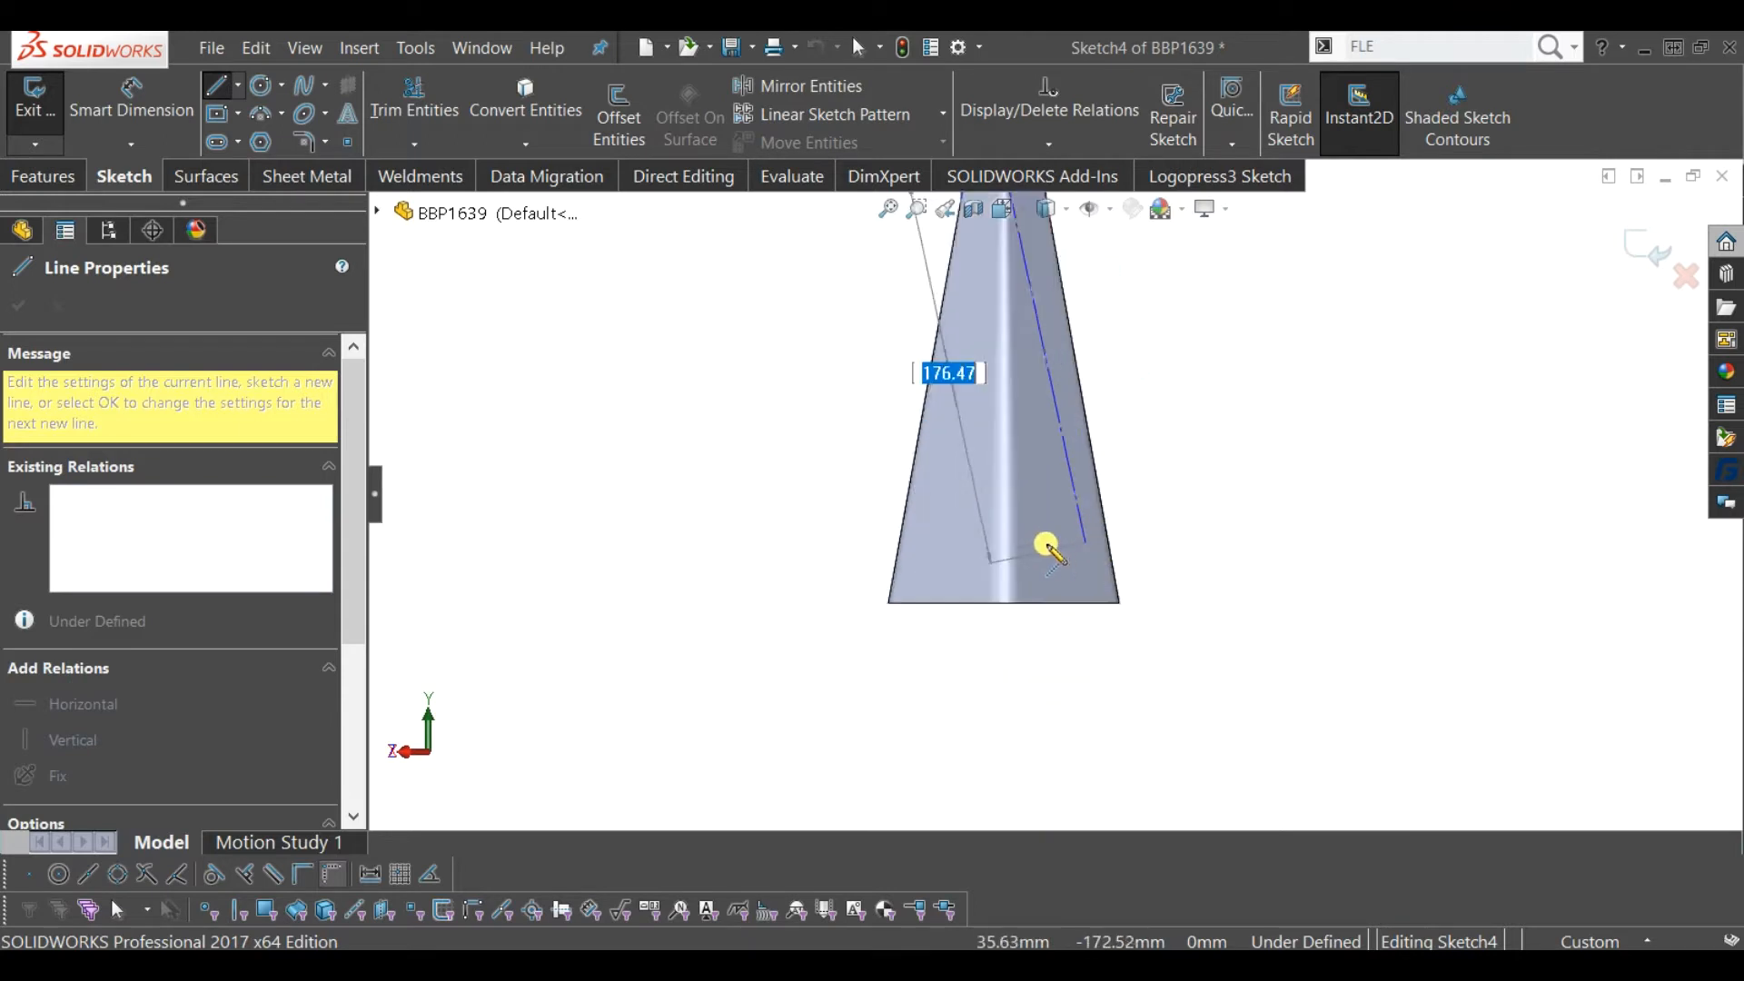
scroll(1004, 584, down, 3)
click(1000, 613)
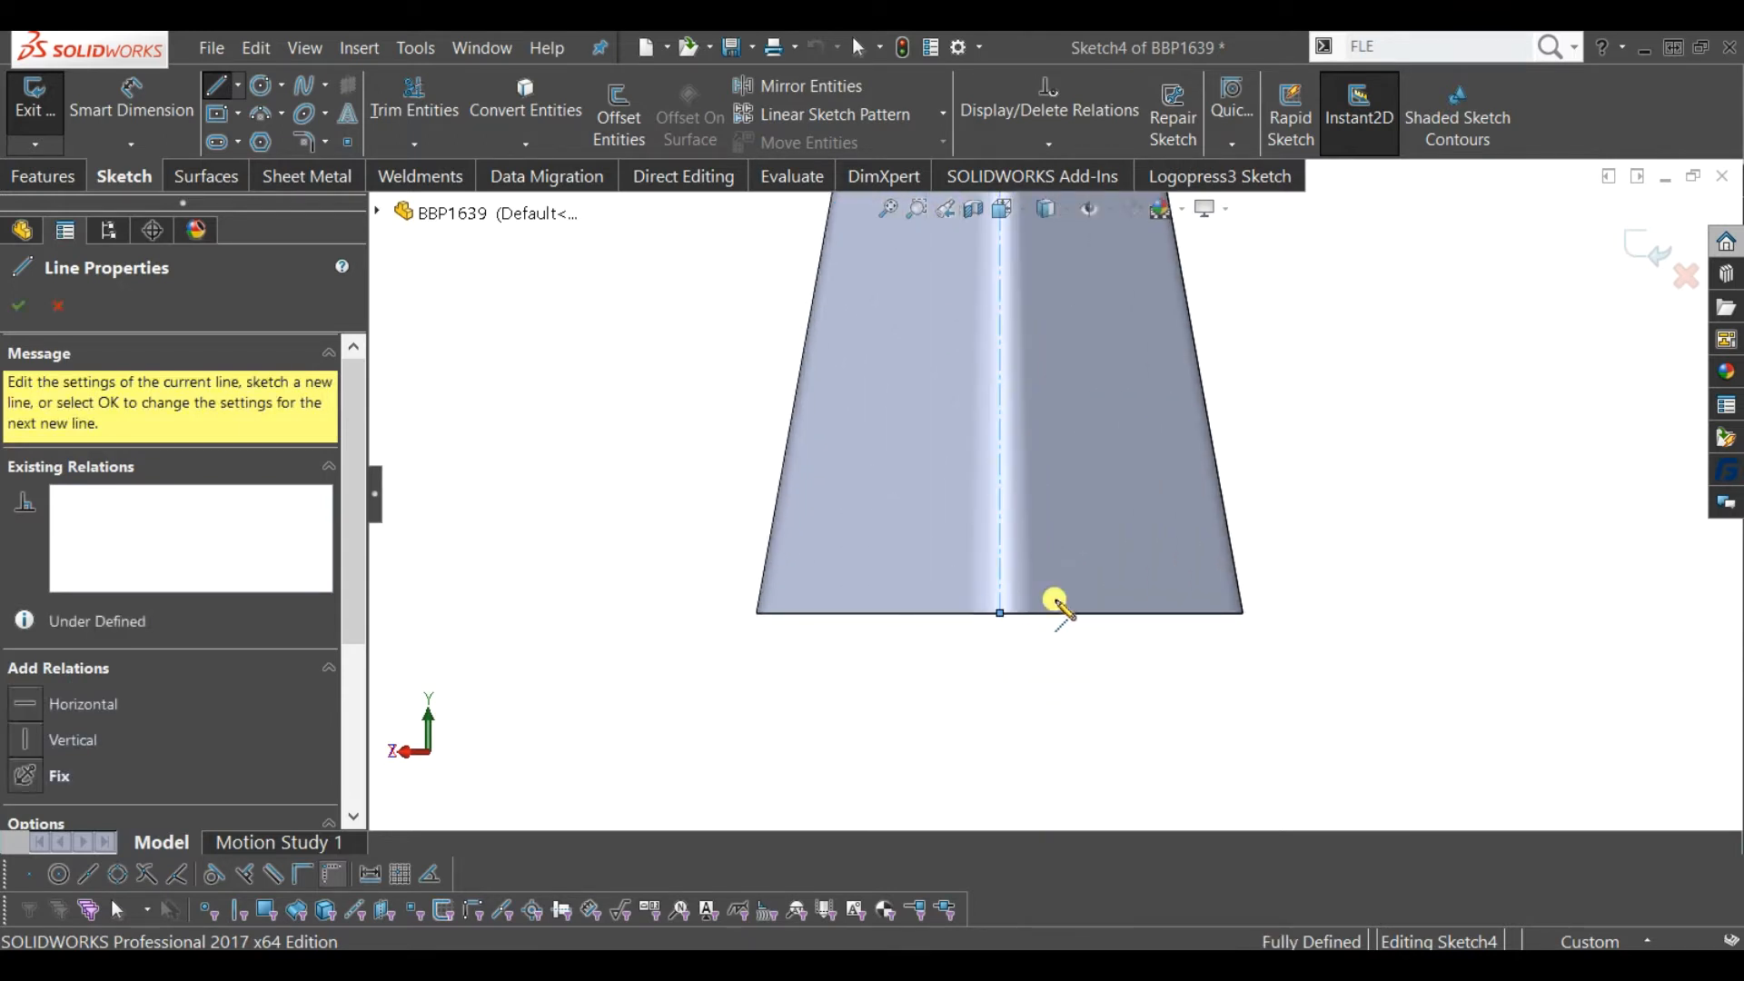
scroll(1219, 417, up, 3)
key(Escape)
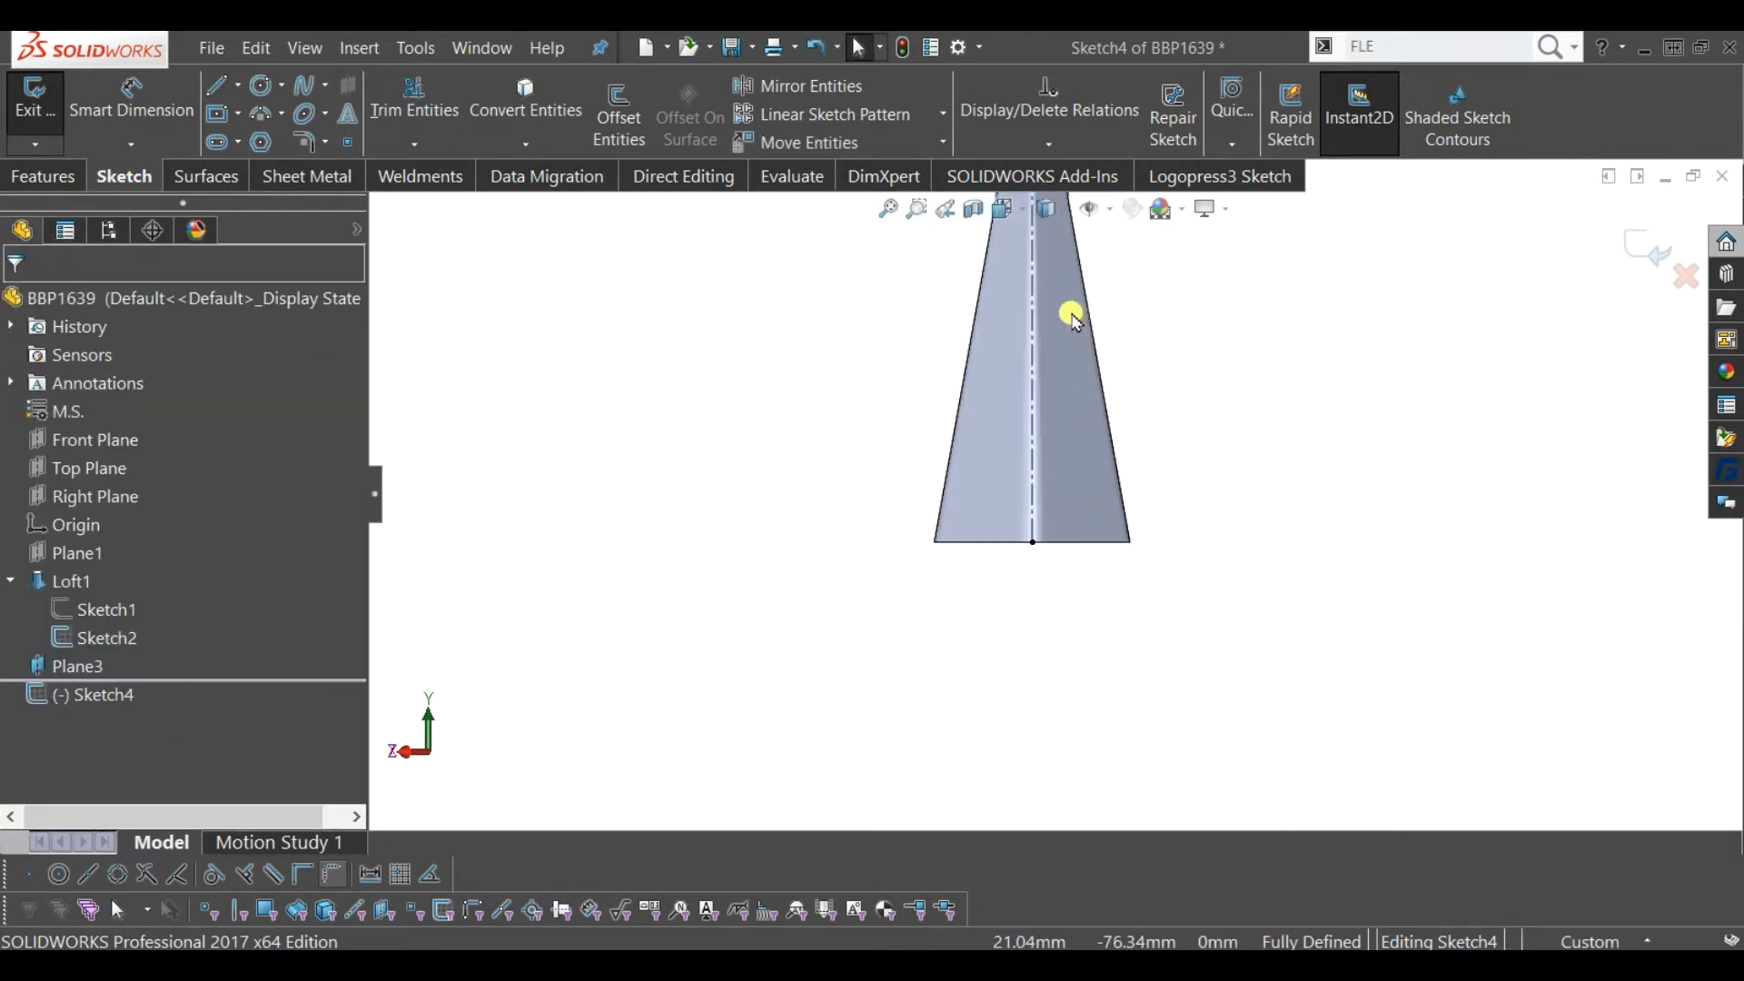
- Sketch two circles centered on the construction line, about 18 mm in diameter near the top and about 44 mm near the base
scroll(1035, 426, down, 3)
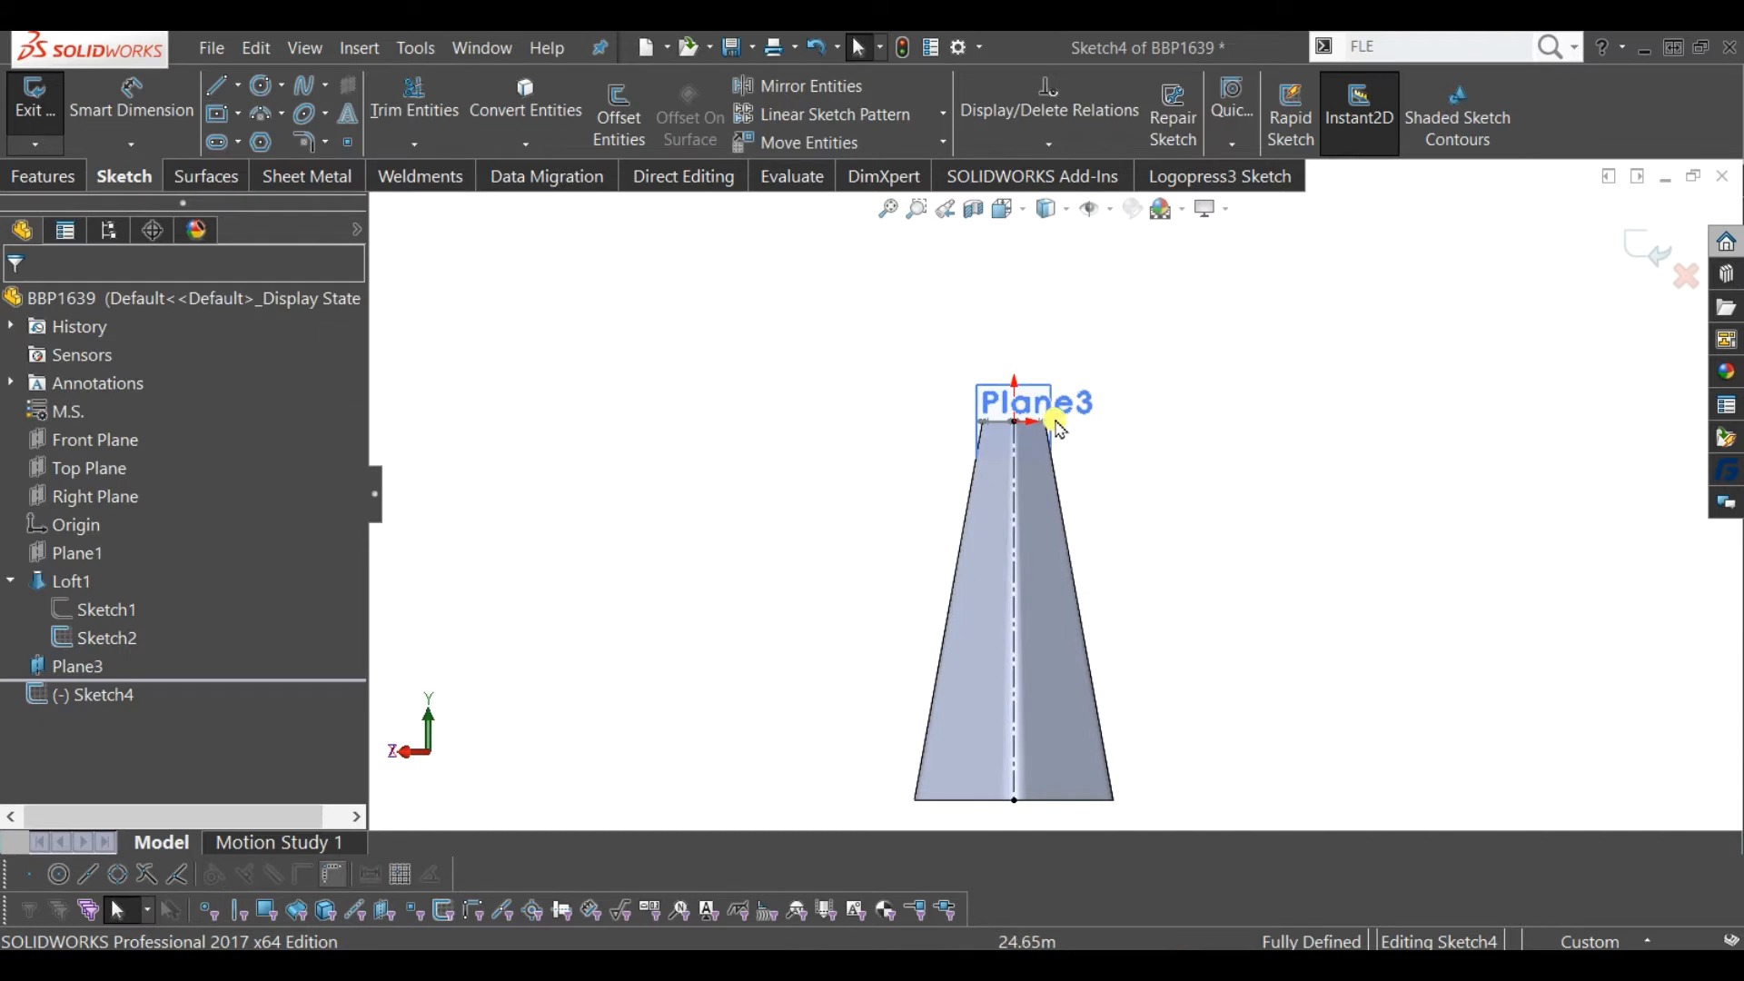
click(263, 88)
scroll(990, 481, down, 1)
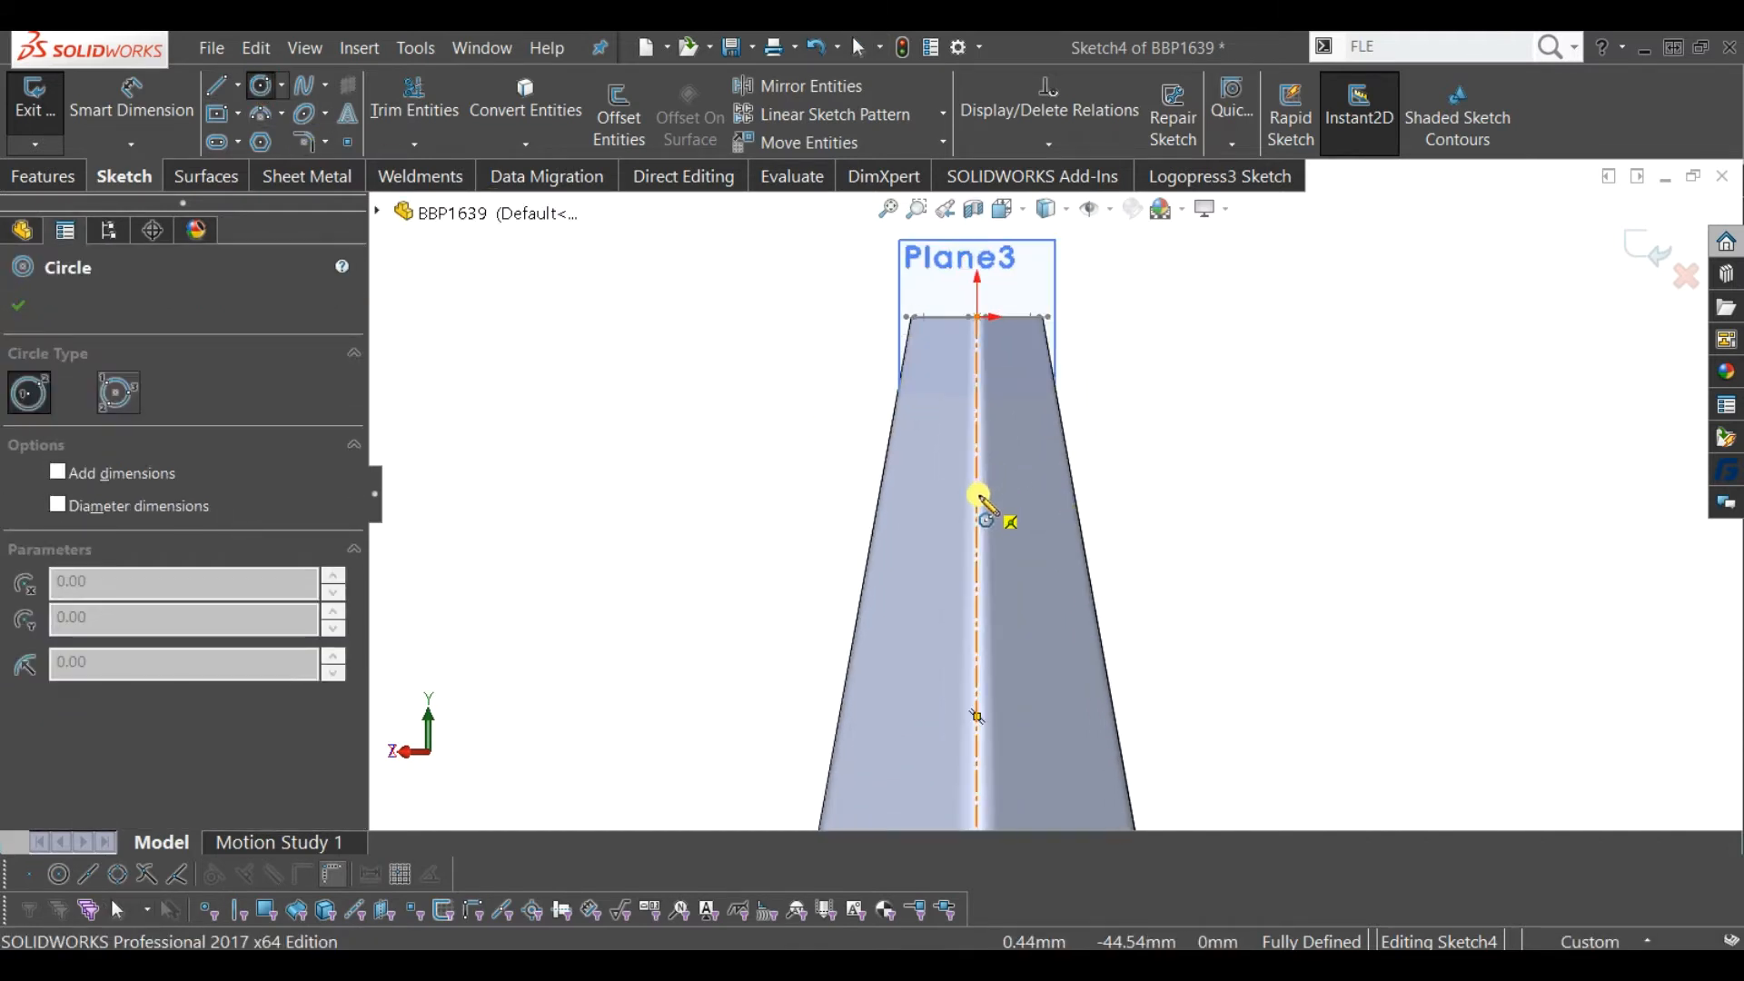
click(979, 498)
click(1004, 514)
scroll(1061, 708, up, 2)
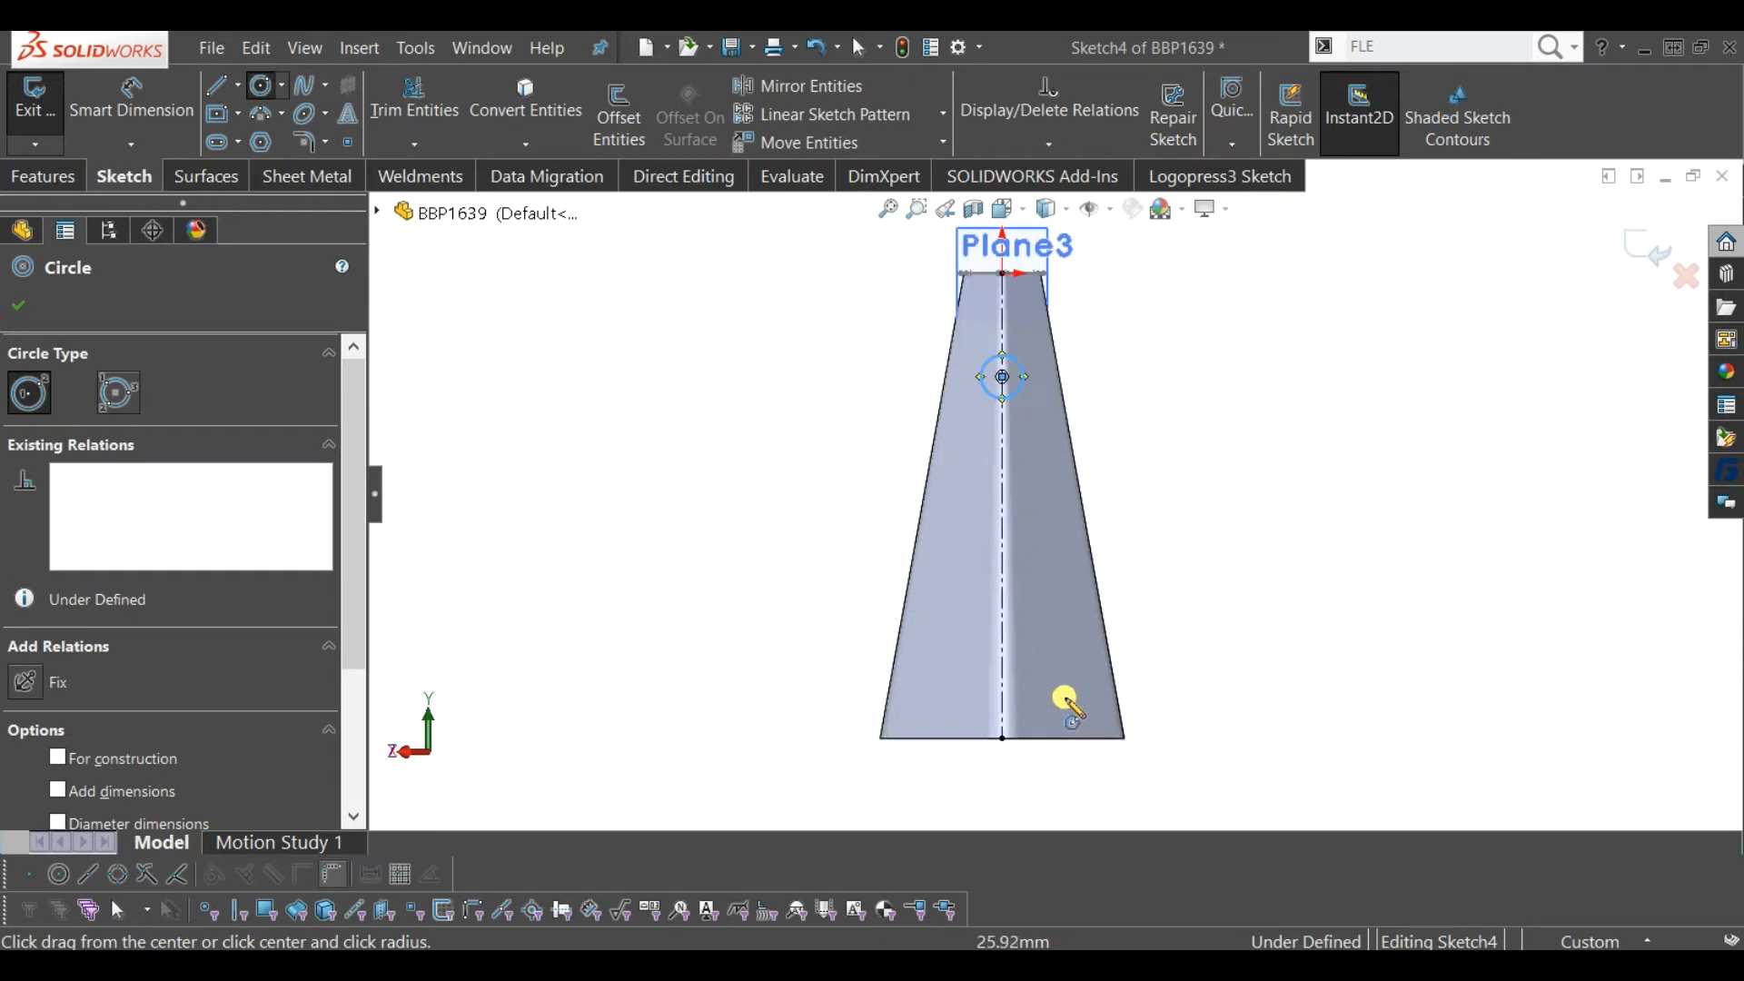
click(1002, 639)
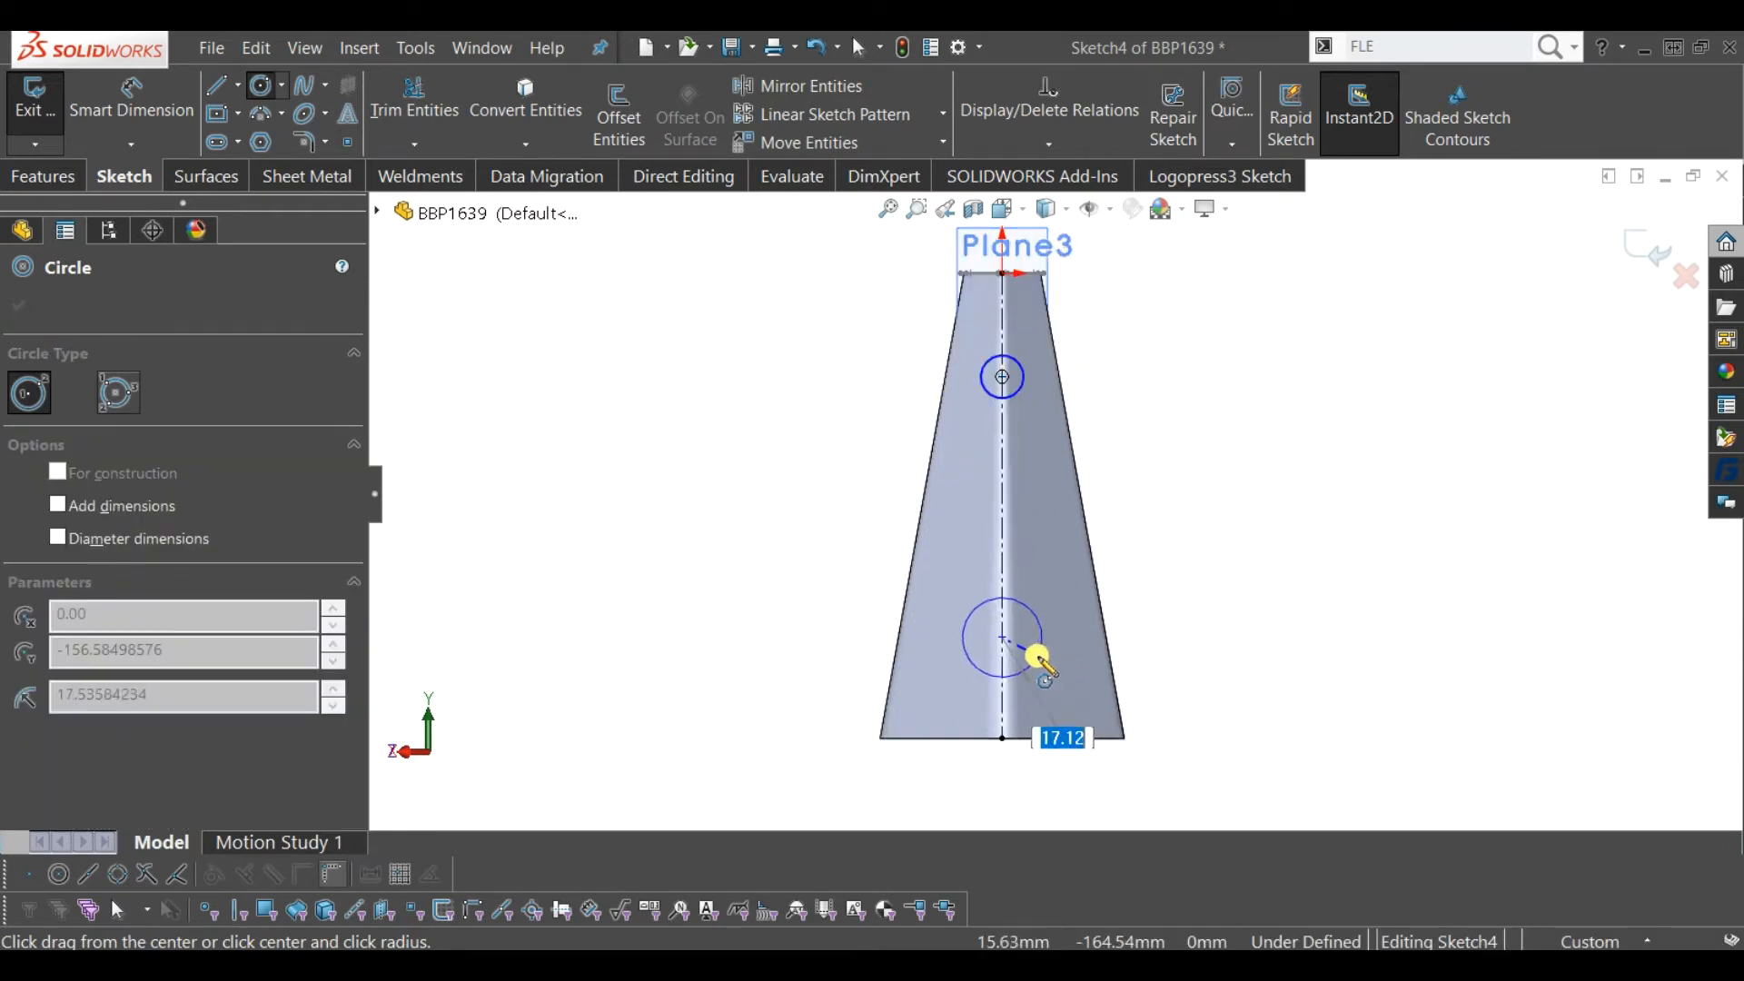
click(1051, 658)
key(Escape)
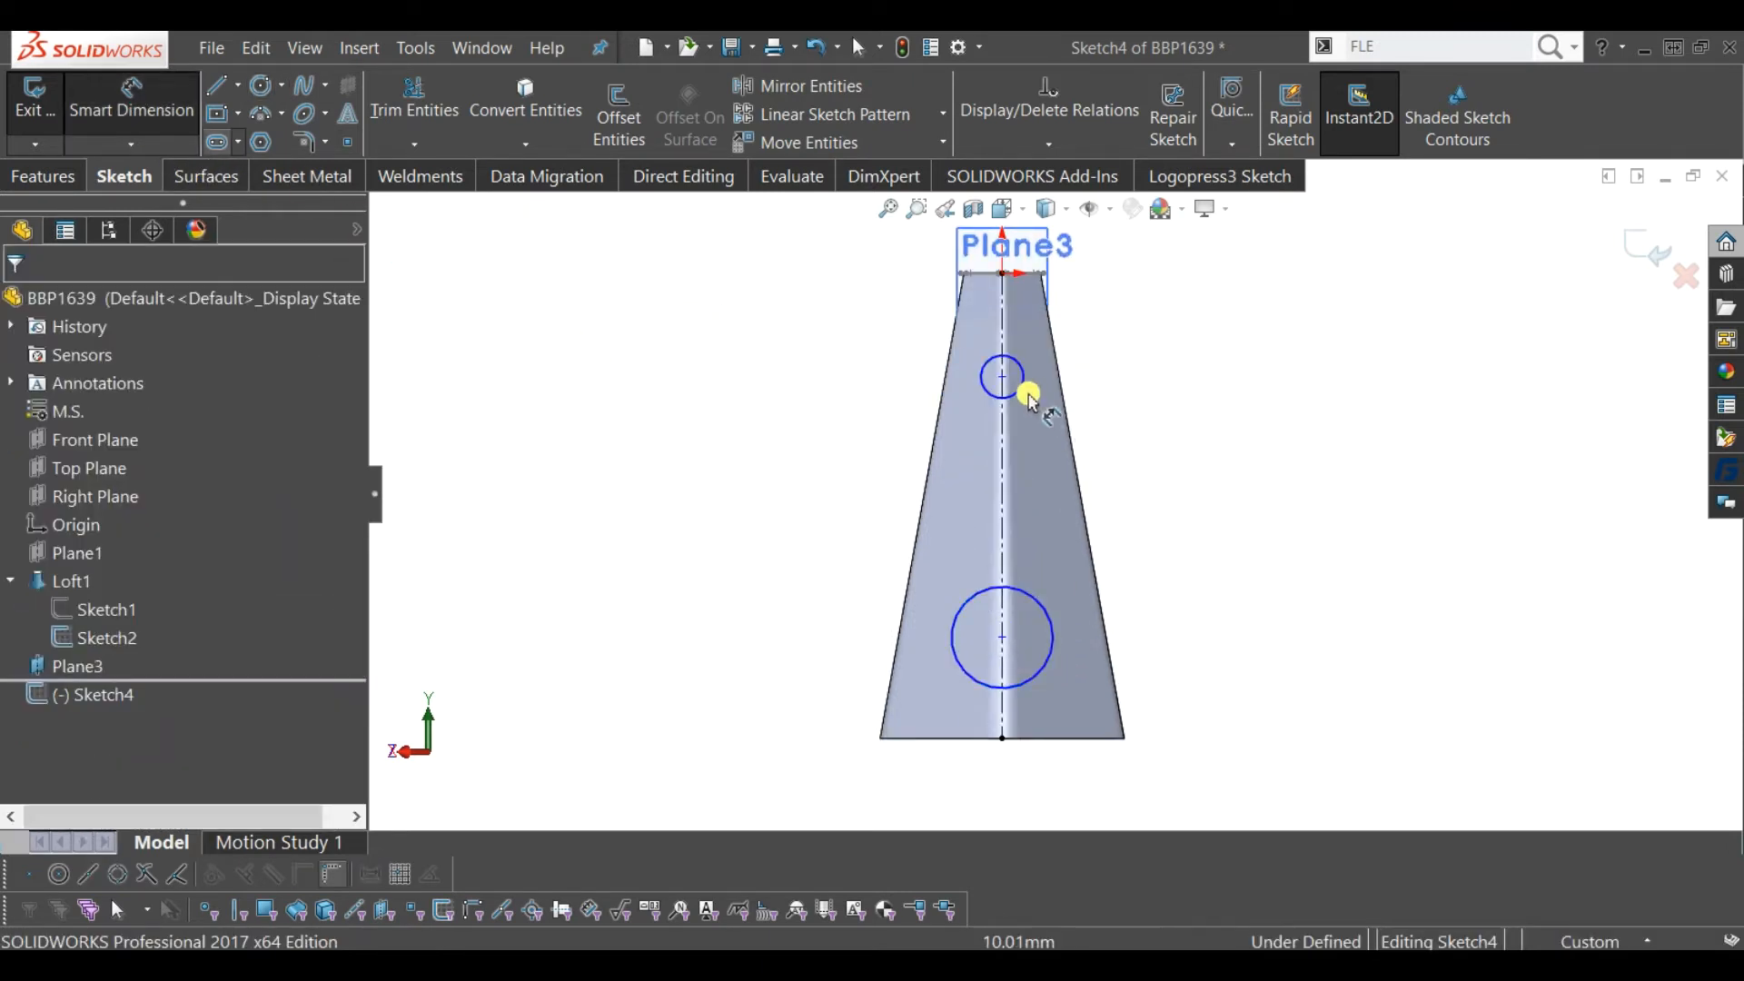
- Set the diameter of the upper circle to 20 mm
click(1041, 390)
click(1131, 376)
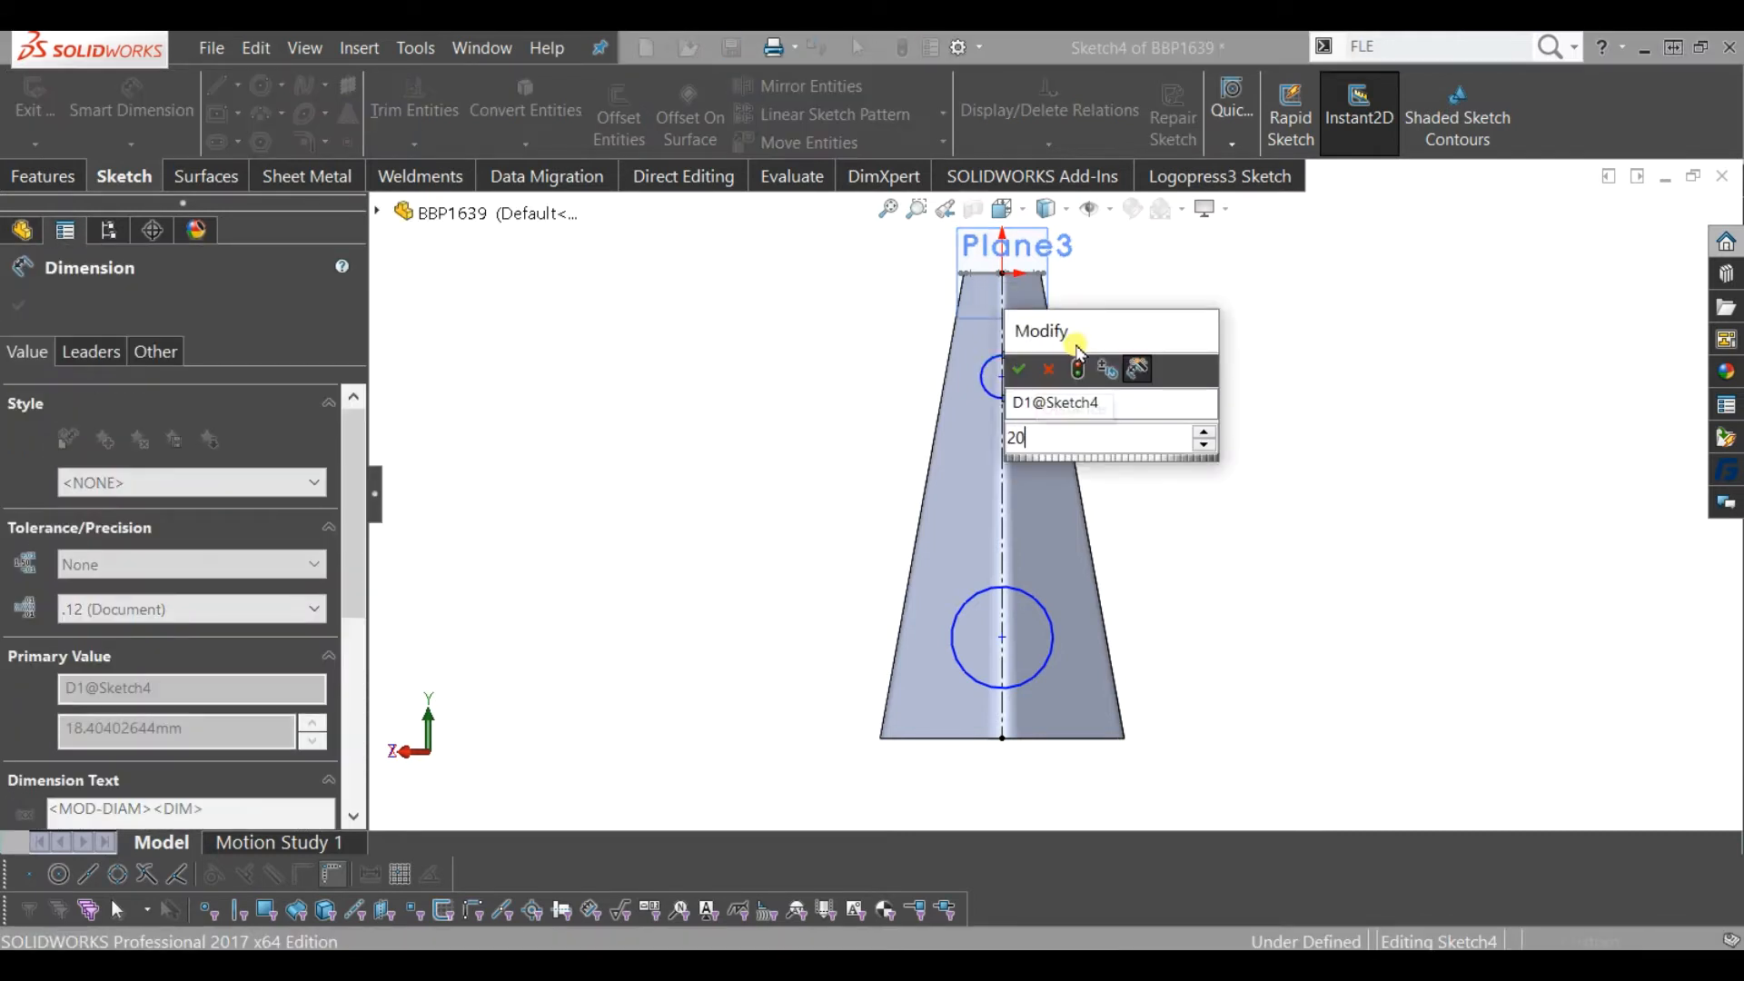
text(20)
click(1235, 498)
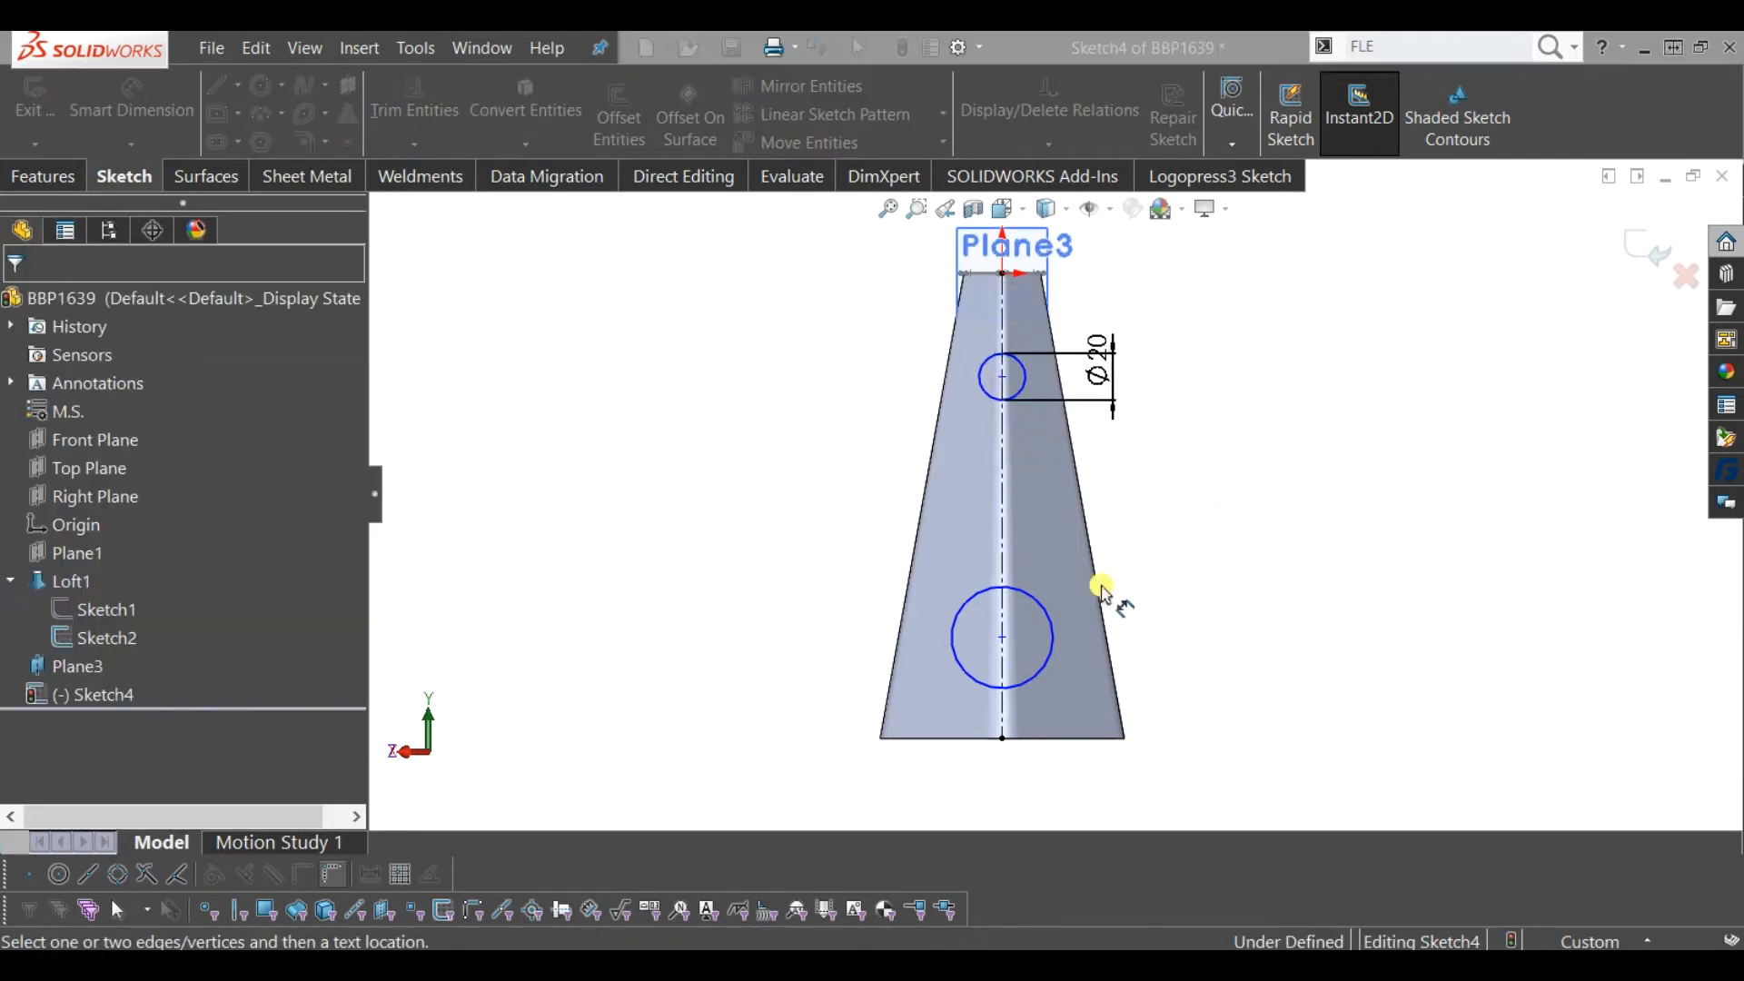
- Set the diameter of the lower circle to 40 mm
click(1049, 651)
click(1232, 636)
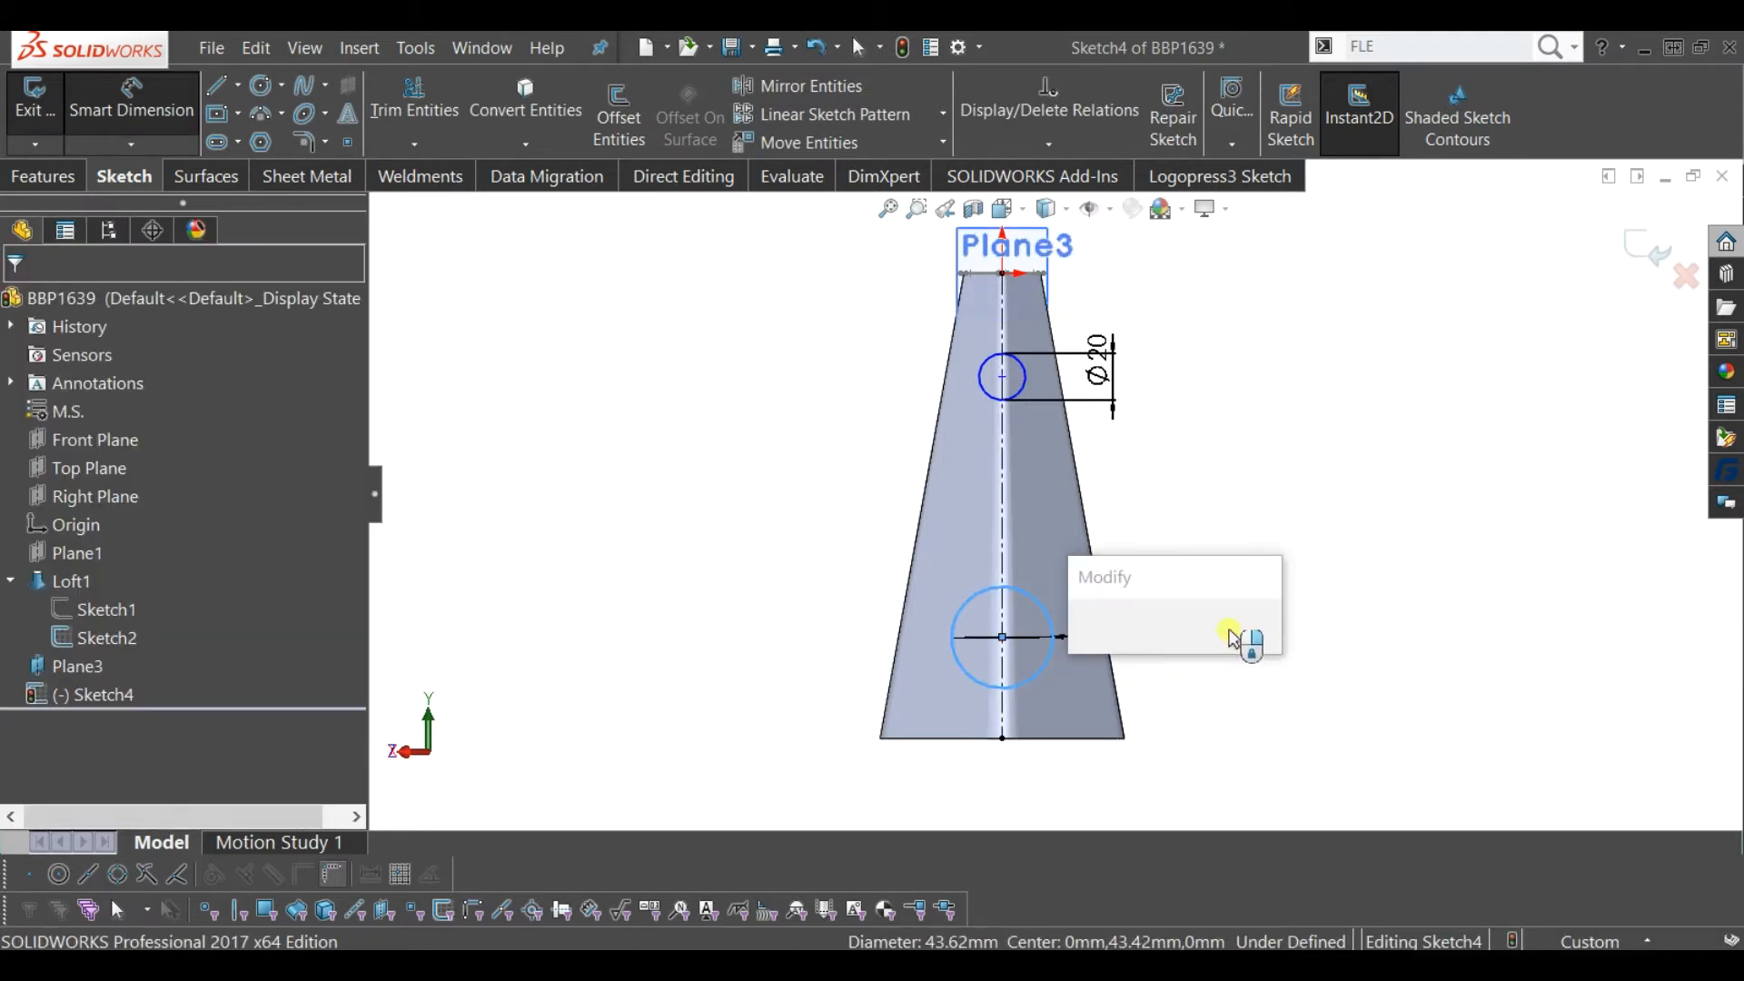
text(40)
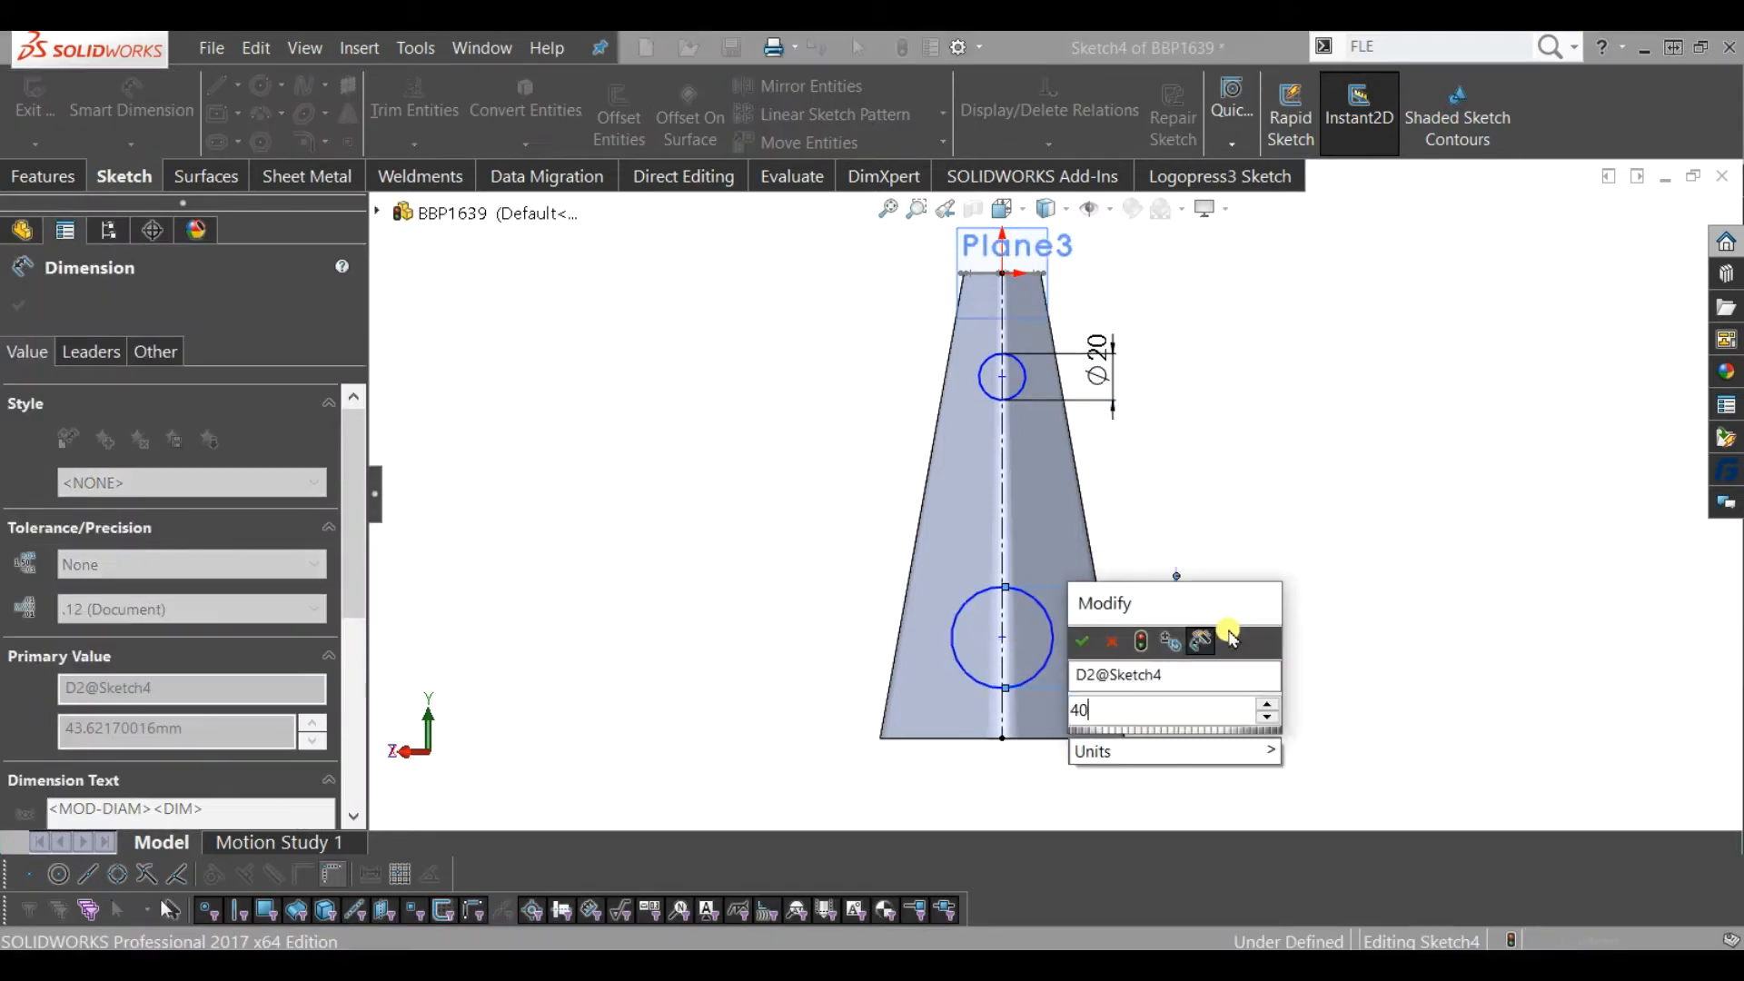
key(Return)
click(1468, 466)
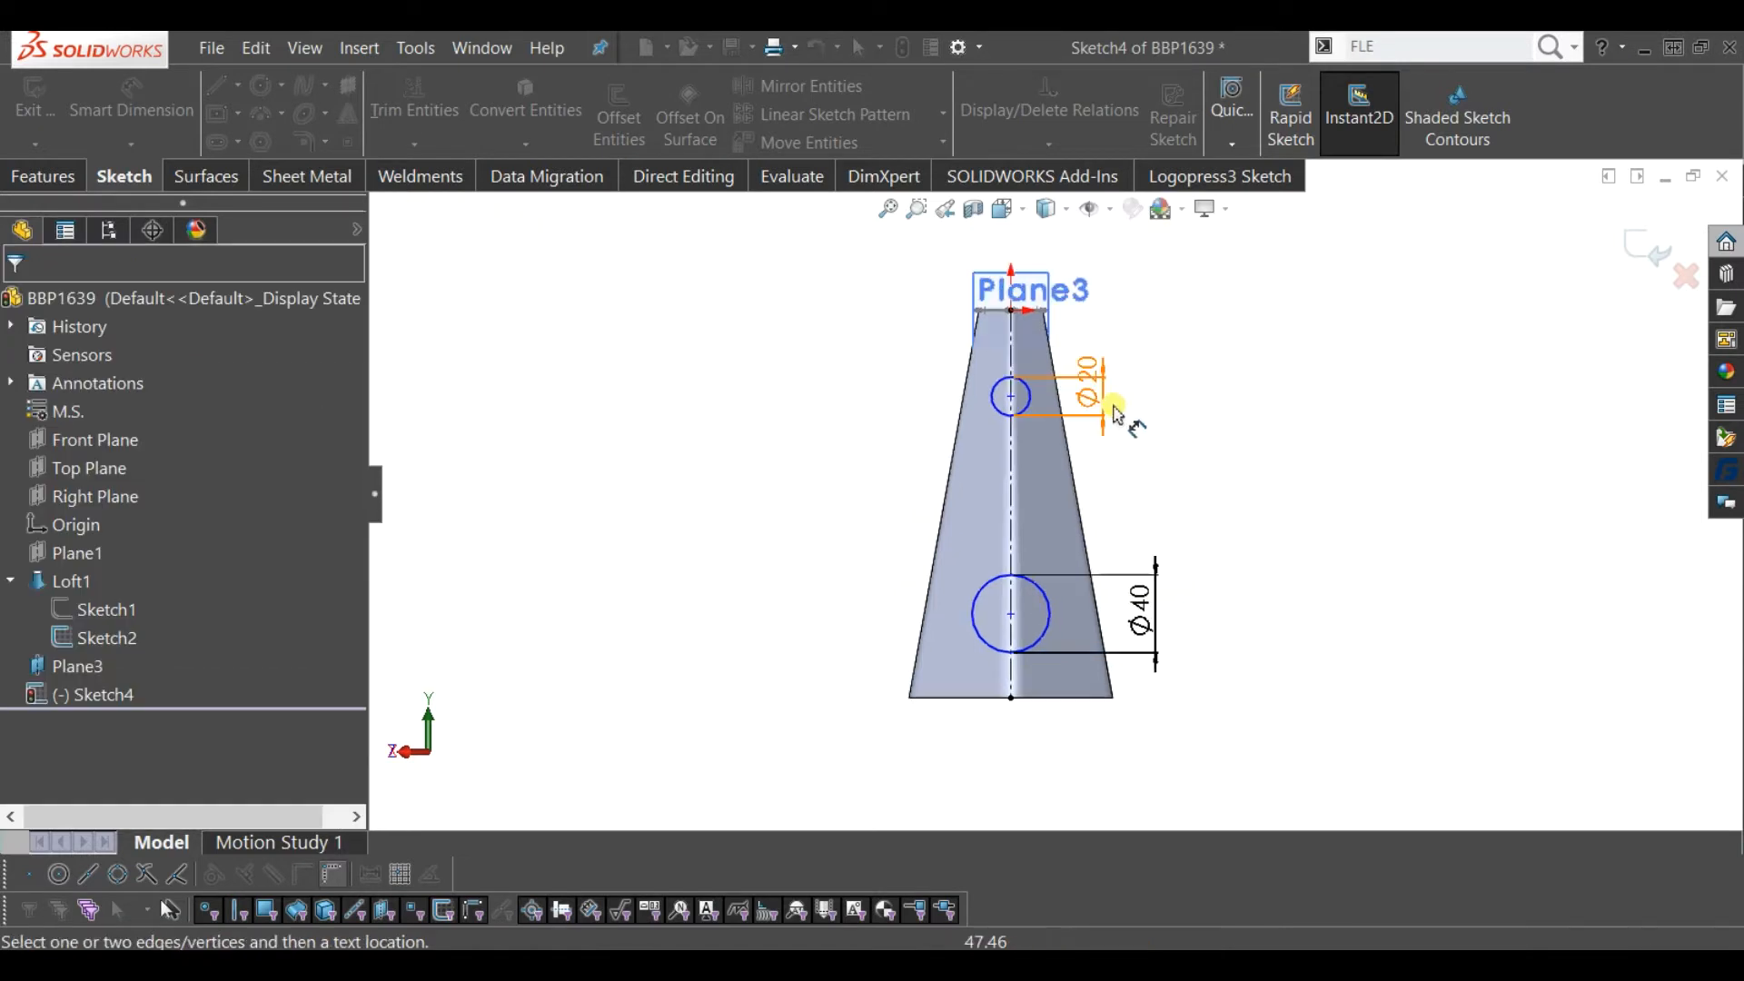
- Dimension the upper circle's center 45 mm below the origin at the top edge
scroll(1045, 341, up, 1)
scroll(1038, 336, down, 3)
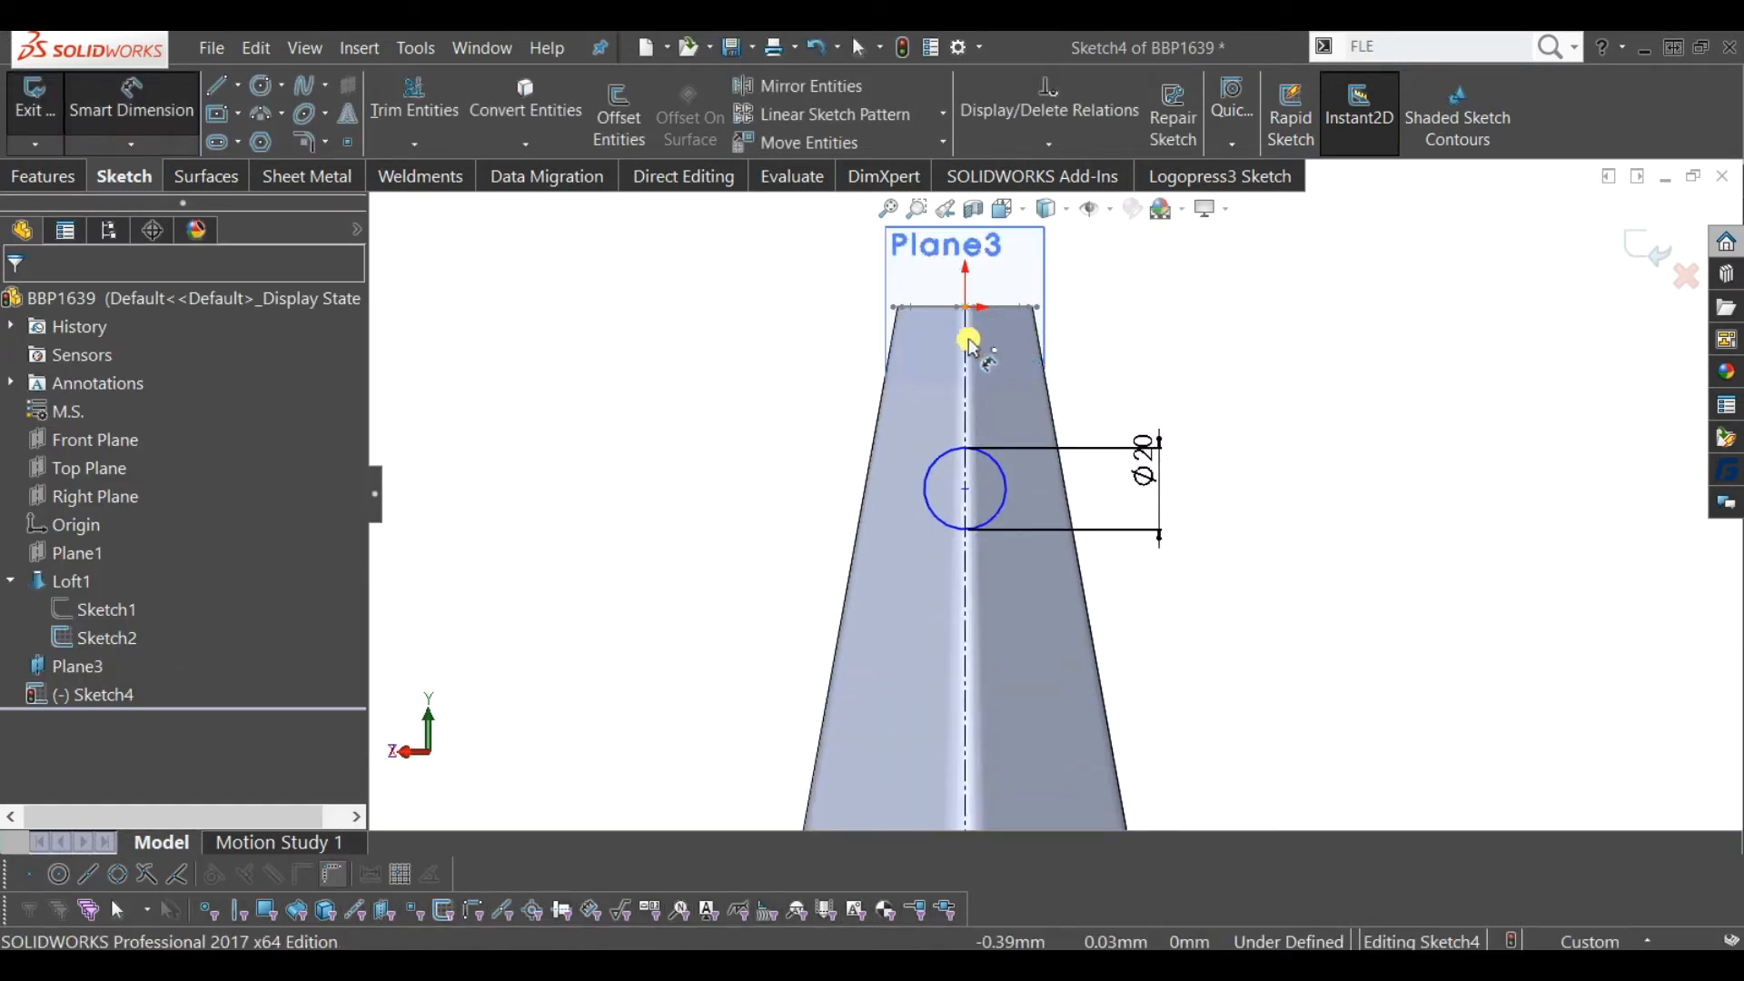
click(965, 308)
click(964, 488)
click(817, 422)
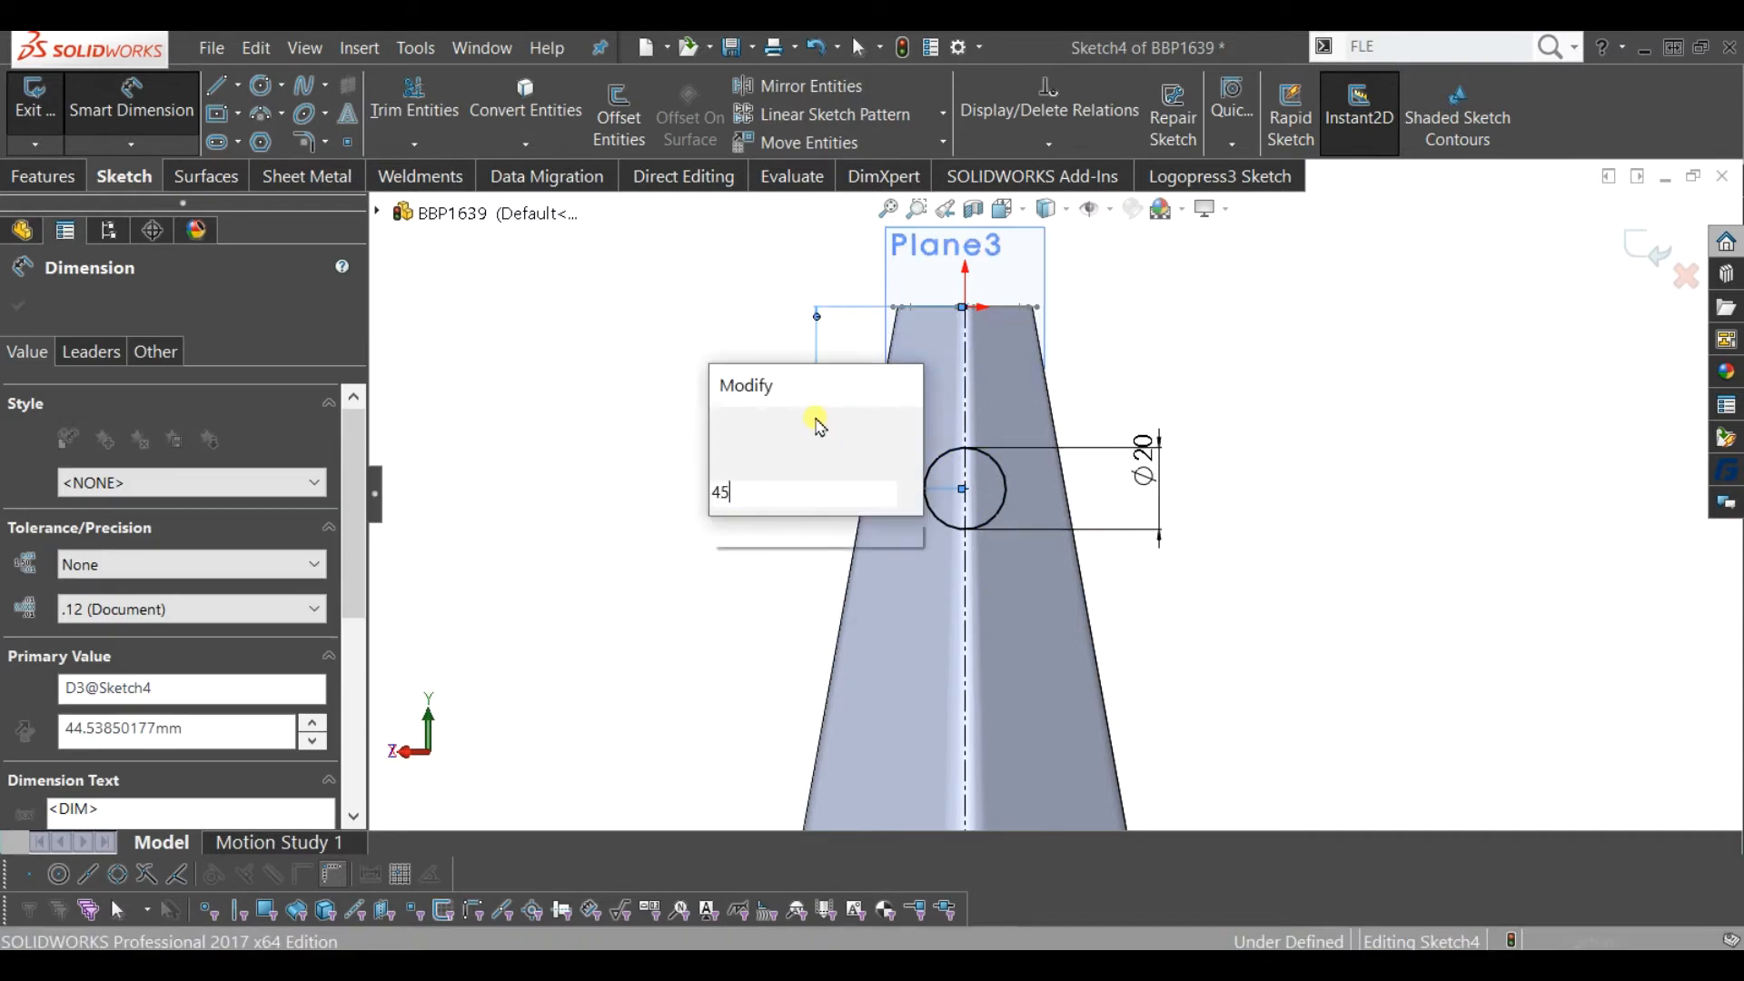
key(Return)
click(659, 524)
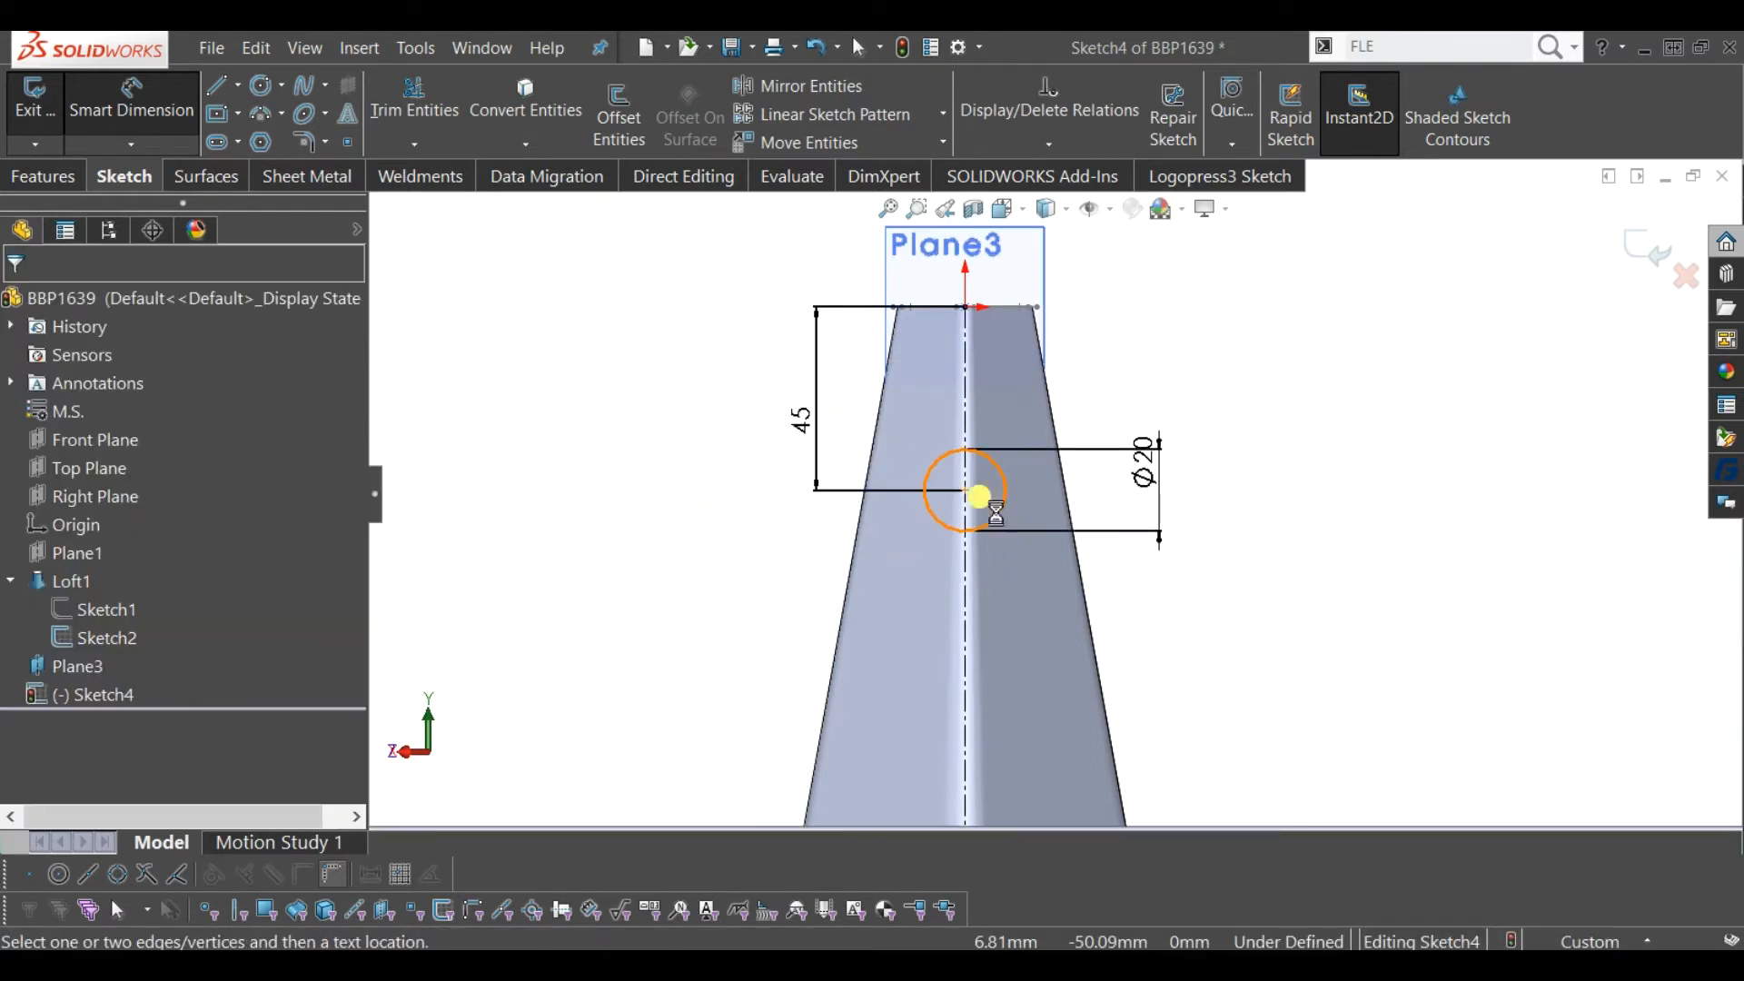
- Dimension the vertical distance between the two circle centers as 110 mm
scroll(1032, 706, up, 3)
click(1037, 734)
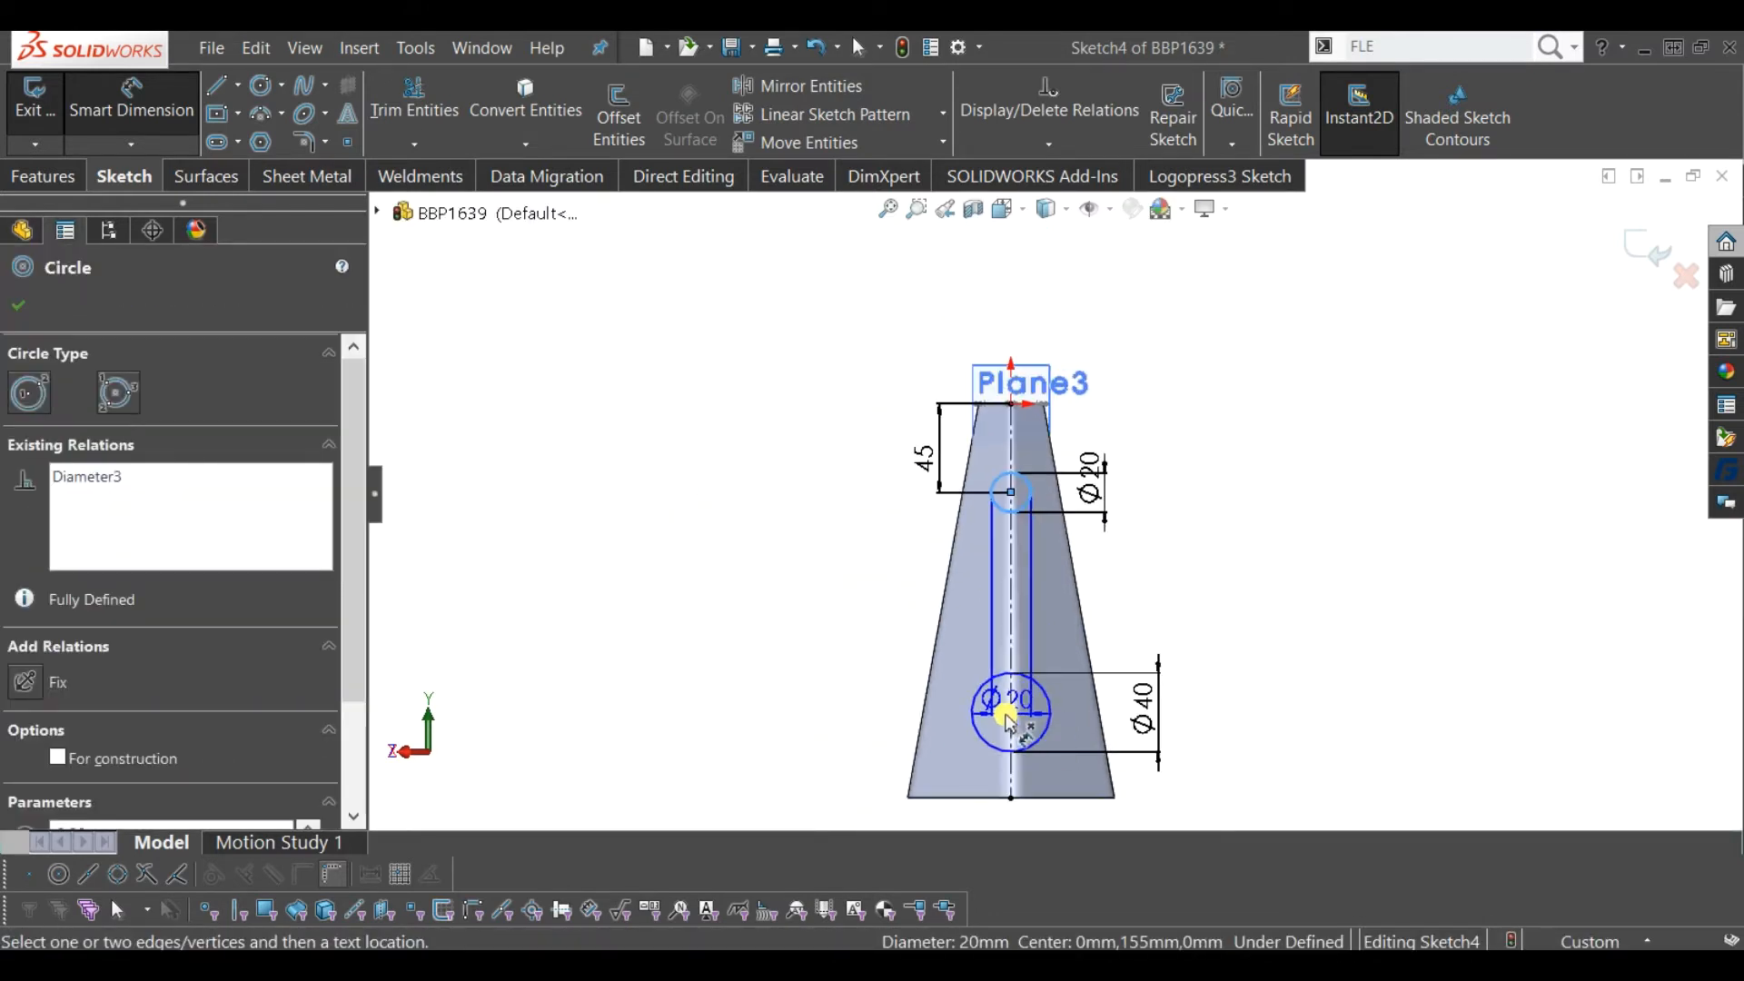
click(1012, 714)
click(847, 604)
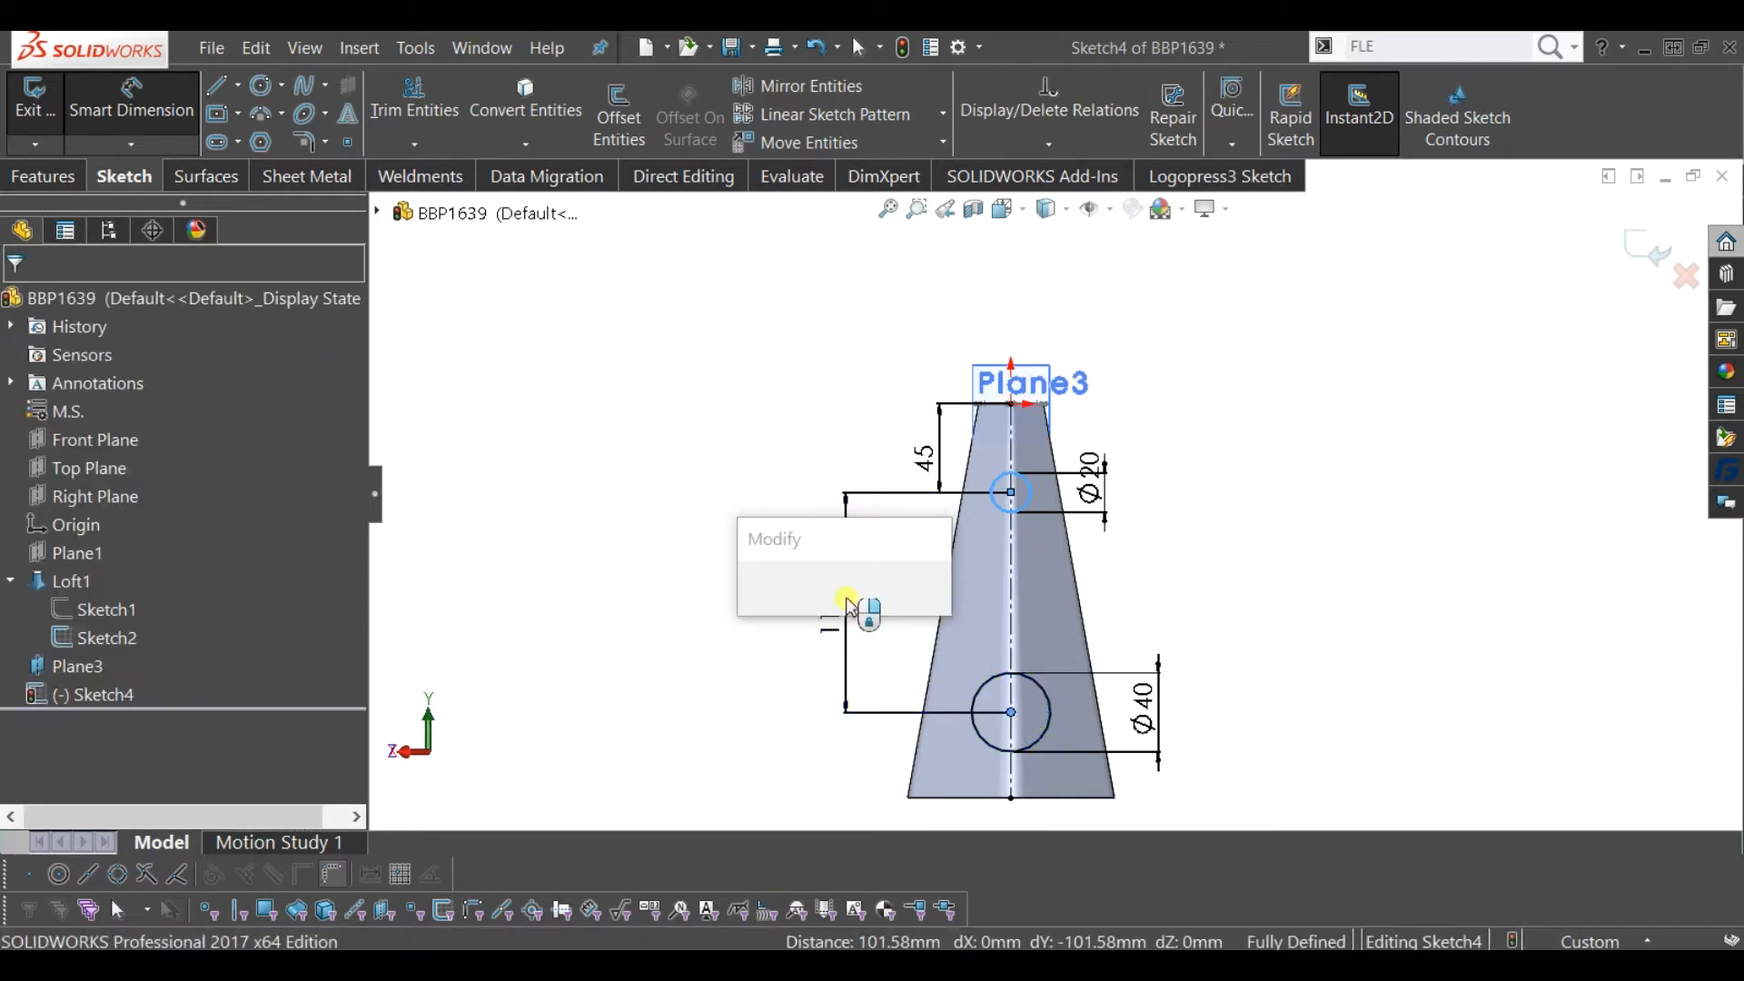
text(110)
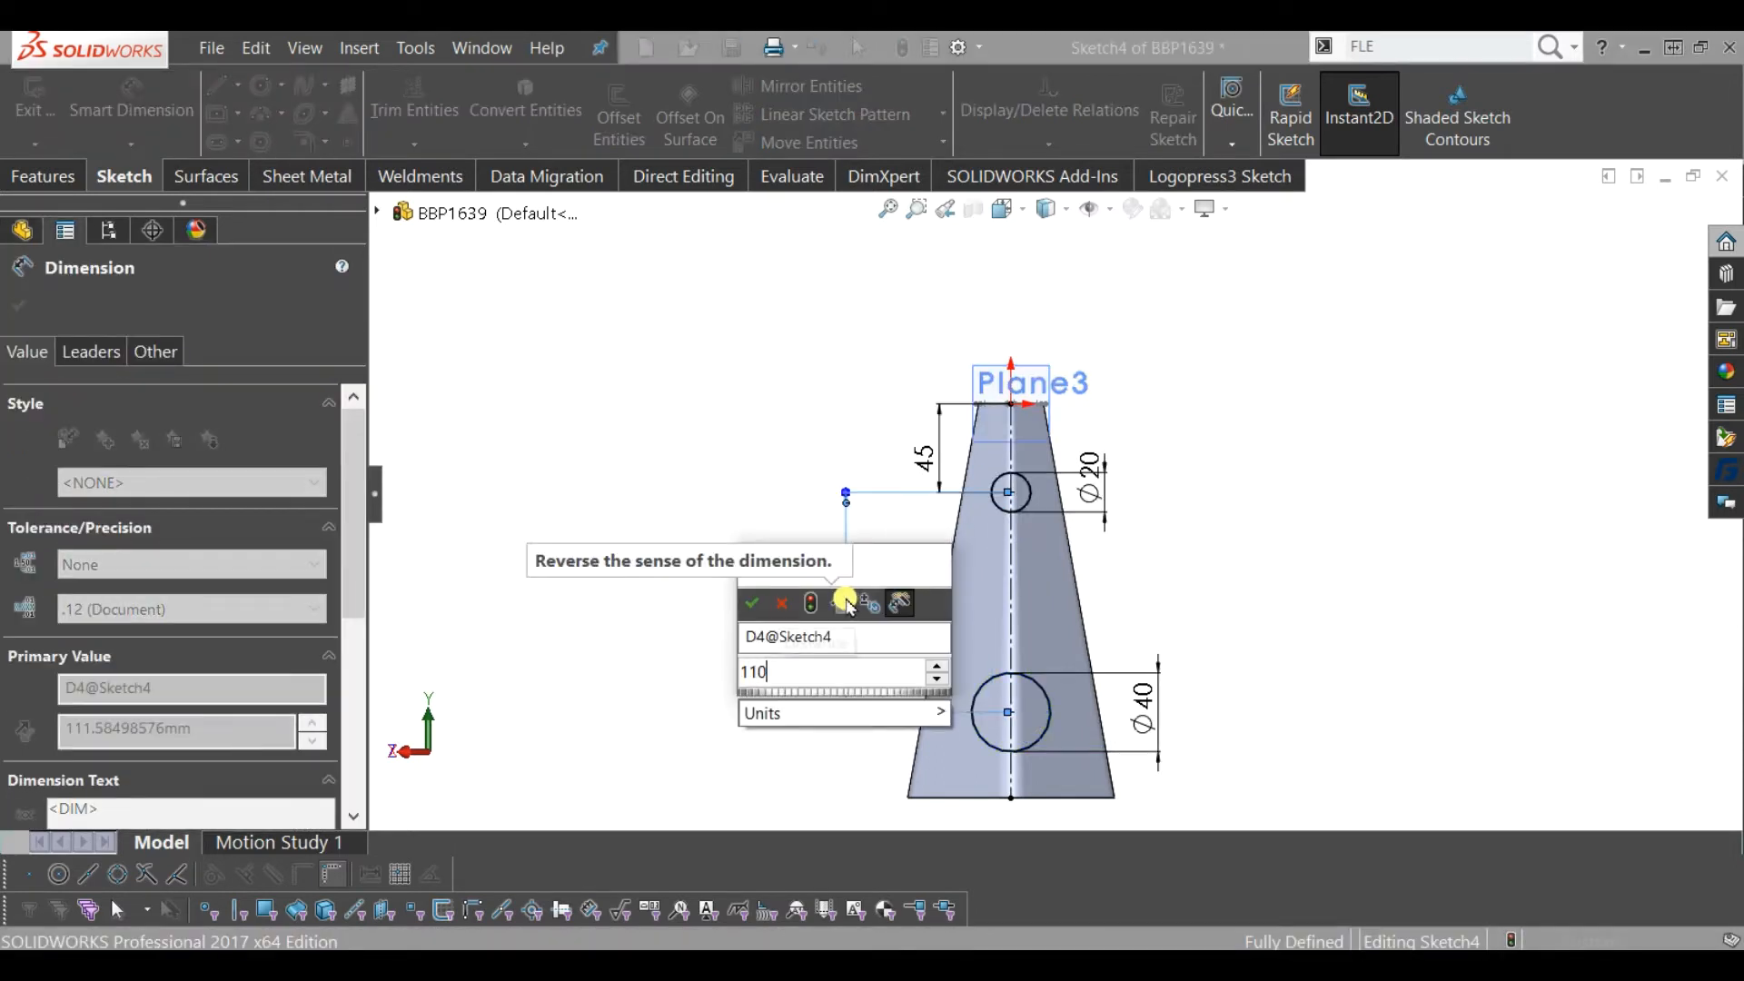
key(Return)
key(Escape)
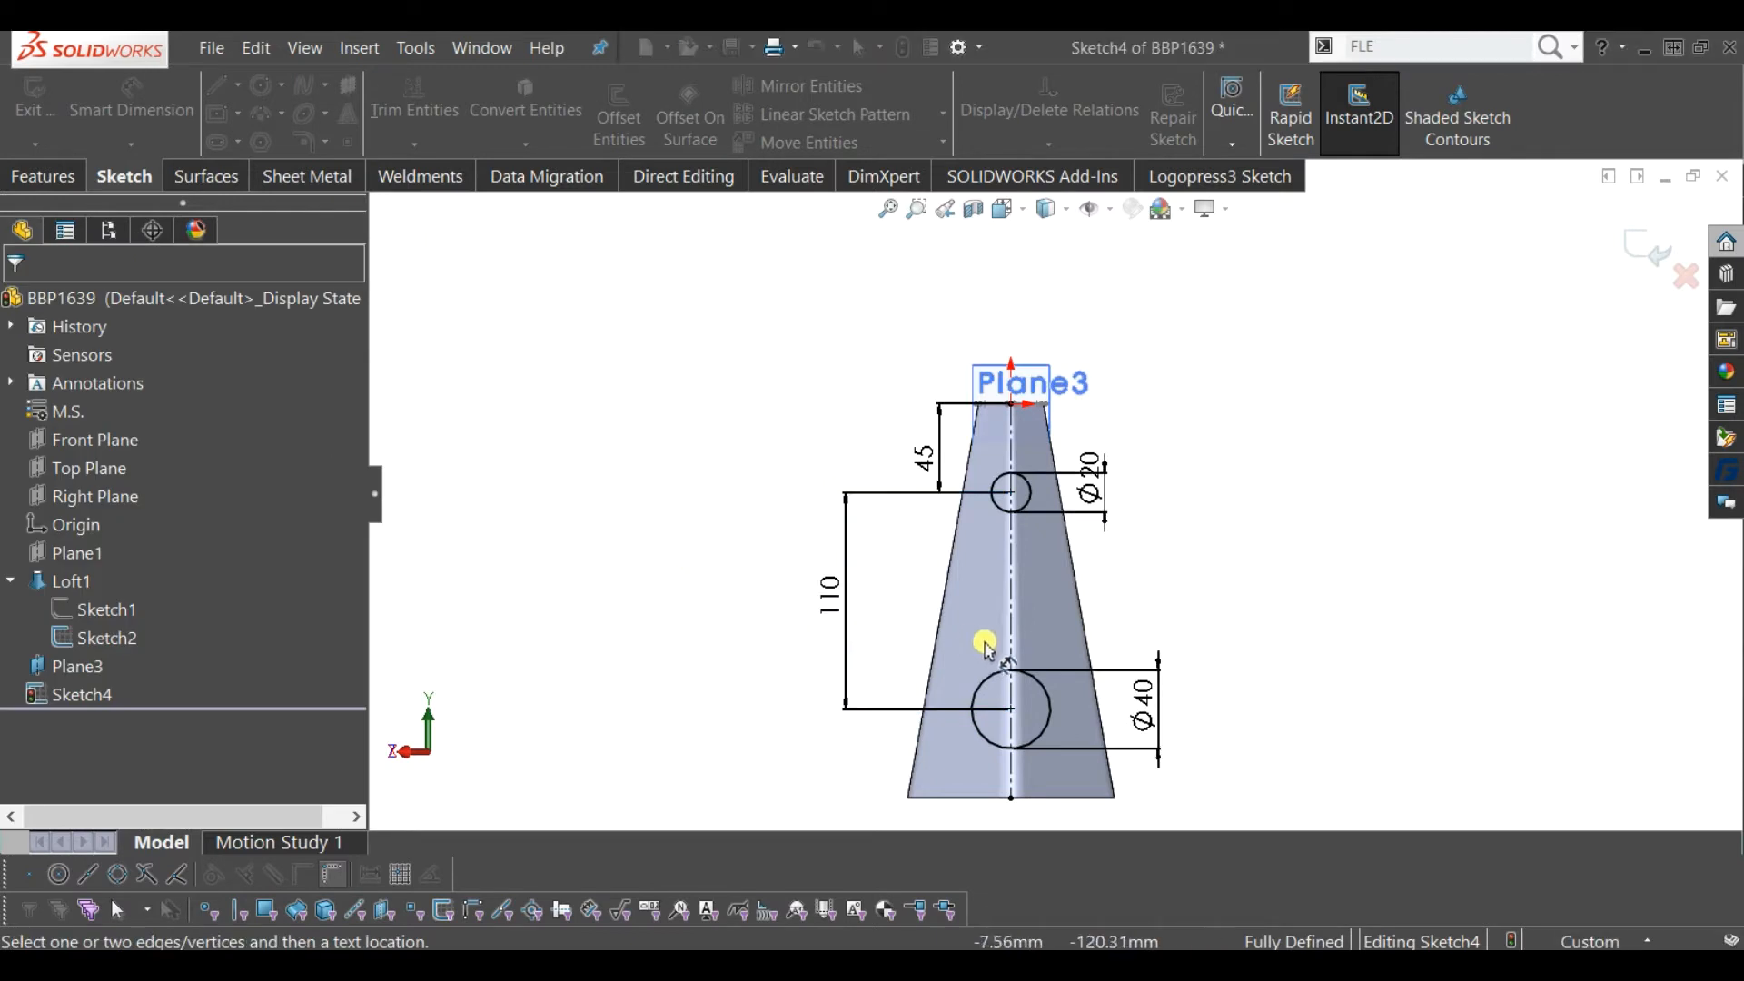
- Sketch a three-point arc of about 193 mm radius beside the two circles, bowed inward toward the construction line
scroll(1074, 631, down, 2)
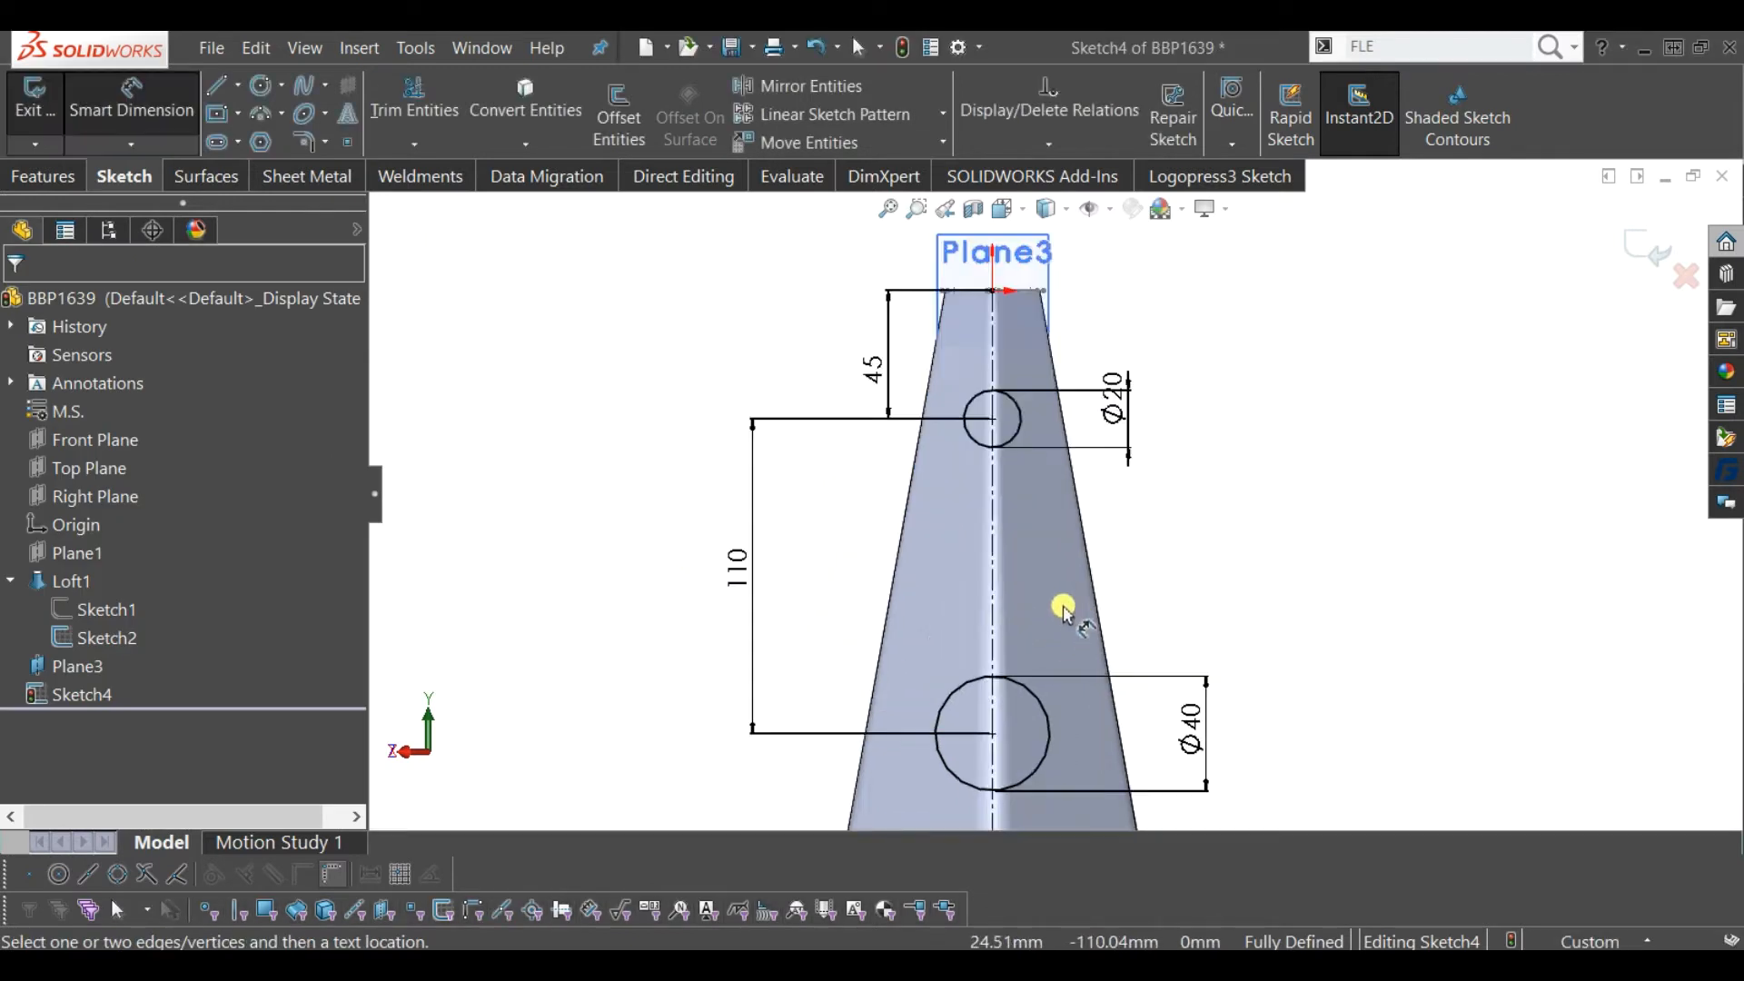
click(263, 115)
scroll(918, 586, down, 1)
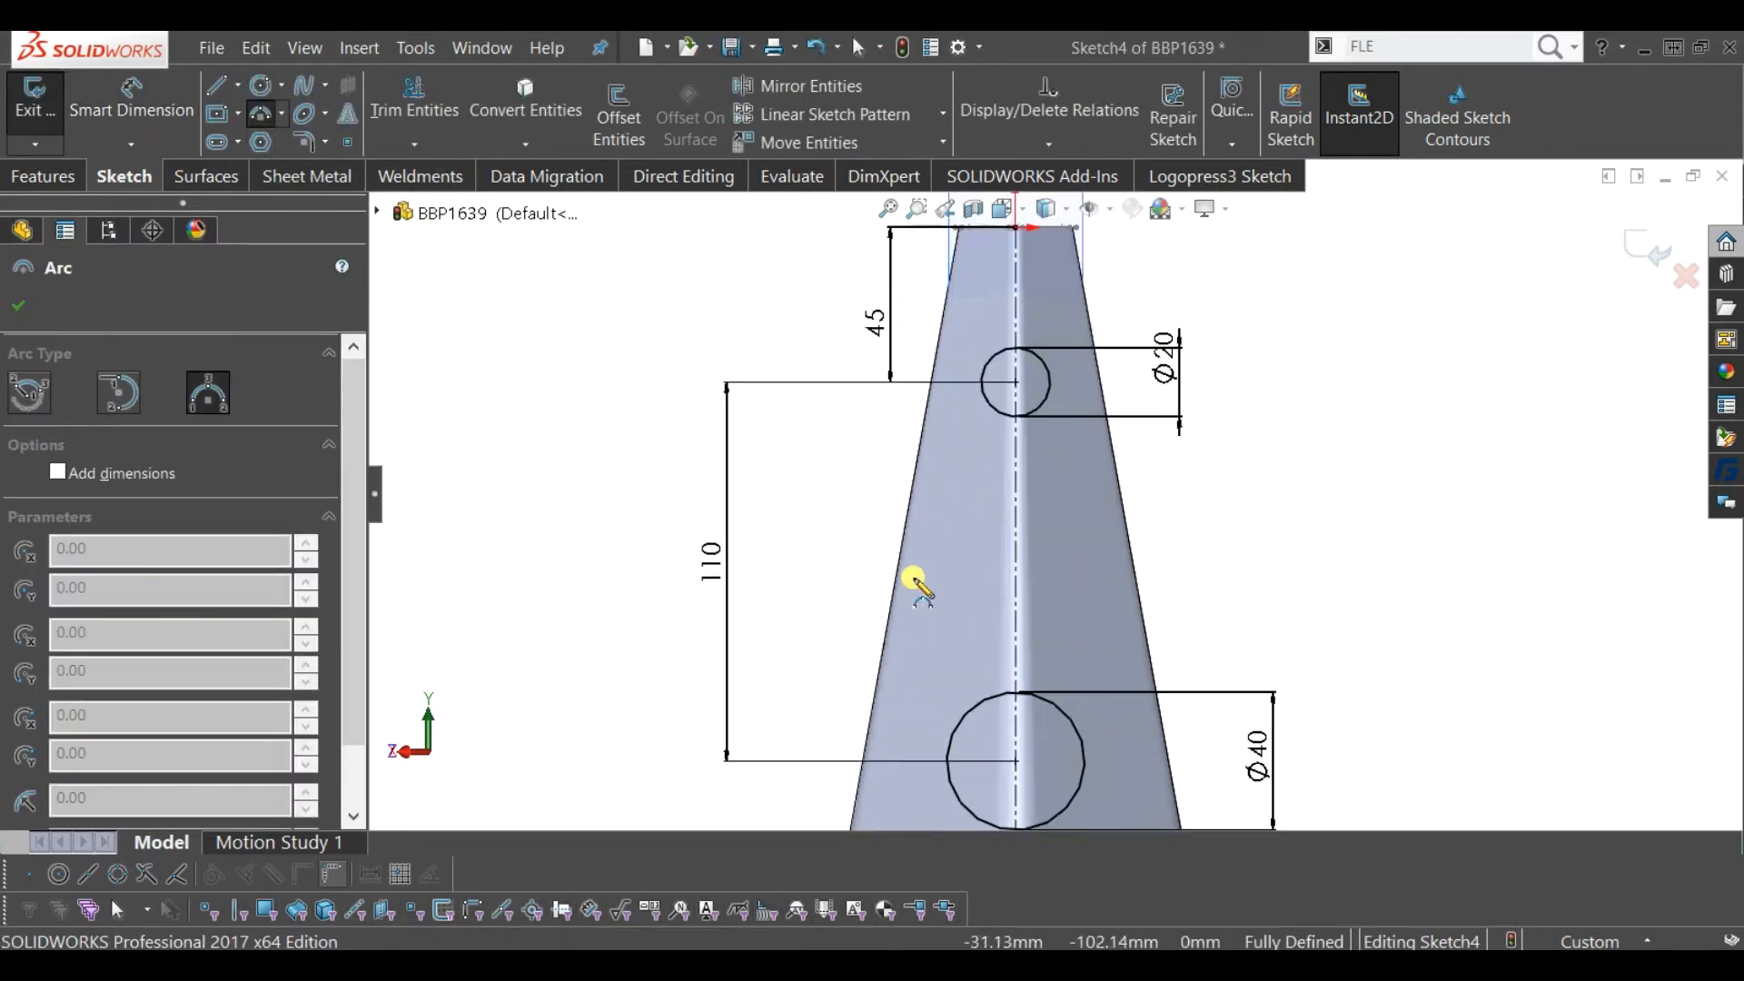
scroll(917, 586, down, 1)
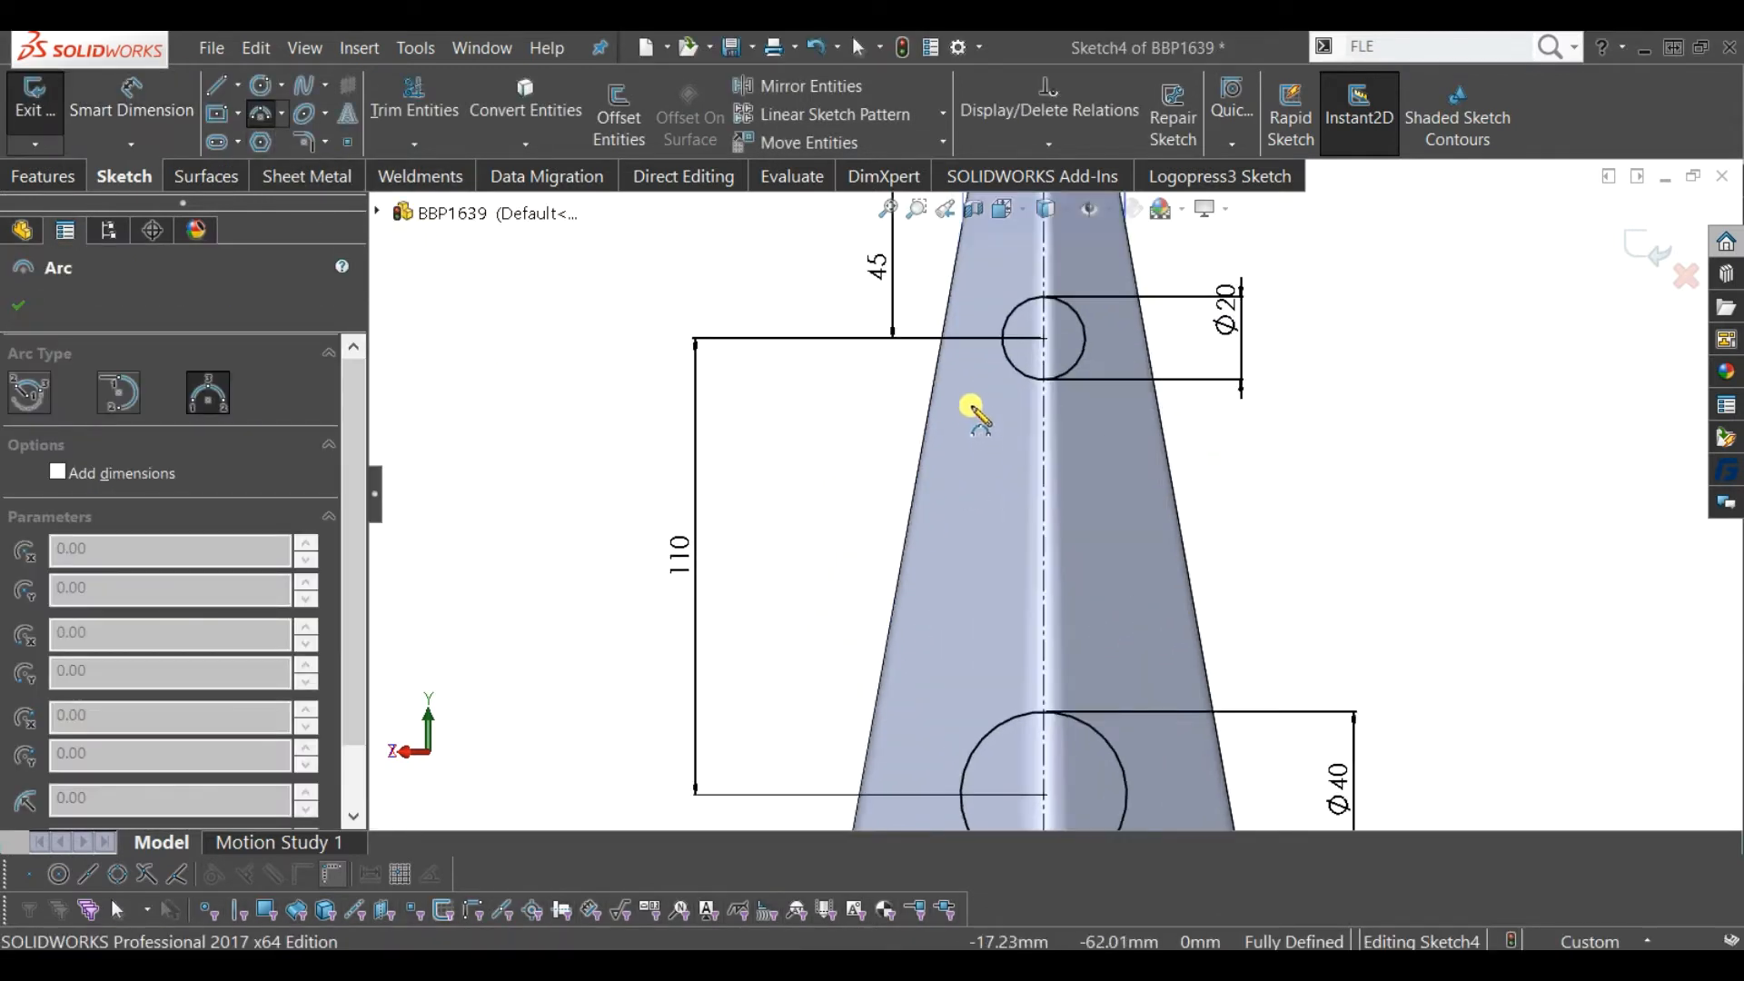
click(980, 334)
click(986, 584)
key(f)
key(Escape)
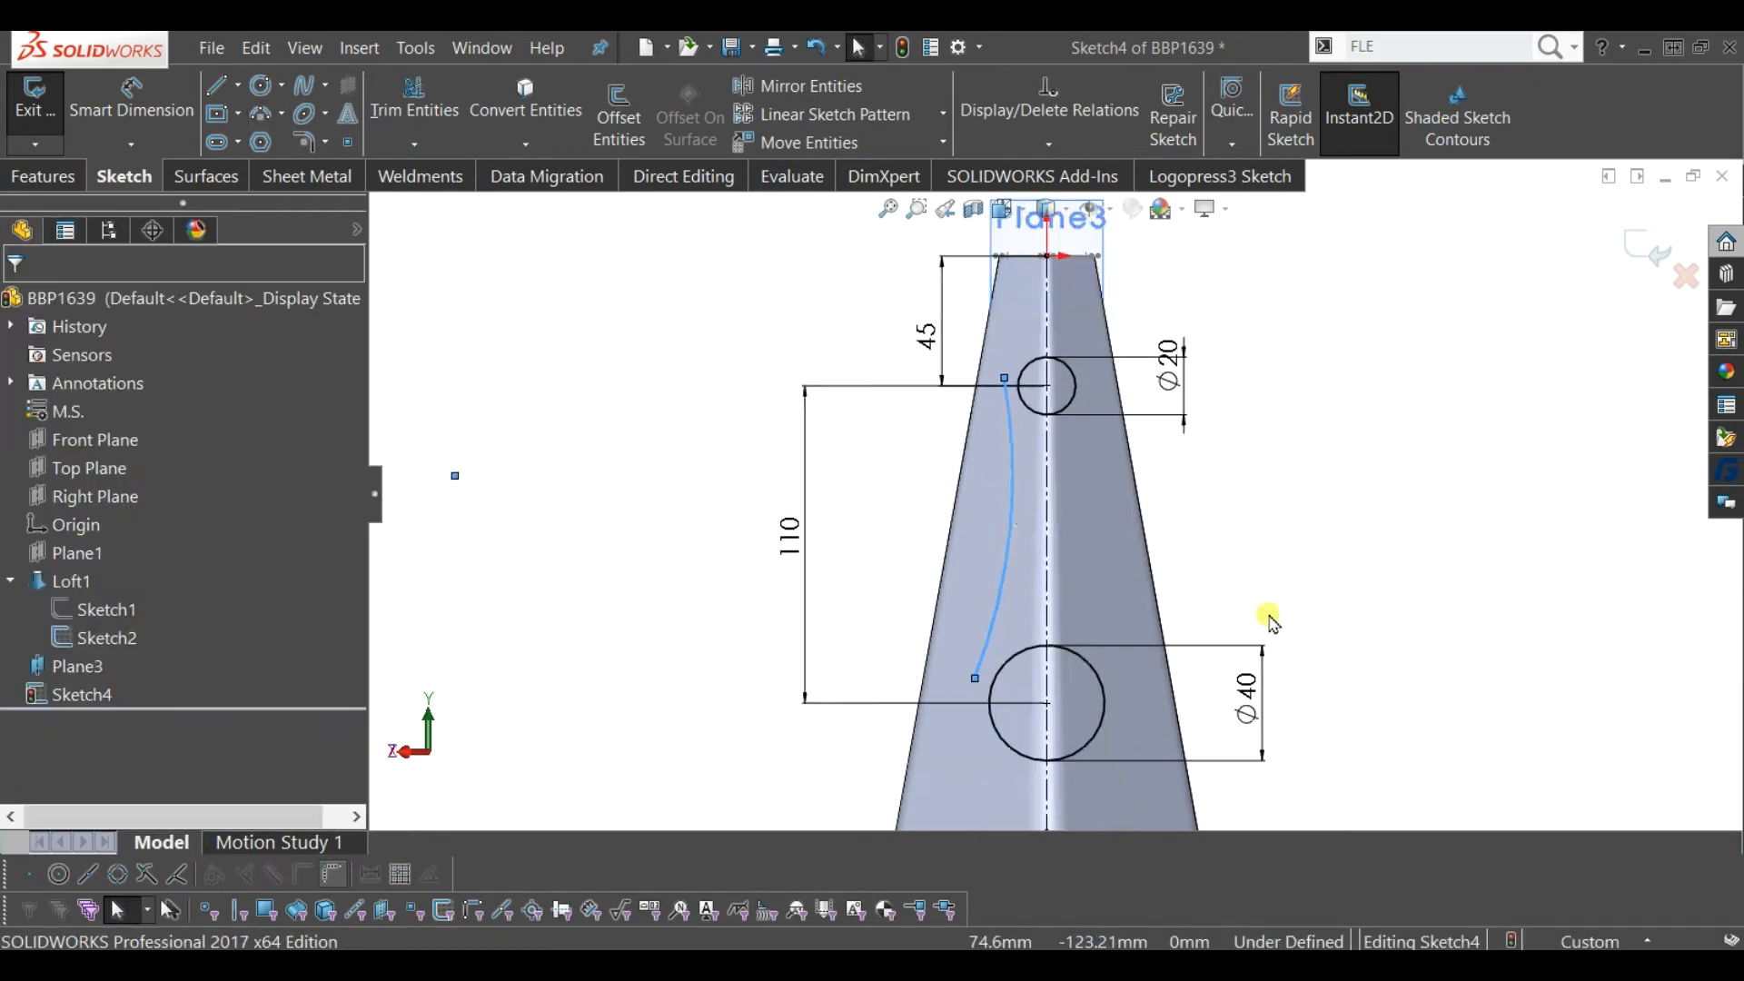
- Make the arc tangent to the 20 mm circle
scroll(1022, 386, down, 3)
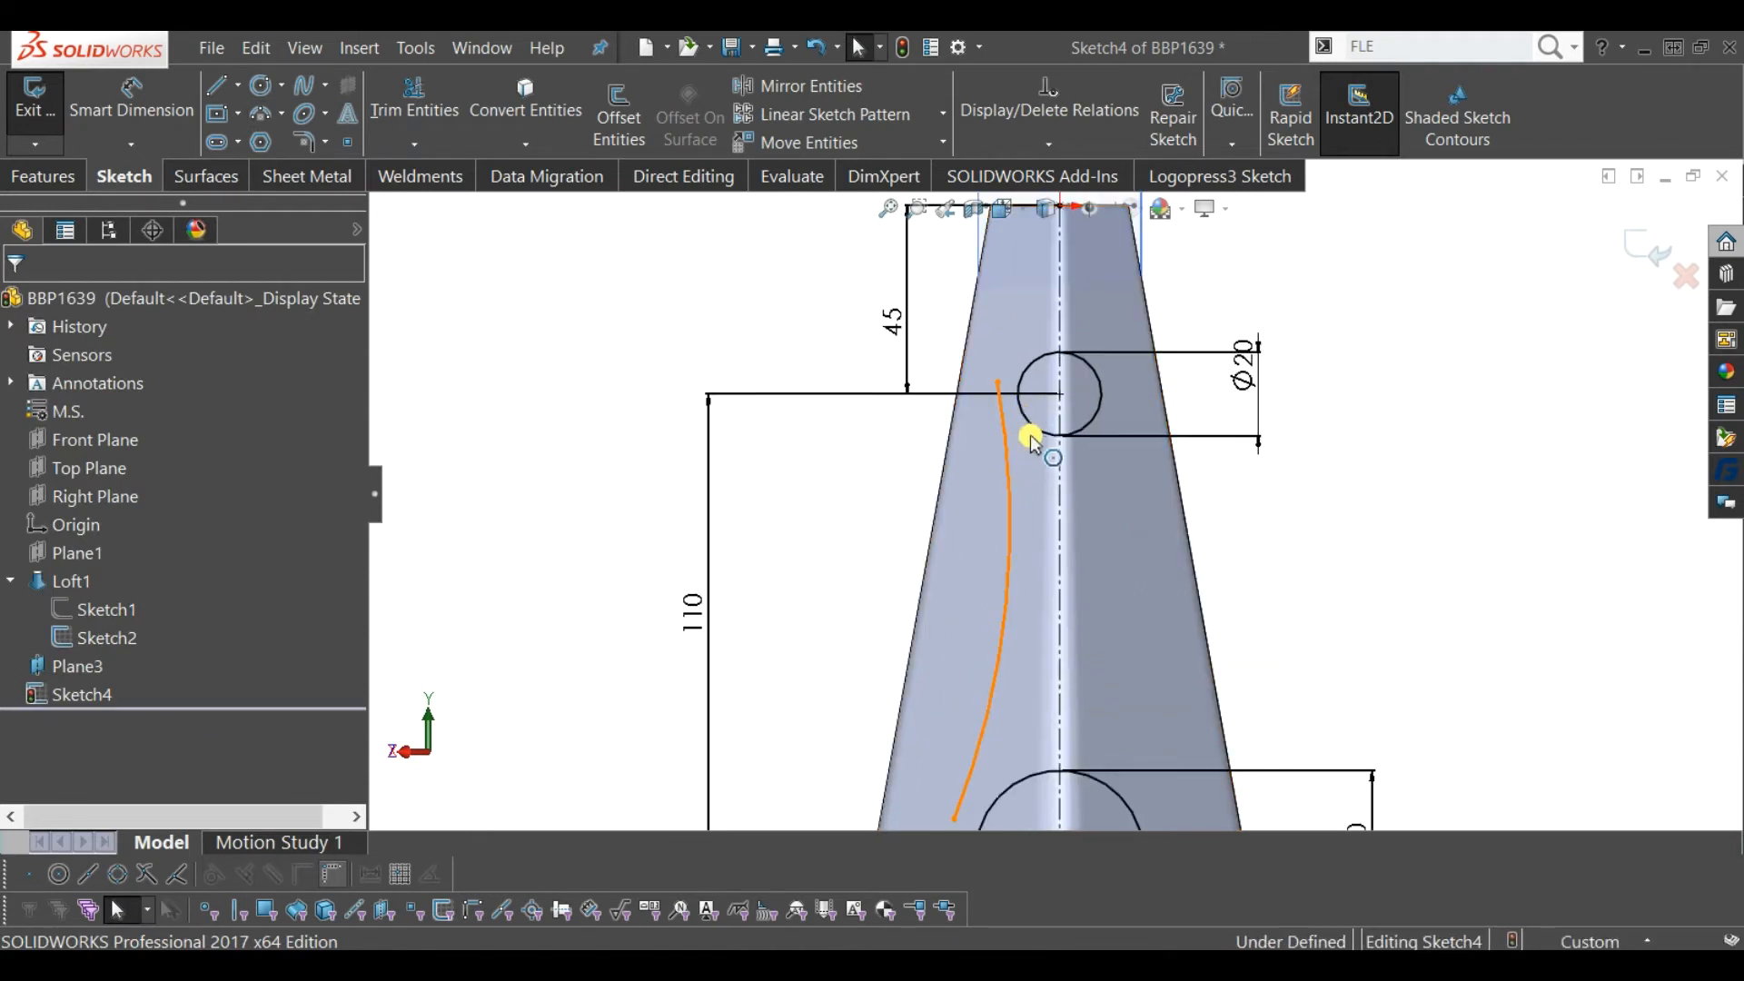
click(1031, 439)
click(1037, 428)
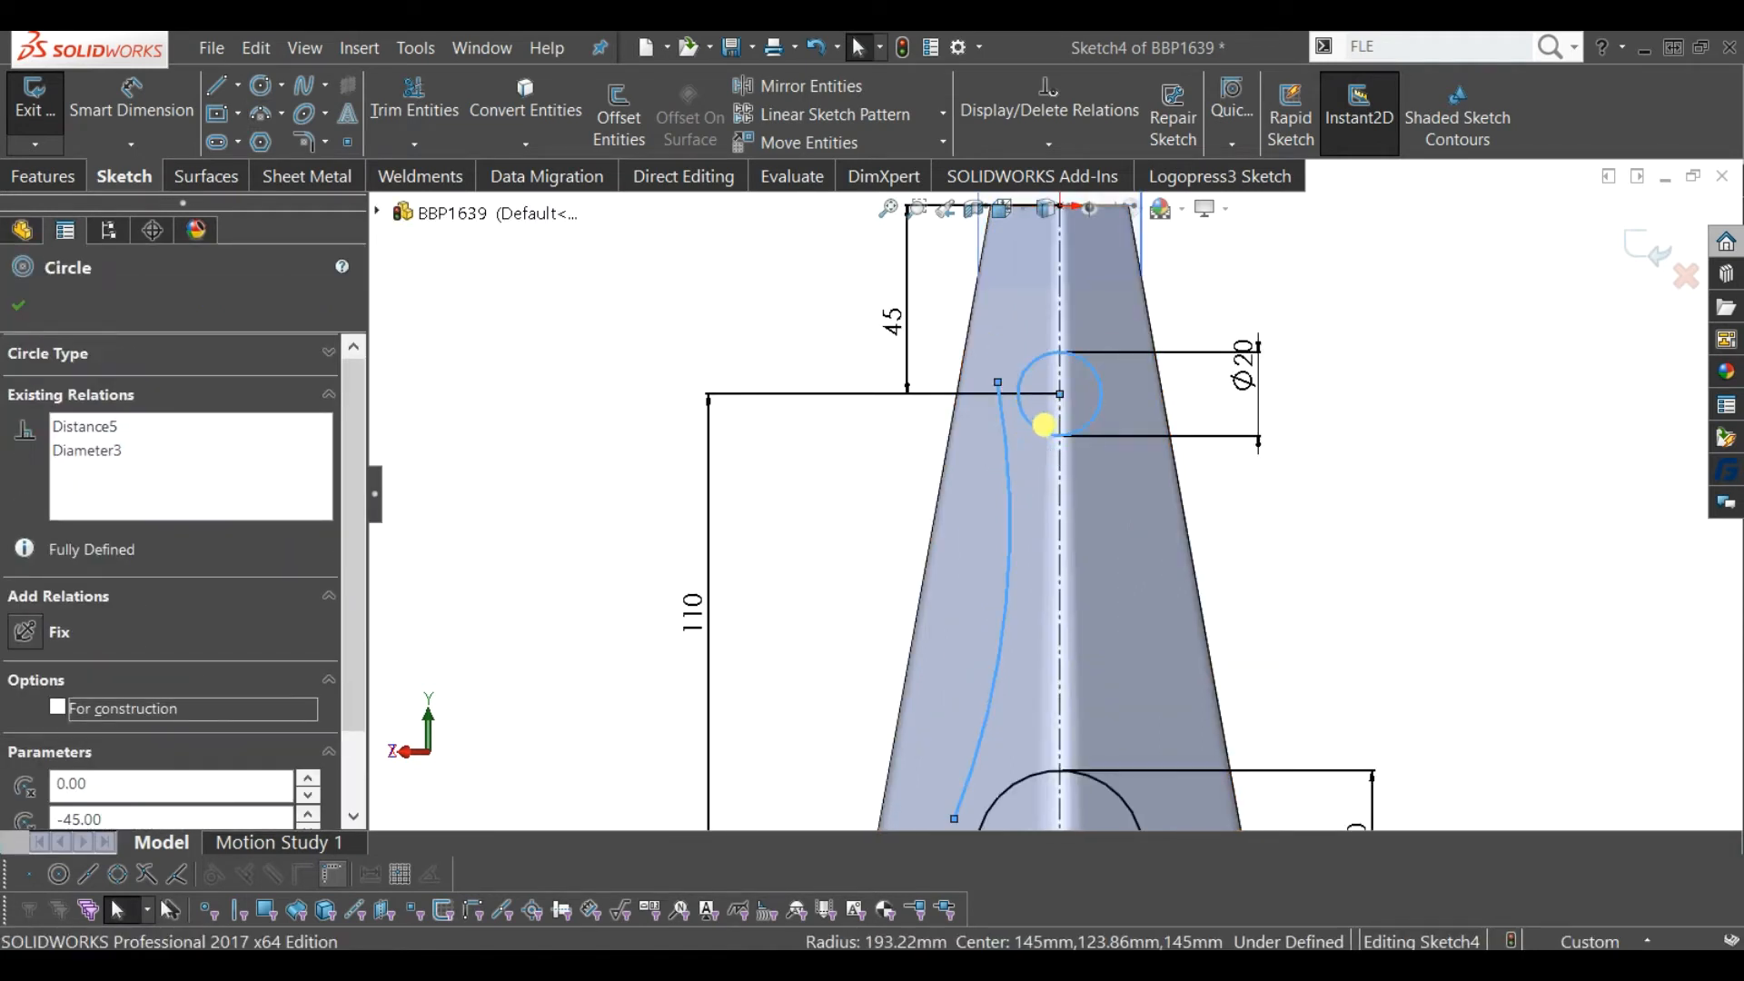
click(1078, 339)
click(1389, 545)
key(f)
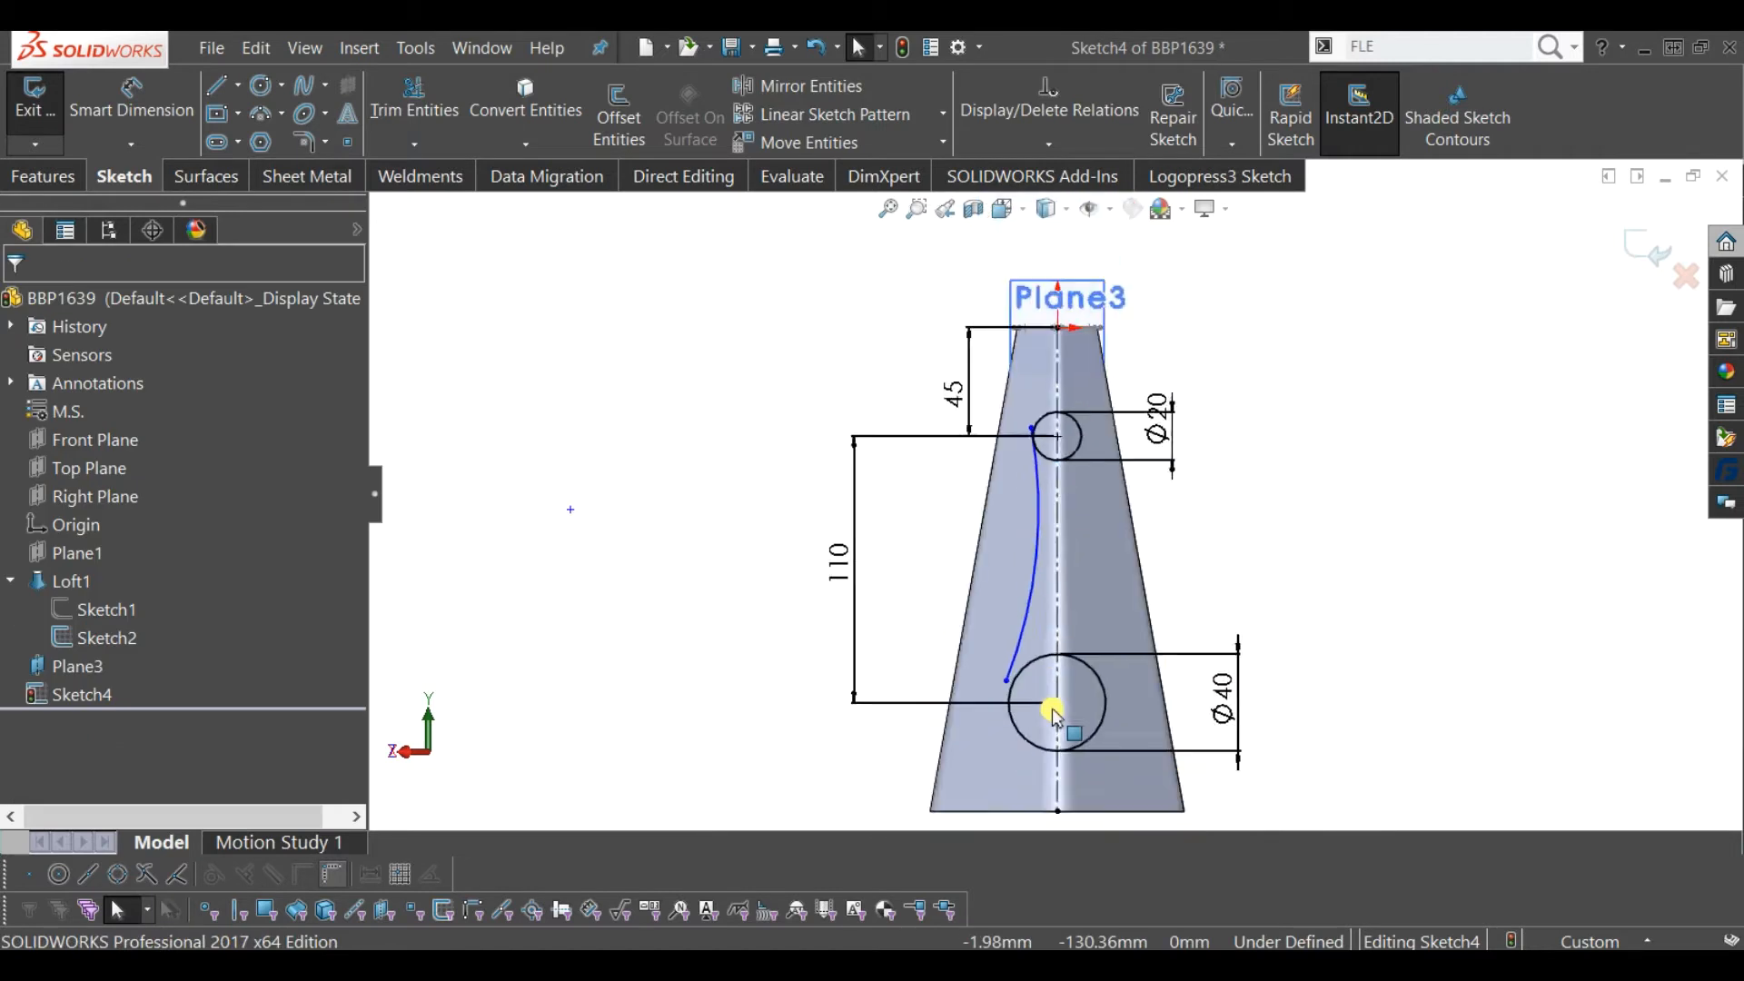
- Make the arc tangent to the 40 mm circle
scroll(1054, 718, down, 3)
click(996, 603)
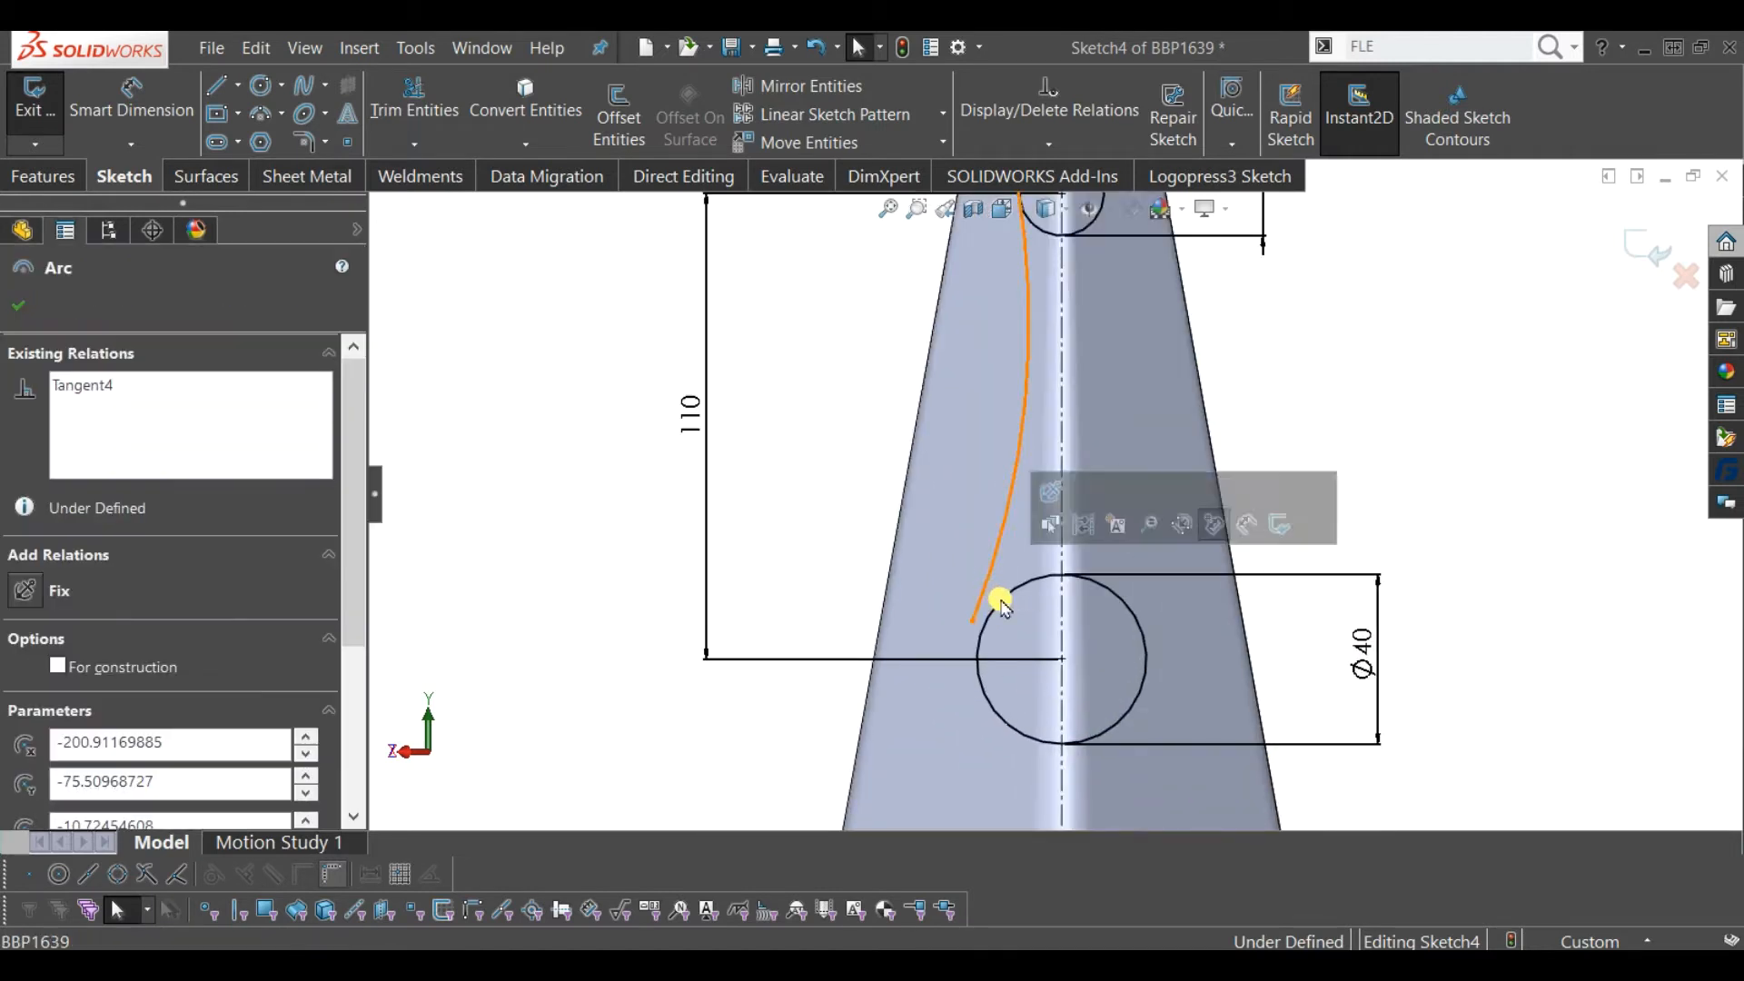
click(1000, 601)
ctrl+click(1037, 570)
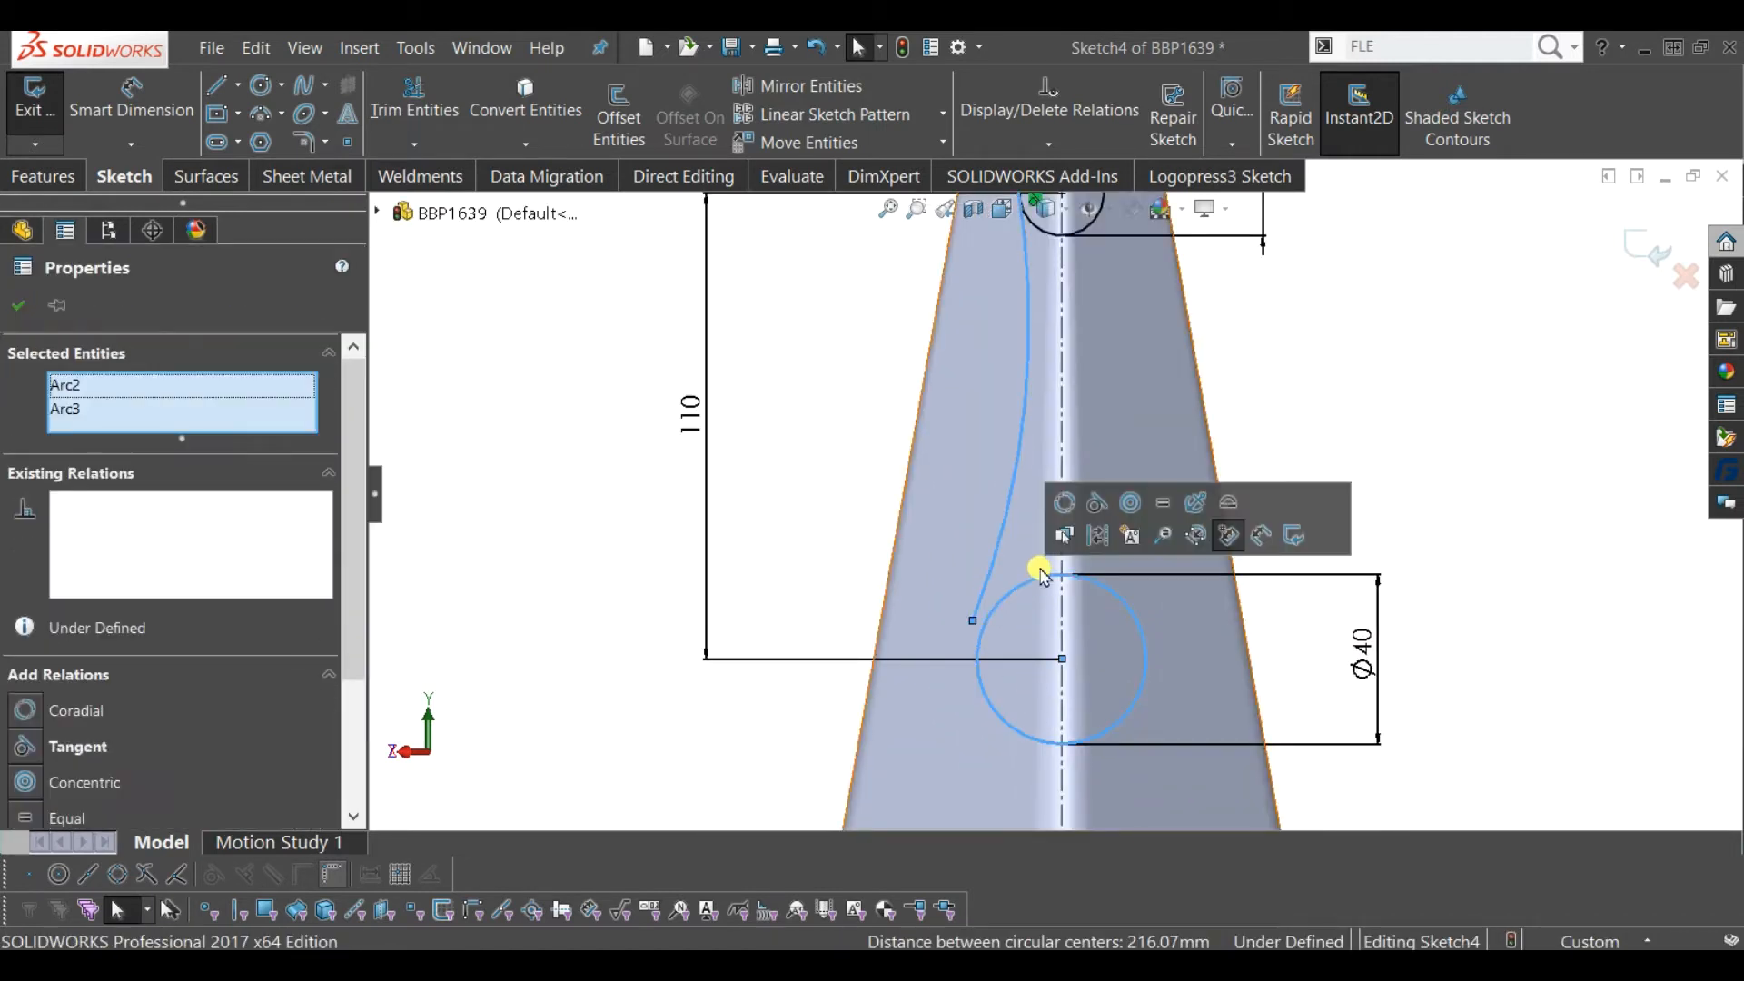
click(1097, 502)
click(1394, 420)
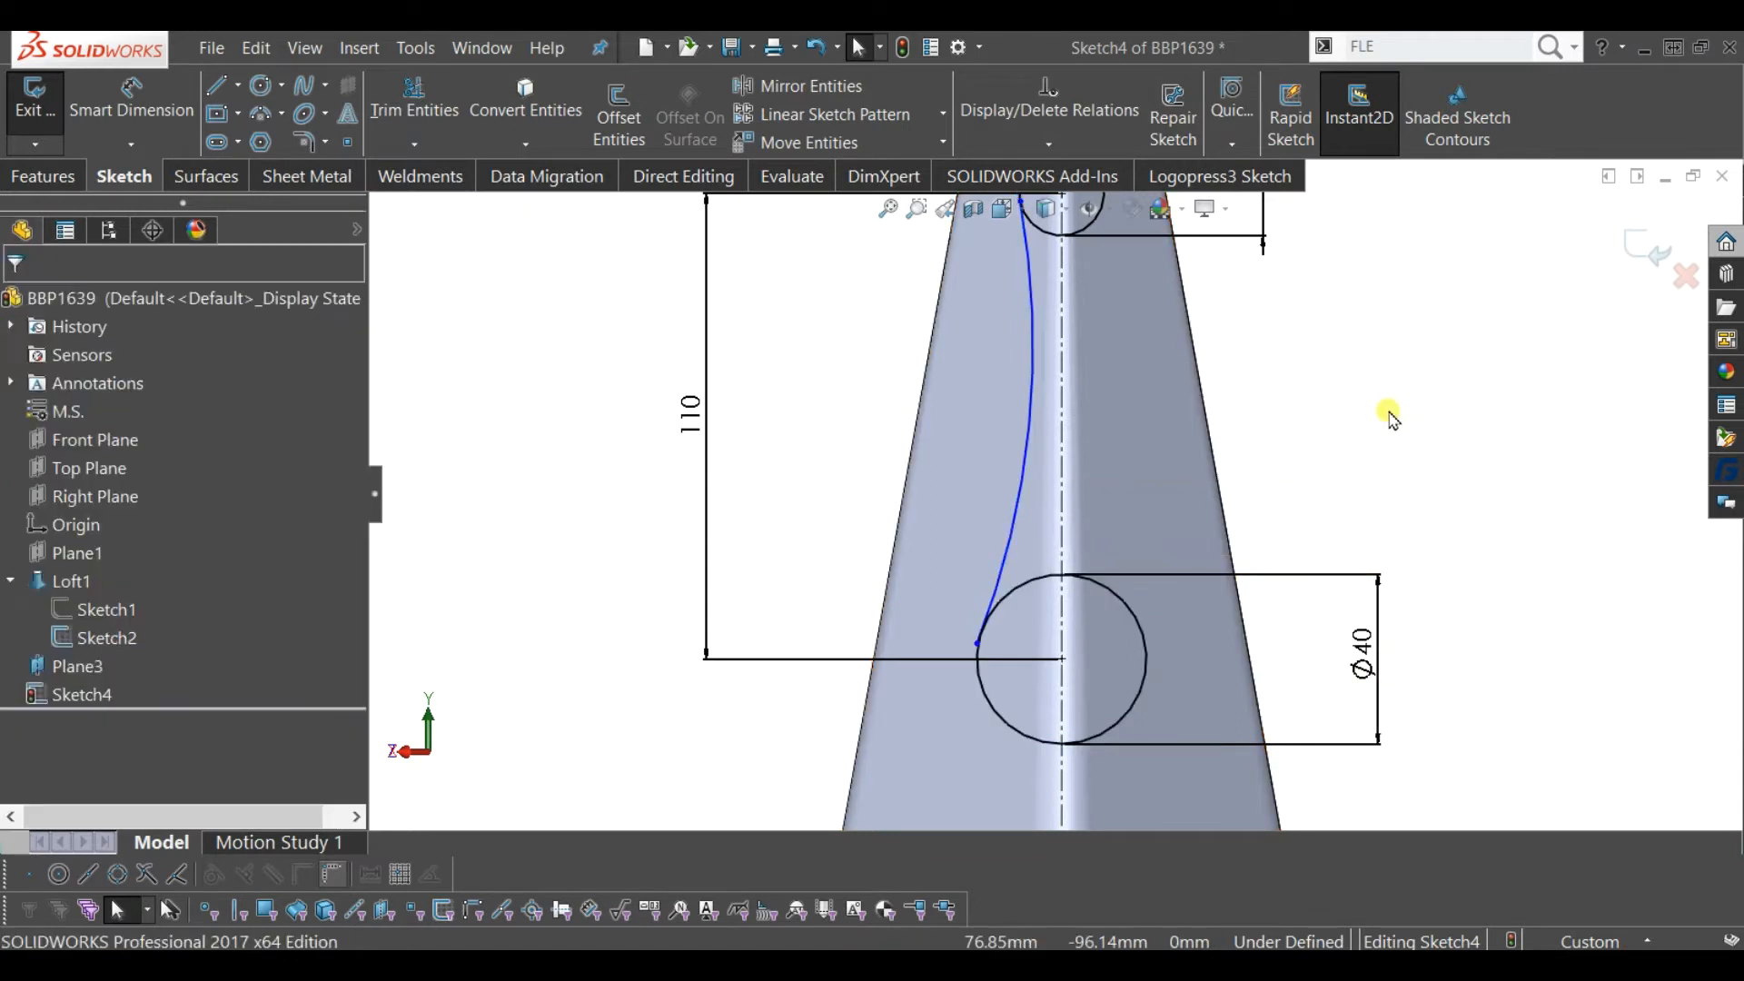
scroll(1161, 368, up, 1)
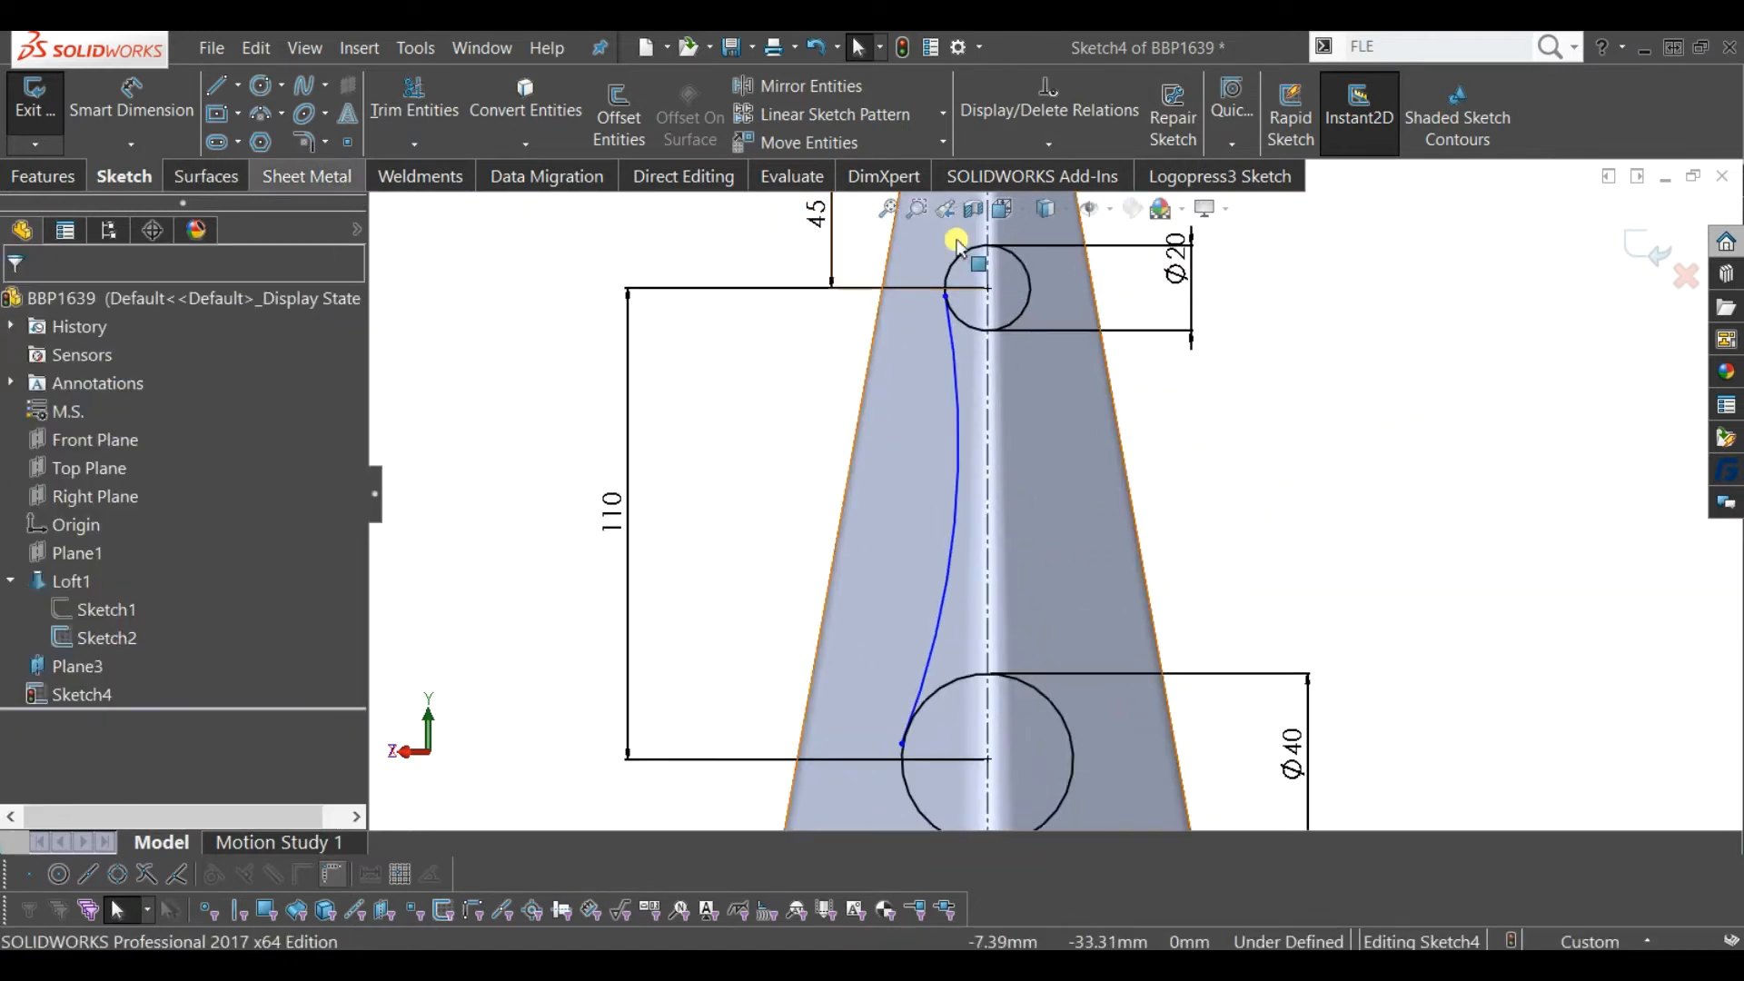
scroll(972, 338, down, 3)
scroll(972, 338, down, 3)
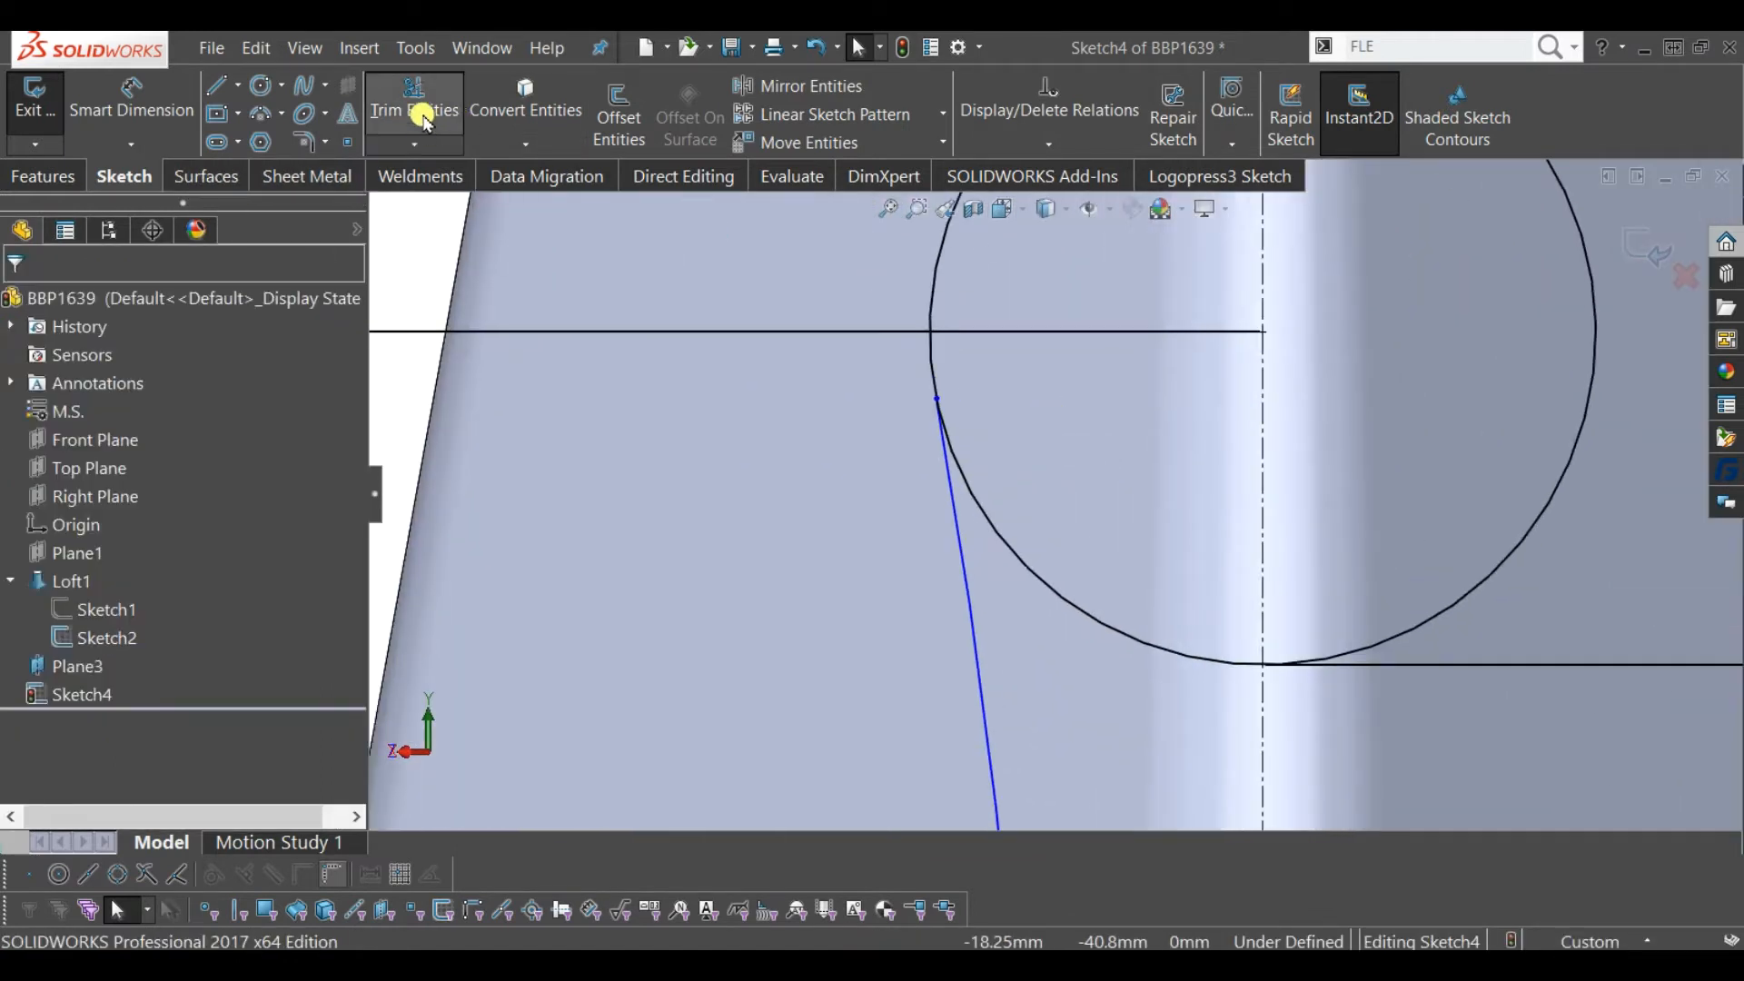
click(414, 100)
scroll(889, 412, down, 3)
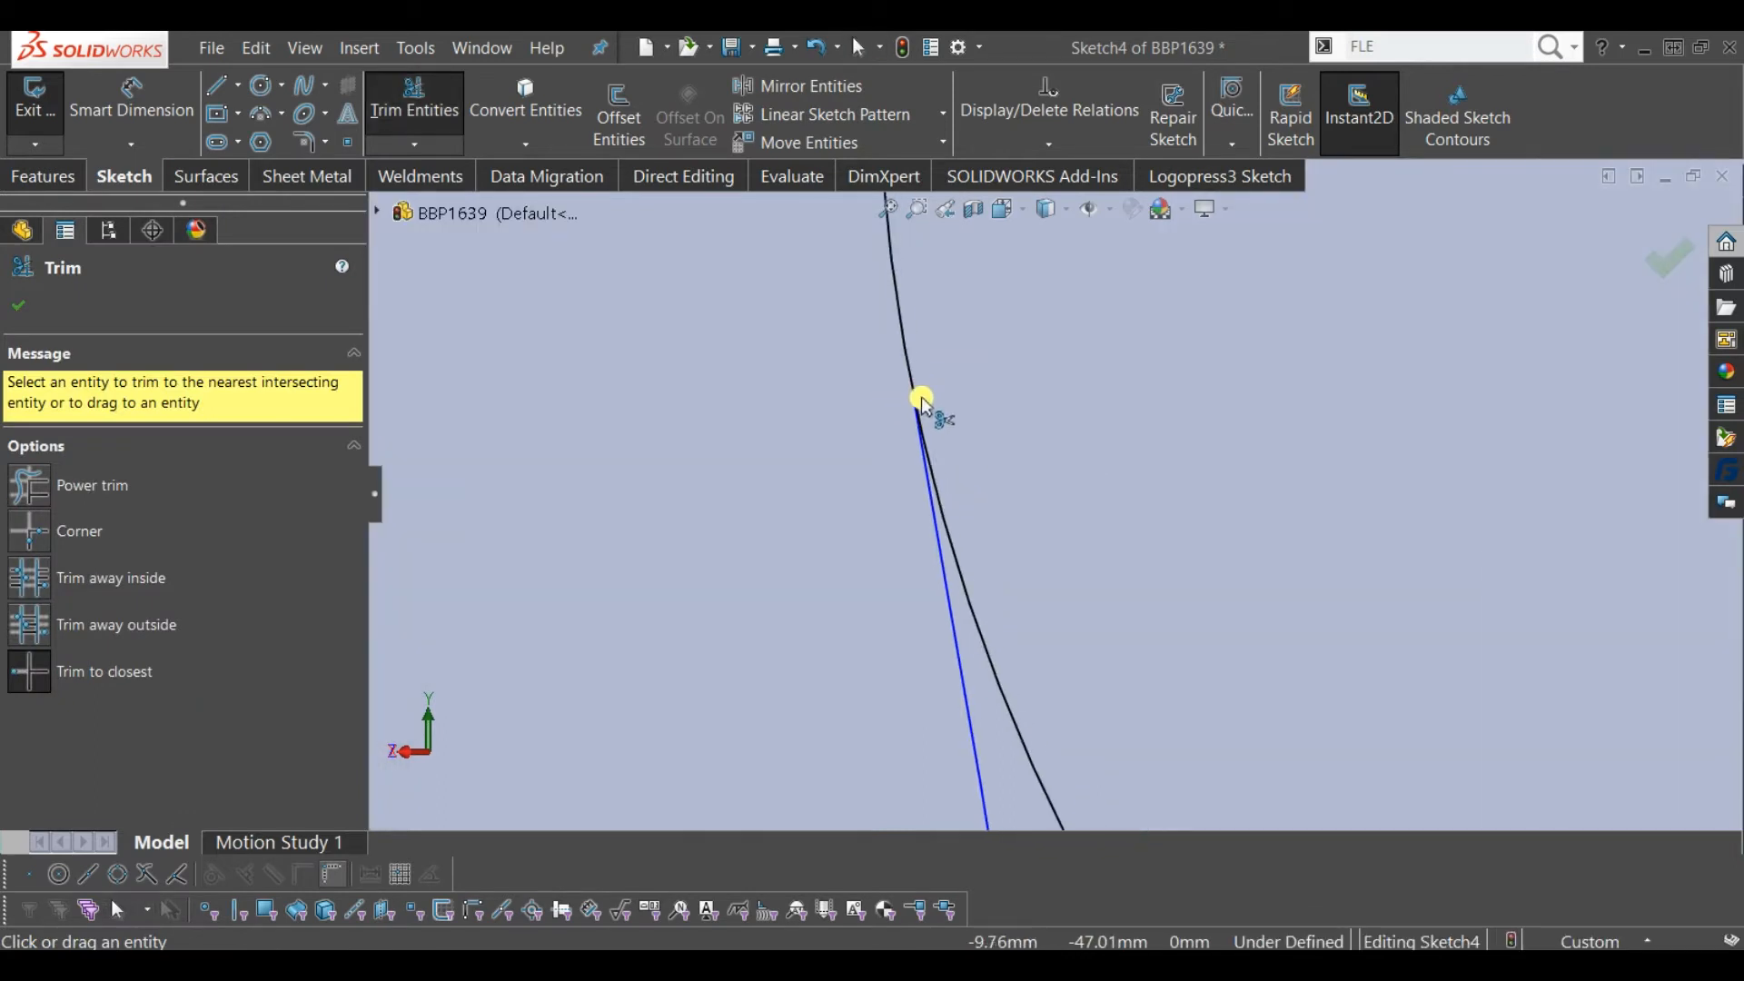
scroll(978, 405, down, 5)
key(Escape)
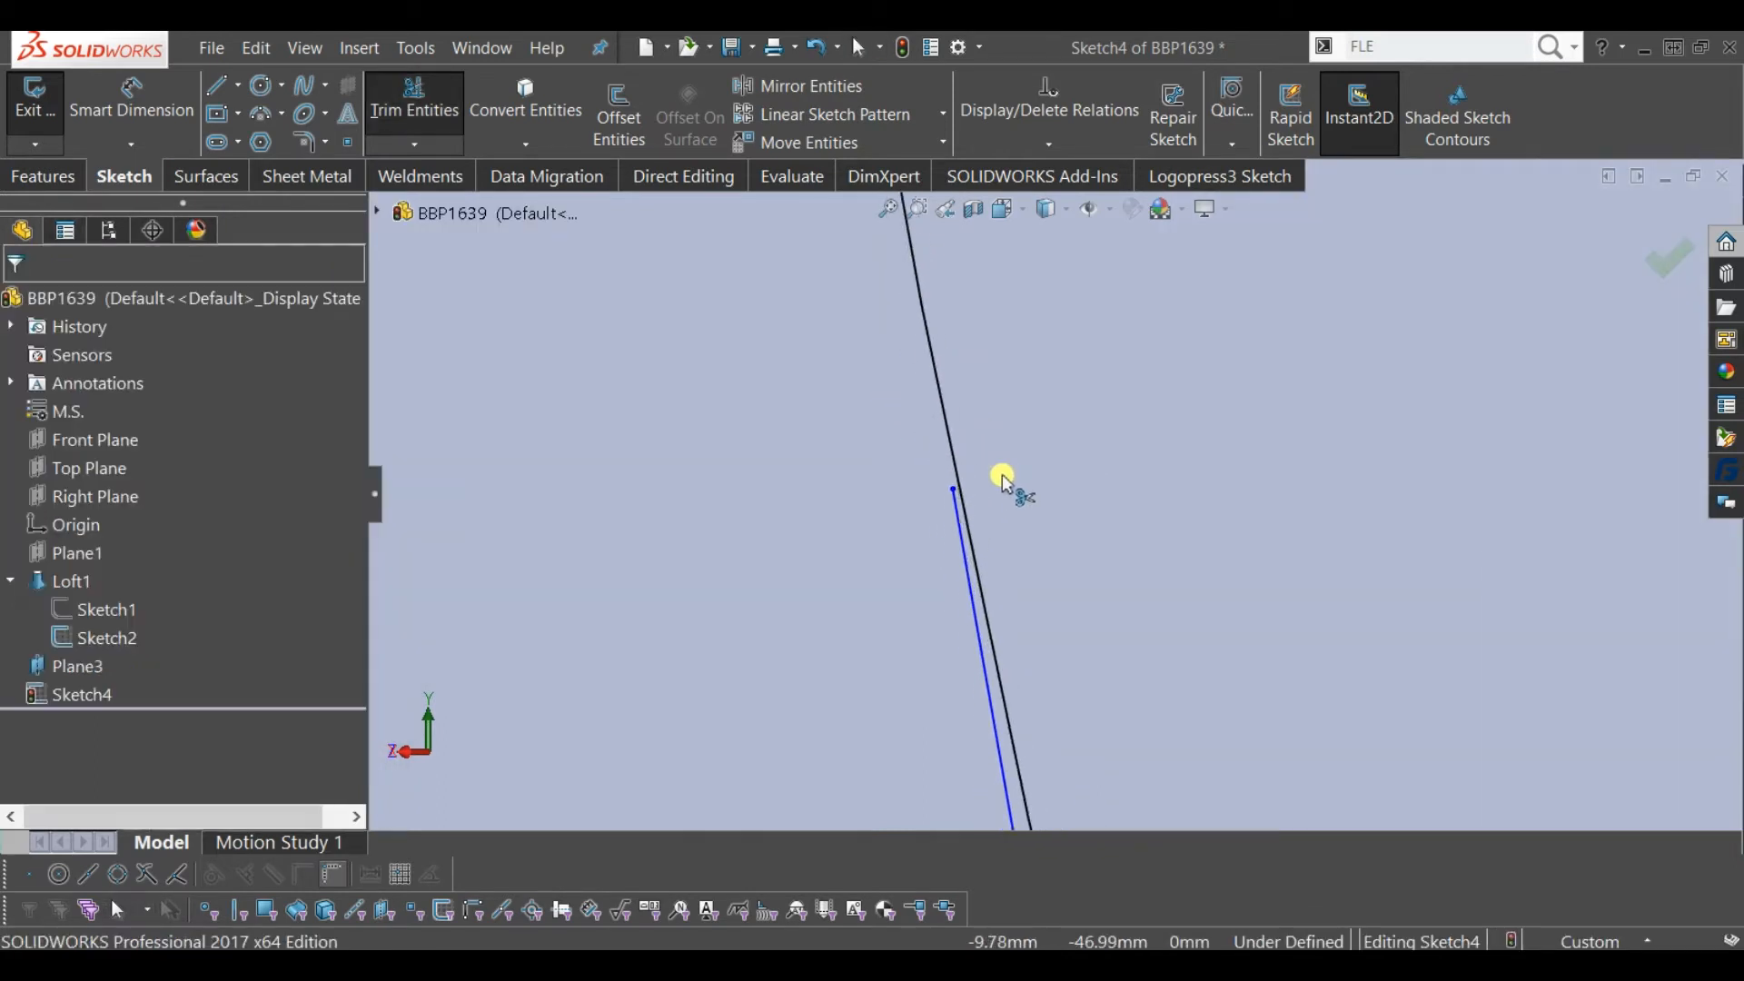
- Extend the arc's upper endpoint beyond its tangent point on the 20 mm circle
drag(951, 491, 727, 272)
scroll(1129, 540, up, 4)
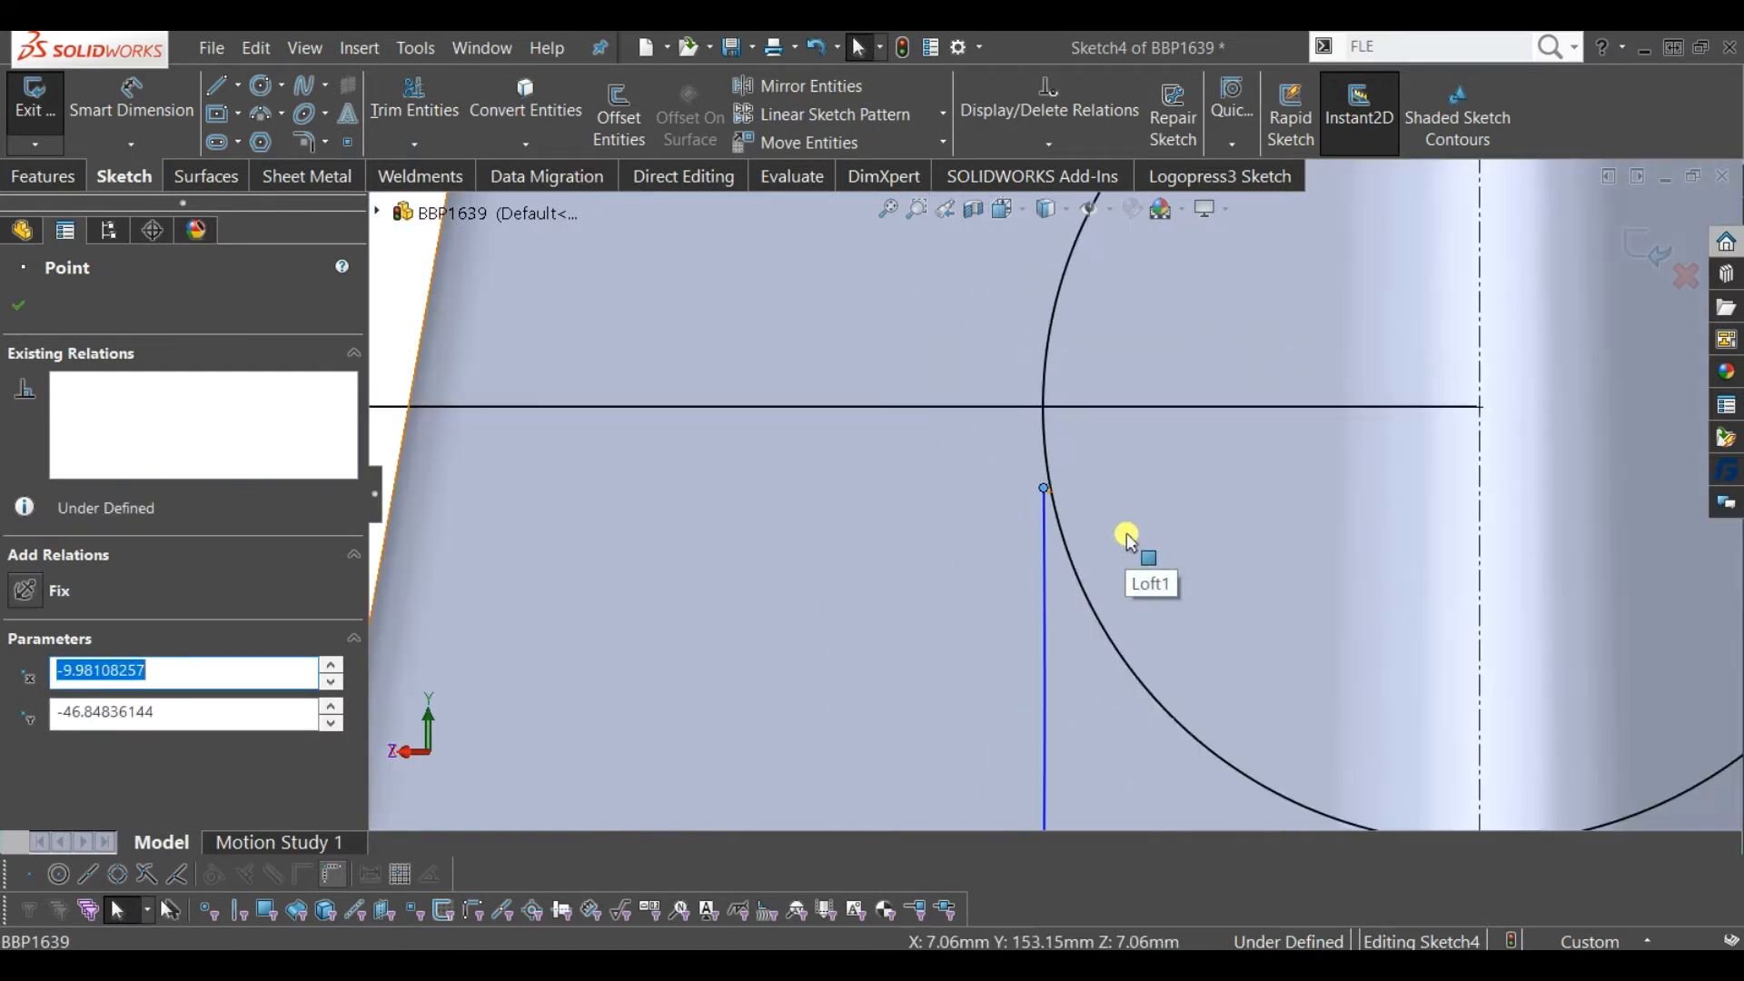
scroll(1116, 613, up, 3)
scroll(1052, 494, down, 3)
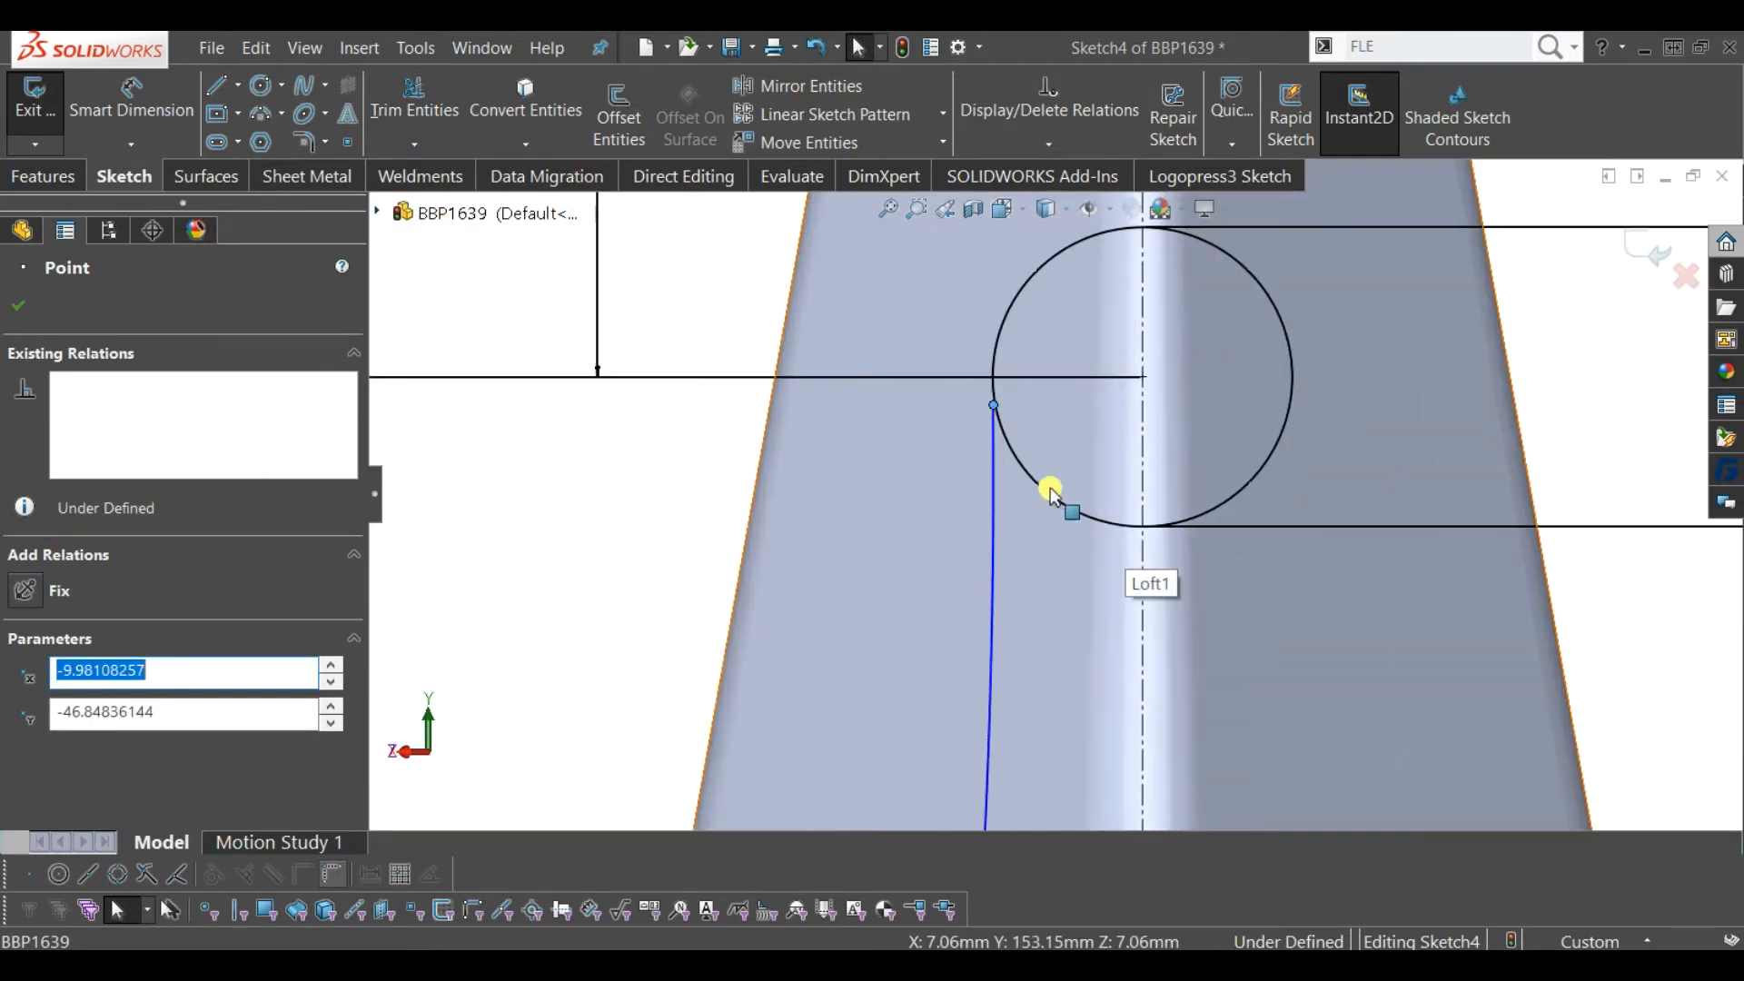
drag(996, 416, 955, 284)
click(505, 218)
- Trim the arc's overhanging ends back to the upper and lower circles
click(414, 101)
click(970, 338)
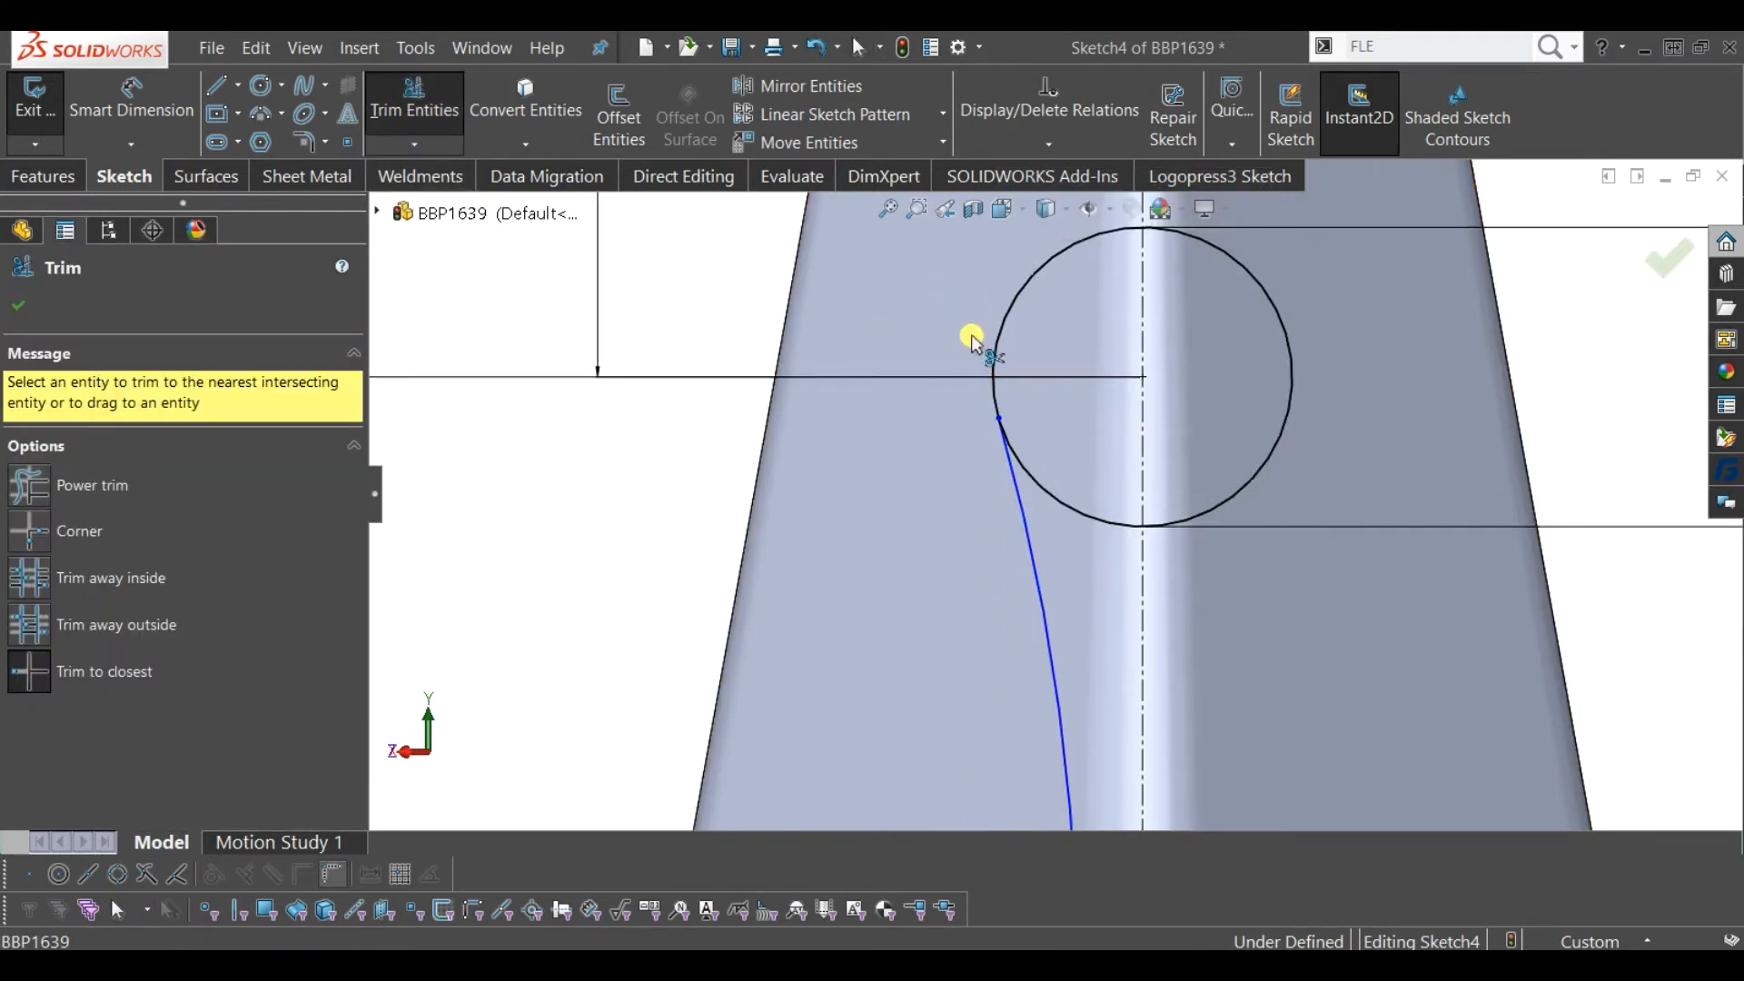
scroll(1076, 627, up, 3)
scroll(1077, 627, up, 3)
scroll(1032, 685, down, 9)
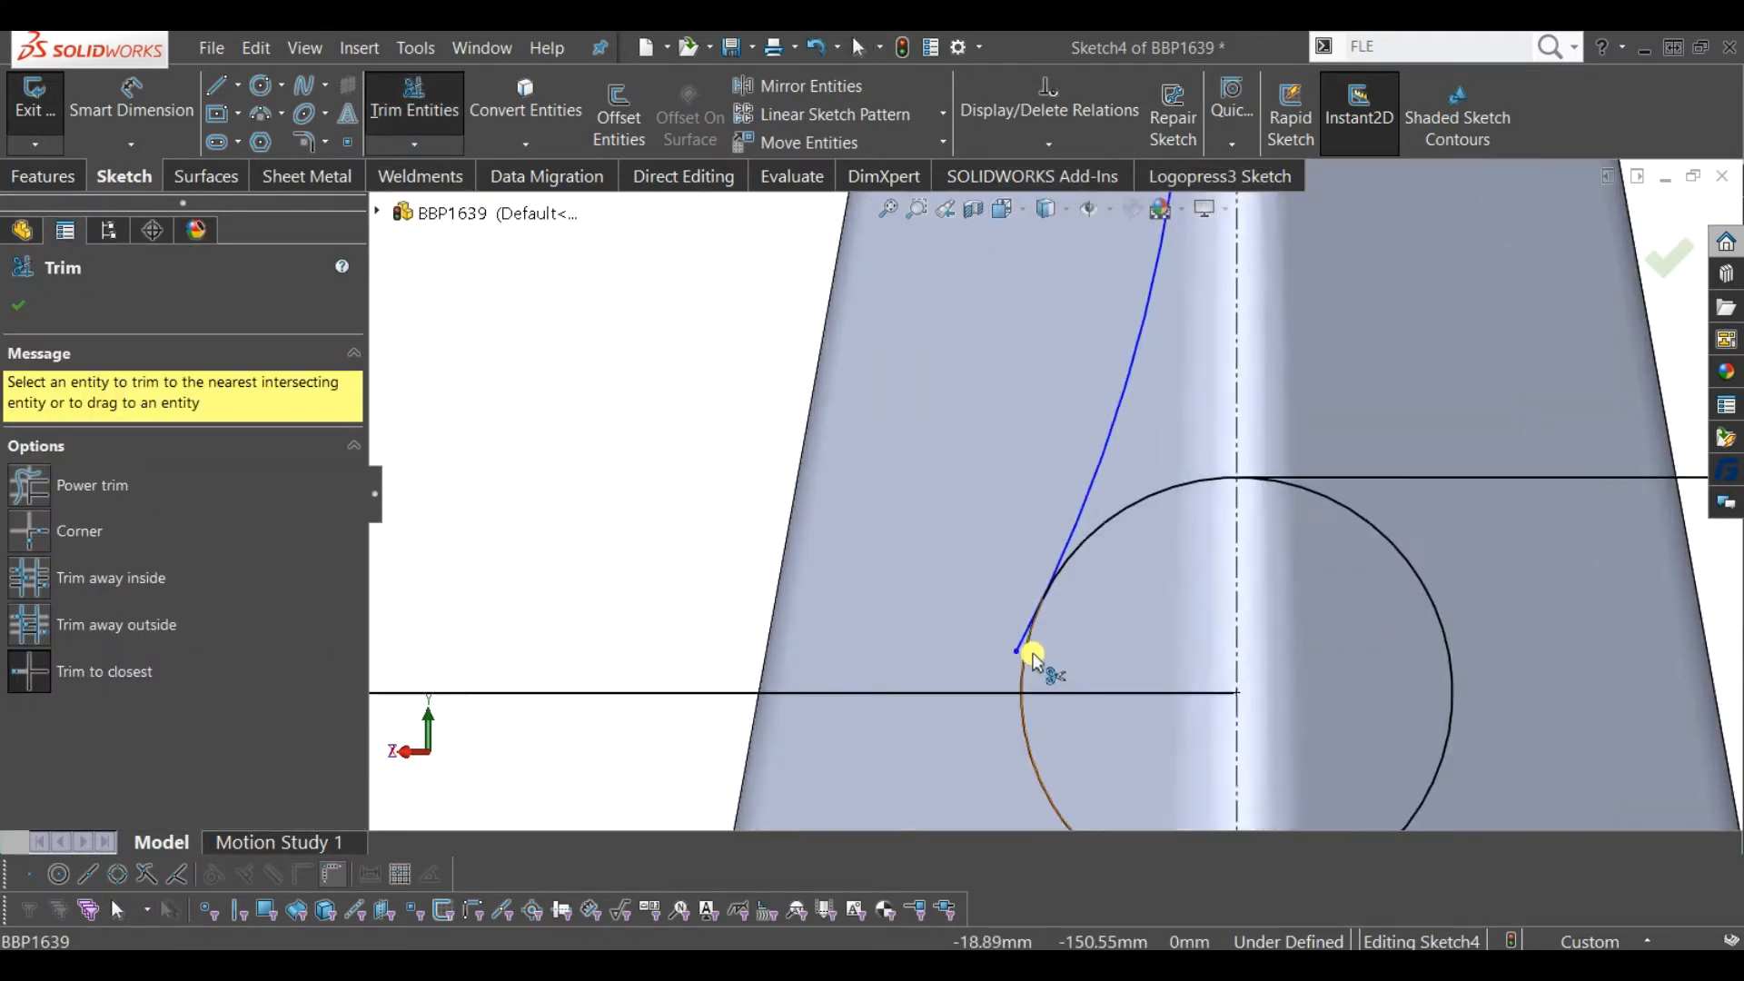
scroll(1214, 405, up, 9)
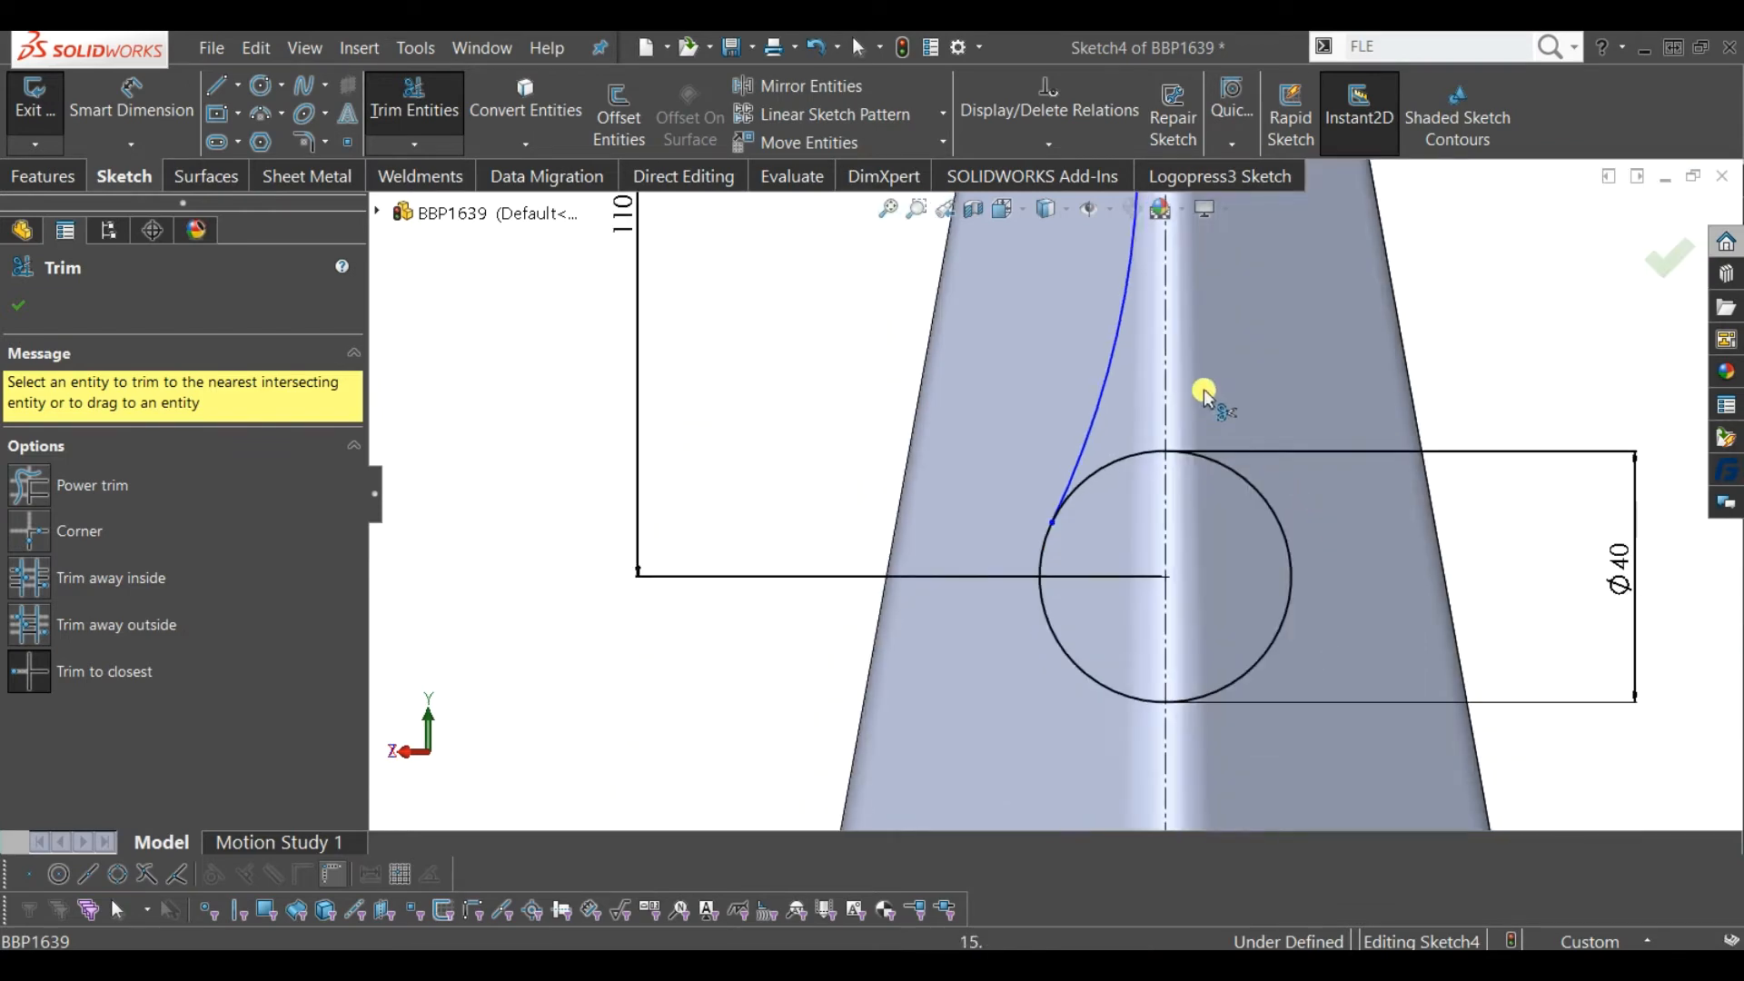
- Dimension the tangent arc between the two circles with a radius of 160 mm
click(145, 95)
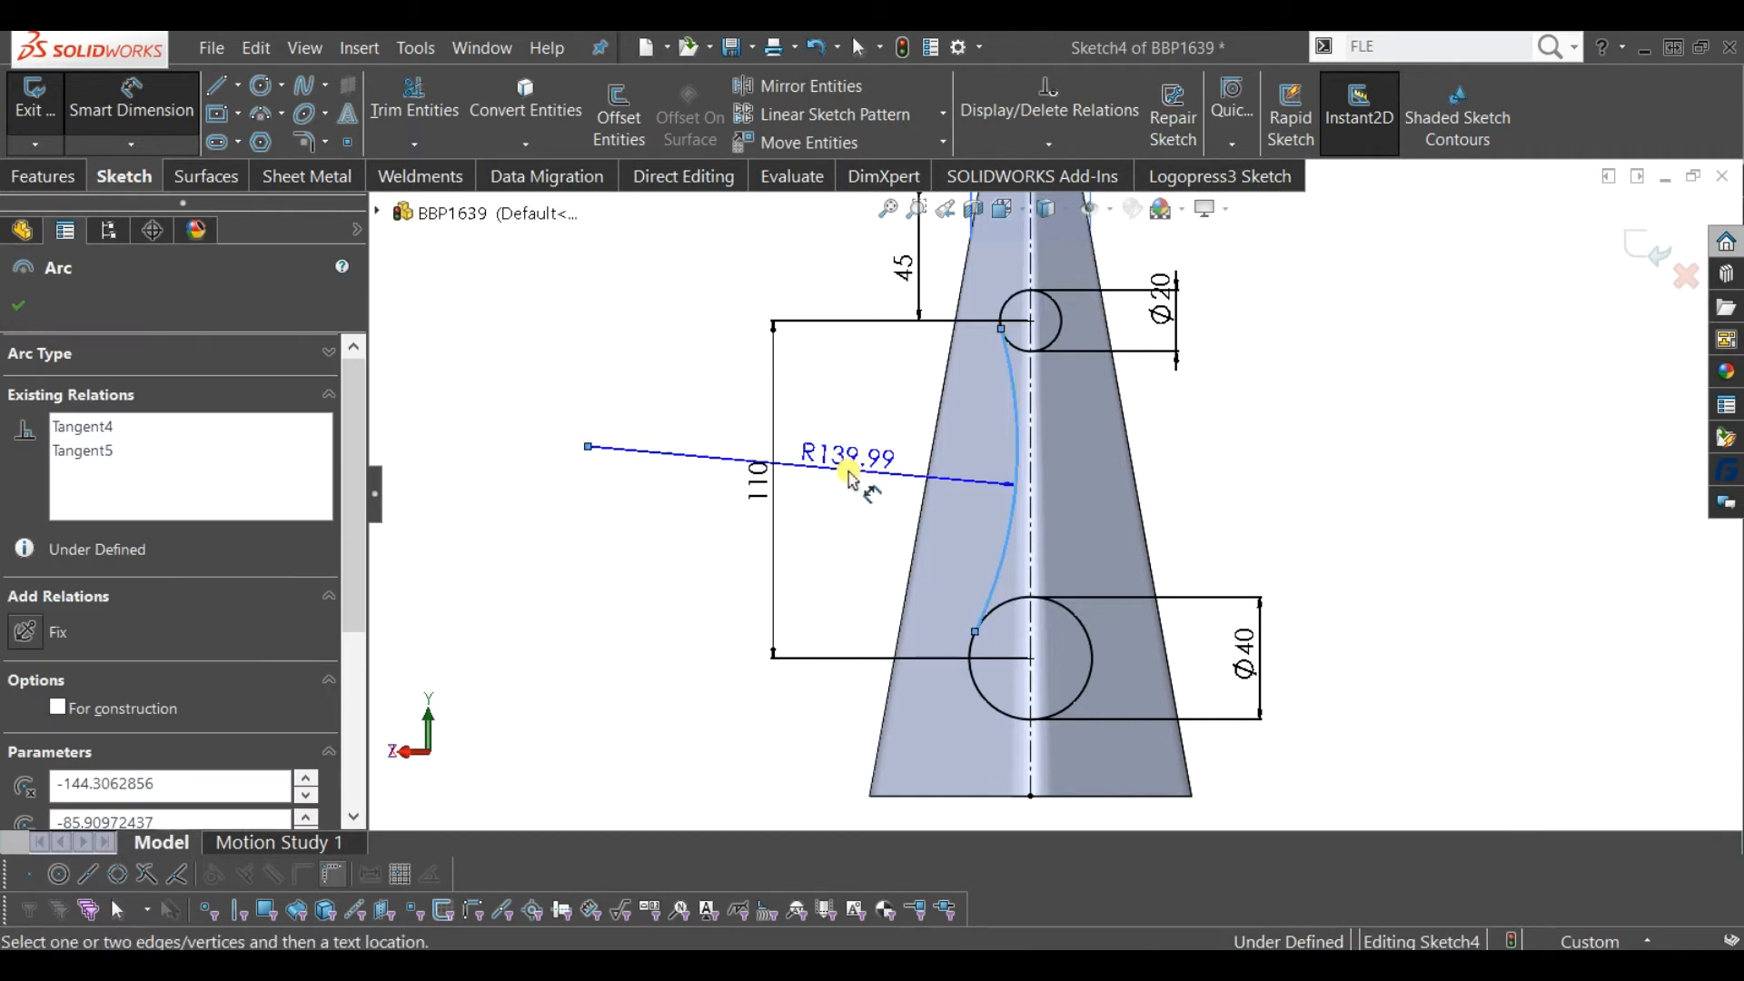
click(848, 468)
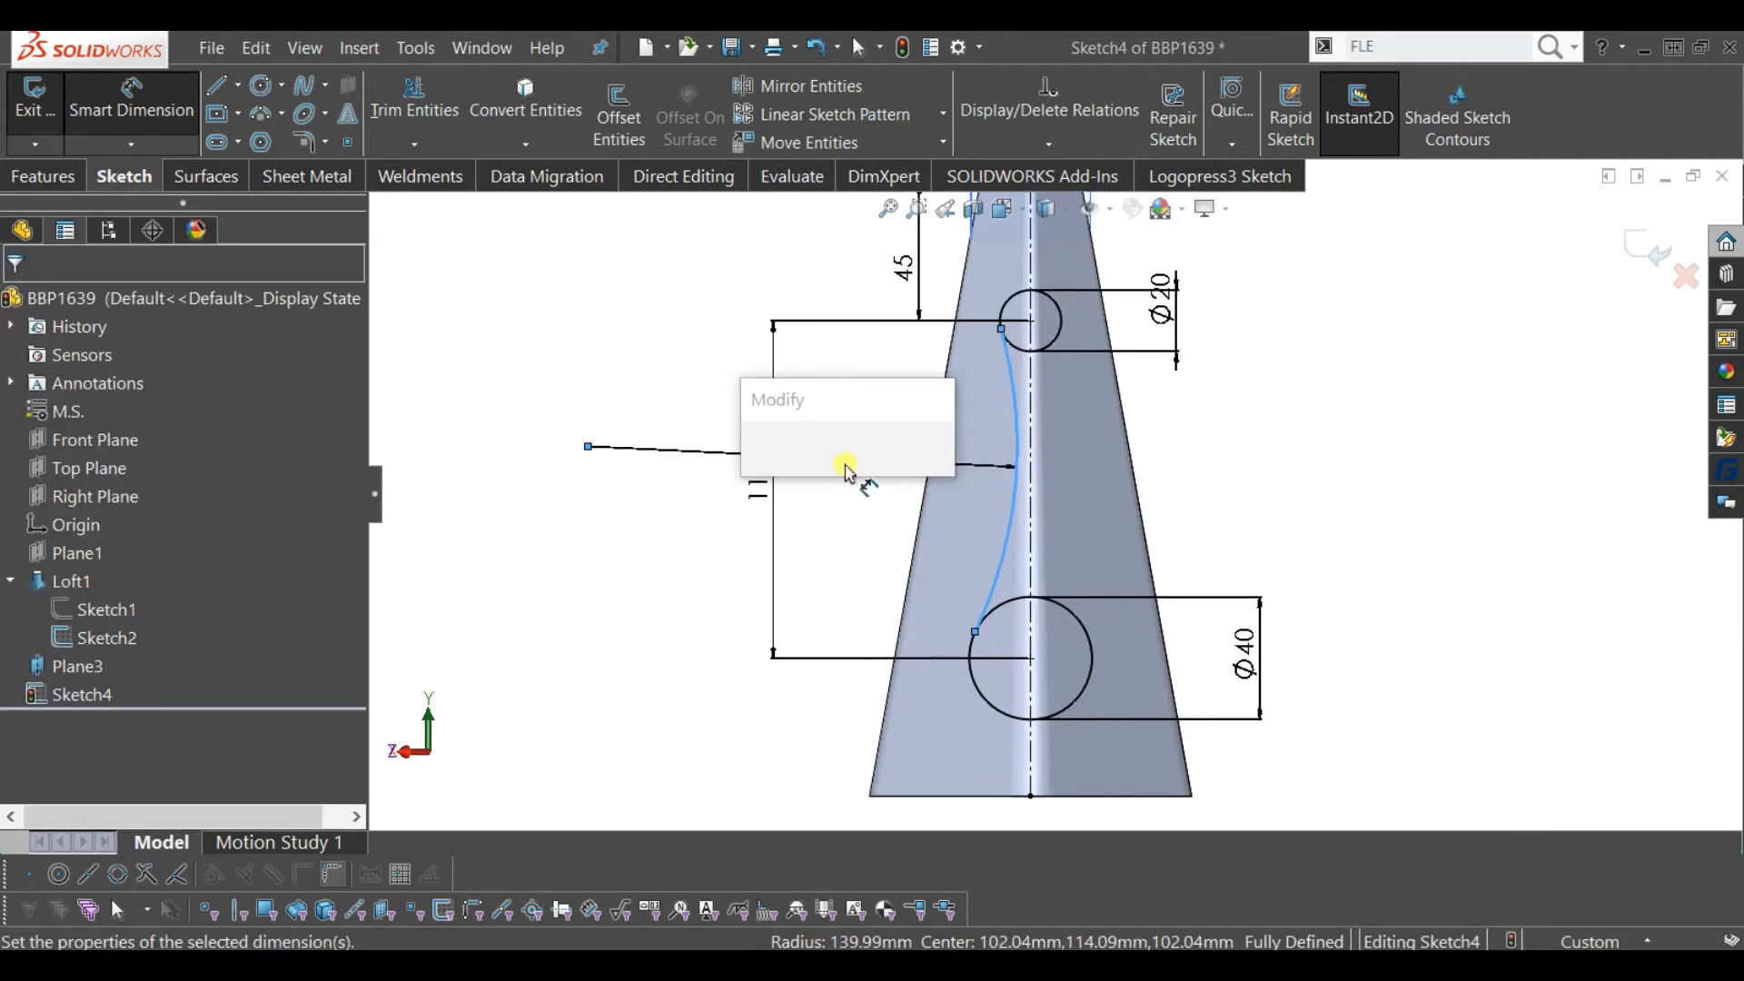
text(160)
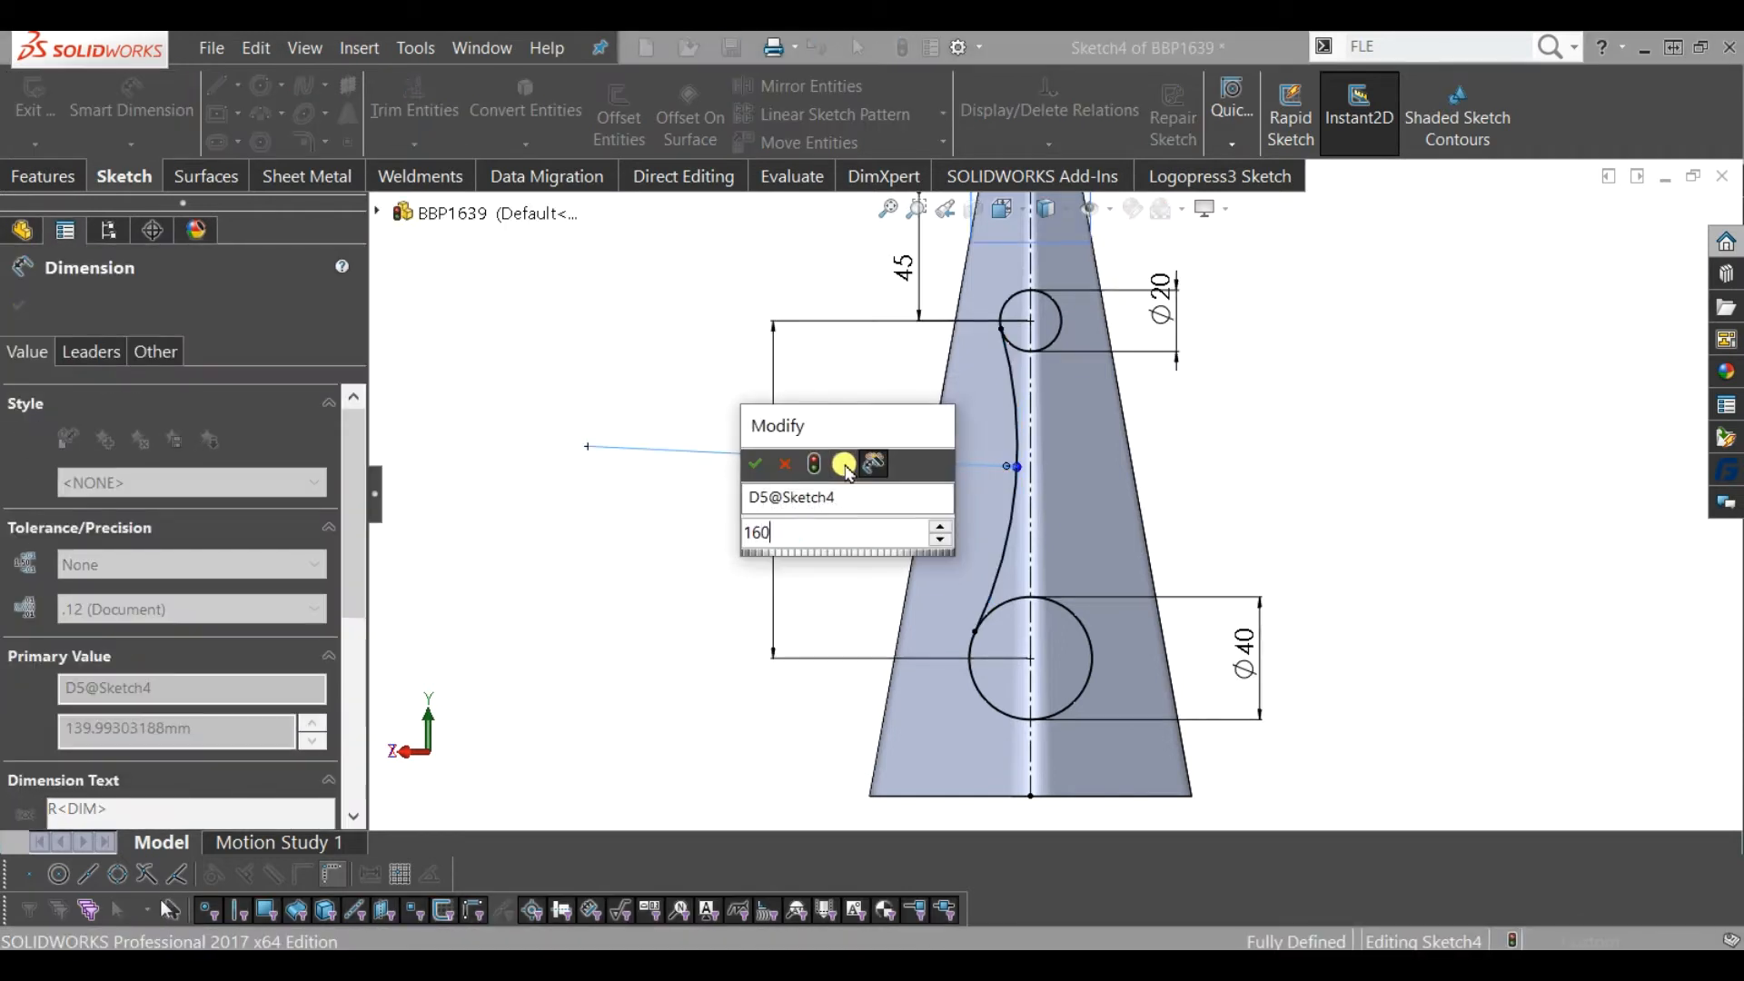
key(Return)
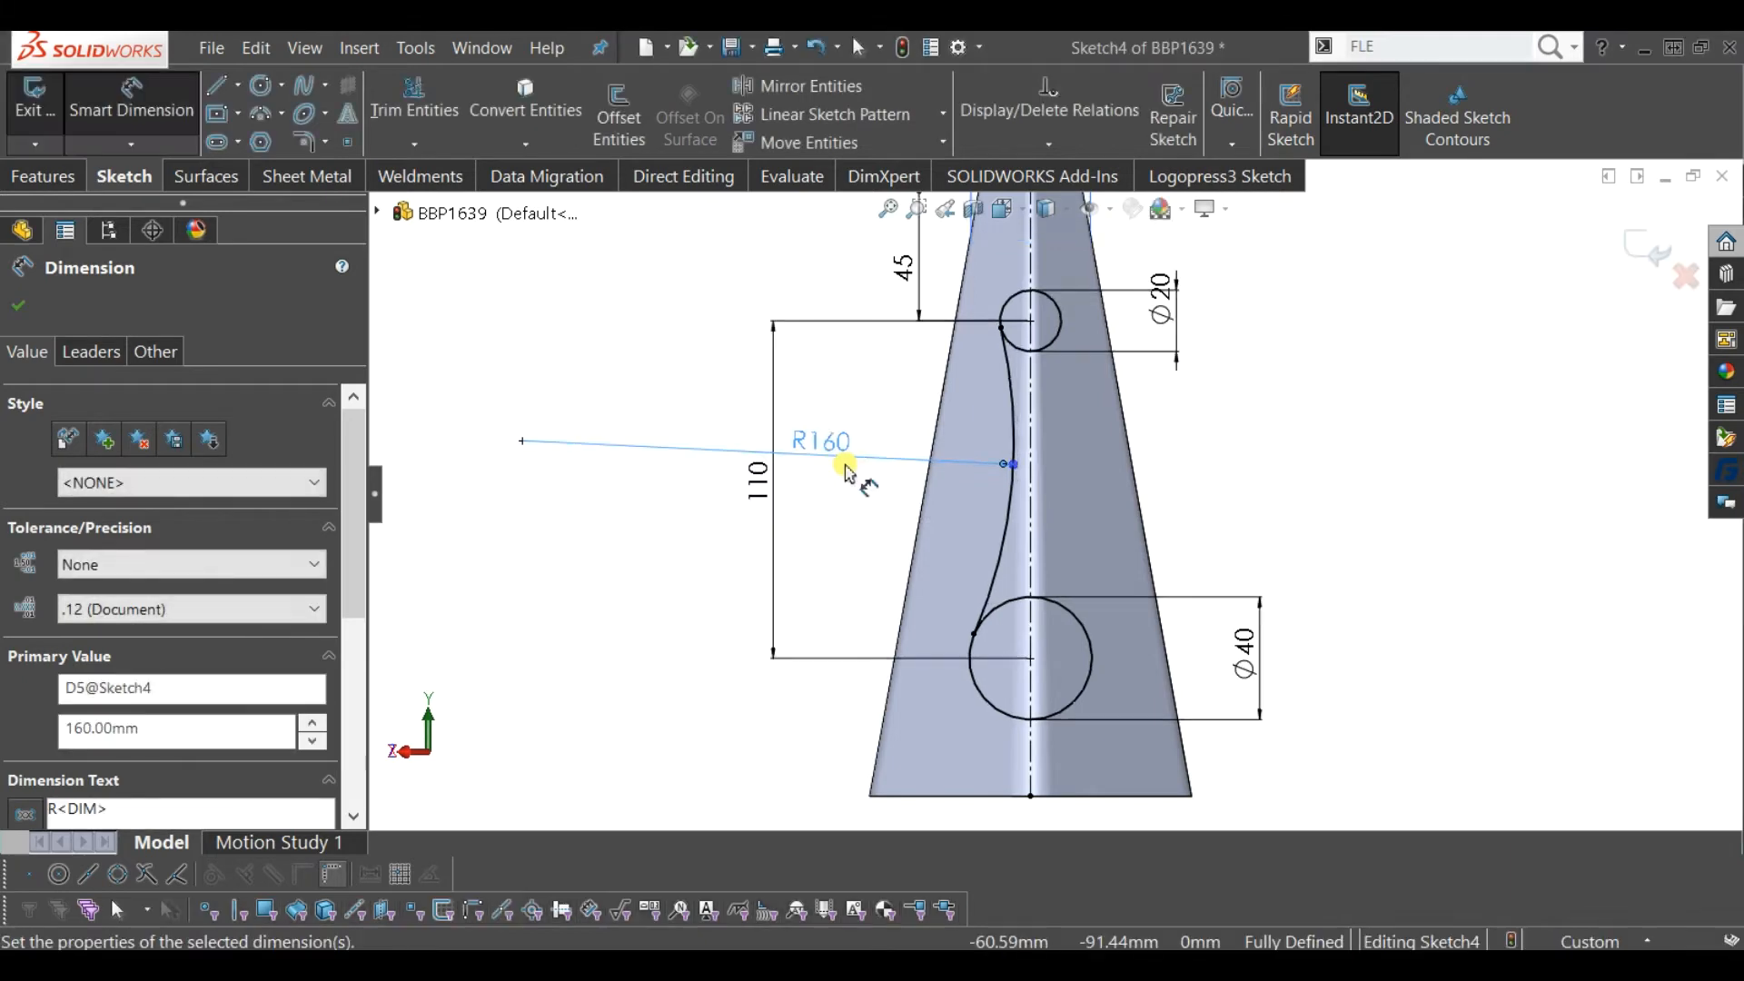
- Set the radius of the tangent arc between the two circles to 200 mm
double_click(834, 449)
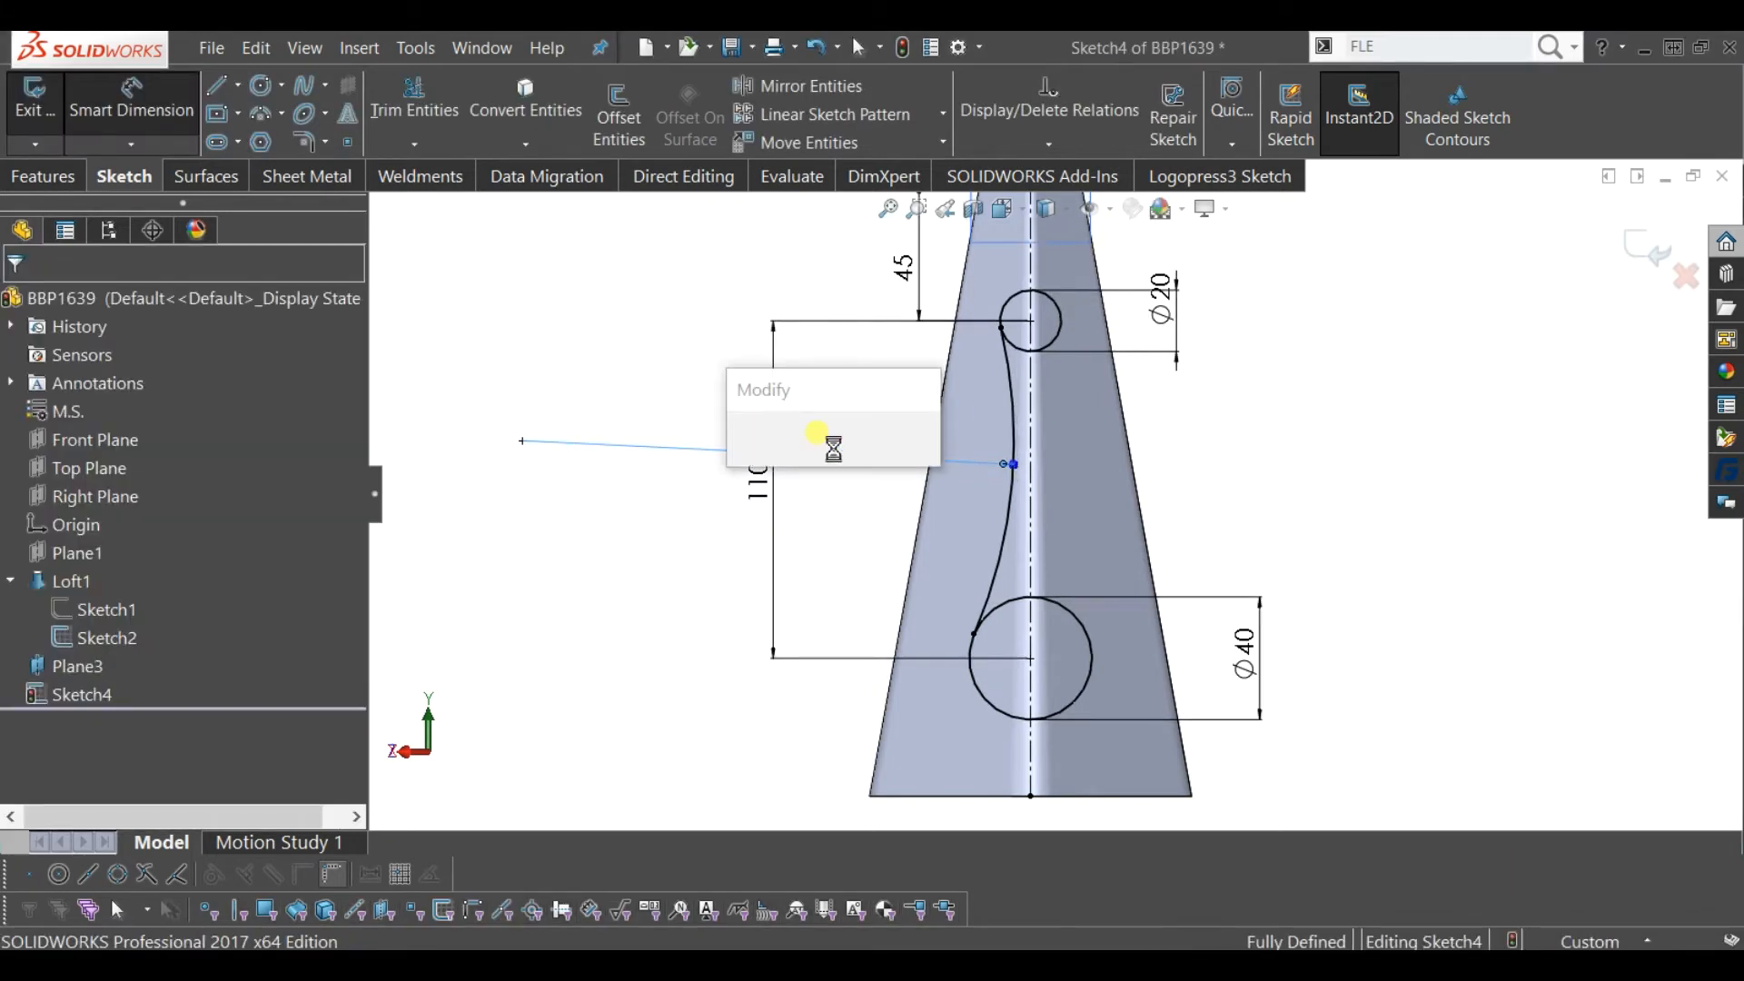
click(832, 454)
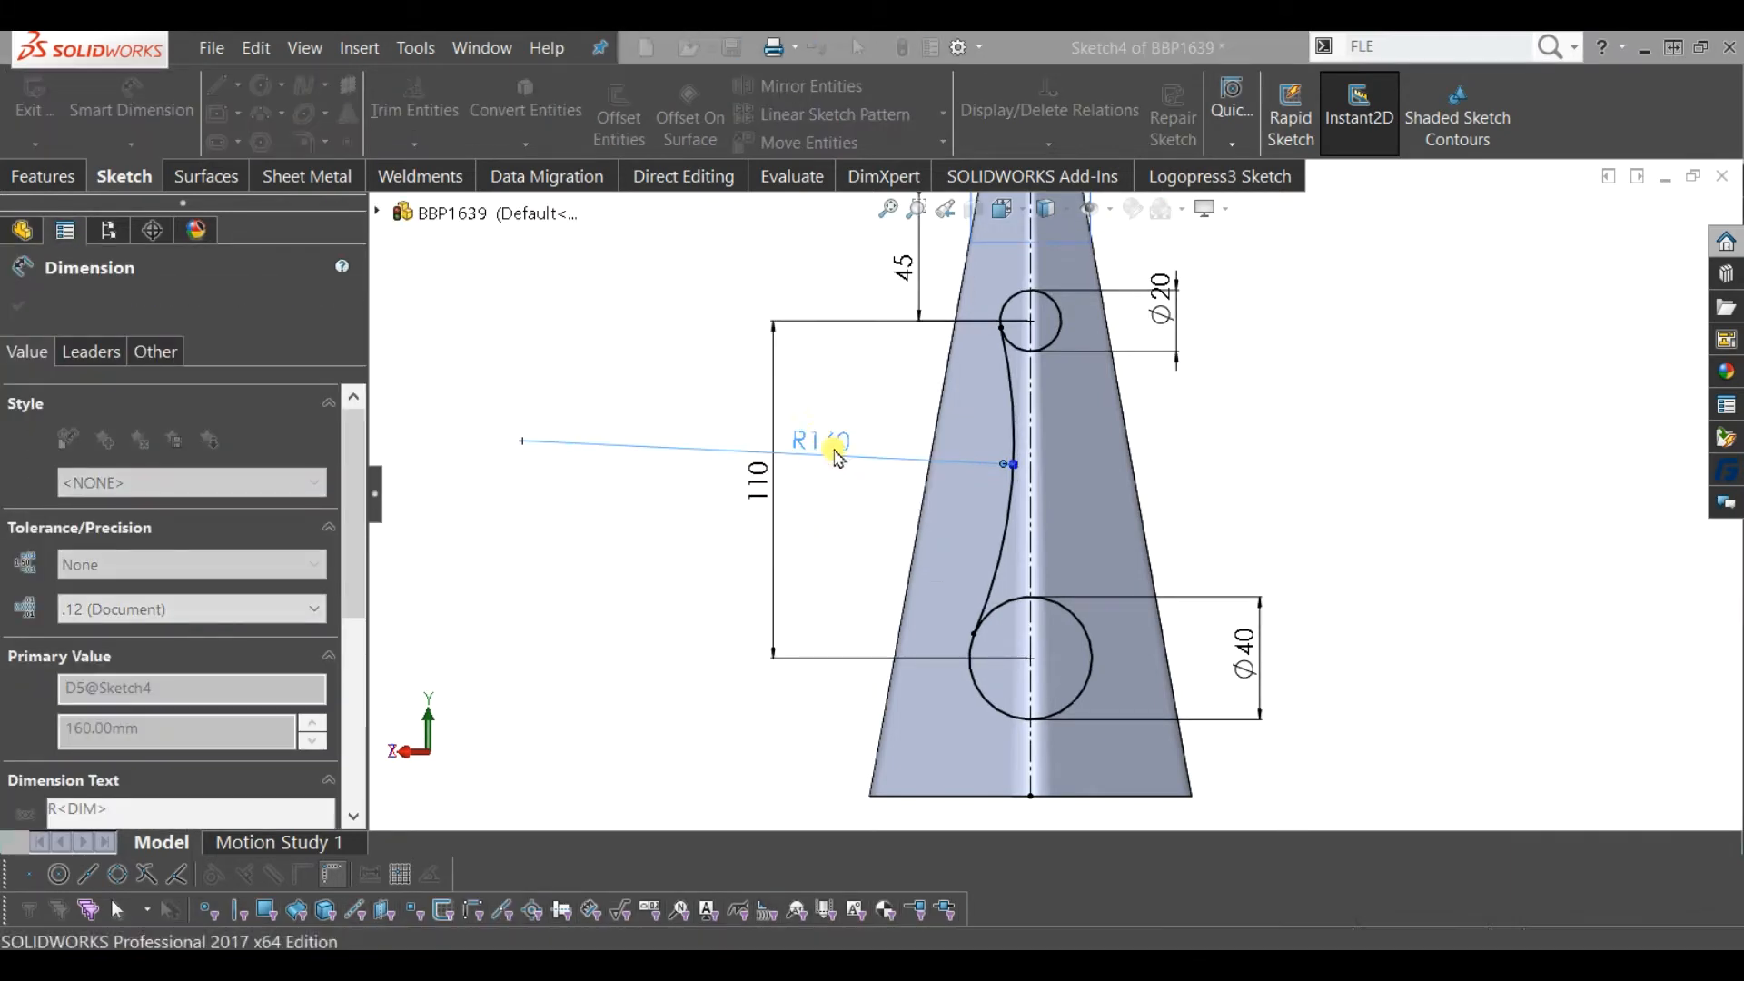
scroll(1136, 381, down, 2)
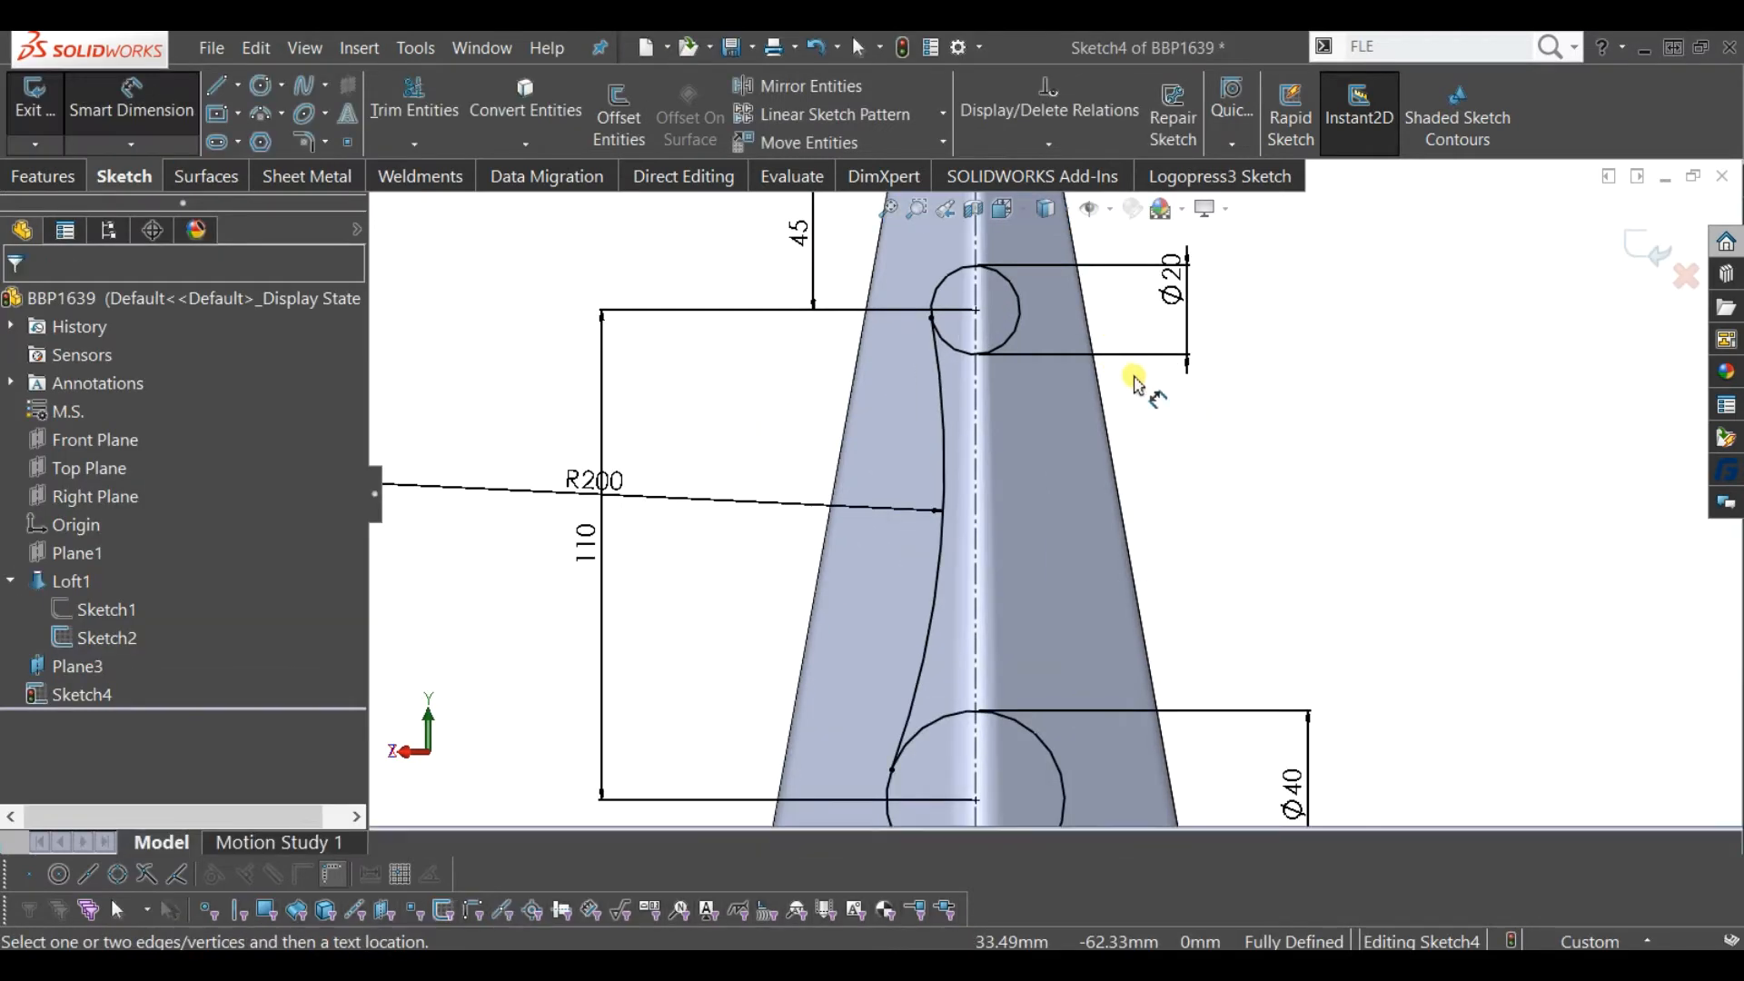
key(Escape)
- Mirror the 200 mm tangent arc about the vertical centerline to the other side of the circles
key(f)
click(821, 87)
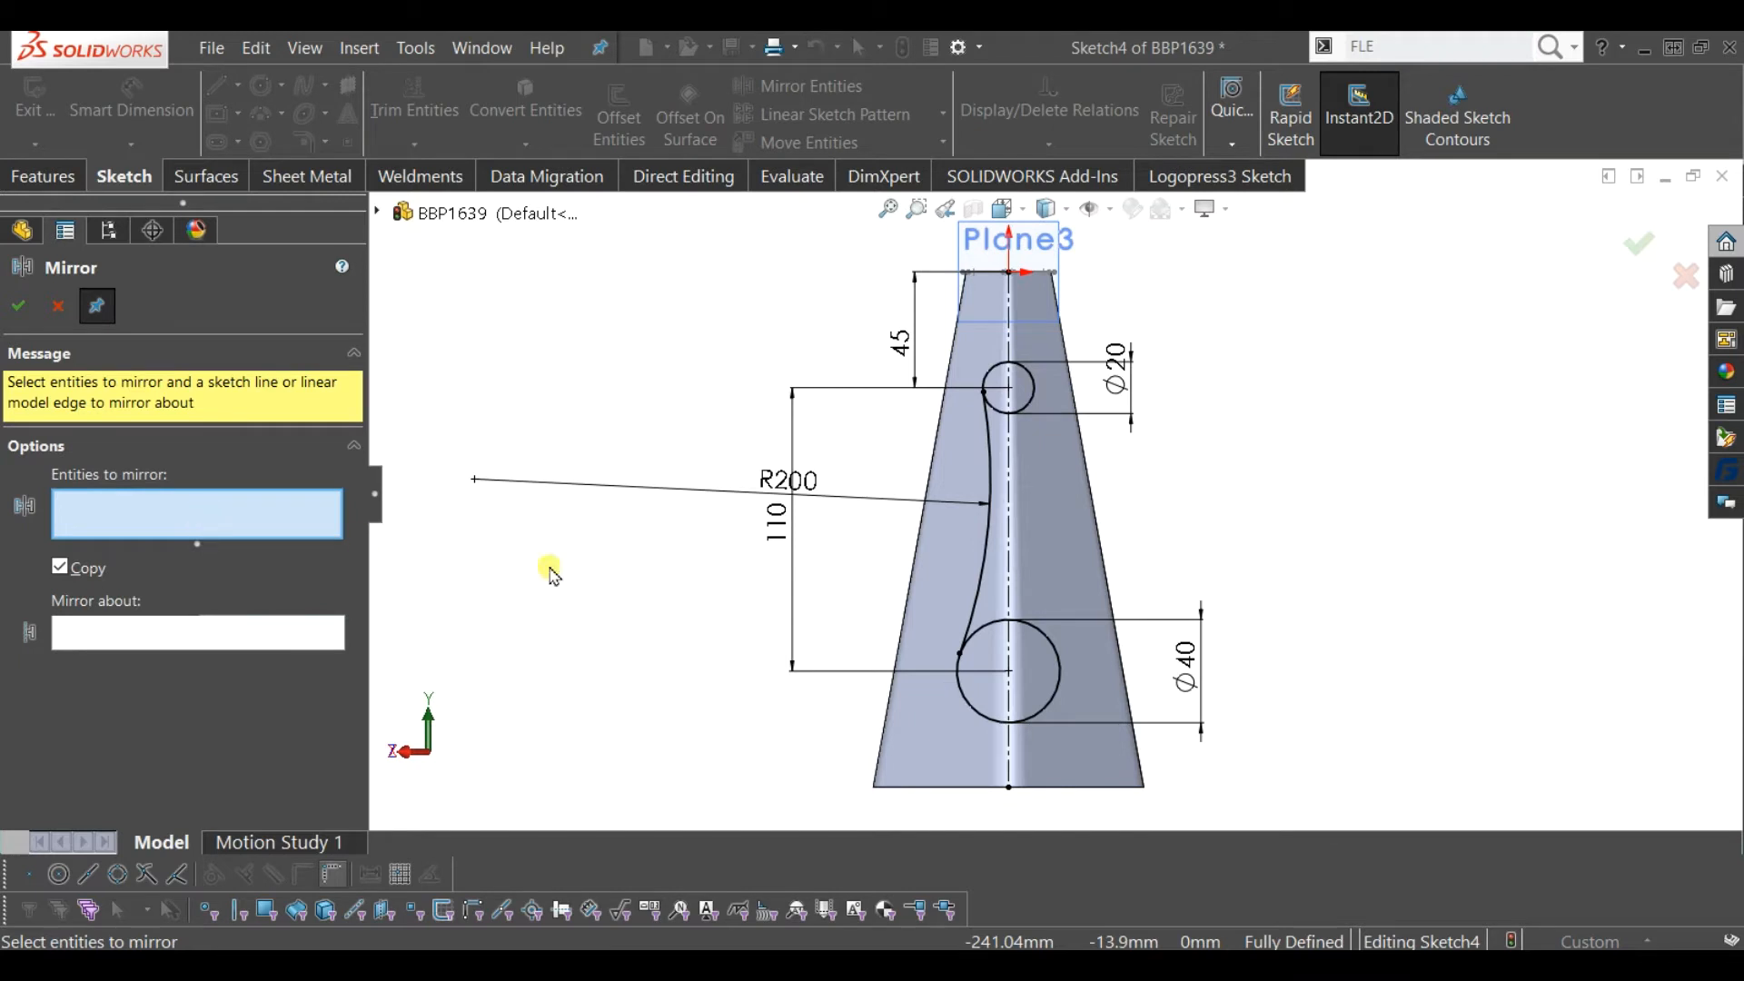
click(982, 584)
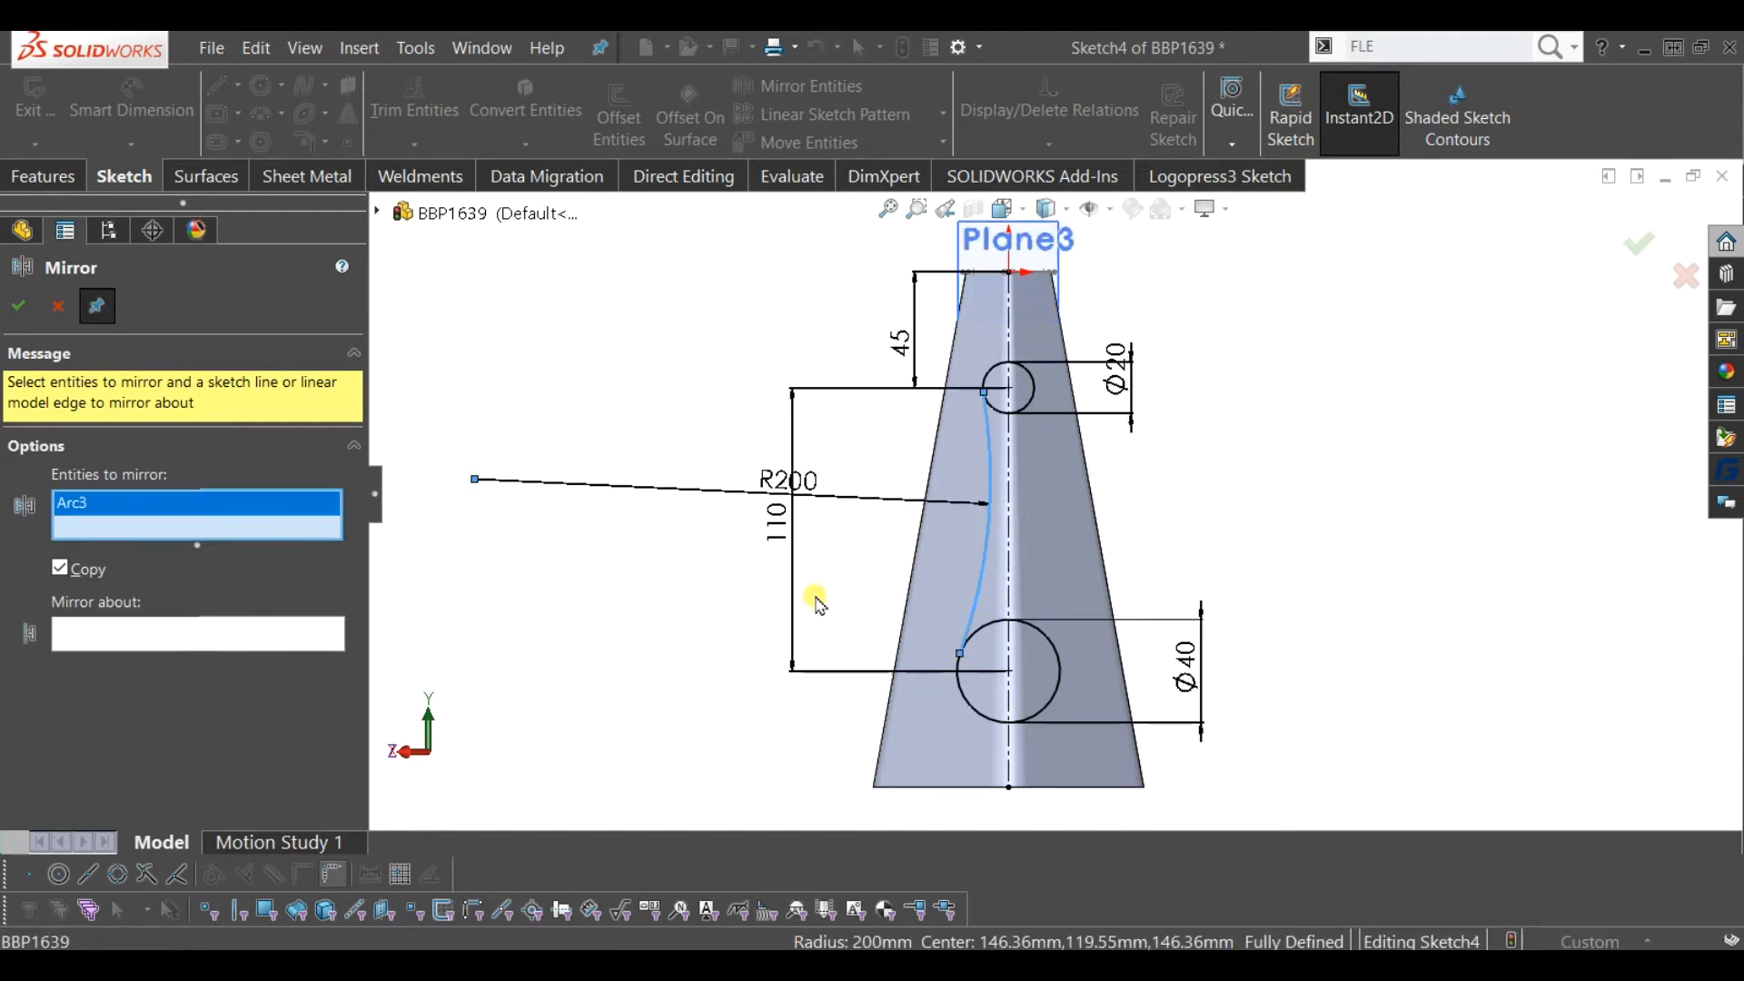
click(223, 652)
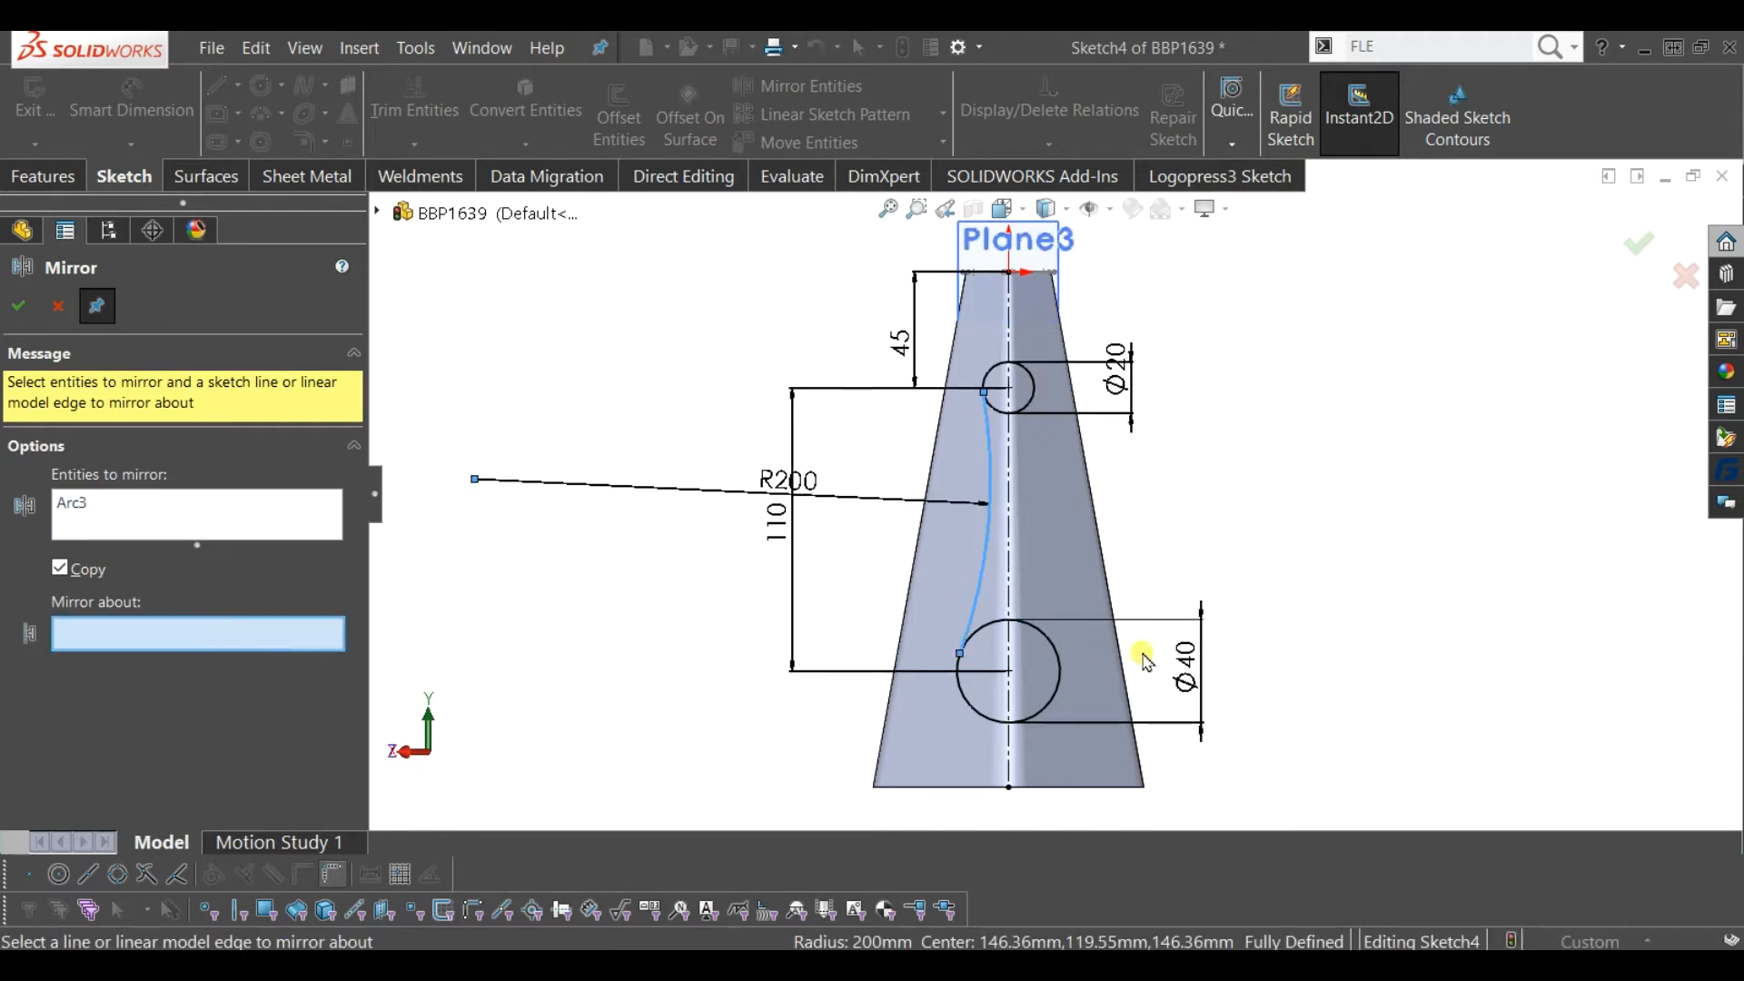
click(1008, 607)
click(19, 306)
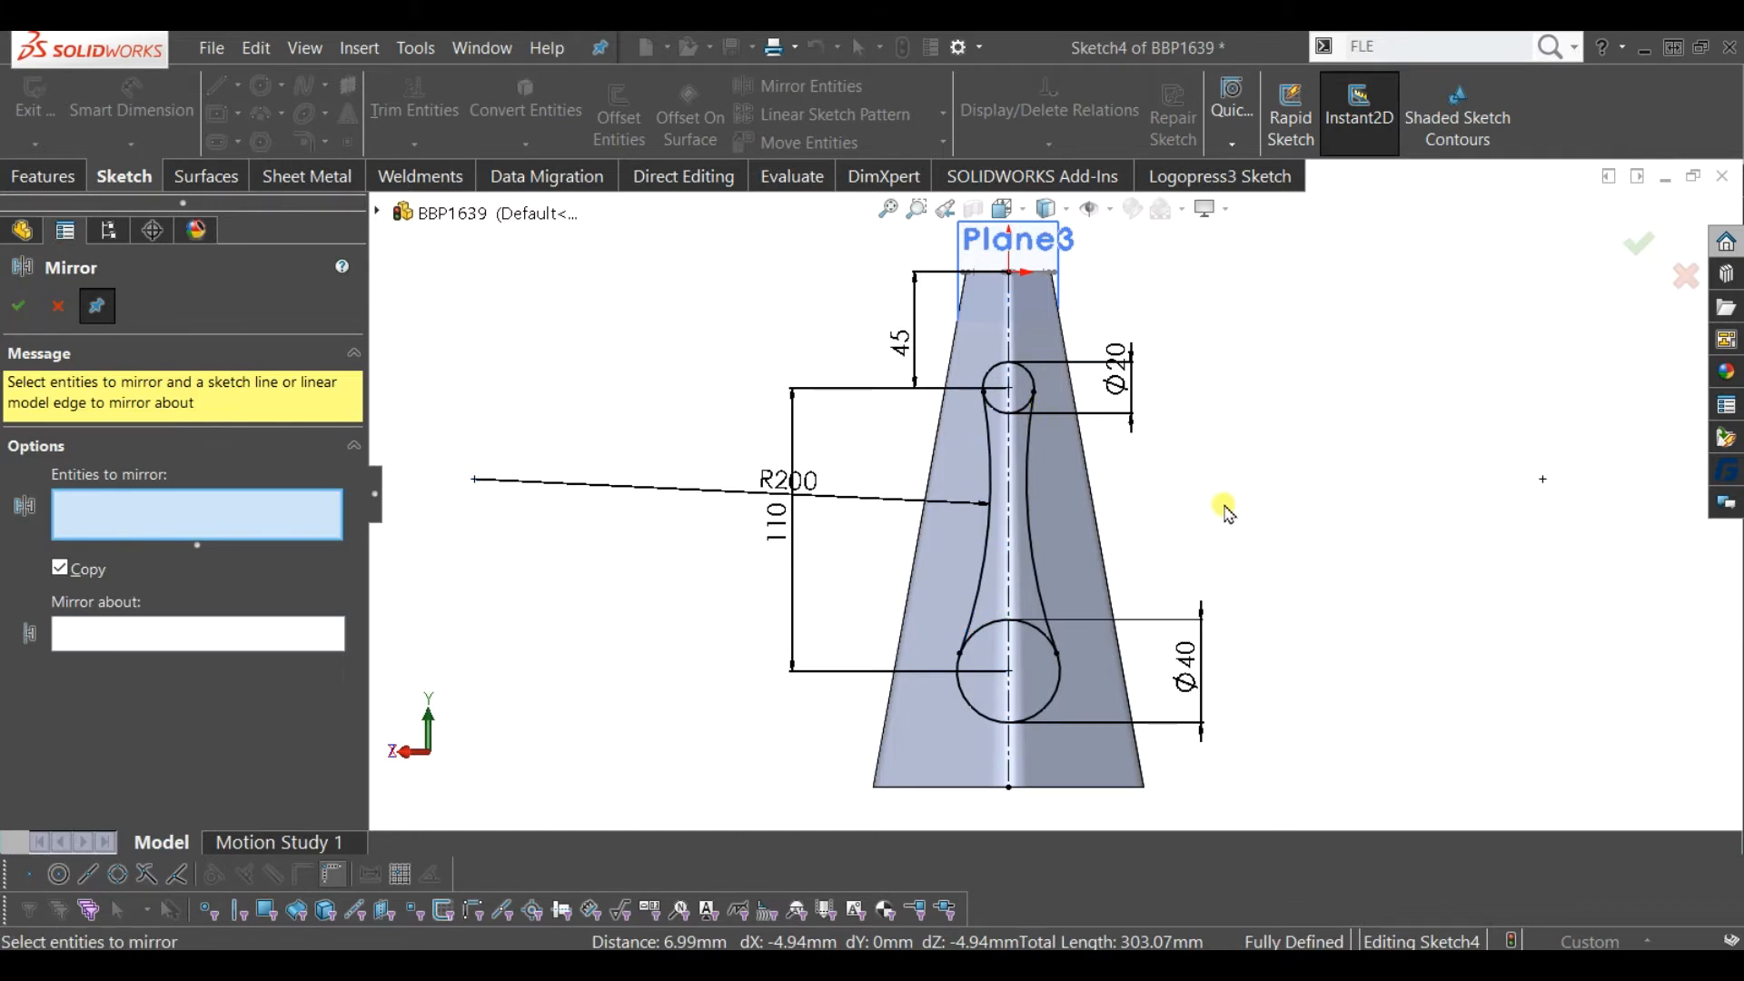
click(30, 309)
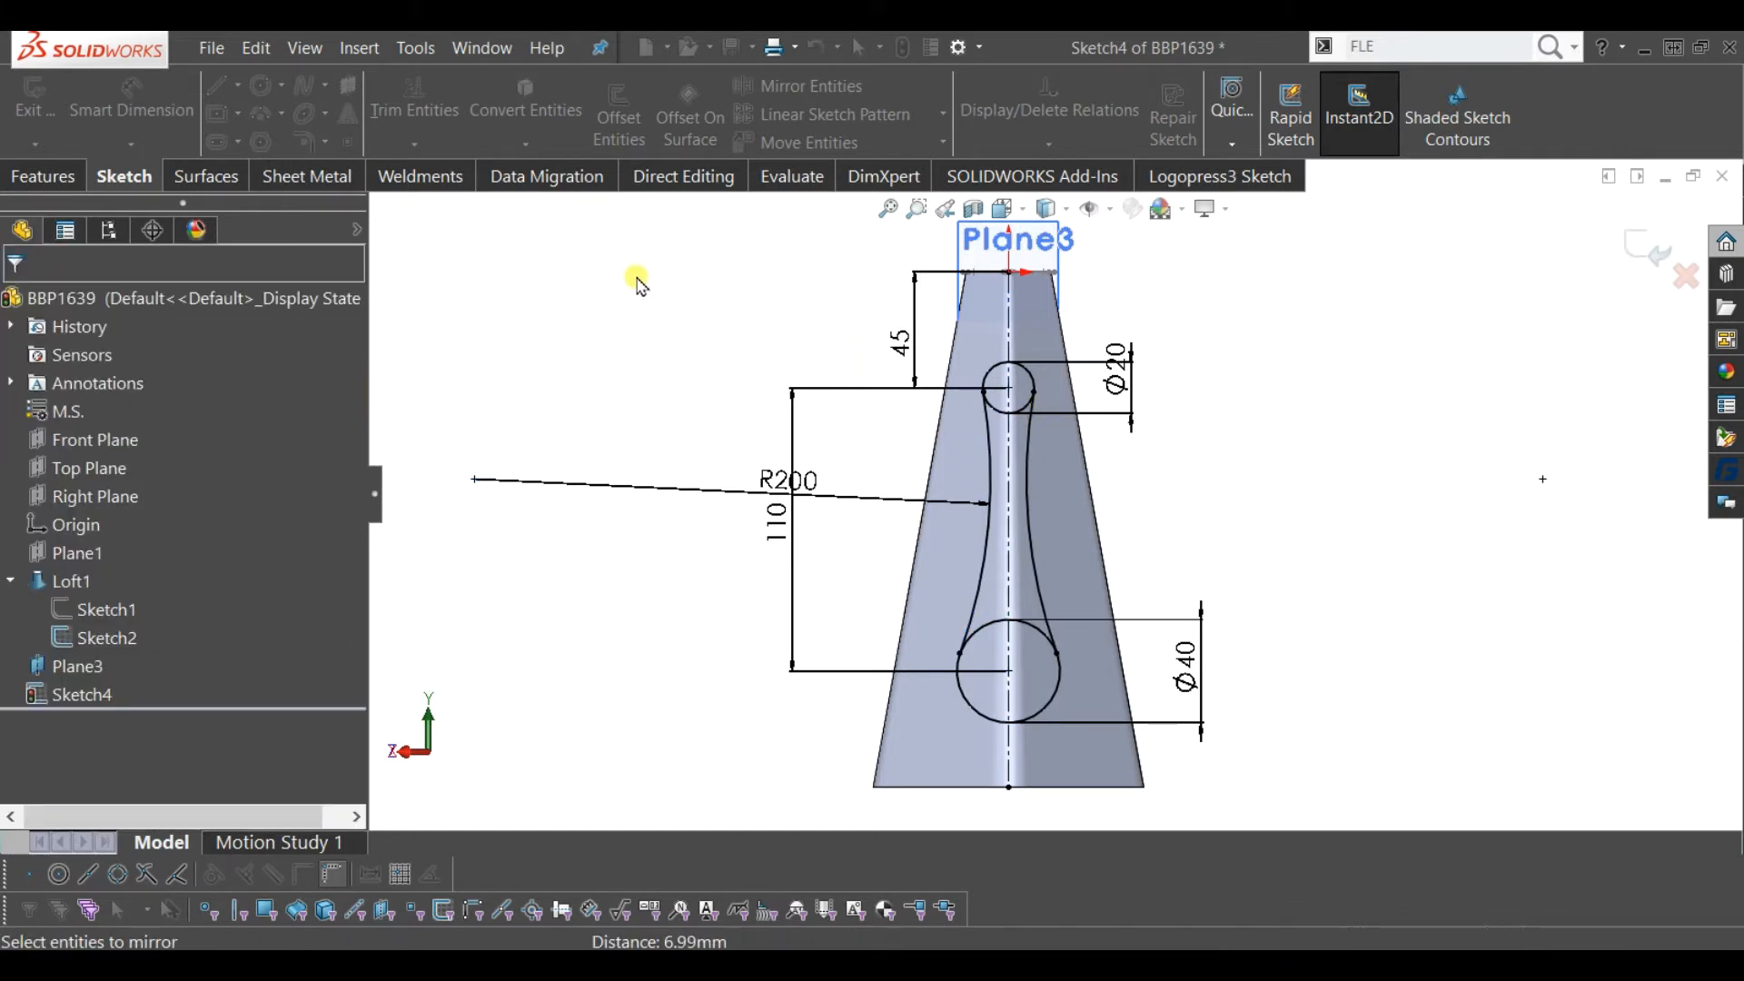
- Trim away the portions of the 20 mm and 40 mm circles inside the profile and exit the sketch
click(415, 102)
scroll(1012, 397, down, 5)
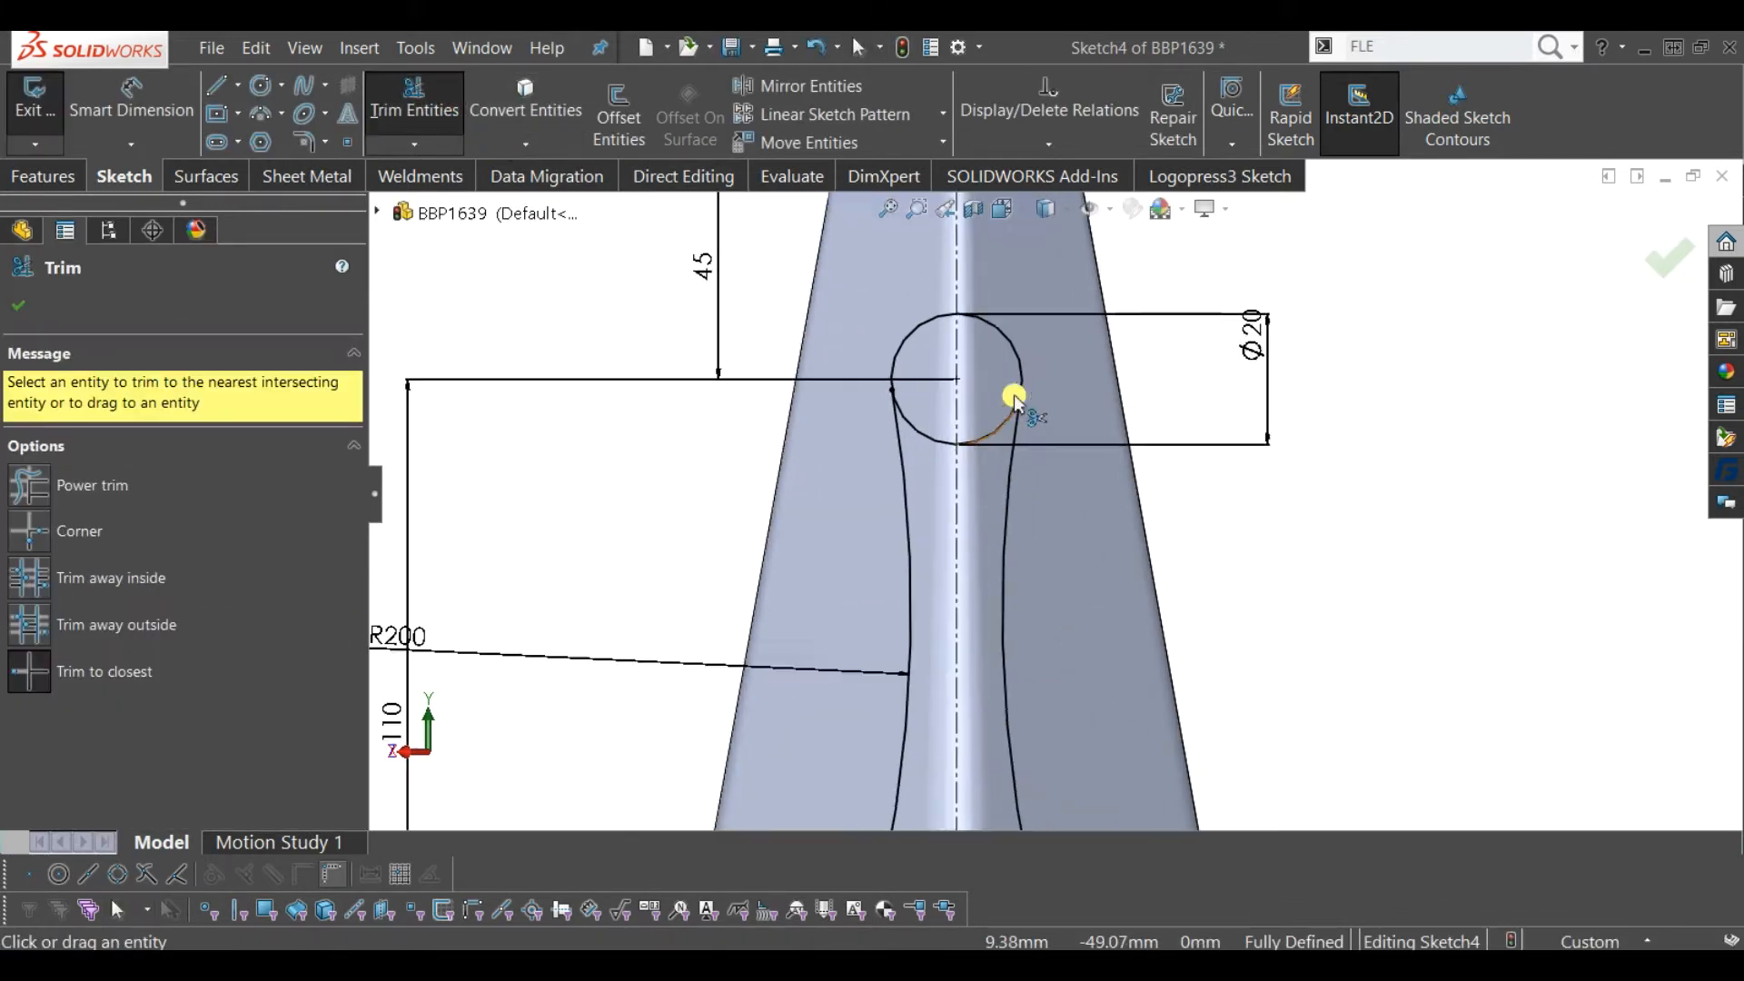
click(880, 459)
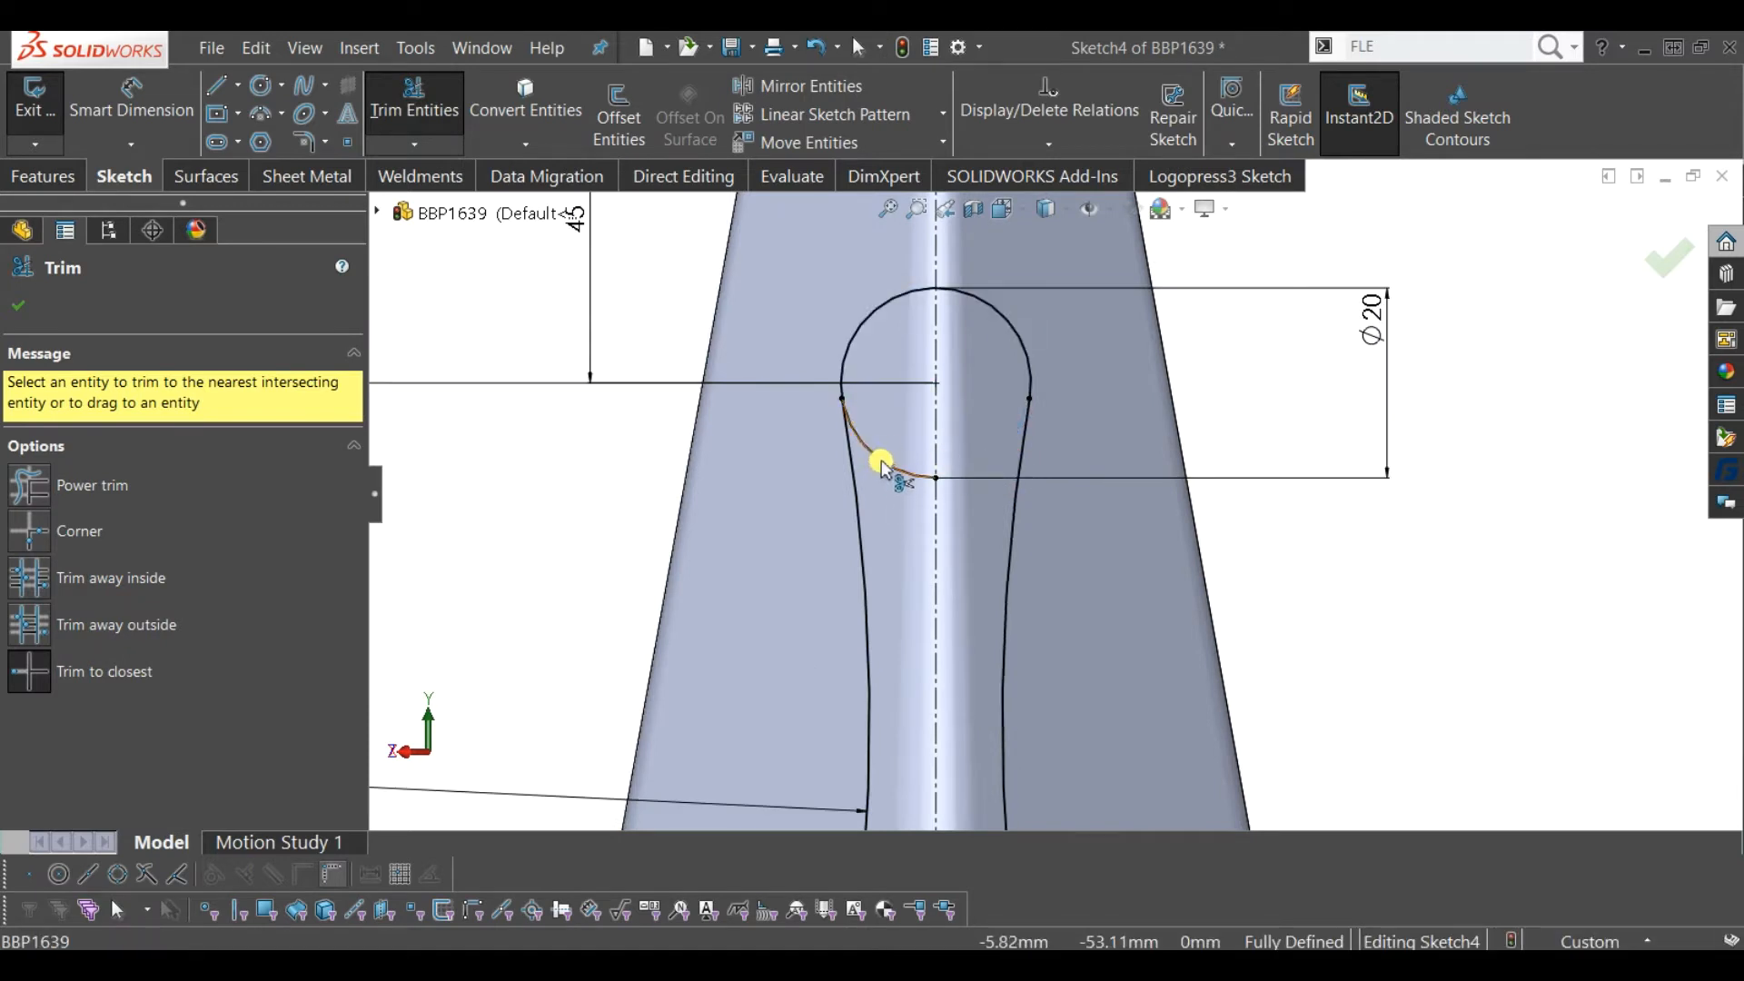
scroll(1008, 670, up, 4)
scroll(1032, 642, down, 4)
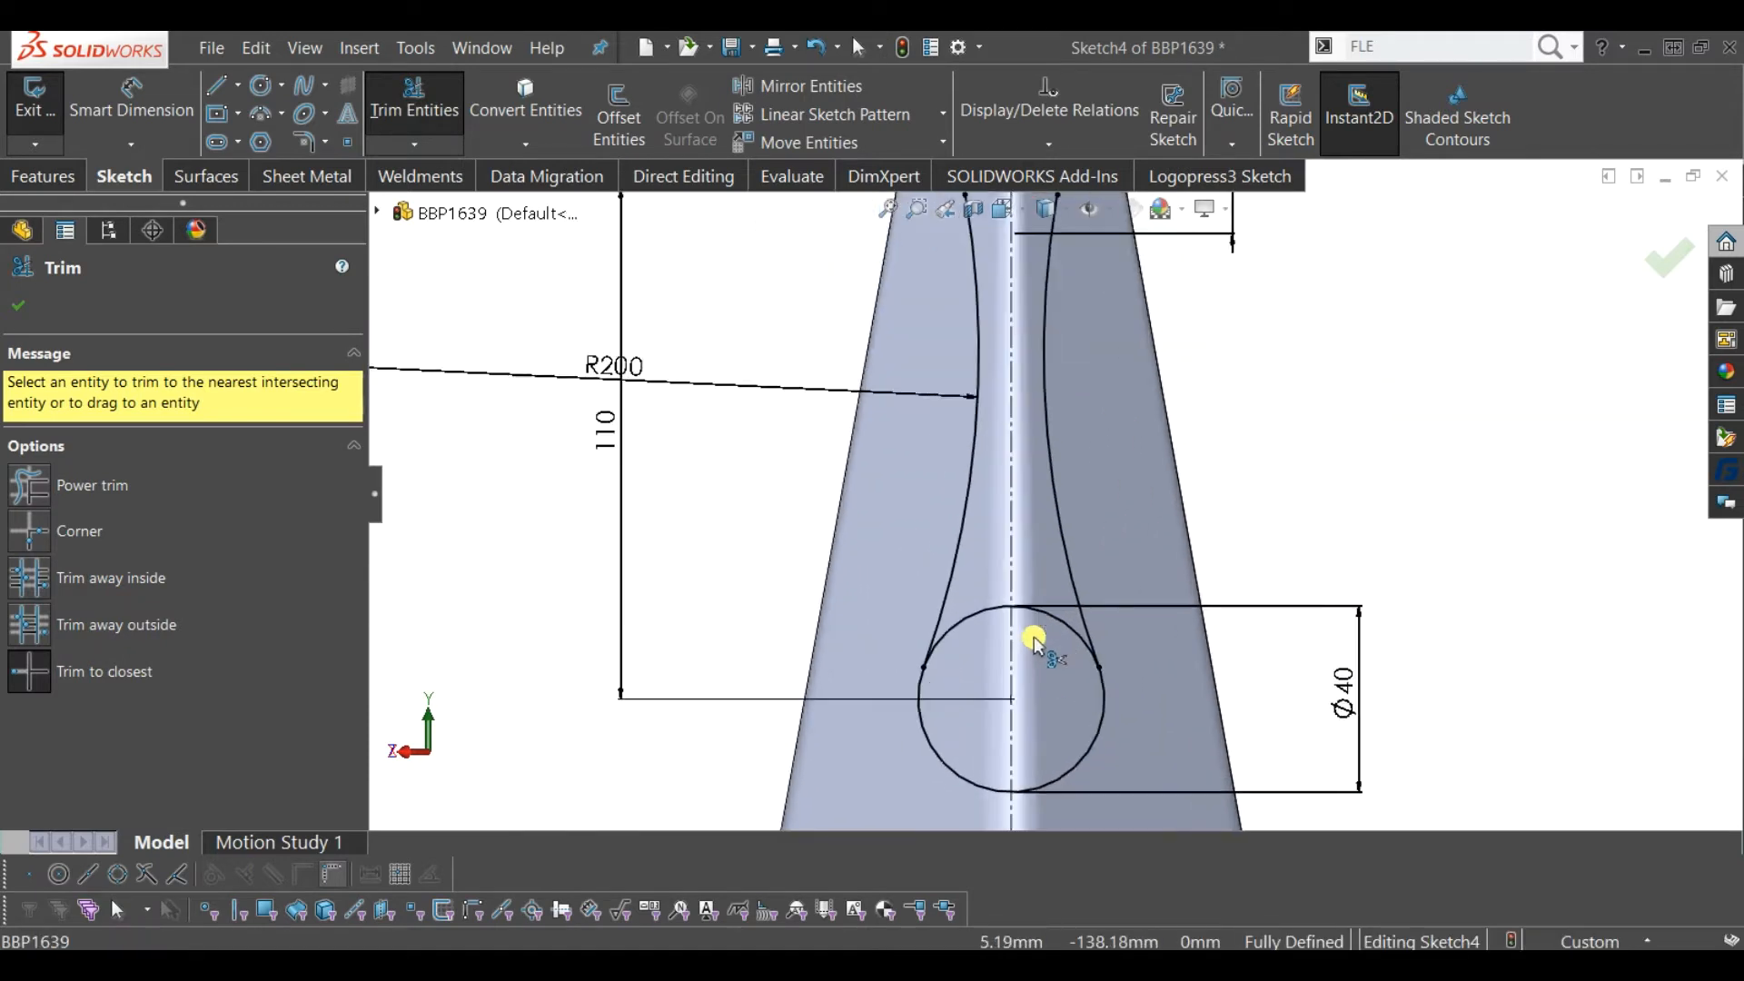
click(1065, 642)
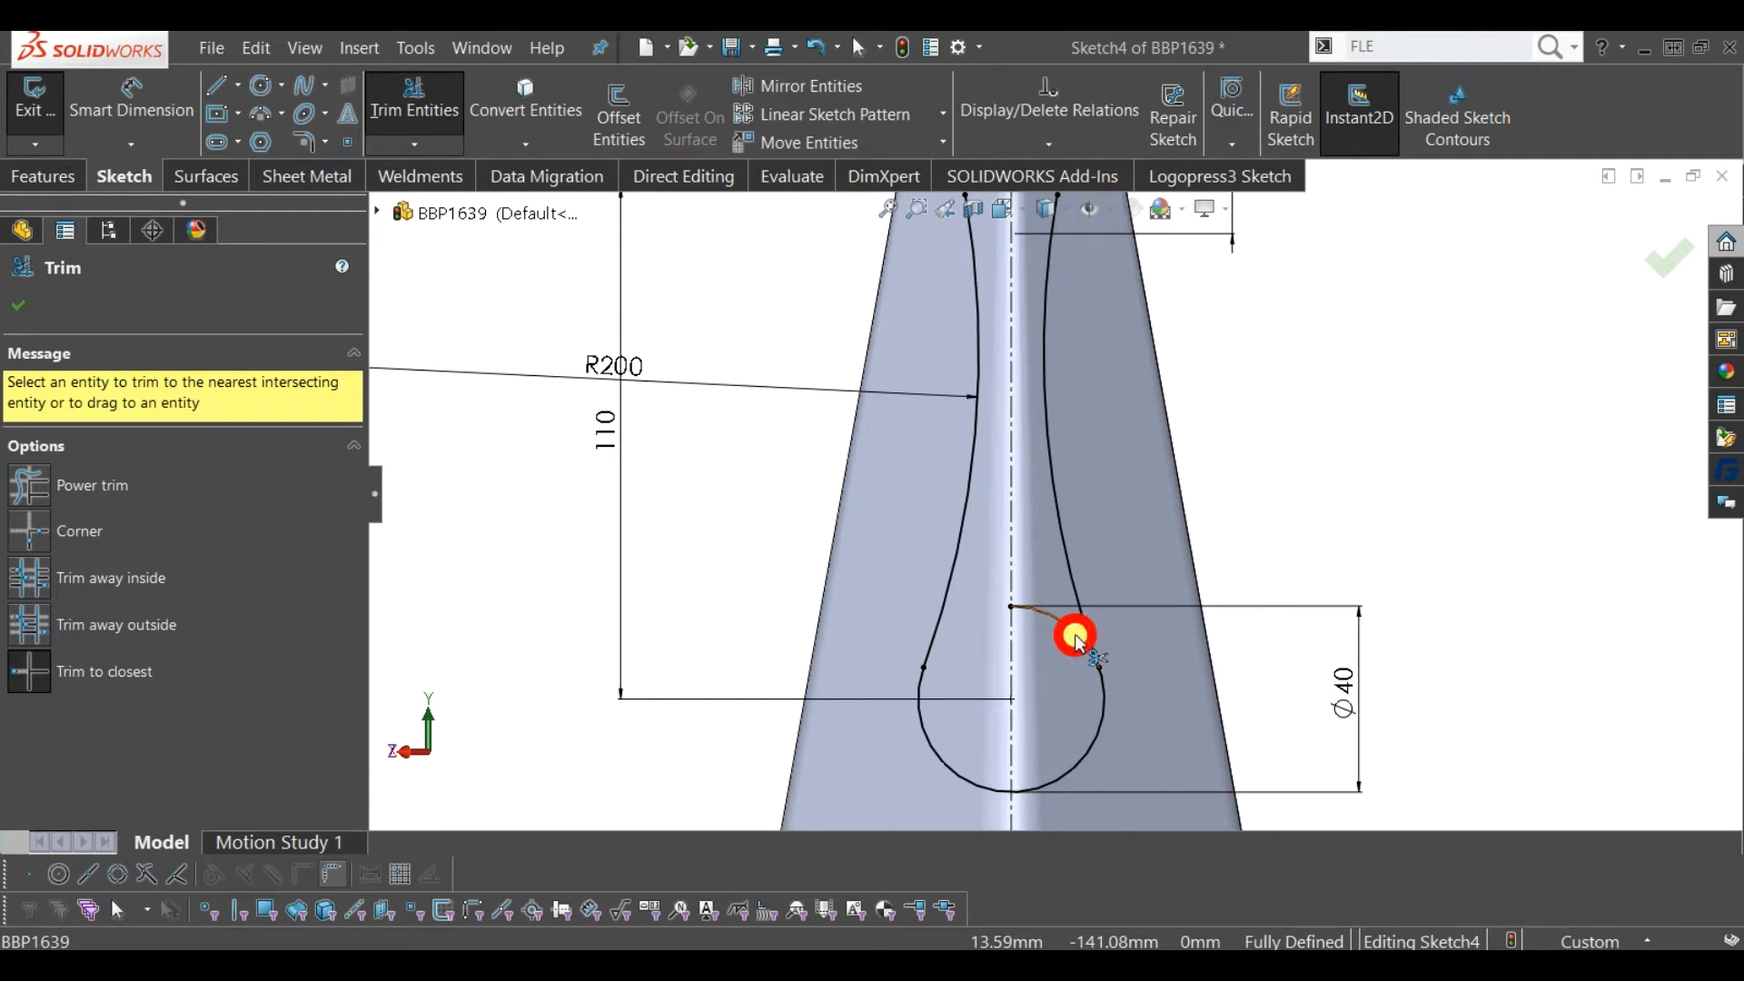
scroll(1199, 727, up, 5)
scroll(1126, 454, down, 3)
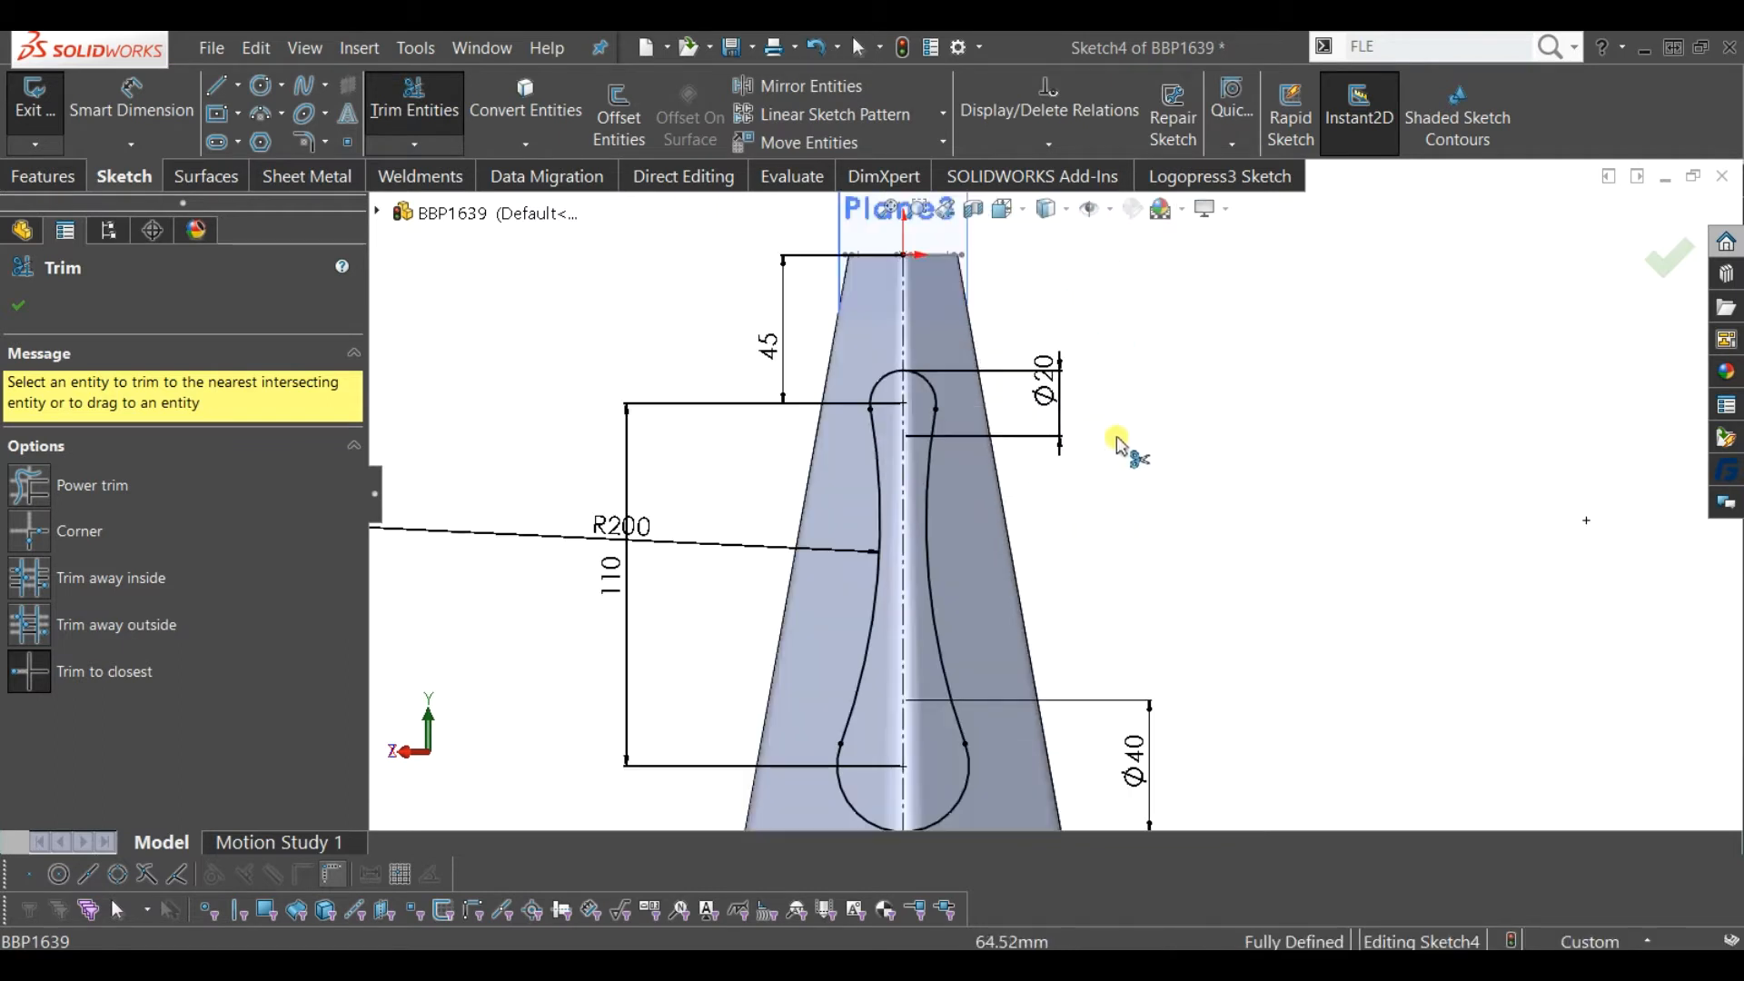
scroll(1163, 517, up, 1)
scroll(1170, 516, up, 1)
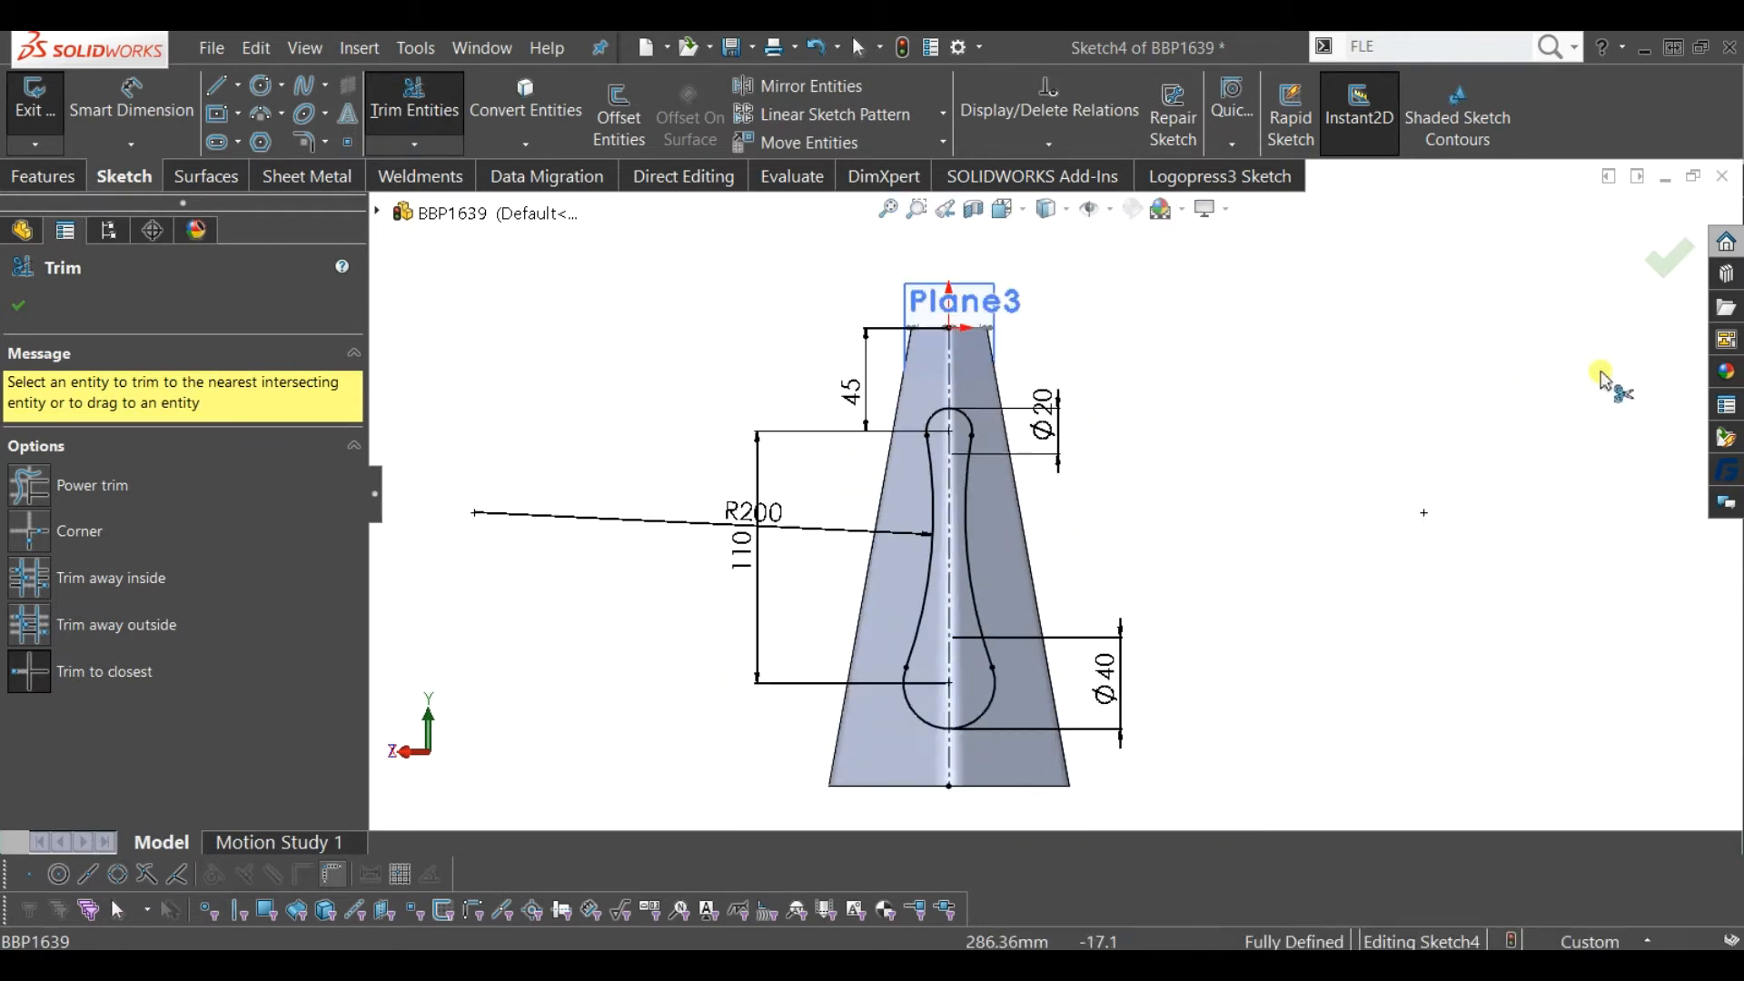
click(1667, 259)
click(1635, 264)
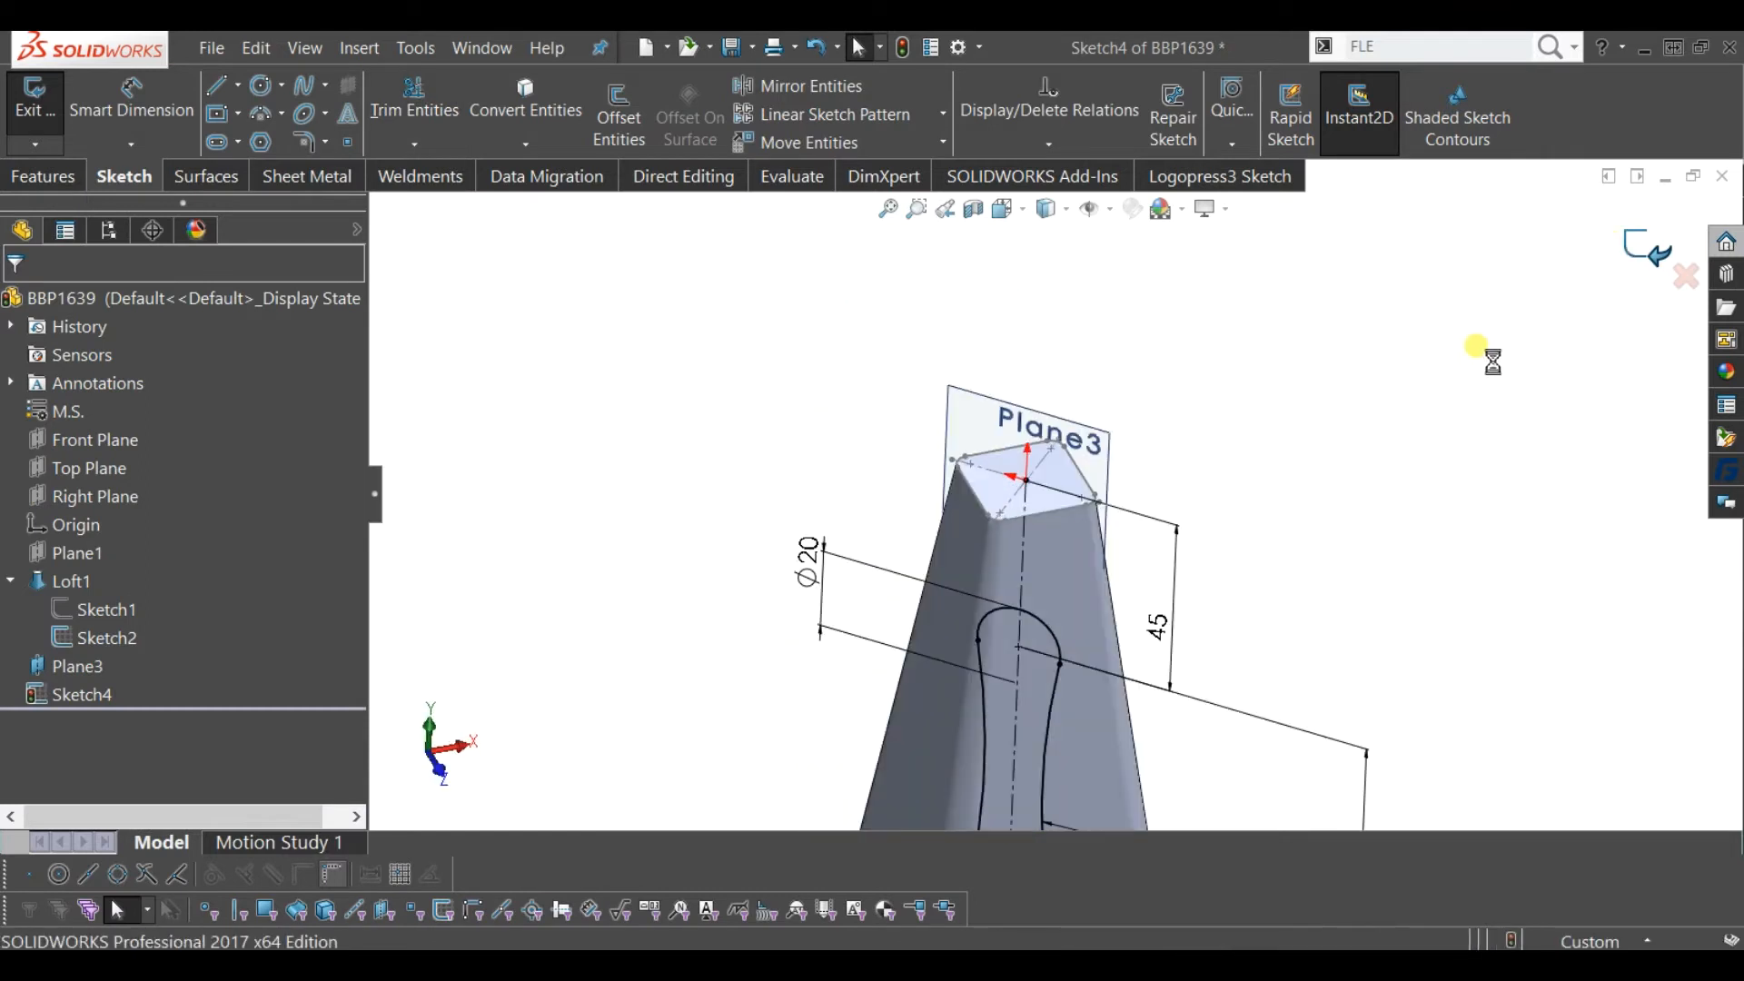
- Create a projection split line from the profile sketch onto the loft's side face, in a single direction
scroll(1186, 667, up, 3)
mouse_move(1176, 677)
middle_down()
mouse_move(1087, 578)
mouse_move(1138, 621)
mouse_move(1119, 527)
middle_up()
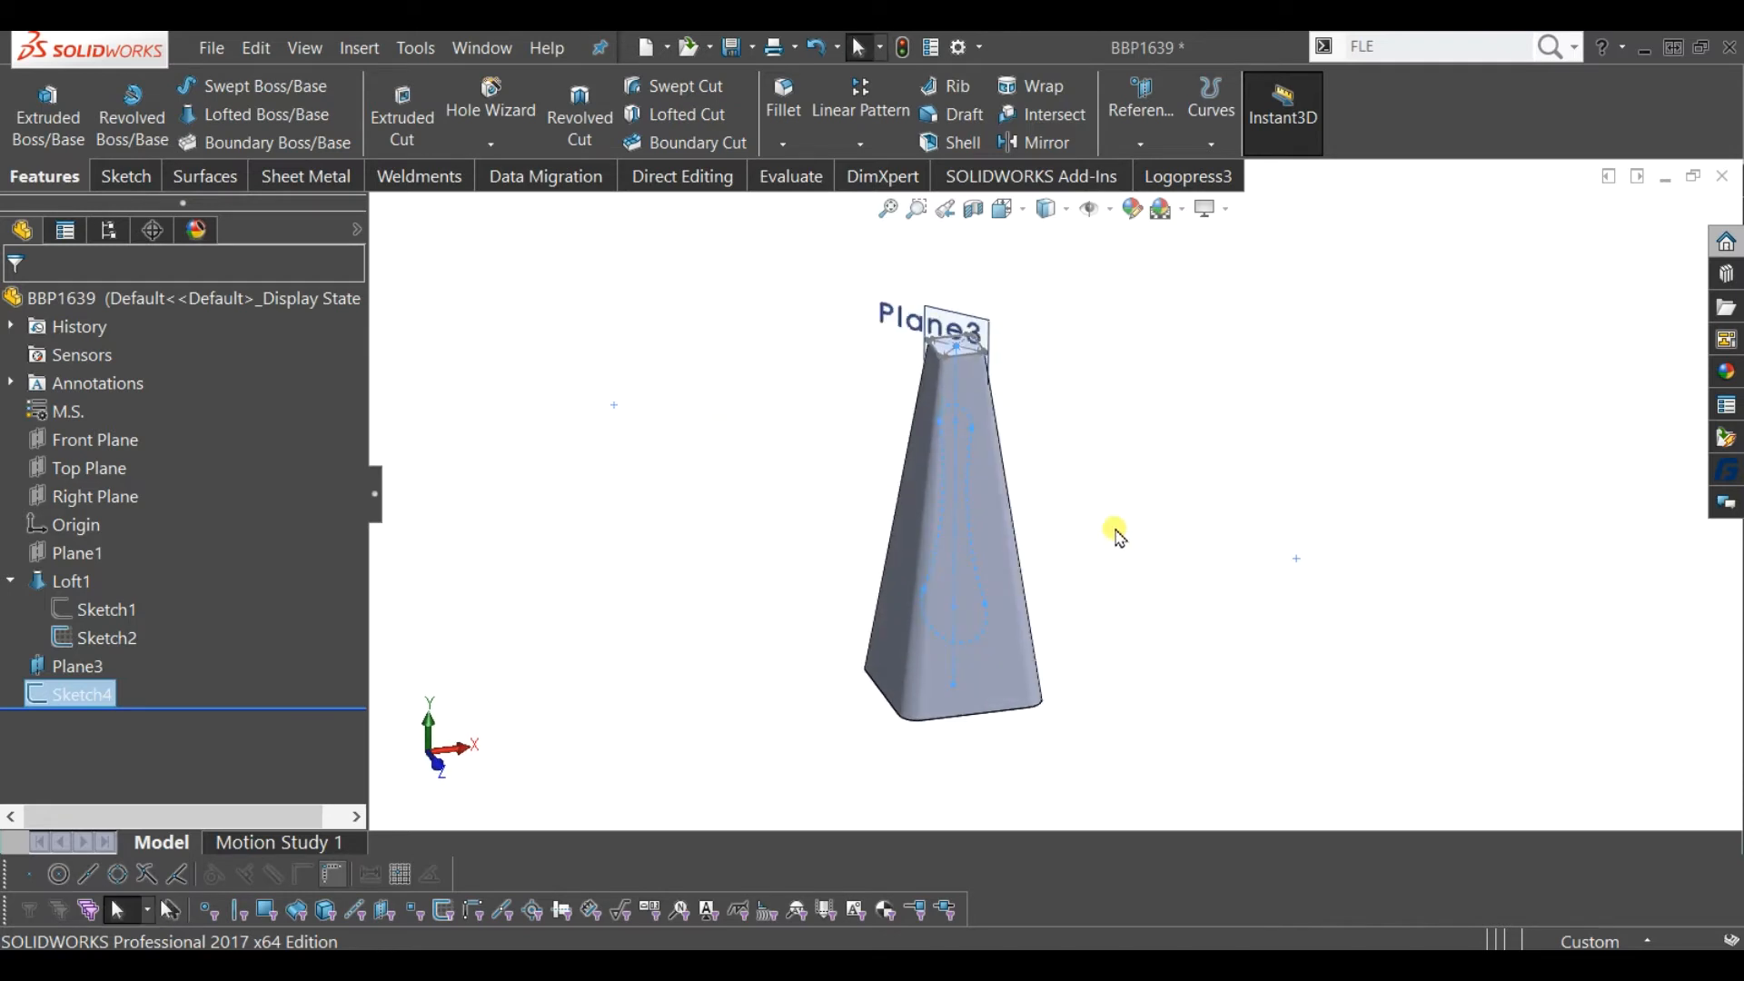
scroll(1124, 528, down, 2)
click(1212, 143)
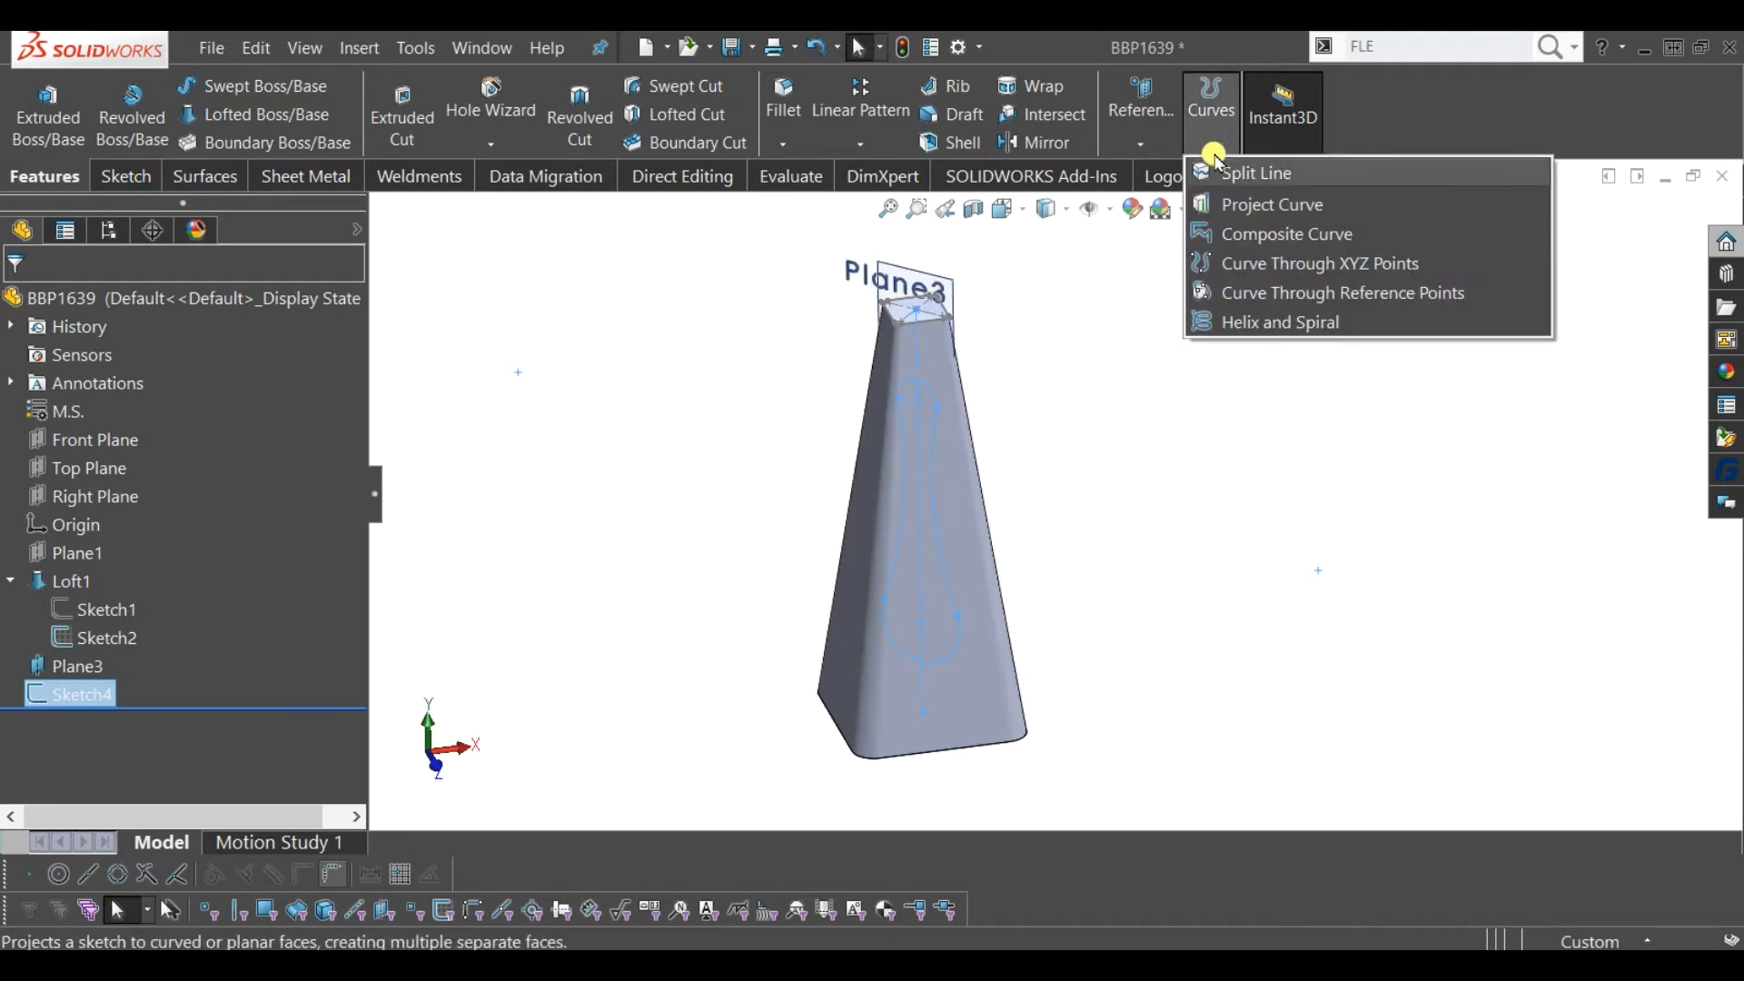
click(1257, 174)
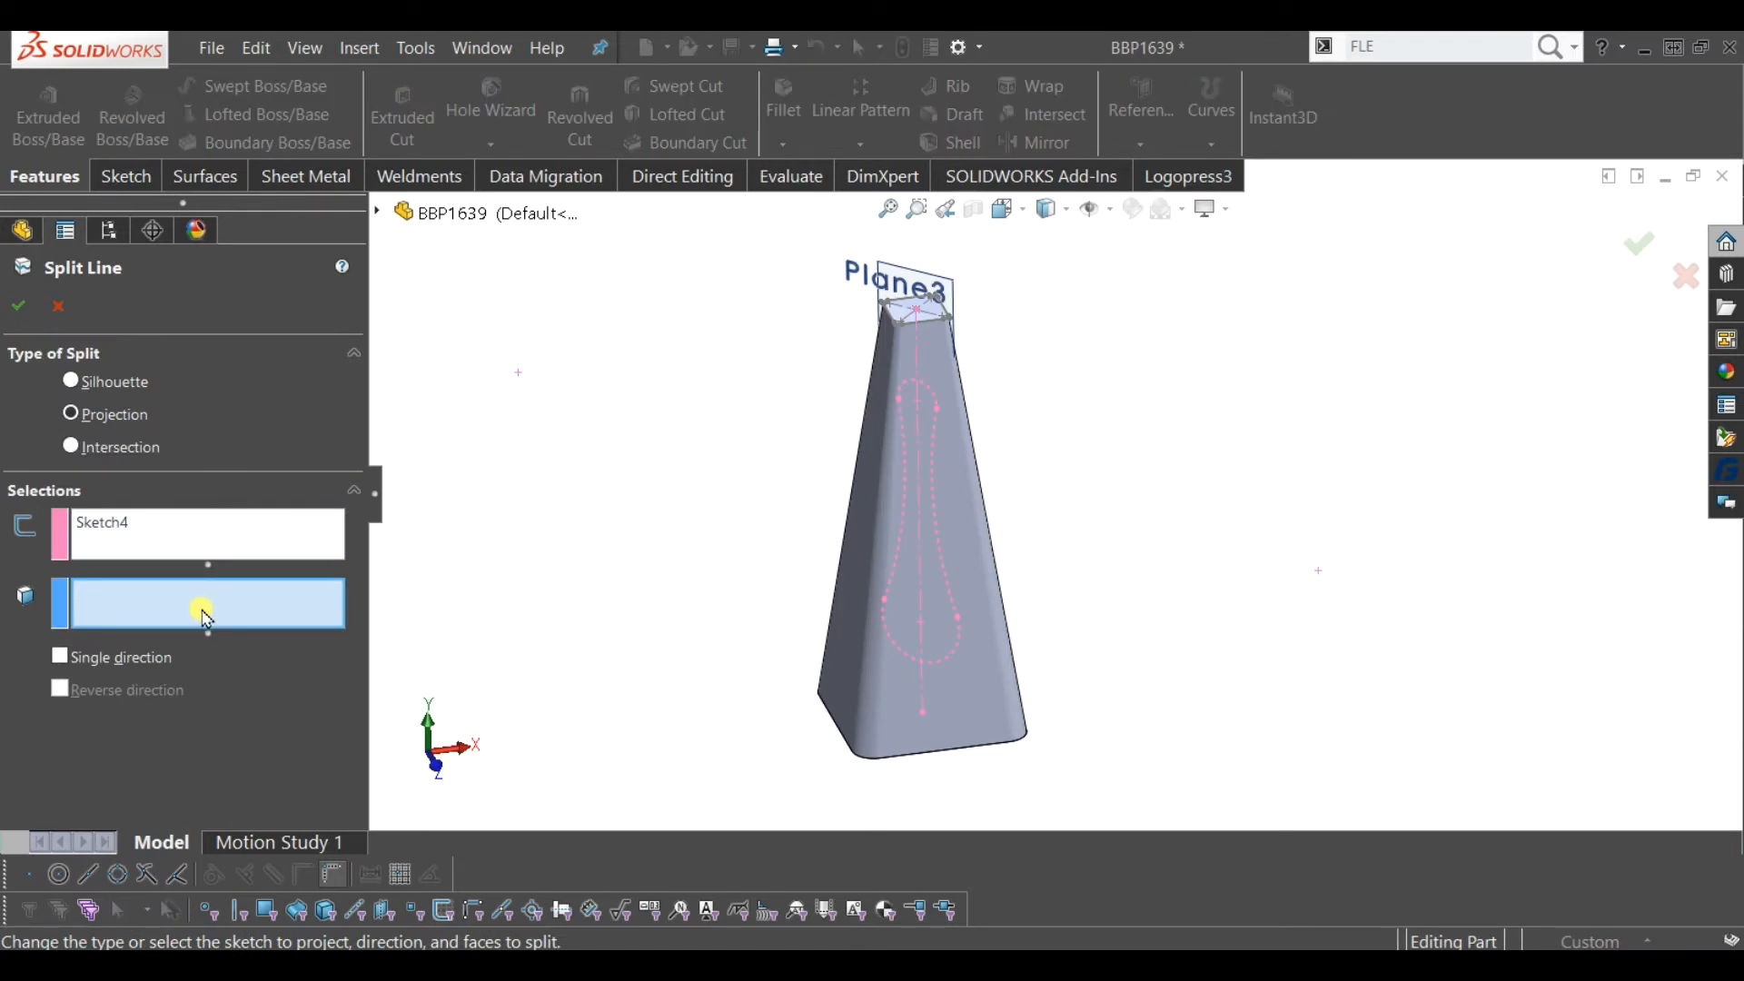
click(863, 660)
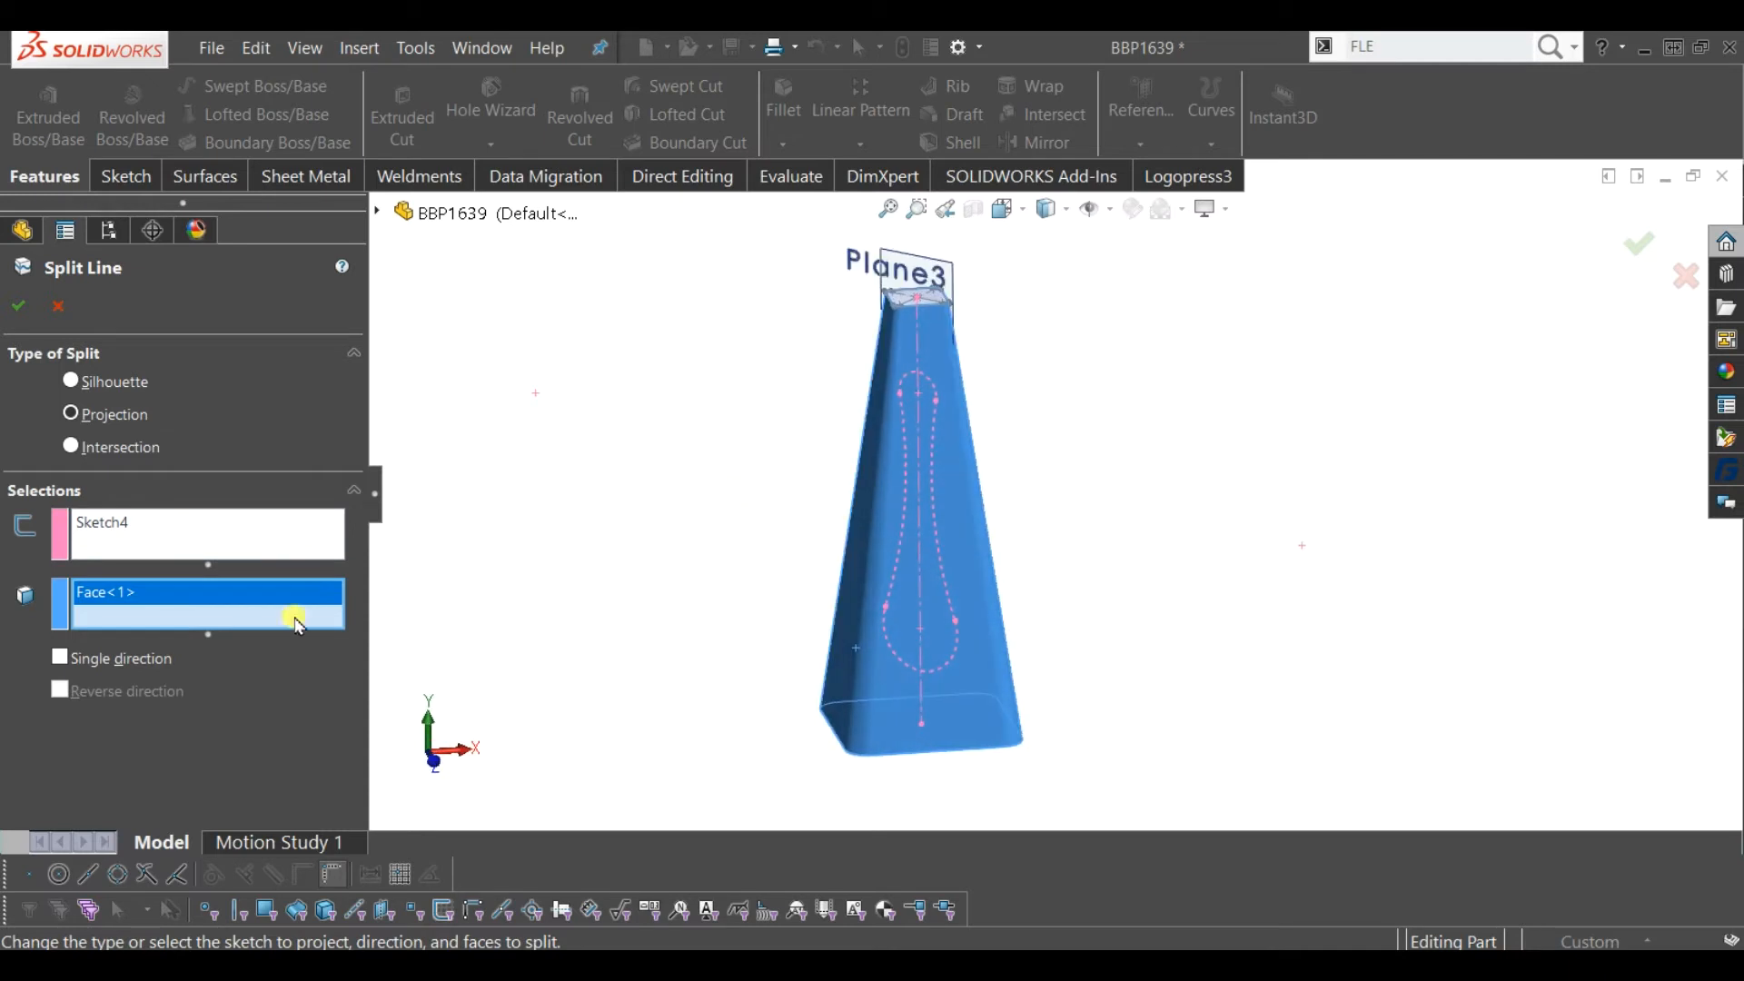
middle_drag(708, 495, 718, 509)
click(22, 307)
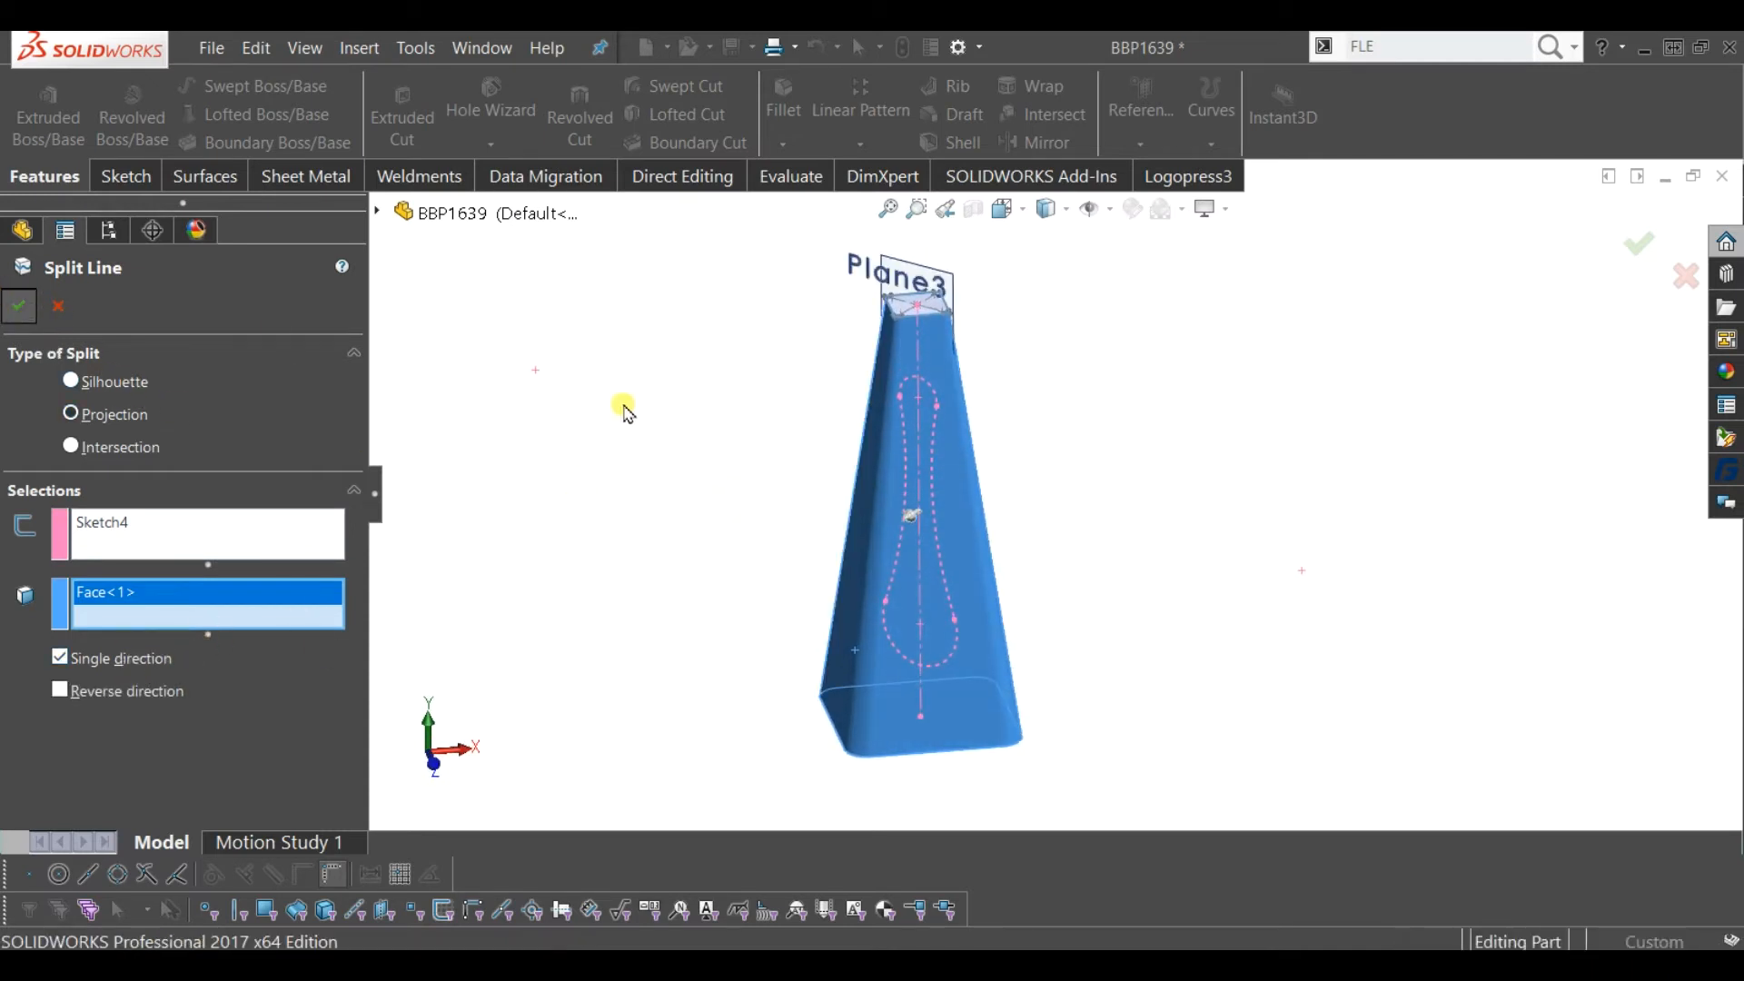
middle_drag(782, 472, 1172, 493)
middle_drag(1199, 556, 1109, 494)
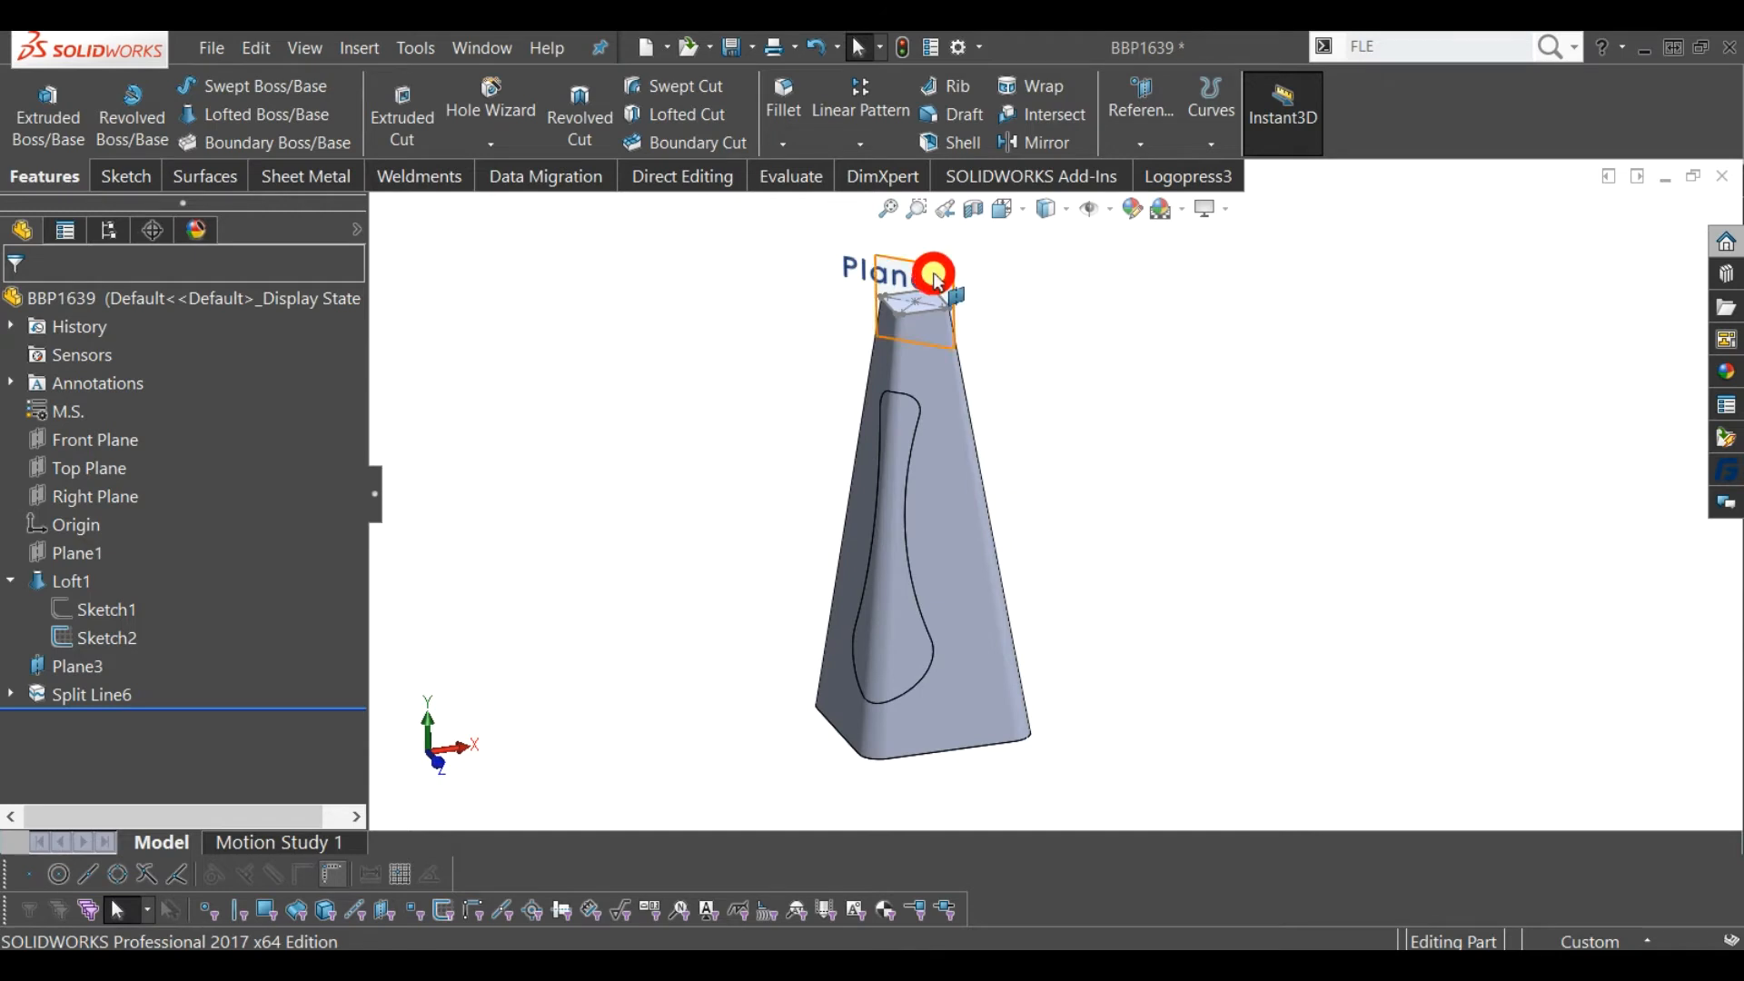
- Hide Plane3 and the loft's upper sketch, Sketch2
click(939, 282)
click(1059, 213)
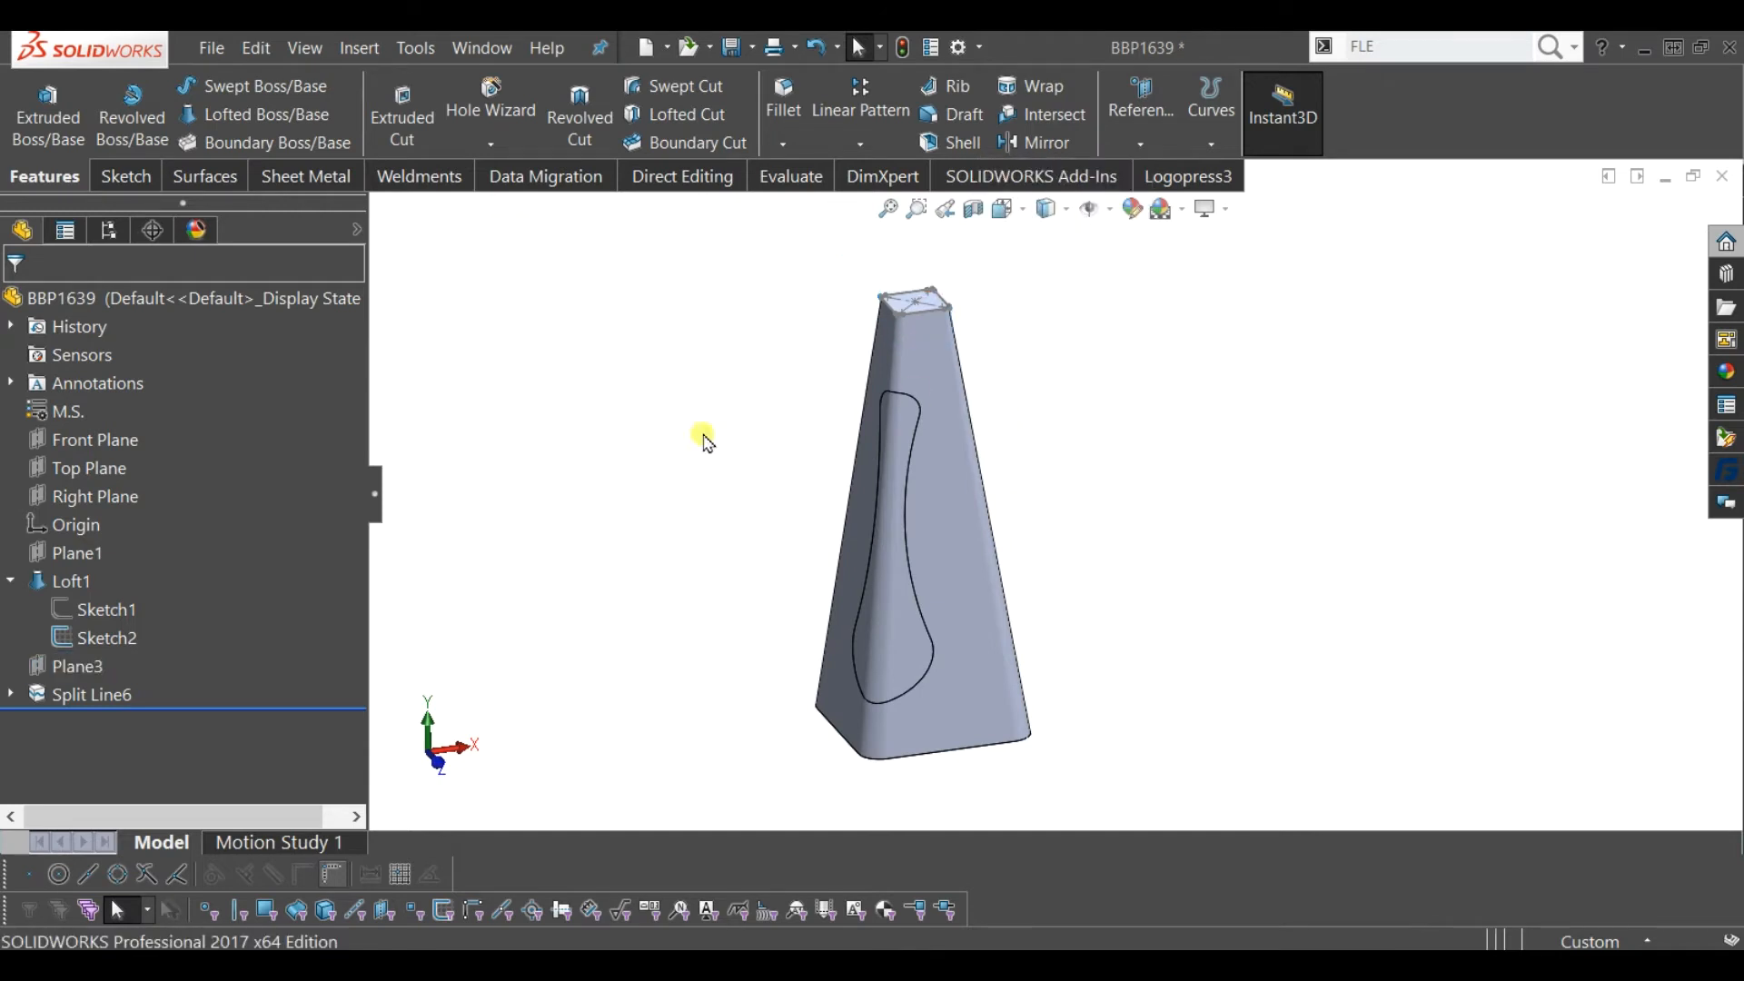
click(107, 633)
click(128, 595)
scroll(990, 563, down, 3)
middle_drag(984, 557, 952, 523)
scroll(1213, 544, up, 2)
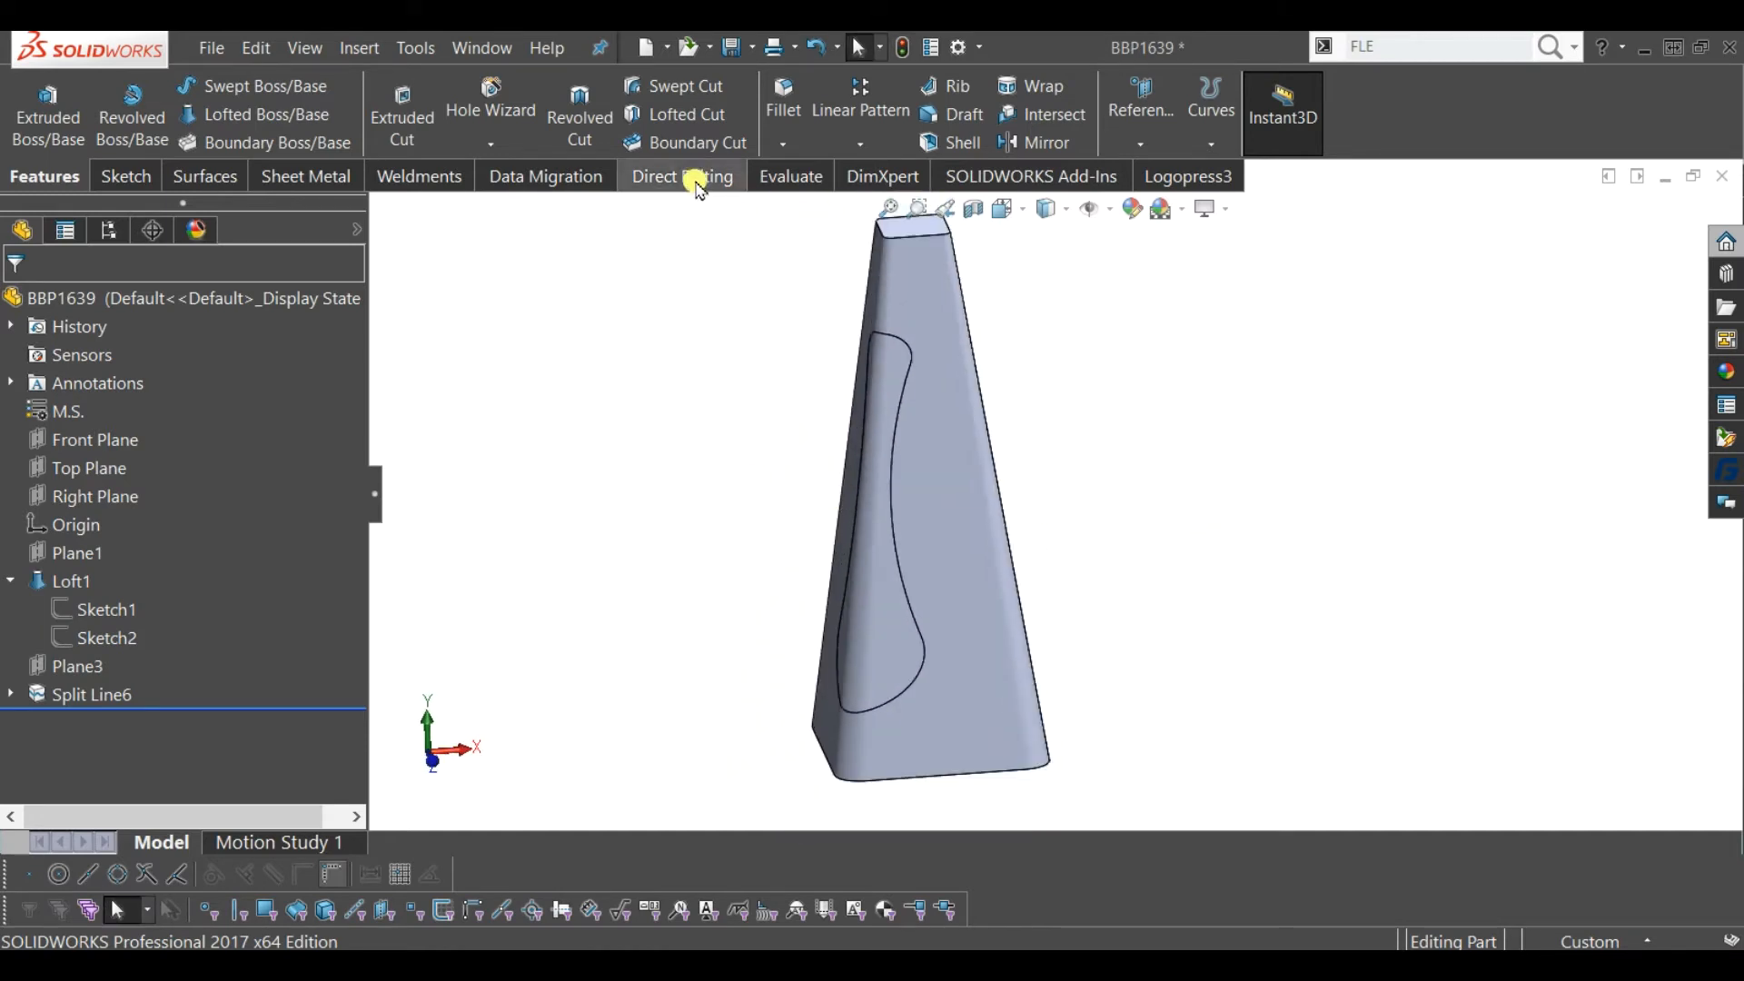
- Copy the split profile face as a surface using Offset Surface with a 0 mm distance
click(193, 175)
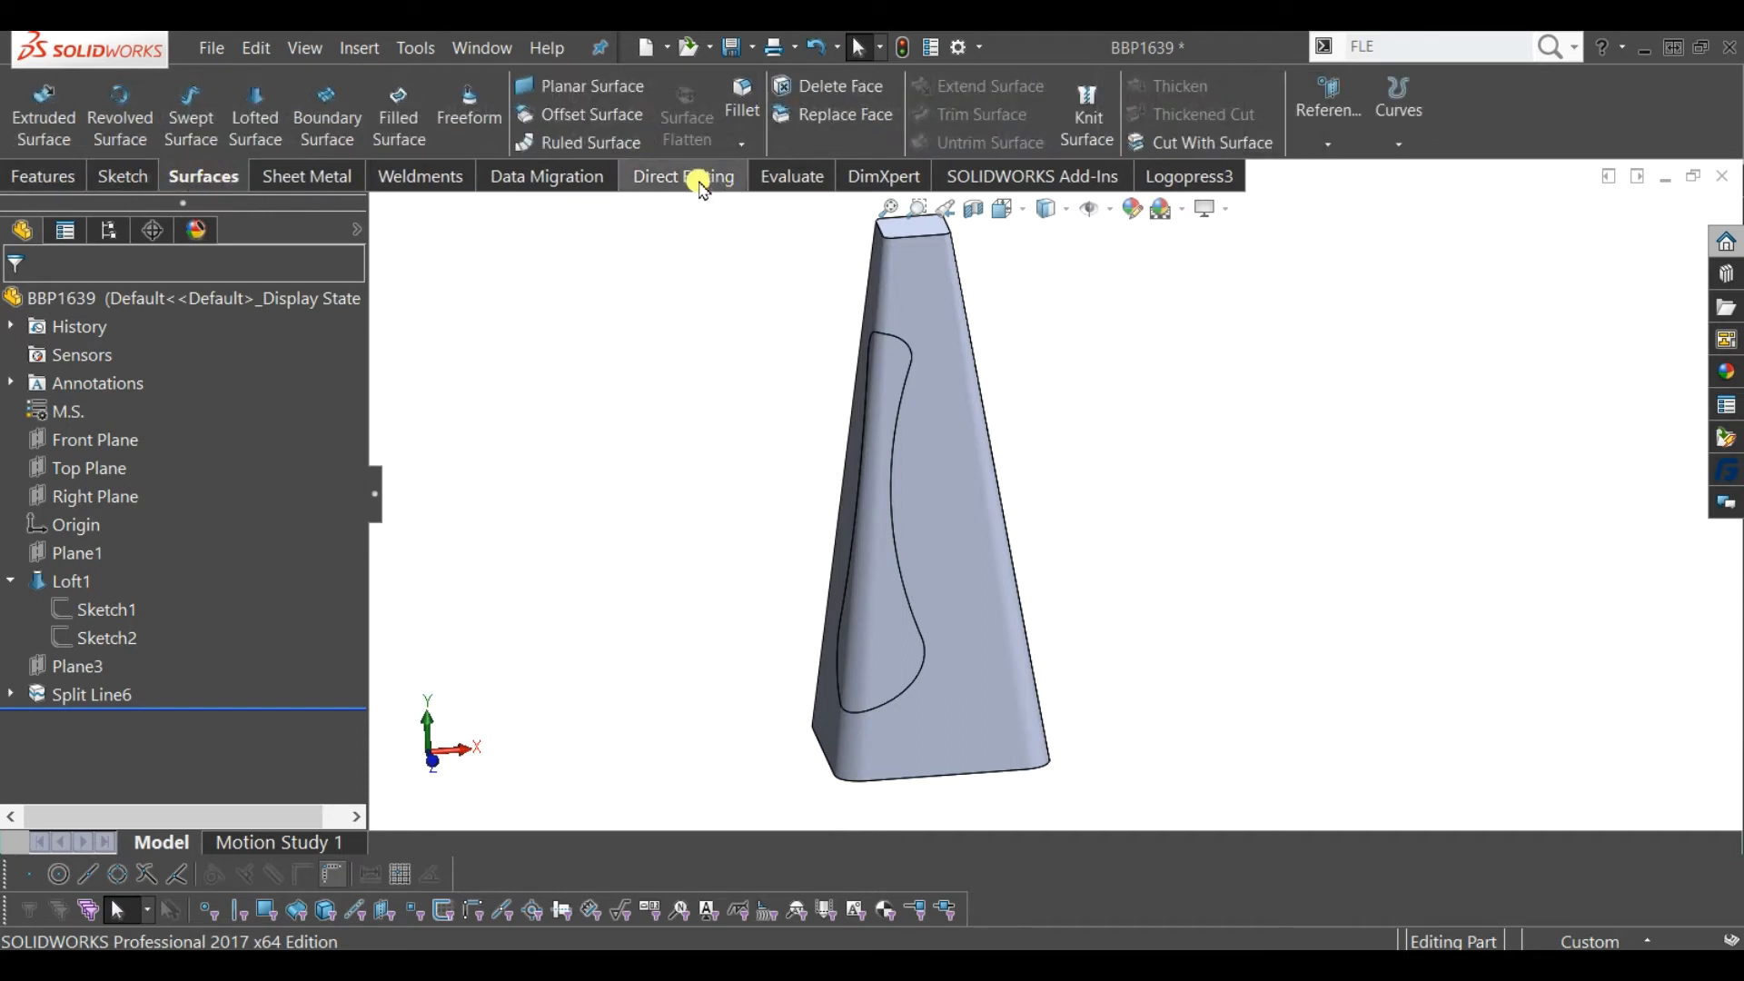
click(584, 115)
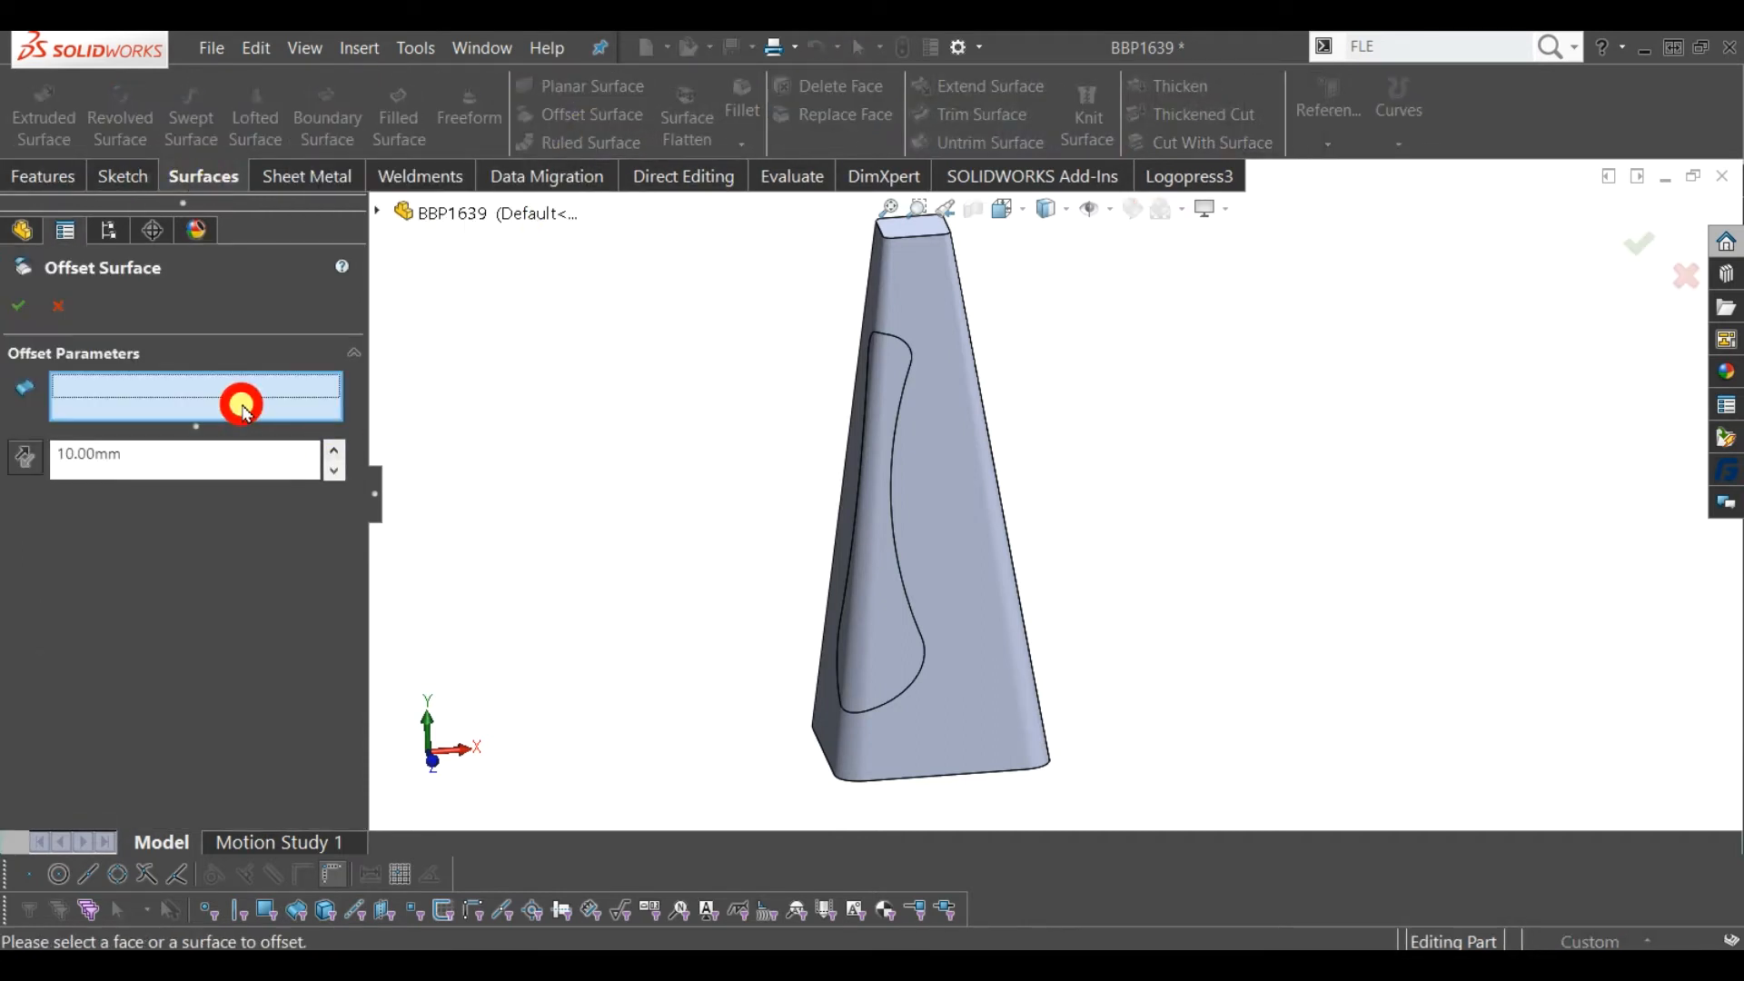
double_click(176, 455)
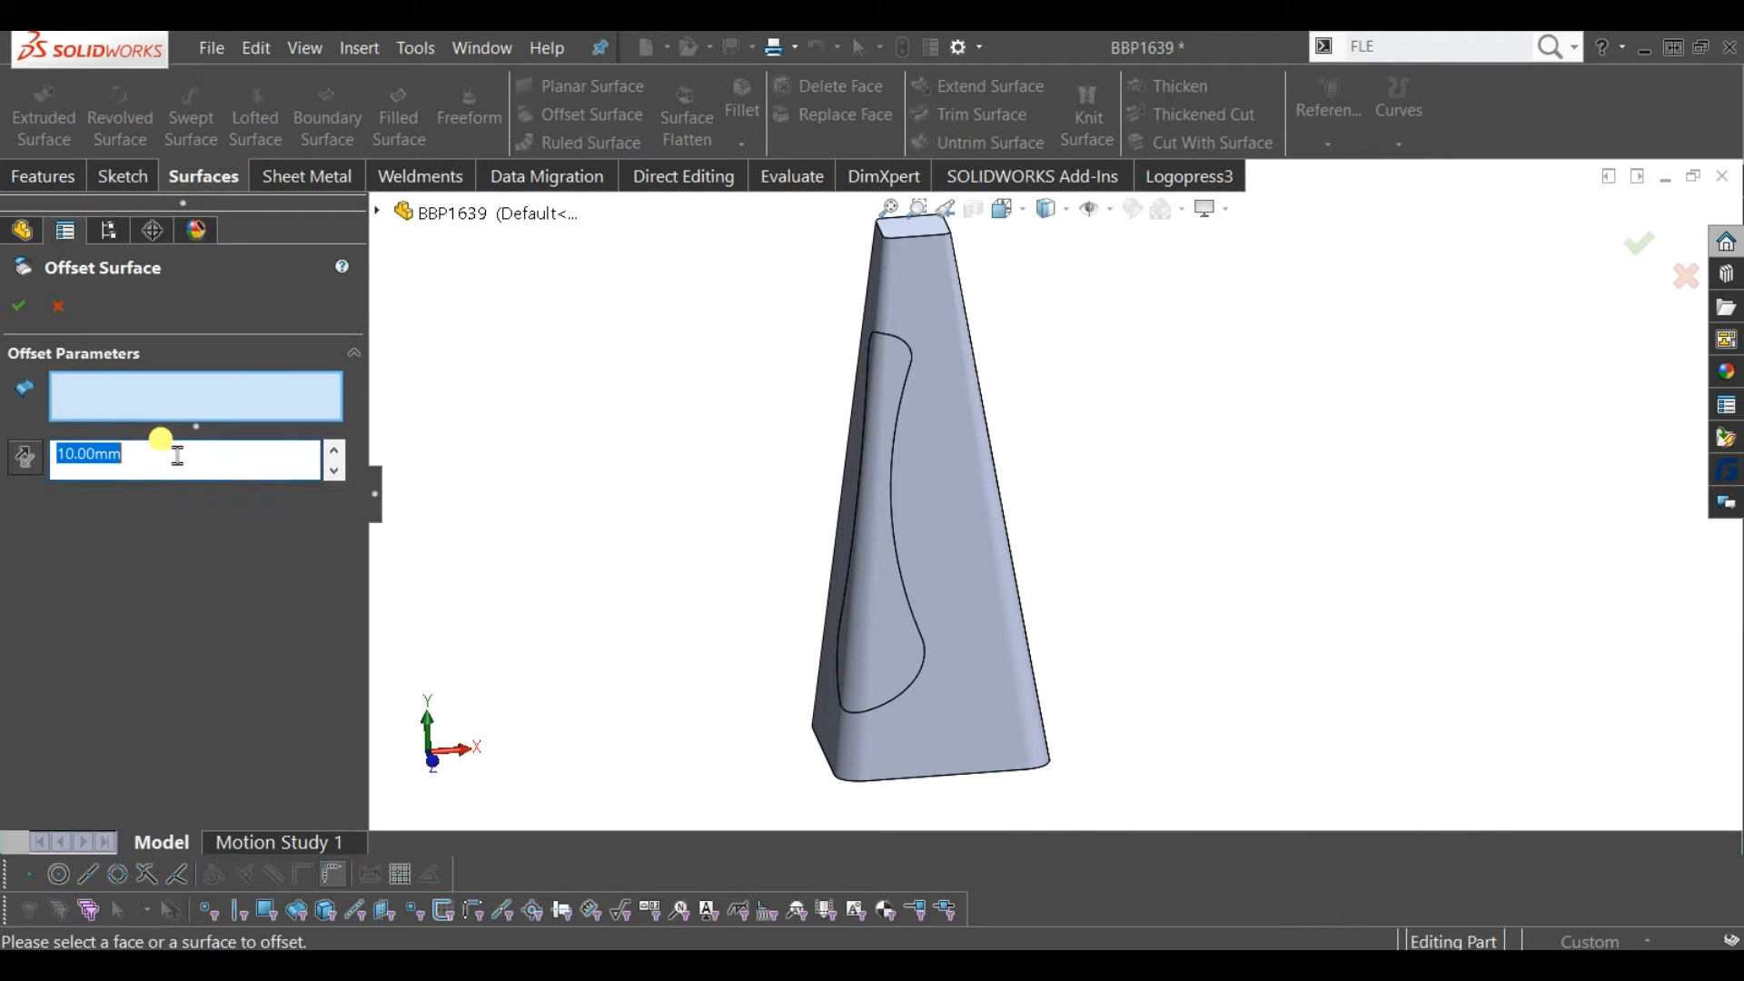
click(885, 595)
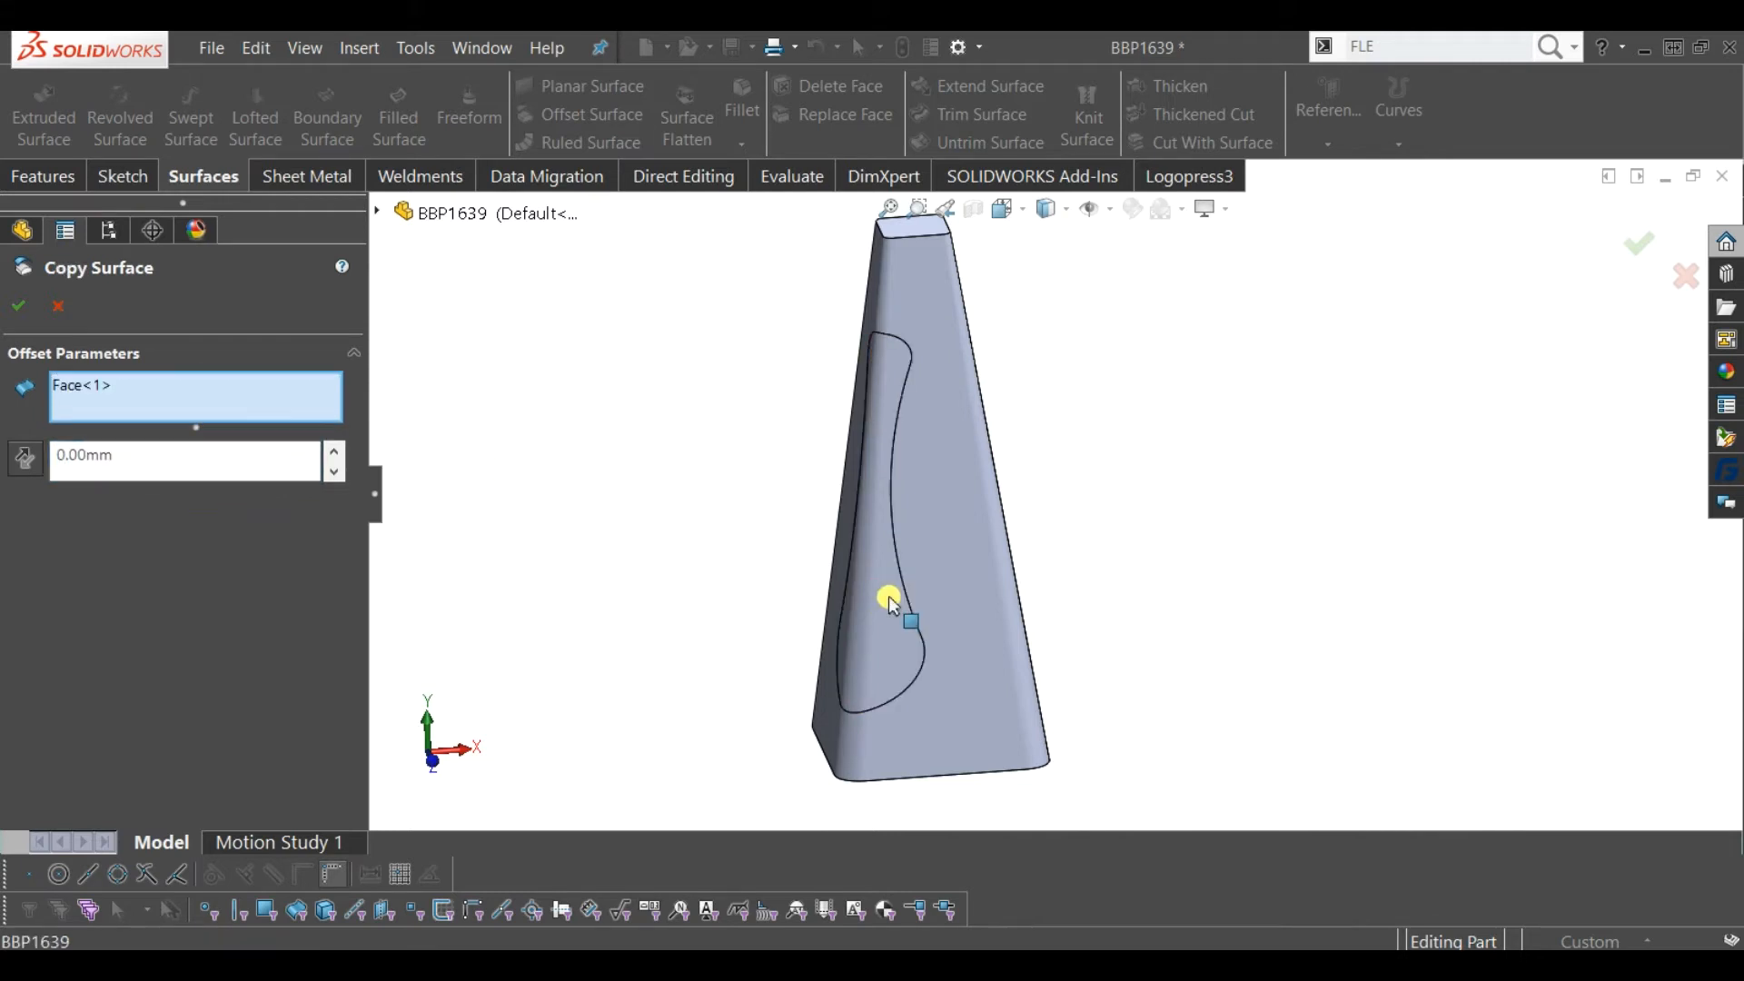
click(30, 315)
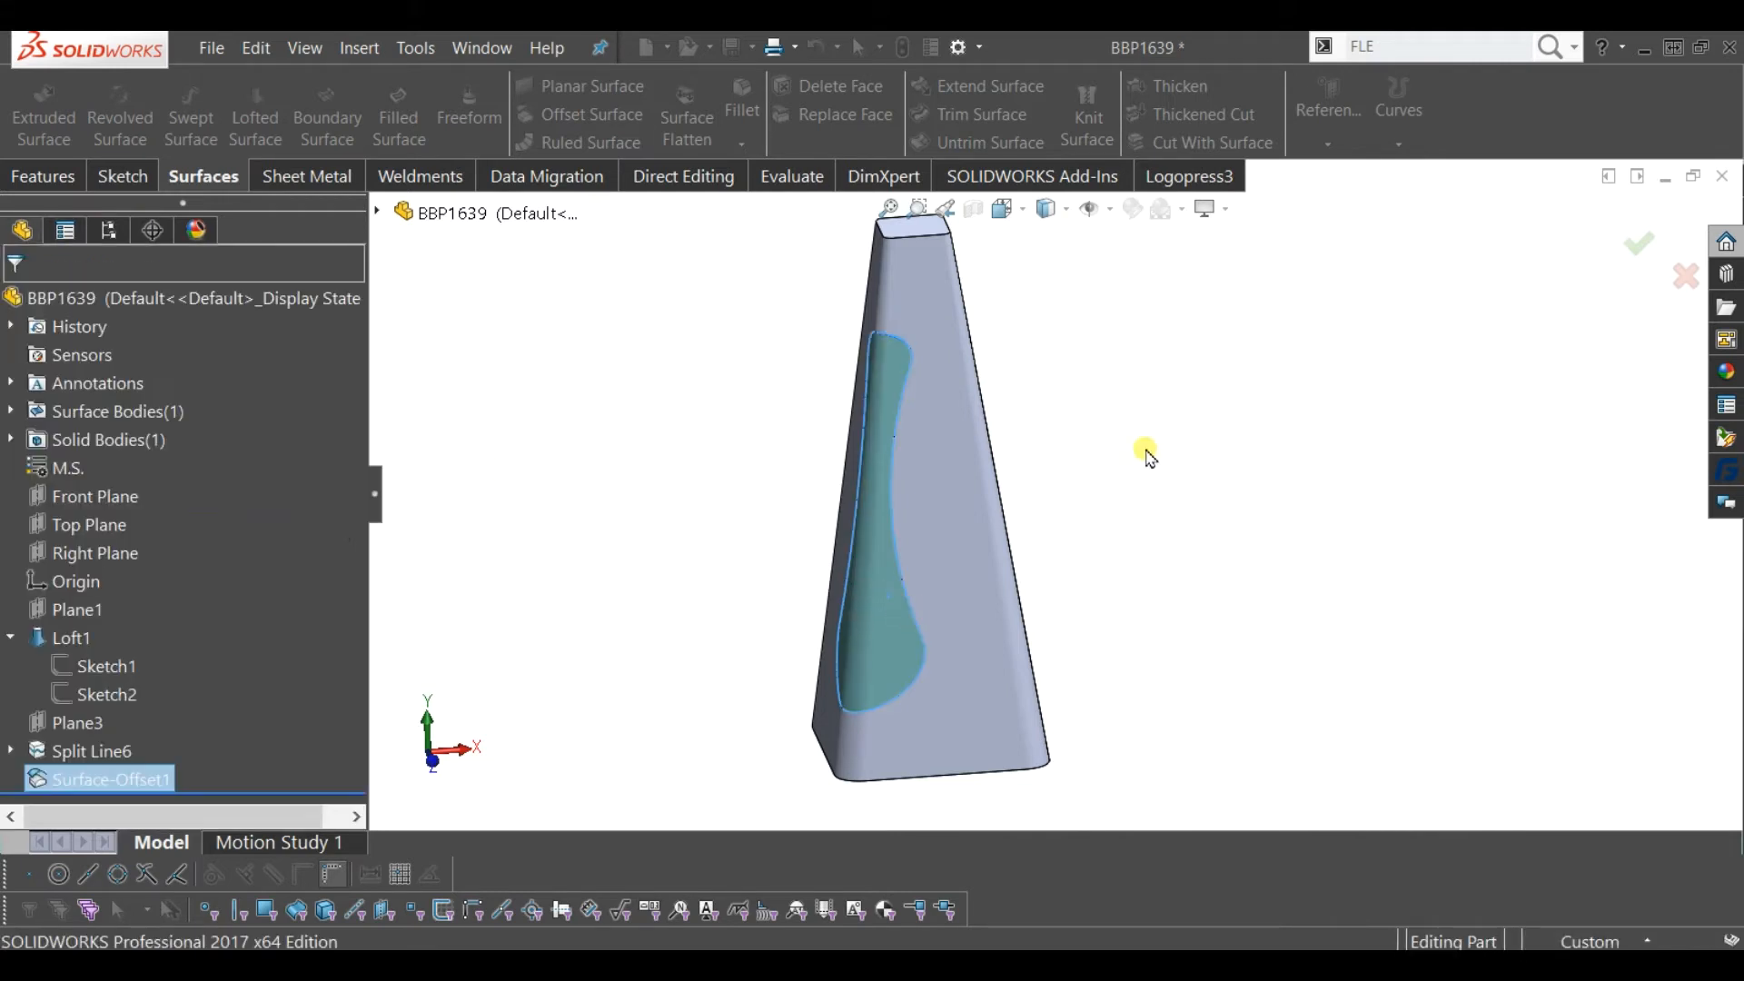
- Hide the lofted solid body and thicken the copied surface by 1.5 mm, leaving the result unmerged
click(998, 536)
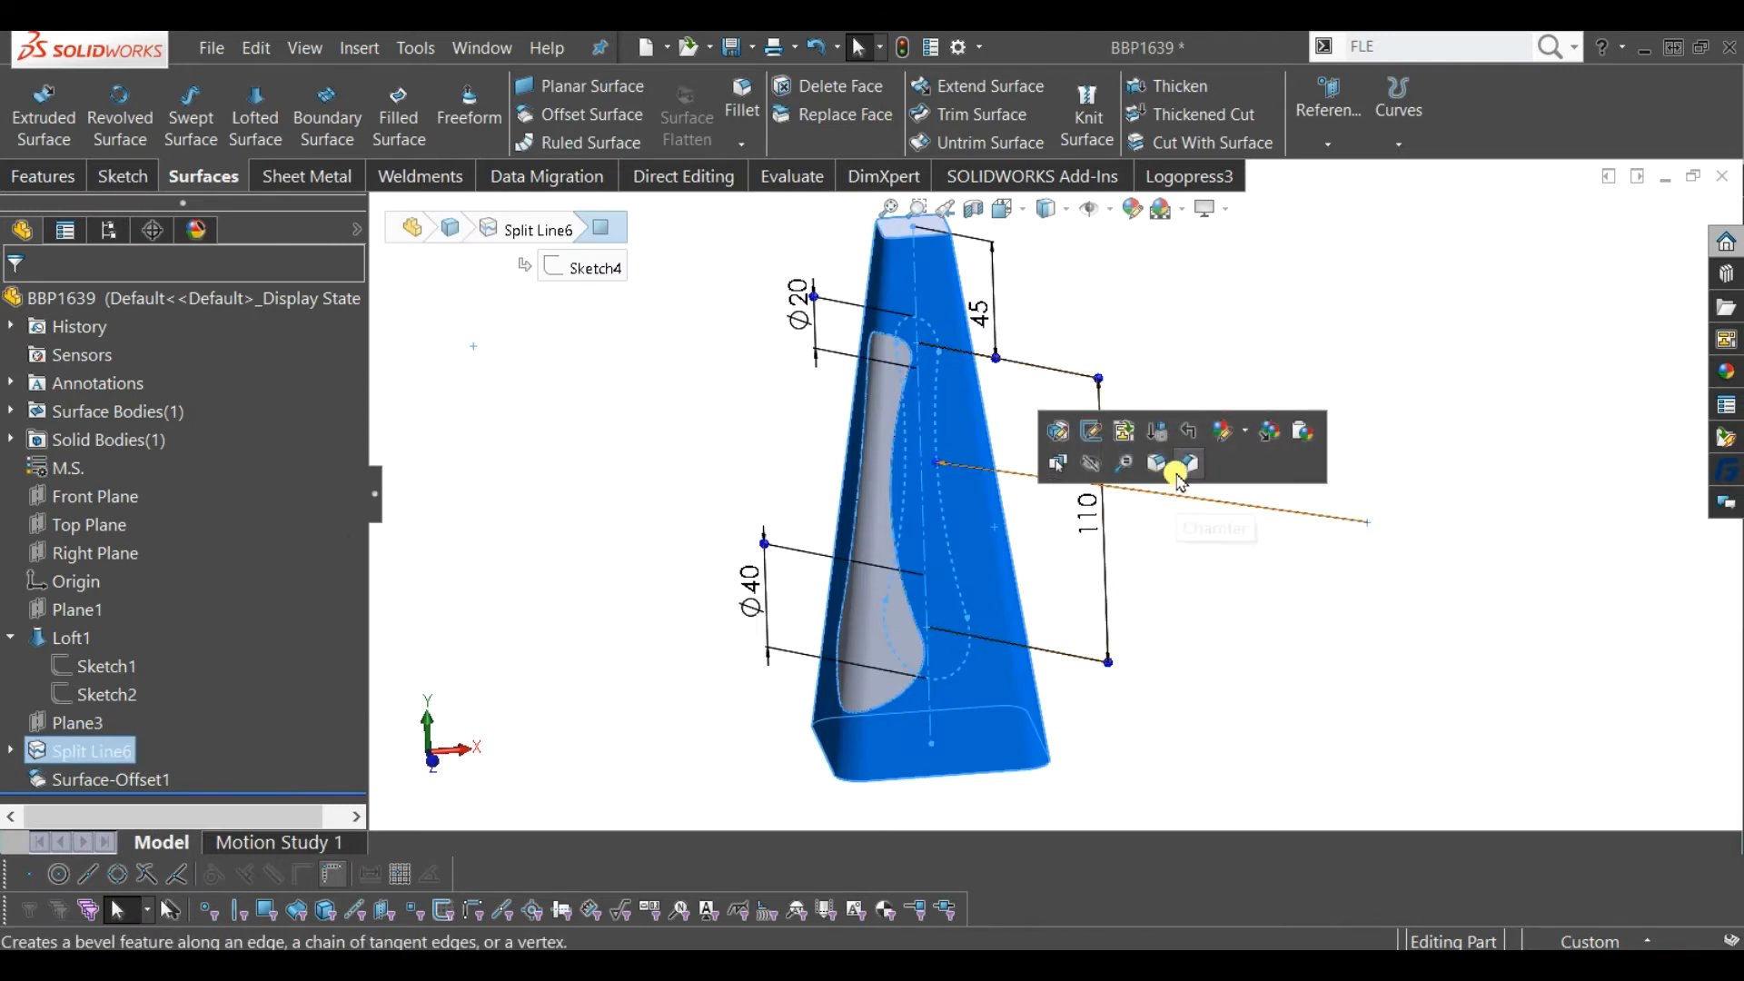
click(1086, 473)
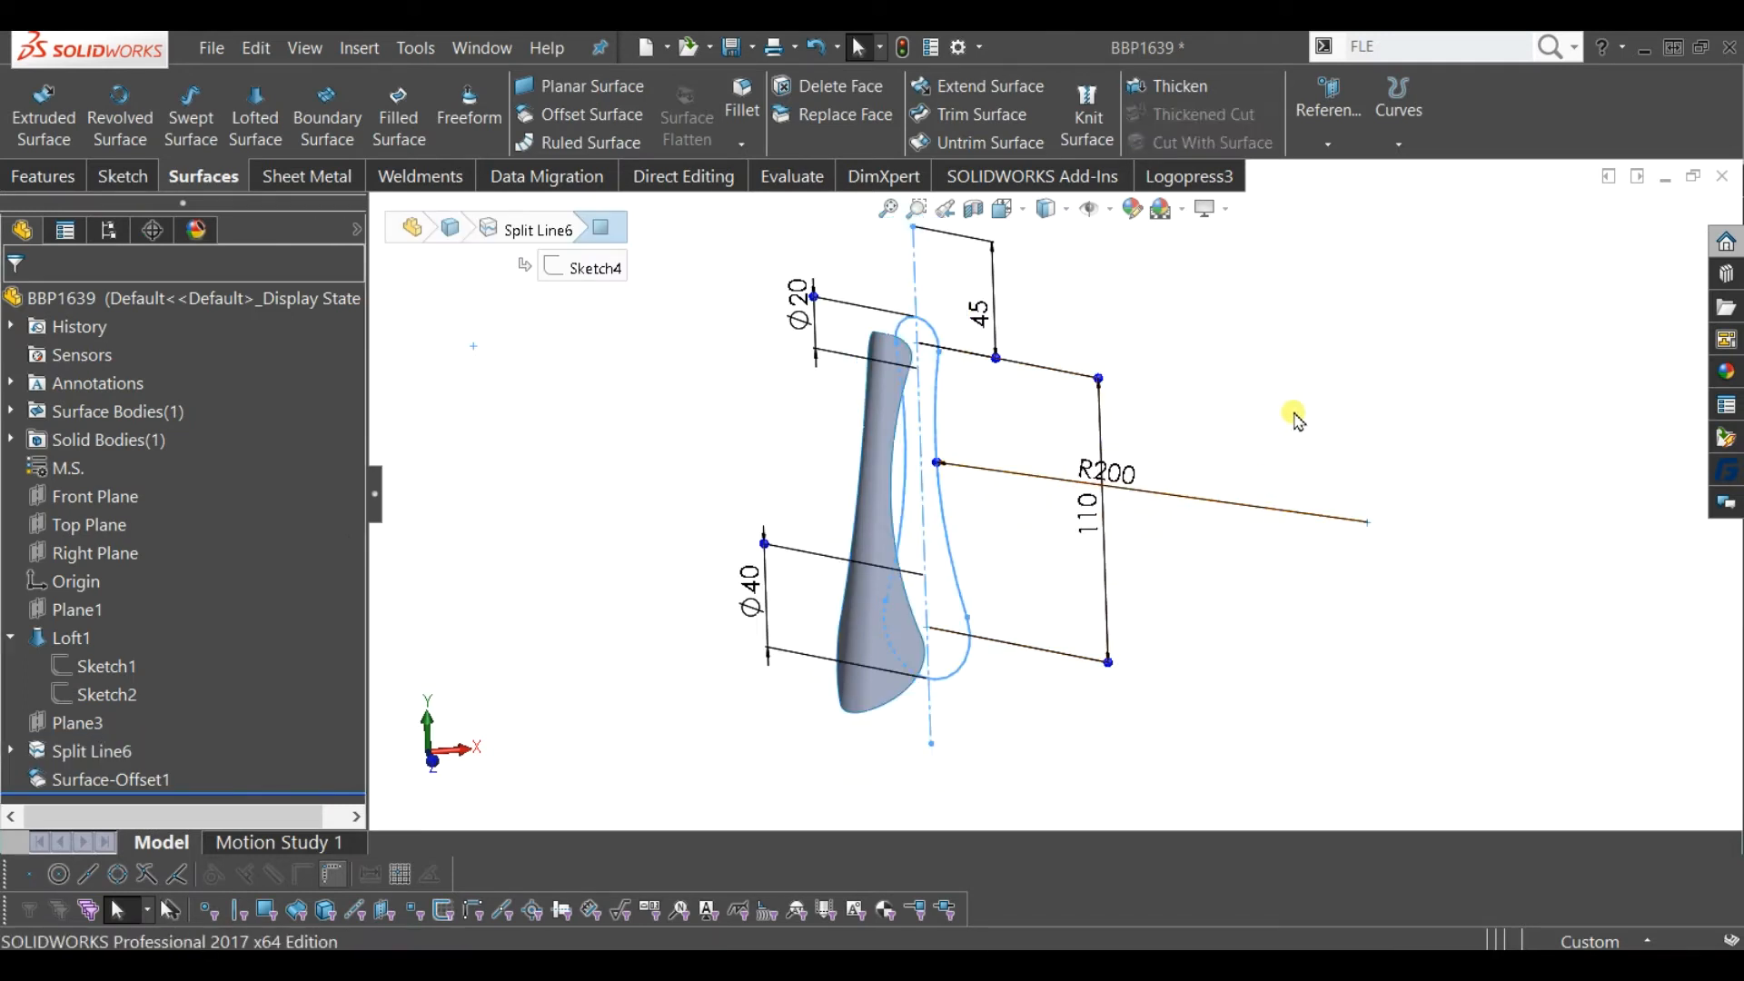
click(1193, 91)
click(902, 387)
middle_drag(944, 340, 850, 472)
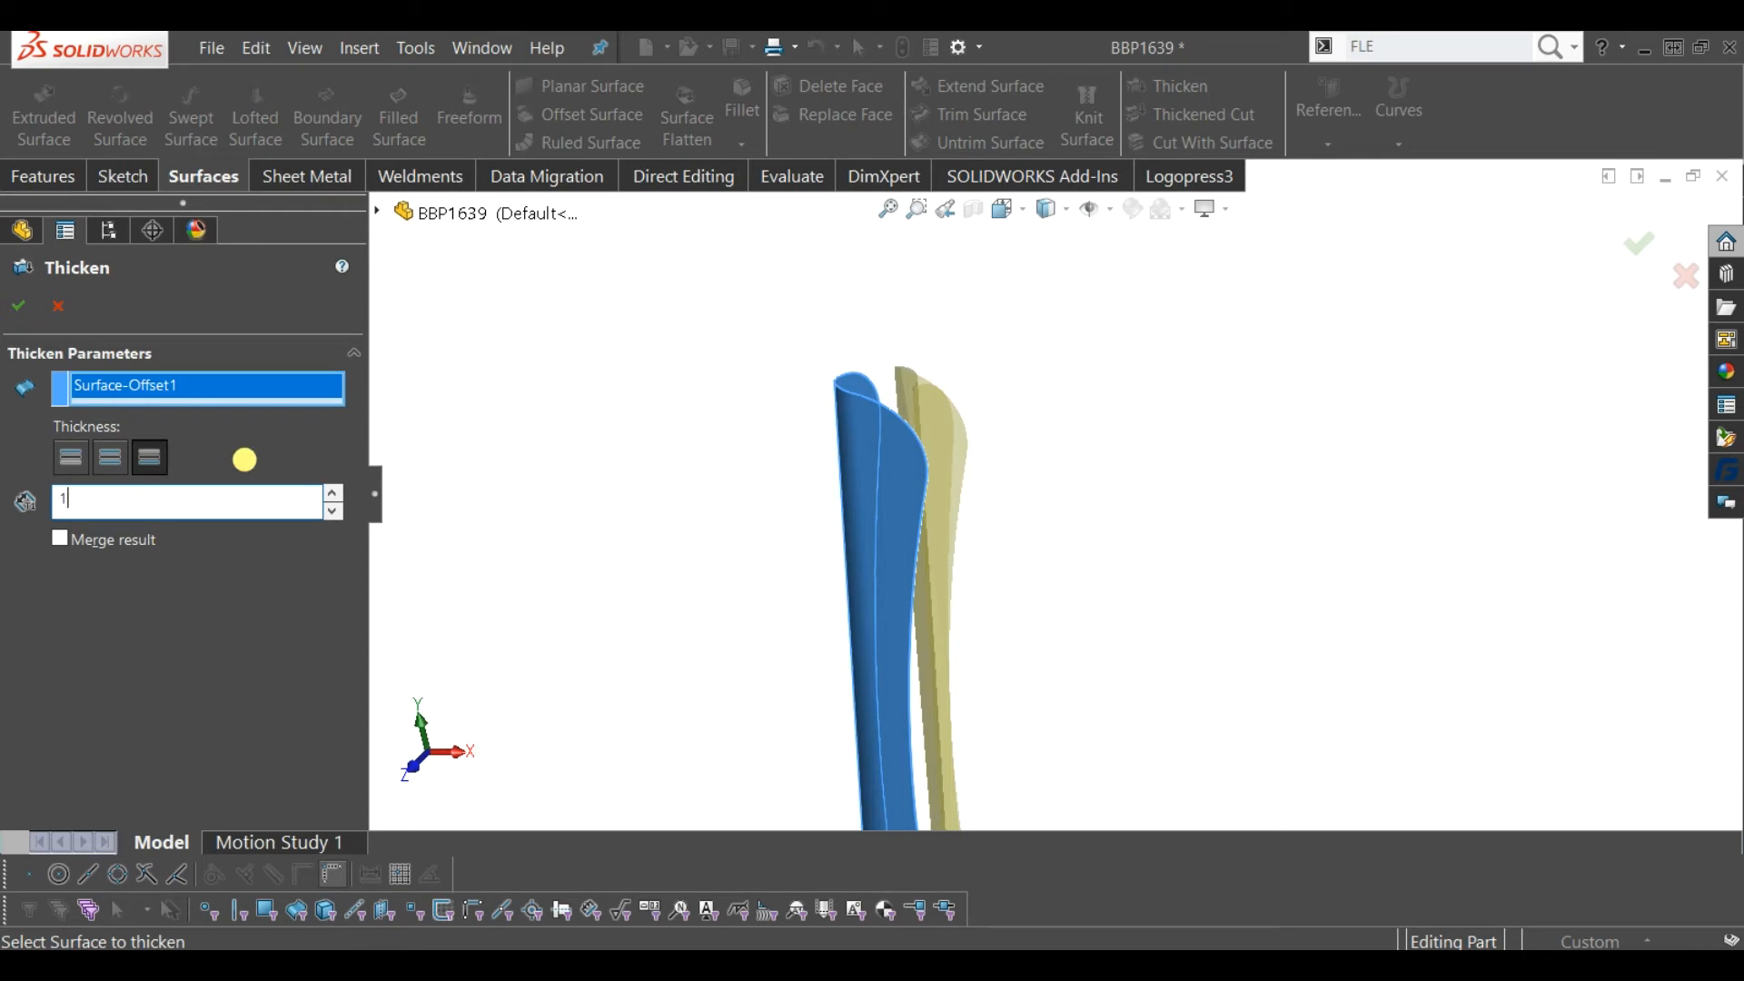
key(Return)
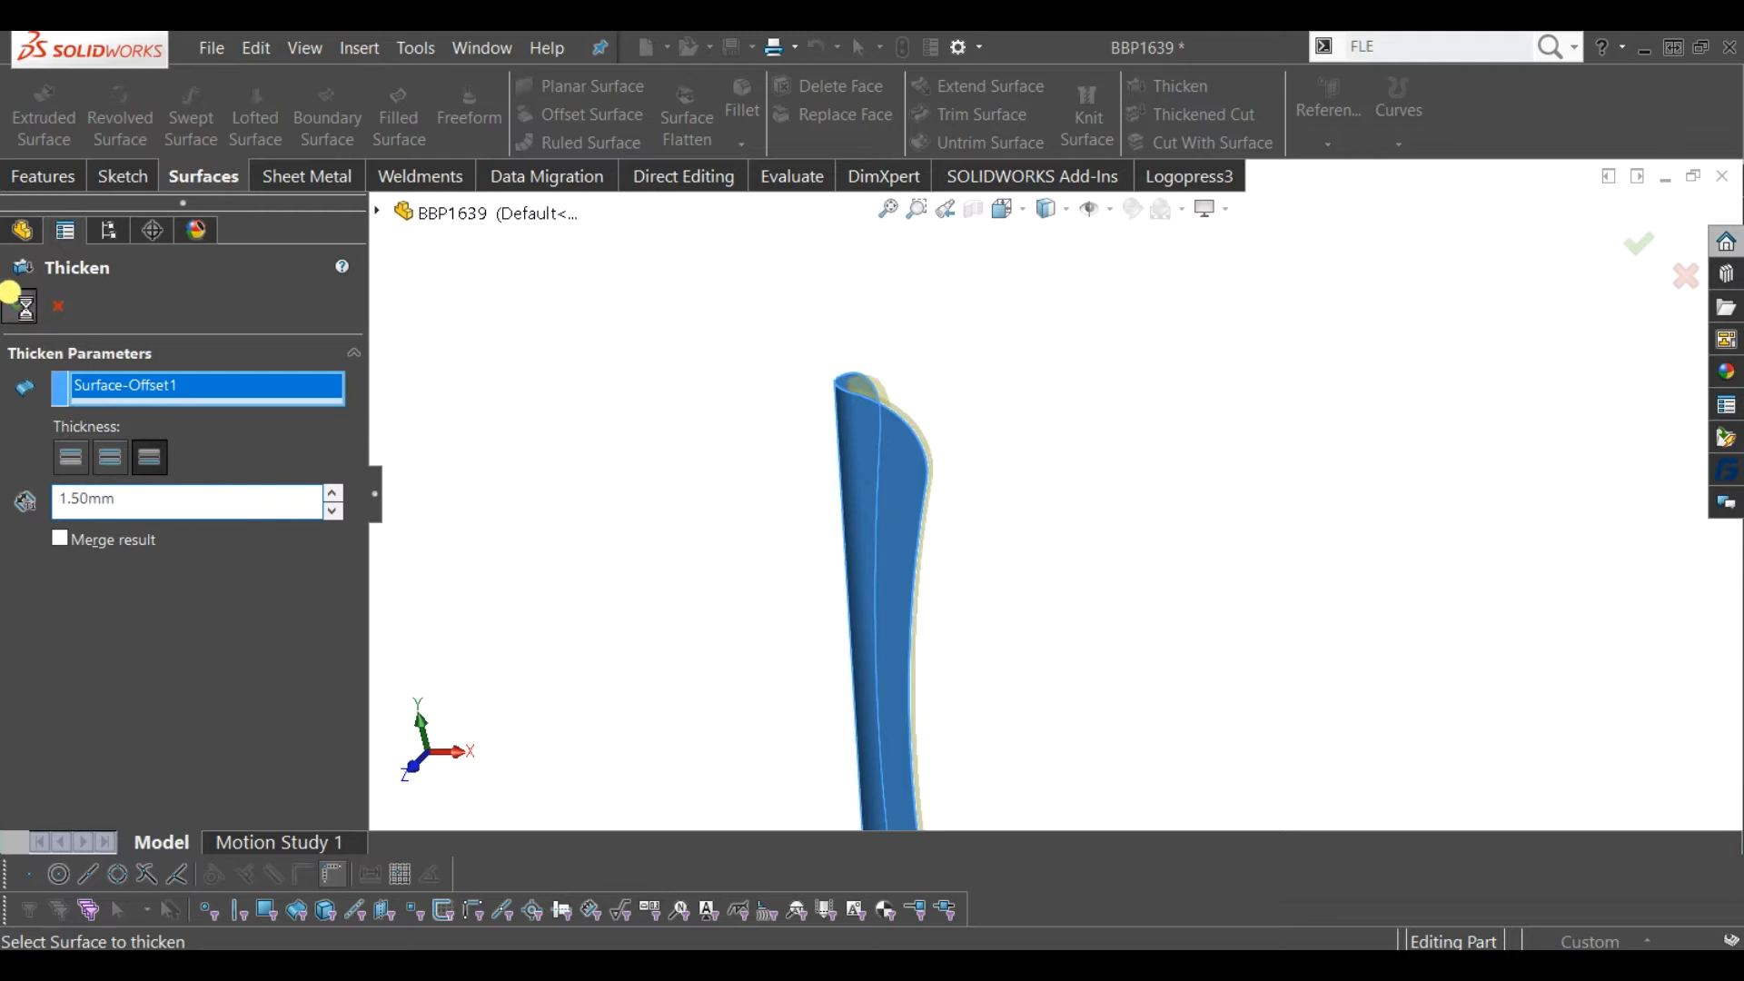
middle_drag(1308, 471, 1139, 617)
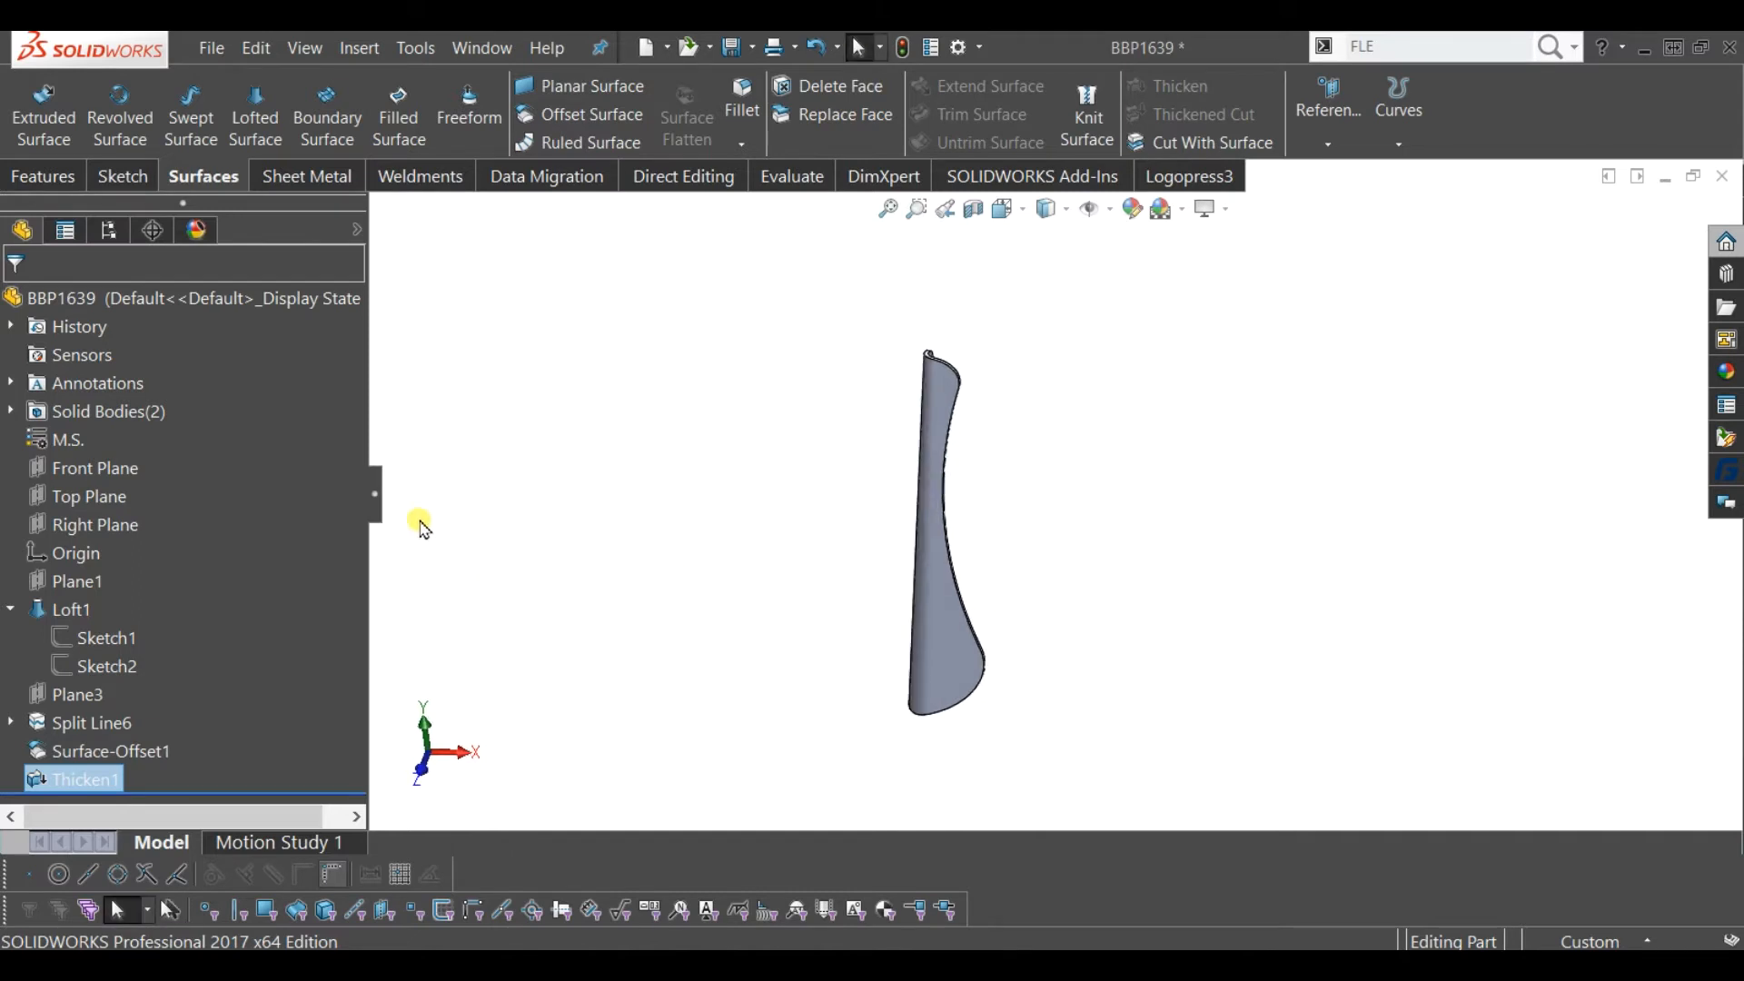
- Show the loft's base sketch, Sketch1, below the thickened body
click(114, 639)
click(141, 607)
click(627, 500)
mouse_move(619, 491)
middle_down()
mouse_move(679, 449)
mouse_move(635, 366)
mouse_move(599, 409)
middle_up()
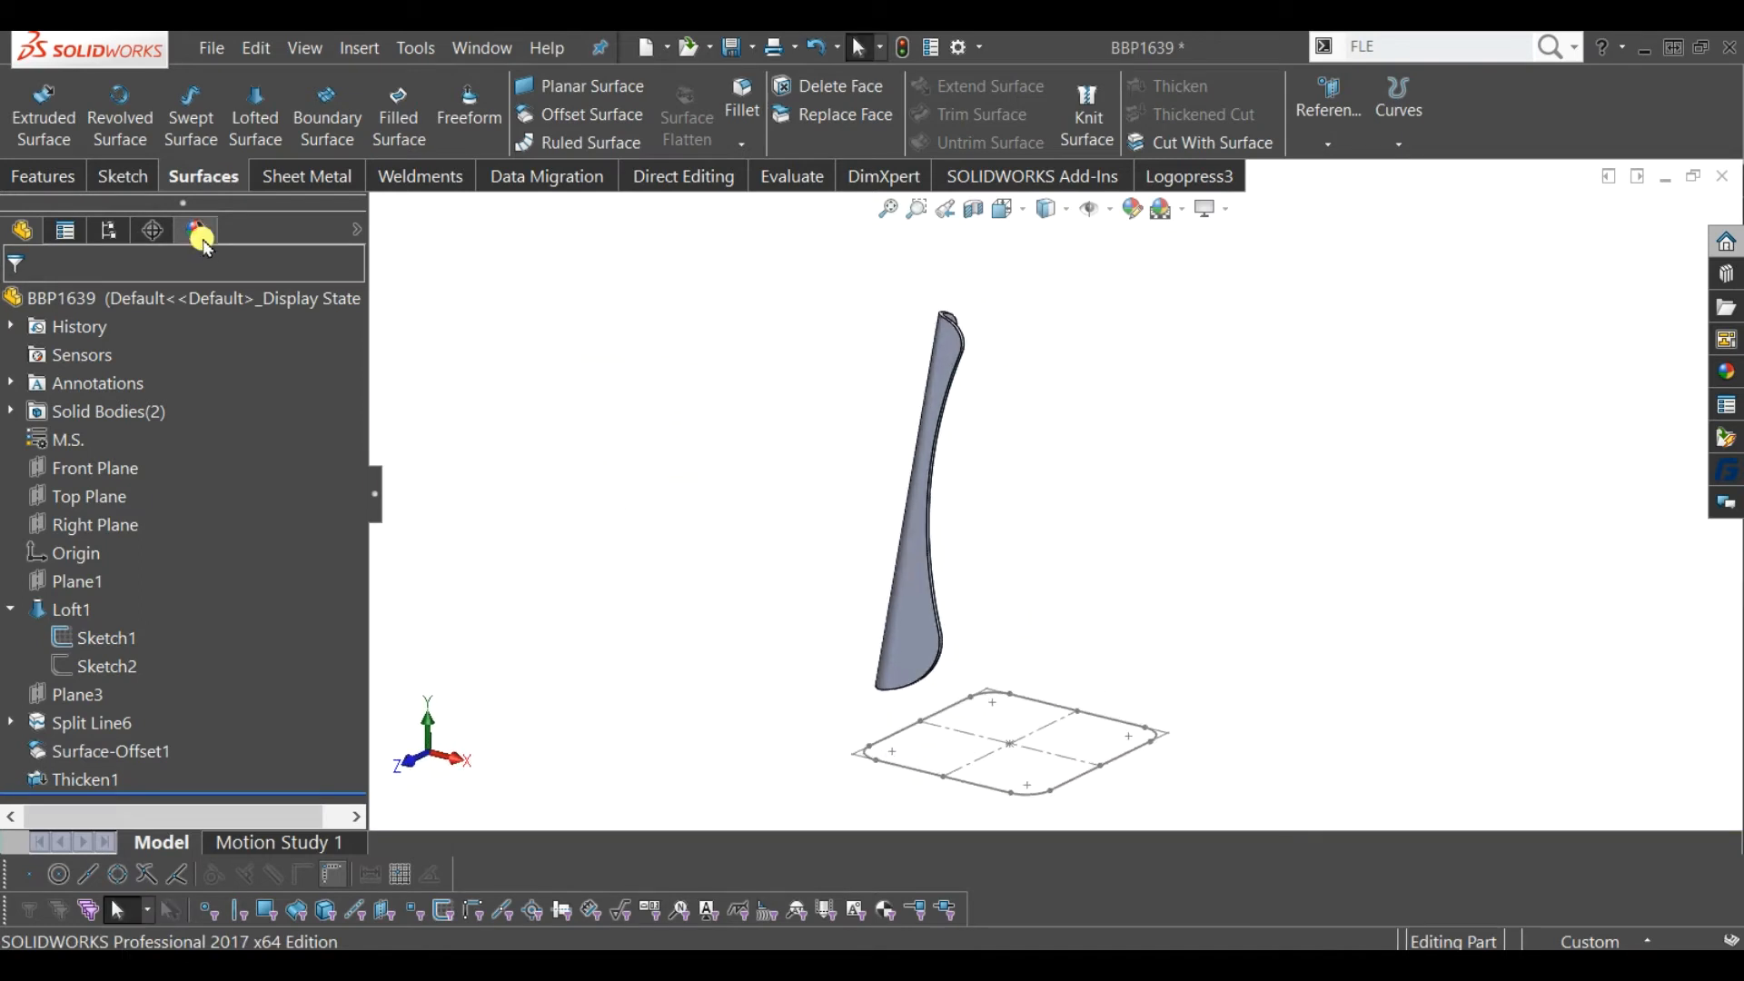
click(116, 182)
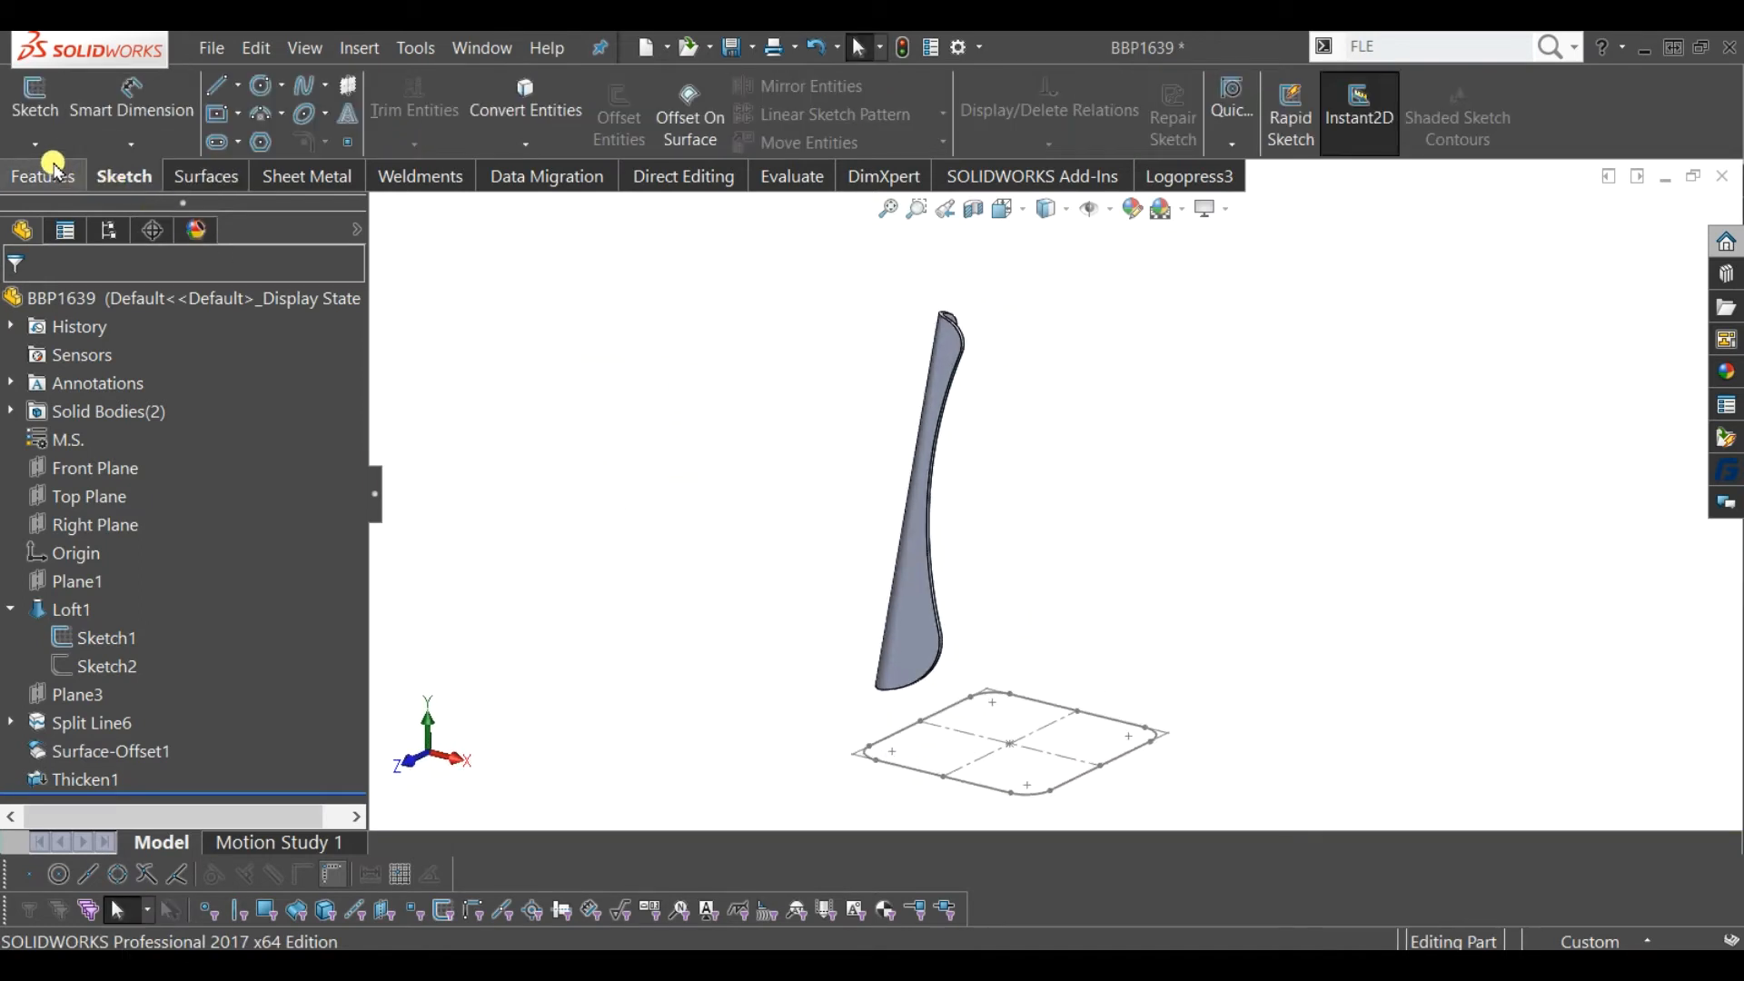
- Start a 3D sketch and draw a vertical line about 66.5 mm long upward from the origin
click(45, 146)
click(63, 205)
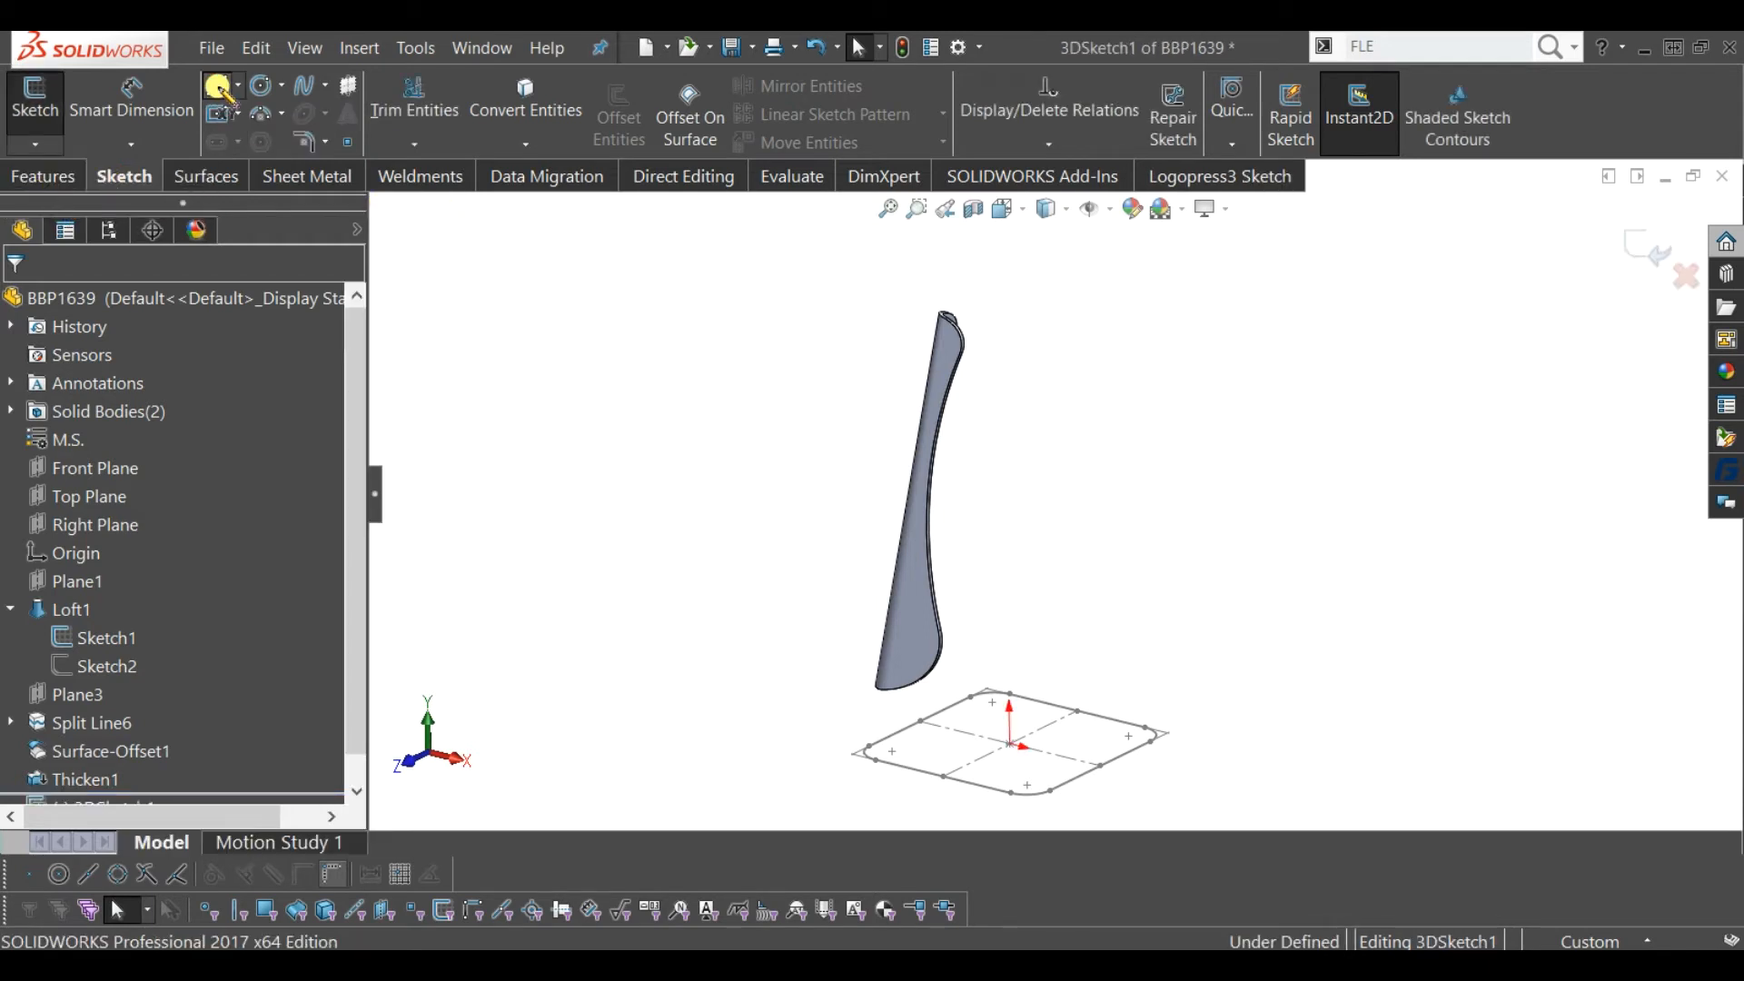
click(1010, 747)
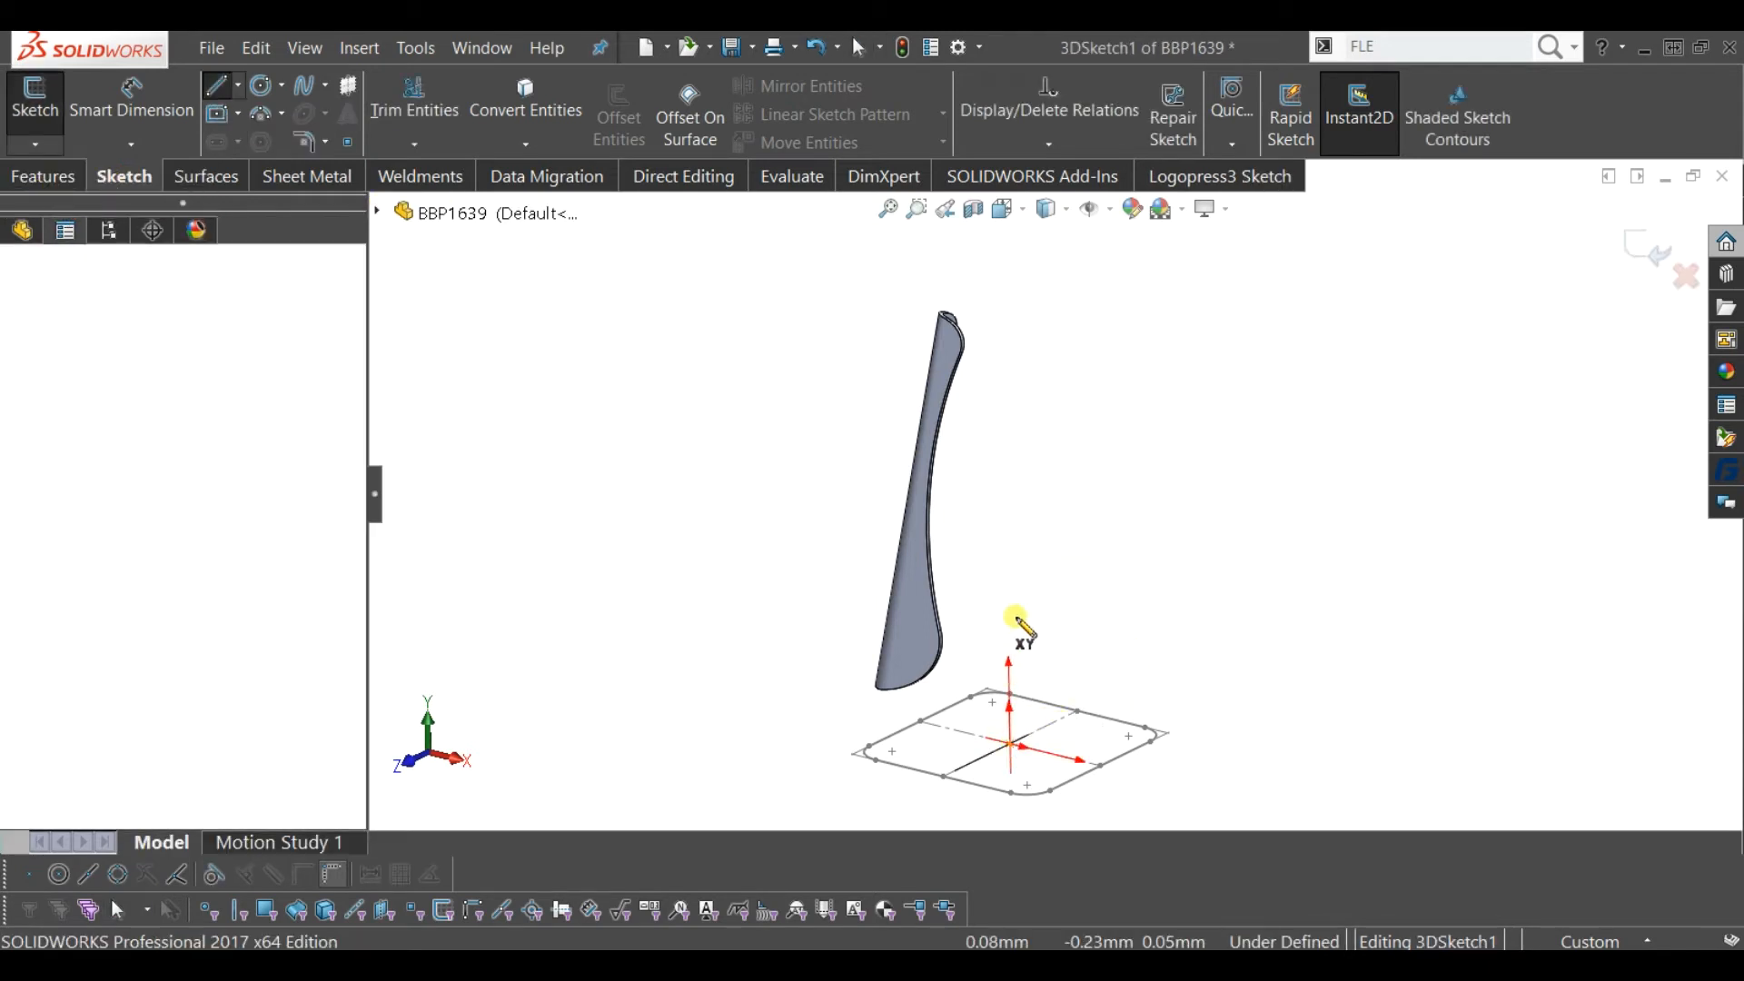
click(1007, 568)
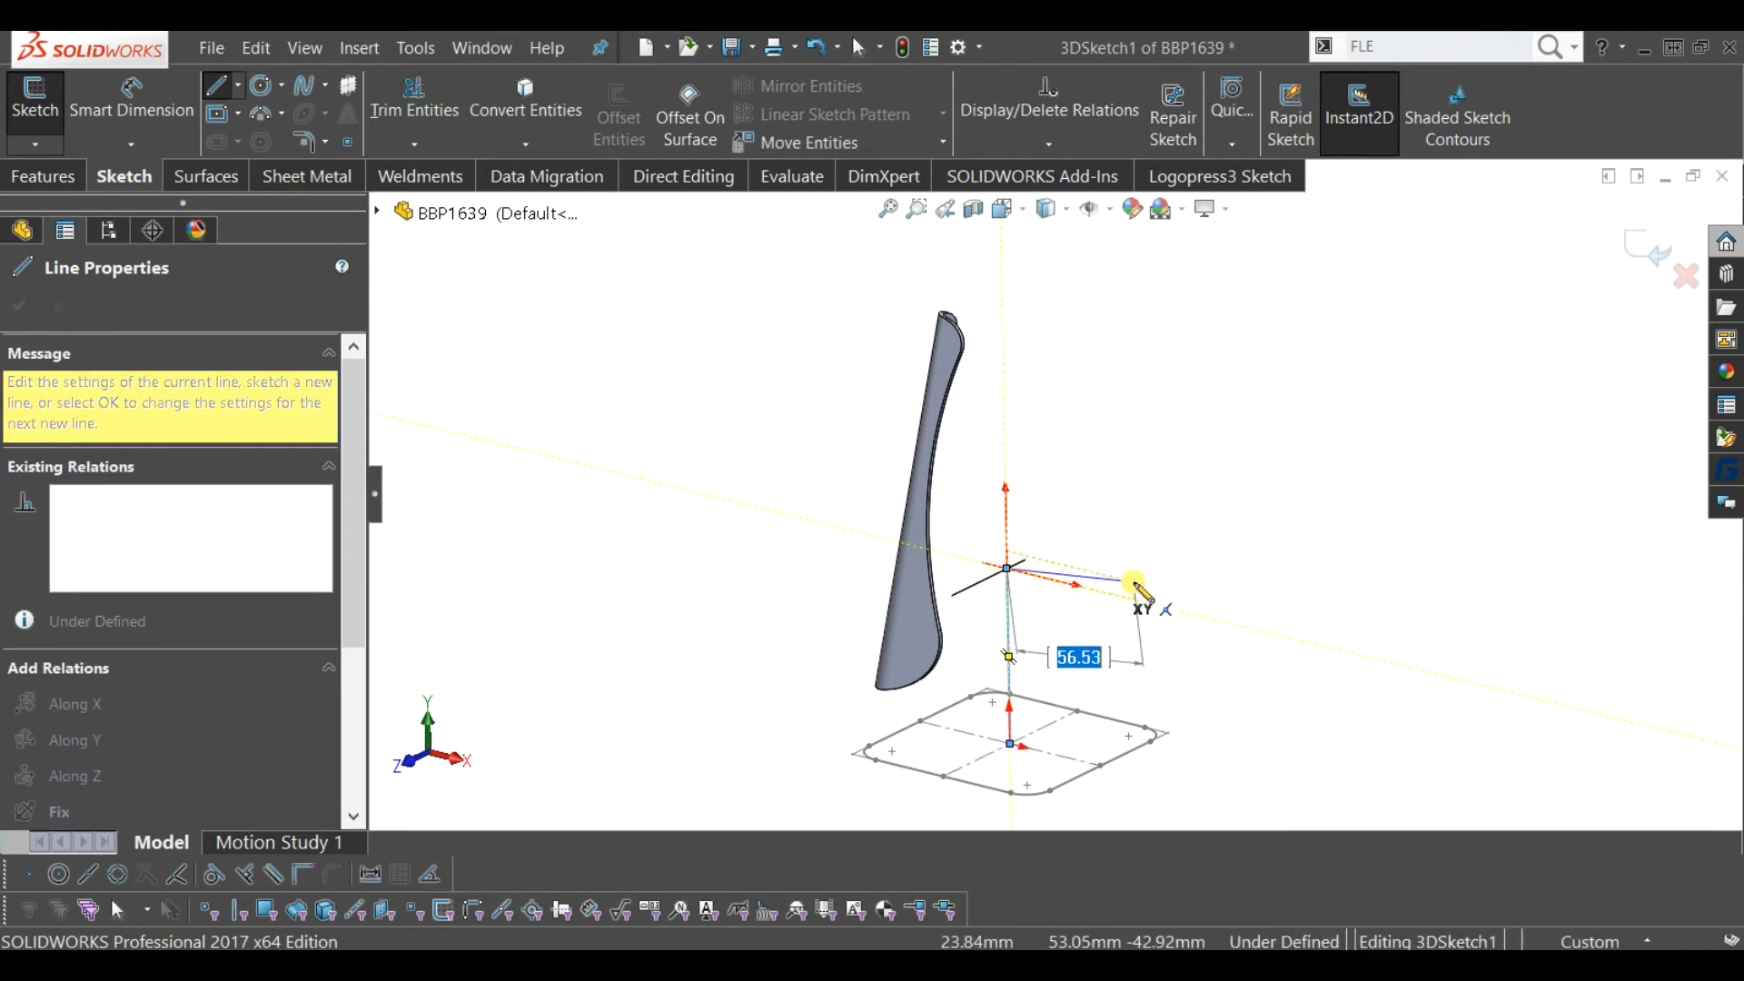
key(Escape)
key(Escape)
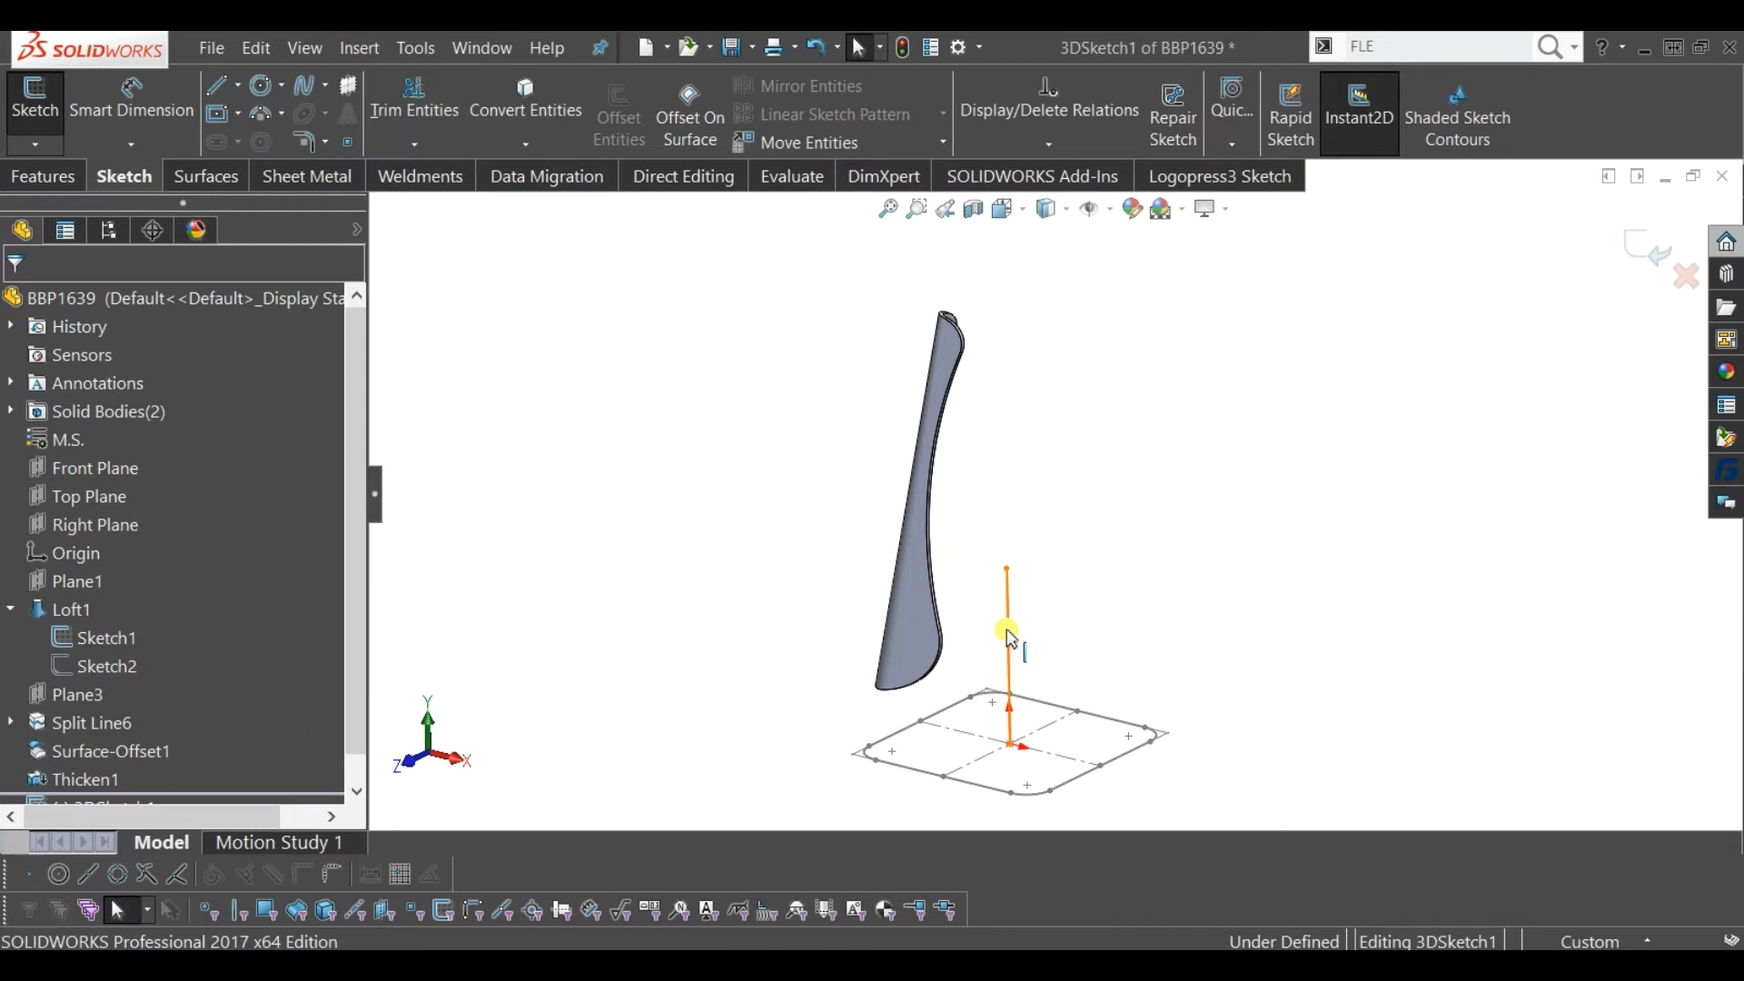
- Convert the vertical line to construction geometry and close the 3D sketch
click(1009, 636)
click(1107, 570)
click(1117, 618)
mouse_move(1116, 618)
middle_down()
mouse_move(1018, 599)
mouse_move(995, 695)
mouse_move(1021, 582)
mouse_move(1095, 609)
mouse_move(1126, 568)
mouse_move(1320, 481)
middle_up()
click(1678, 272)
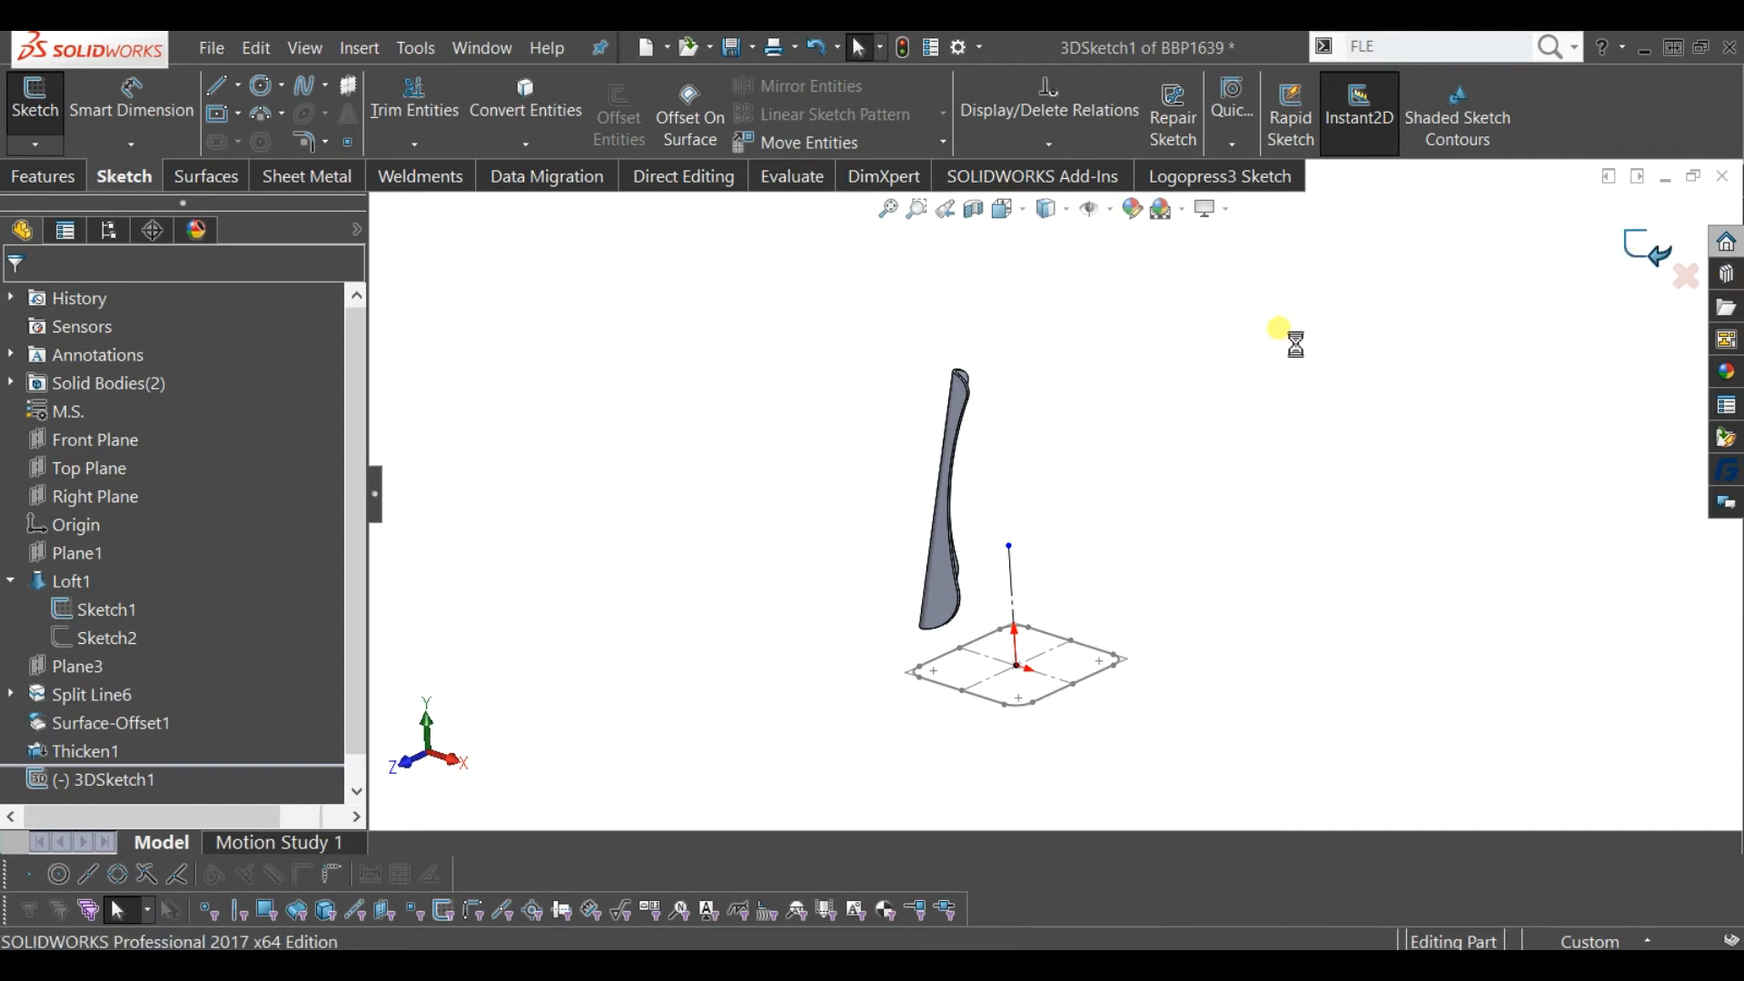
mouse_move(1210, 400)
middle_down()
mouse_move(1195, 390)
mouse_move(1197, 411)
middle_up()
click(1271, 446)
middle_drag(820, 229, 816, 311)
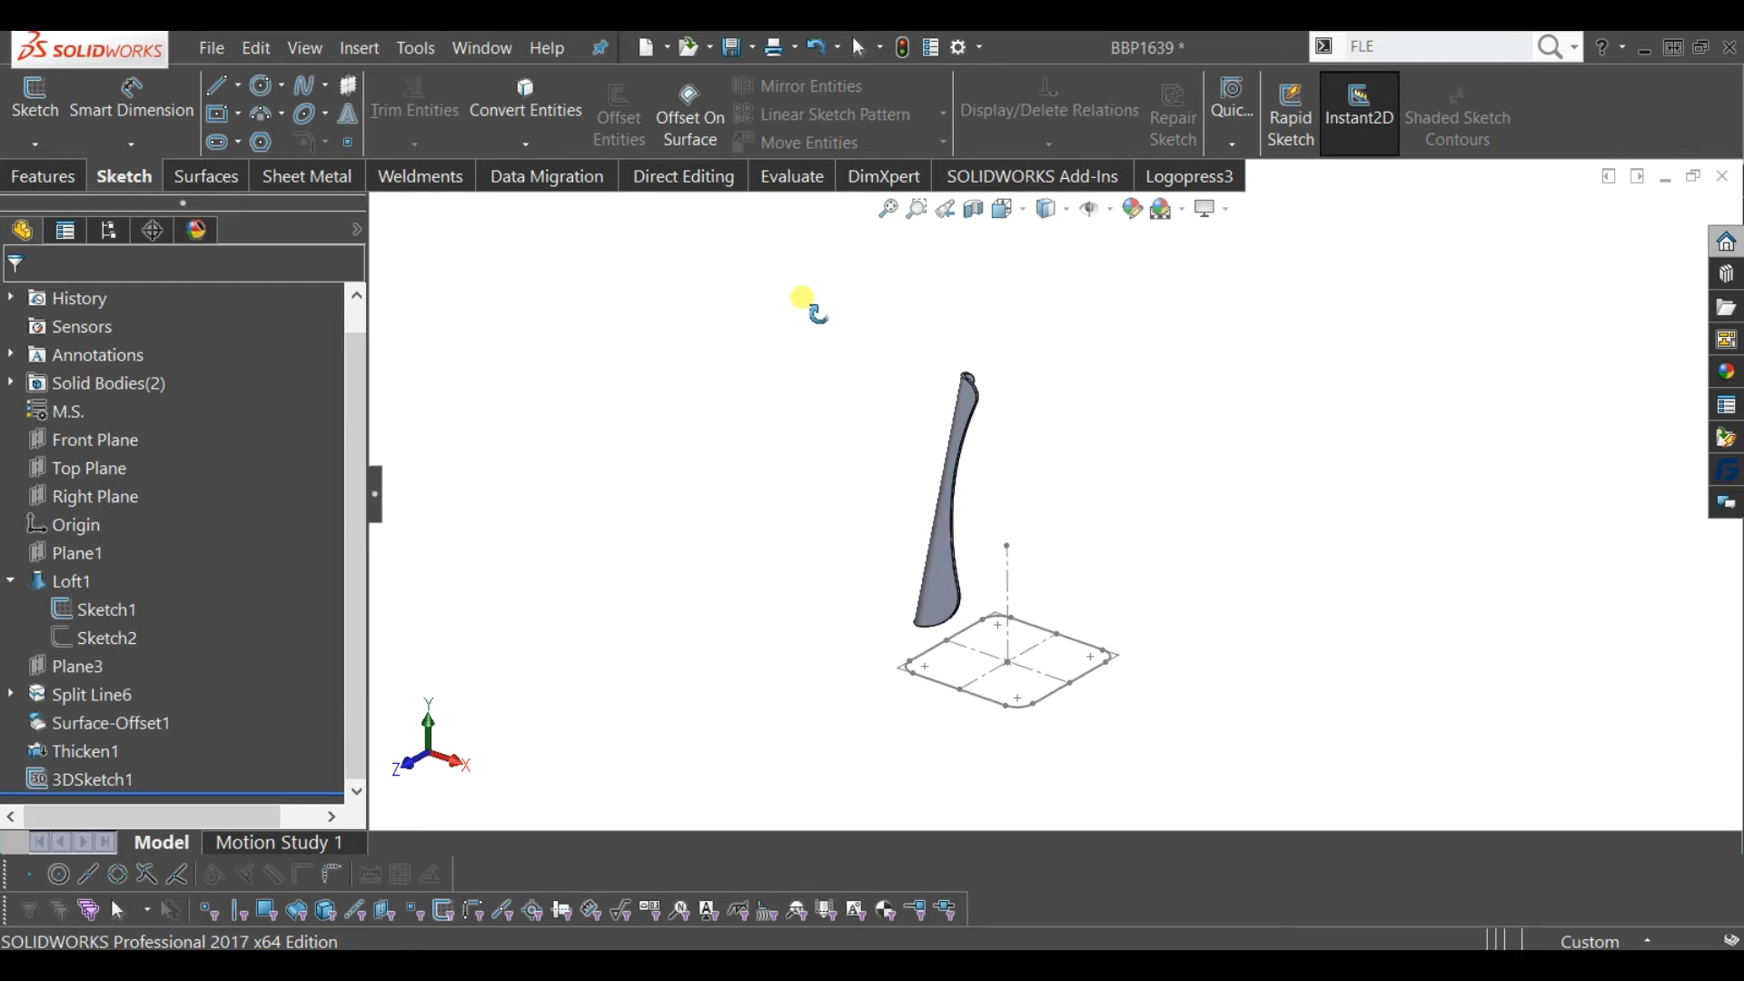
- Circular-pattern the thickened body about the vertical construction line, with 4 equally spaced instances over 360 degrees
click(42, 176)
click(863, 145)
click(823, 234)
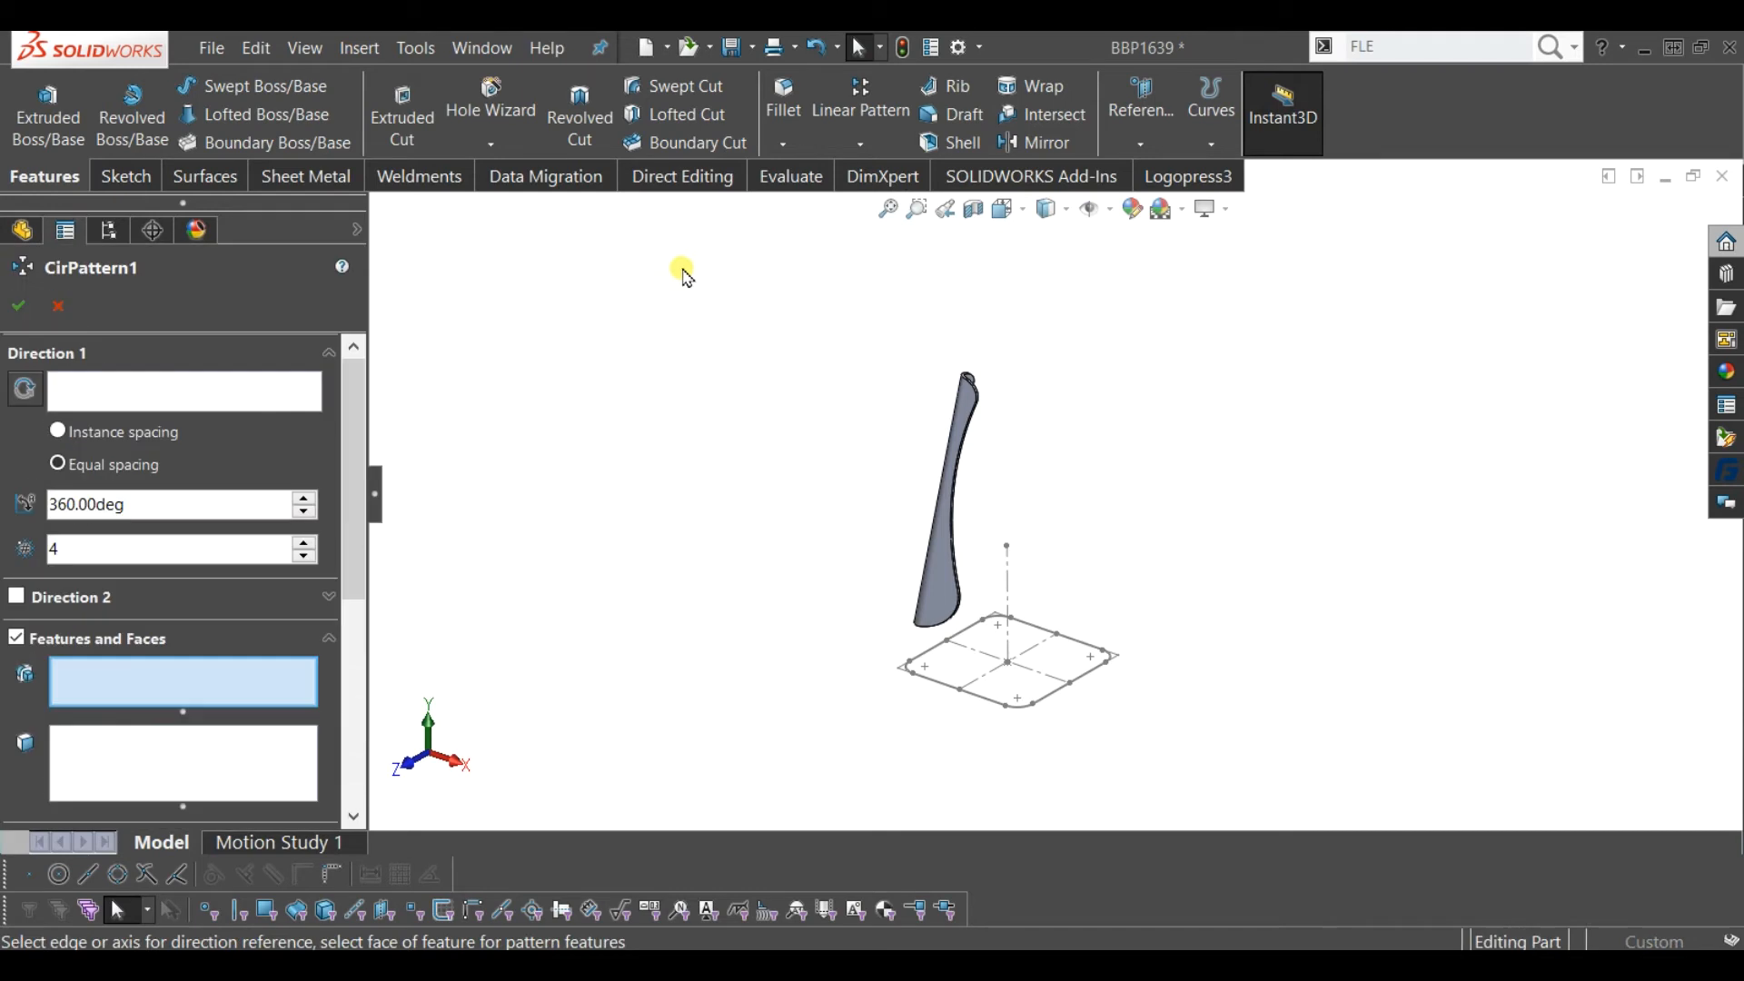
click(185, 396)
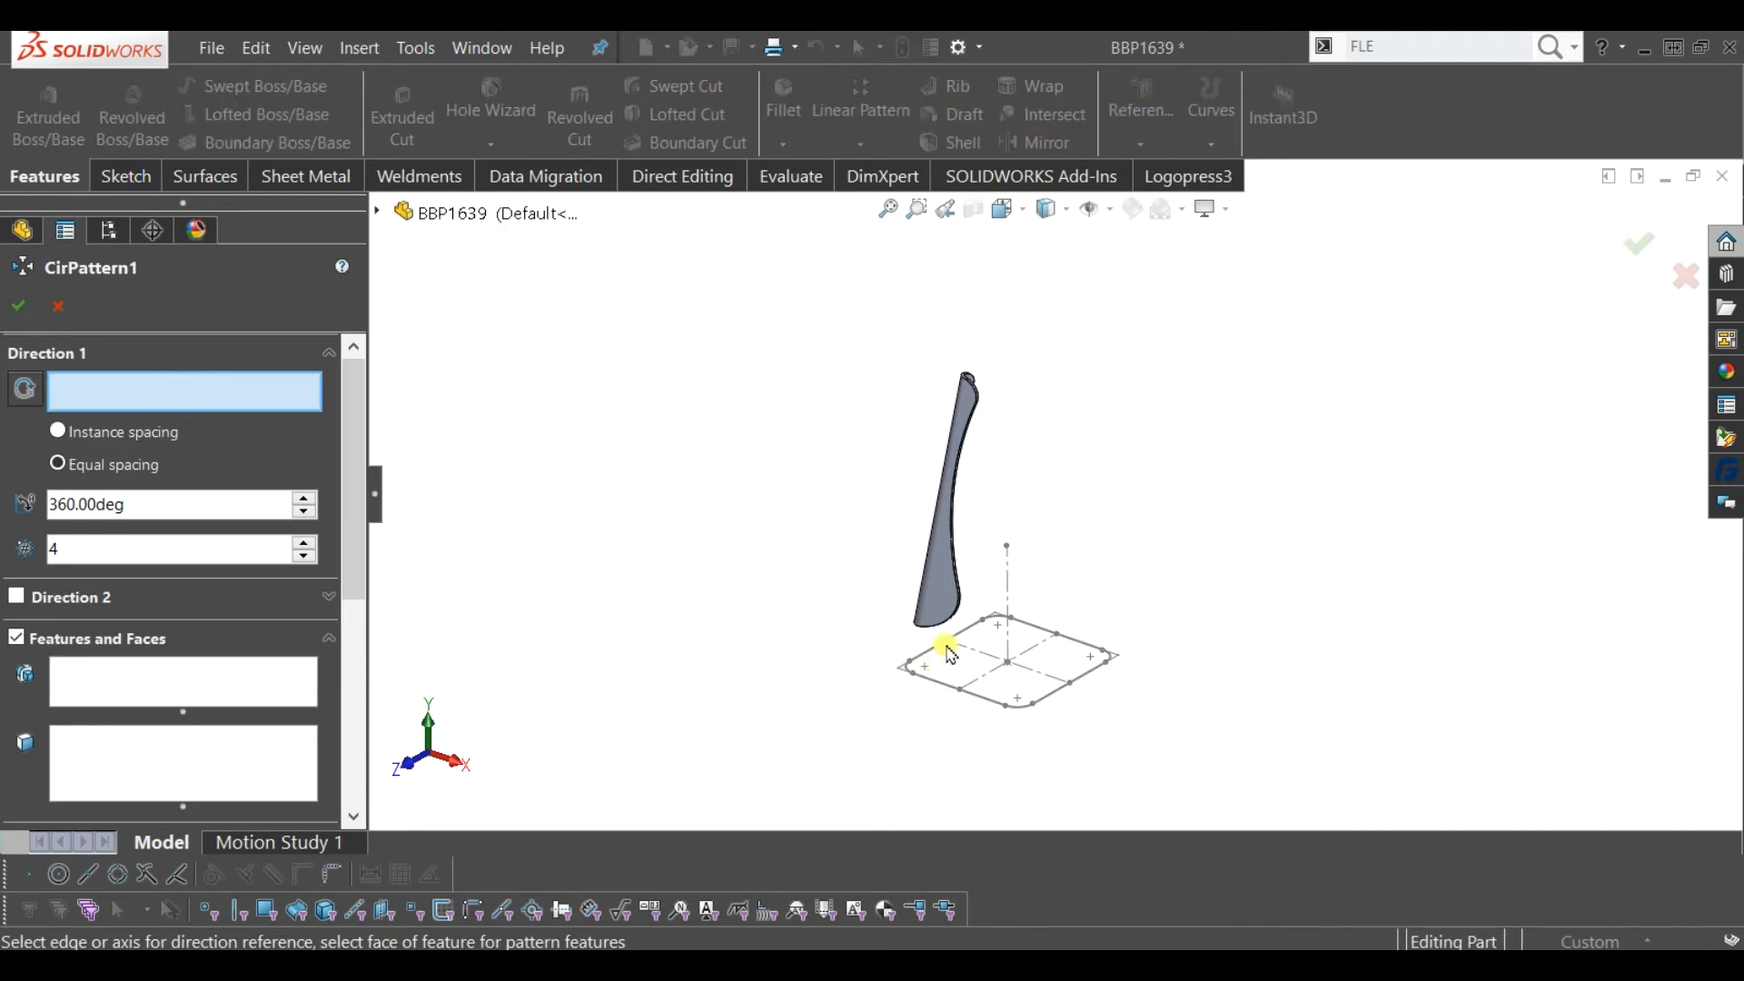
click(1009, 636)
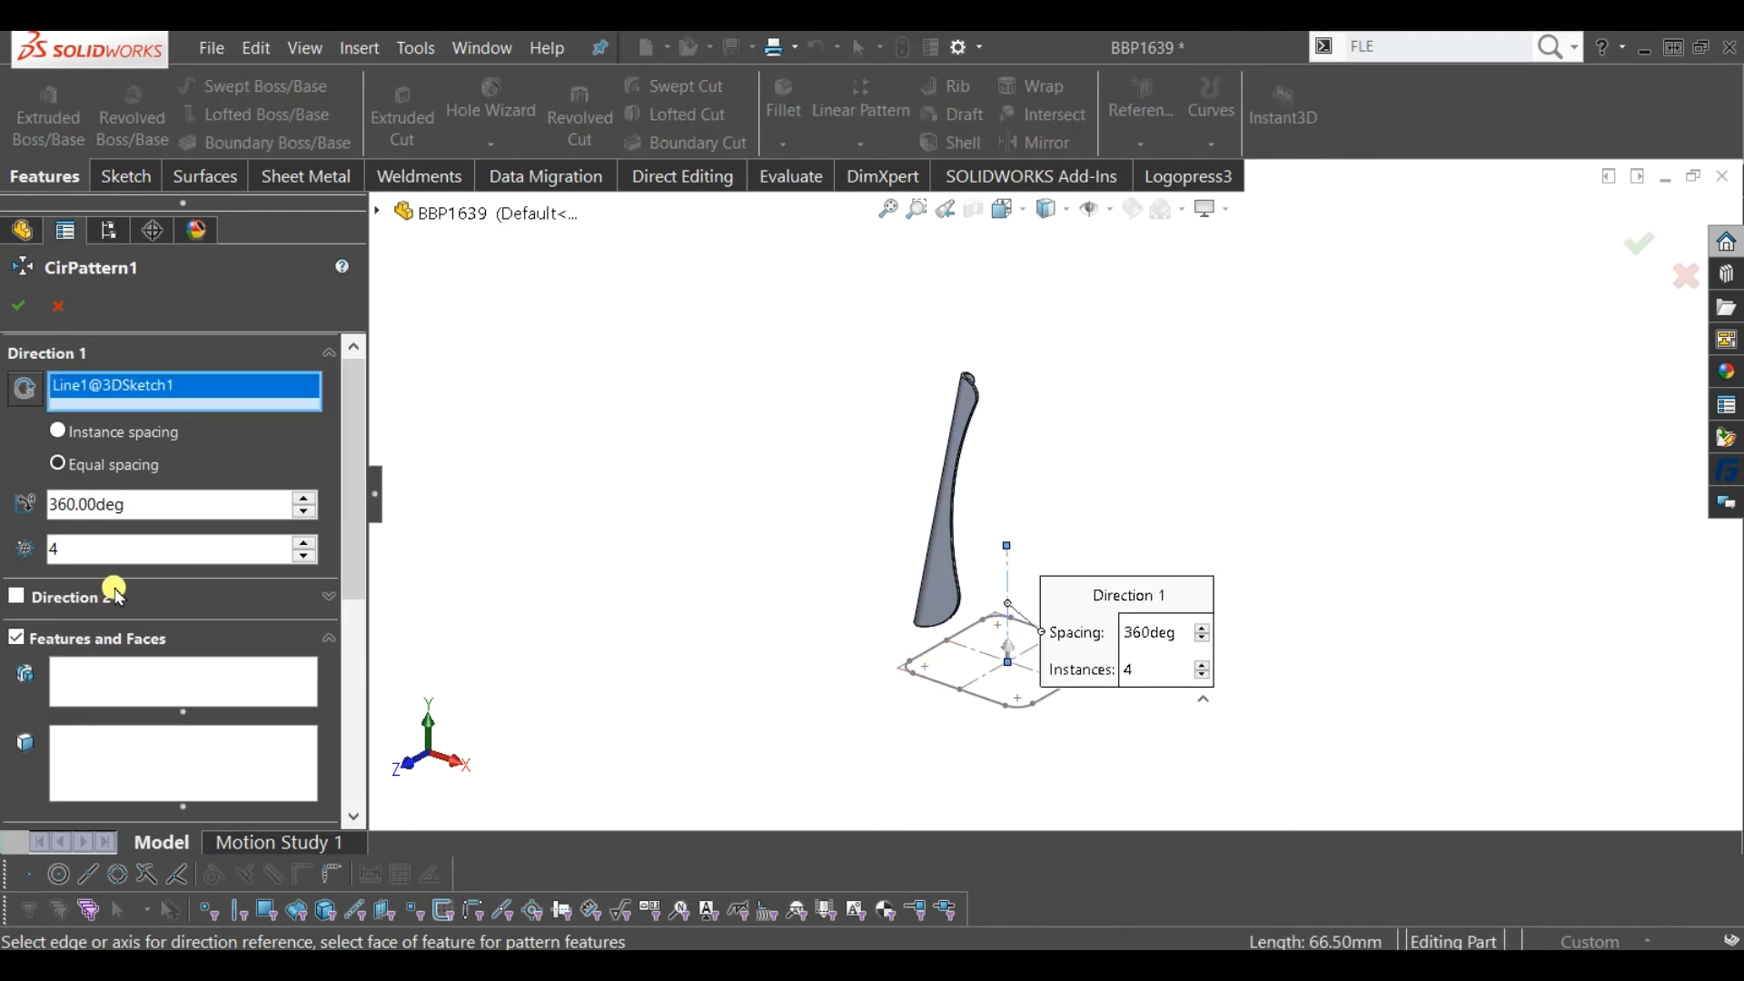
click(74, 639)
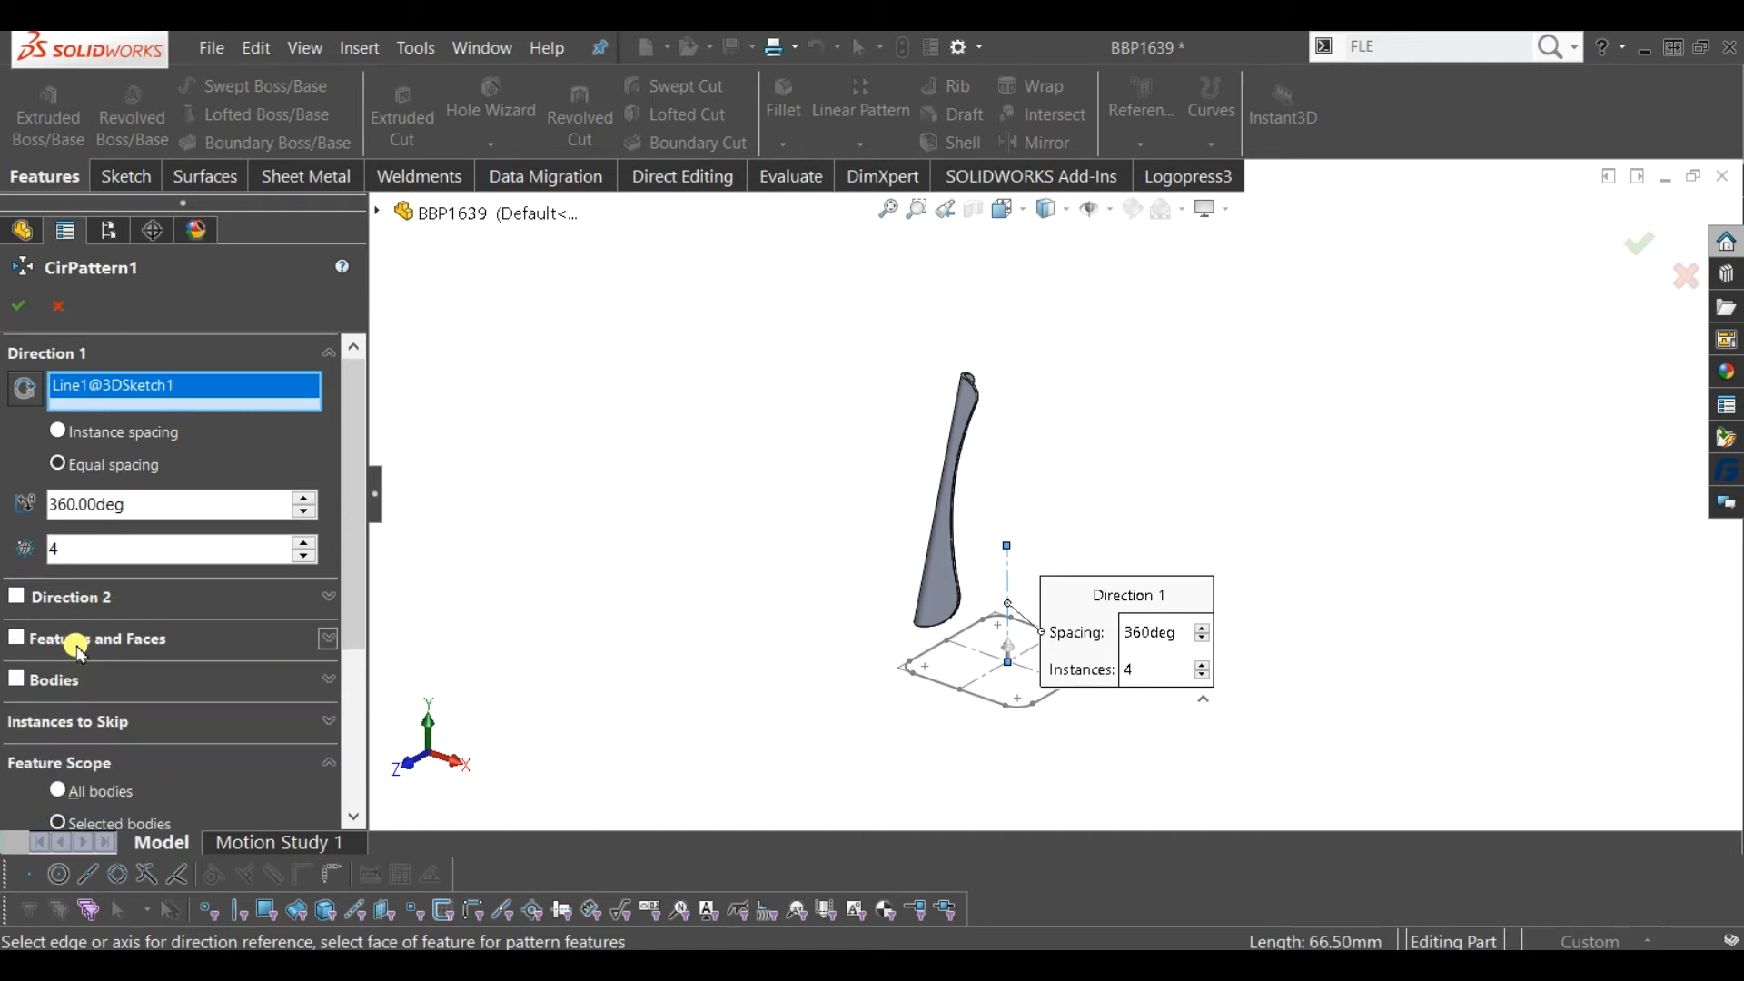
click(67, 680)
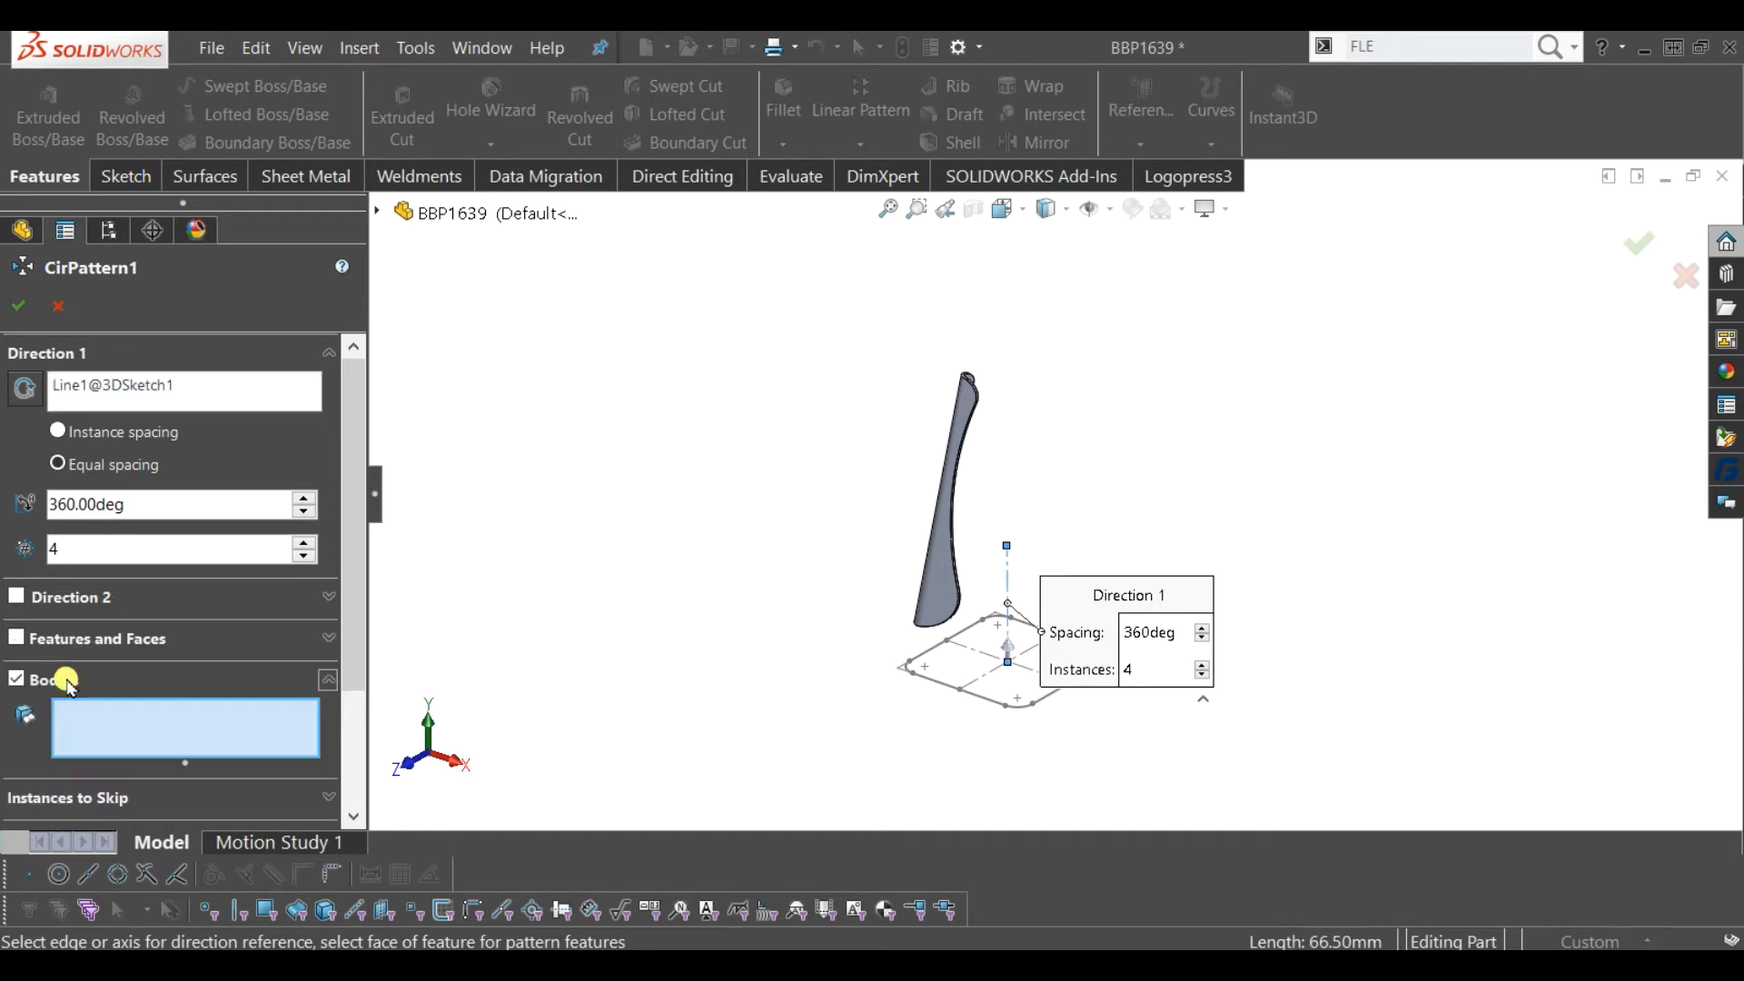
click(951, 587)
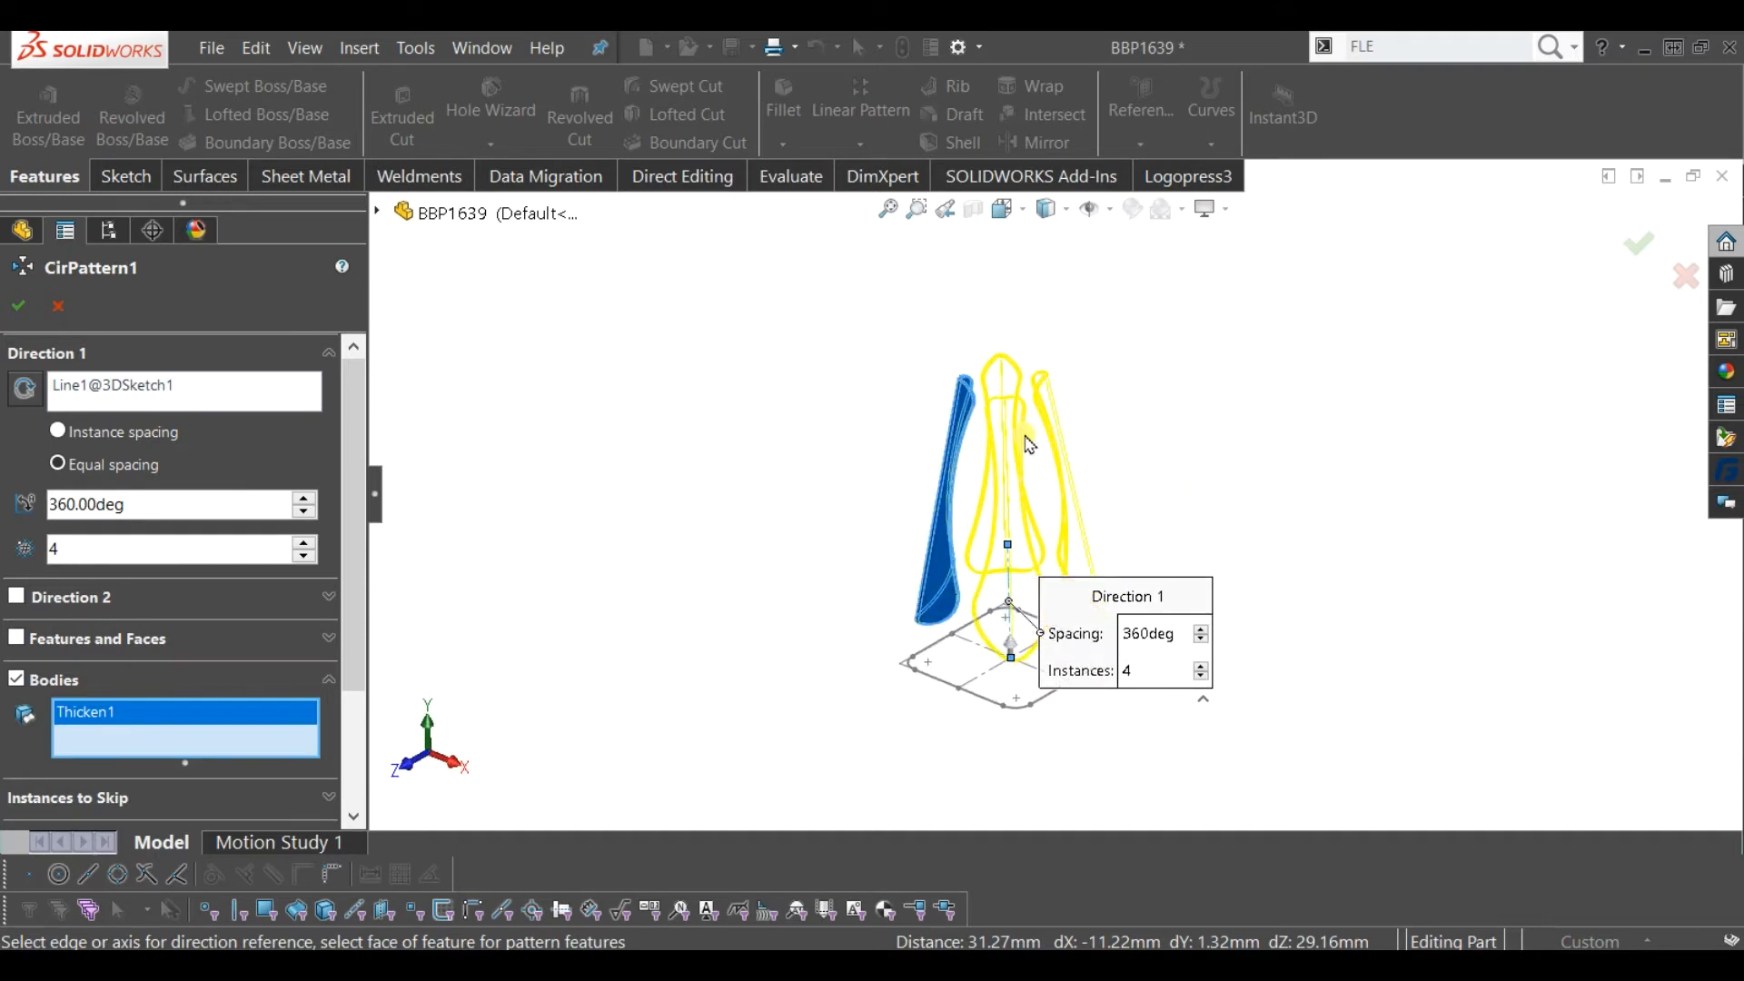
click(19, 306)
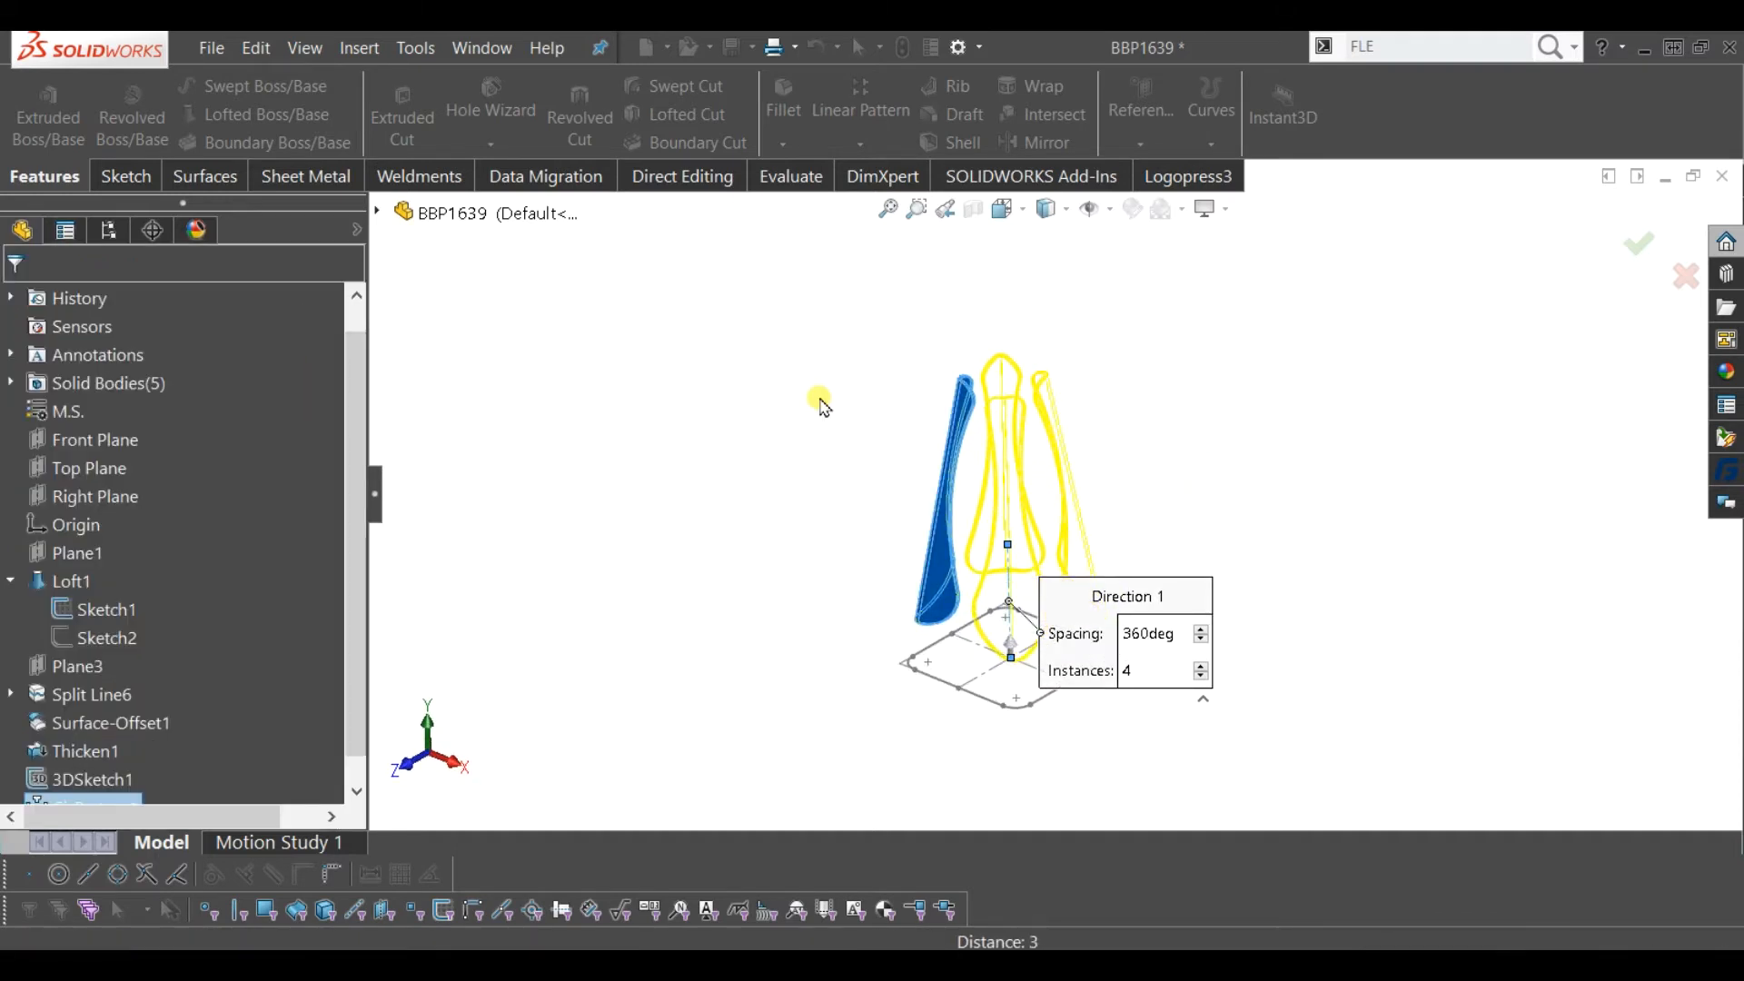
- Hide the loft's base sketch, Sketch1, and show the hidden lofted solid body again
middle_drag(1317, 427, 1087, 706)
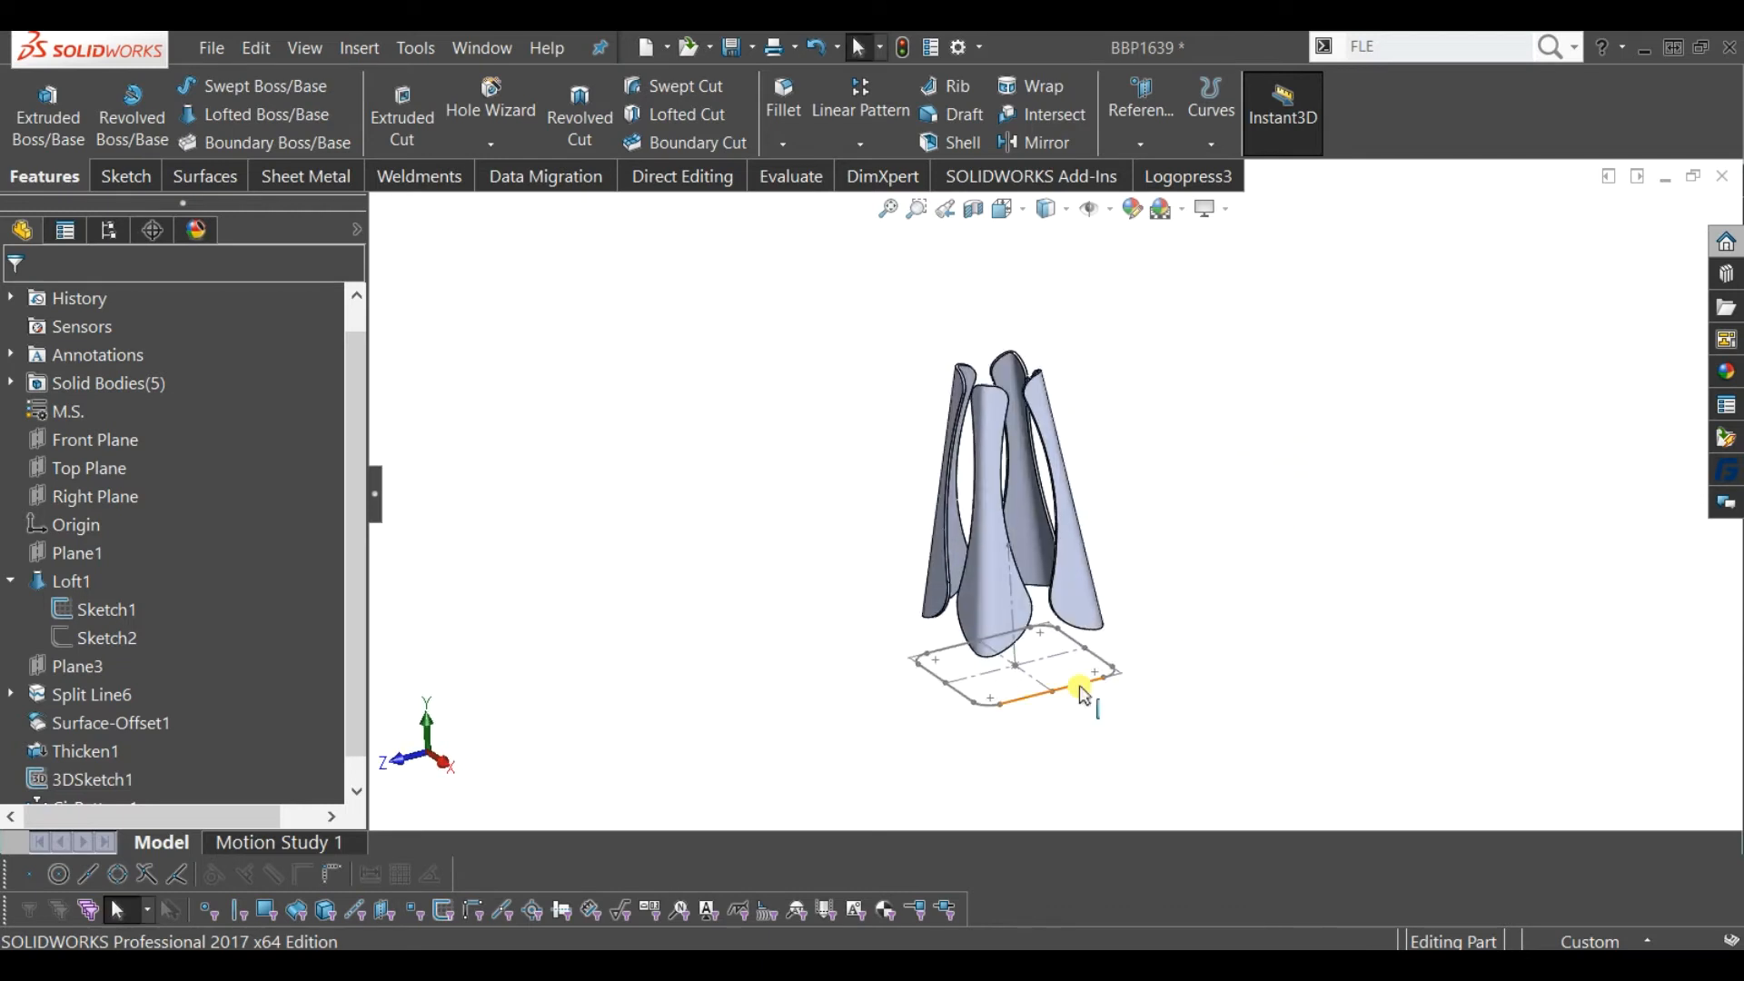
click(1084, 696)
click(1168, 642)
mouse_move(1172, 651)
middle_down()
mouse_move(1168, 494)
mouse_move(1184, 506)
middle_up()
right_click(1184, 506)
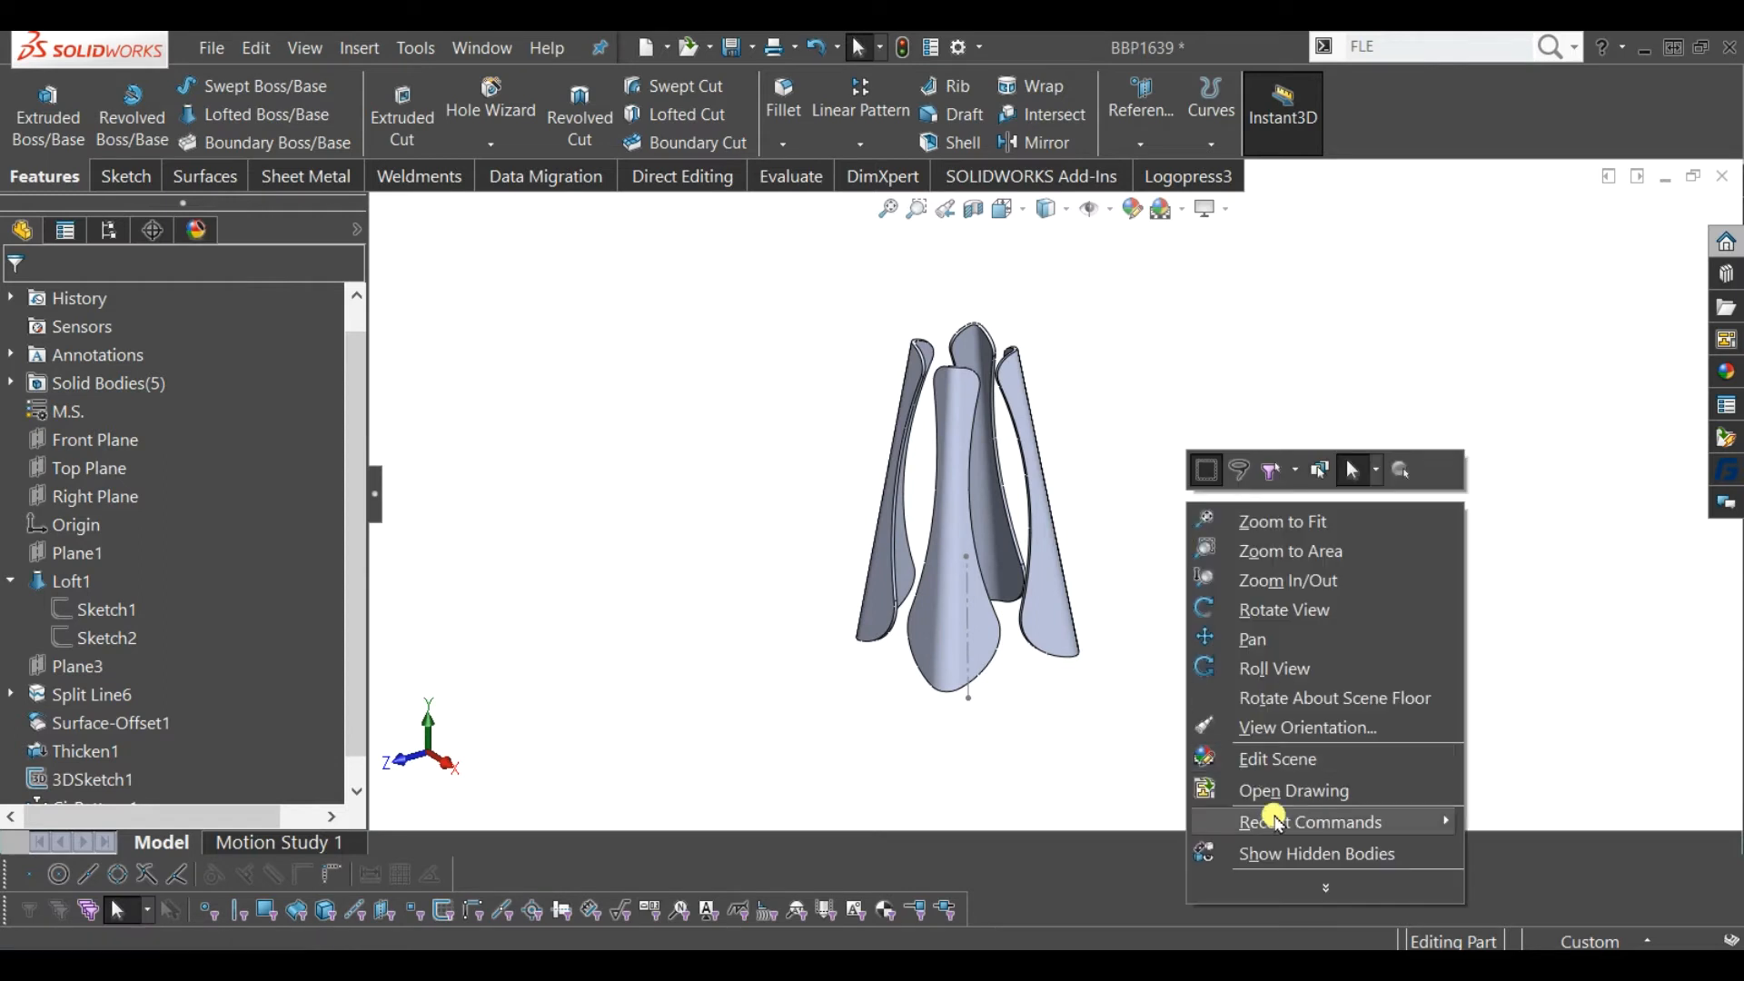
click(1281, 854)
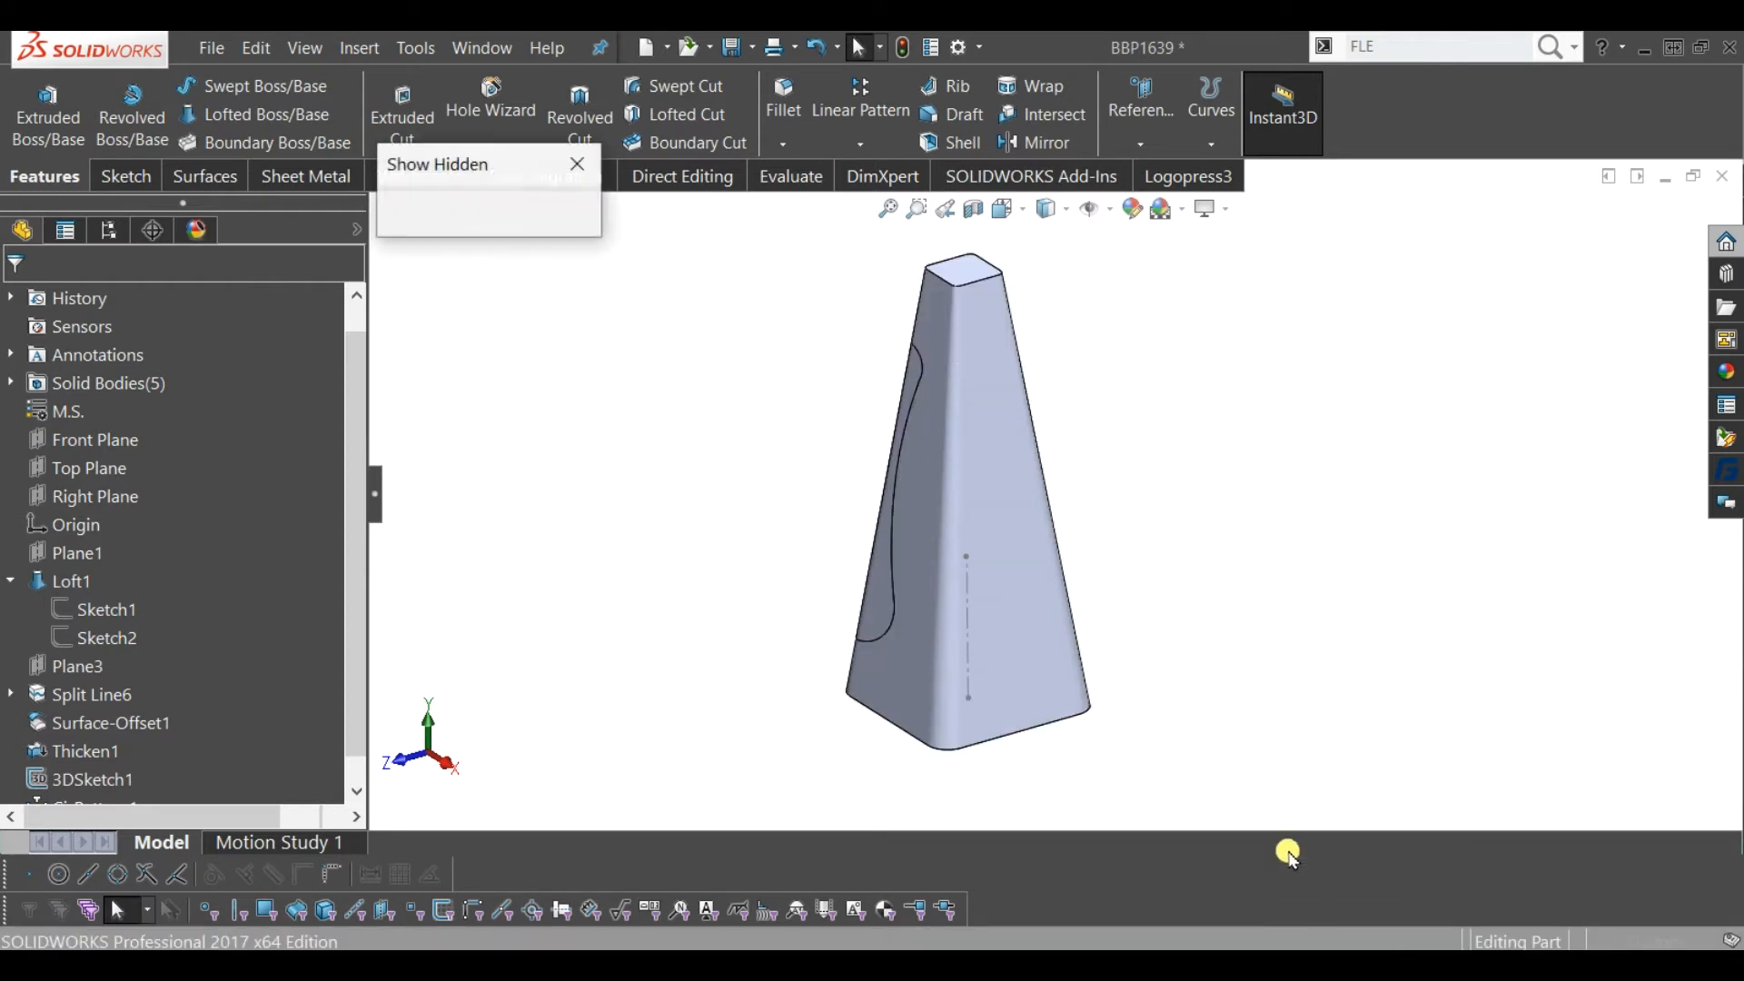
click(1033, 690)
click(498, 210)
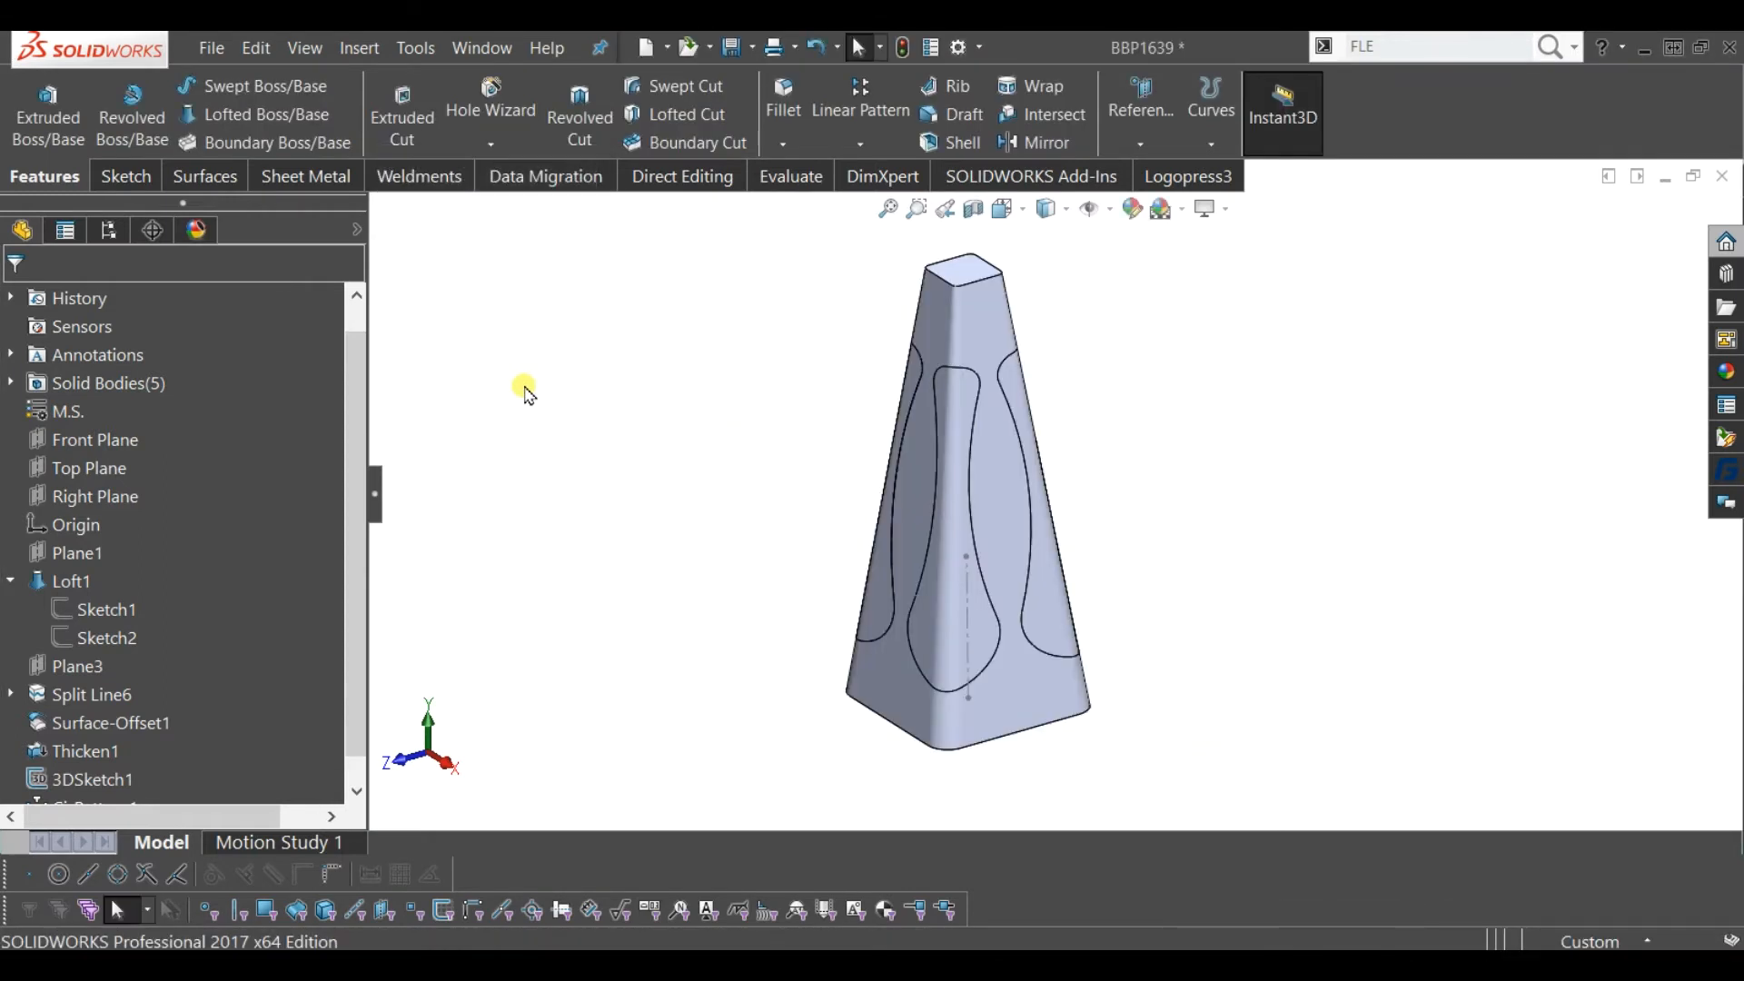
- Subtract the thickened body and its three patterned copies from the lofted body using Combine
scroll(811, 373, up, 1)
scroll(811, 373, down, 1)
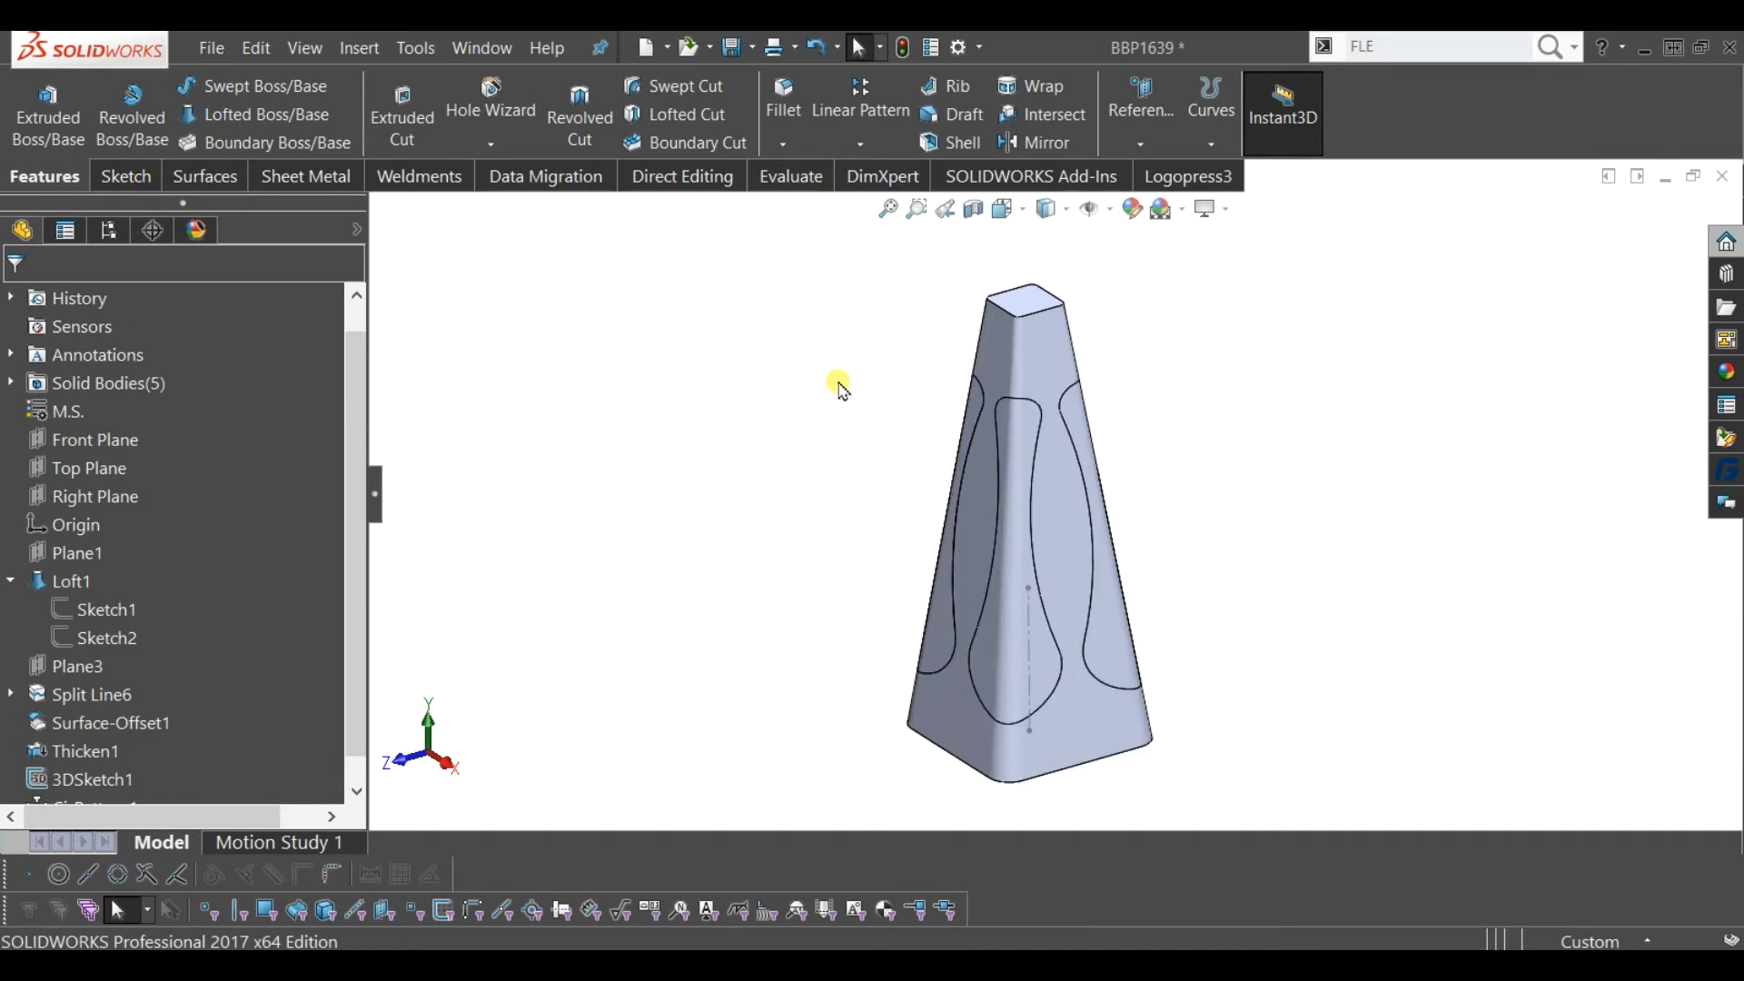
scroll(840, 389, up, 1)
click(788, 177)
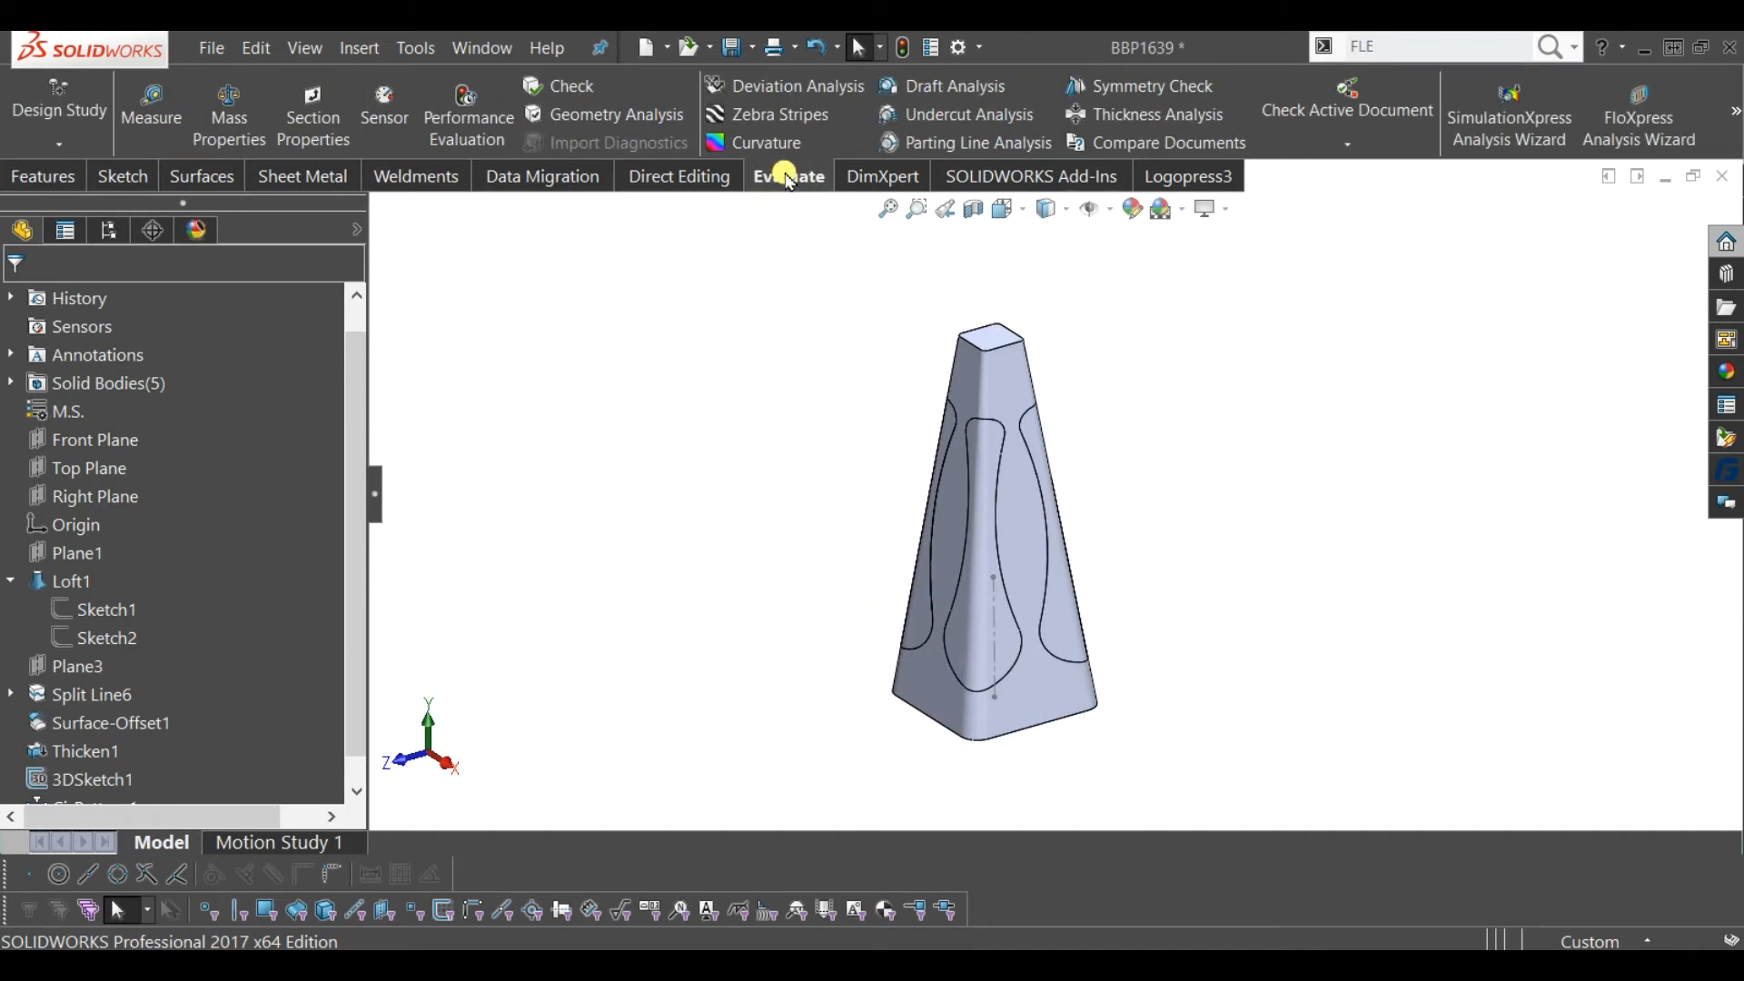
click(654, 175)
click(635, 109)
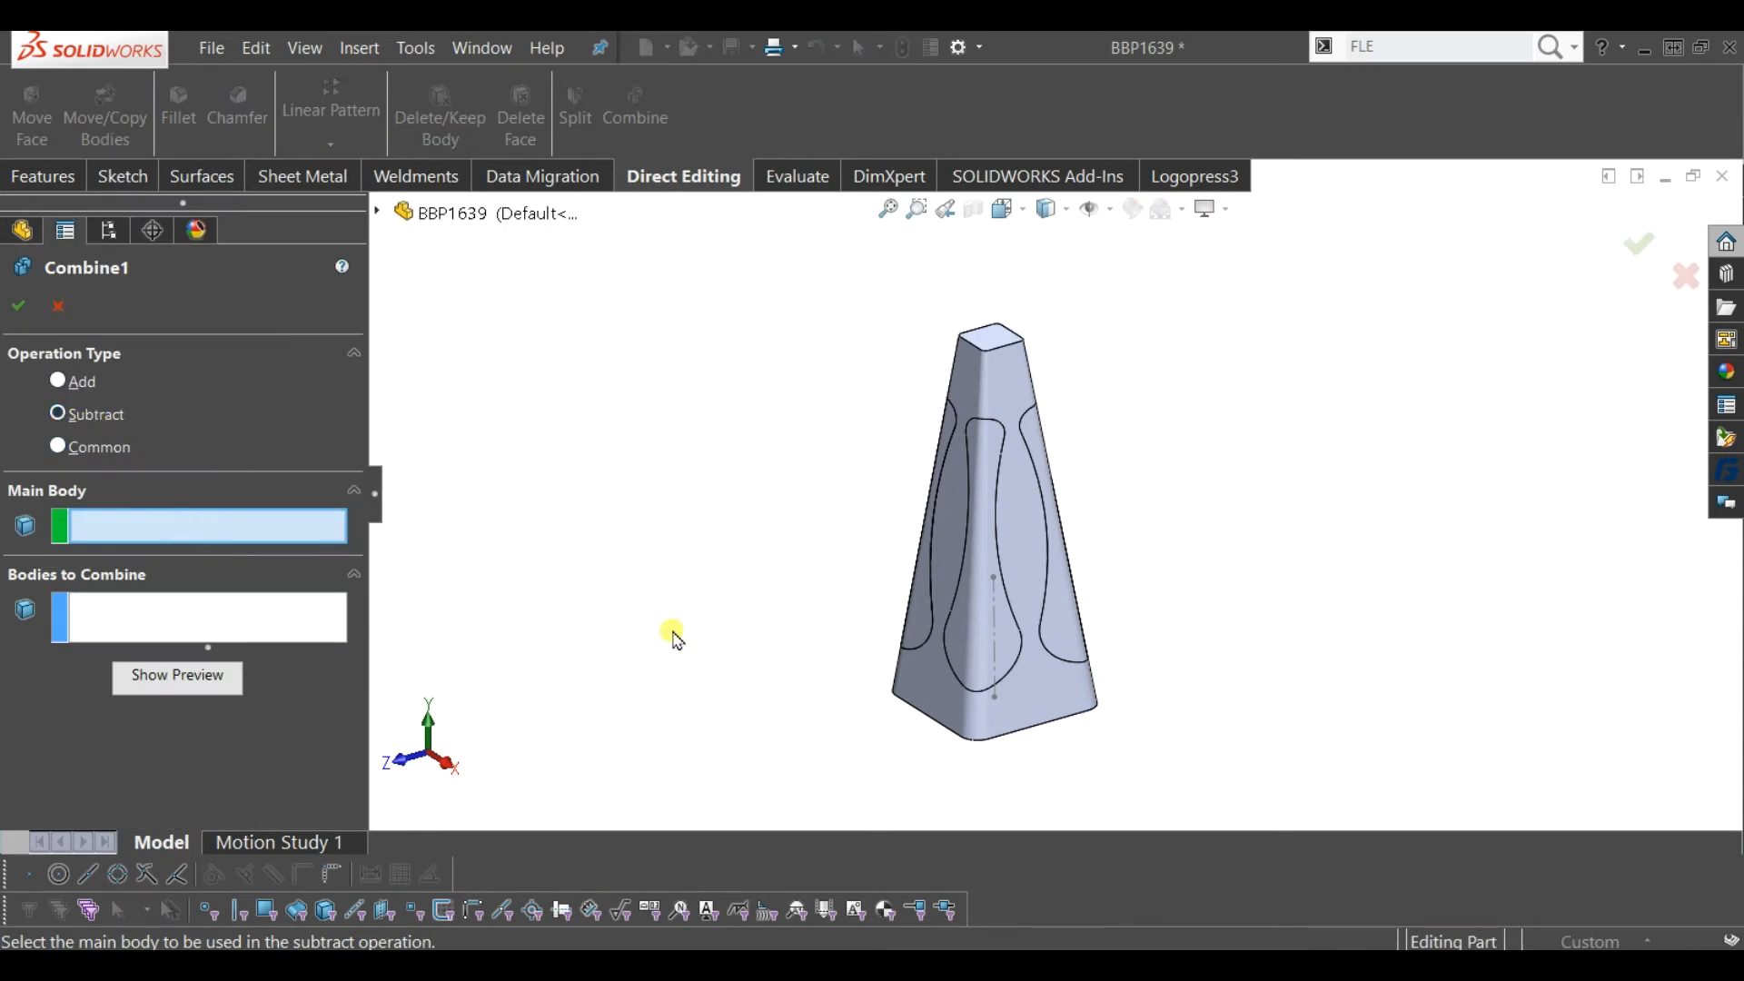
click(1028, 719)
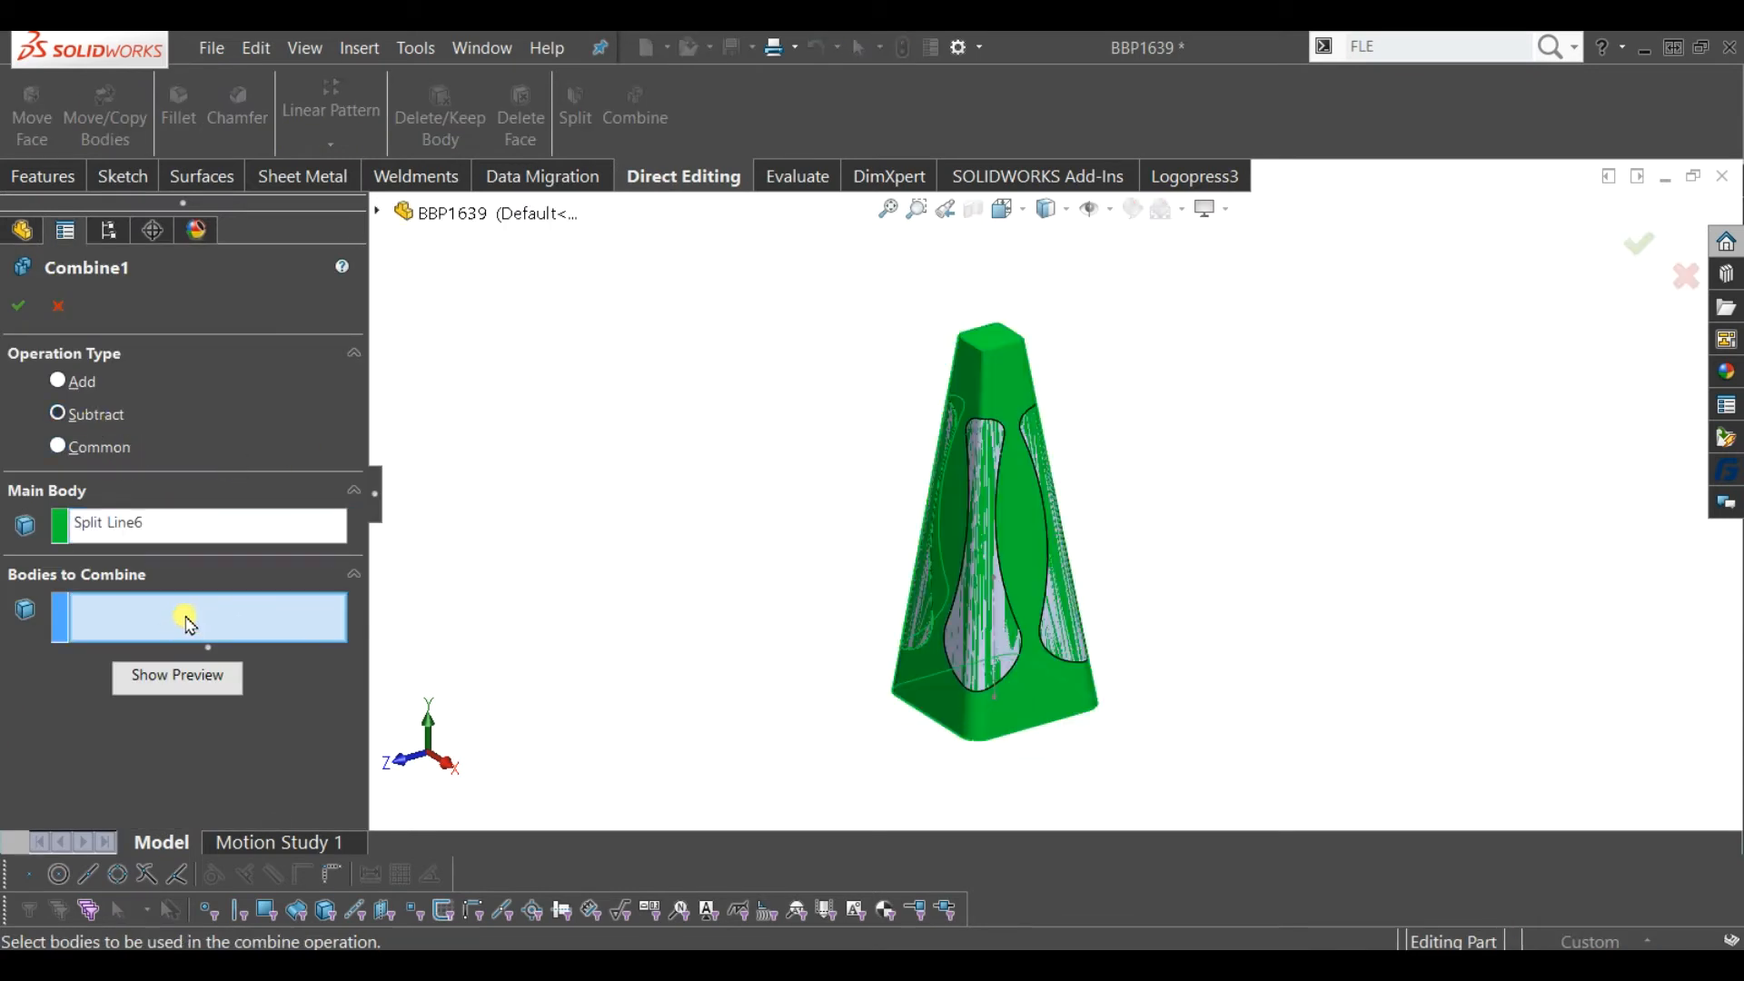
click(376, 215)
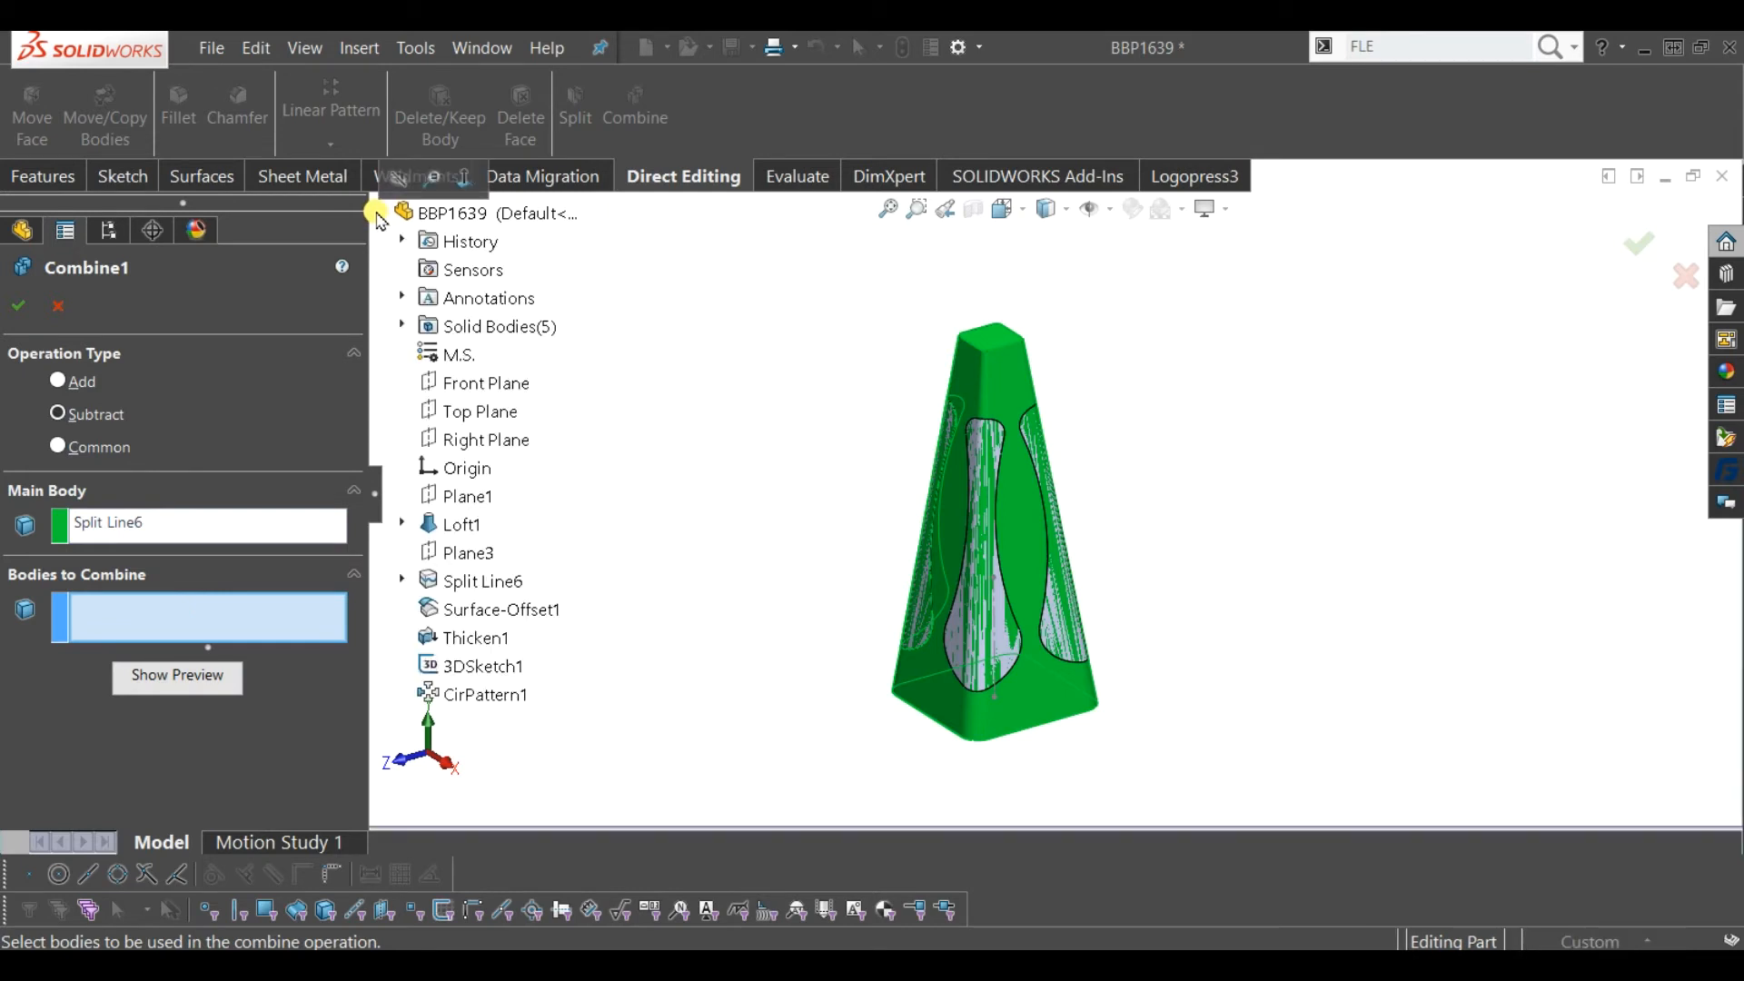
click(410, 328)
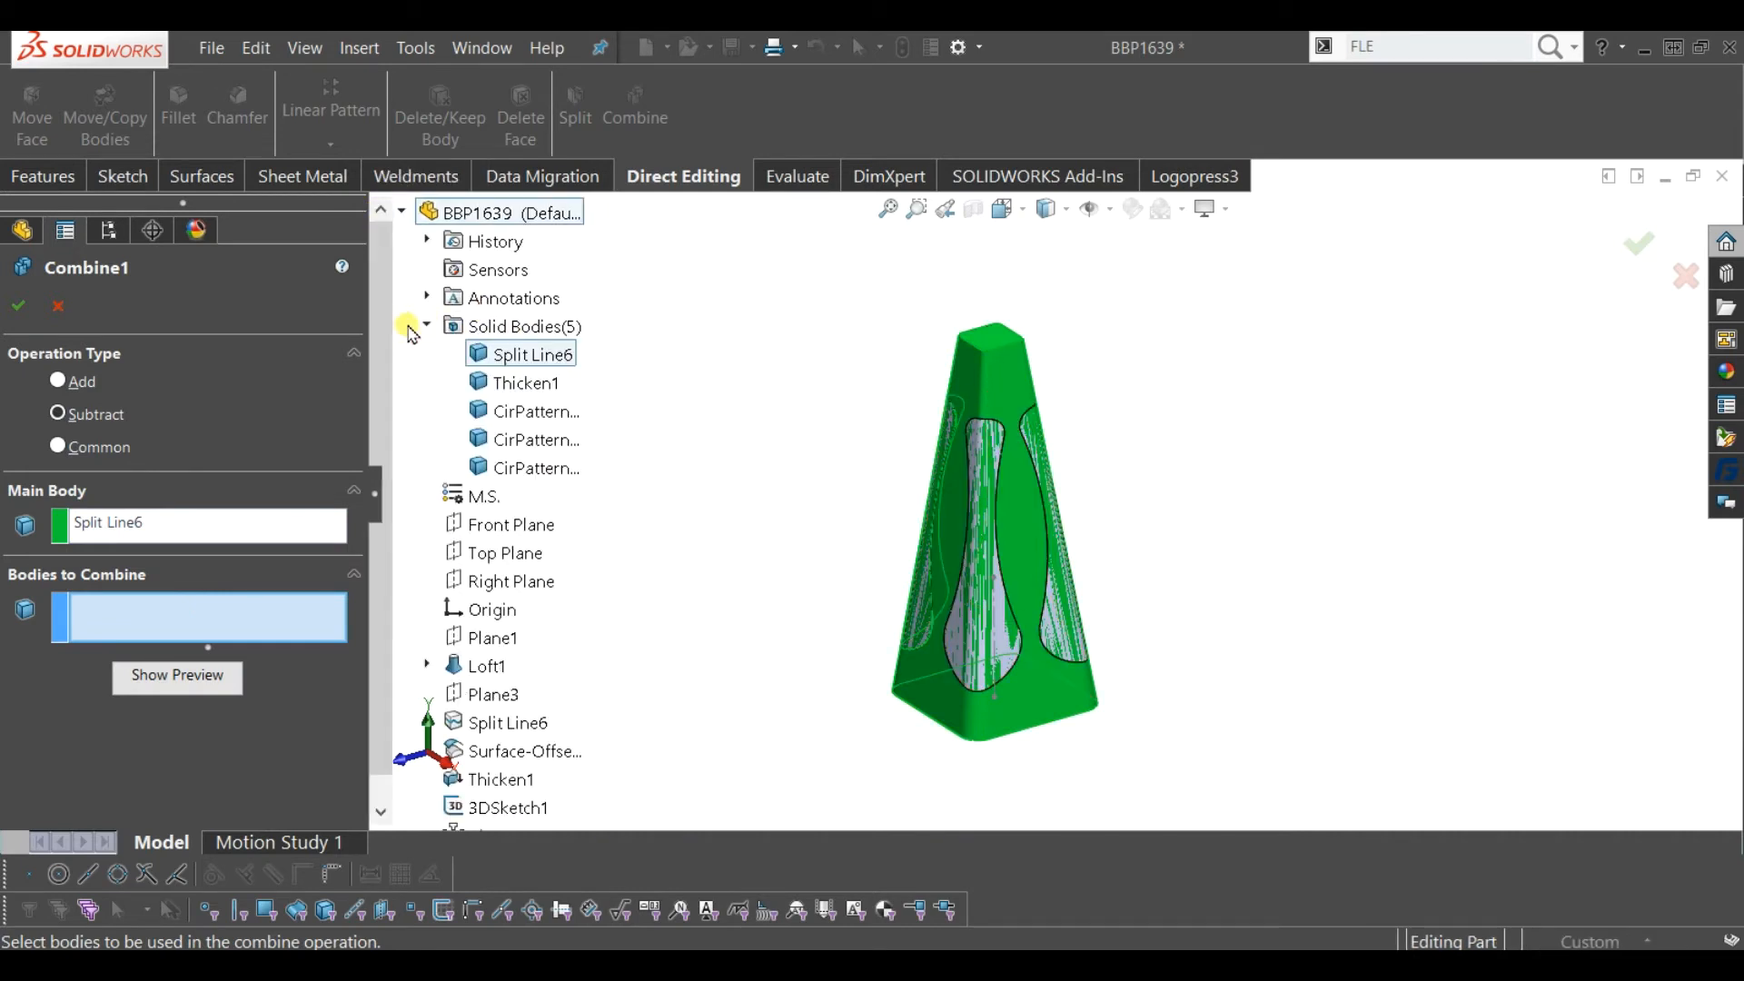
click(524, 389)
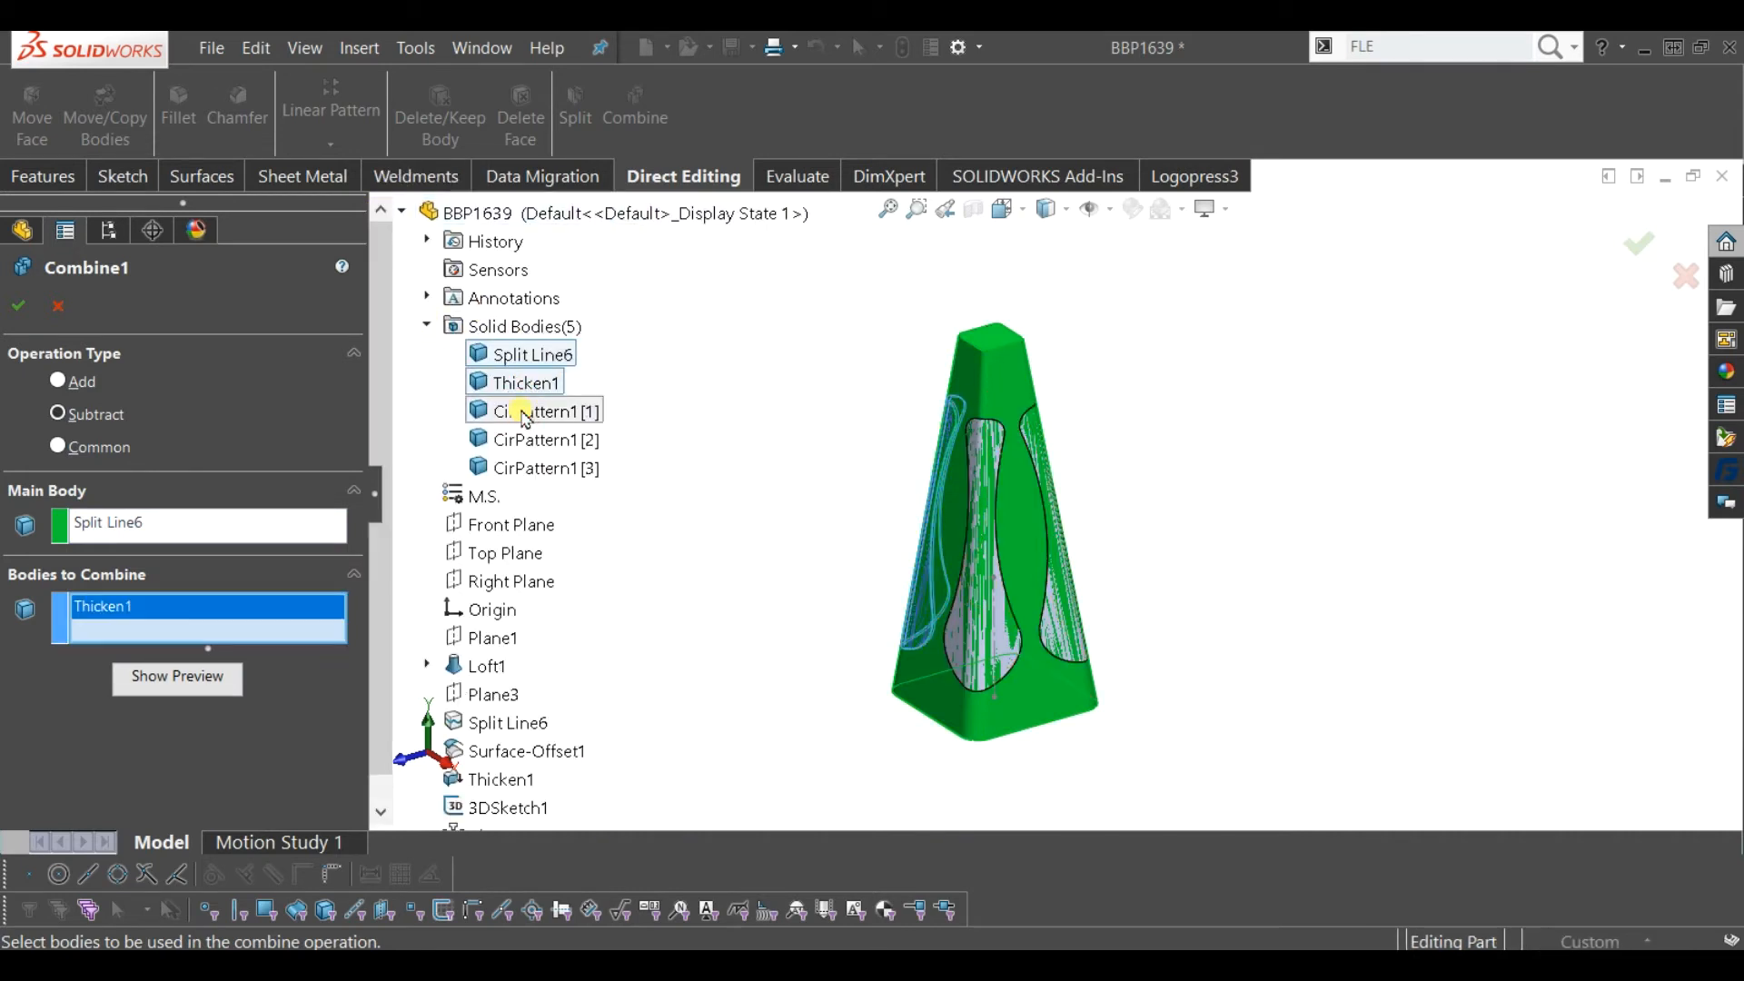
click(529, 442)
click(522, 466)
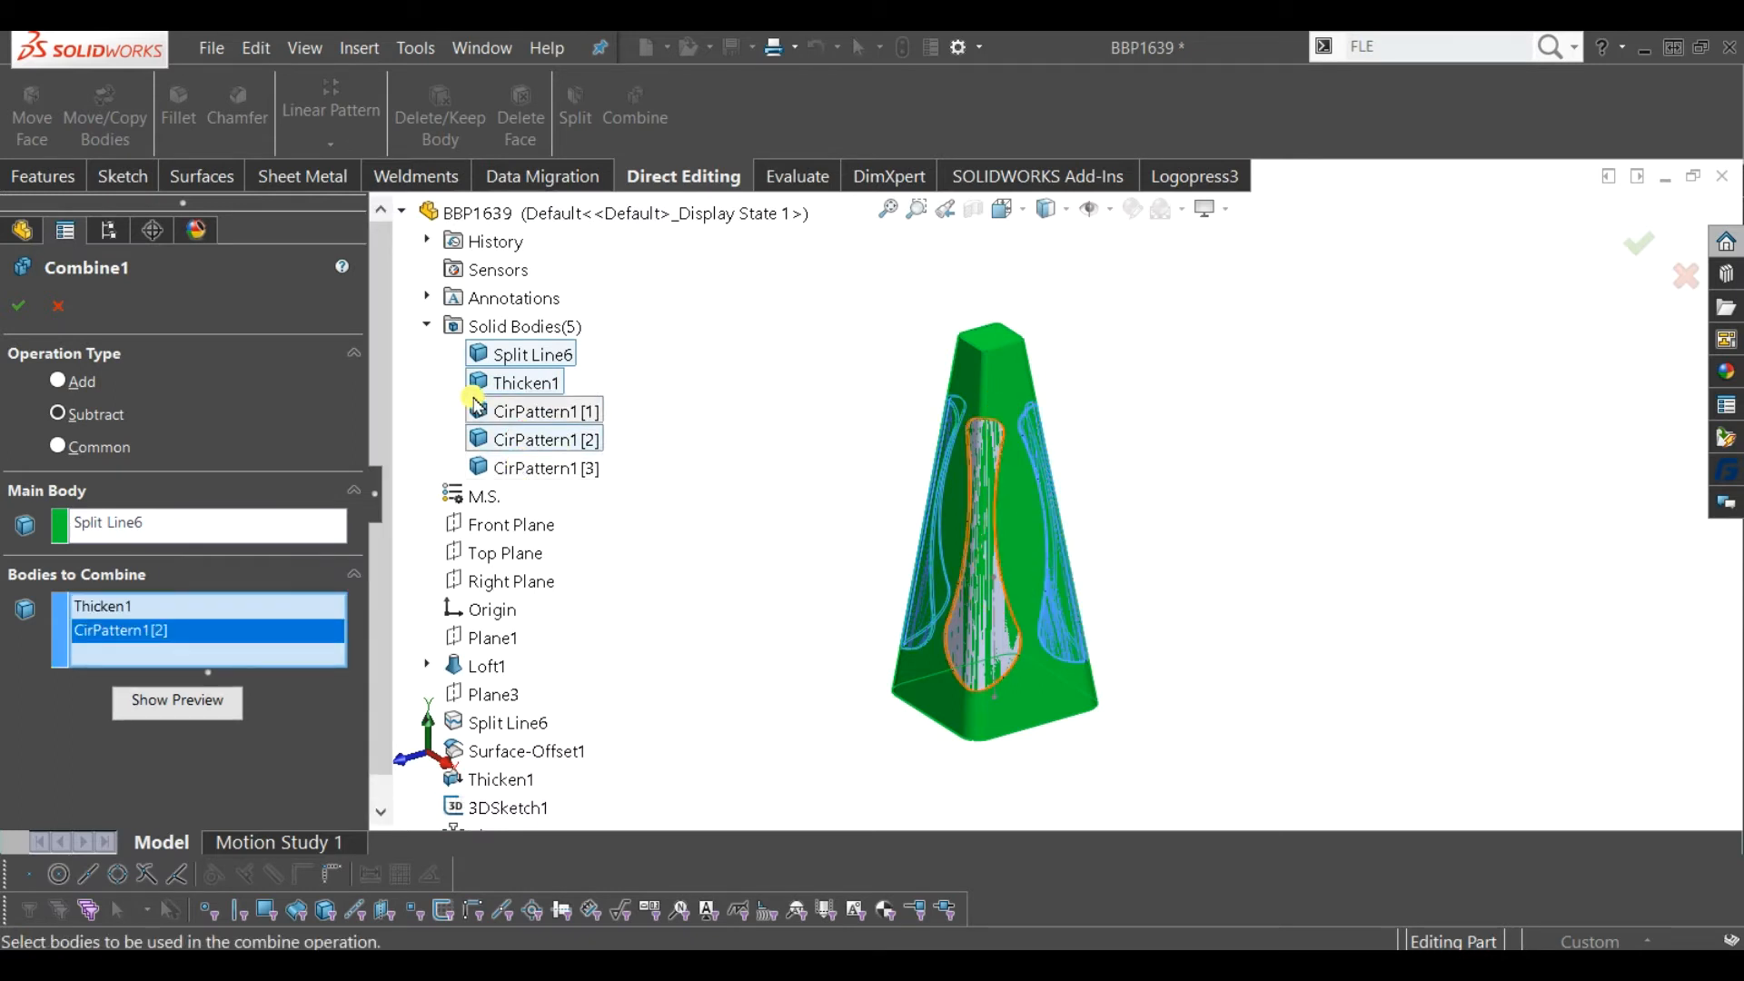
click(525, 411)
click(541, 468)
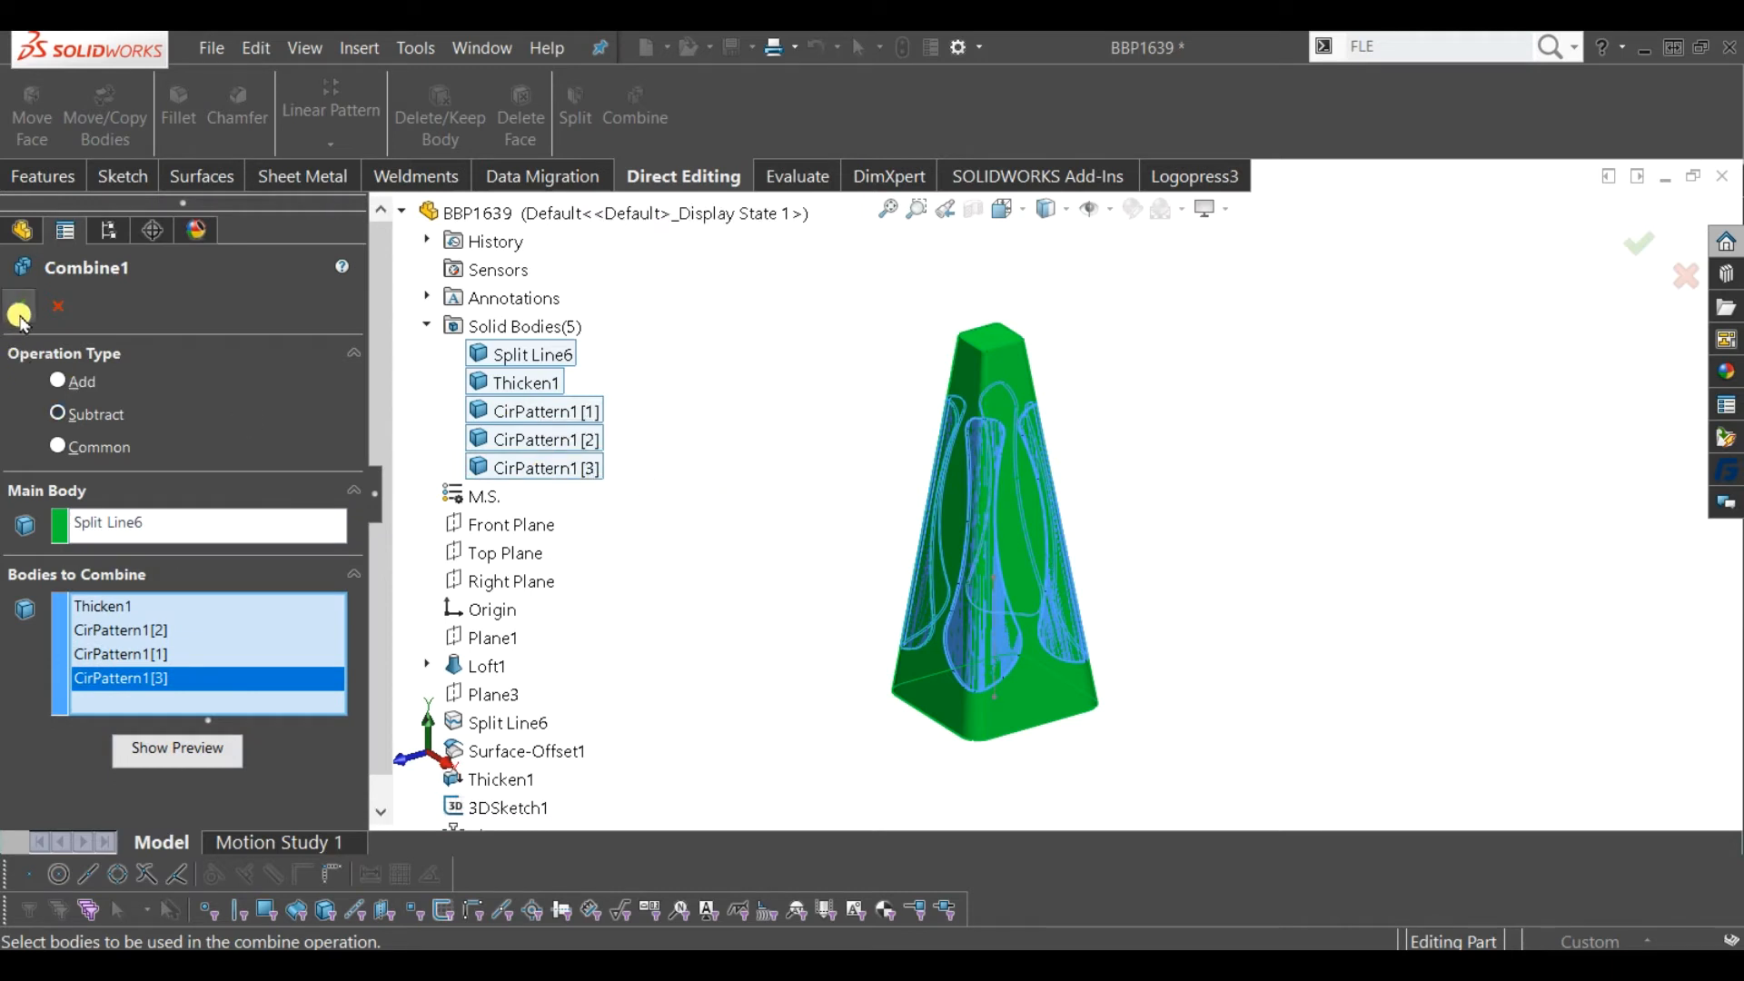
click(720, 414)
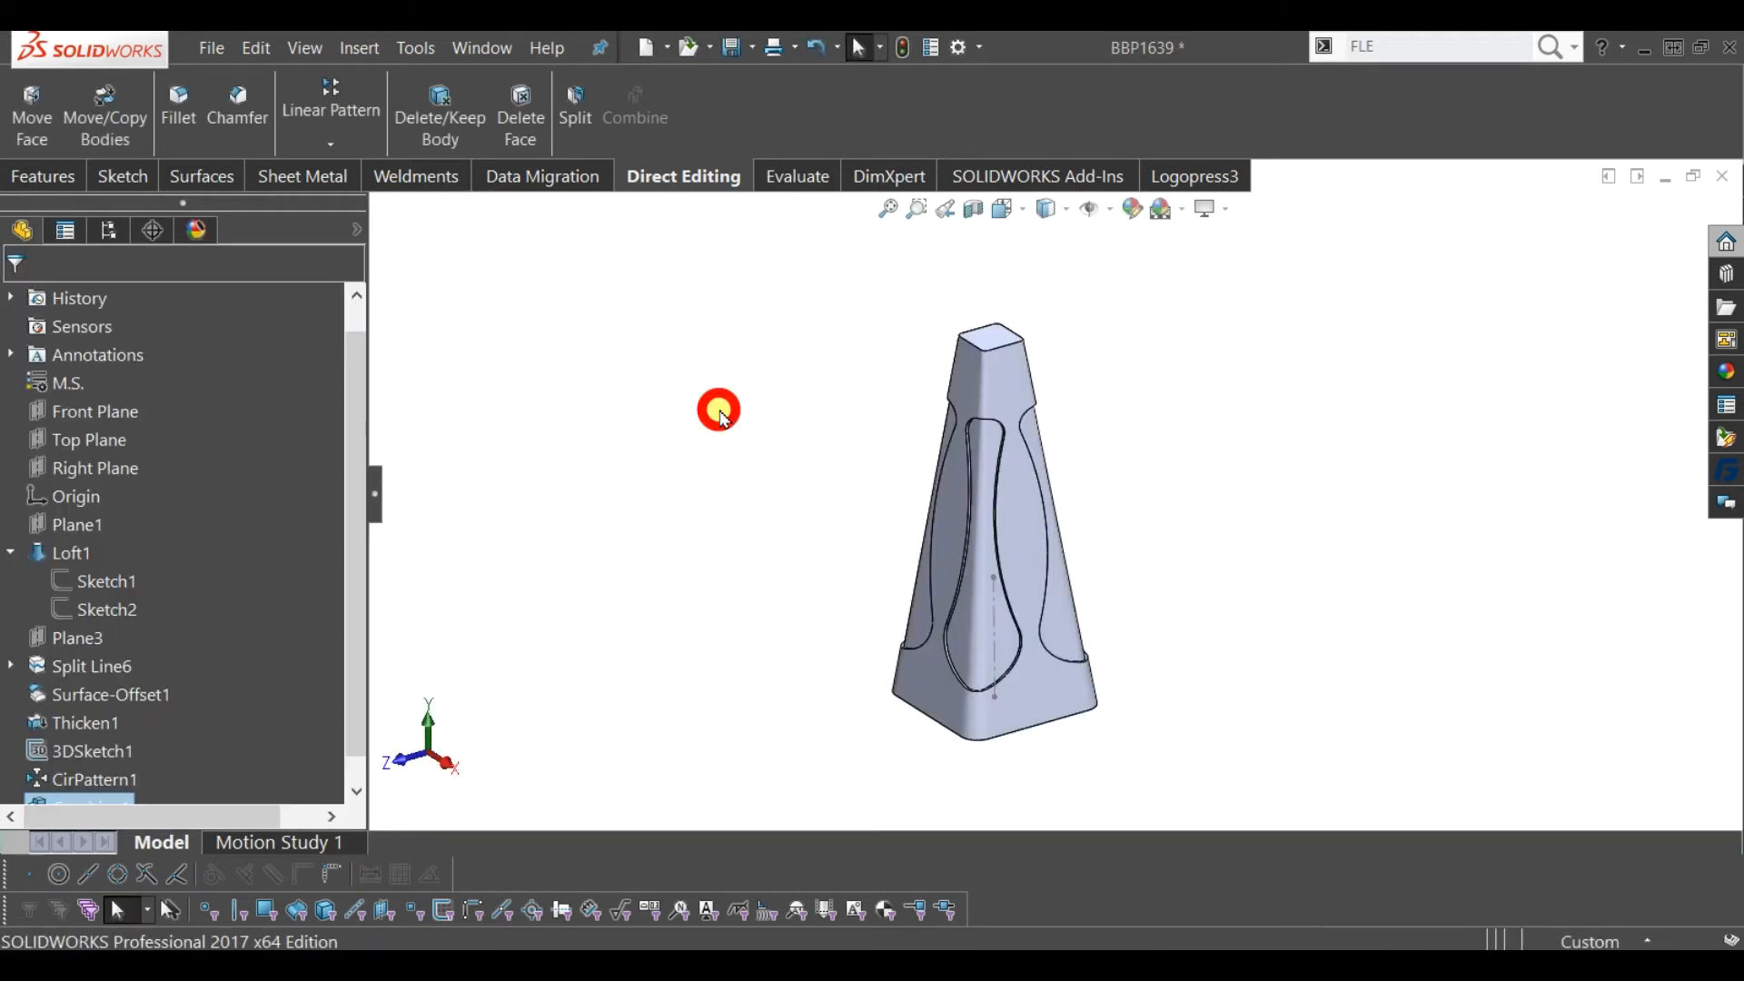
- Fillet the recessed faces cut into the corners of the tapered body
middle_drag(1086, 549, 708, 522)
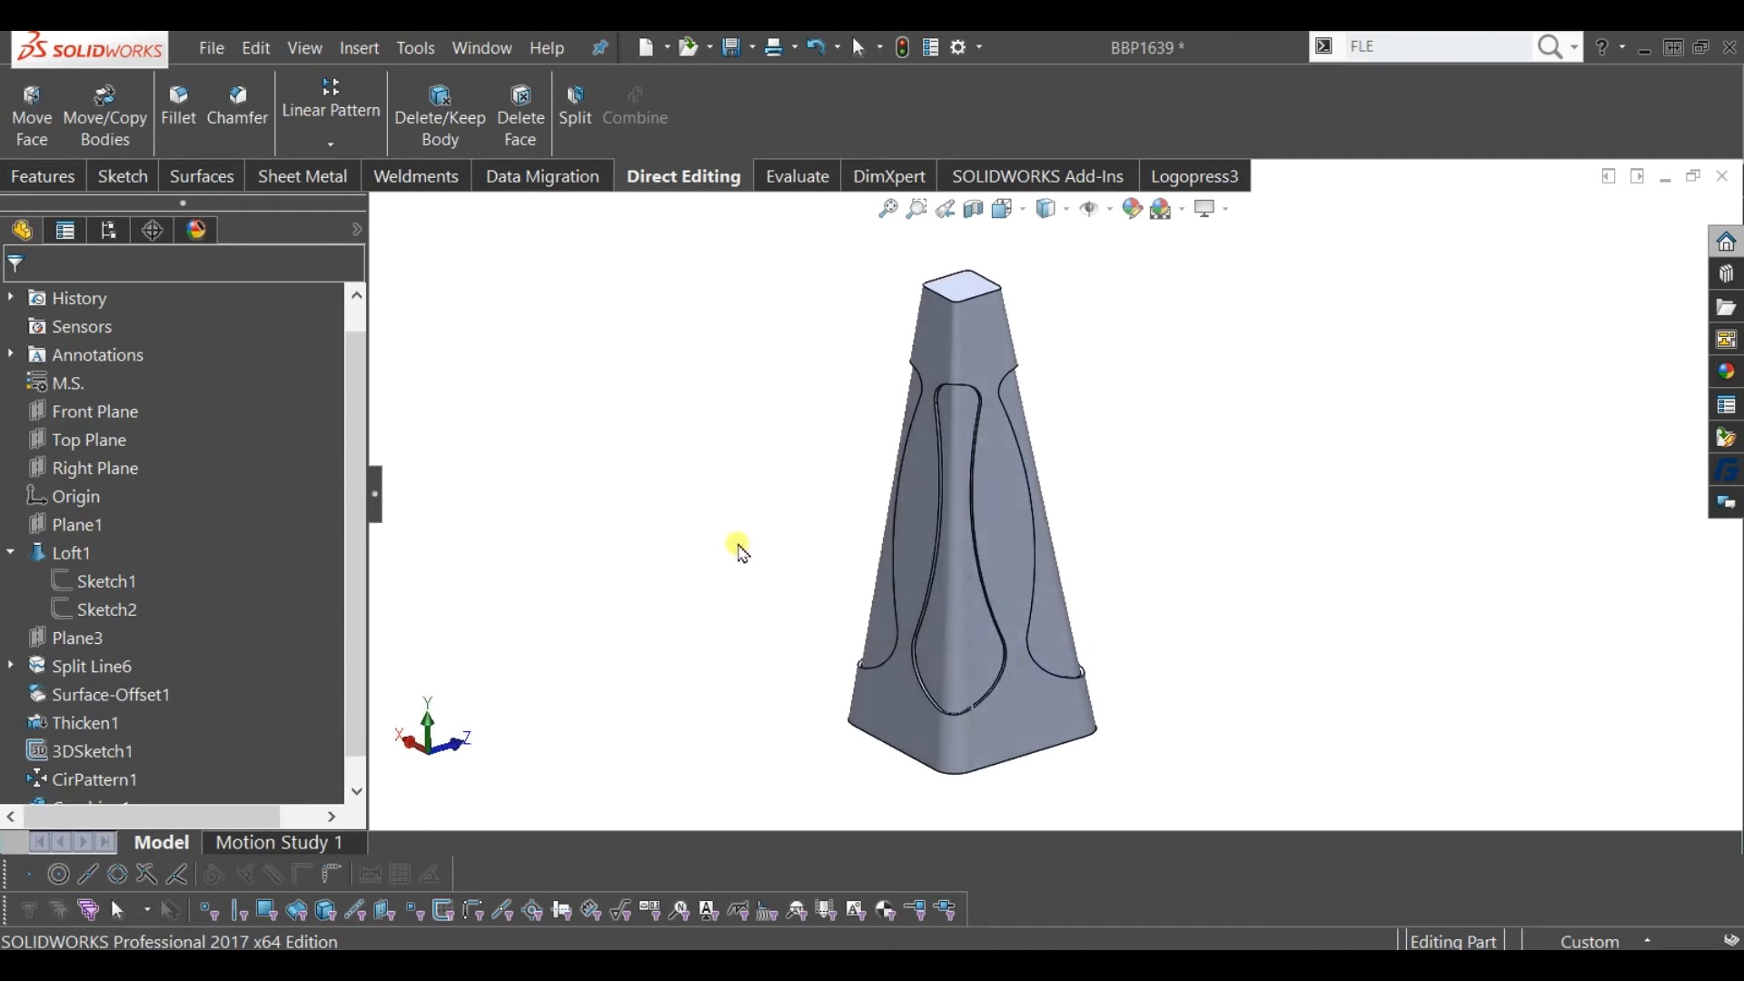
click(1031, 647)
click(1235, 652)
middle_drag(1238, 656, 1222, 604)
scroll(450, 279, down, 3)
scroll(128, 689, down, 1)
- Set the thickness of the Thicken1 feature to 1 mm
click(74, 666)
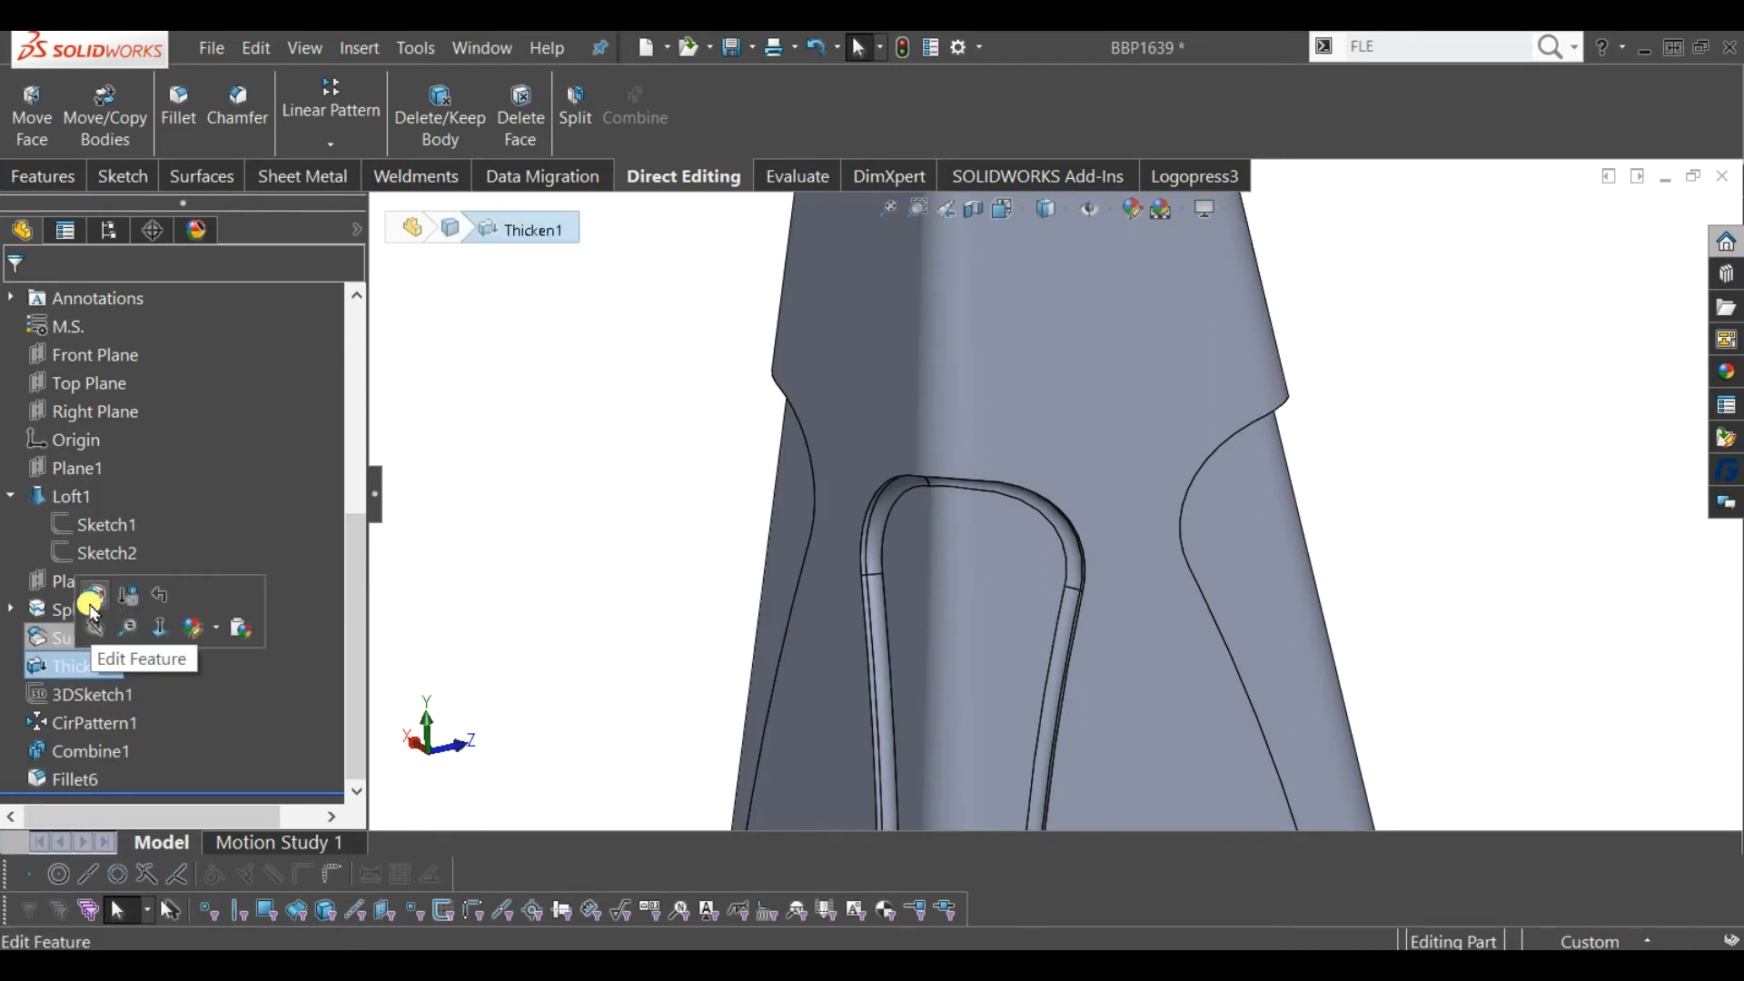
click(94, 627)
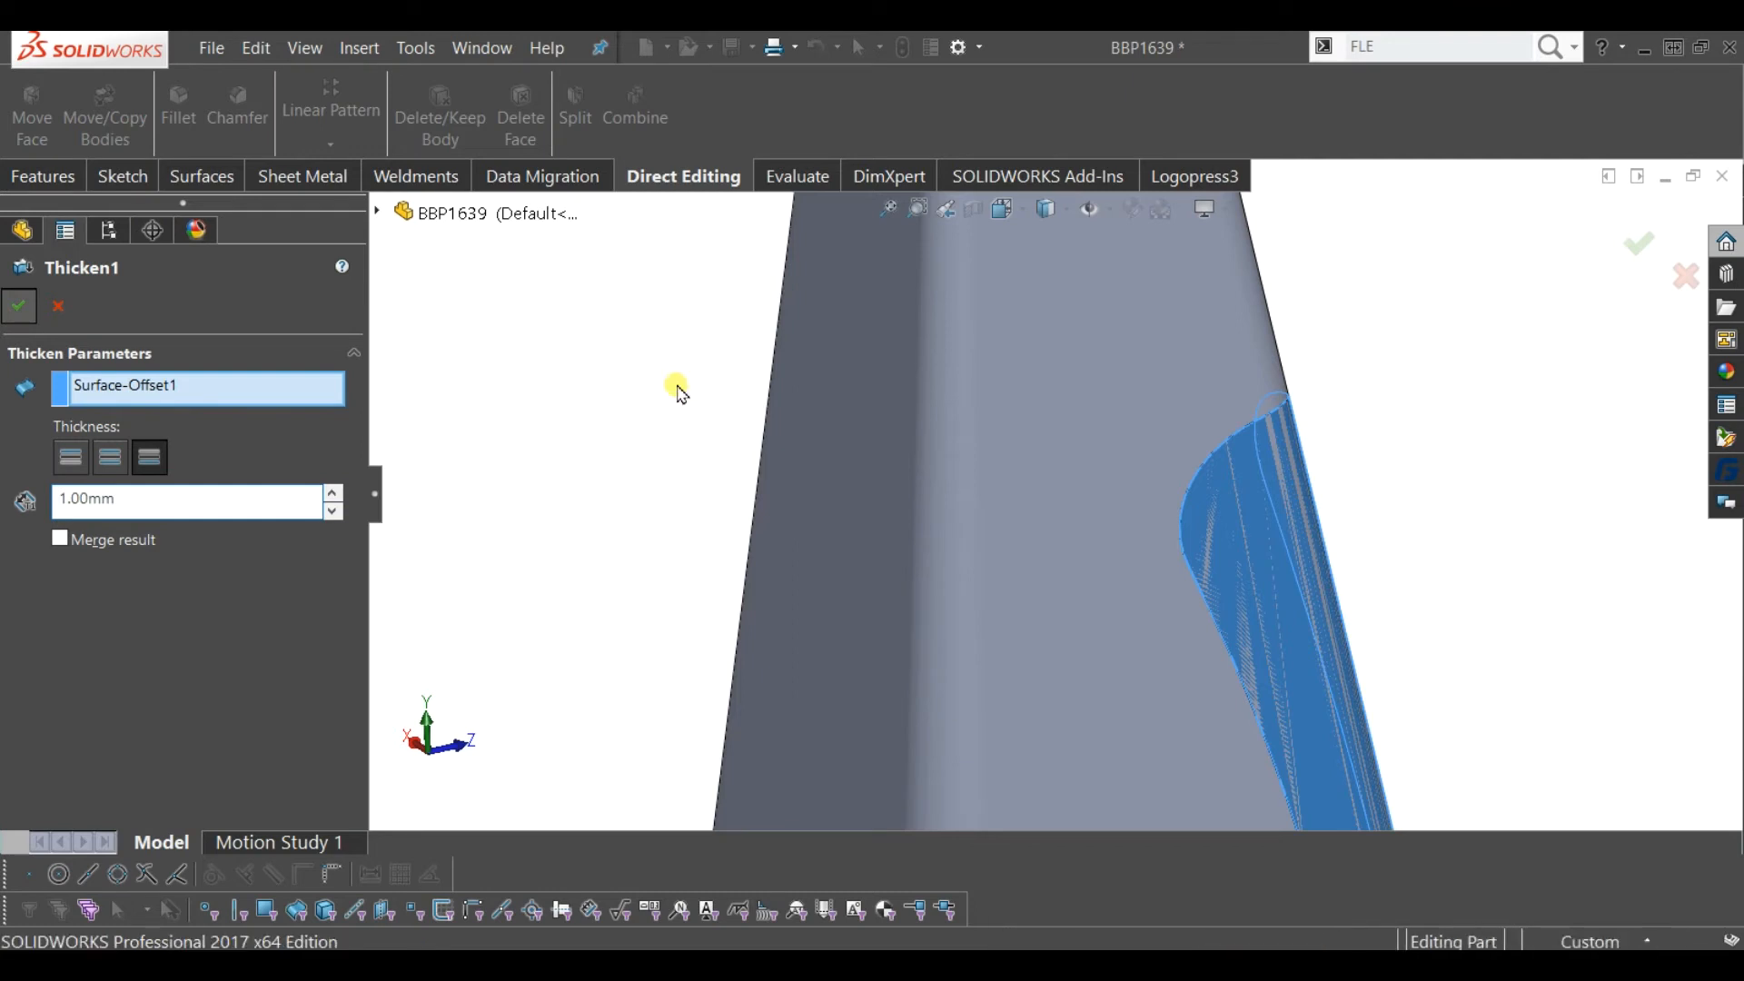
scroll(1008, 607, up, 2)
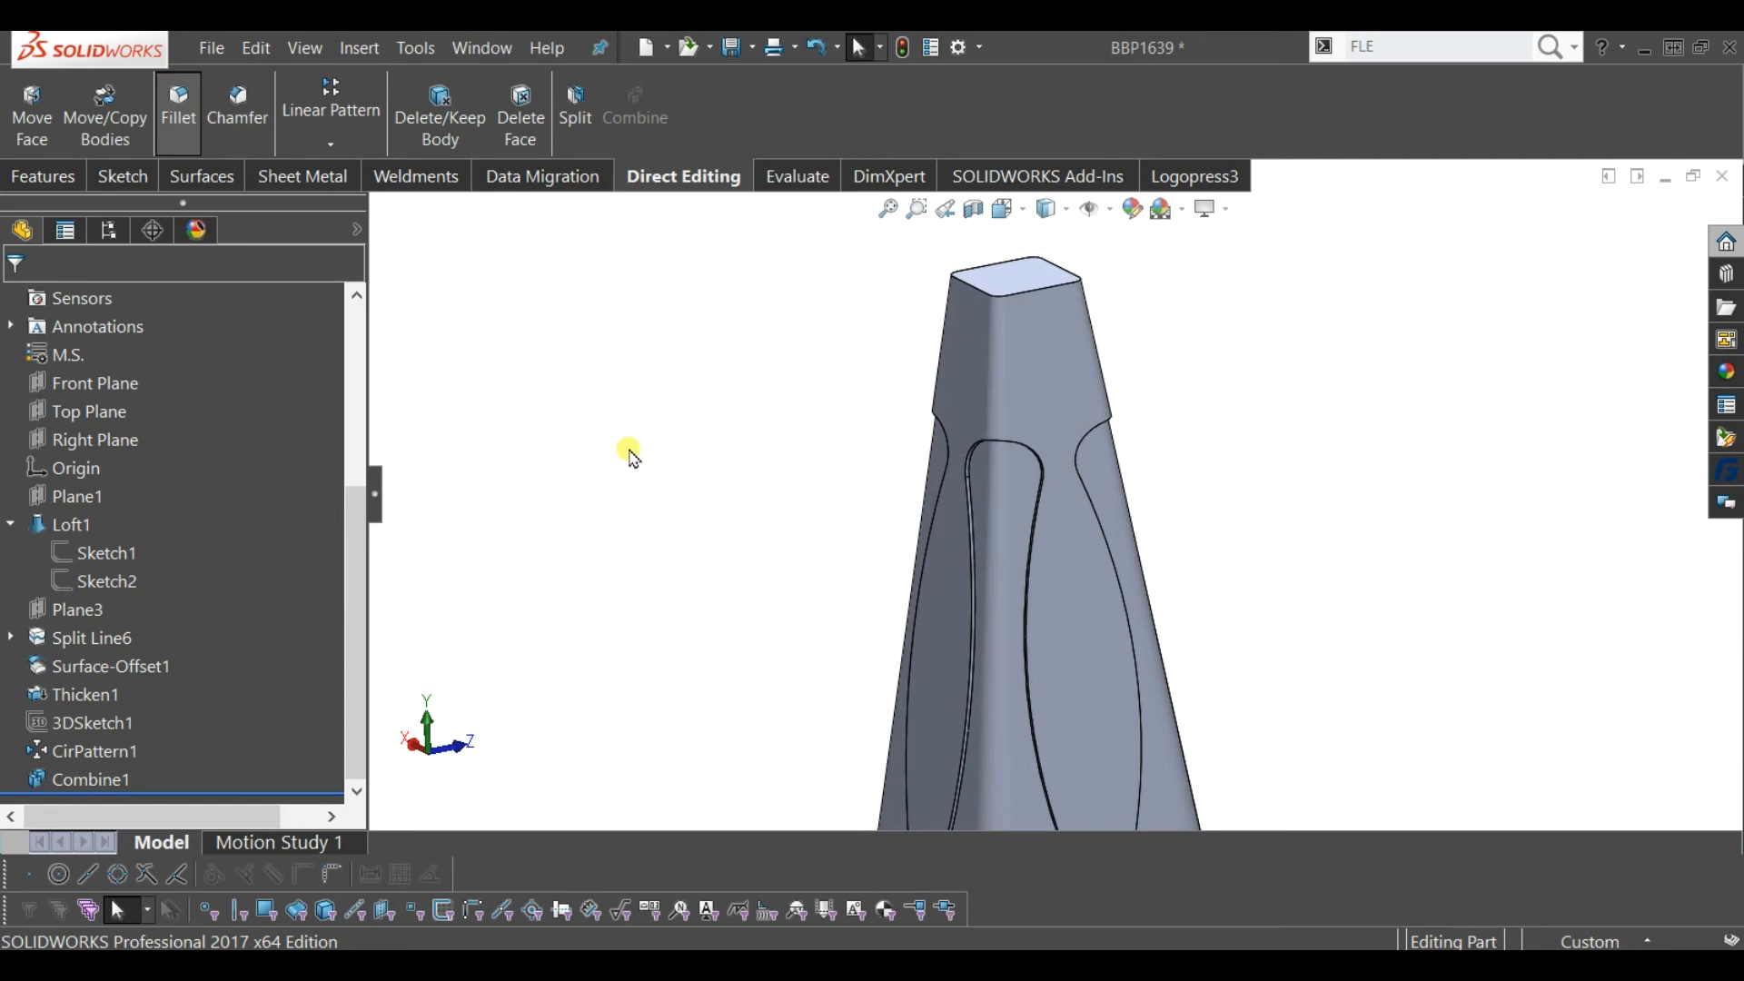
- Fillet the four recessed corner faces with a 1 mm radius, keeping tangent propagation on
scroll(1042, 508, down, 2)
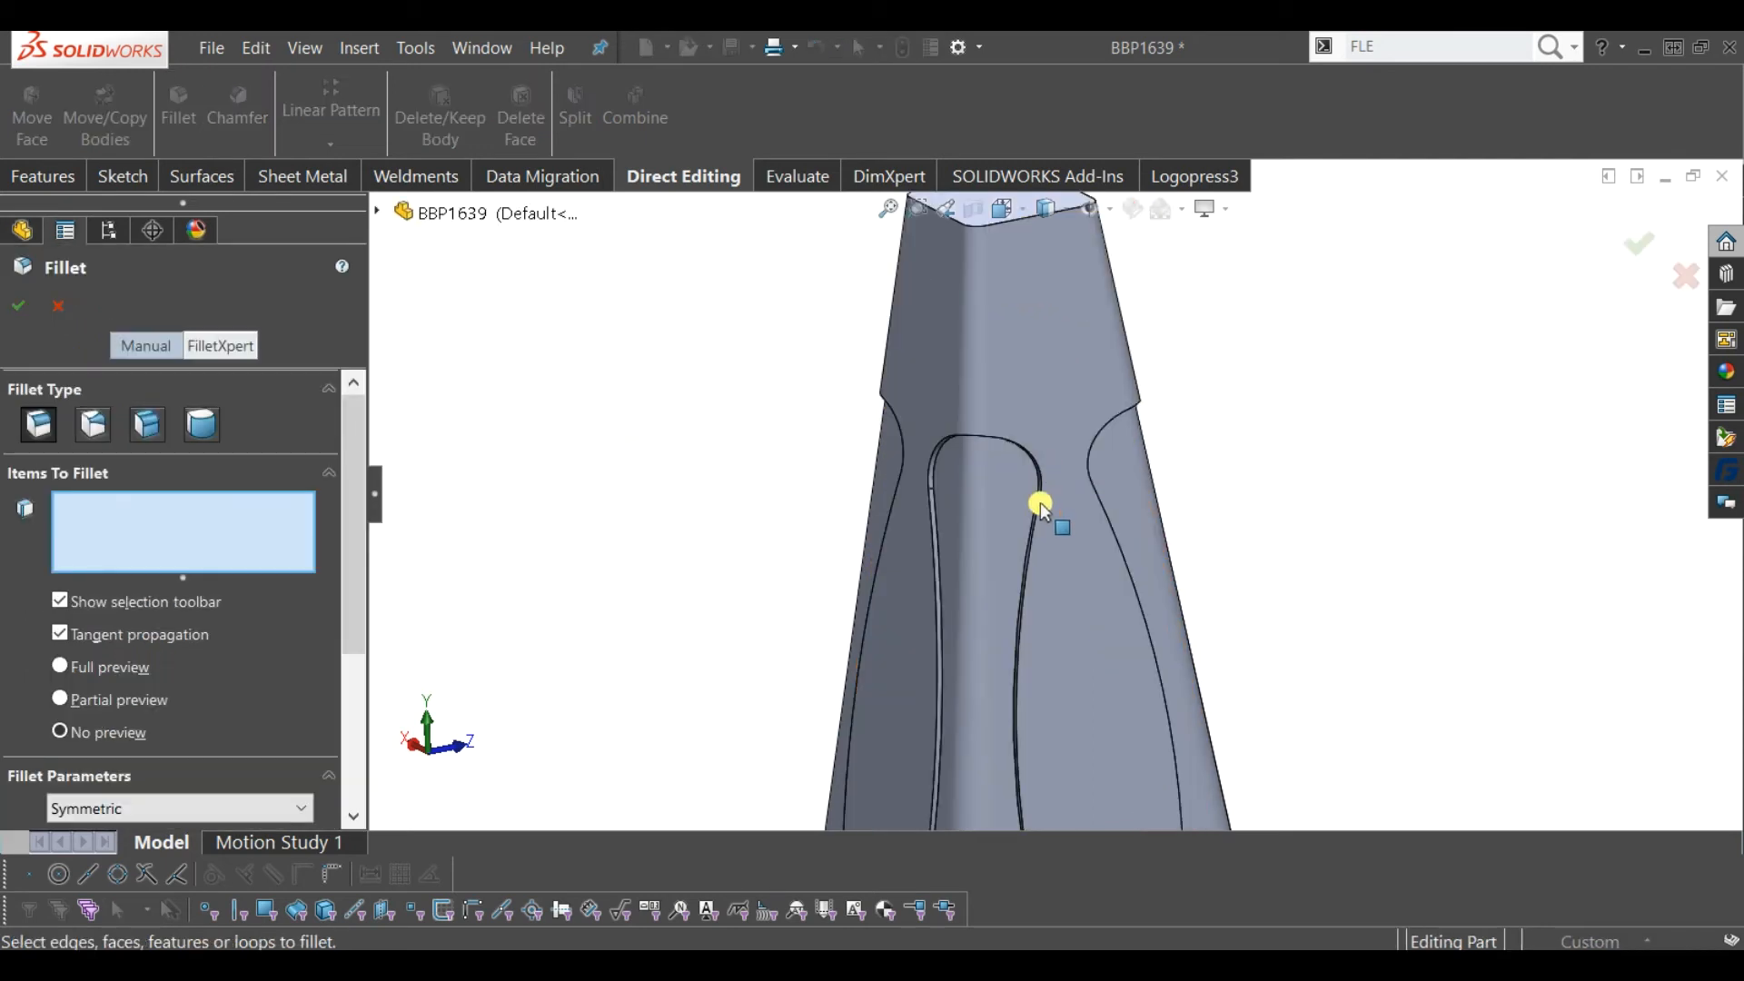
click(985, 569)
click(1125, 516)
middle_drag(1129, 506, 927, 709)
click(908, 477)
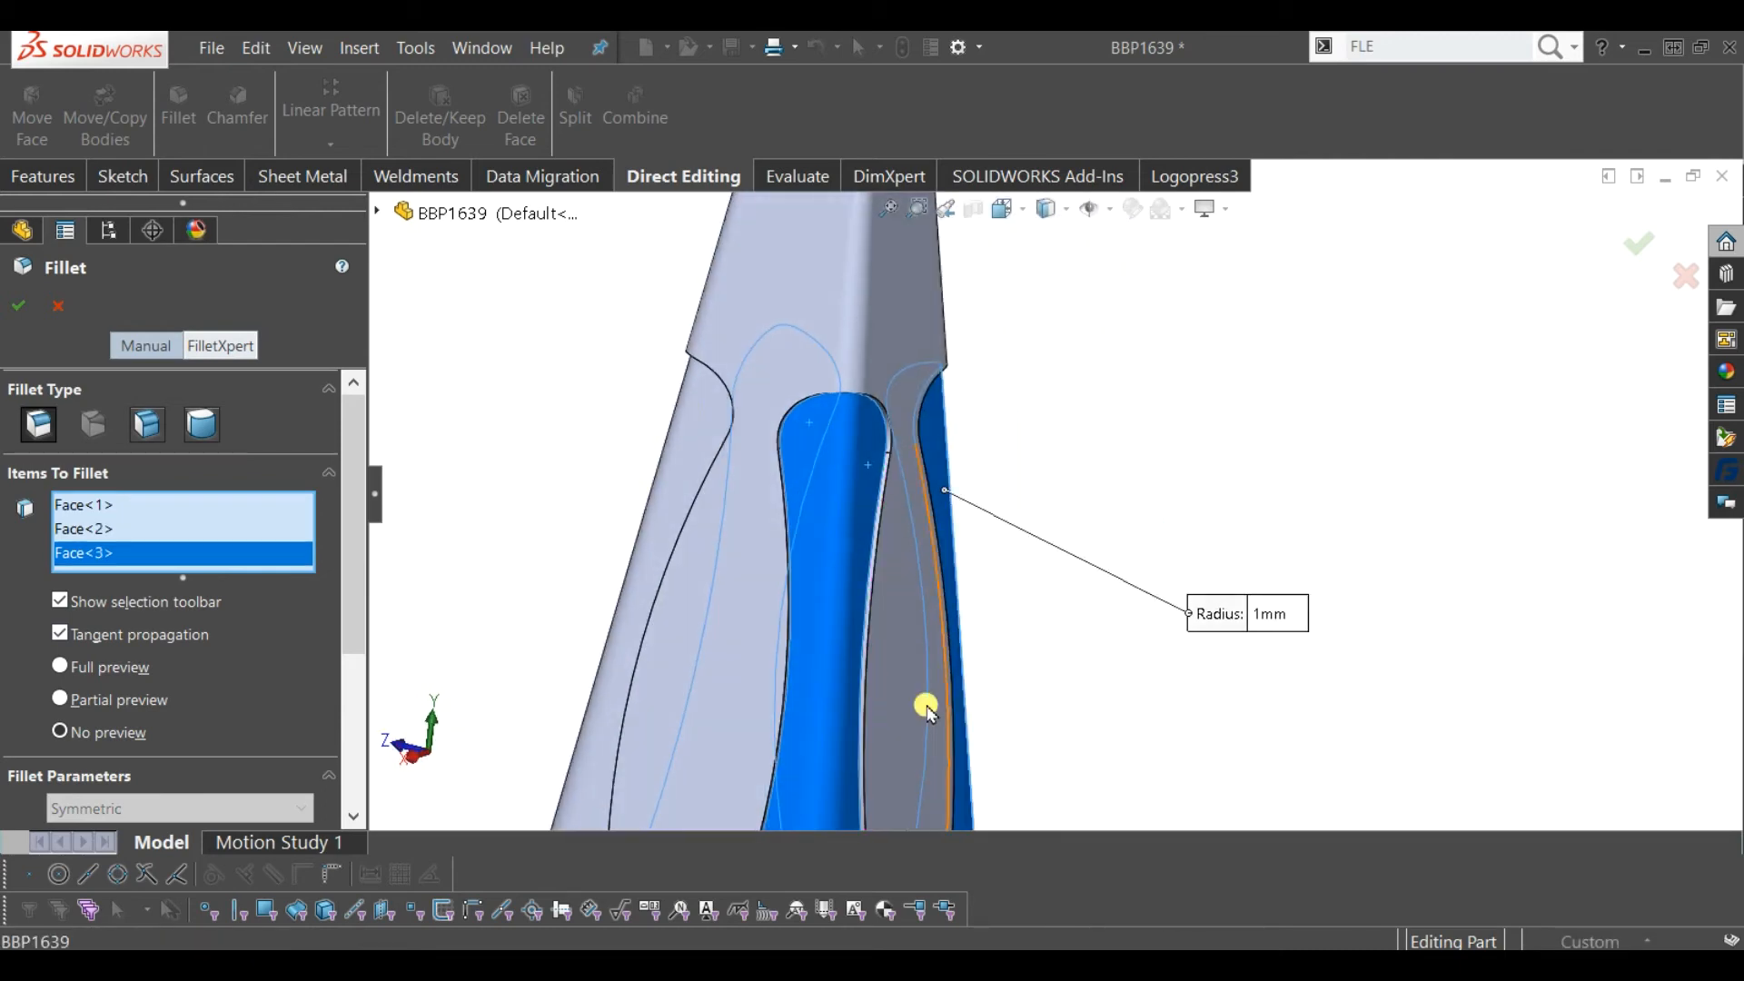
click(685, 439)
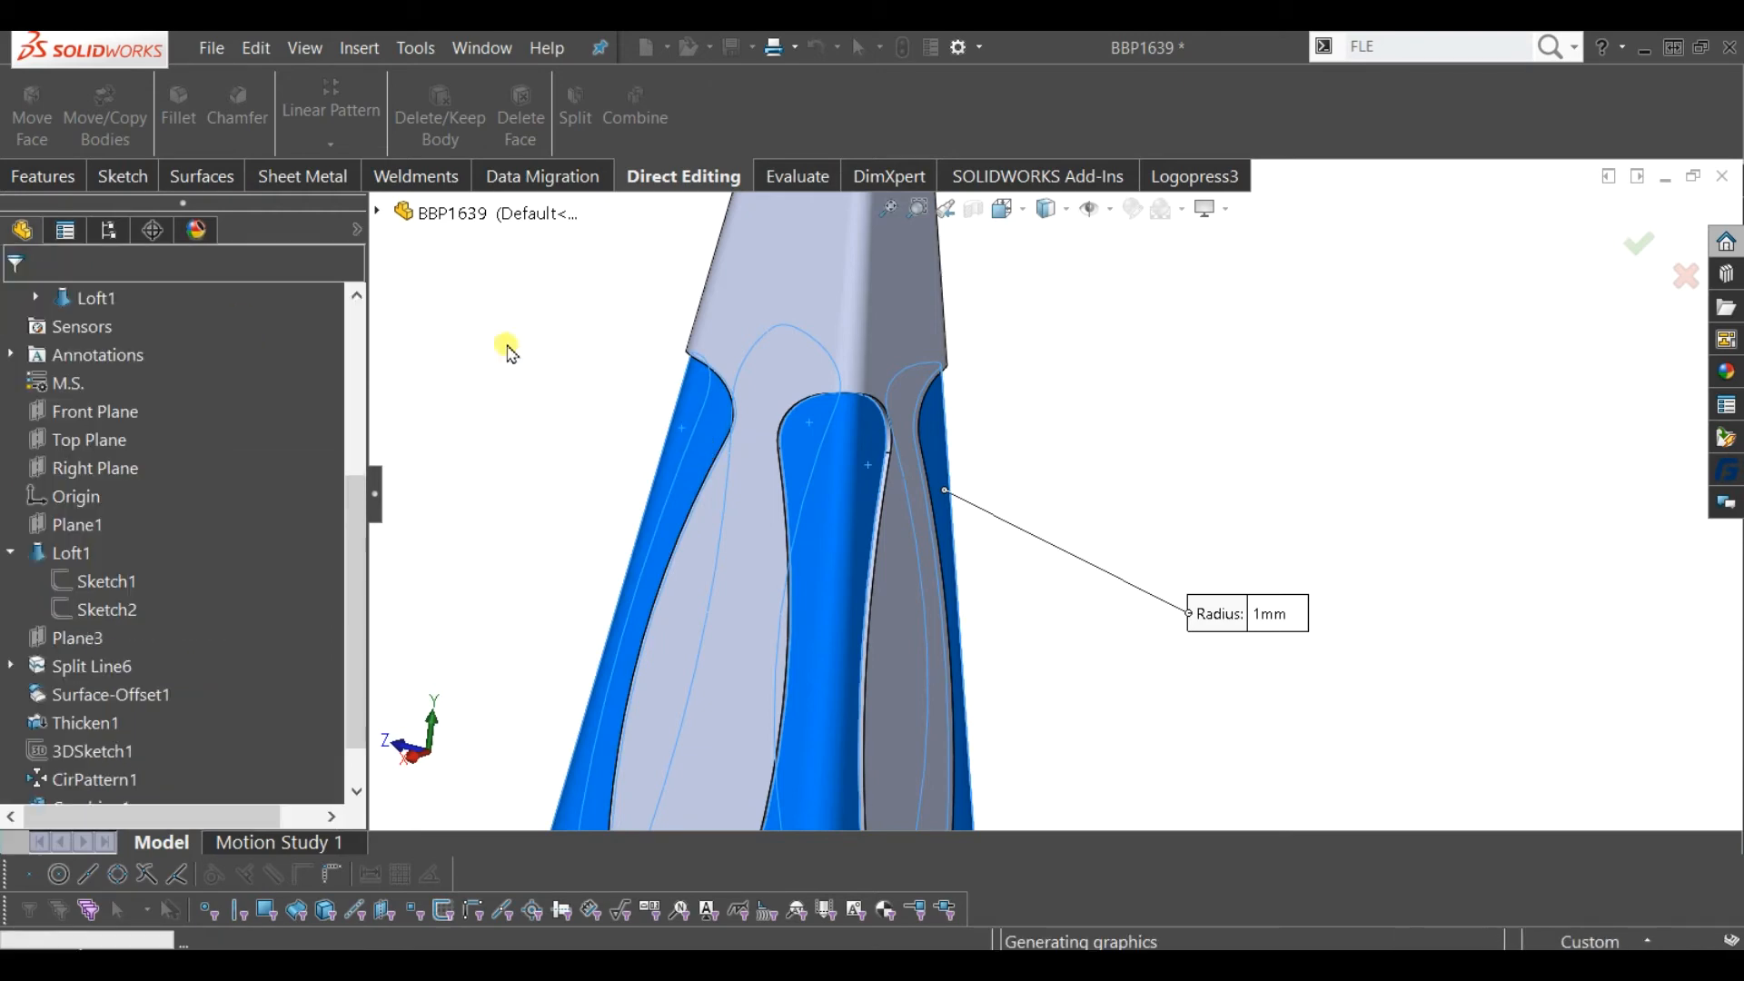
middle_drag(933, 576, 600, 447)
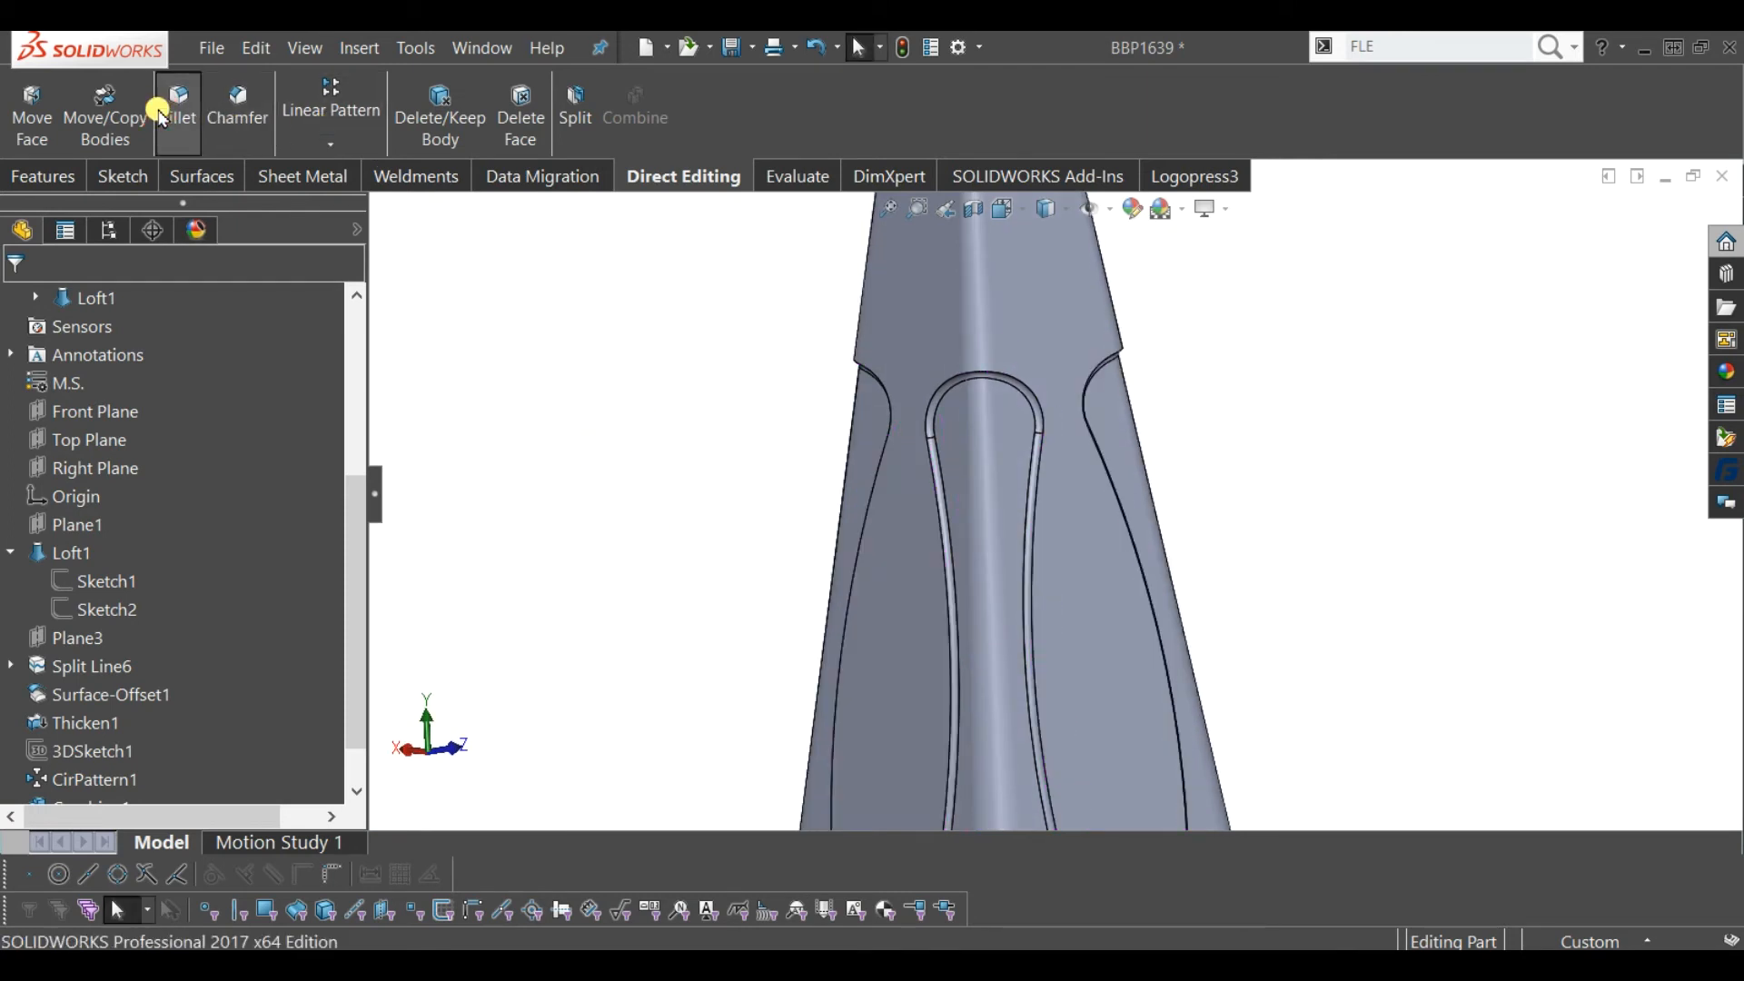
- Fillet the outer rim edges of all four corner recesses with a 1 mm radius, keeping tangent propagation on
click(1035, 627)
middle_drag(988, 642, 1228, 668)
click(1148, 623)
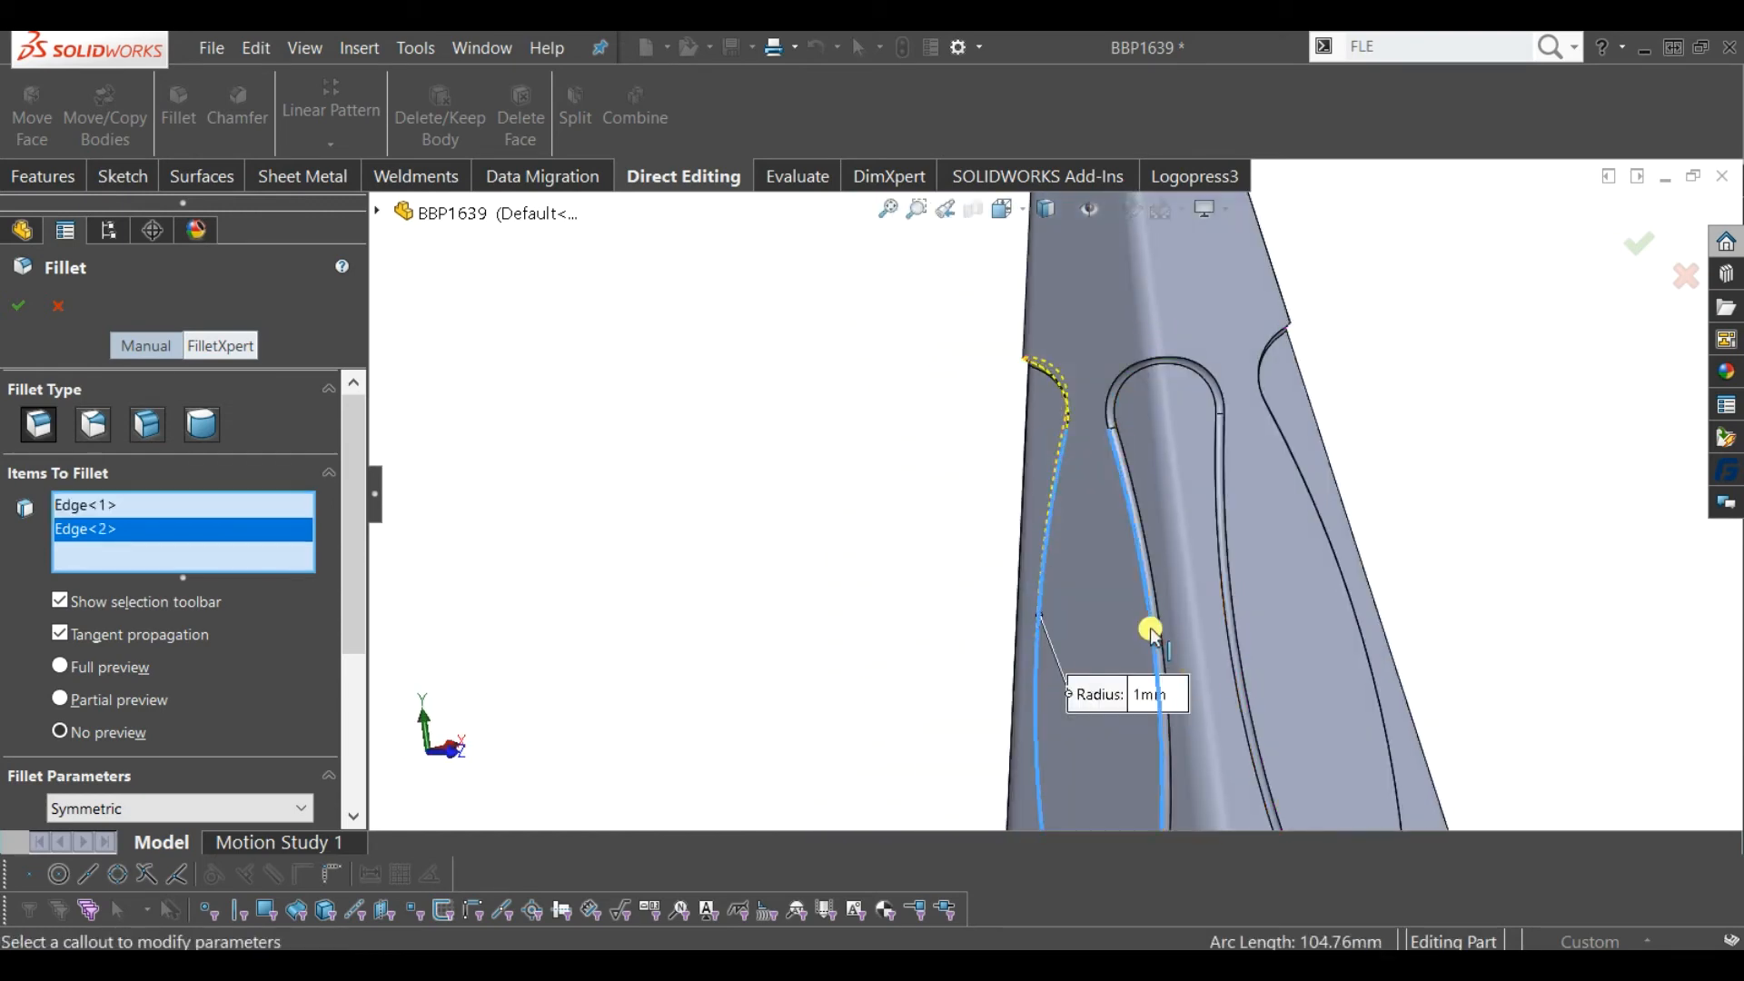
middle_drag(1152, 623, 1279, 700)
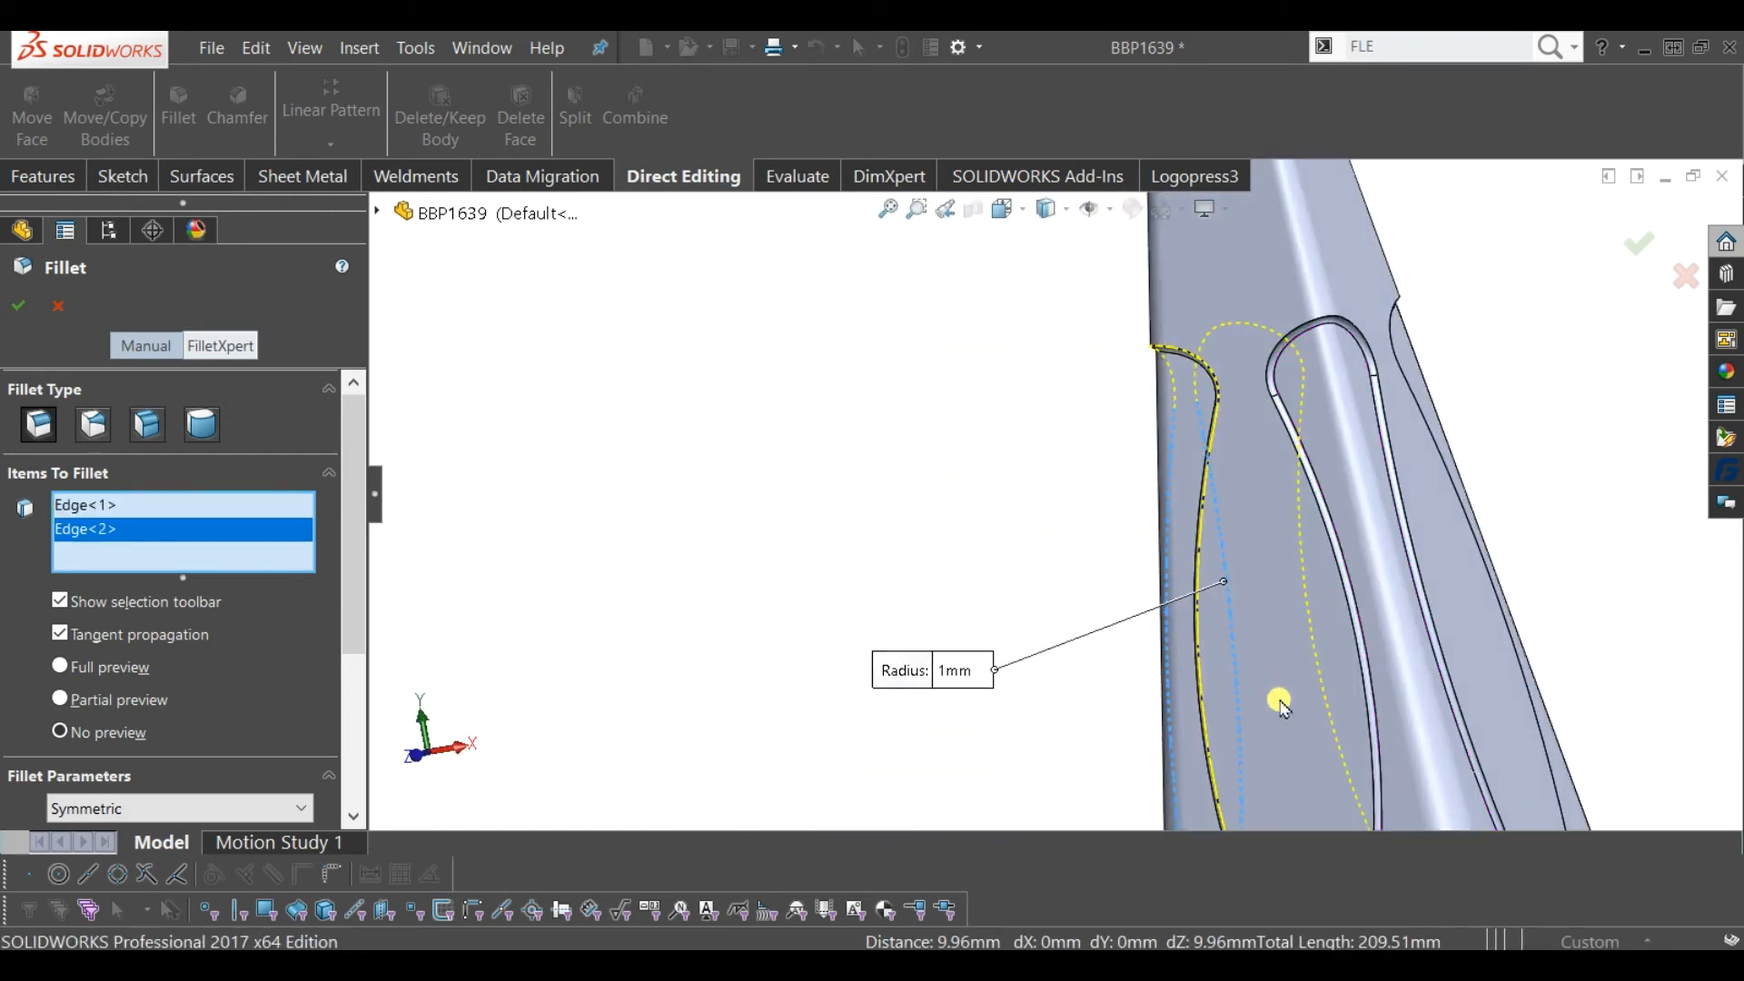
click(1362, 672)
middle_drag(1297, 445, 1533, 600)
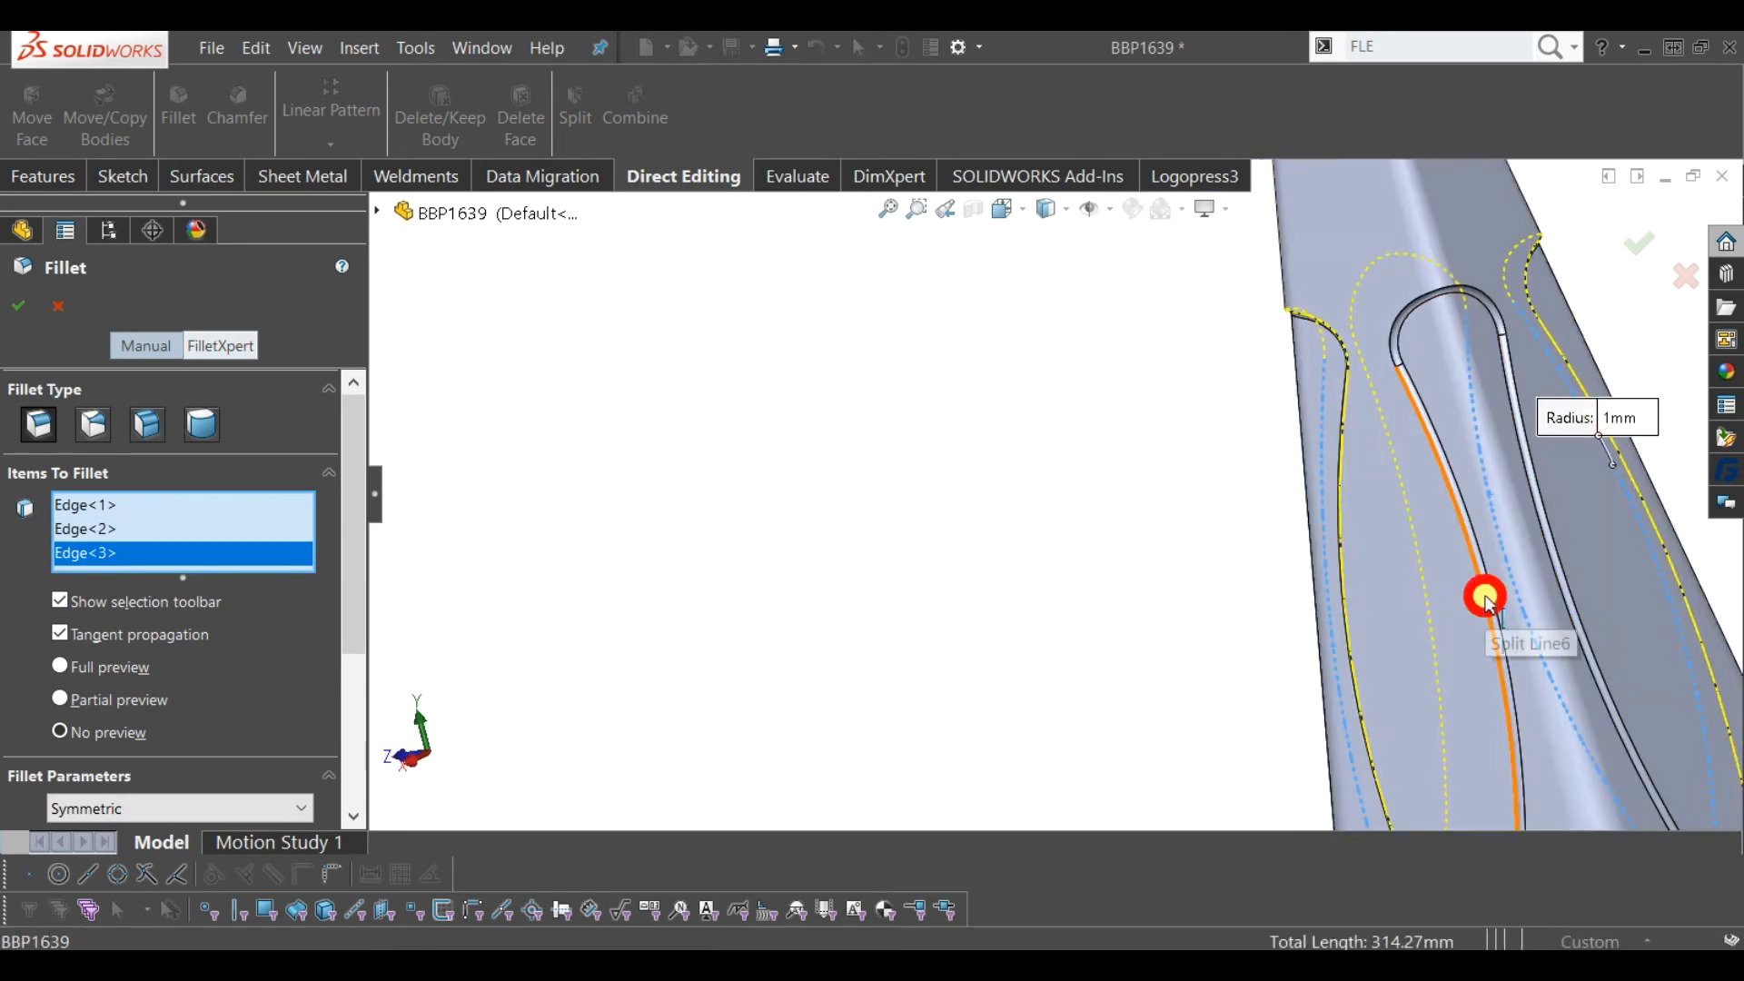
click(1488, 603)
scroll(227, 636, down, 3)
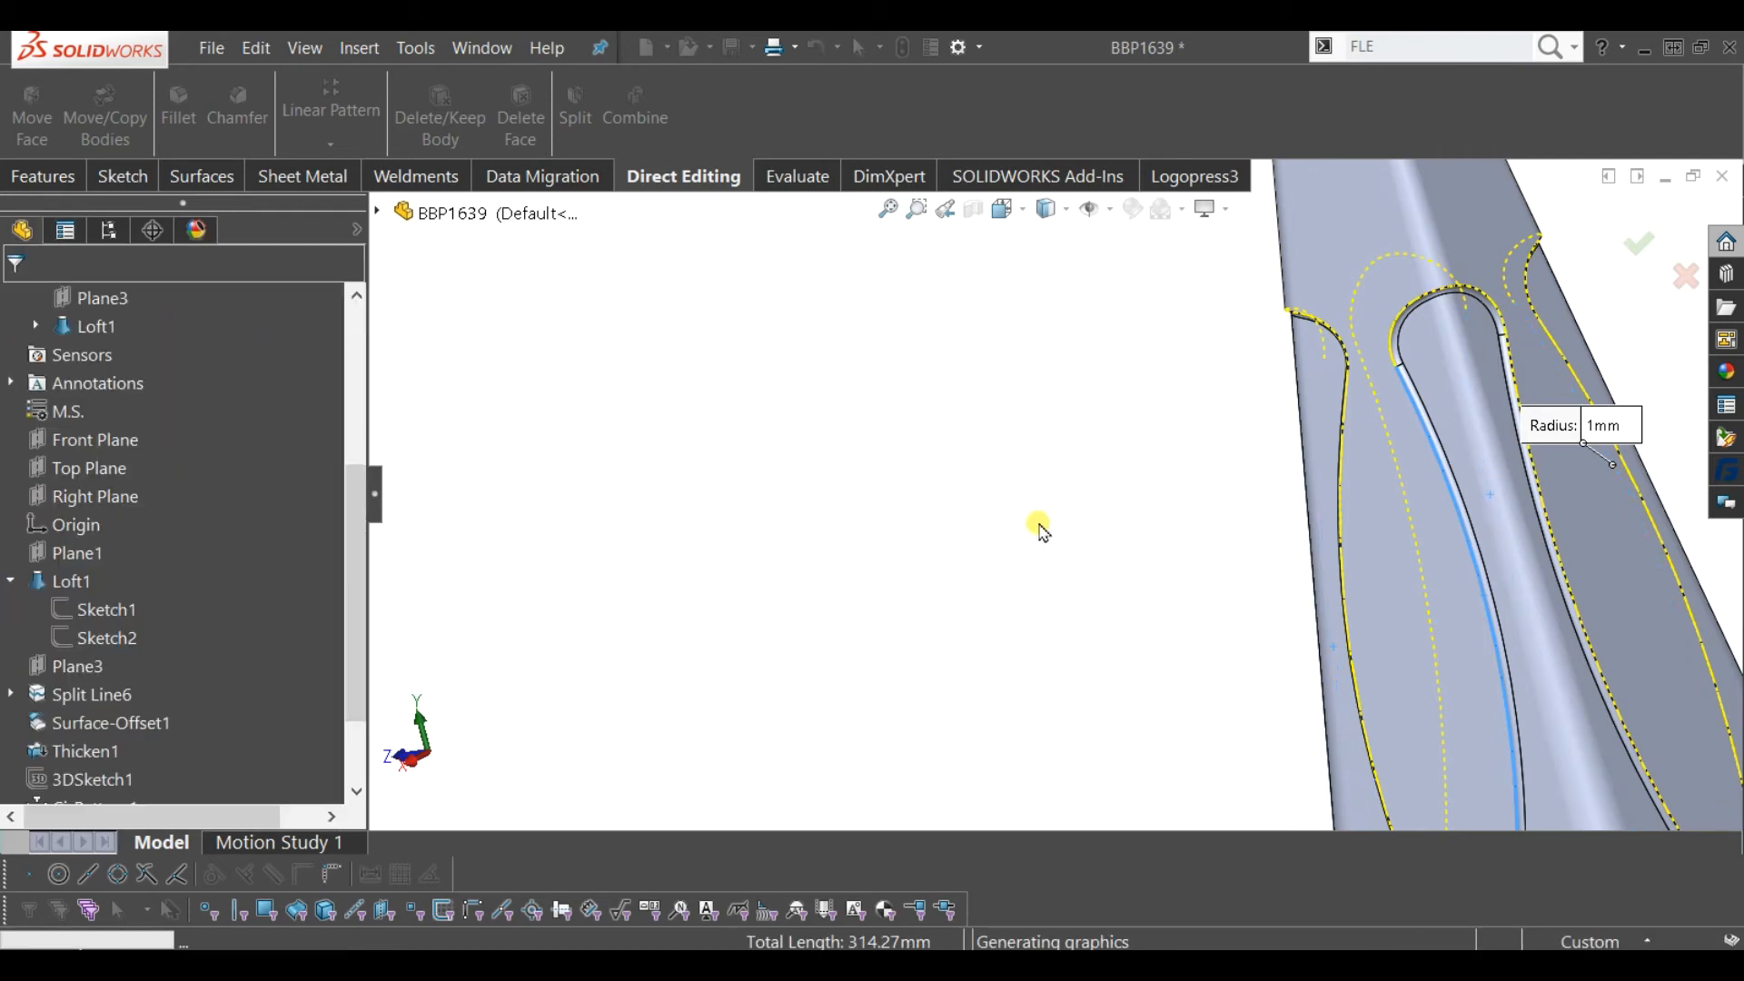
scroll(1040, 532, up, 5)
middle_drag(1033, 519, 1324, 541)
scroll(1283, 522, up, 3)
scroll(1290, 536, up, 3)
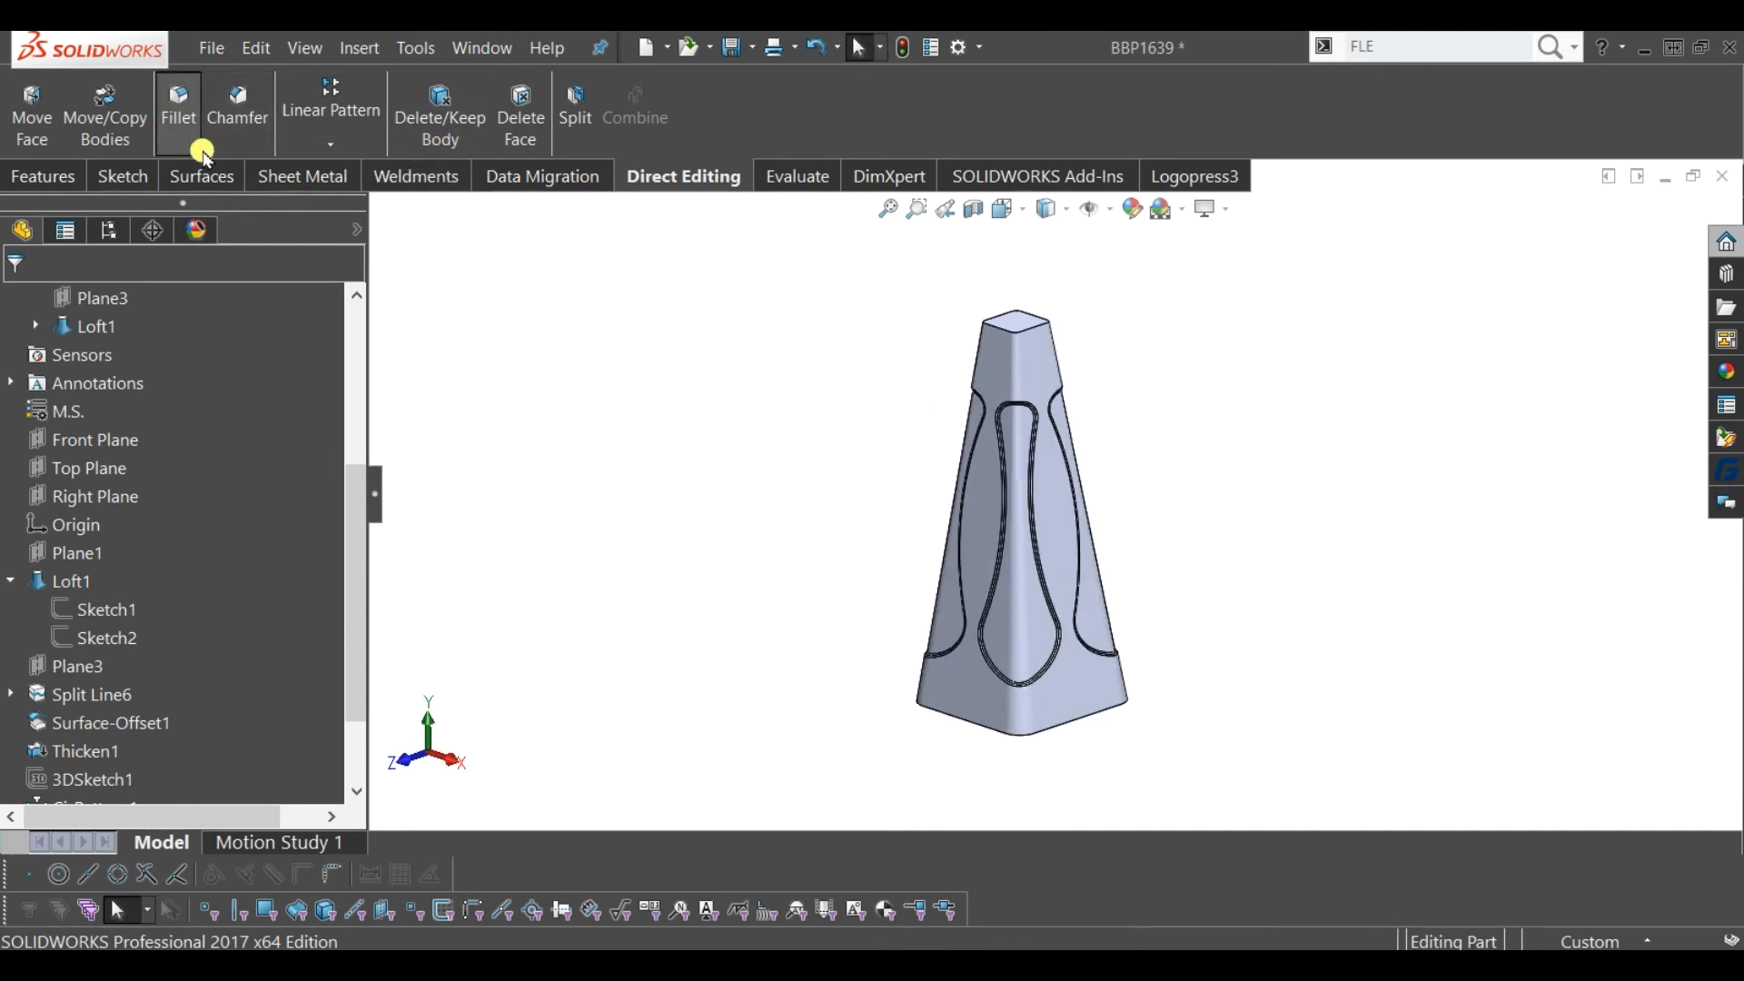
- Fillet the bottom perimeter edge of the tapered body with a 6 mm radius
click(1073, 725)
scroll(350, 643, down, 3)
click(124, 642)
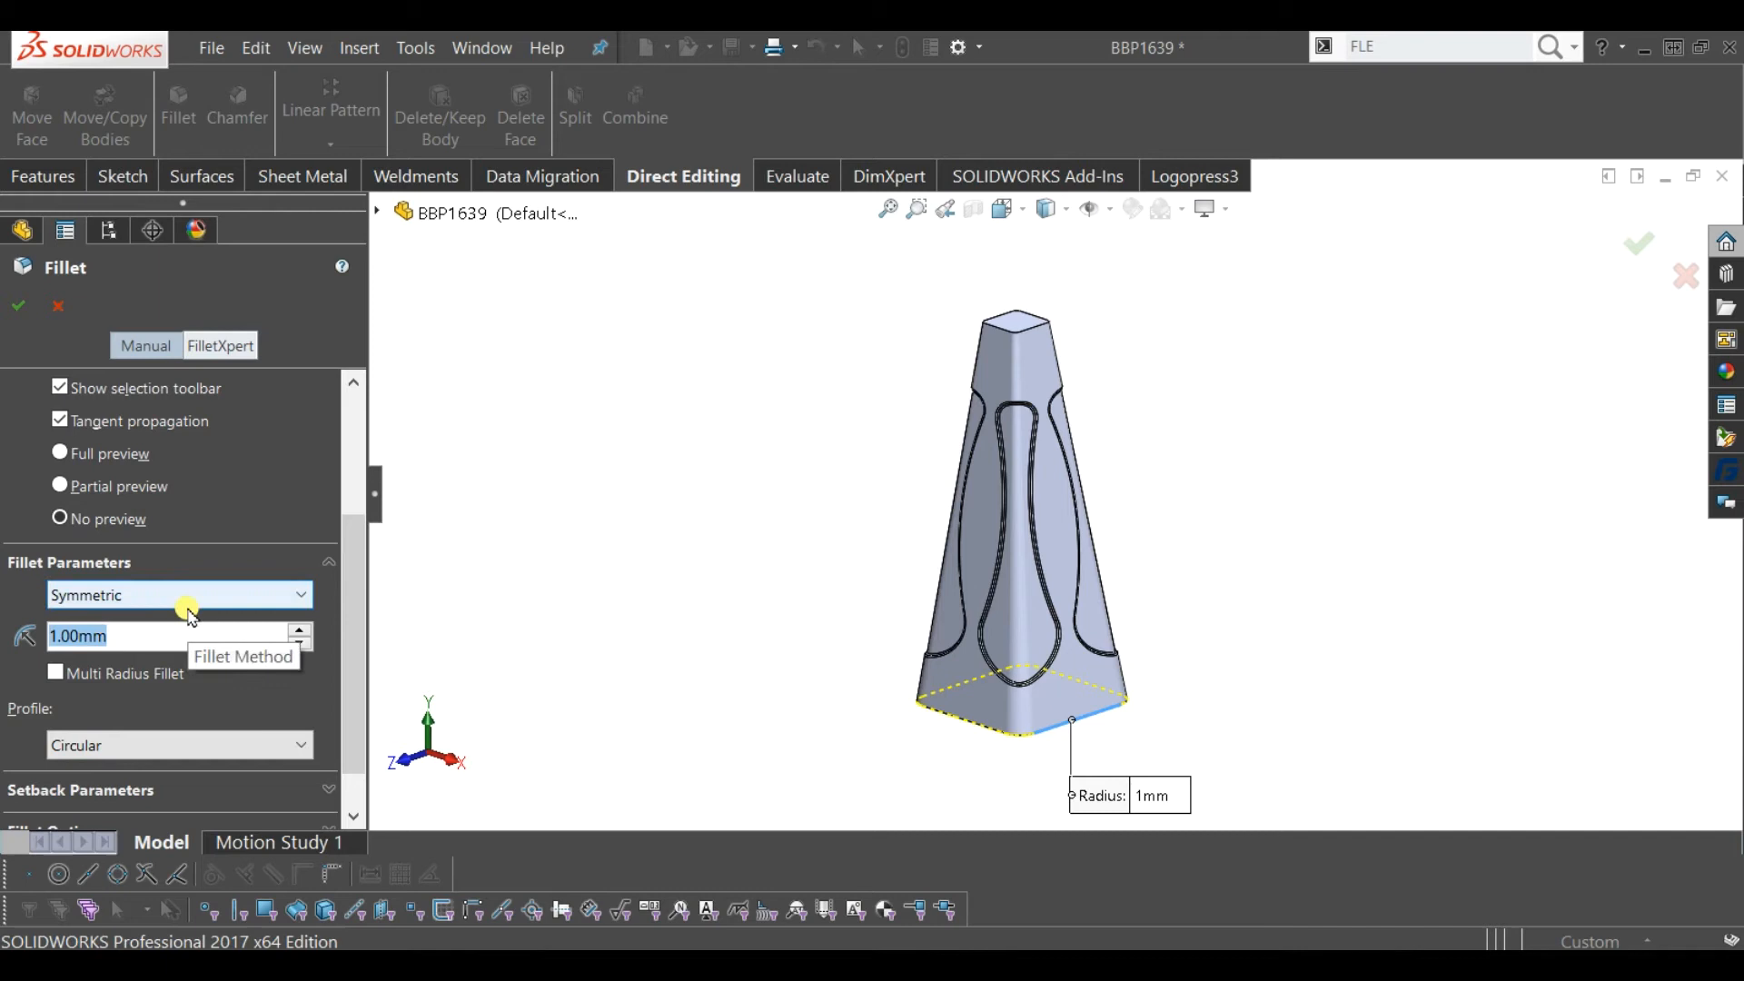
text(6)
key(Return)
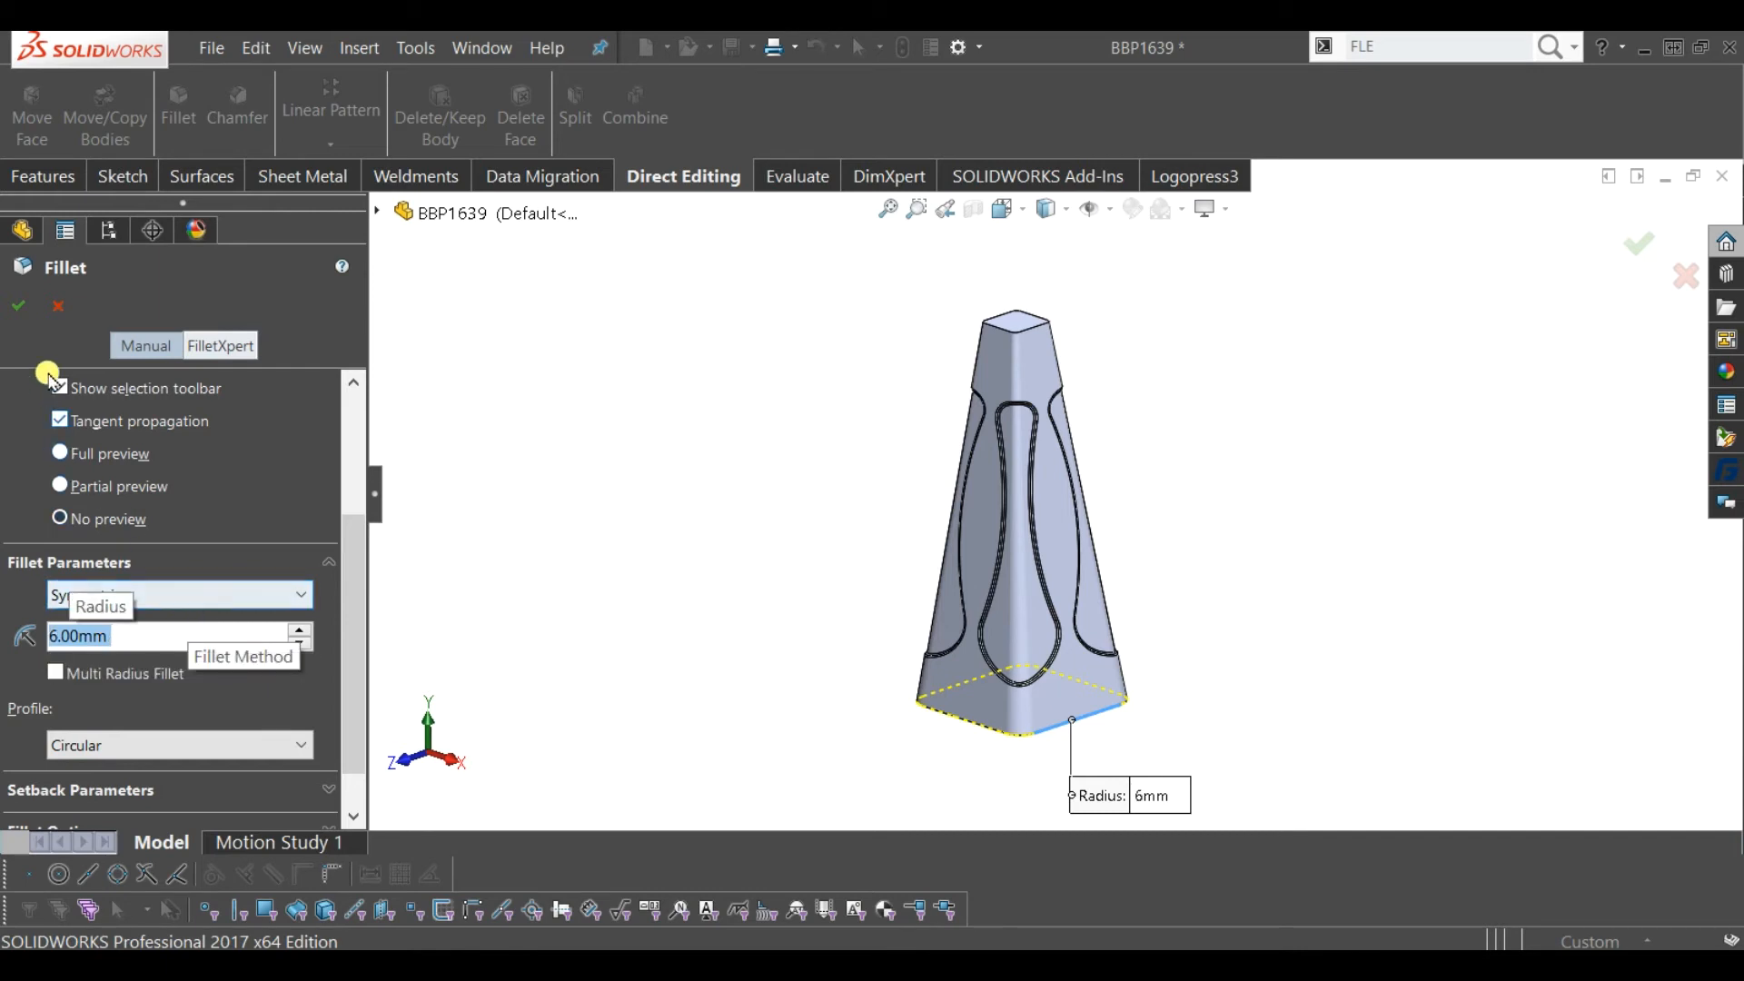
key(Return)
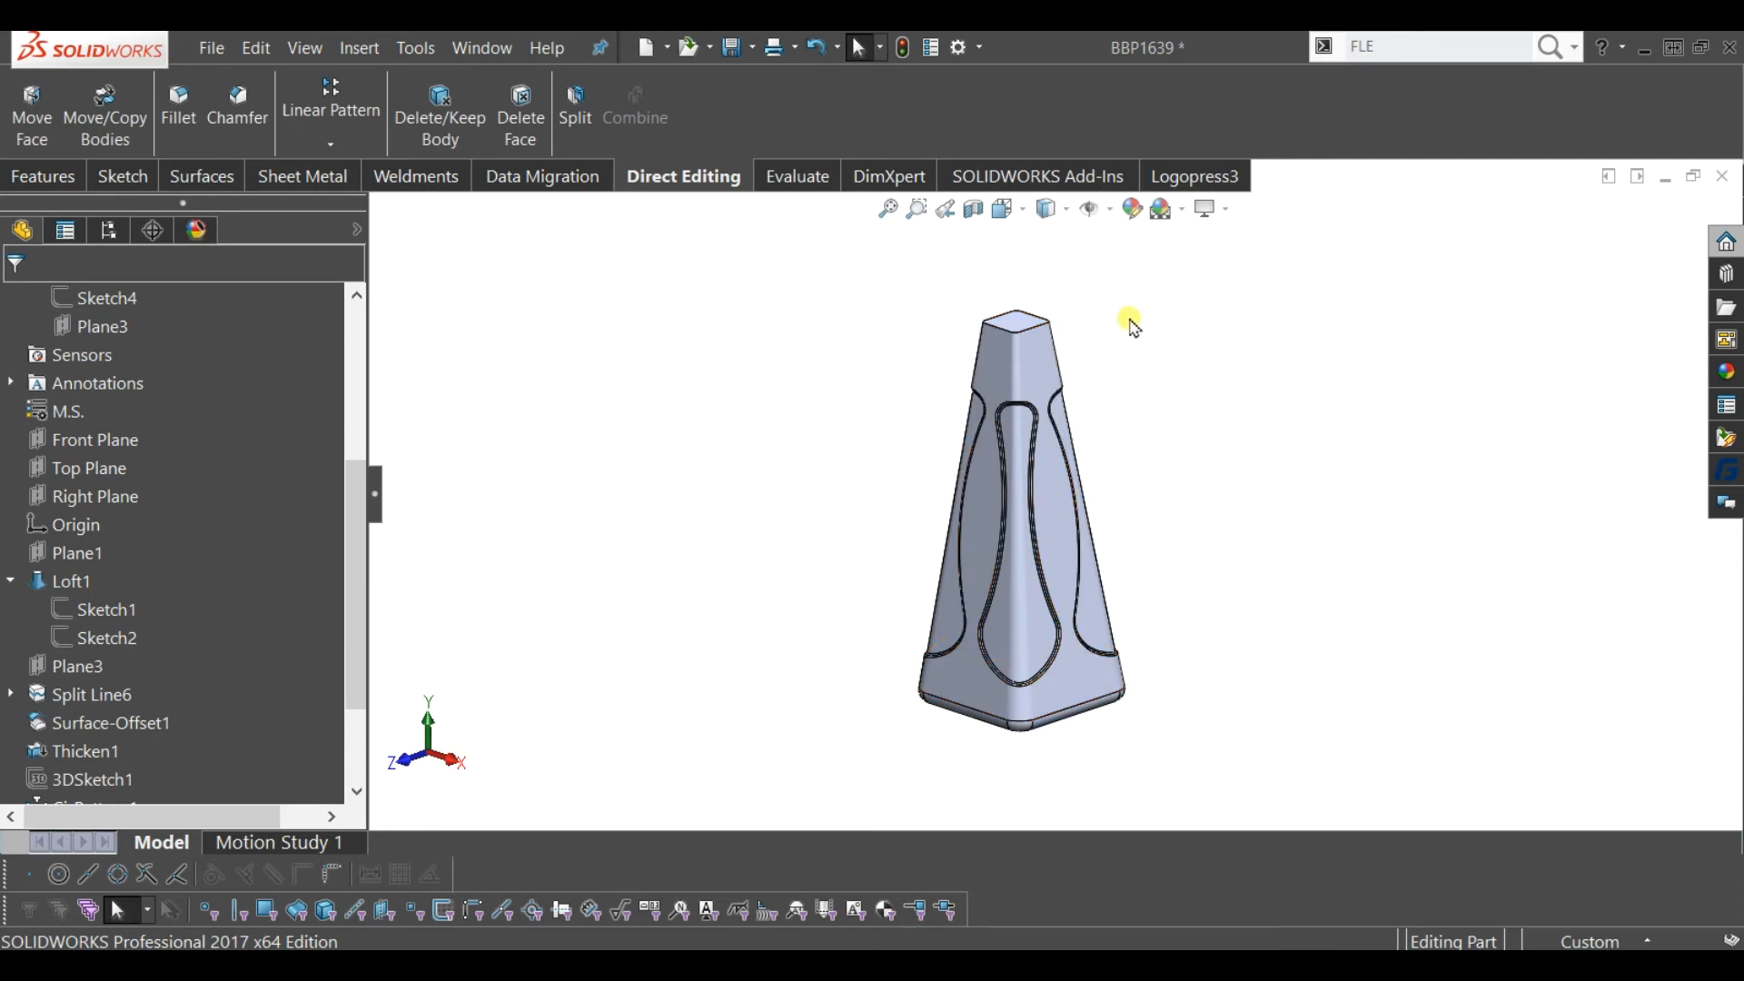
- Create a reference plane offset 25 mm above the top face of the tapered body
scroll(988, 308, down, 4)
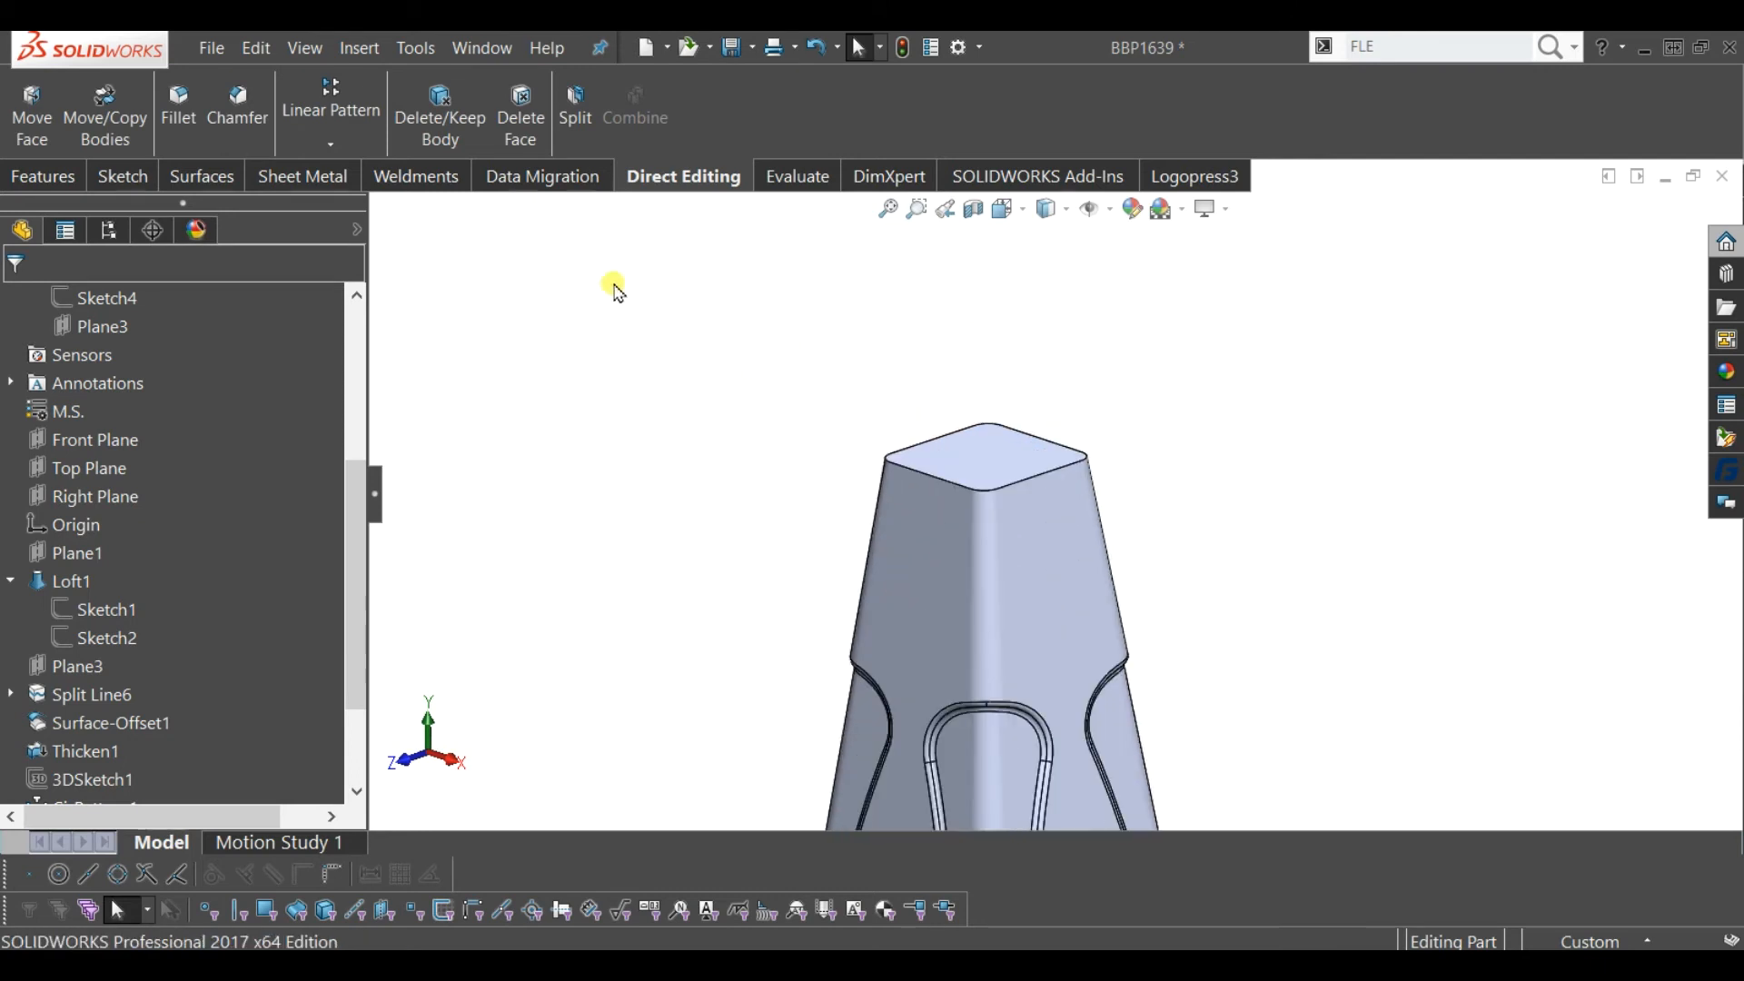
click(43, 176)
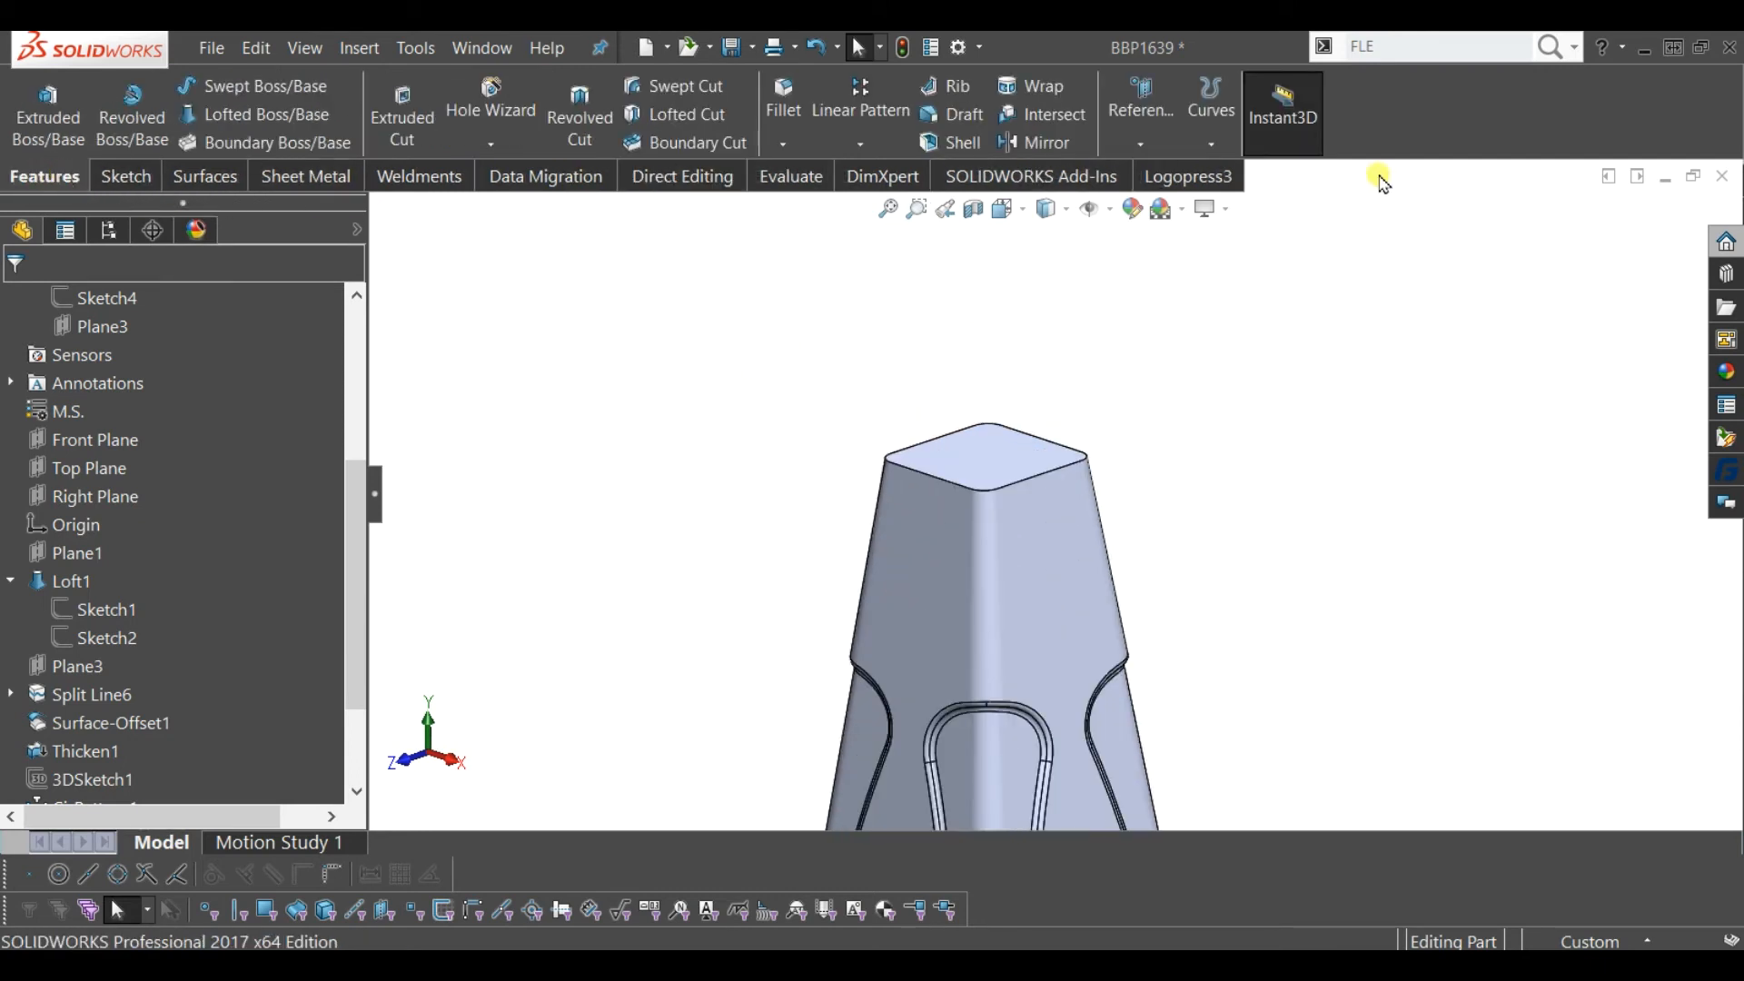
click(1152, 149)
click(1150, 173)
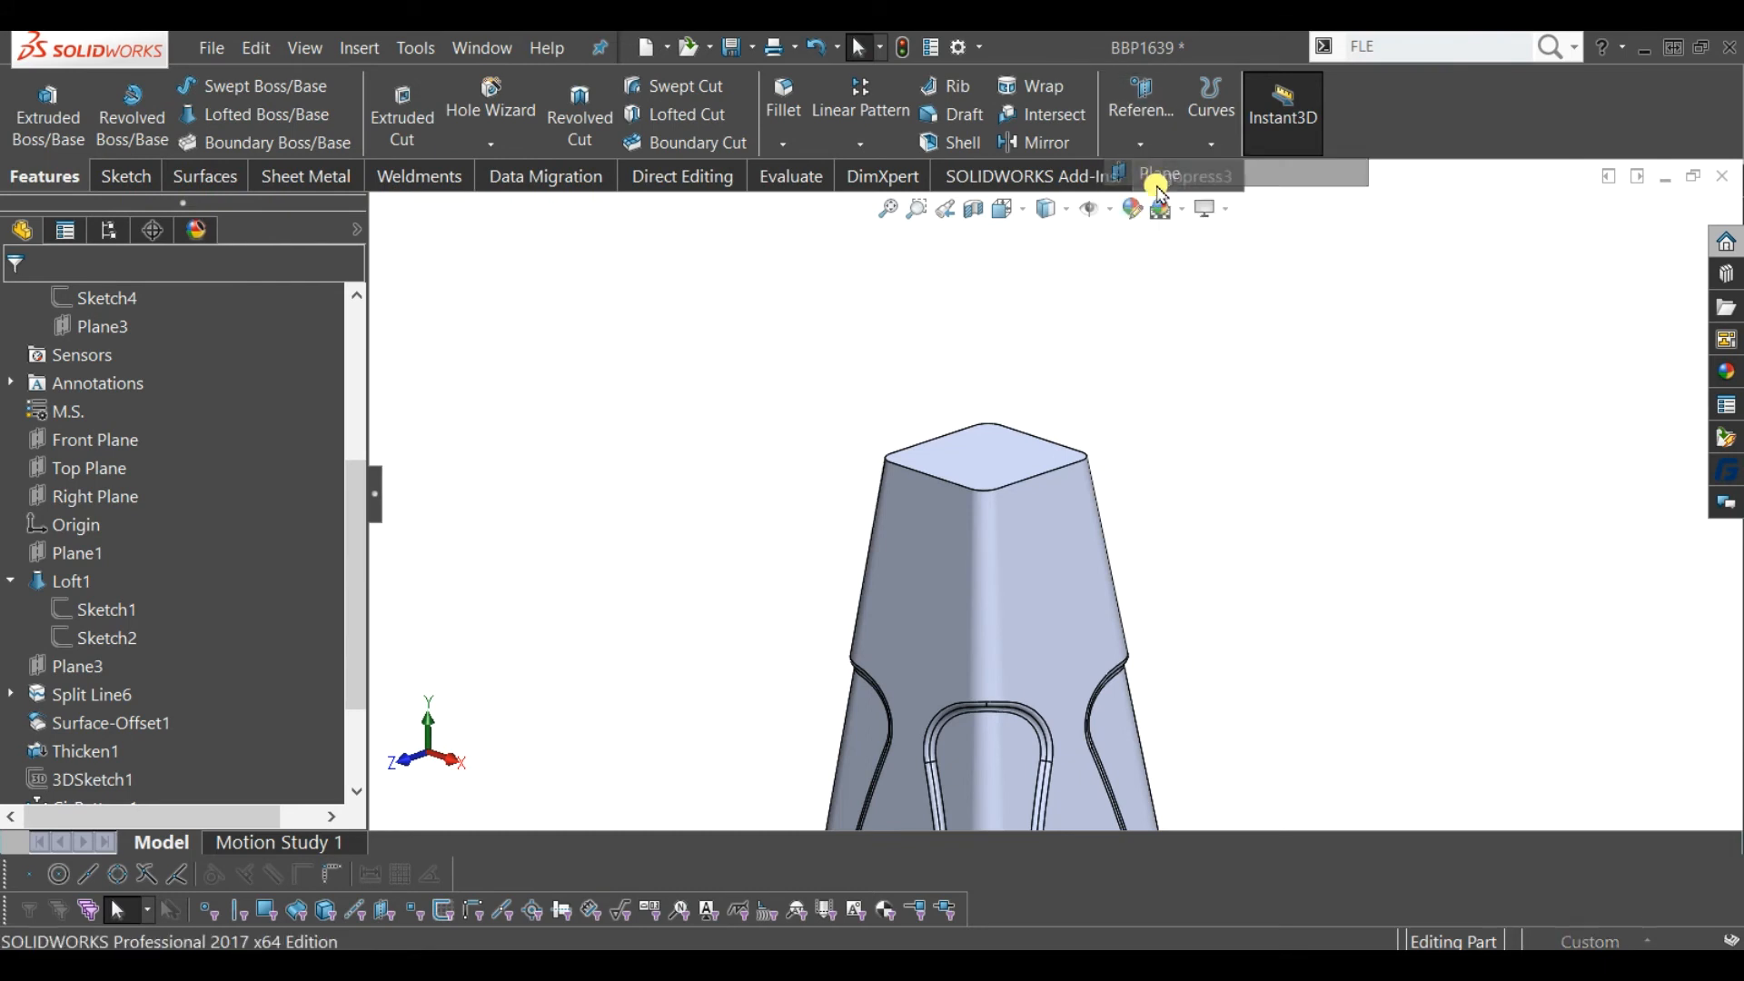
click(1032, 461)
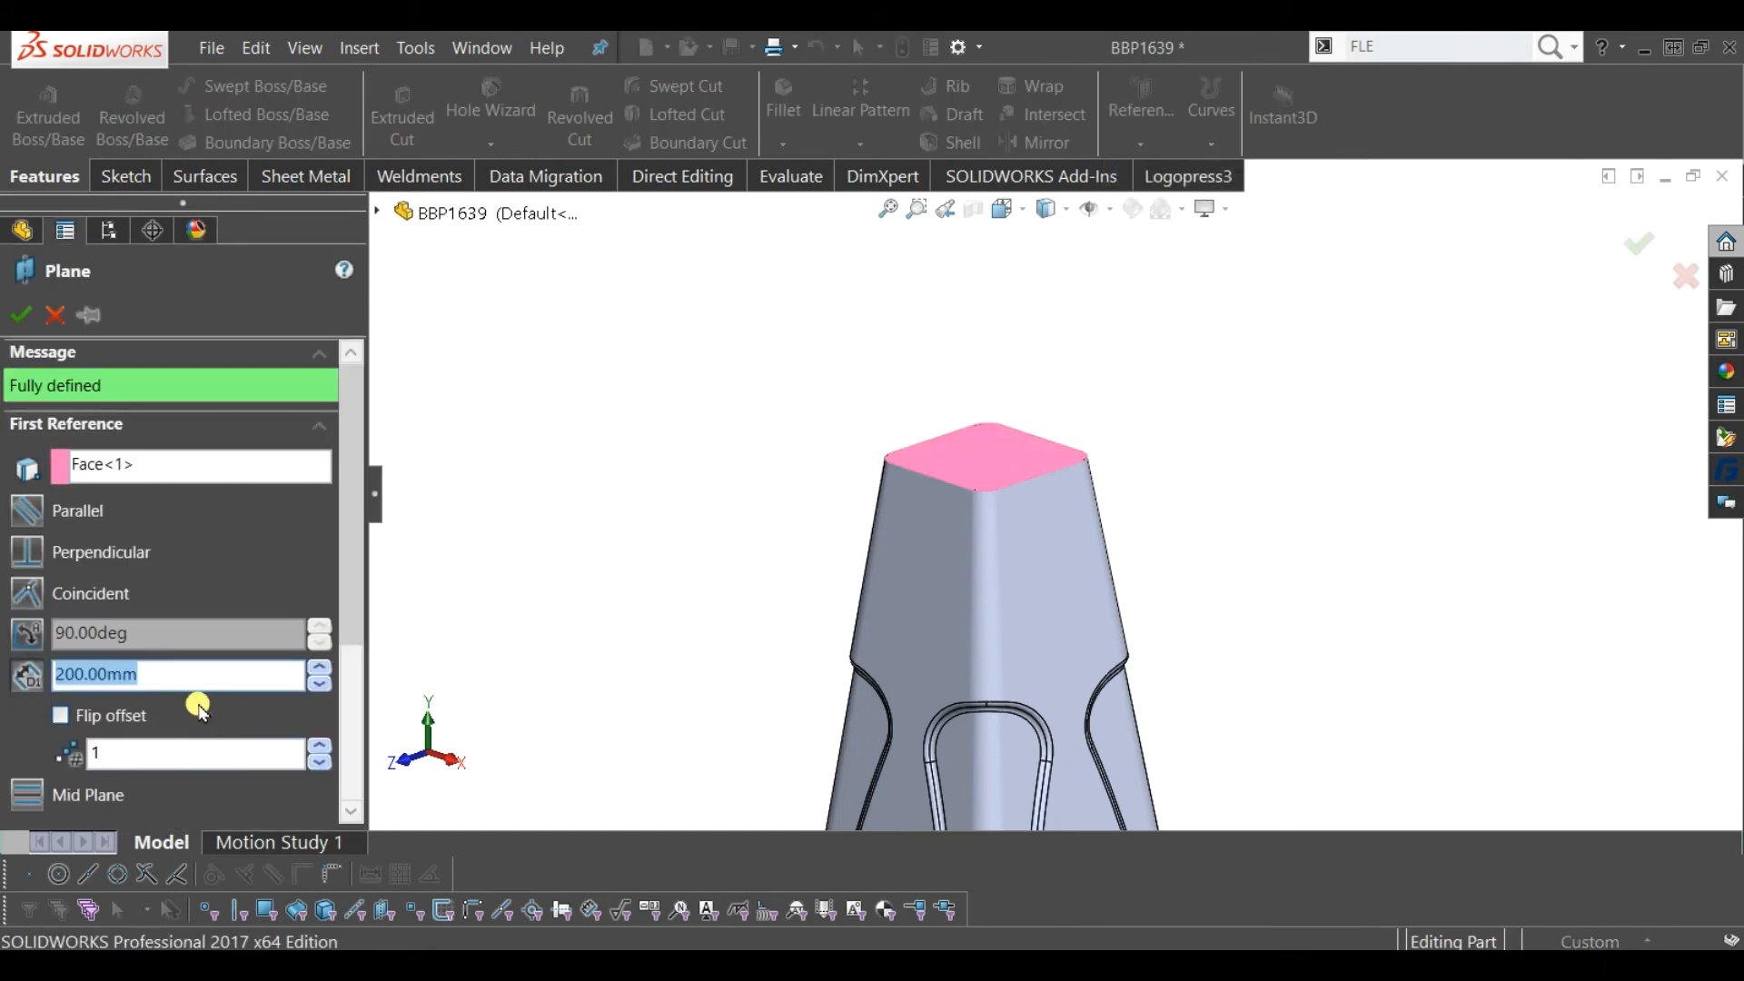
key(Return)
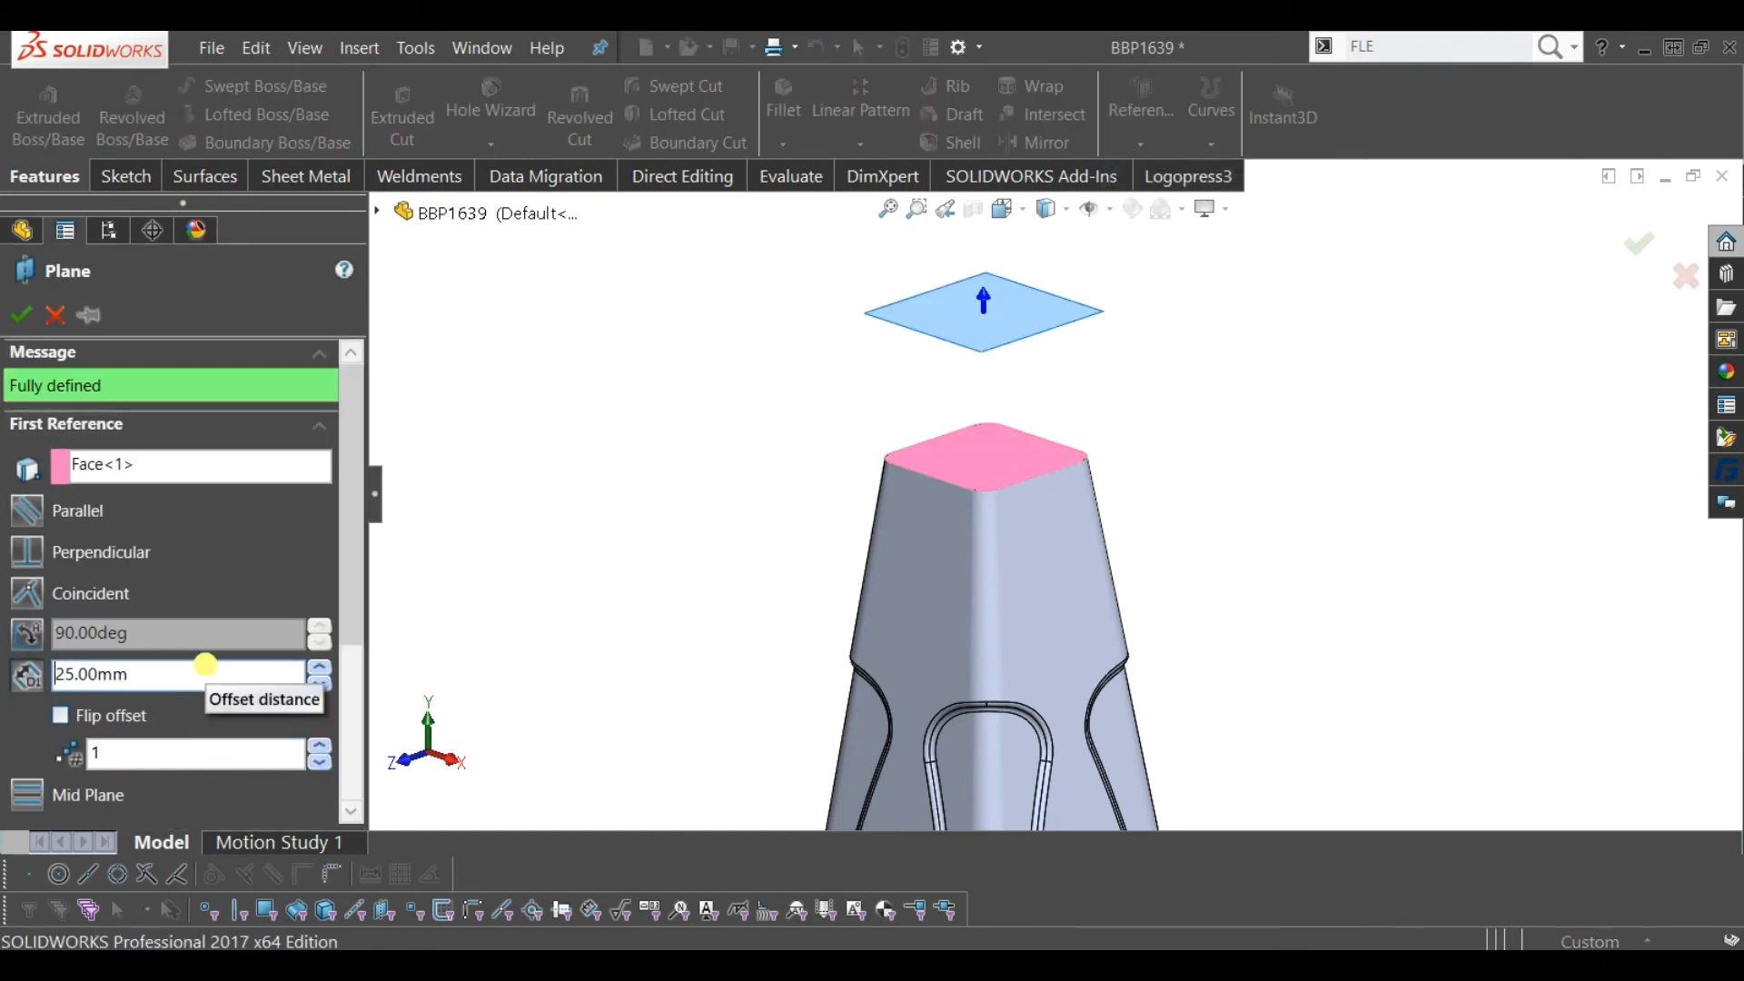
click(18, 314)
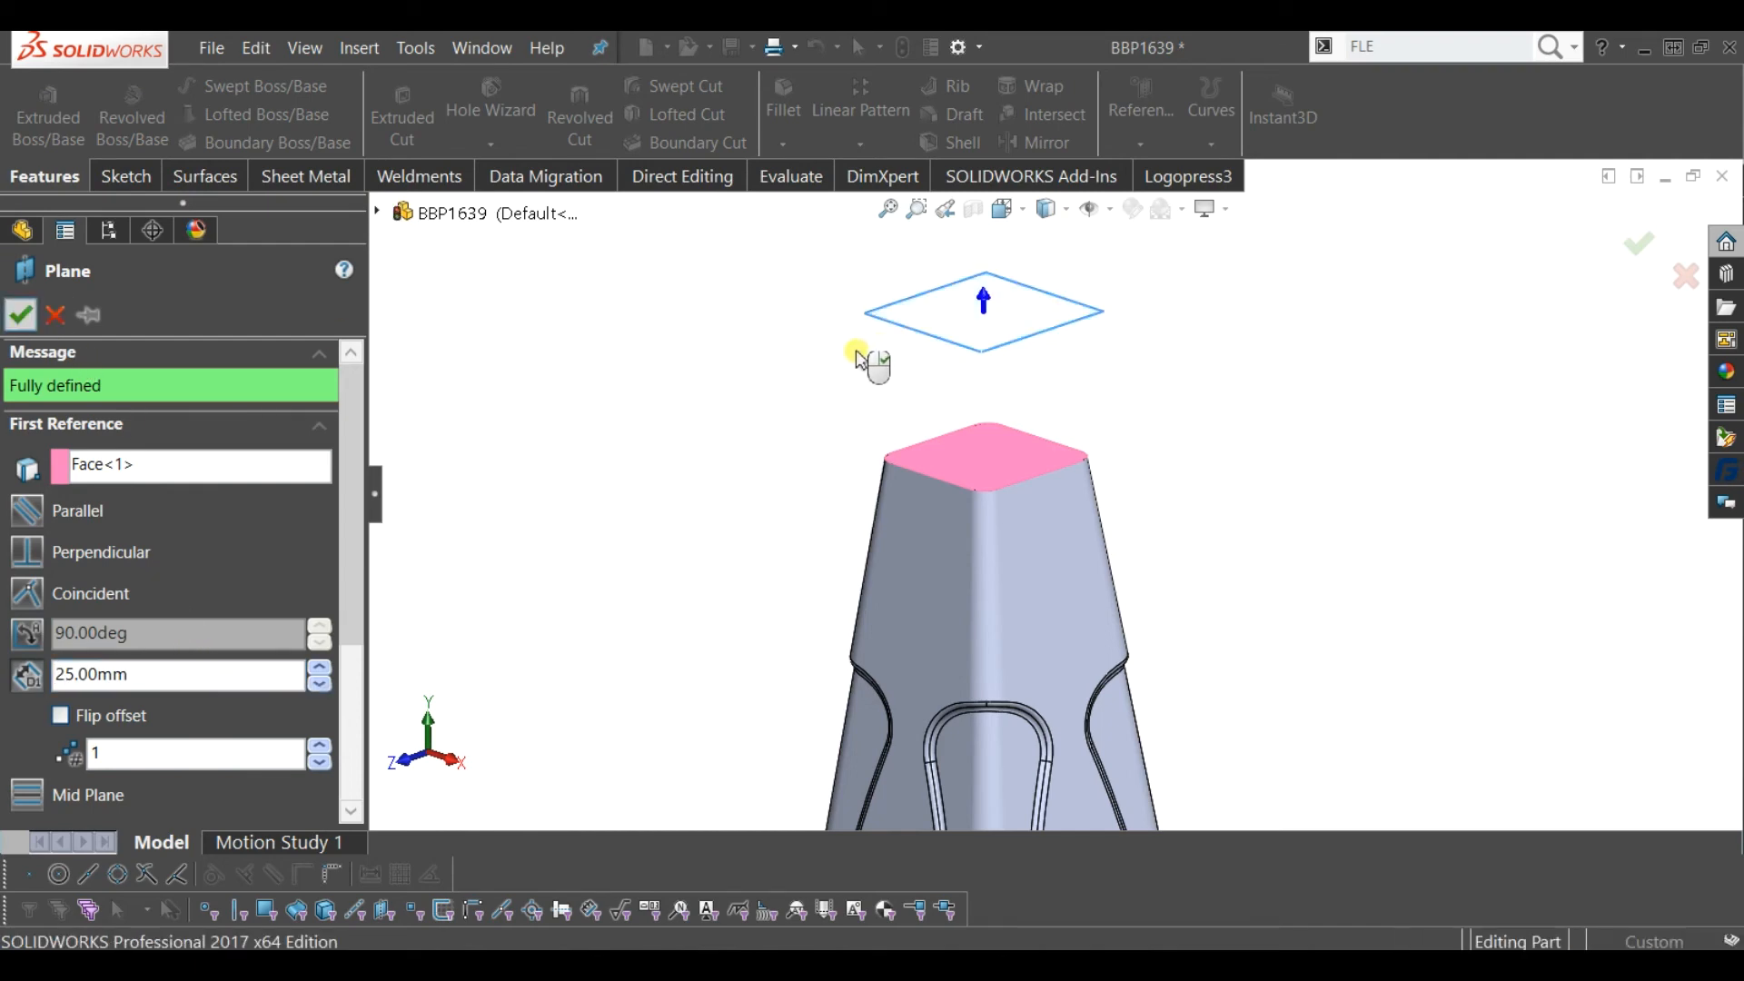
- Start a sketch on the new offset plane and draw a circle about 15 mm in diameter centred on the origin
click(1012, 320)
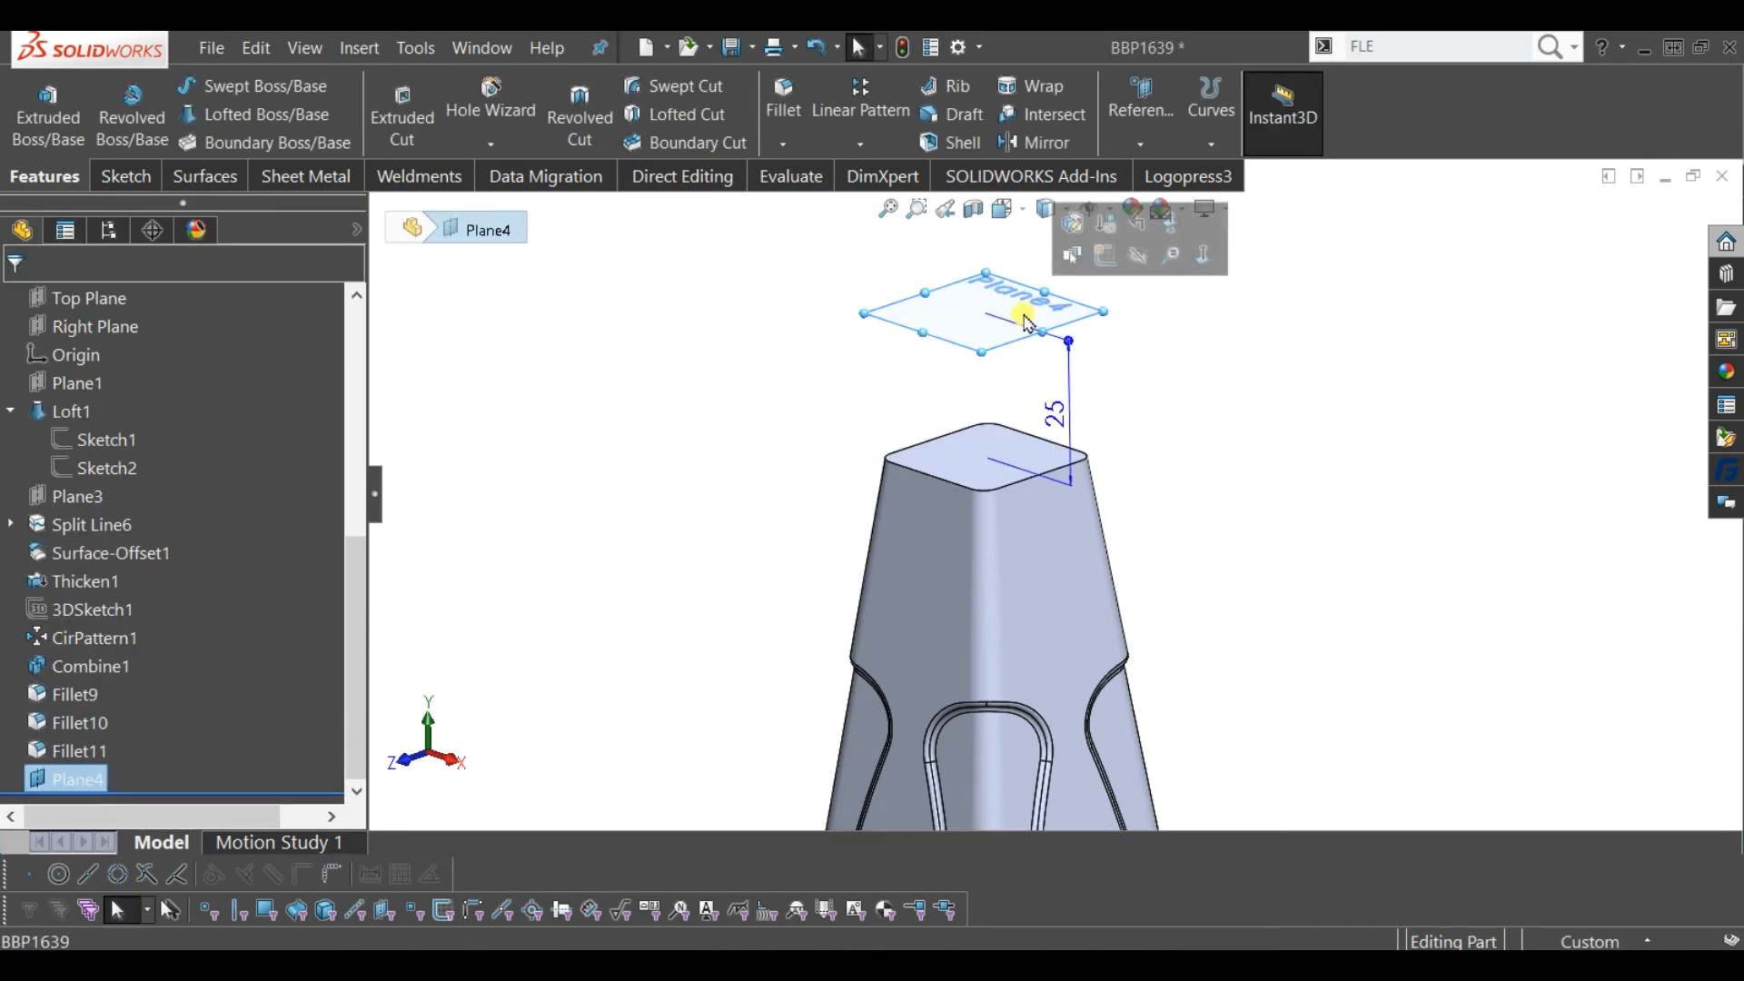
click(944, 312)
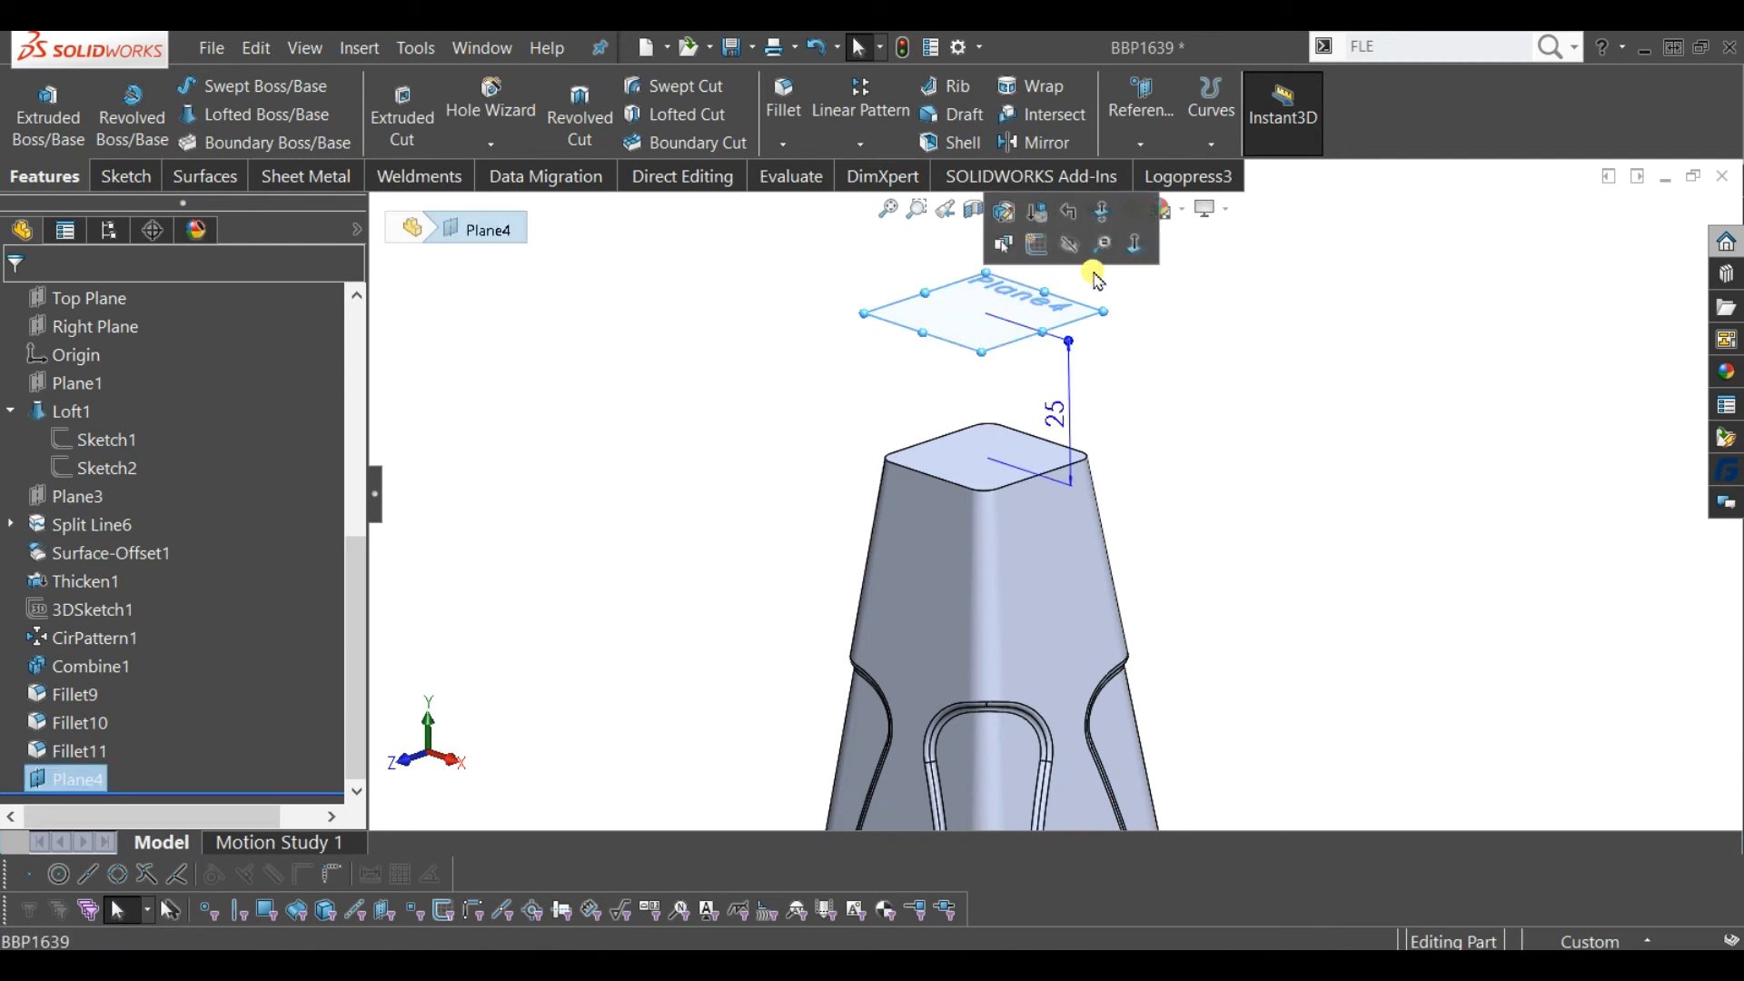
click(1036, 243)
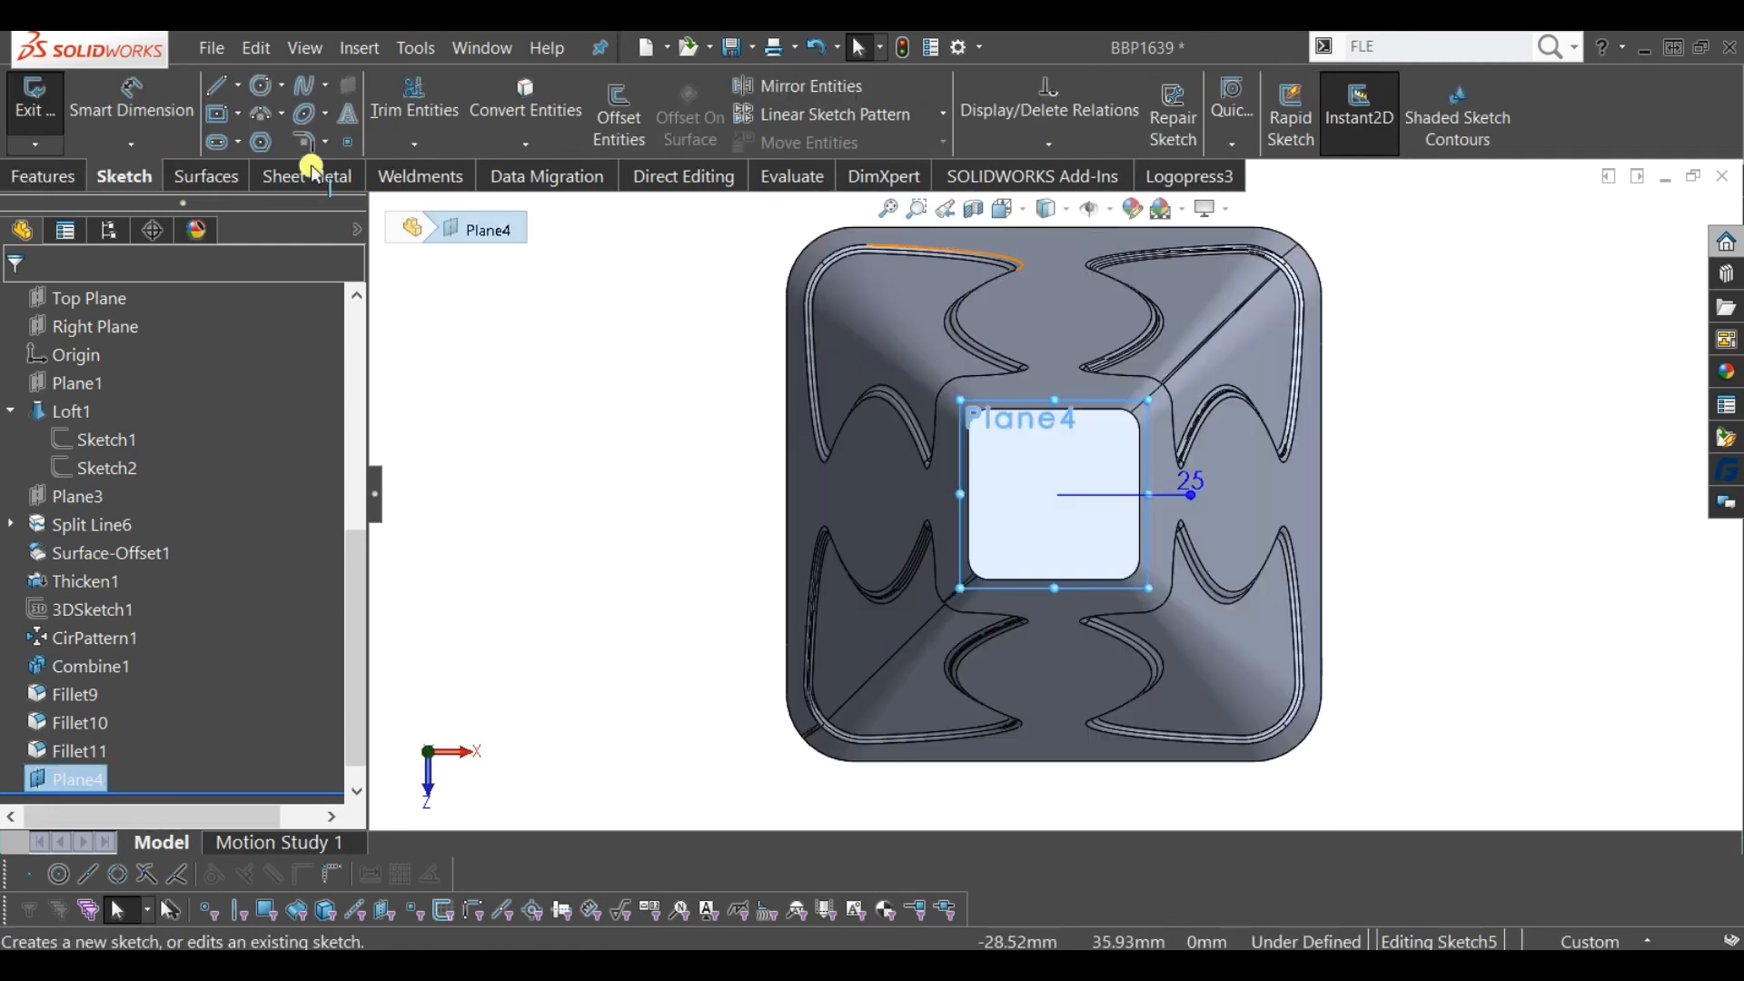
click(264, 88)
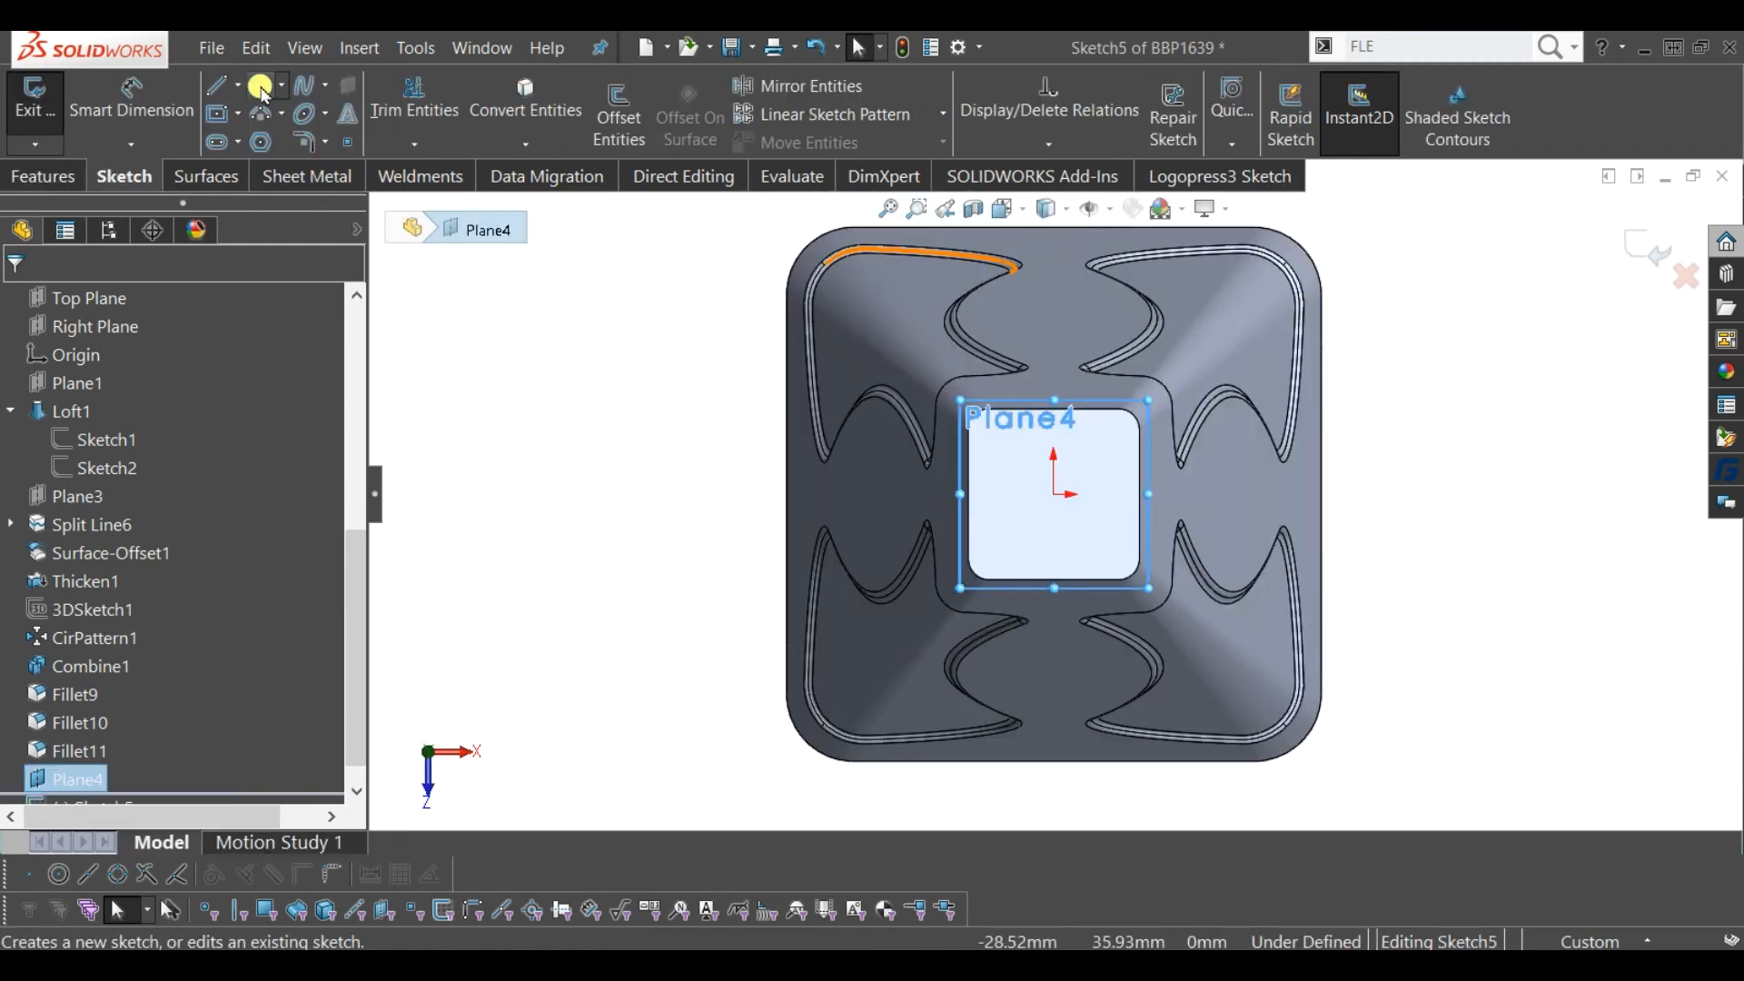
click(1053, 495)
click(1086, 536)
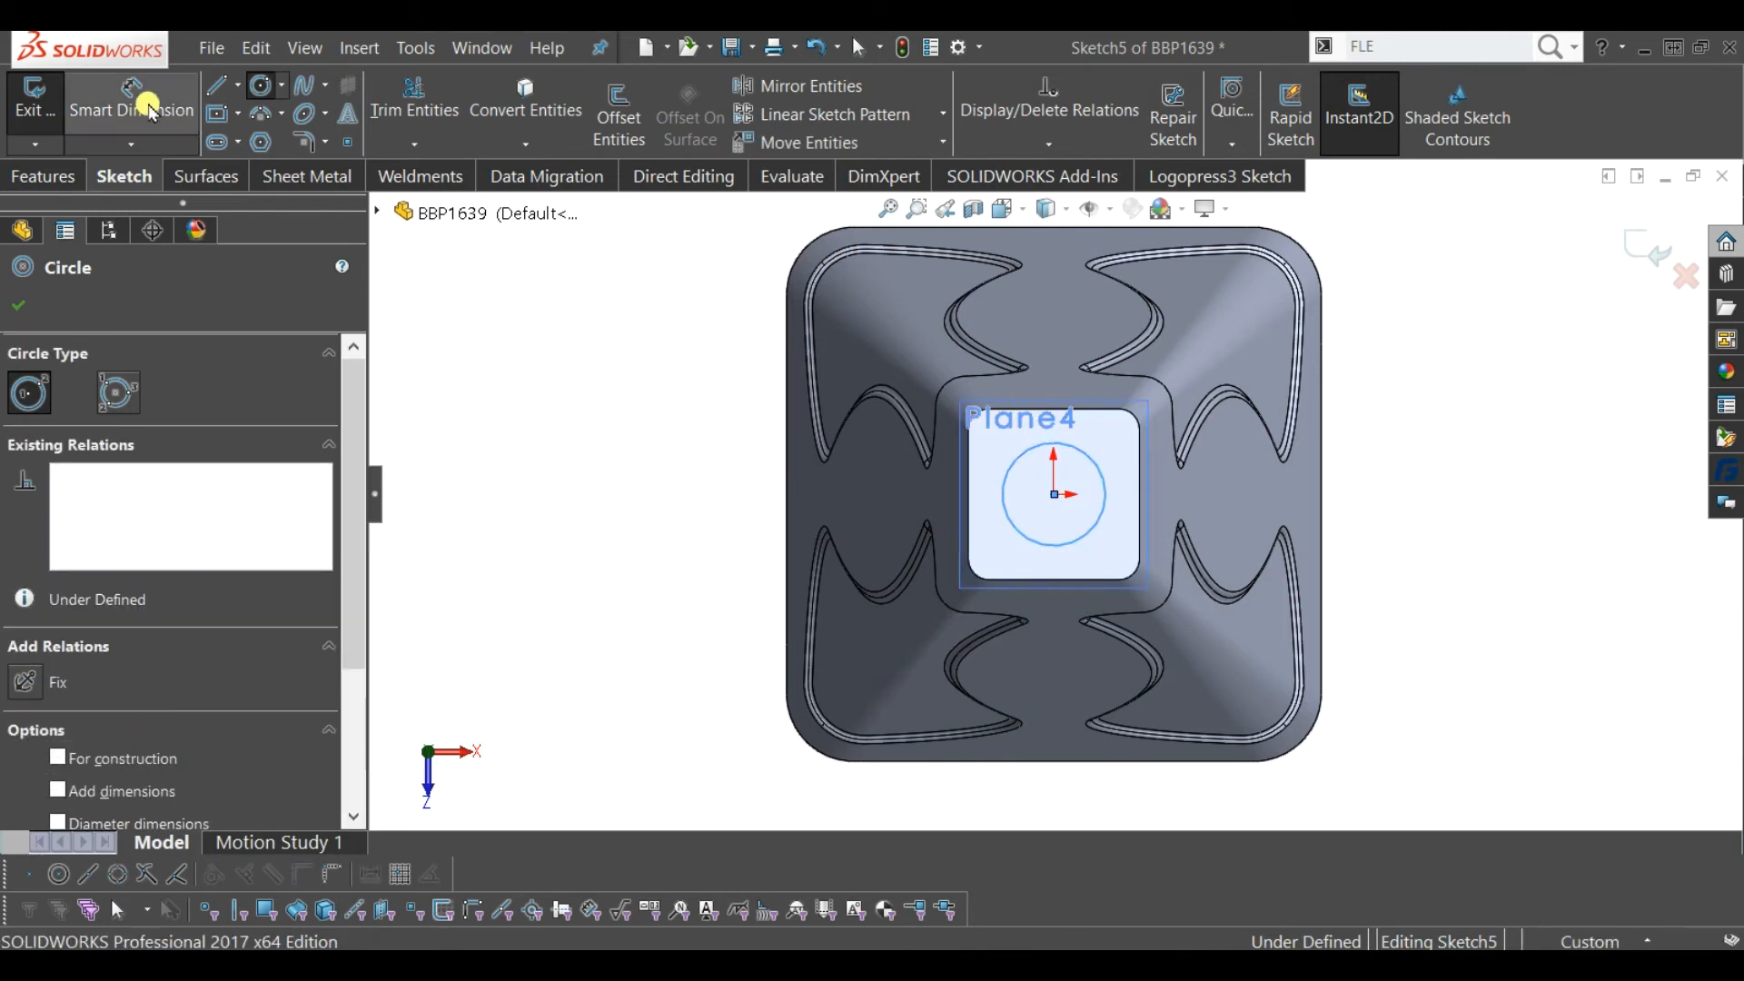
- Dimension the circle's diameter to 22 mm and exit the sketch
click(132, 98)
key(Escape)
click(1093, 536)
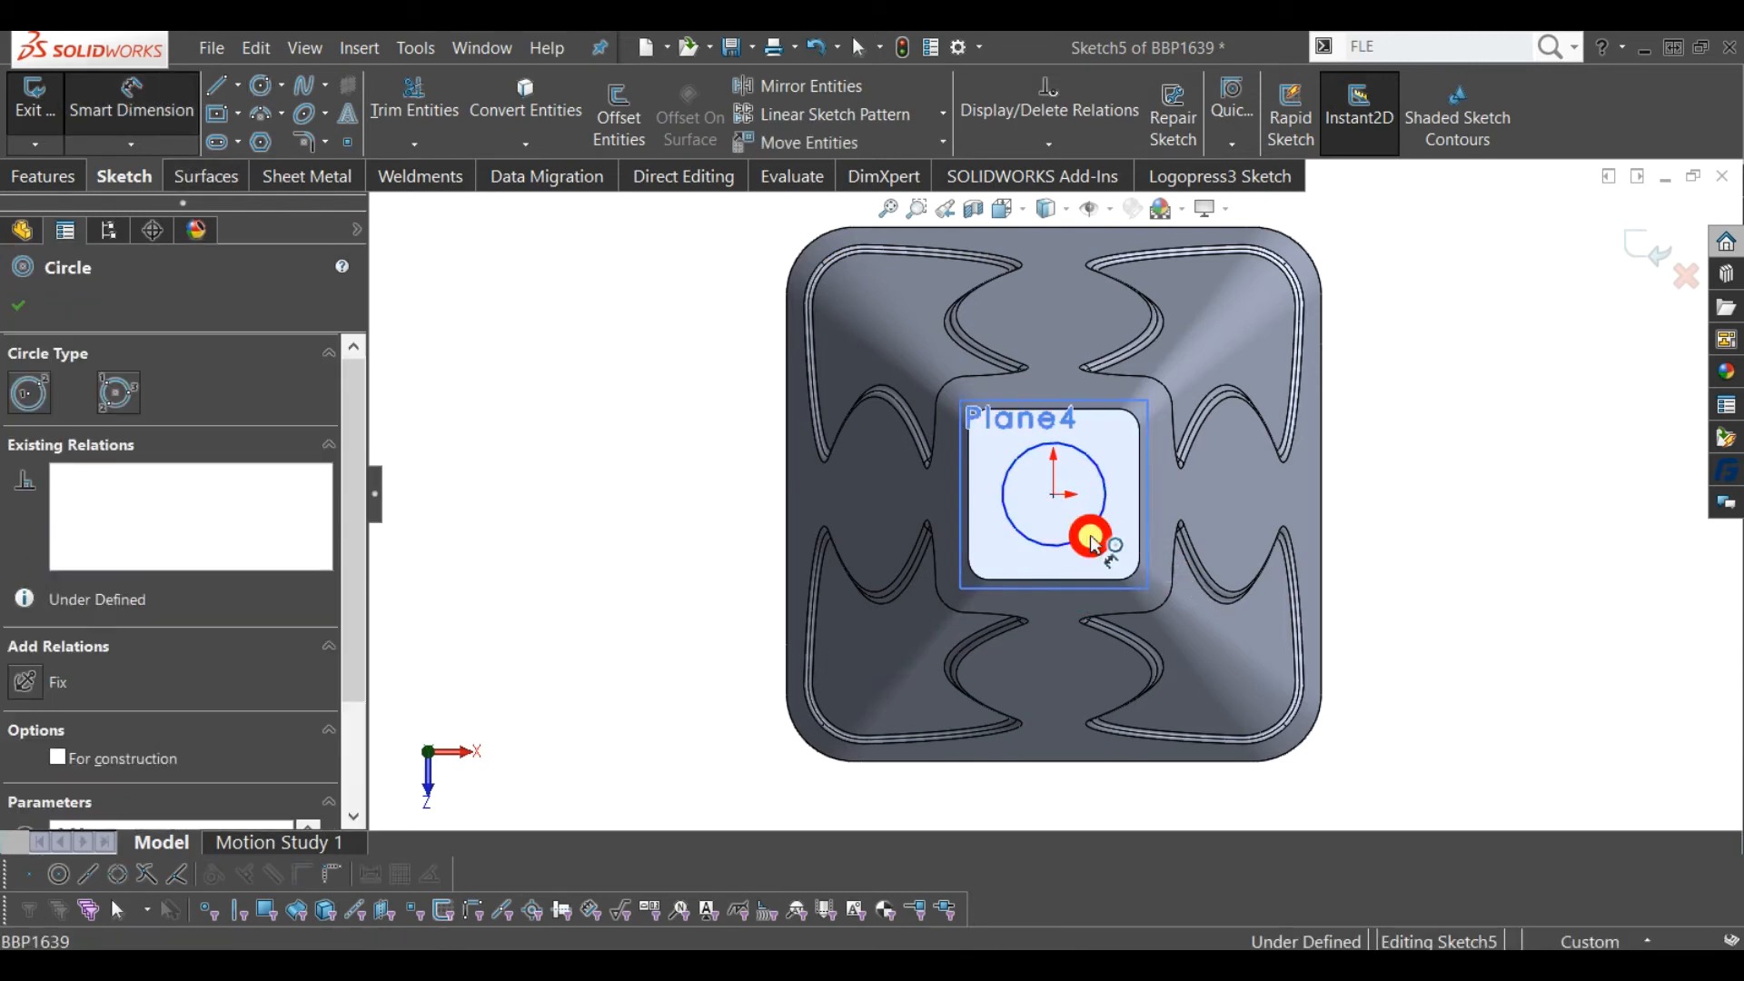
click(1126, 525)
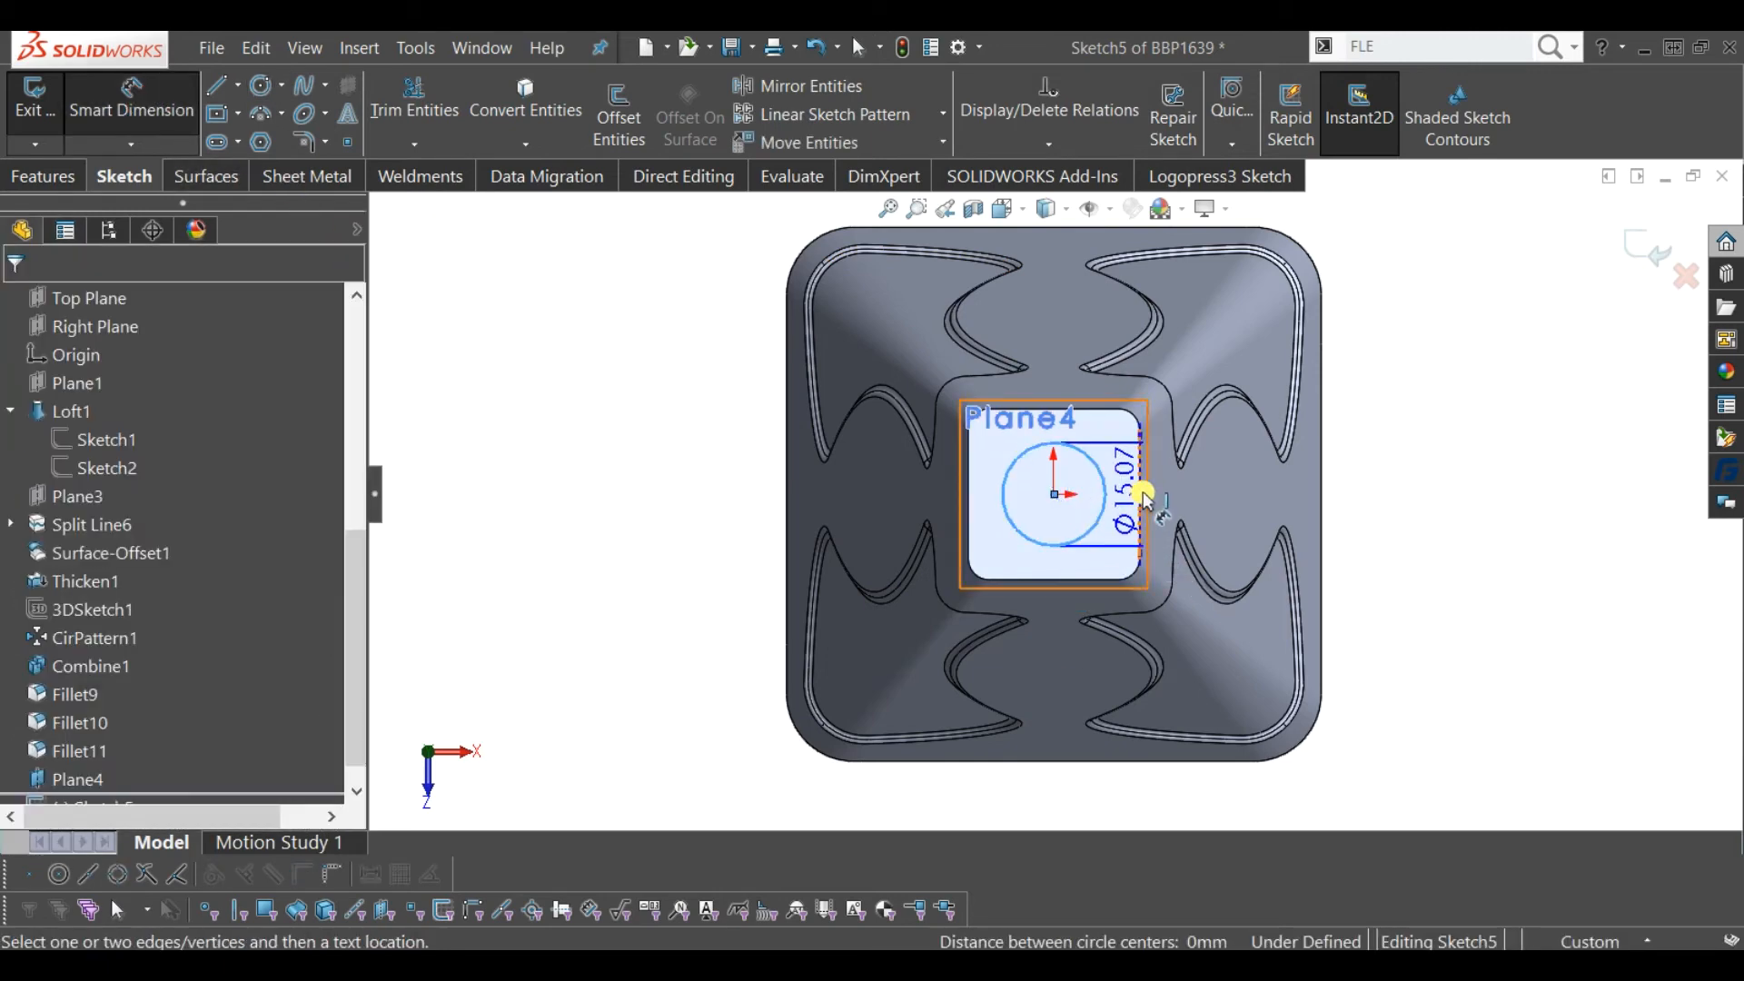
click(1234, 498)
text(22)
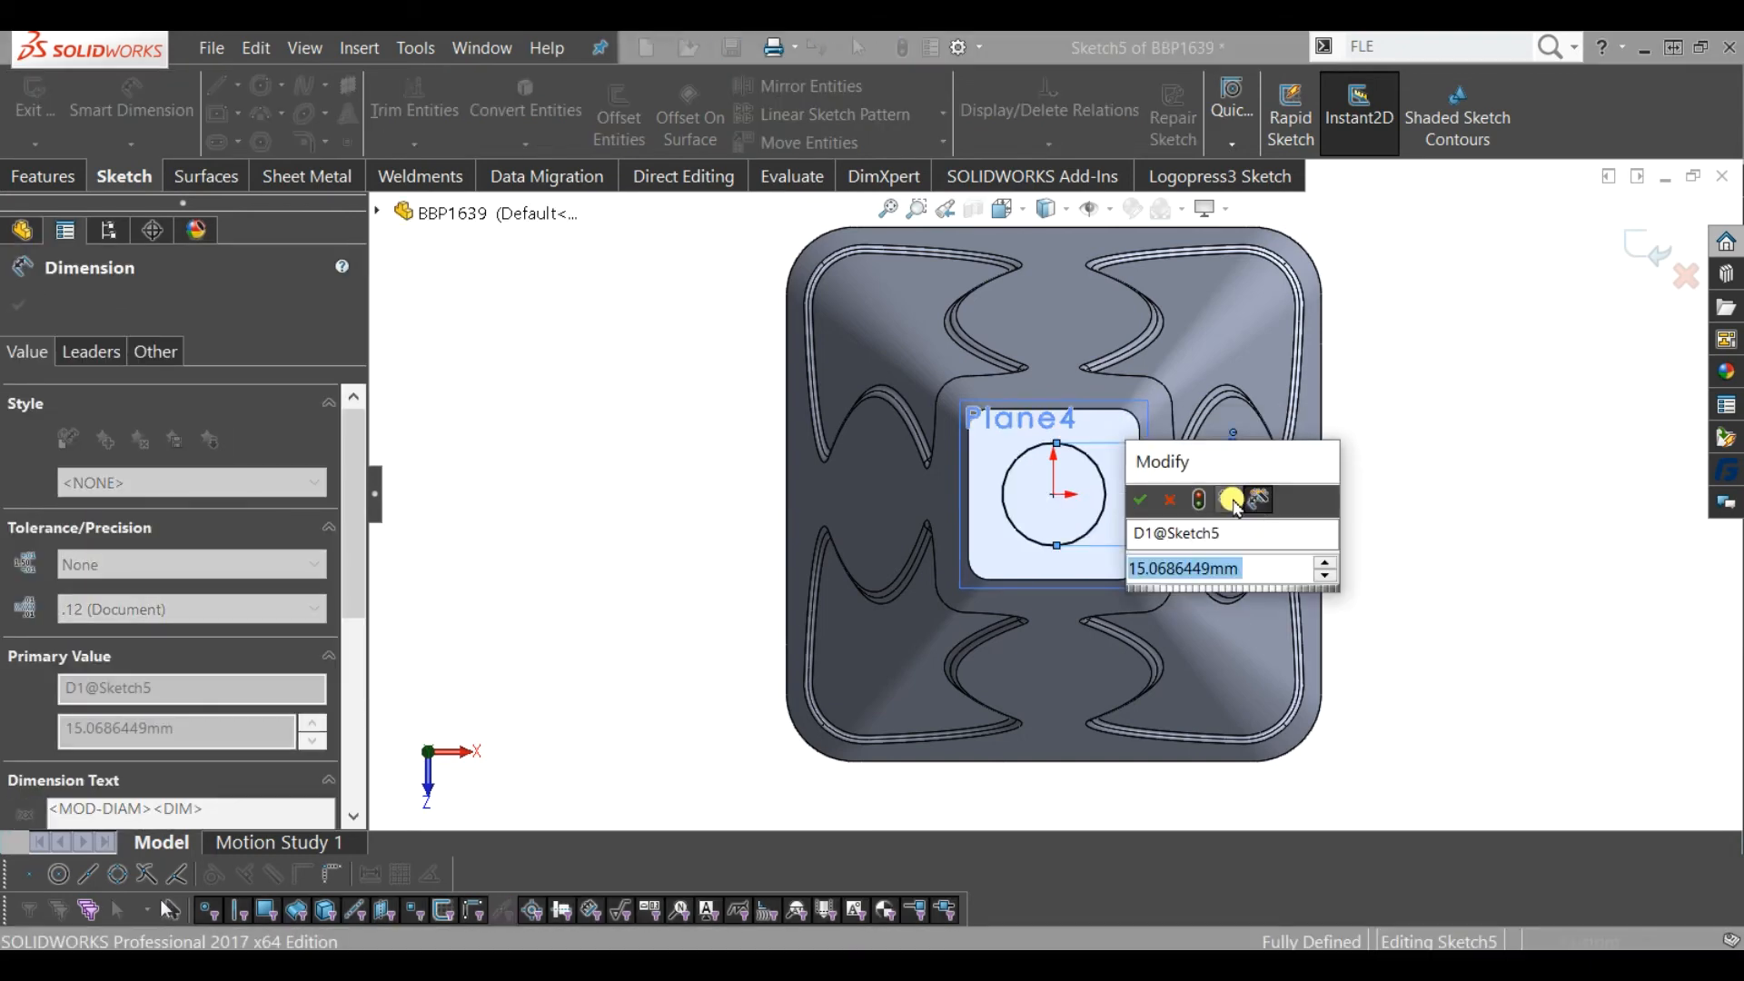
key(Return)
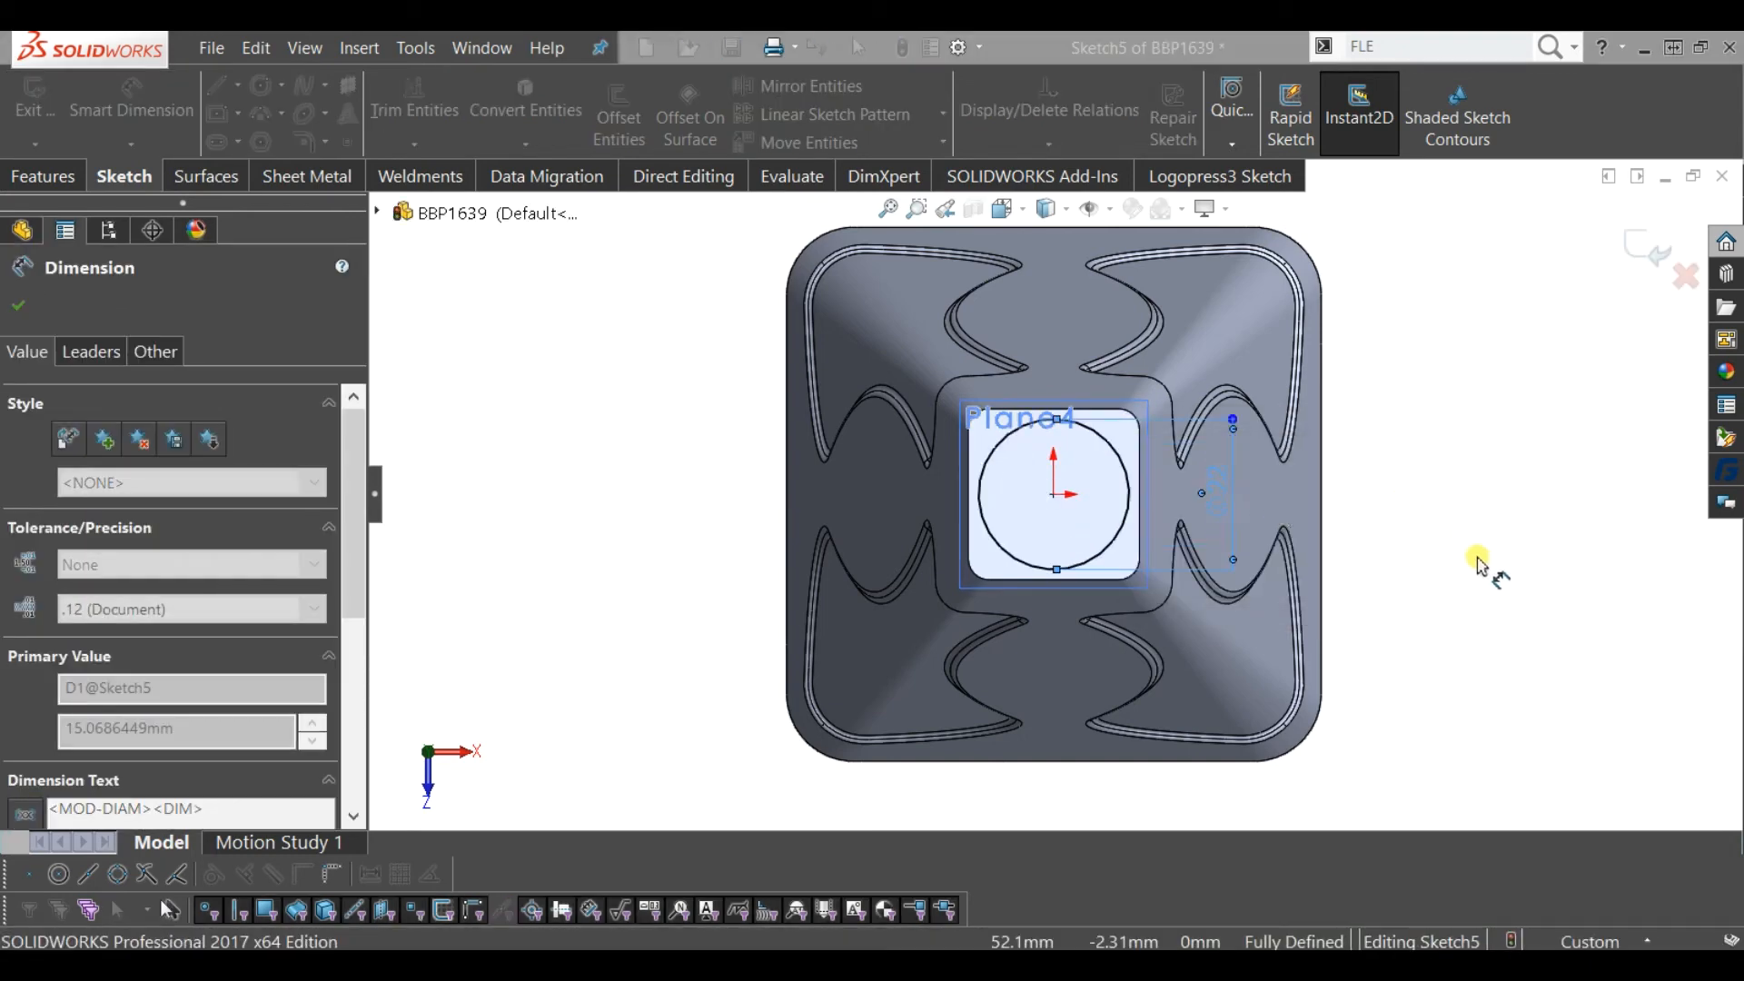
click(1481, 545)
click(1648, 249)
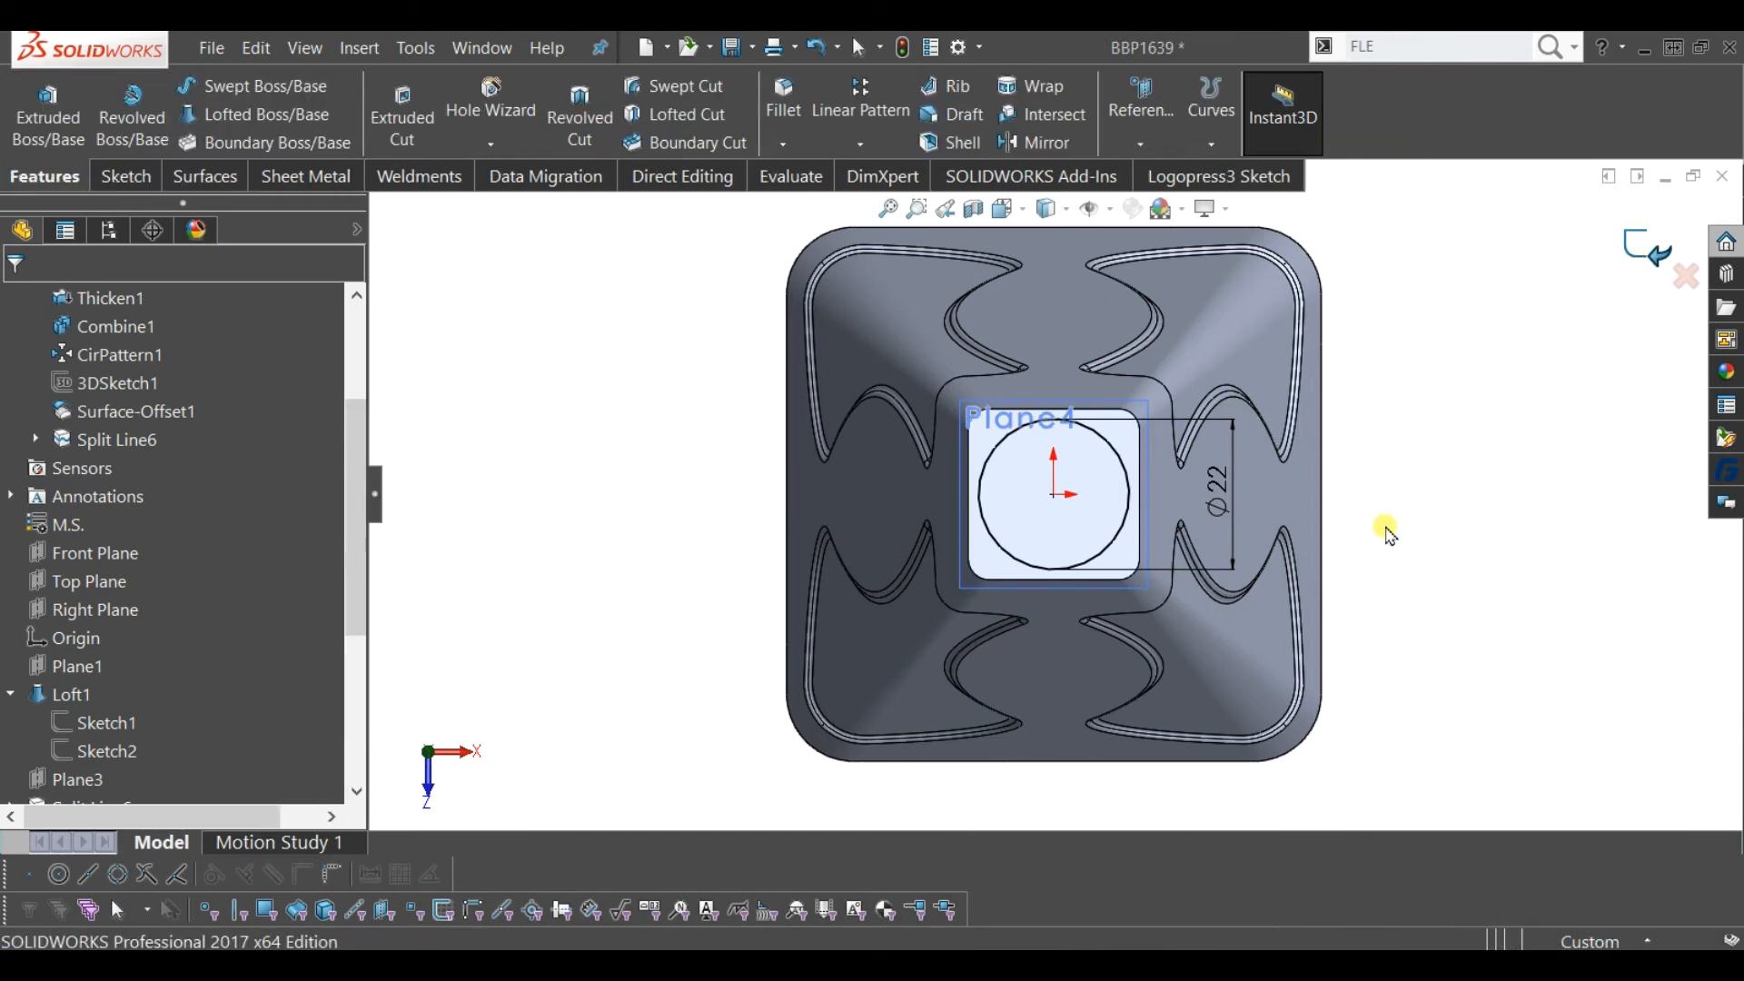
- Show Sketch2 on the body's top face and start a boss loft using it and the circle above as profiles
mouse_move(1376, 536)
middle_down()
mouse_move(1195, 604)
mouse_move(1148, 303)
mouse_move(1202, 339)
mouse_move(1127, 380)
mouse_move(1078, 323)
mouse_move(1059, 343)
middle_up()
scroll(1044, 266, down, 5)
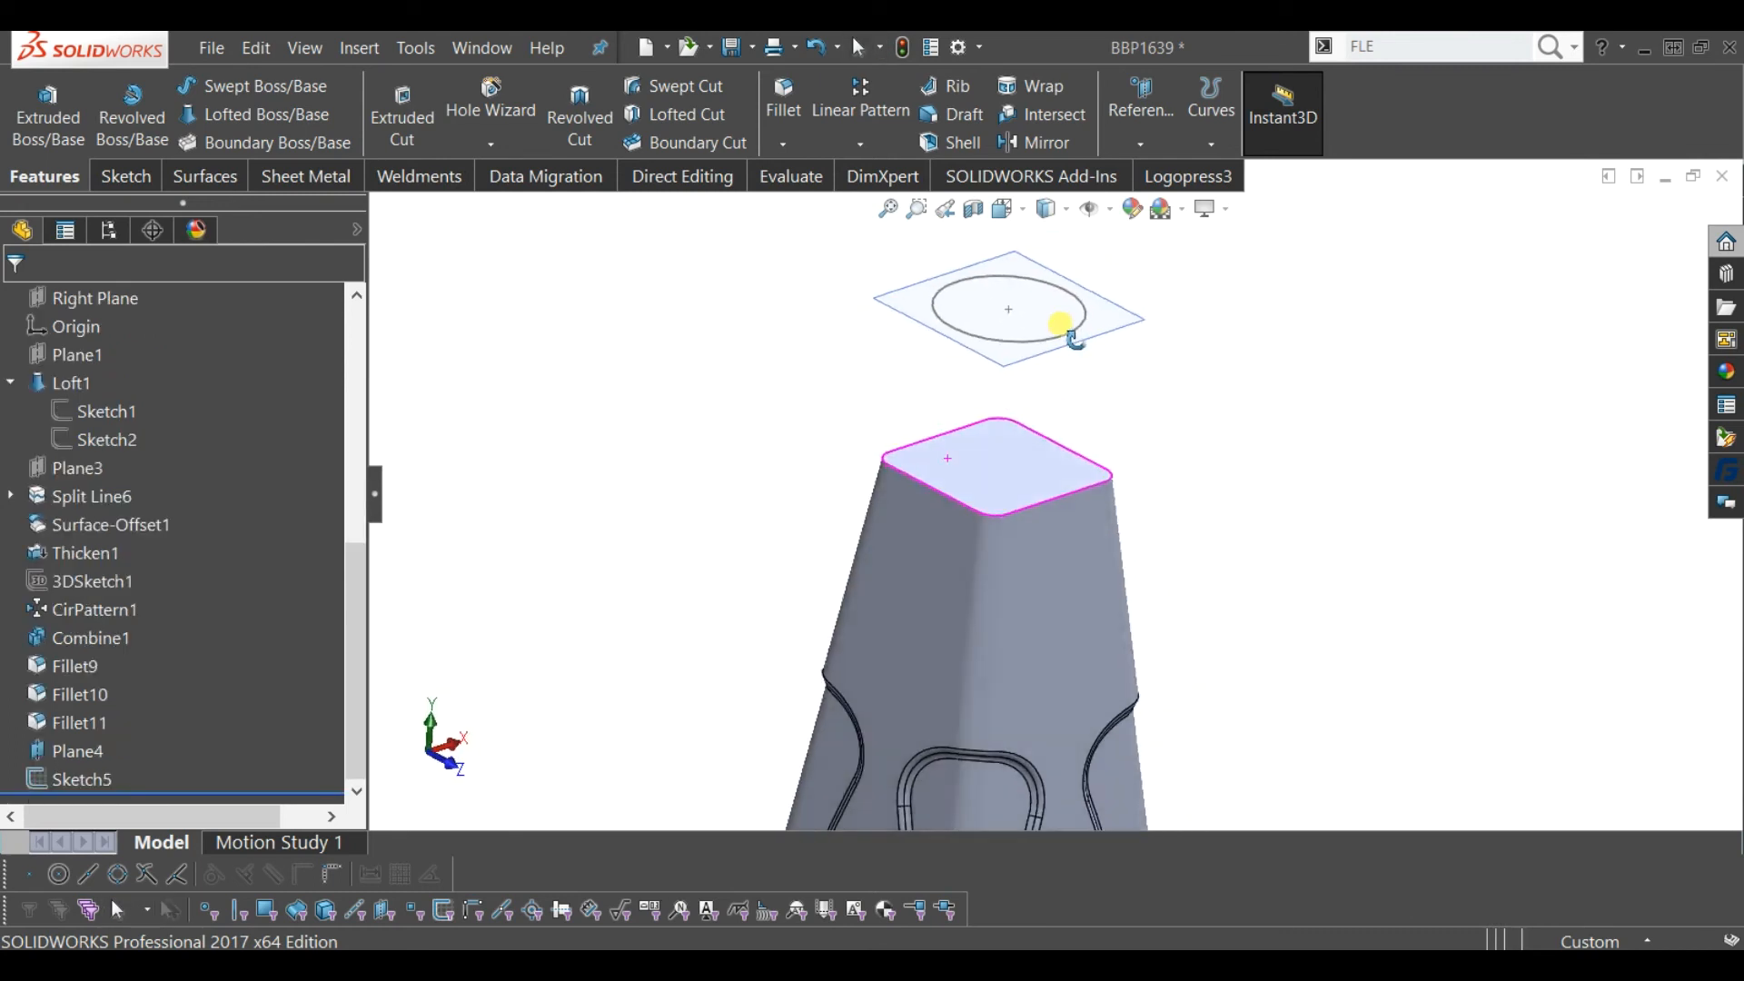
click(100, 439)
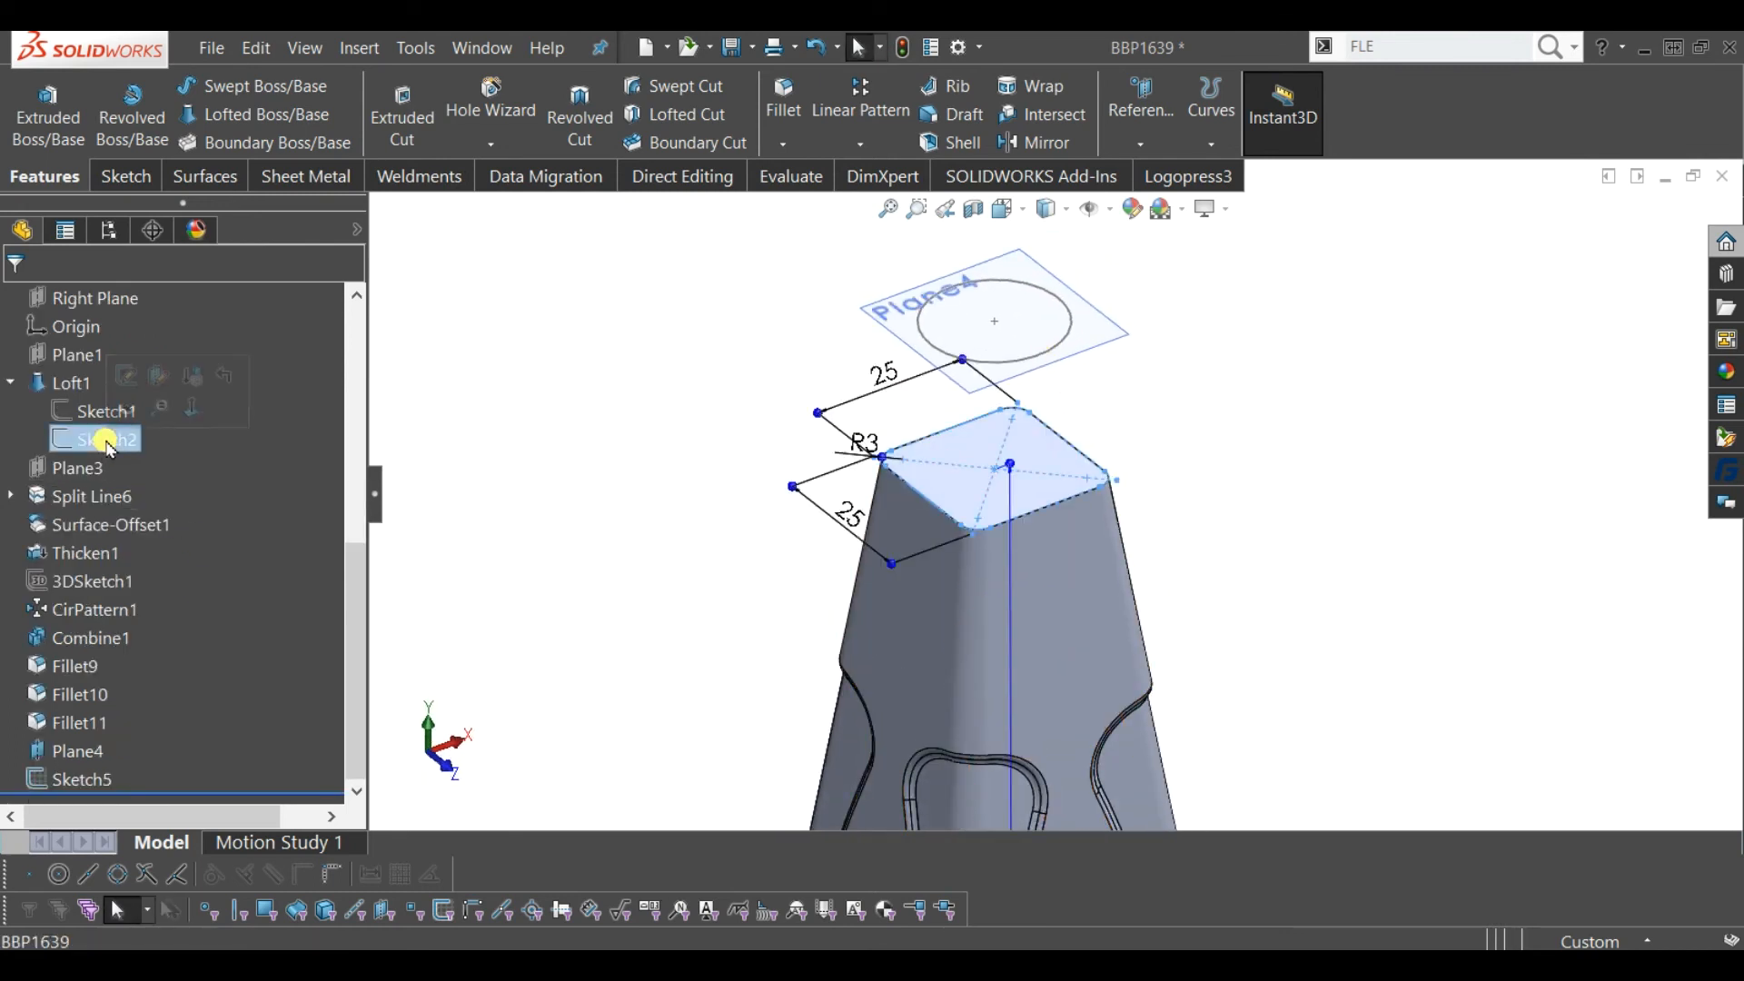
click(119, 400)
click(586, 399)
mouse_move(576, 389)
middle_down()
mouse_move(642, 339)
mouse_move(623, 339)
mouse_move(639, 357)
middle_up()
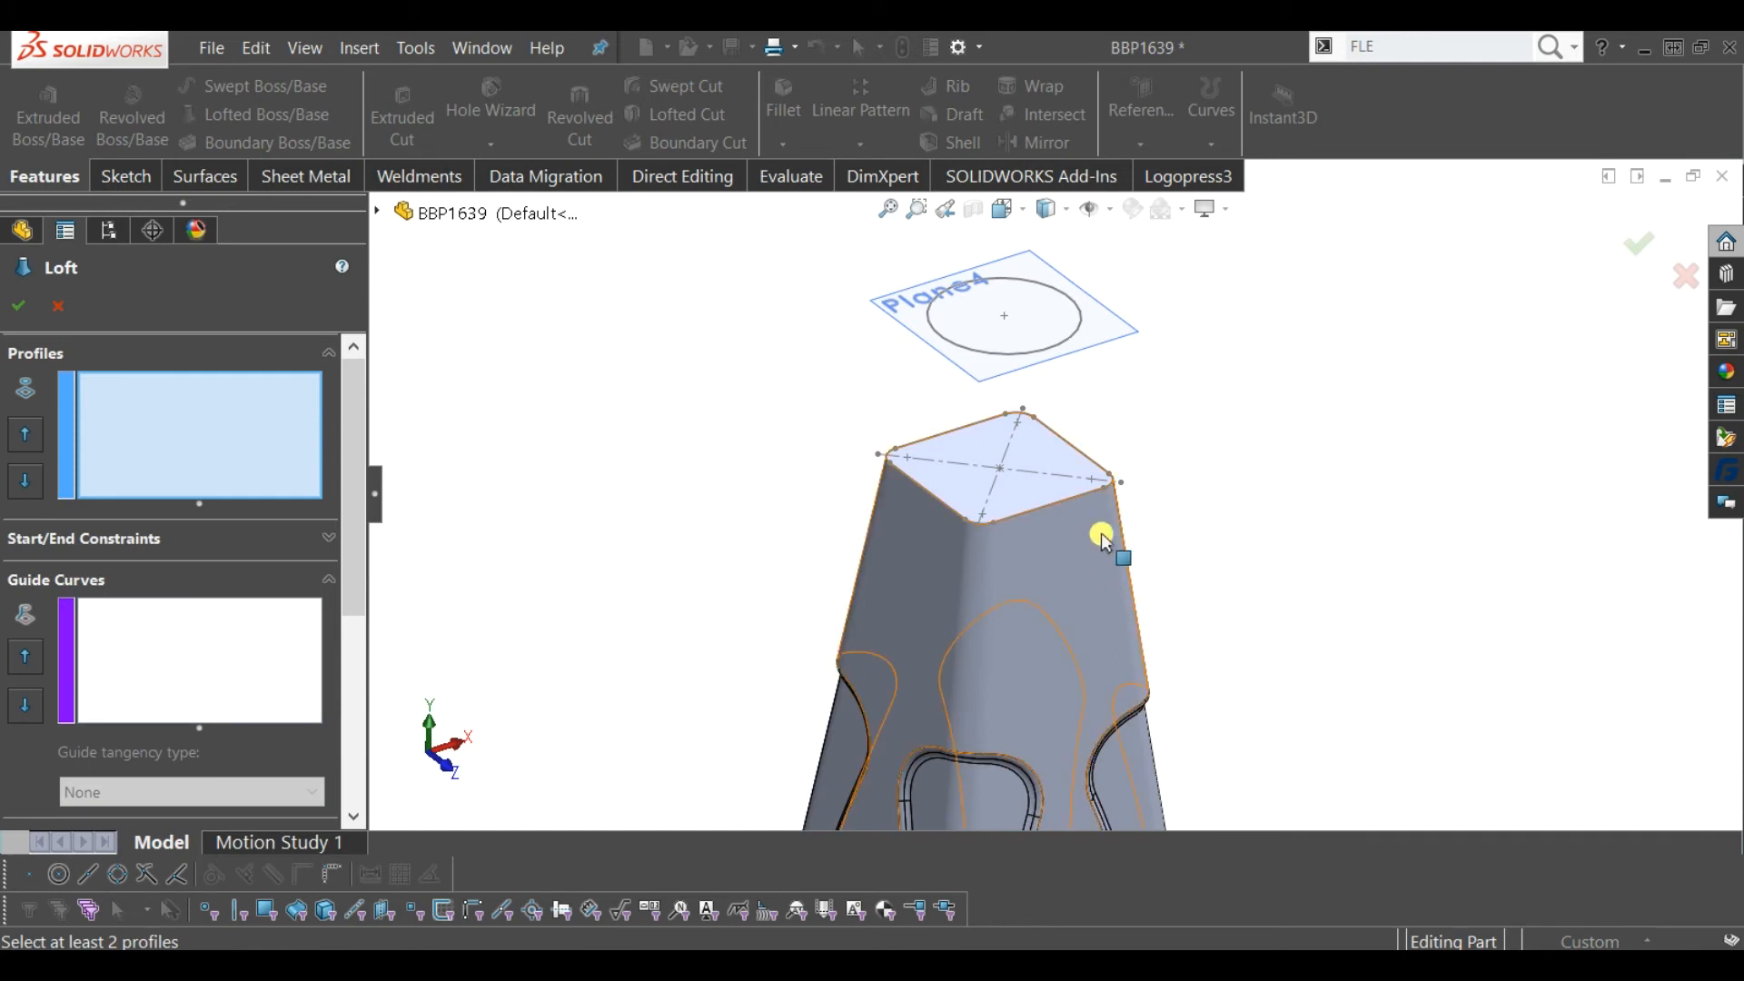
click(1045, 513)
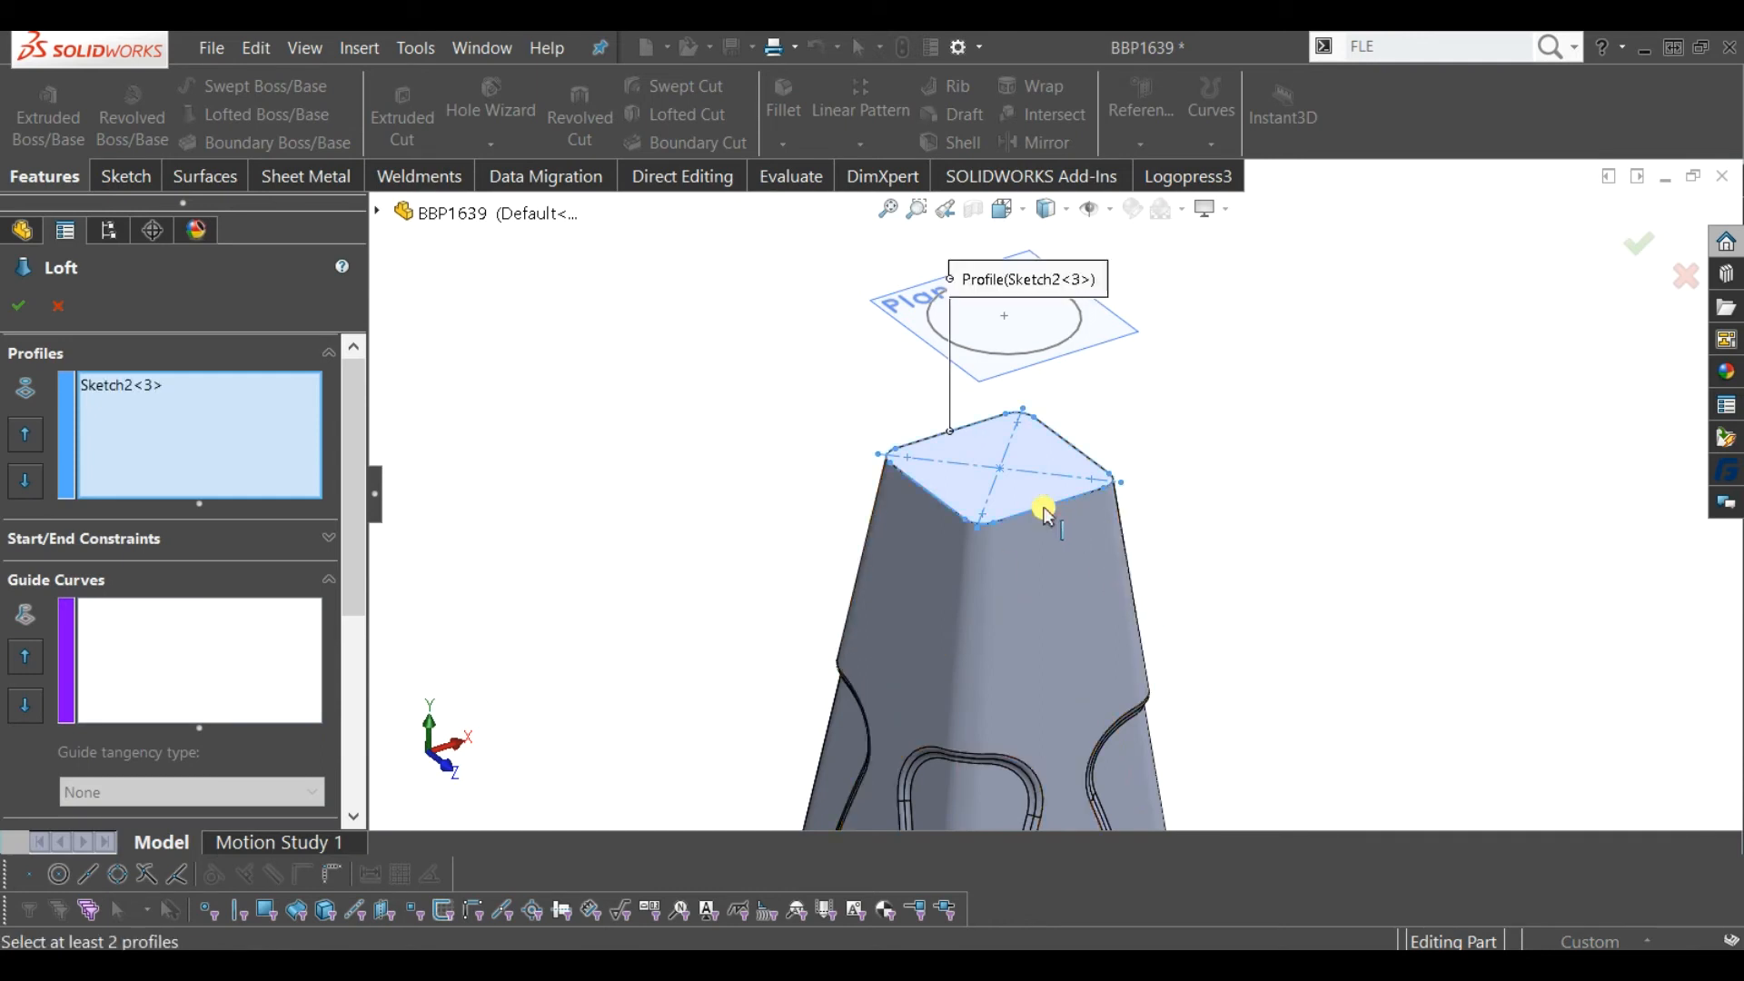
click(1042, 359)
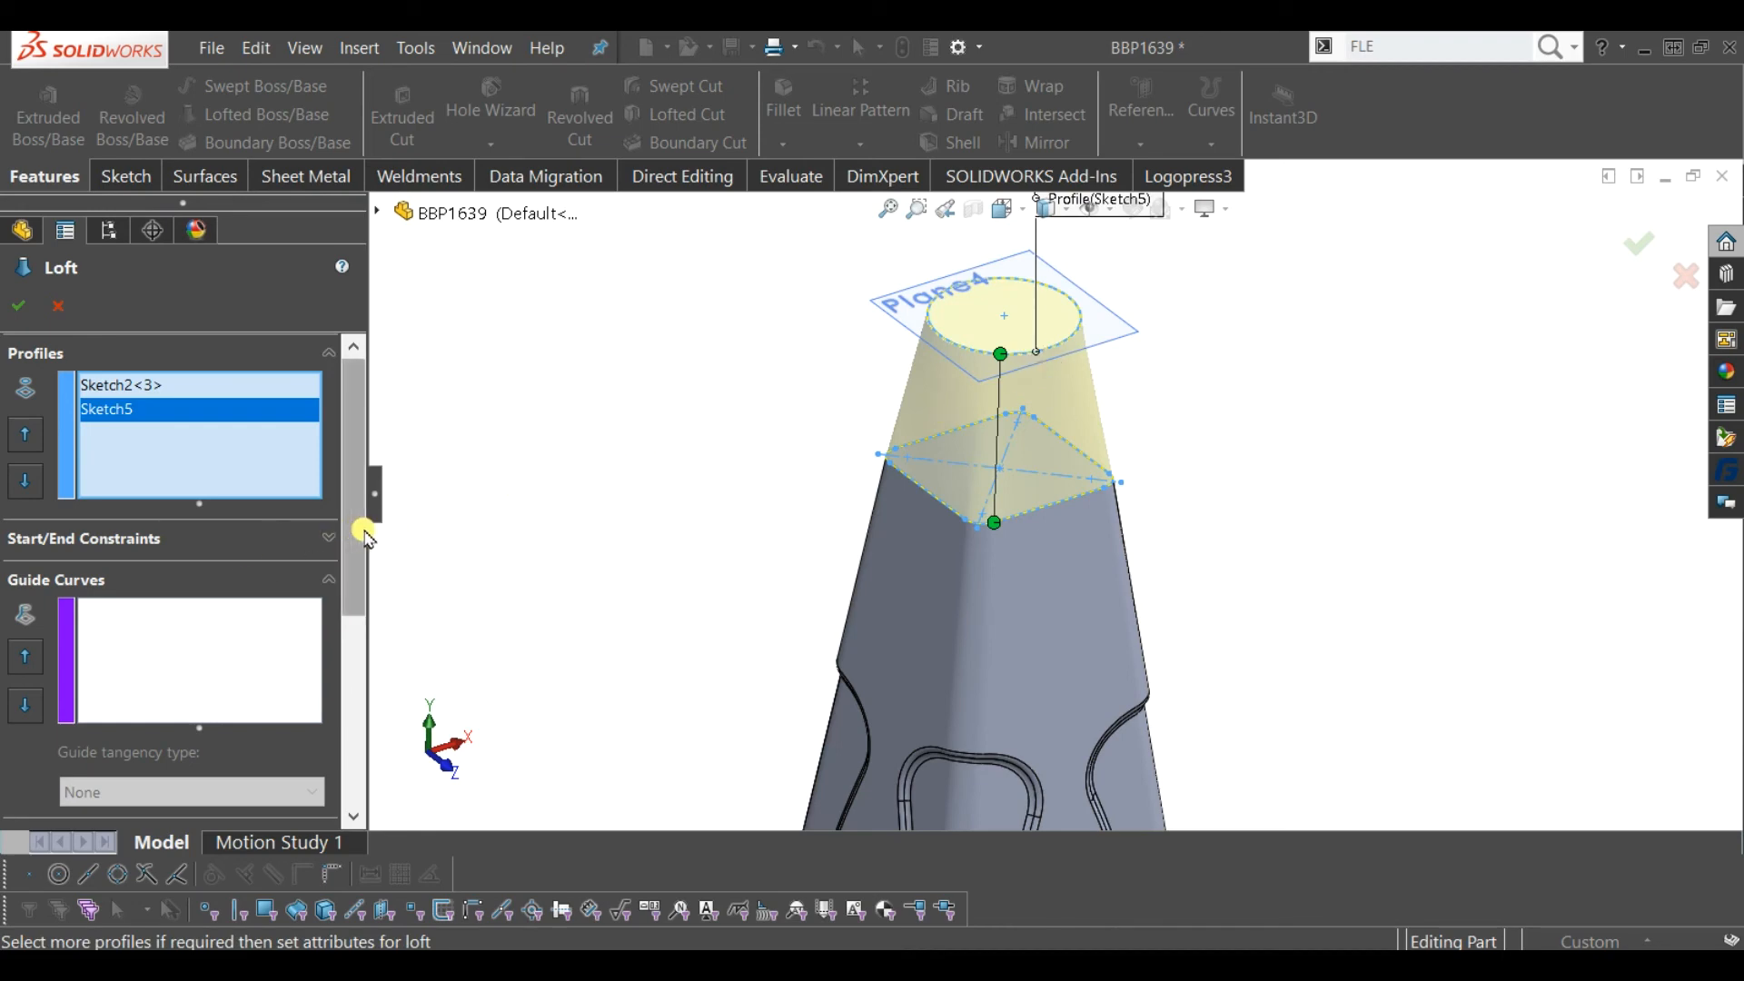
- Try Normal To Profile as the loft's start constraint
drag(355, 543, 354, 499)
click(128, 531)
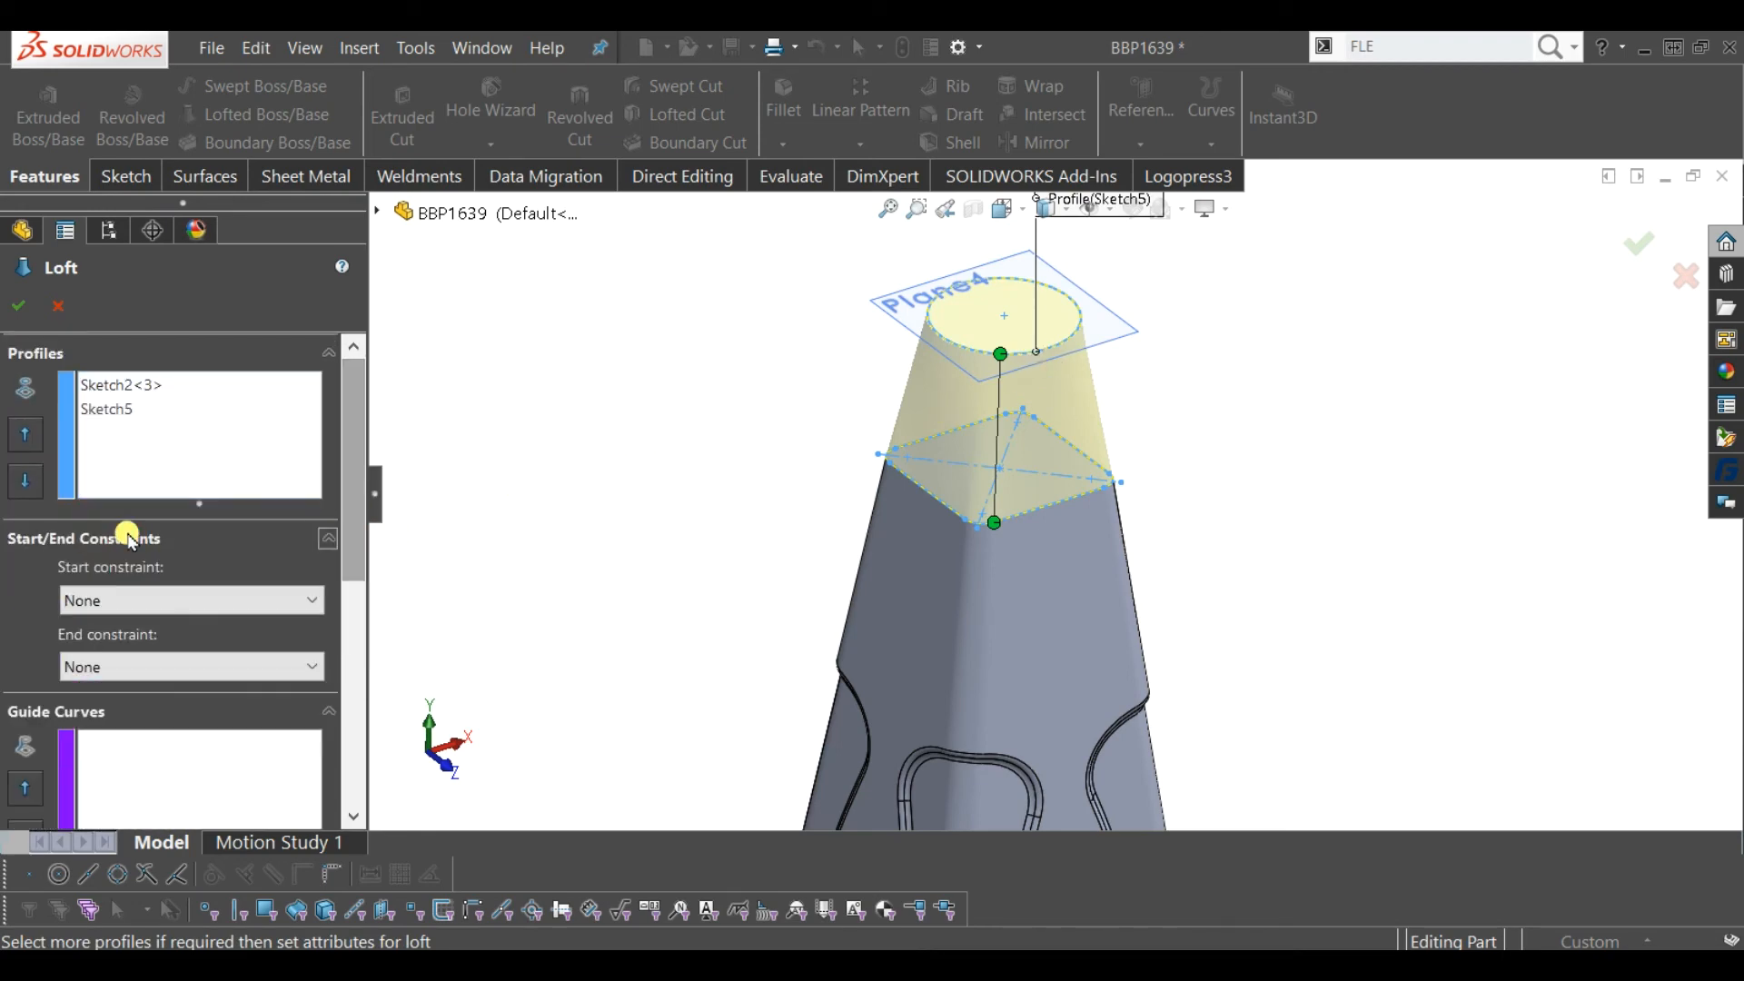
click(141, 604)
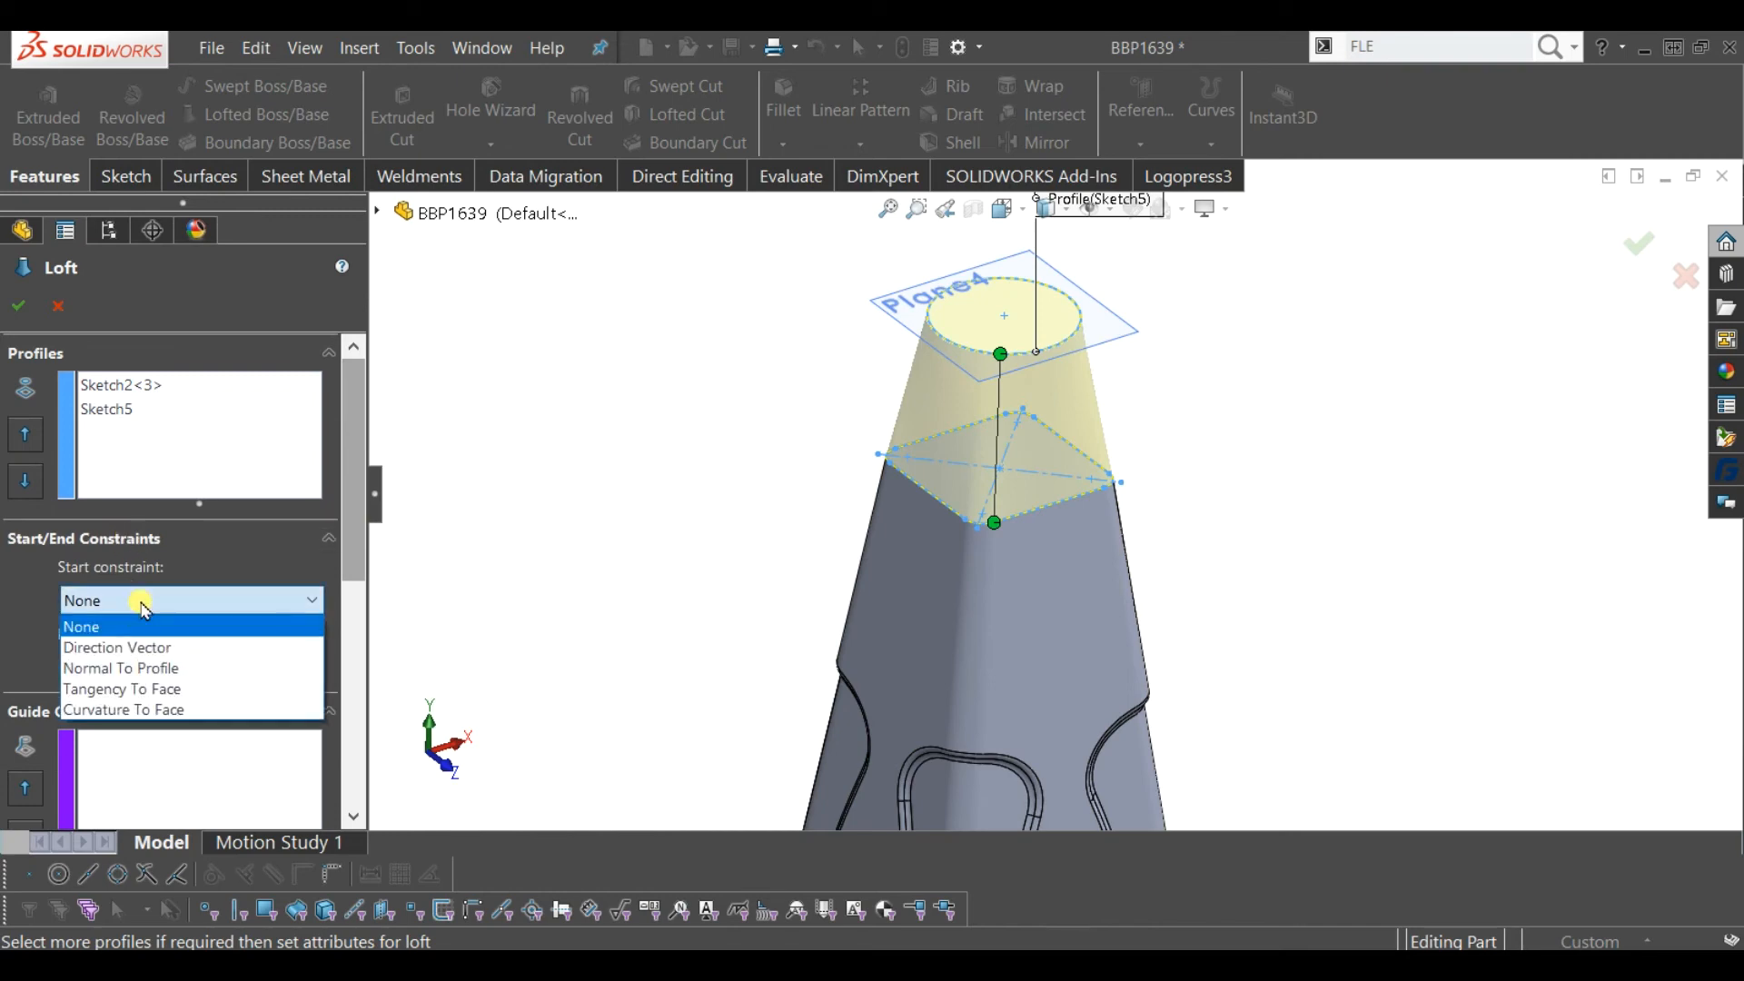
click(155, 669)
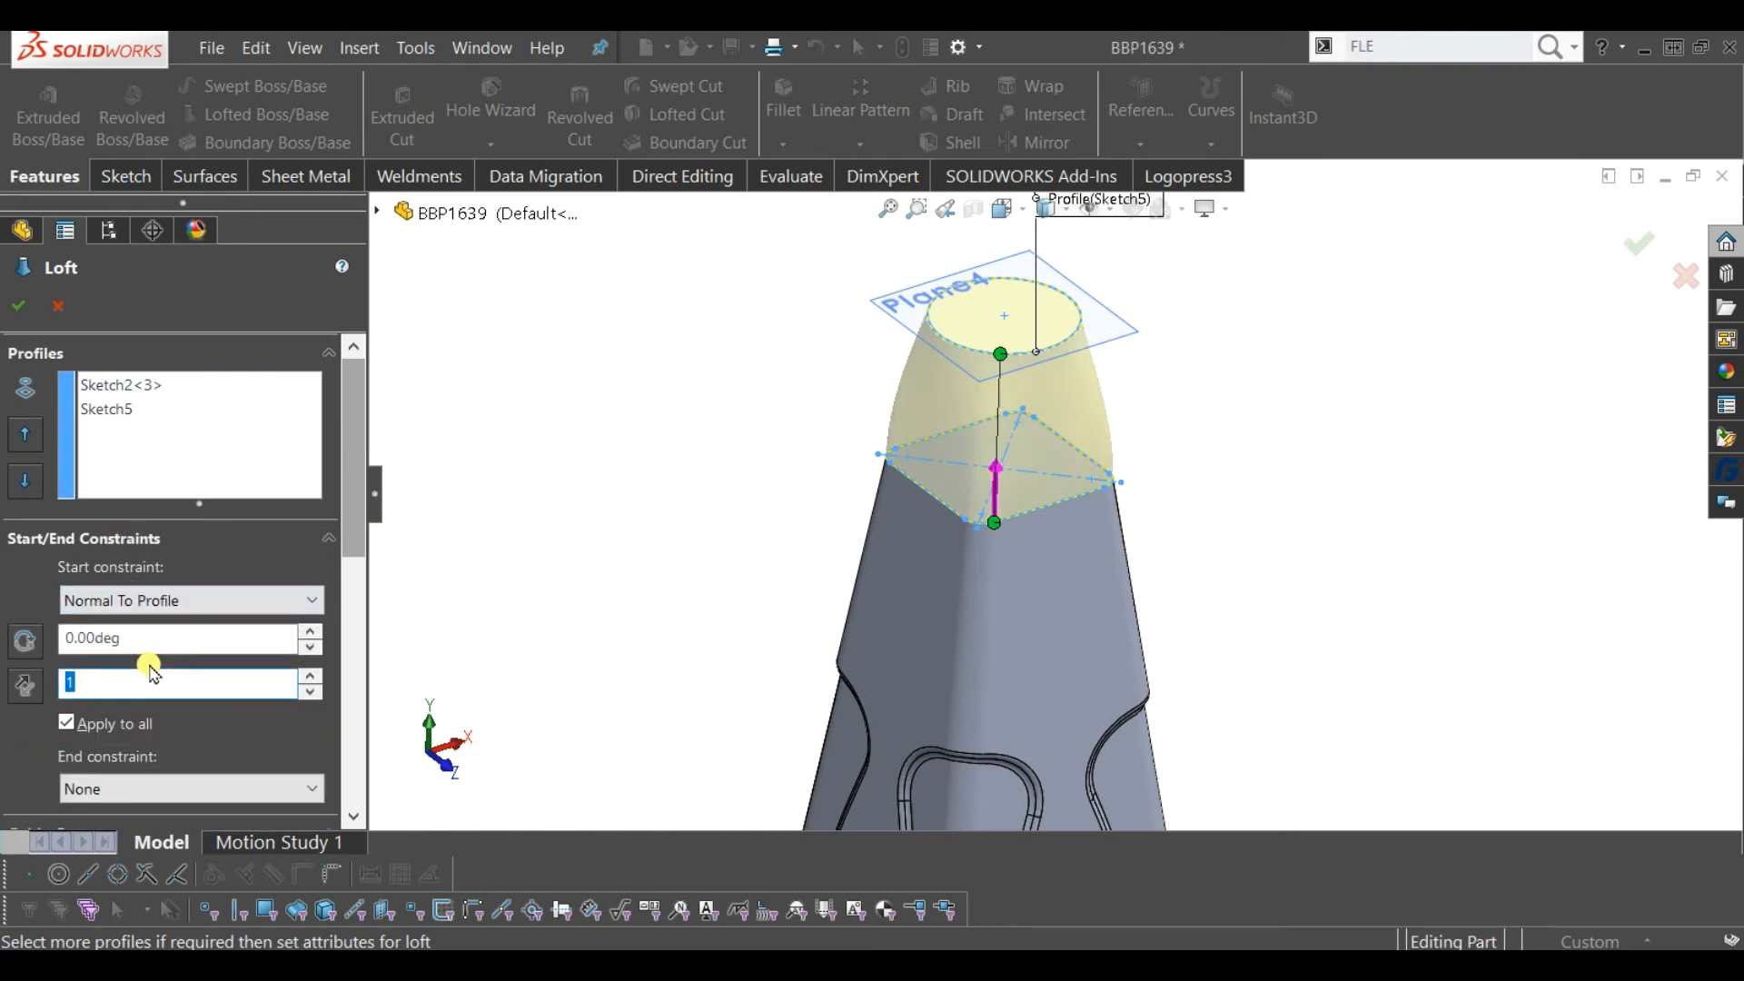
- Set the loft's start constraint to Tangency To Face
drag(350, 536, 350, 577)
click(125, 673)
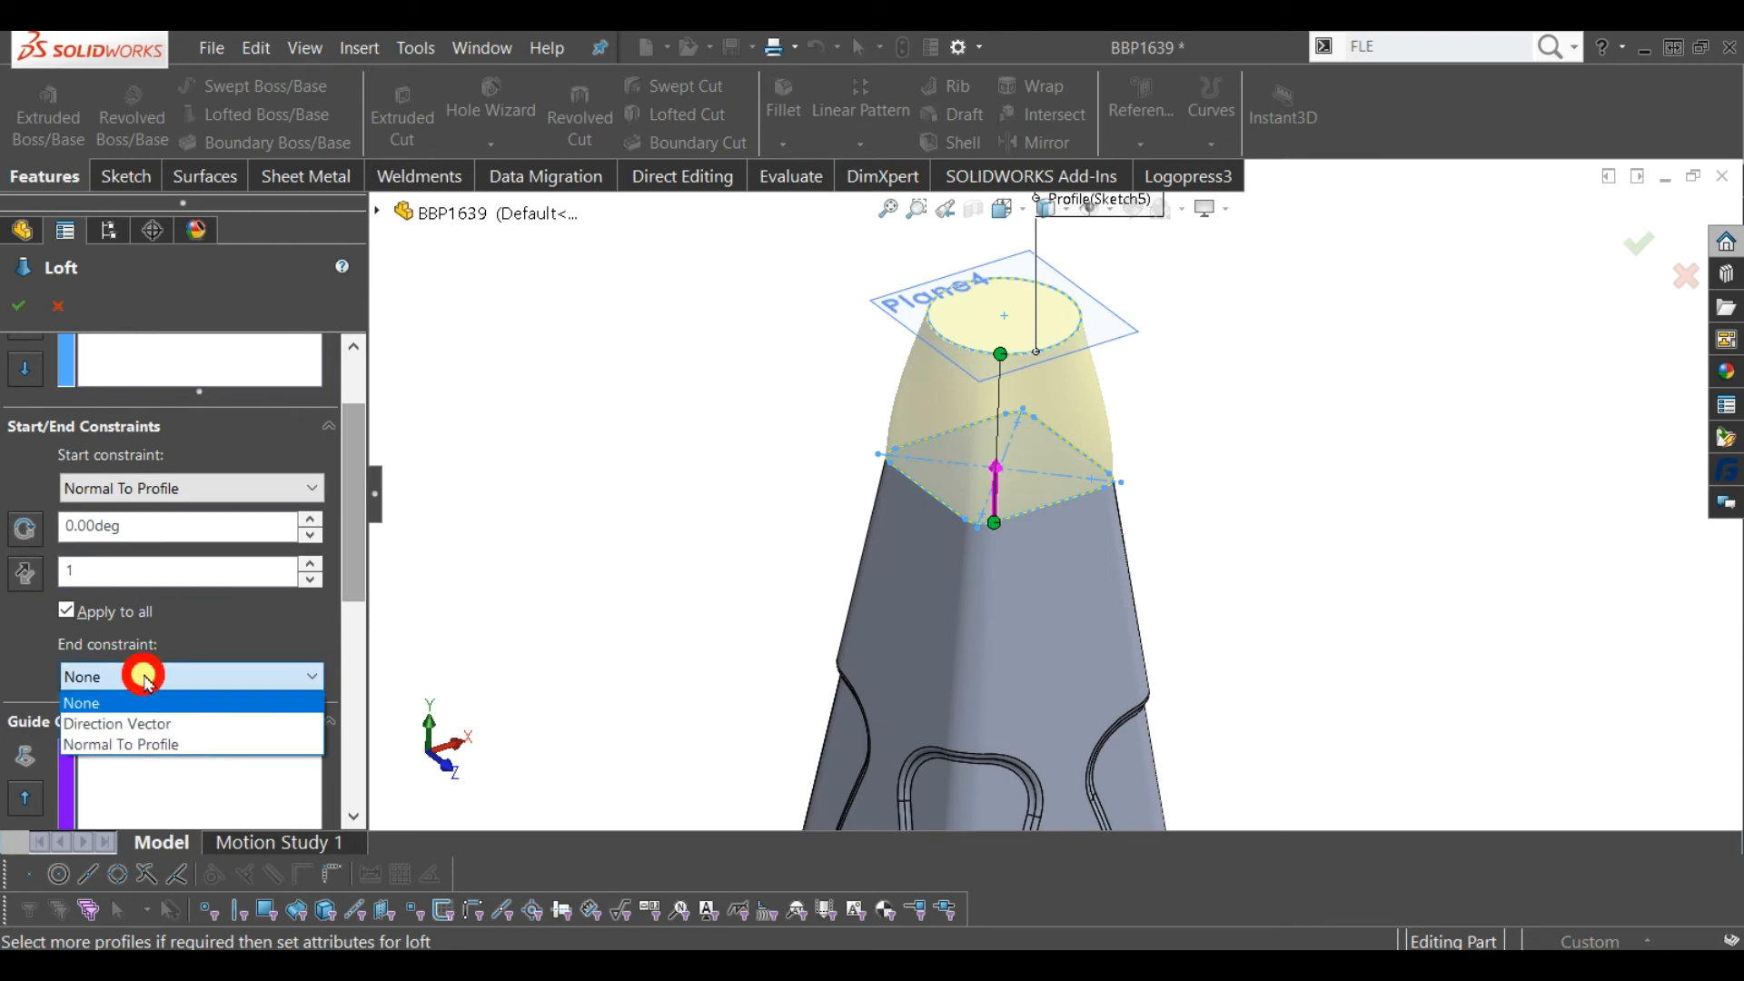
click(145, 679)
click(156, 495)
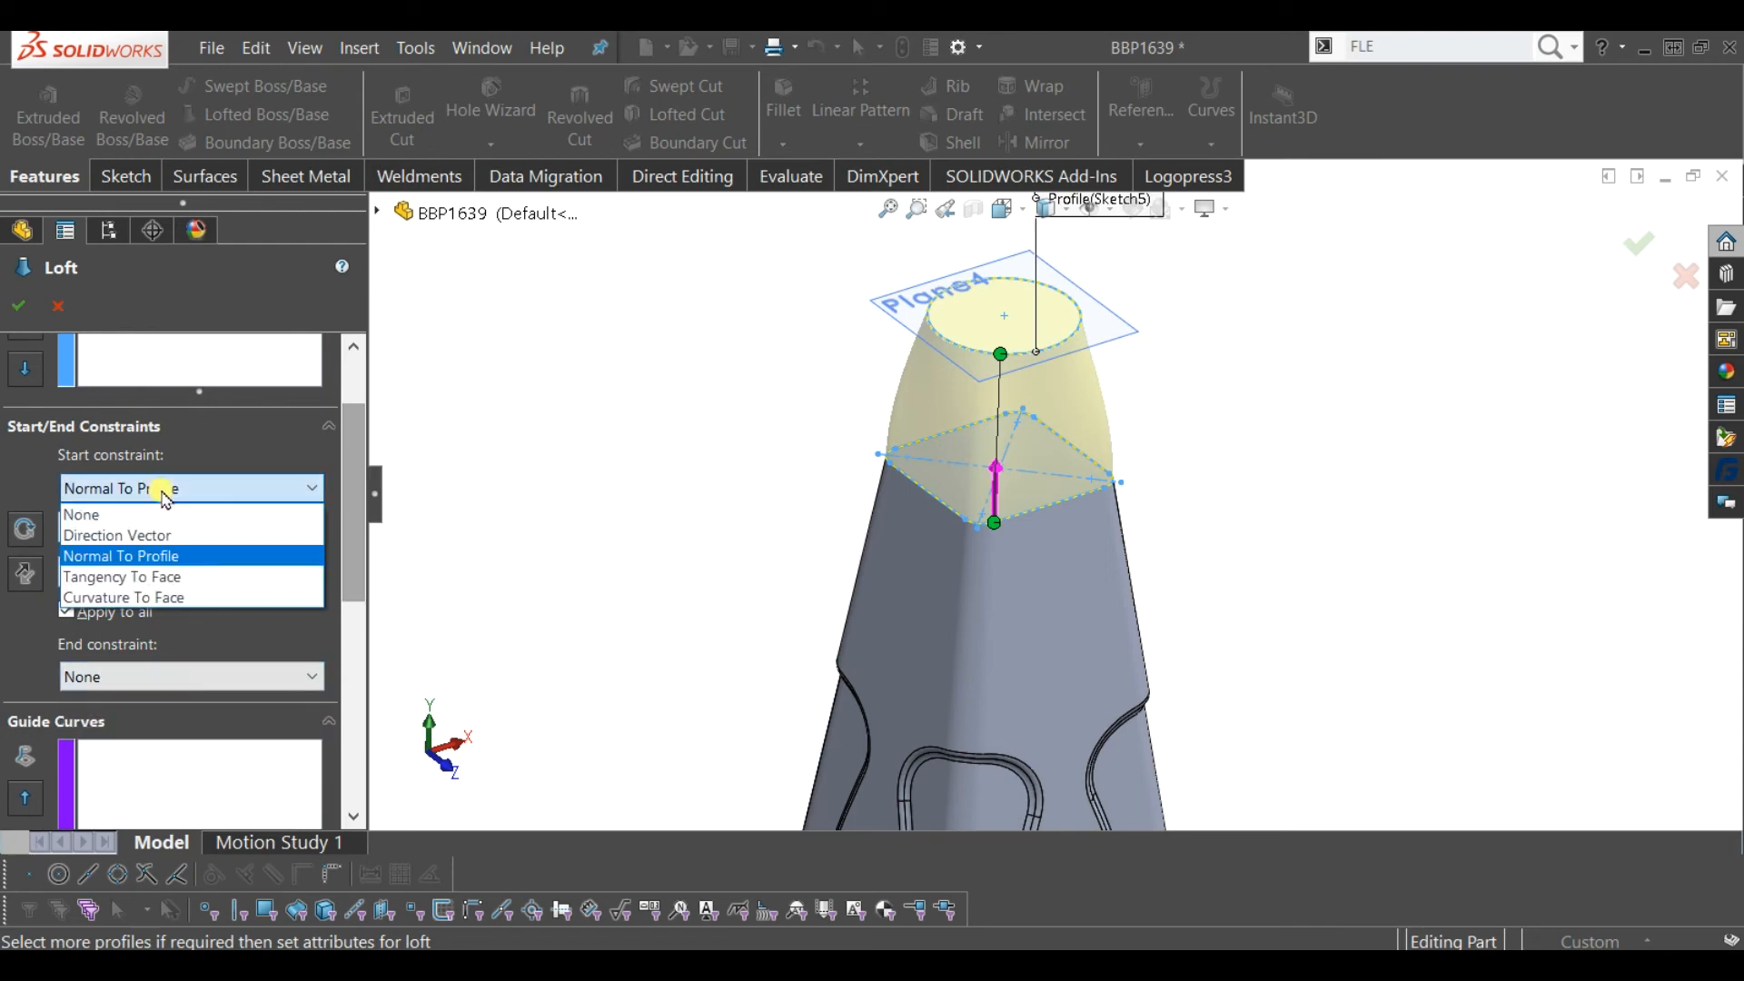
click(143, 576)
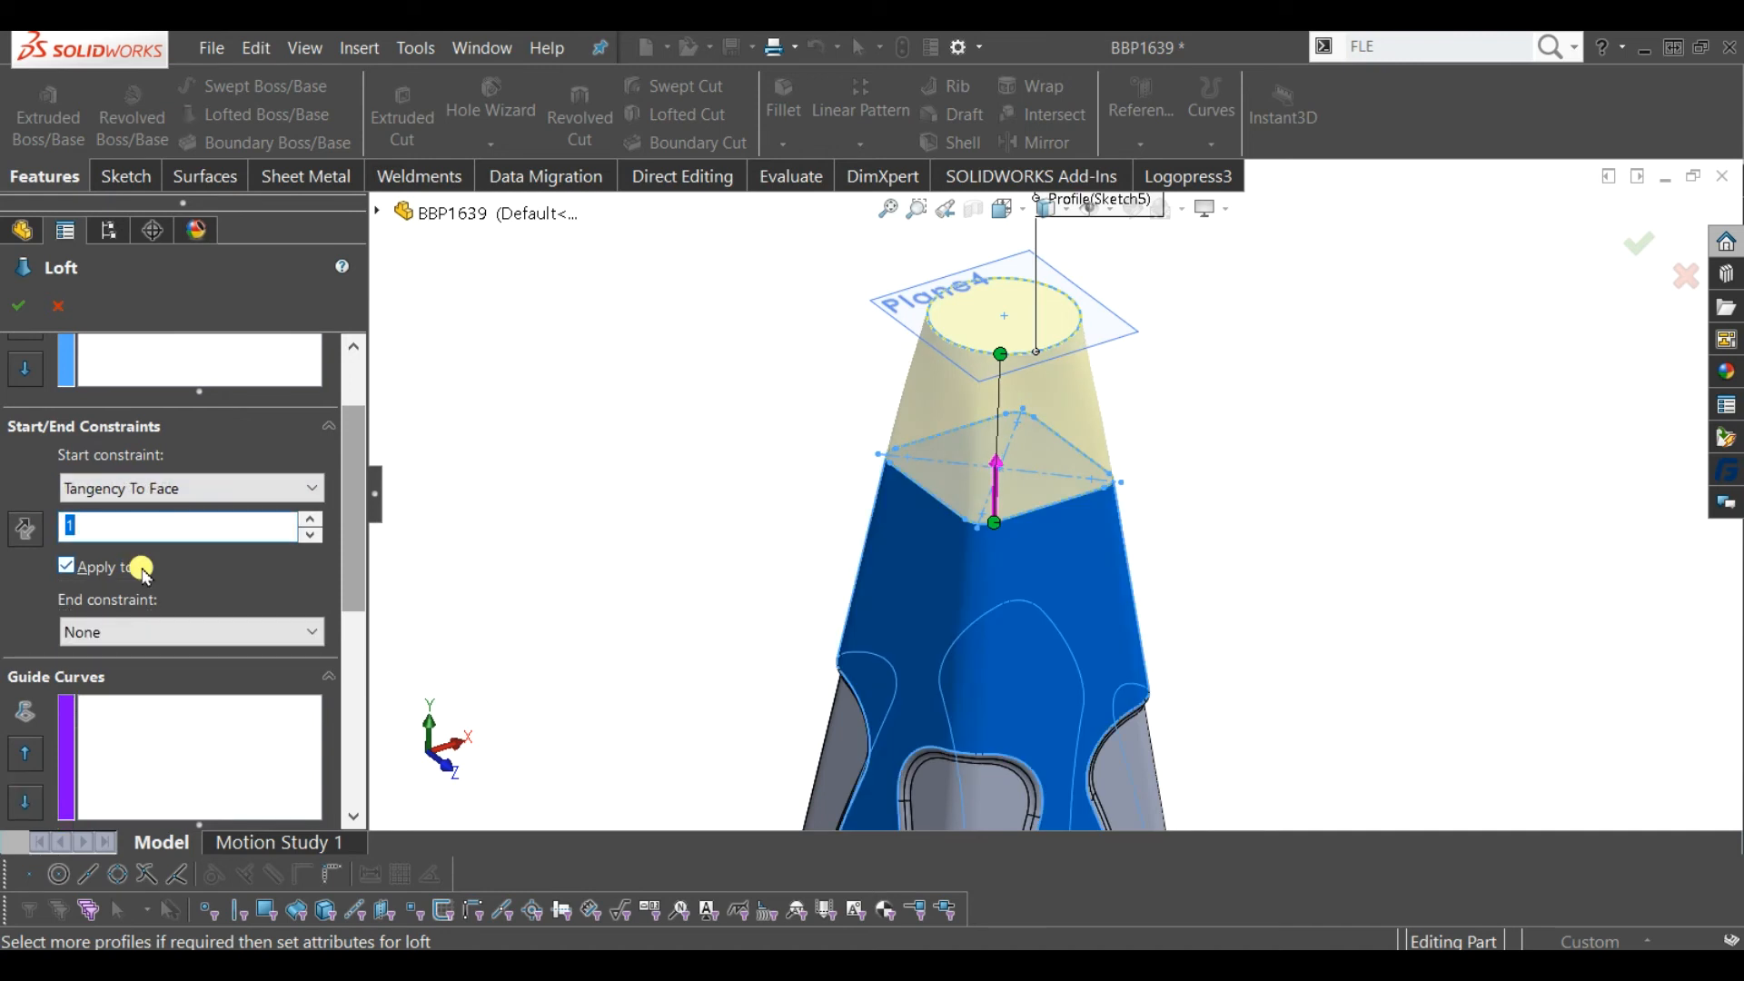
- Set the loft's end constraint to Normal To Profile and its start tangent length to 2, and create the loft
click(172, 631)
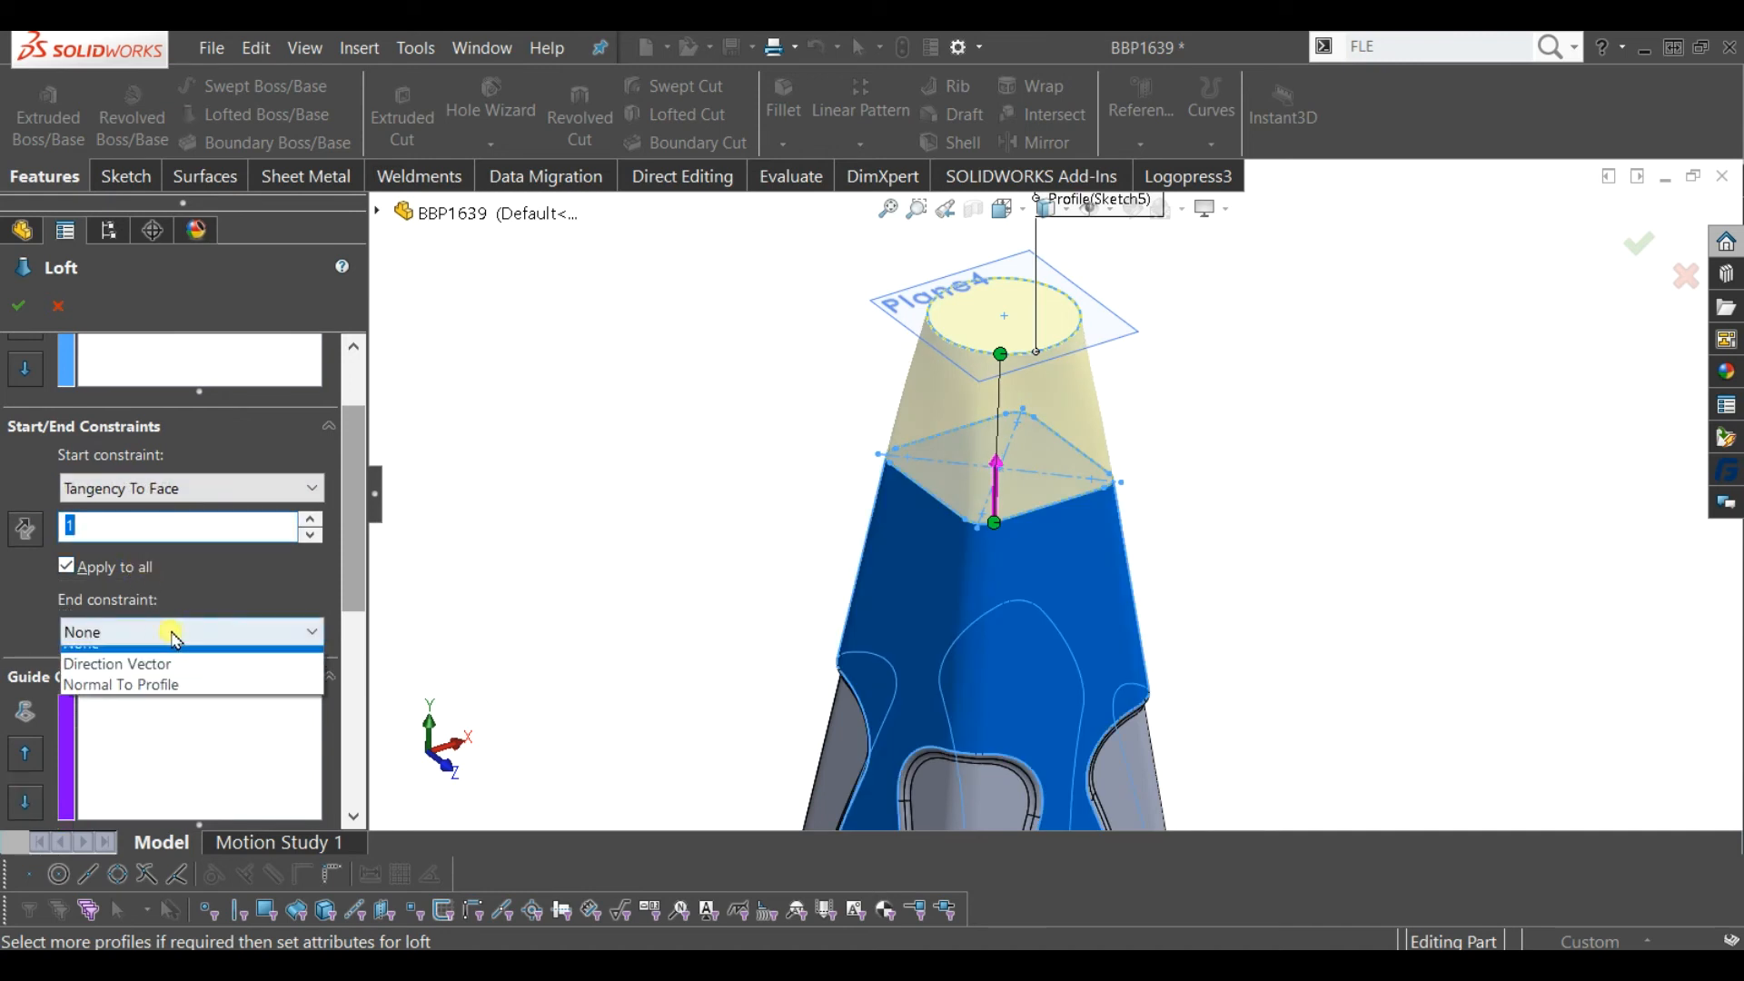
click(169, 700)
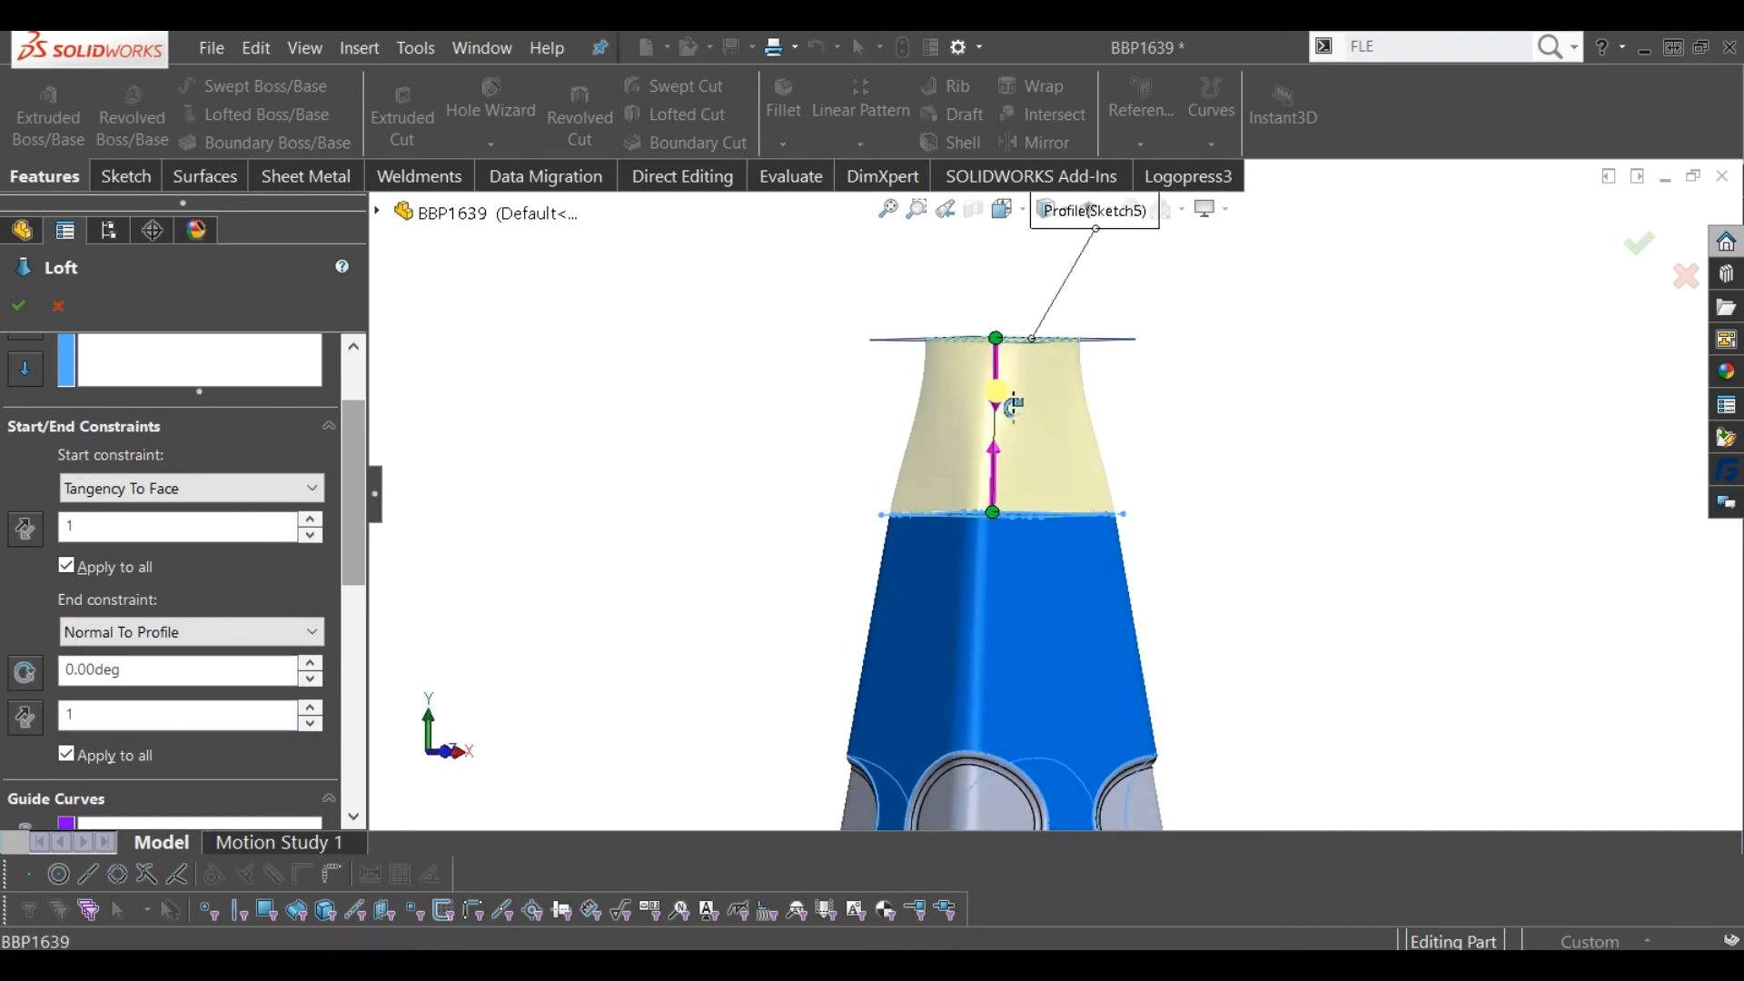
click(998, 481)
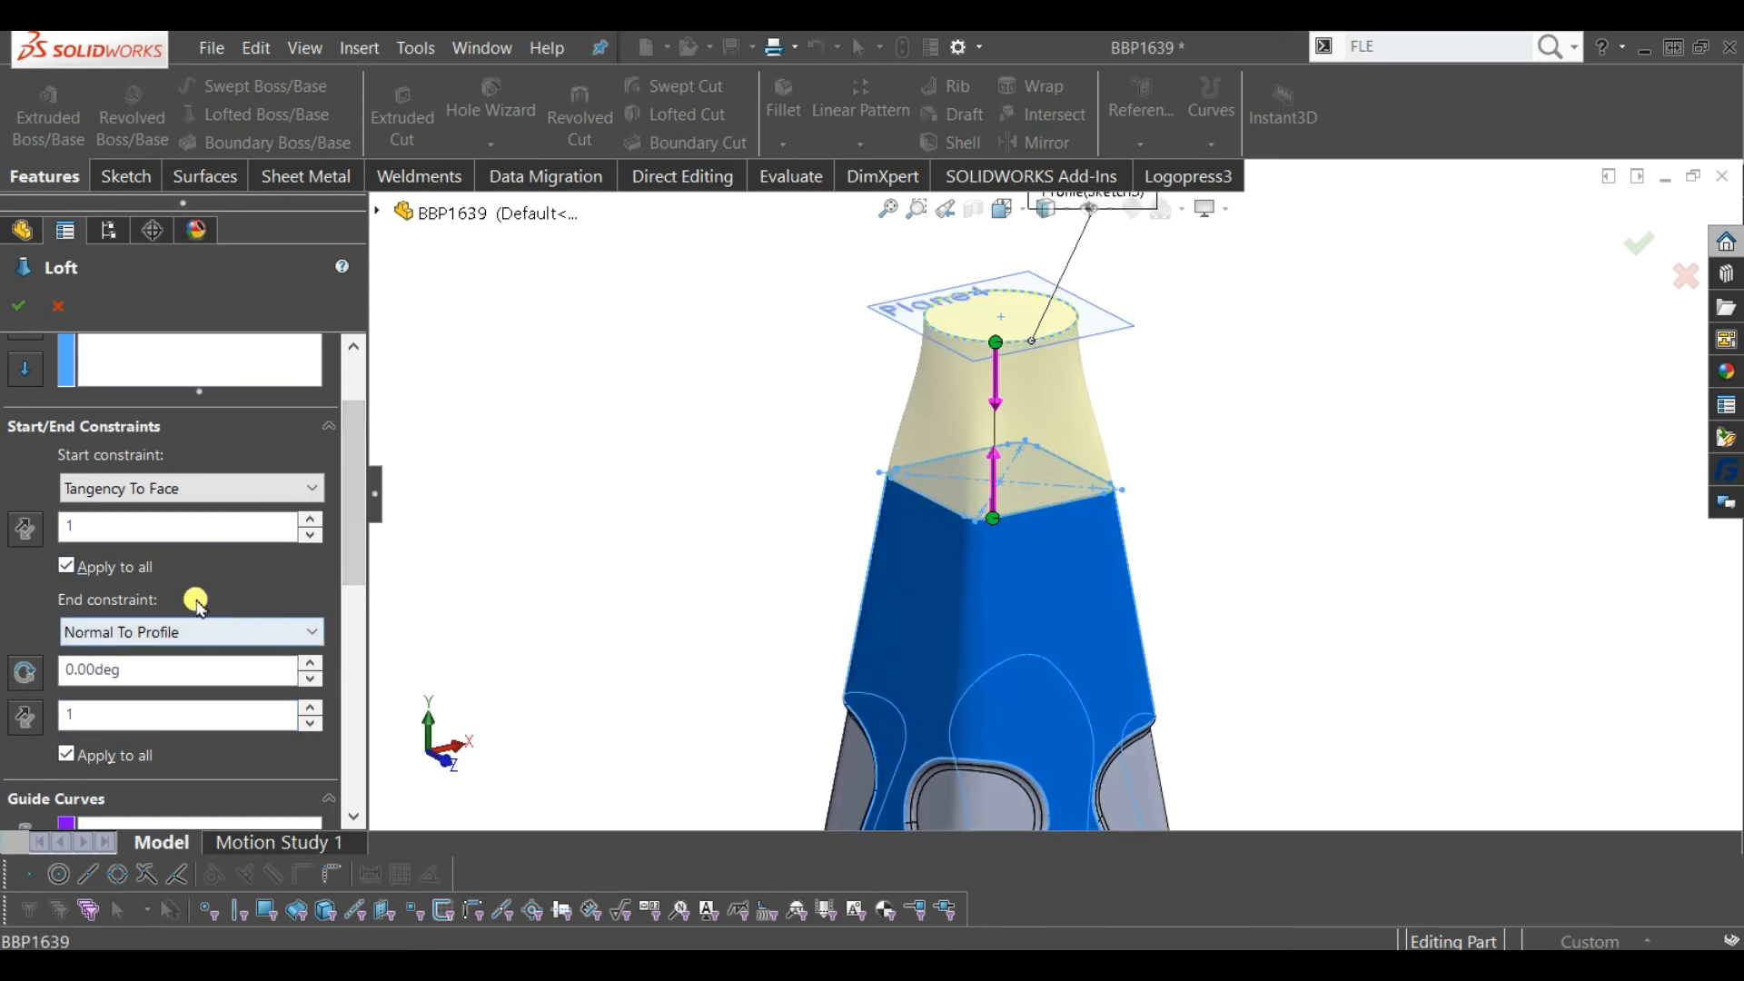
text(2)
mouse_move(692, 454)
middle_down()
mouse_move(681, 368)
mouse_move(666, 436)
mouse_move(685, 451)
middle_up()
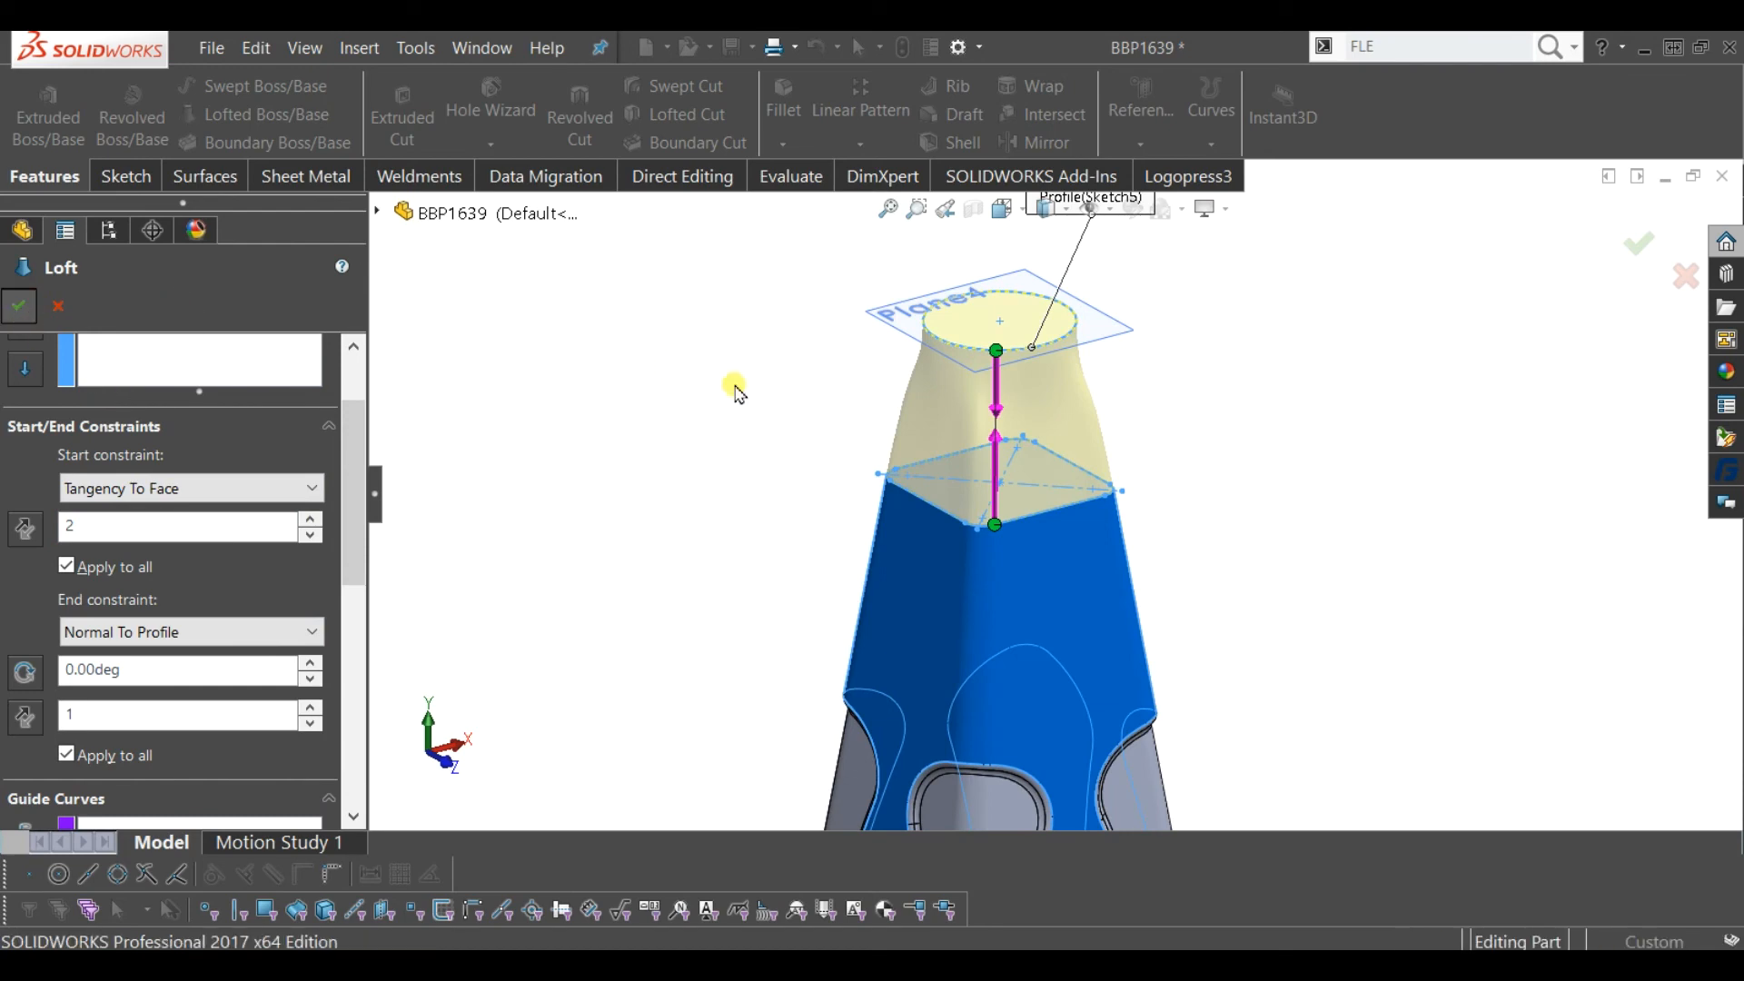
key(Return)
click(1339, 586)
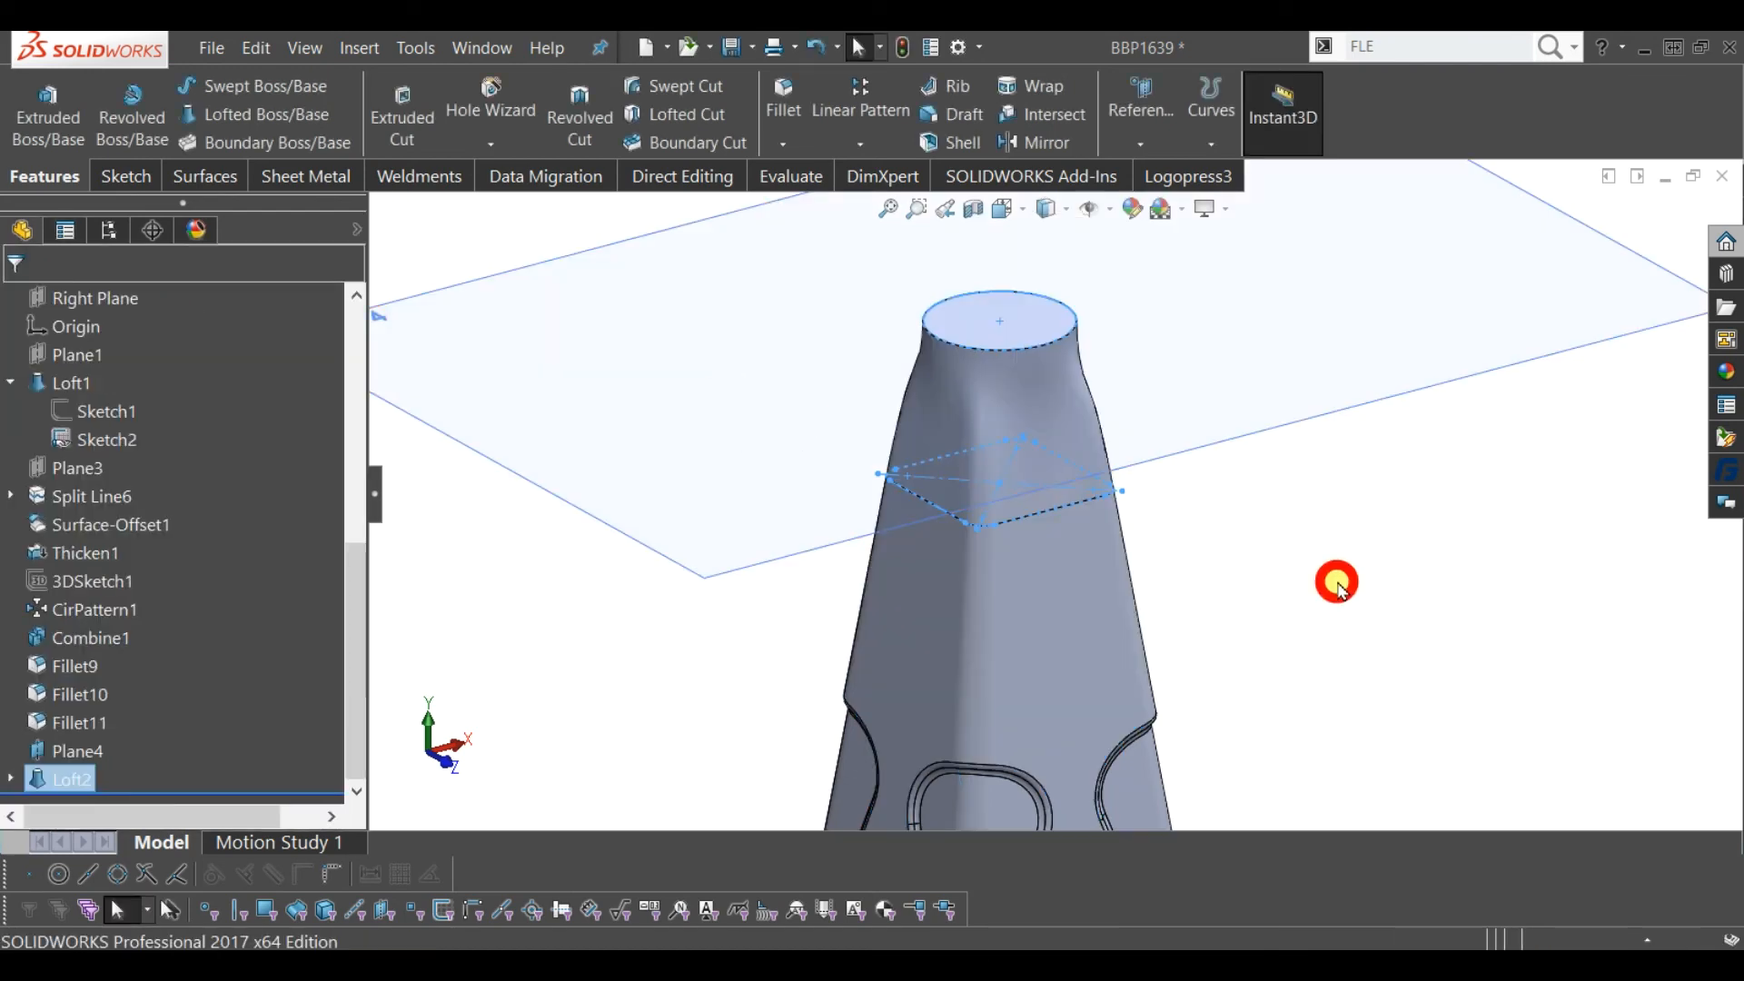
- Hide Plane4 and the square Sketch2 at the base of the new loft
key(f)
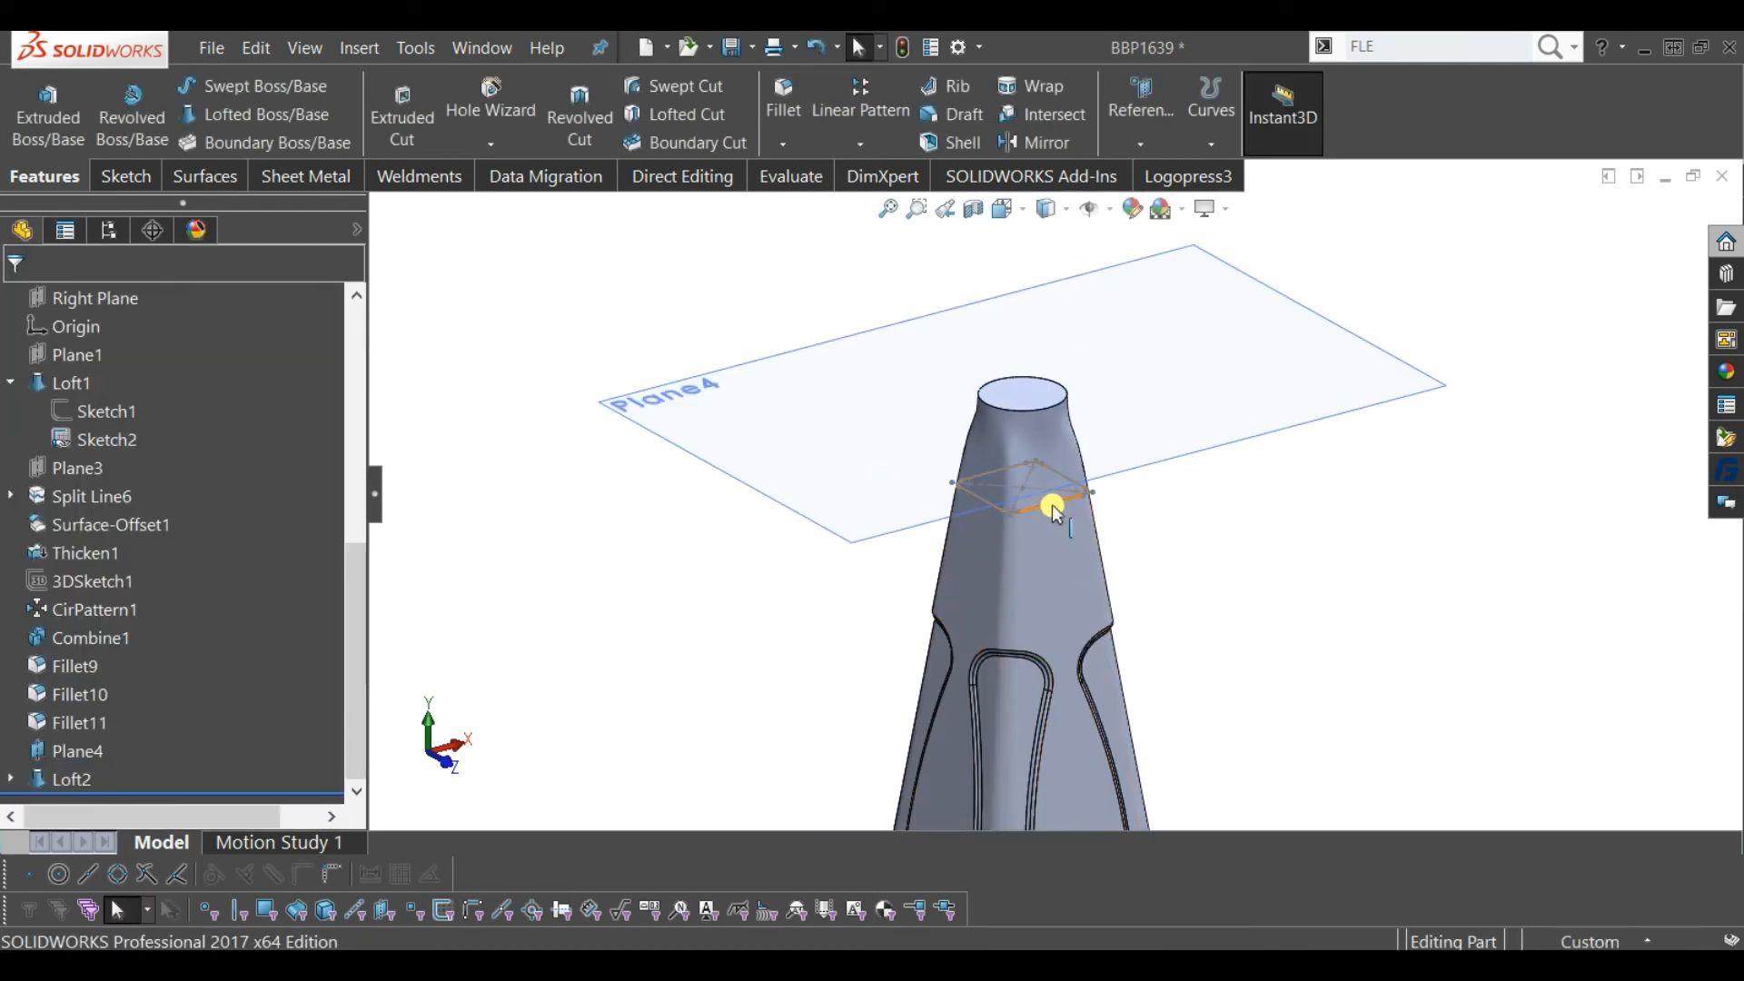
click(1190, 454)
click(1308, 383)
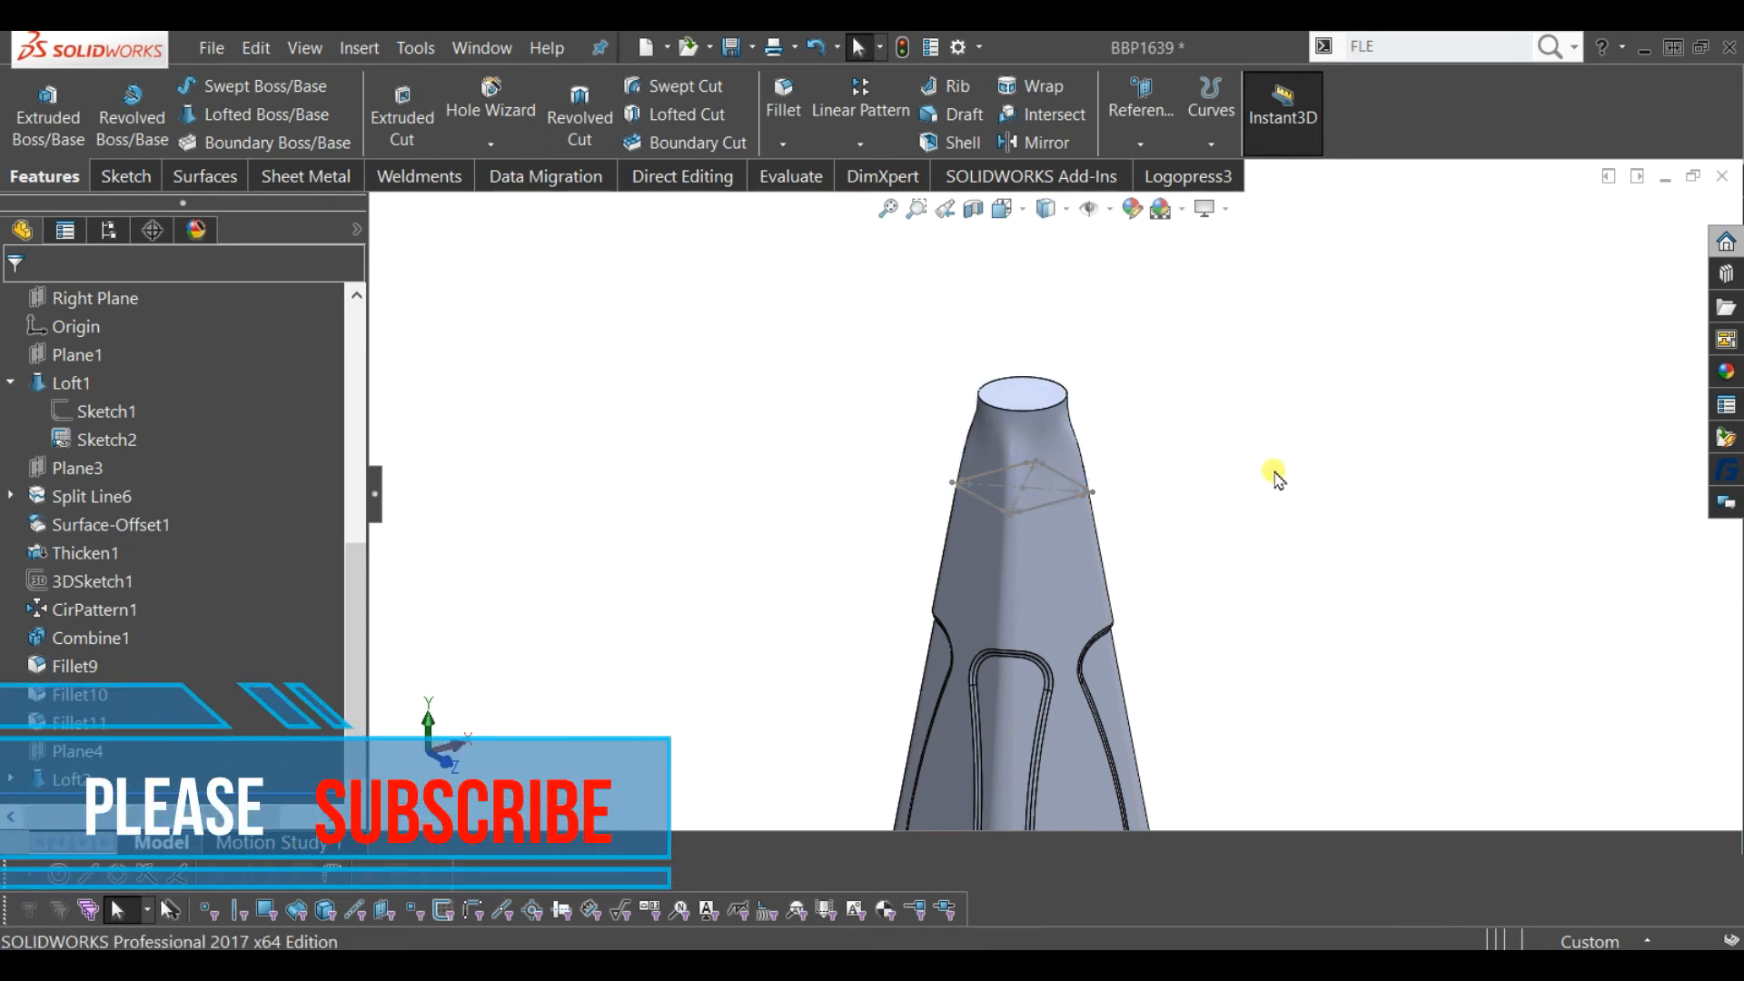
click(1068, 506)
click(1175, 460)
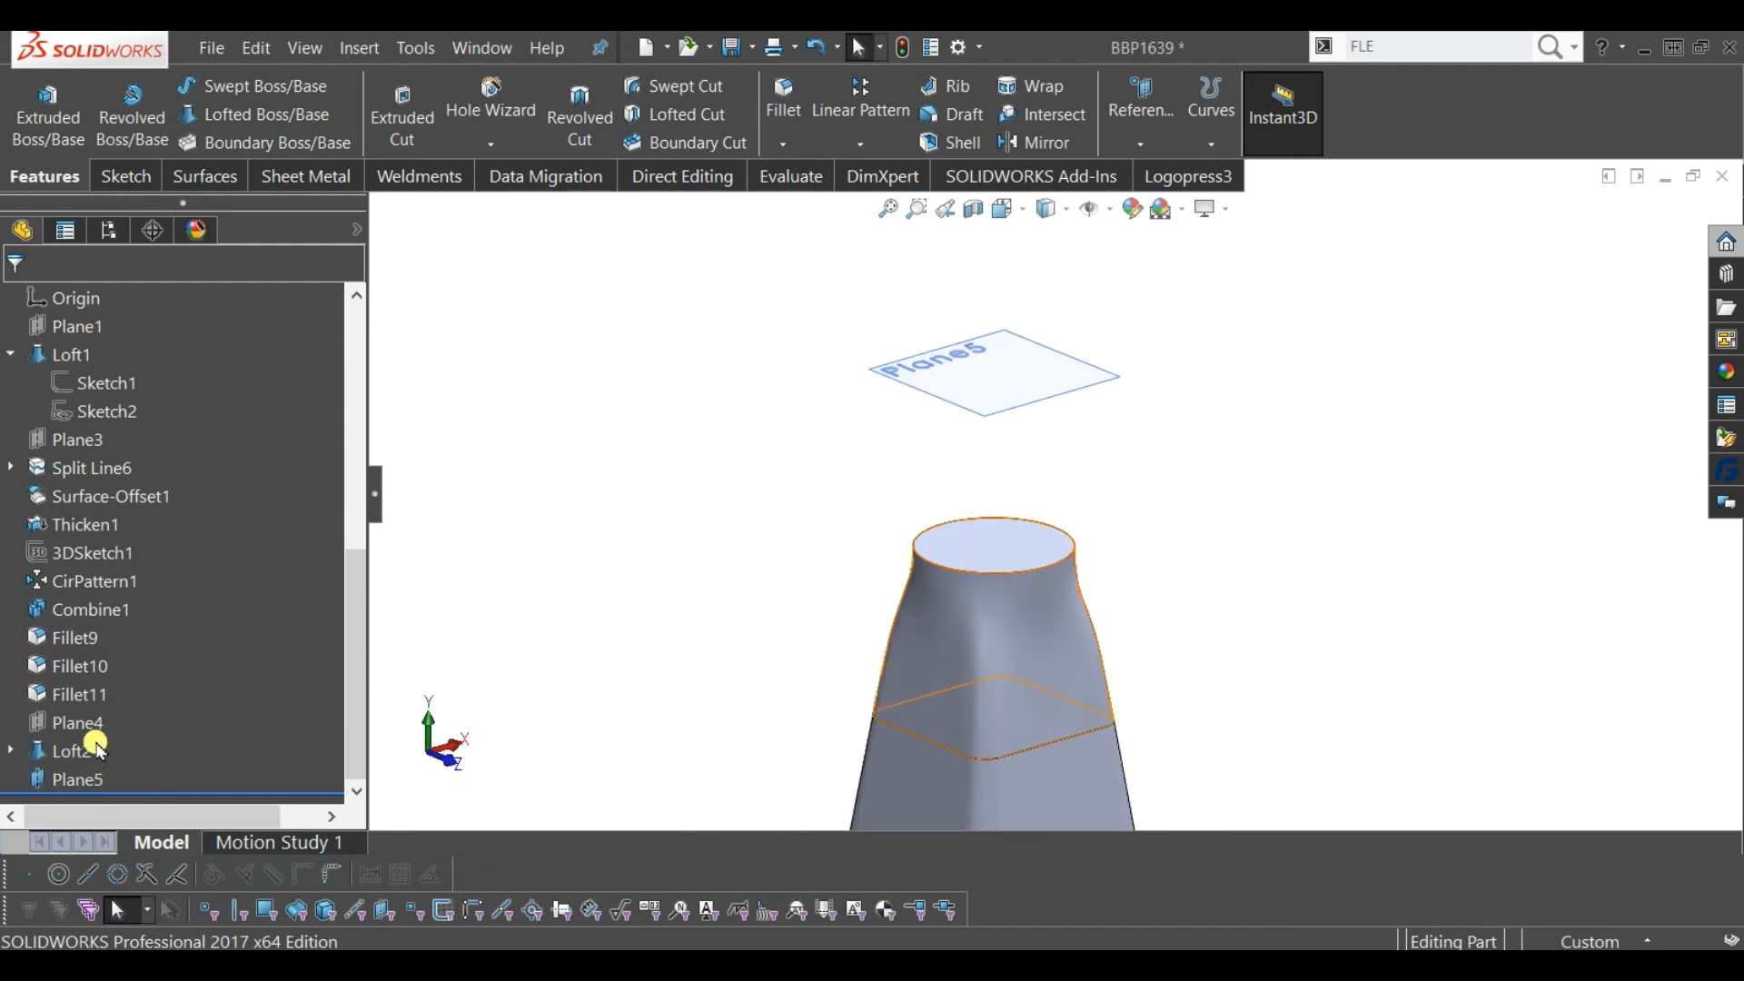
- Extrude the upper loft's circle profile (Sketch5) as a 20 mm blind boss to form the neck
click(11, 751)
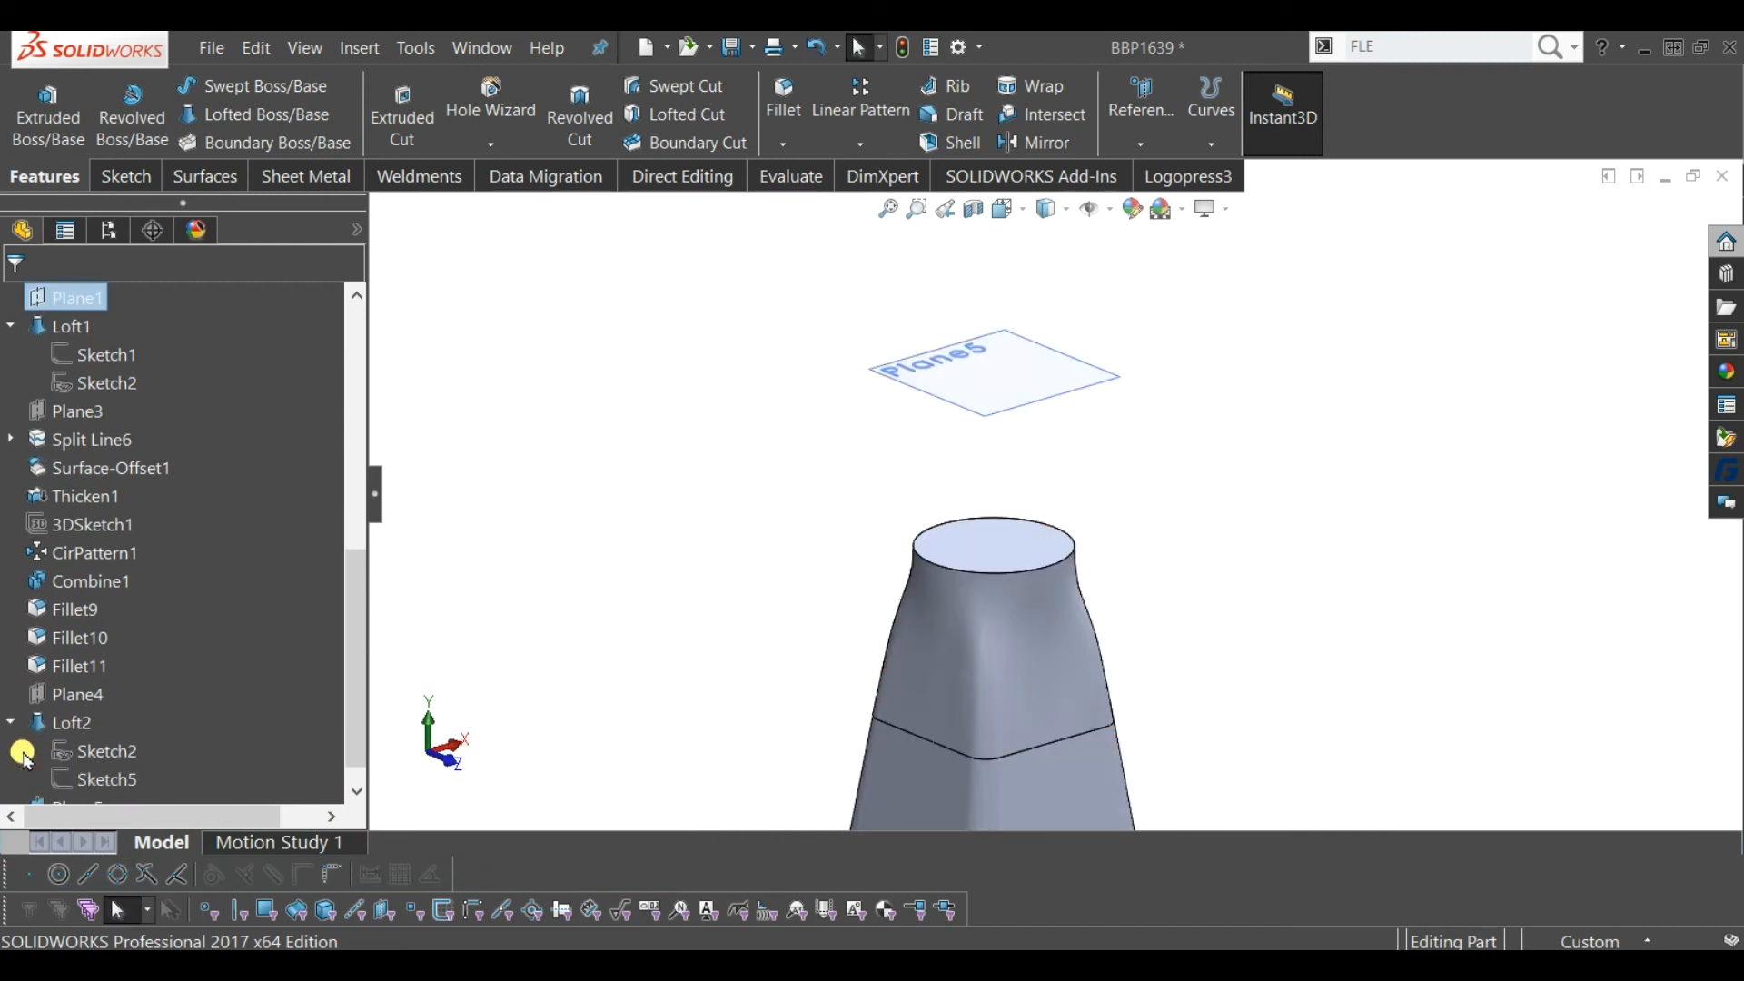
click(116, 783)
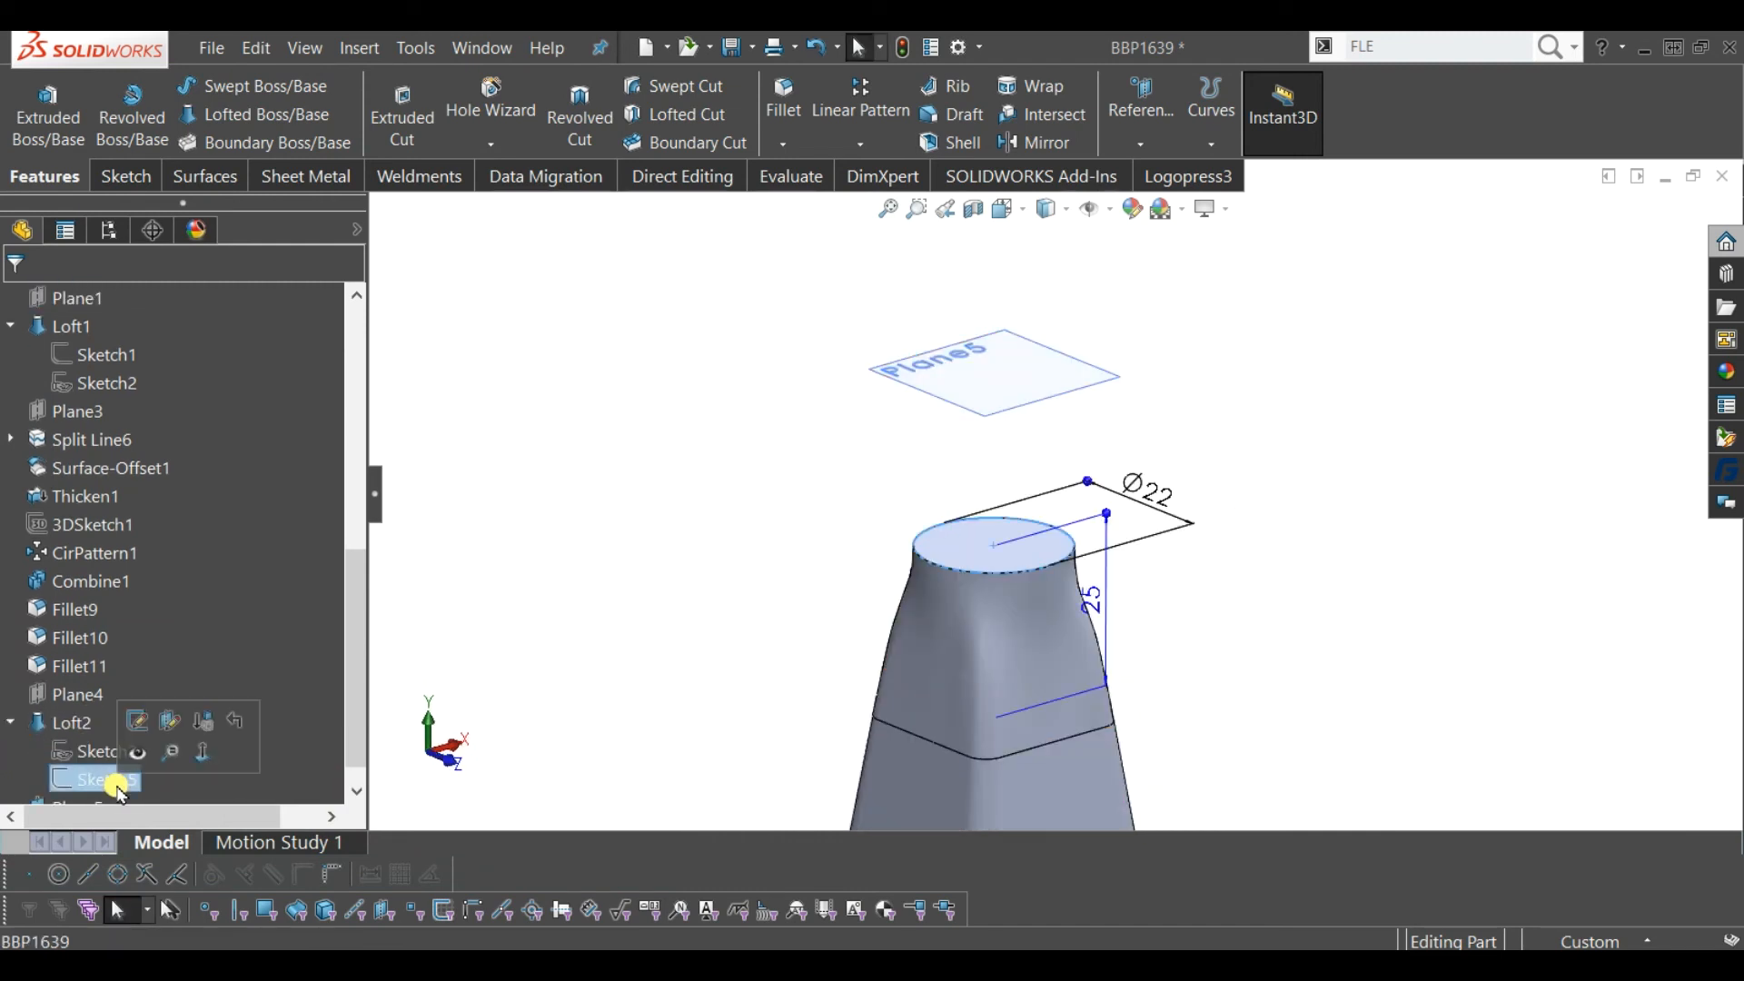
click(48, 111)
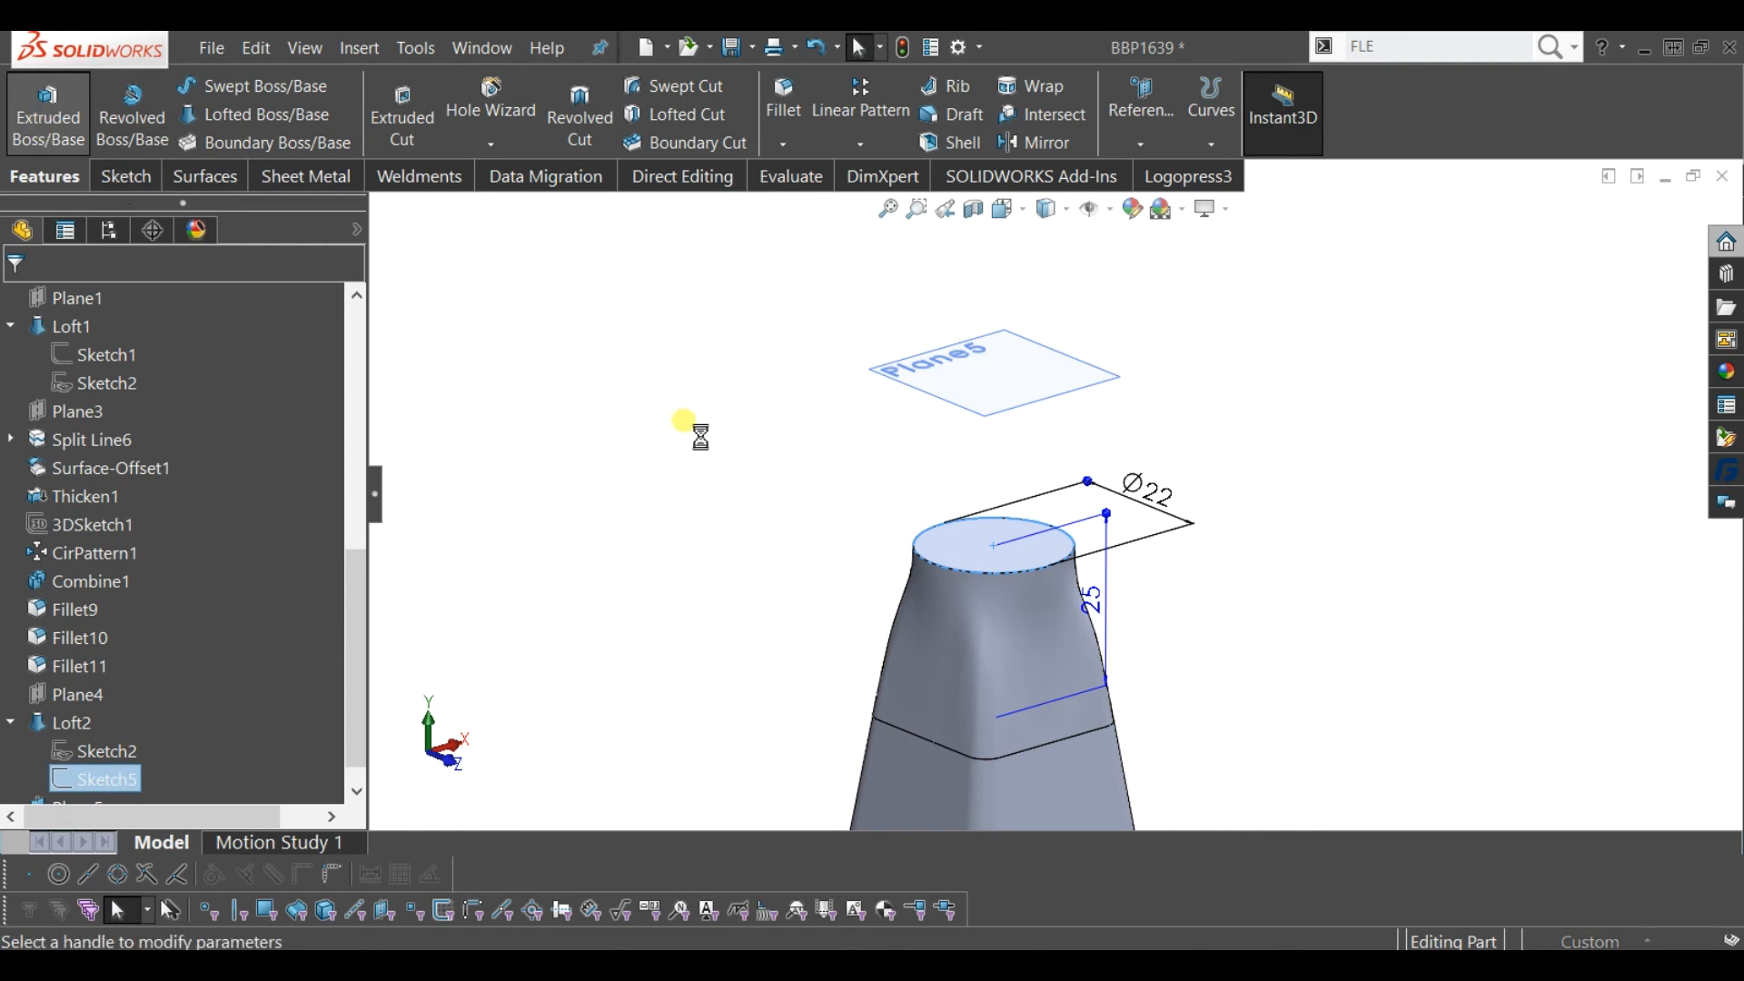
text(25)
key(Return)
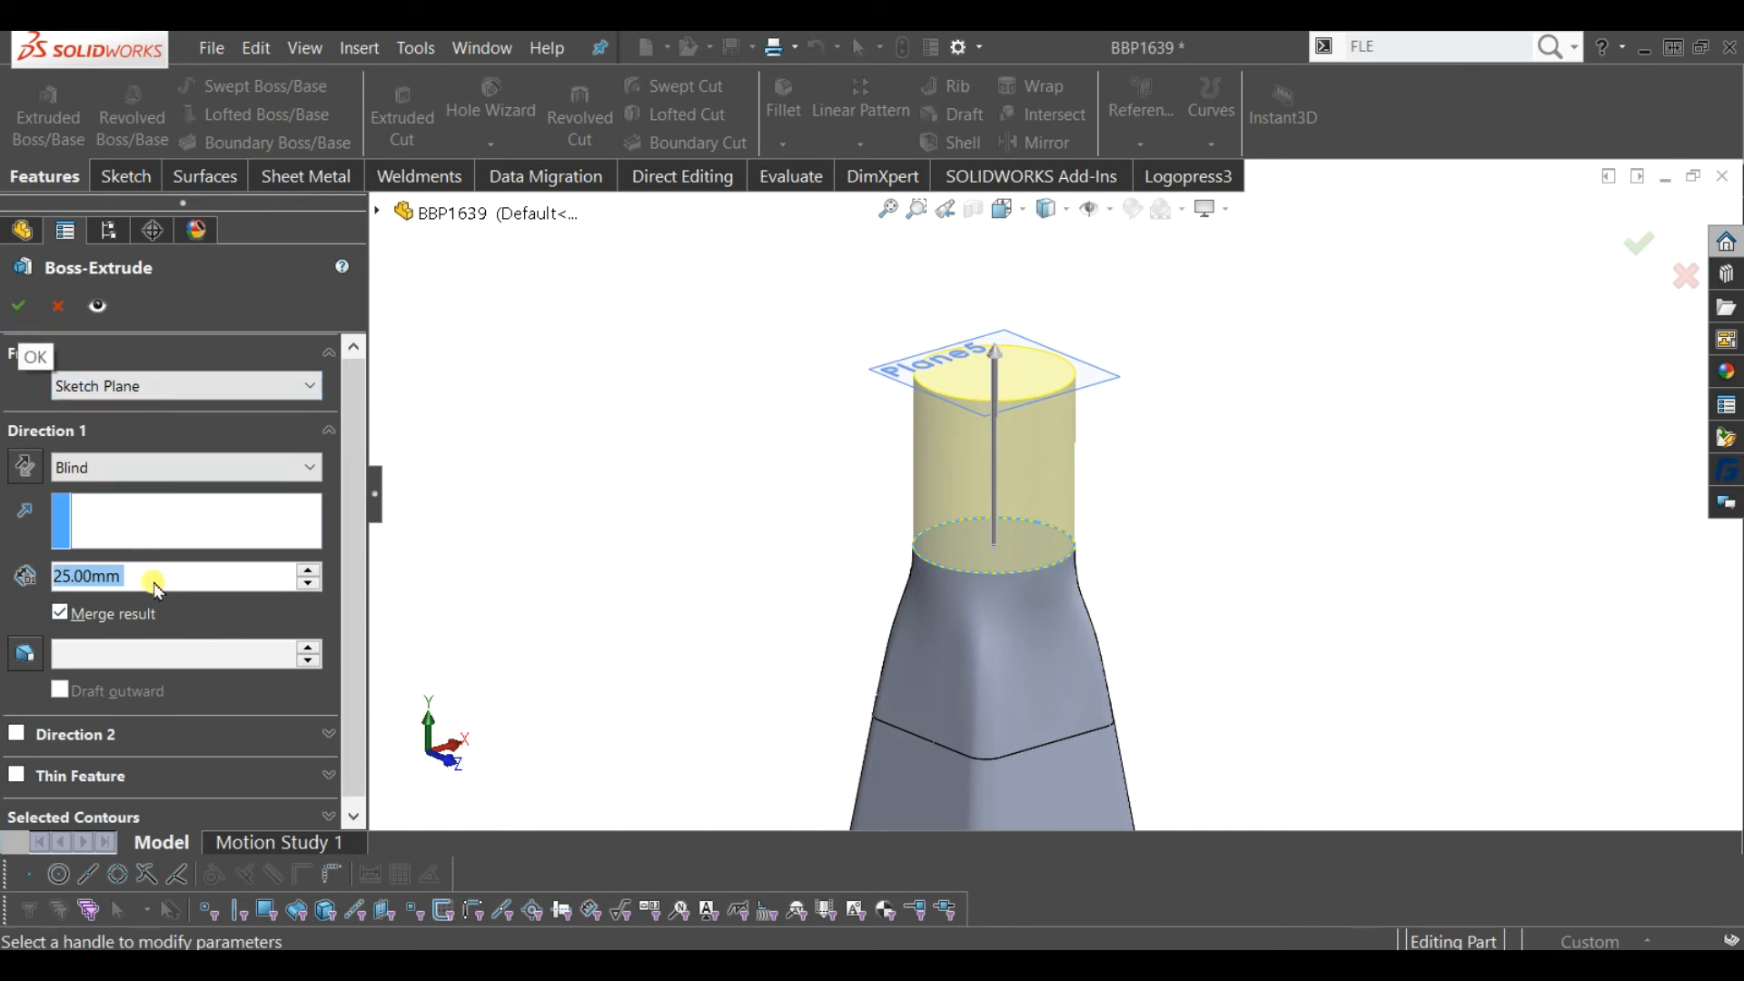
text(20)
key(Return)
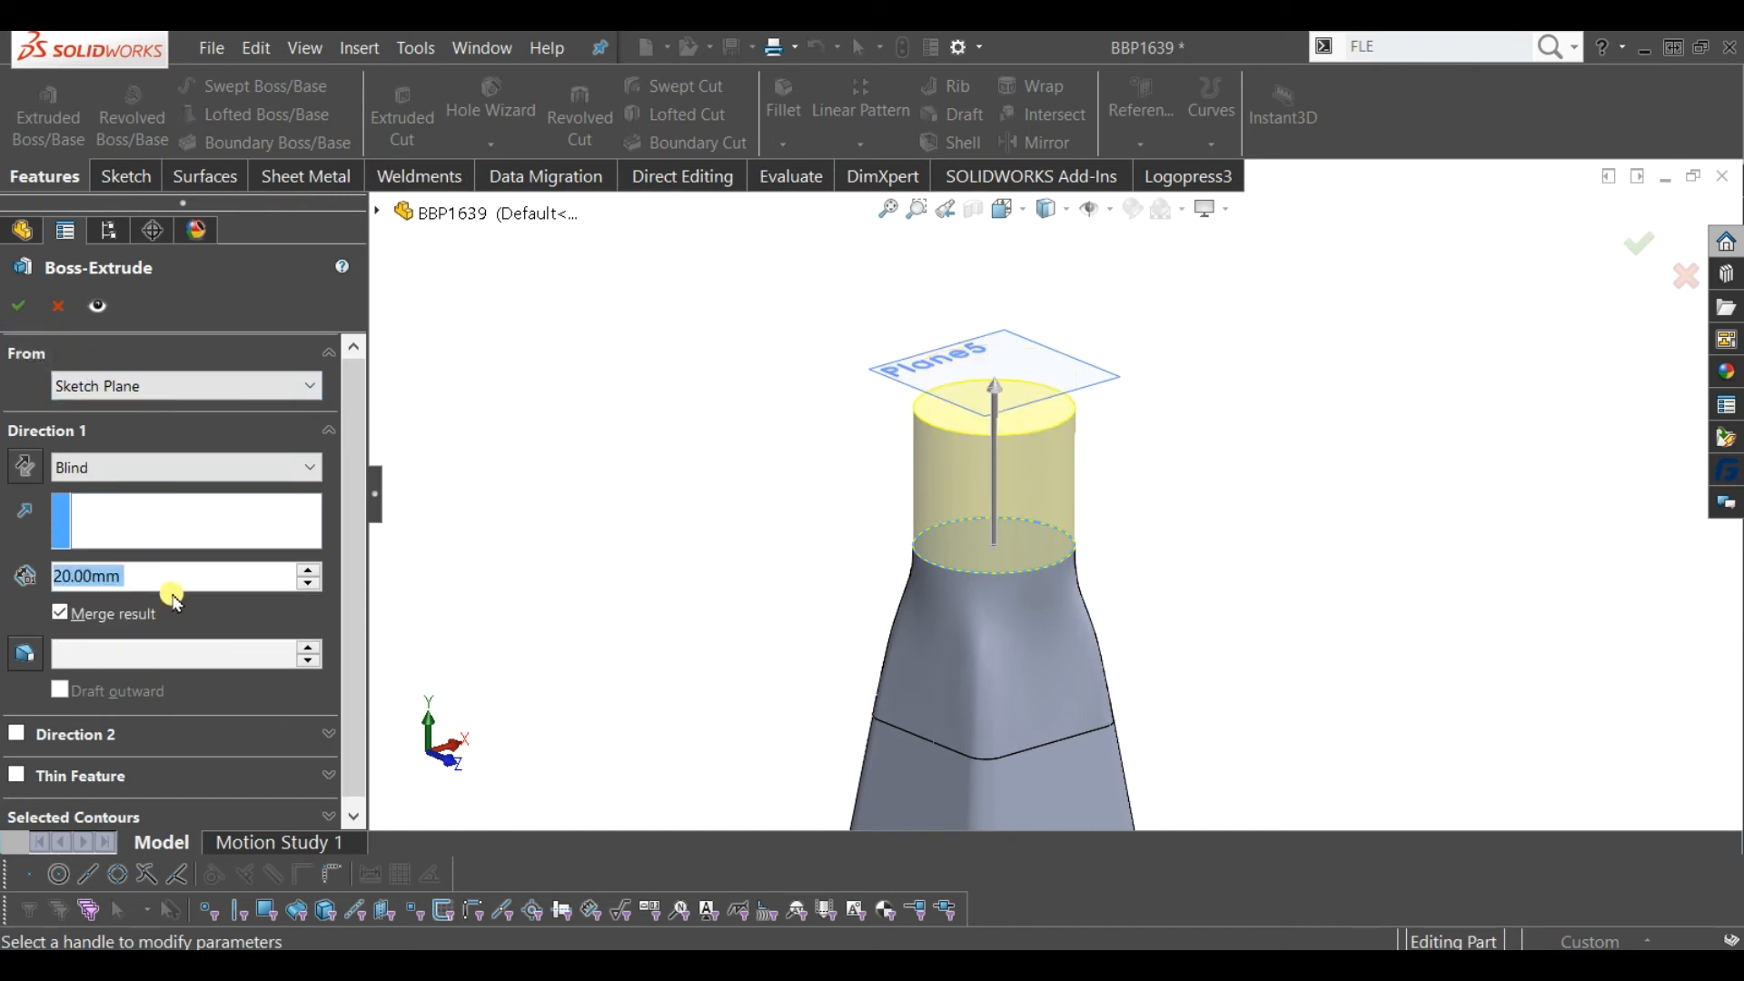
click(24, 316)
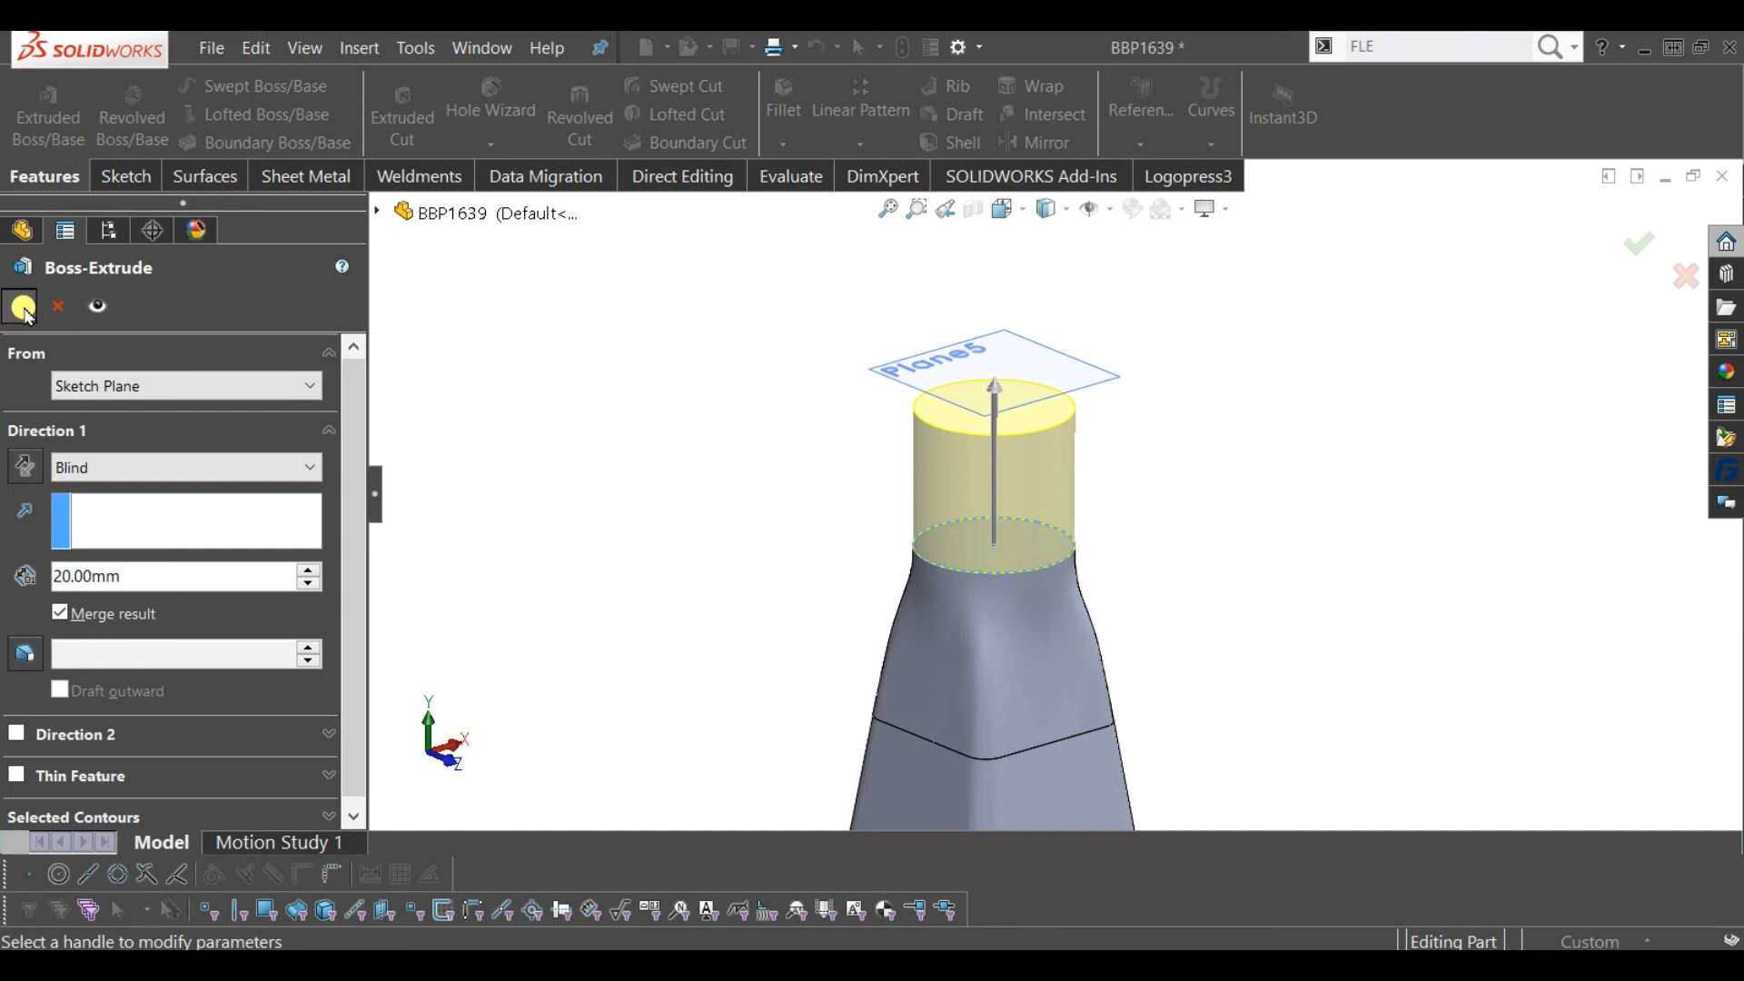
- Hide Plane5 above the neck
click(754, 480)
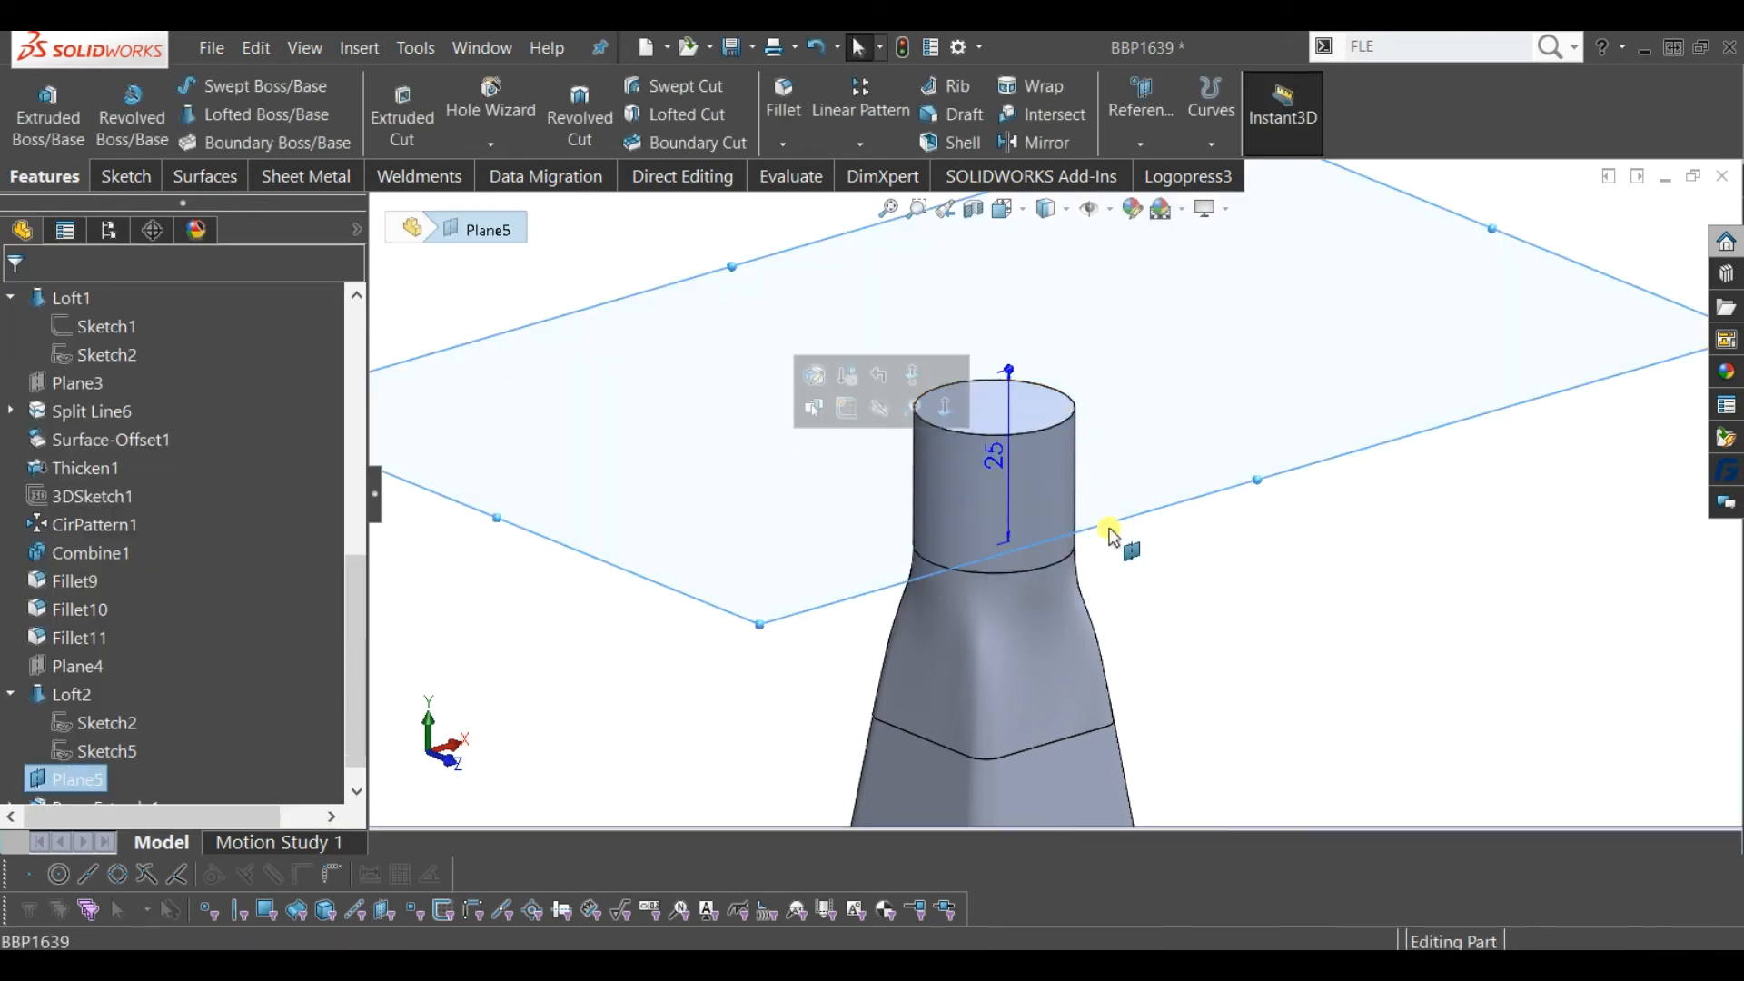
click(1296, 622)
click(1253, 575)
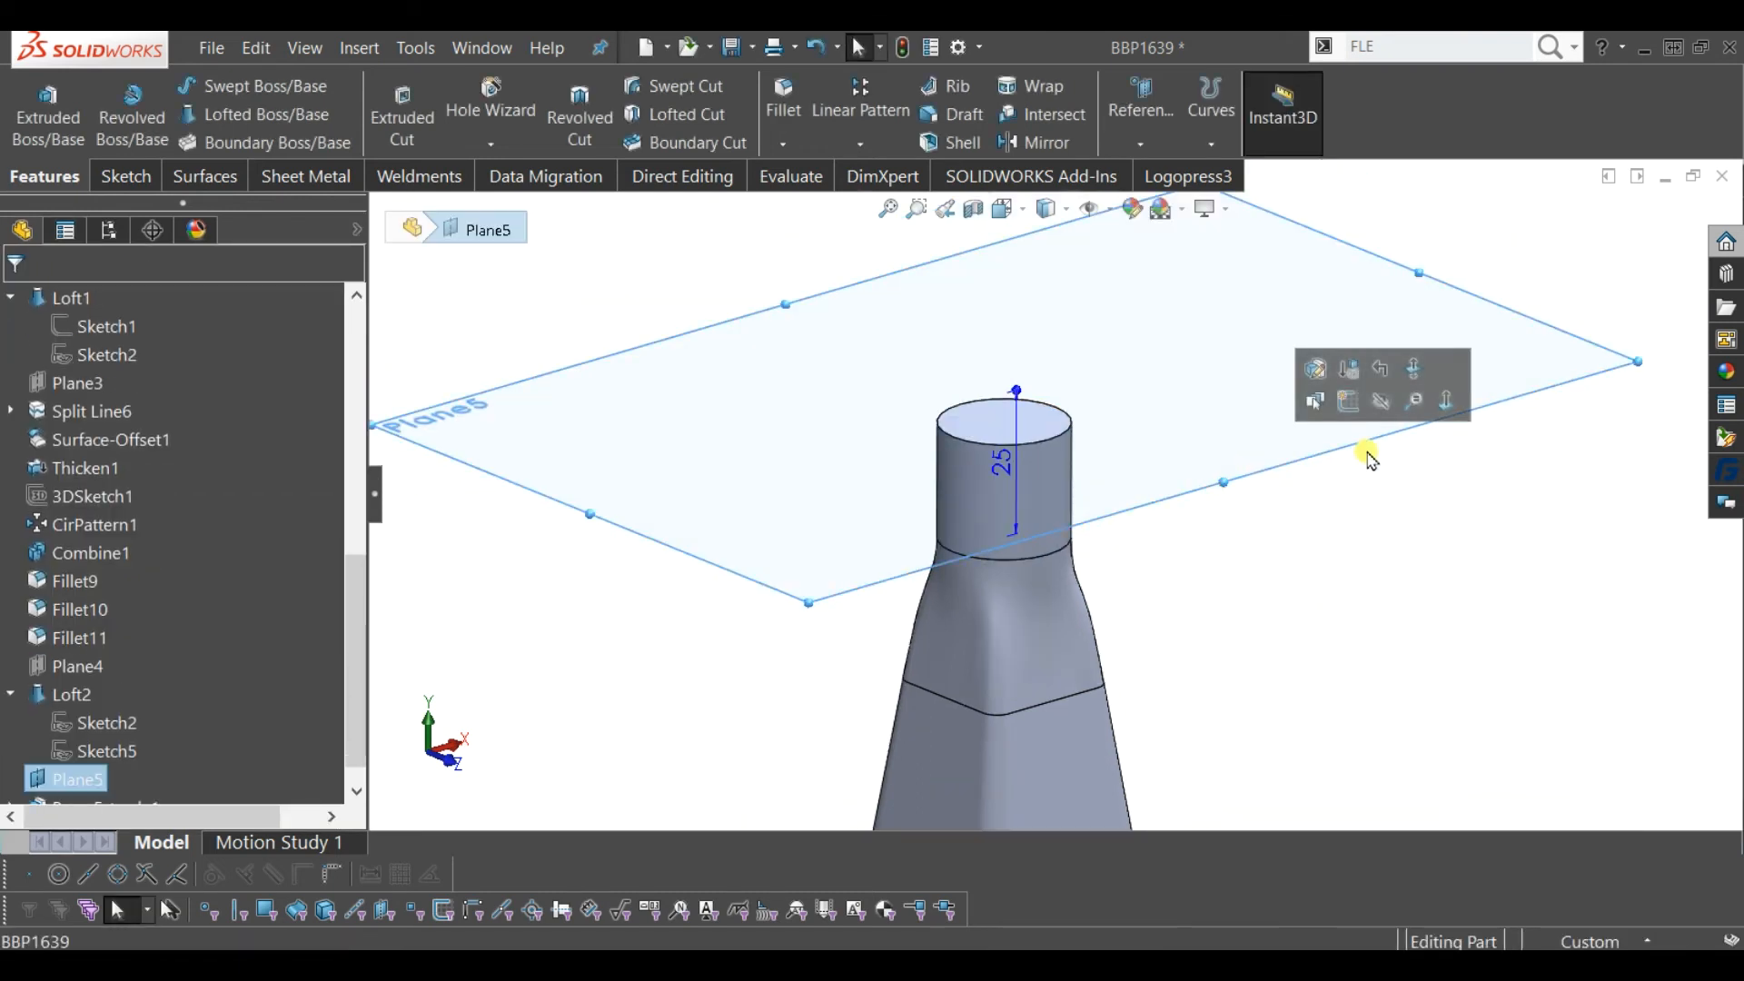
click(1378, 395)
scroll(1353, 554, up, 5)
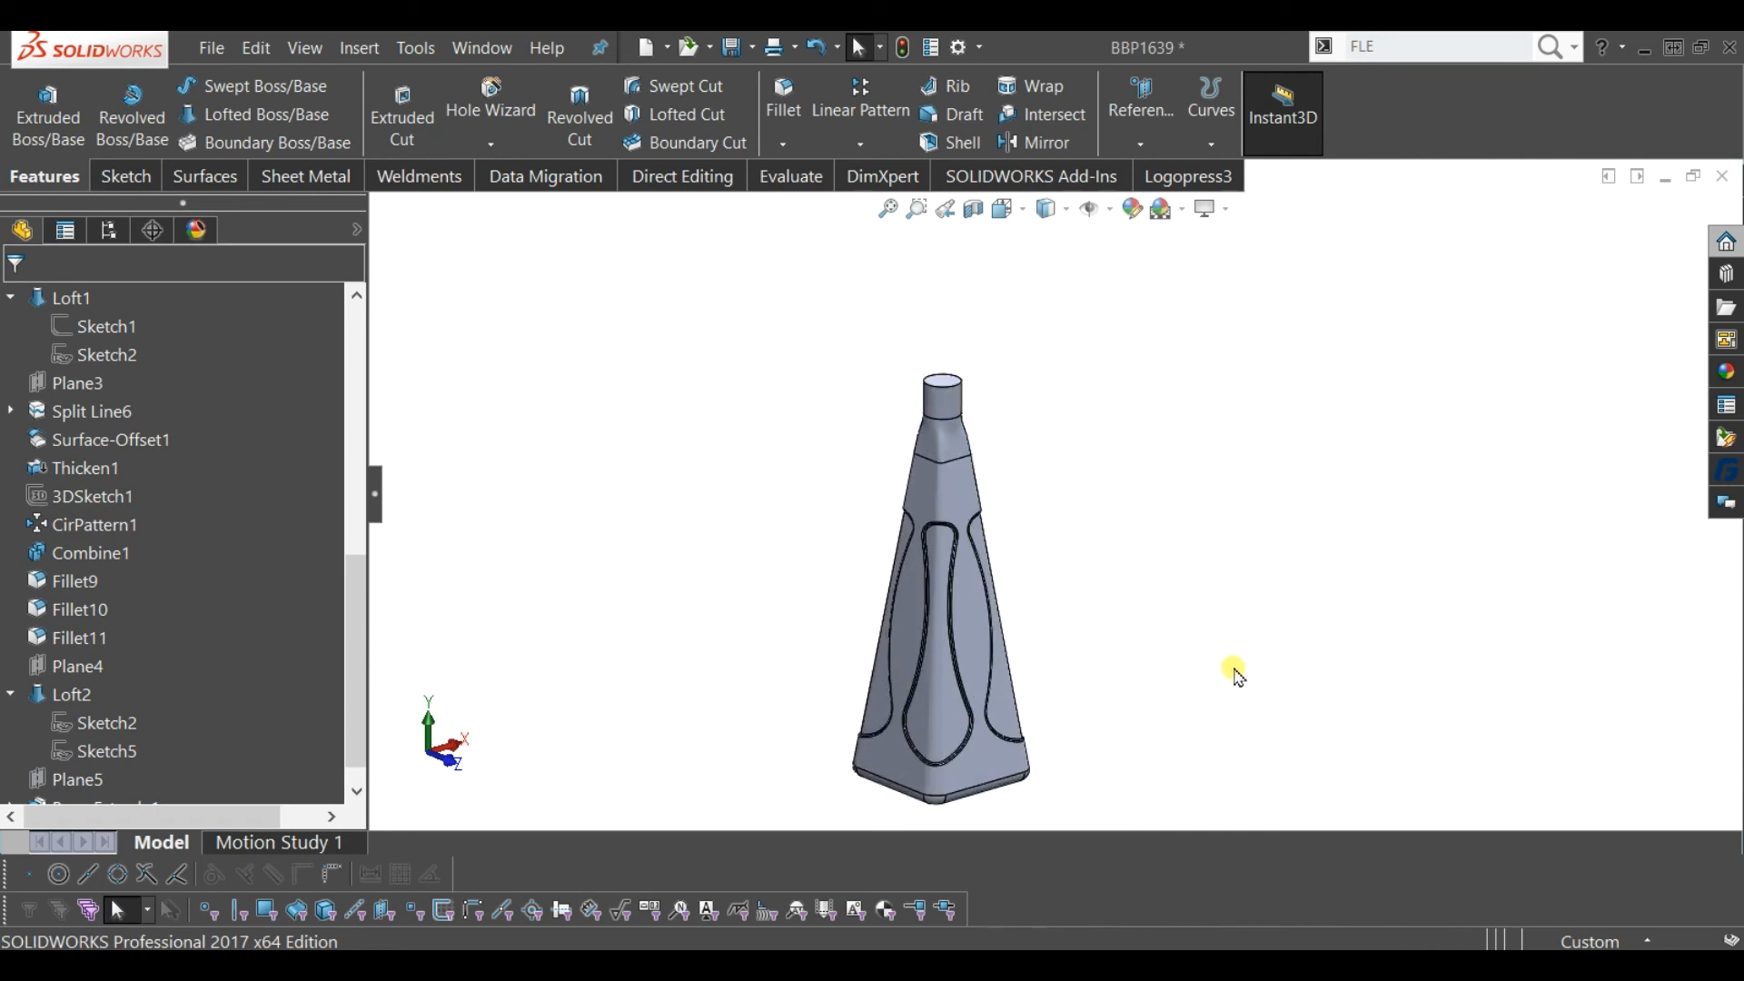
- Shell the body with a 1 mm wall thickness, removing the neck's top face
scroll(933, 368, down, 3)
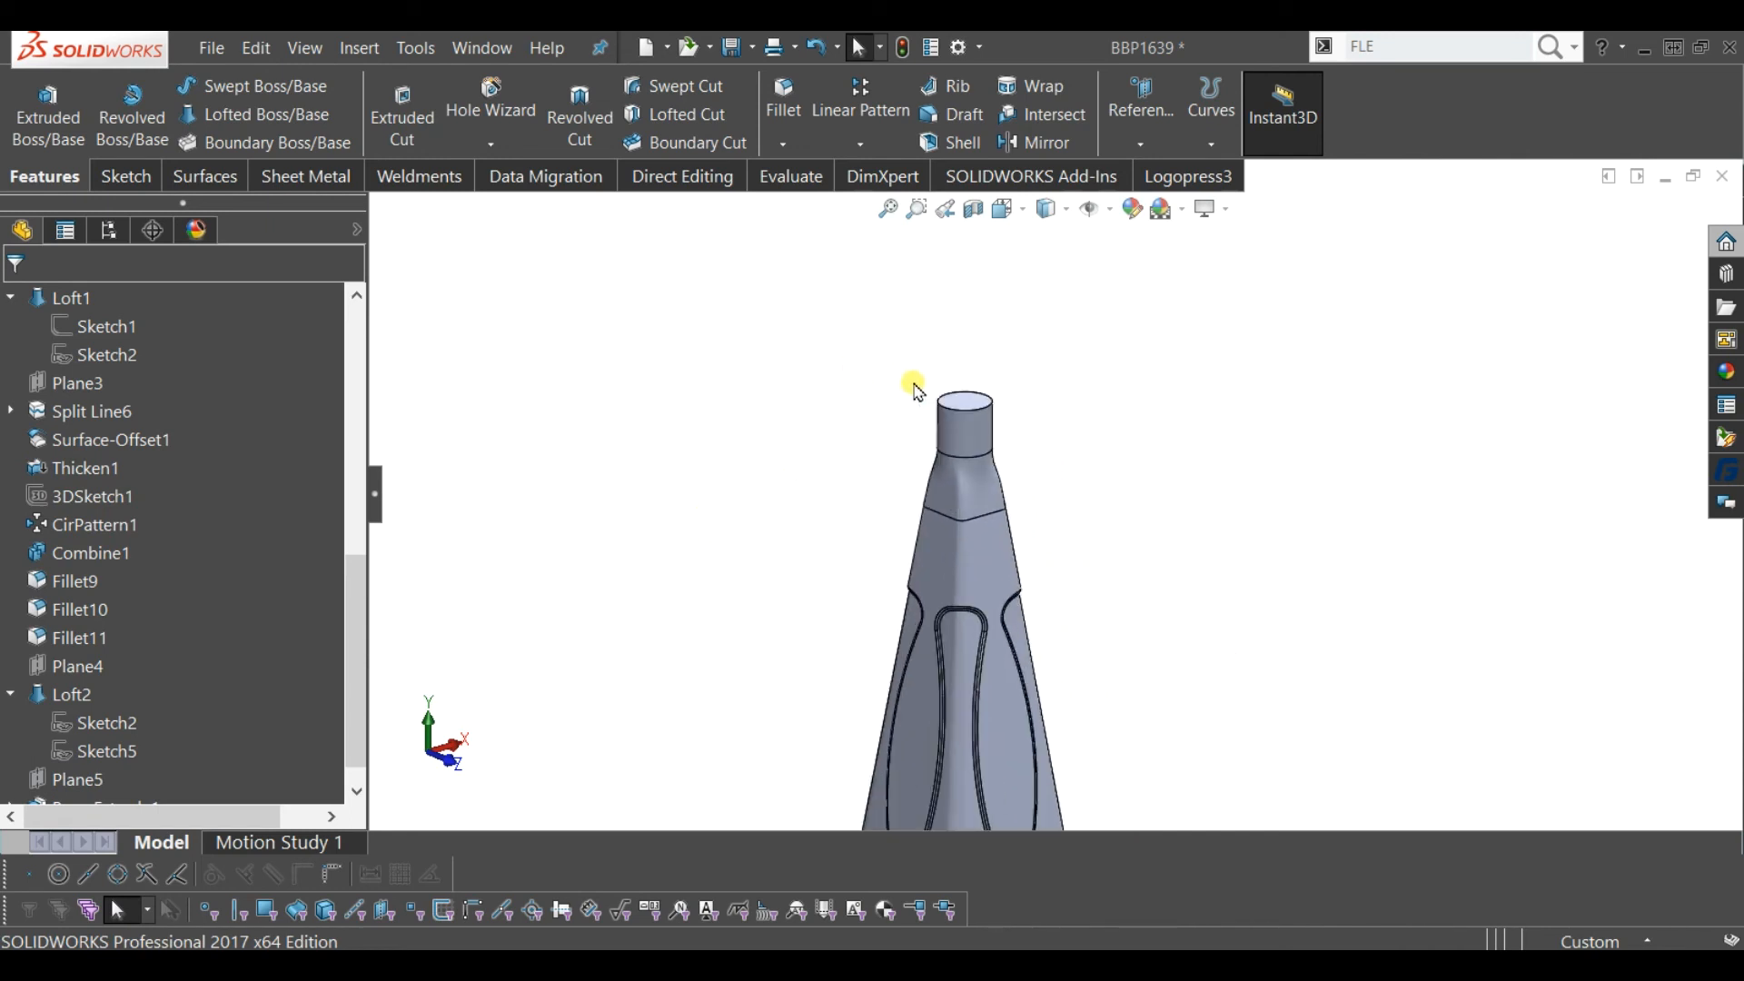
click(983, 145)
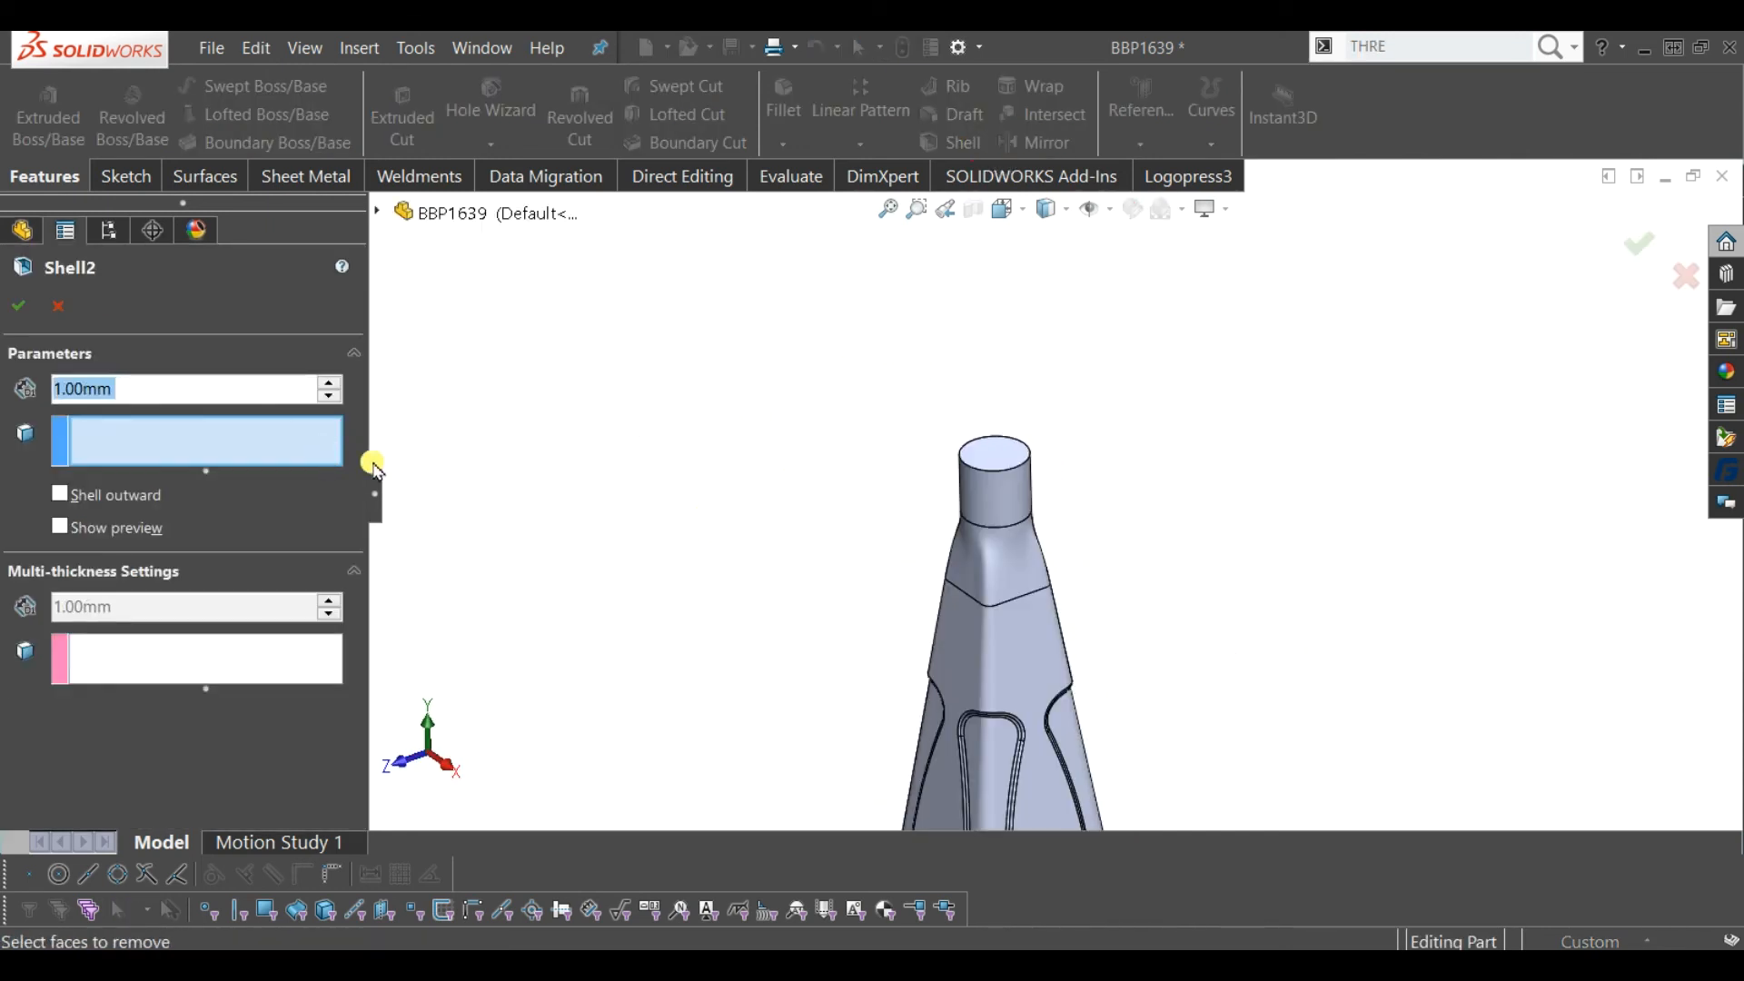
click(124, 457)
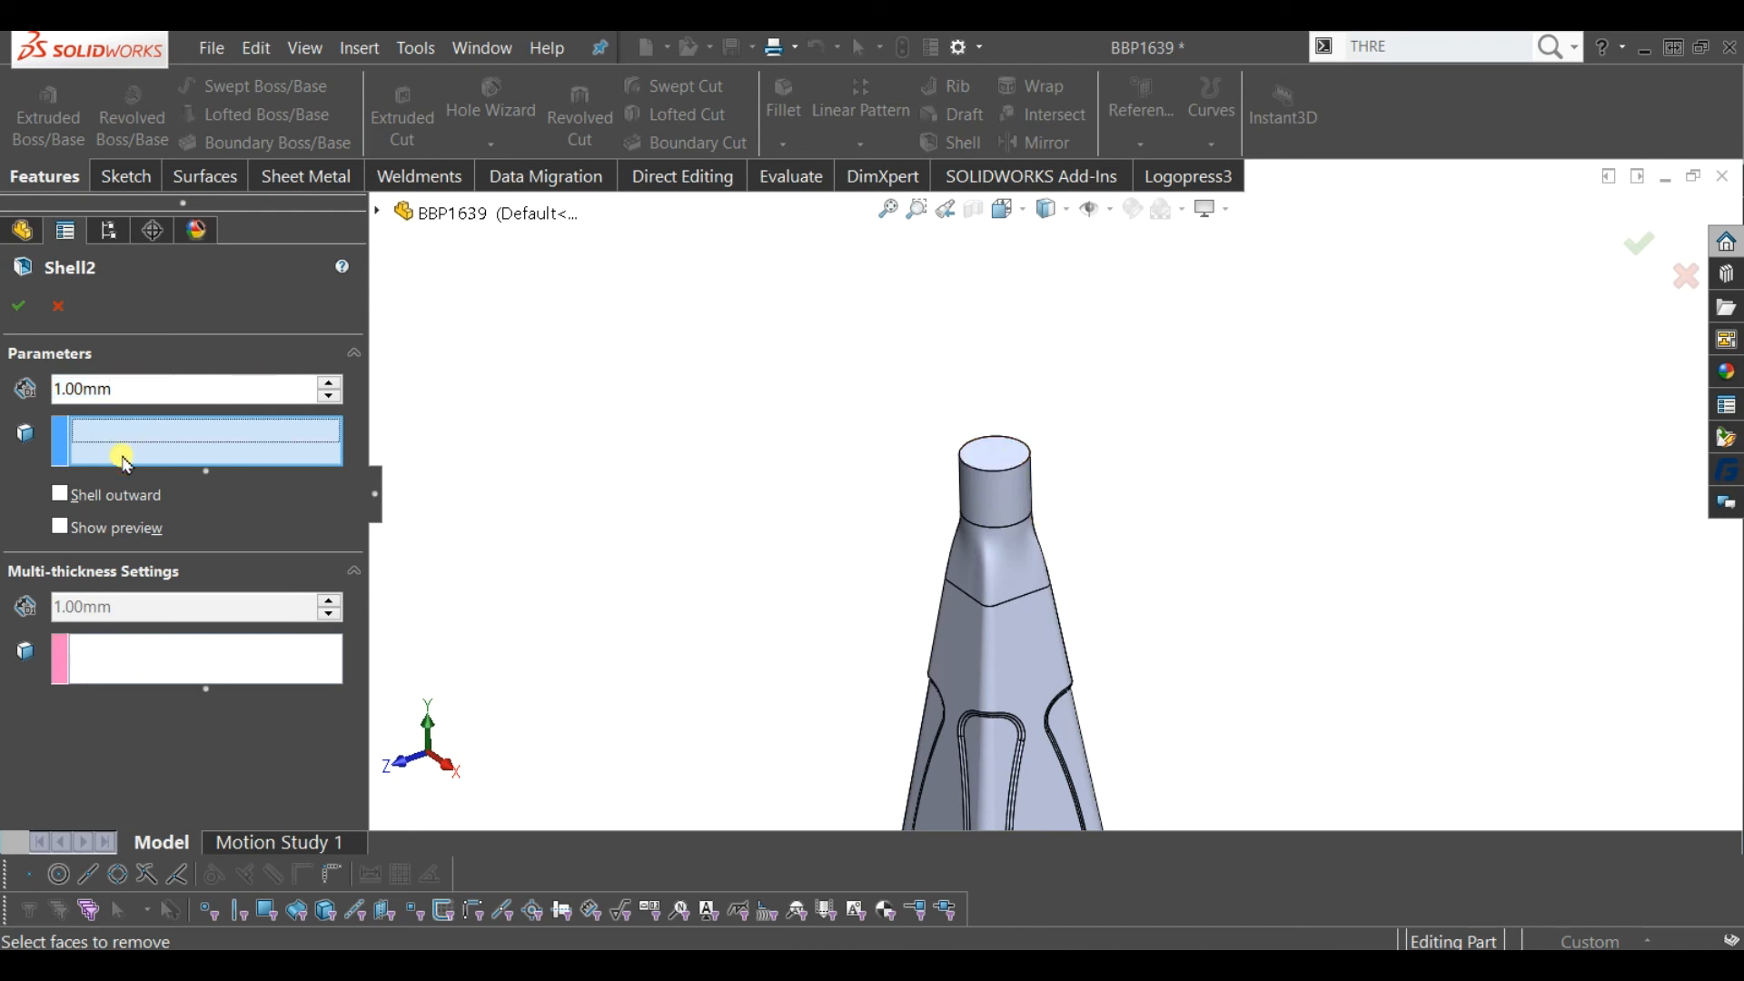
click(999, 462)
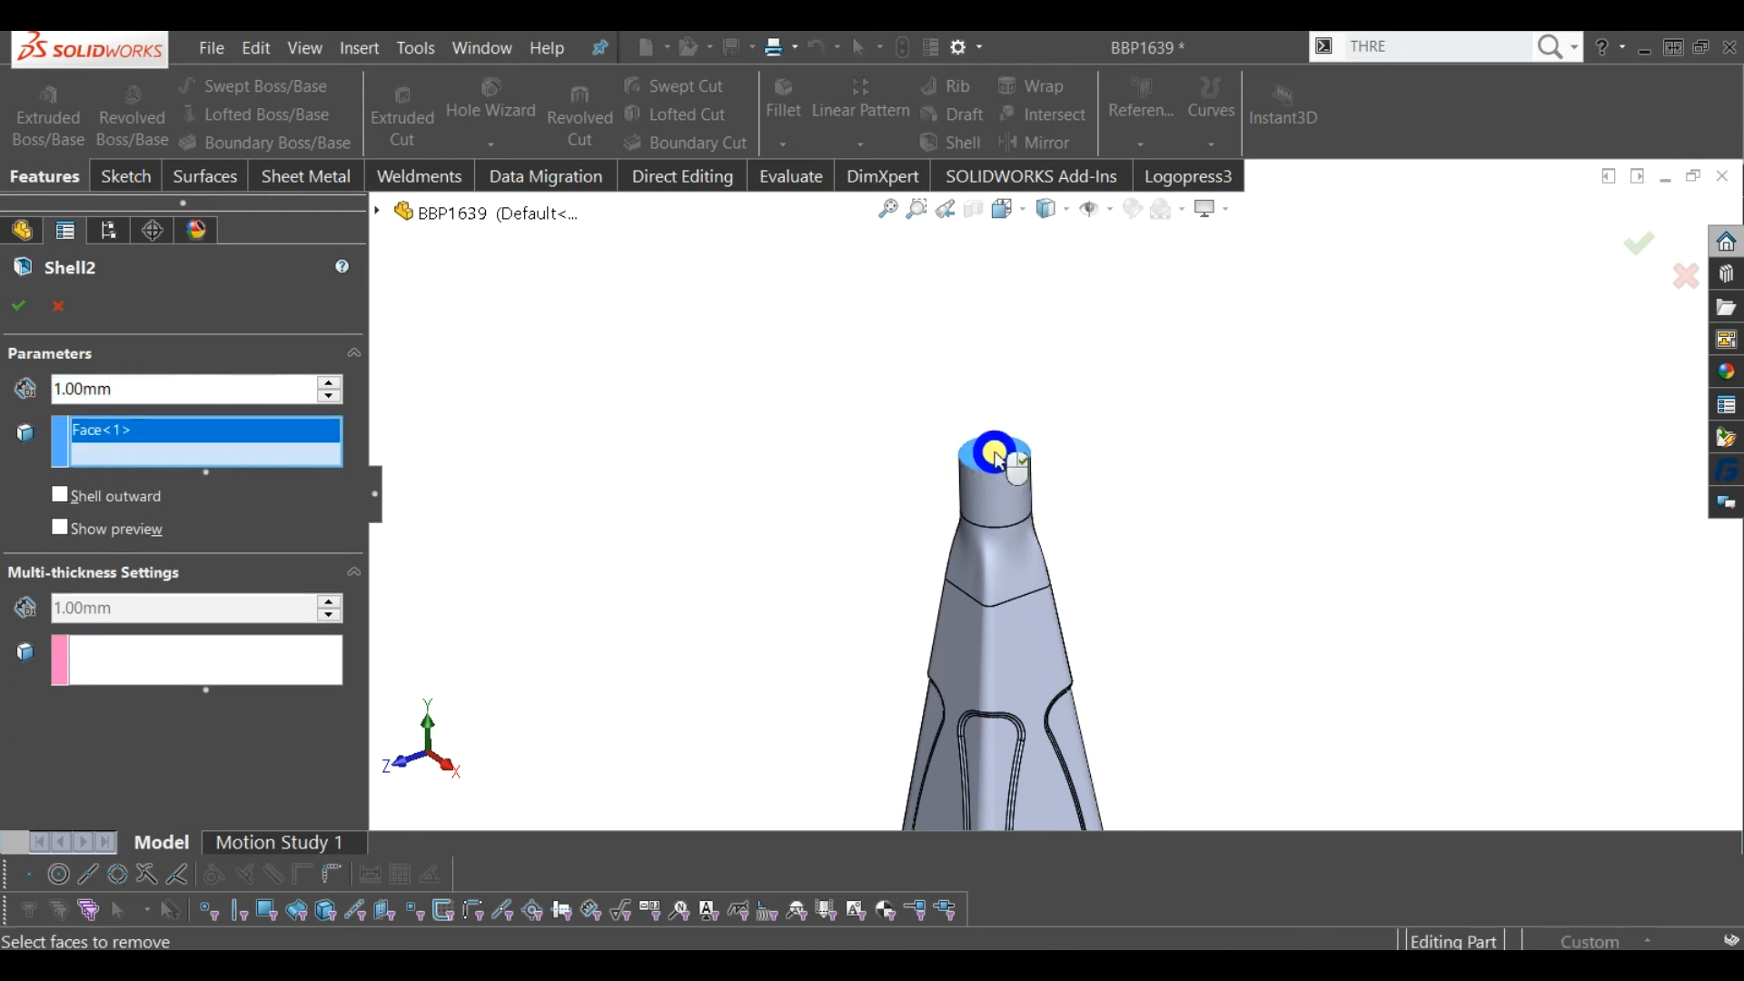
right_click(999, 461)
click(962, 536)
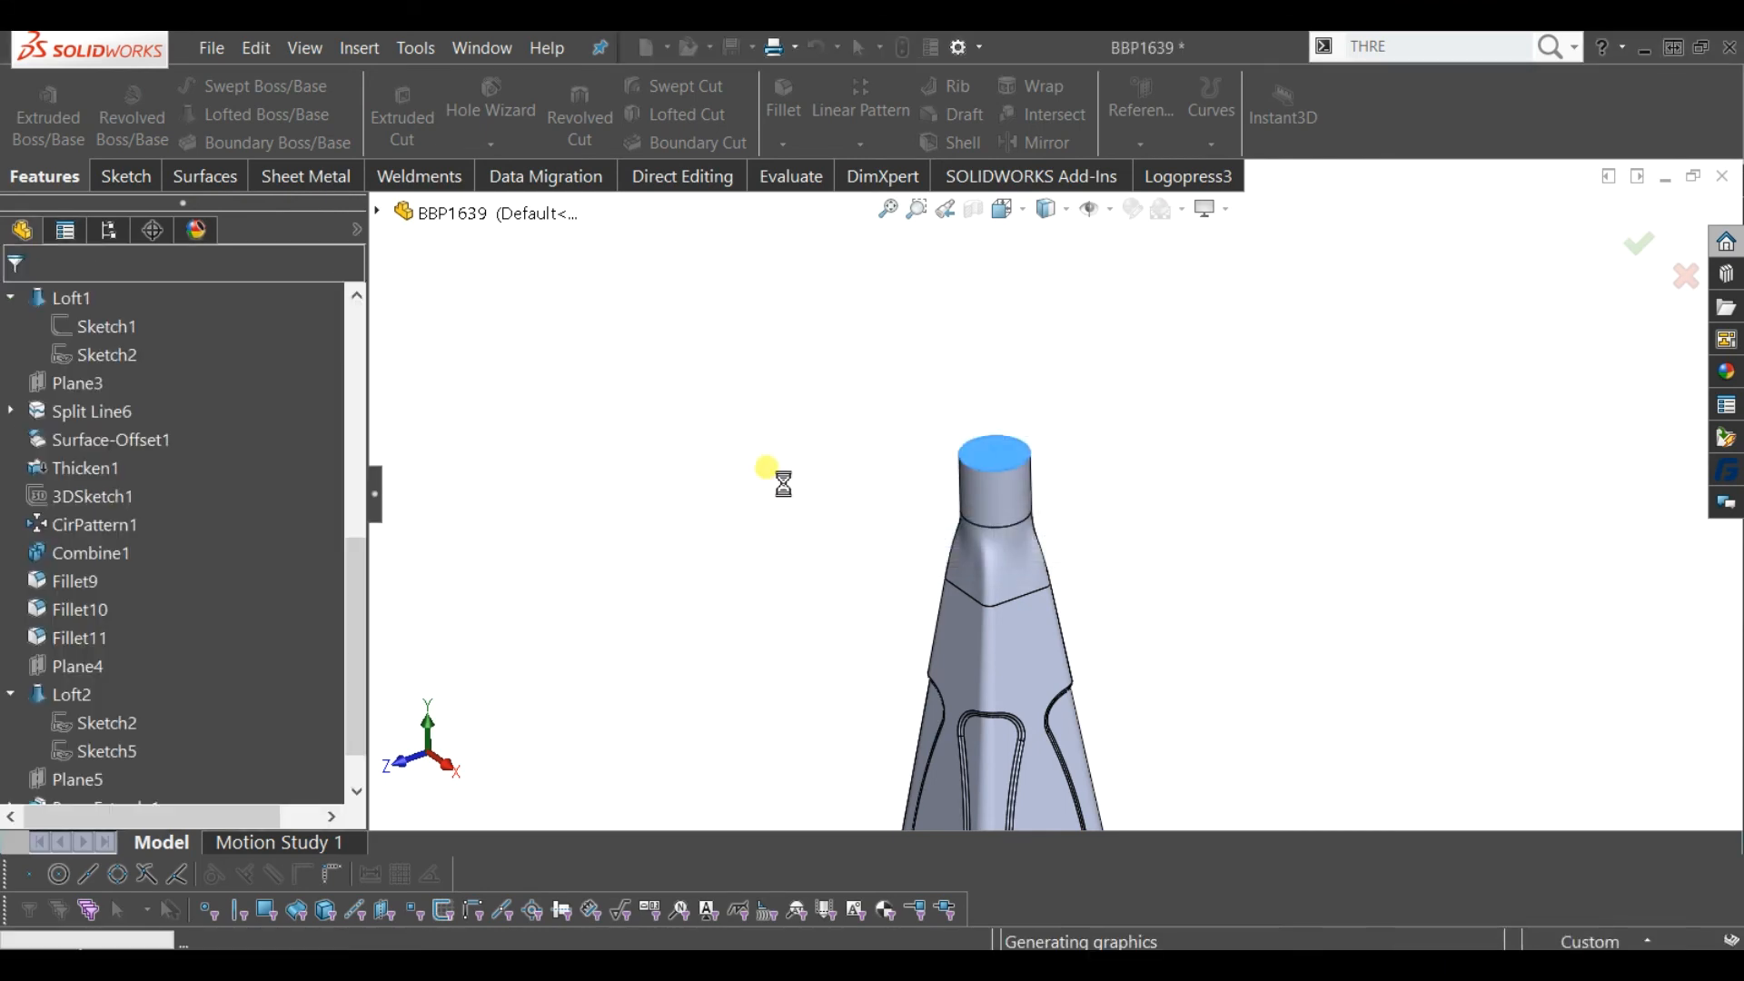
key(f)
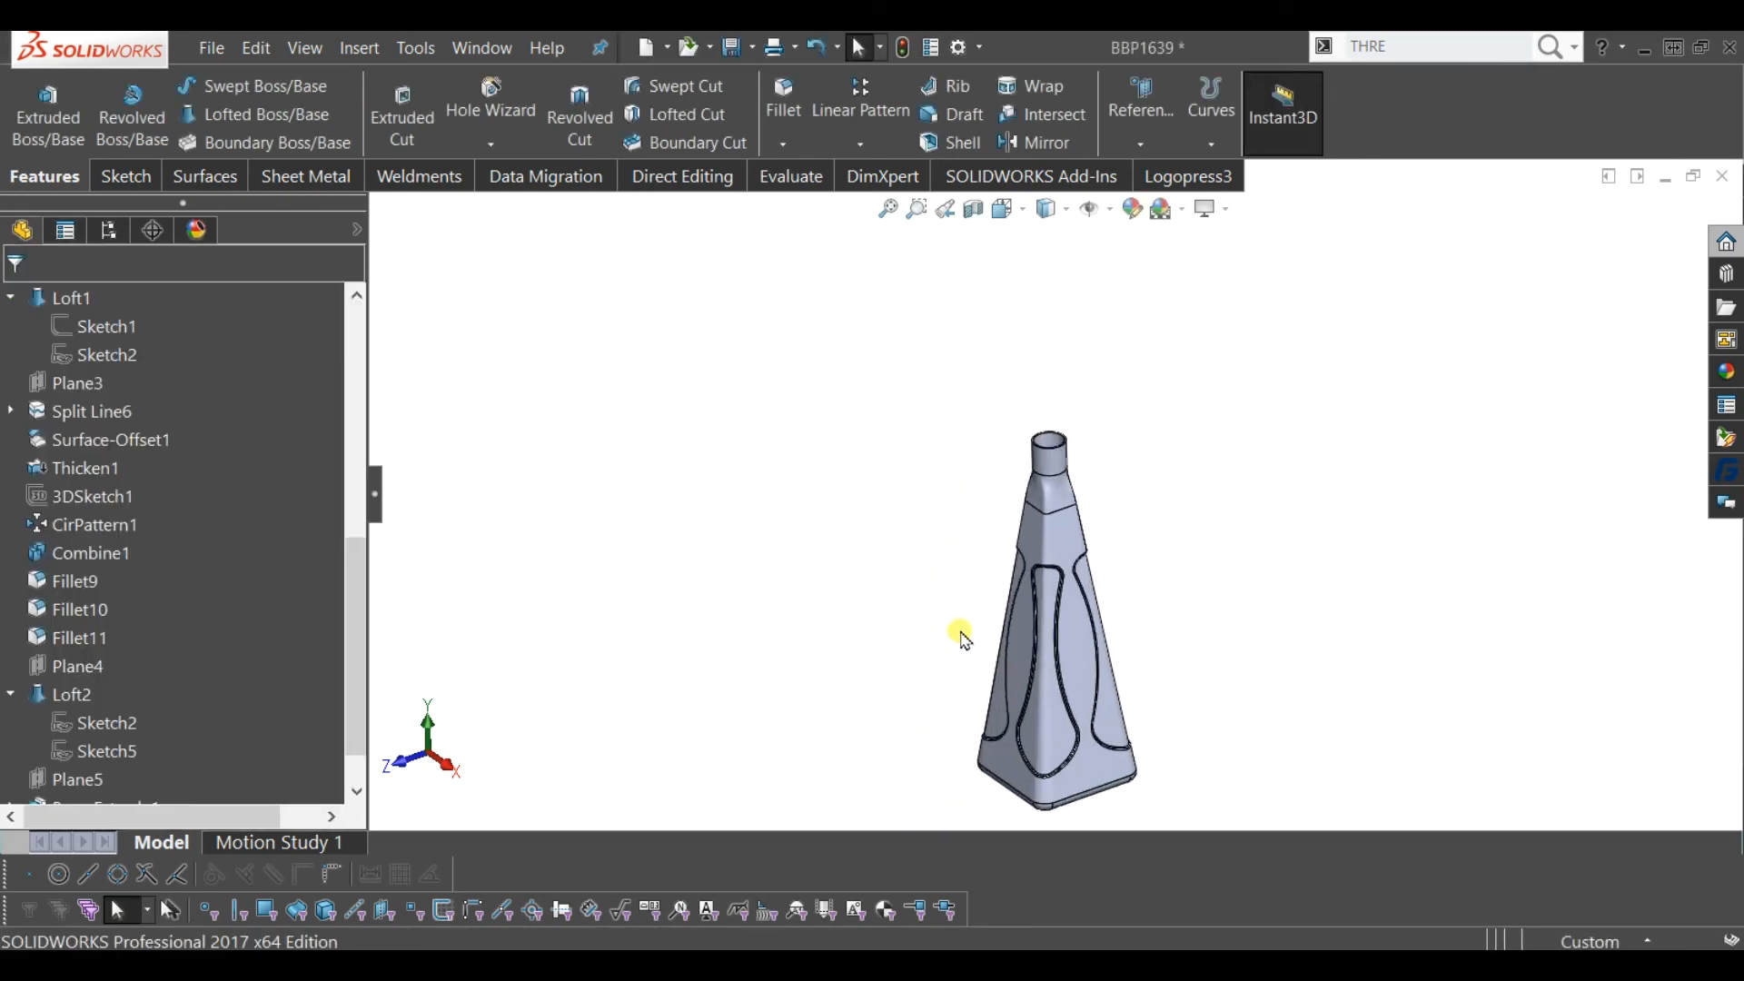
- Start the Thread feature and use the outer circular edge at the top of the neck as its location
scroll(1117, 518, down, 6)
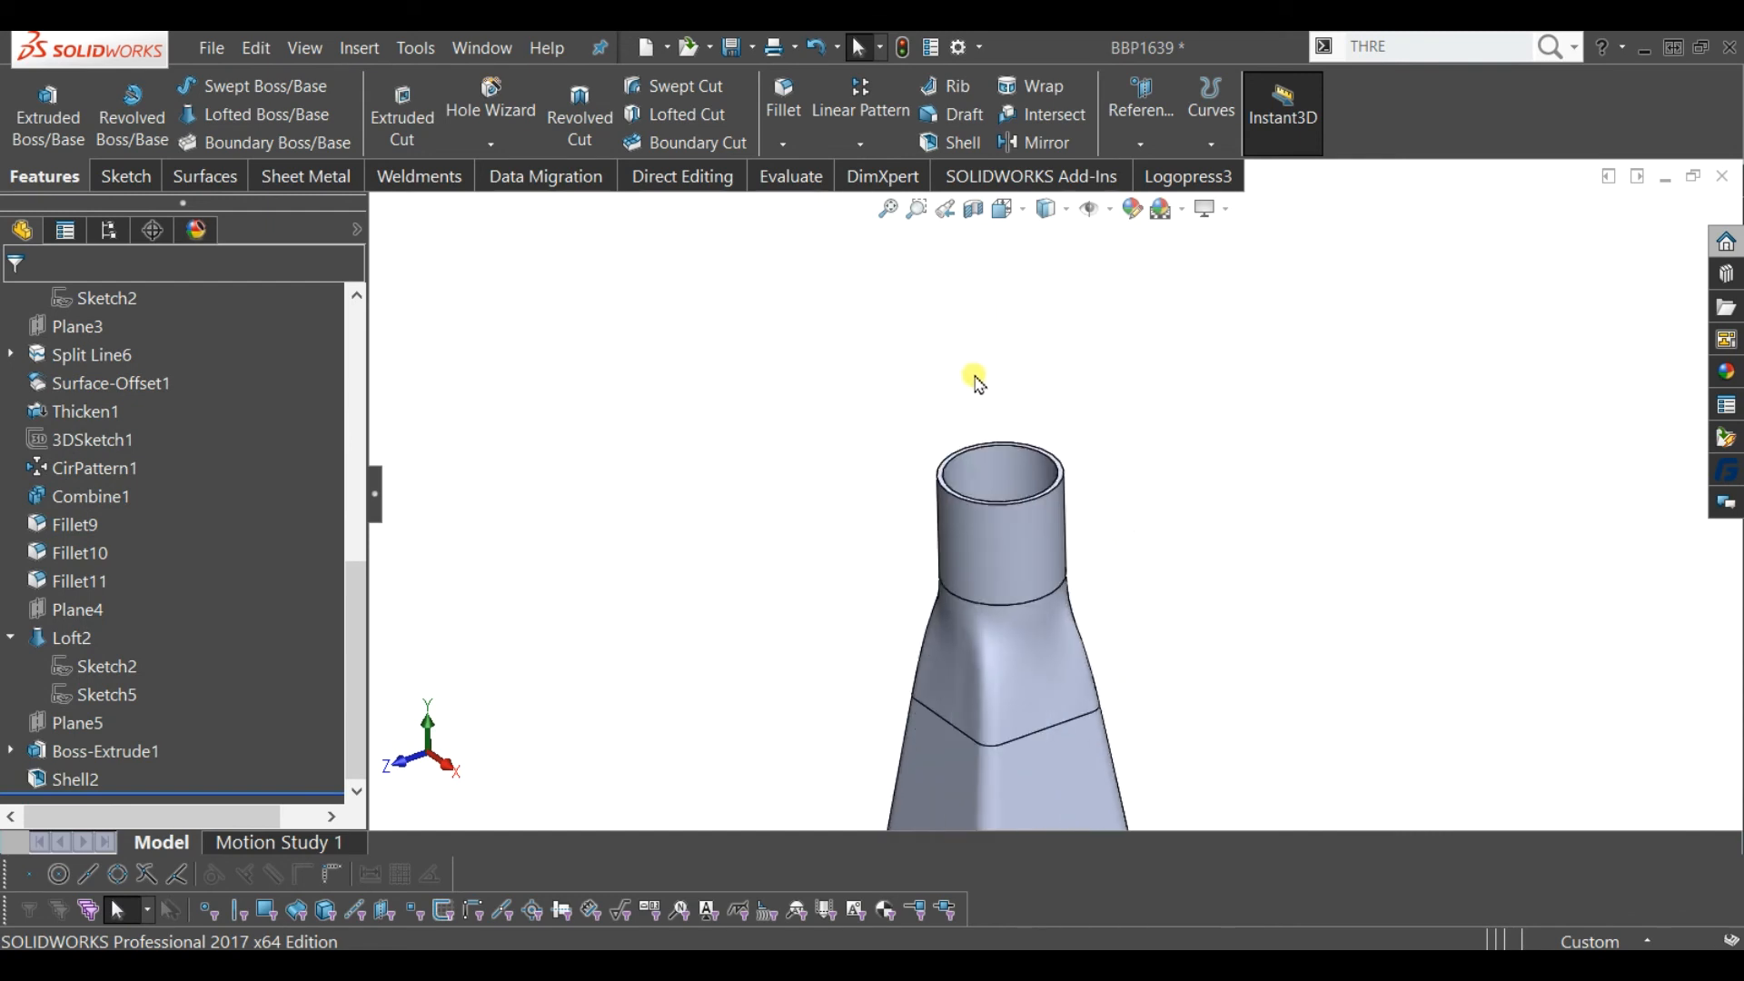
click(1549, 47)
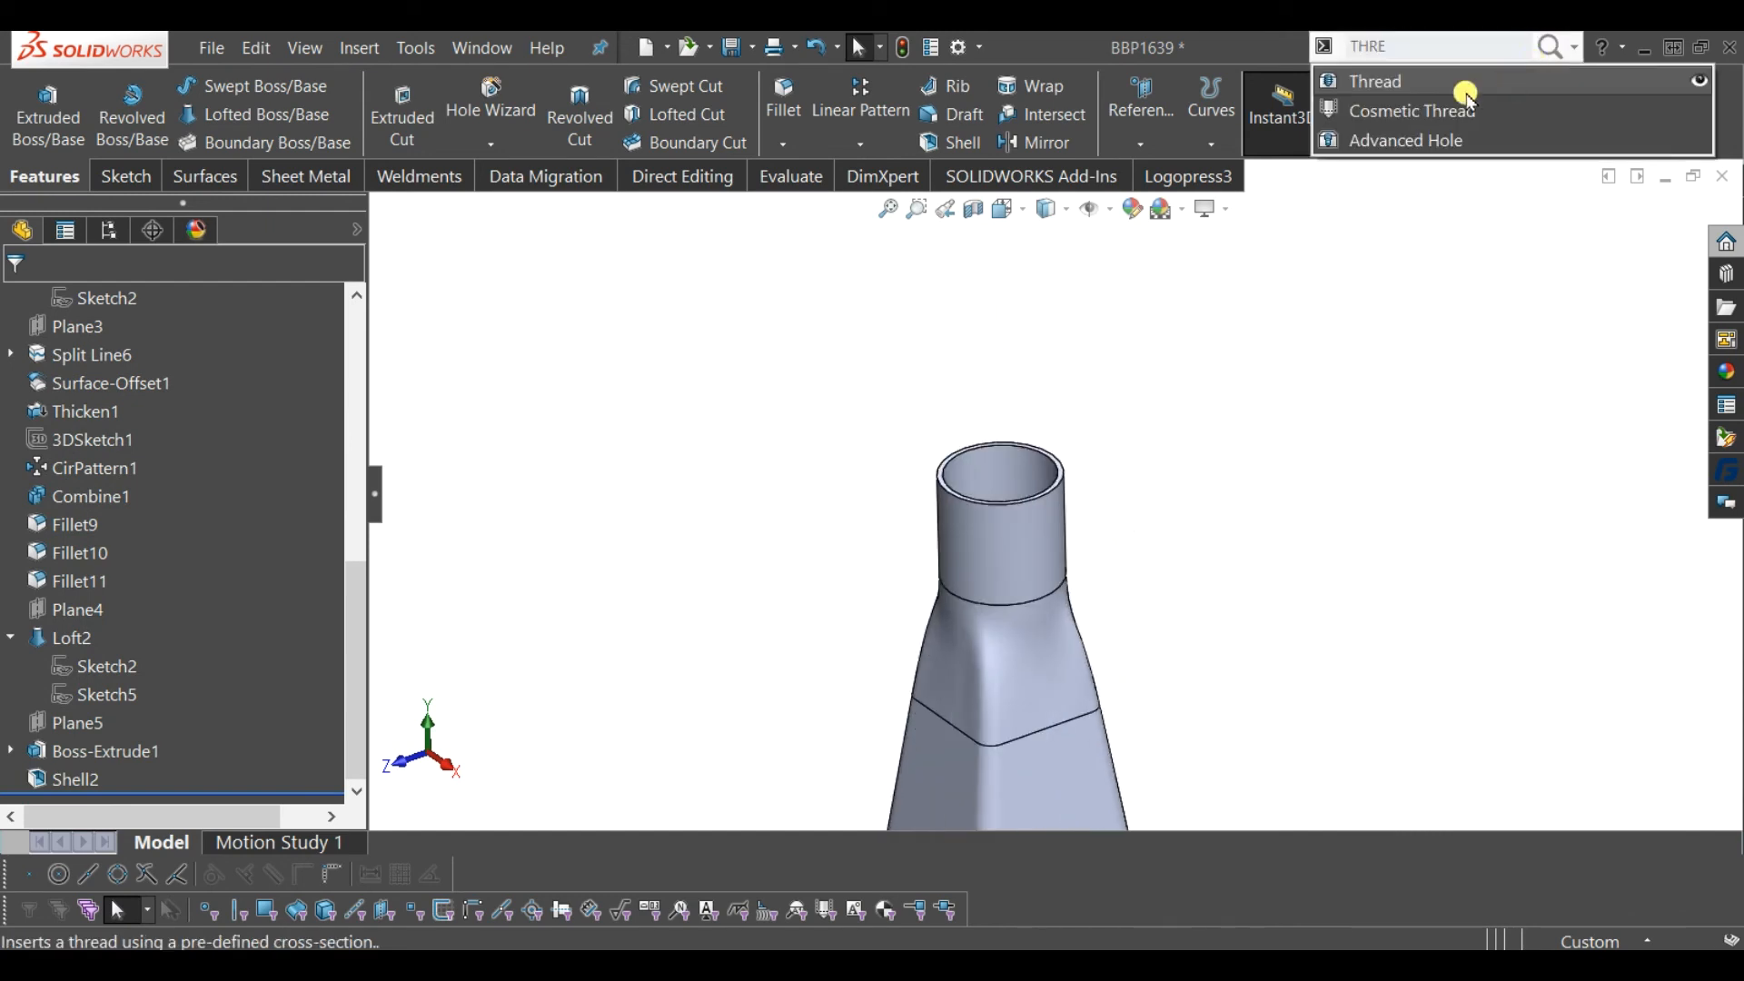
click(1415, 82)
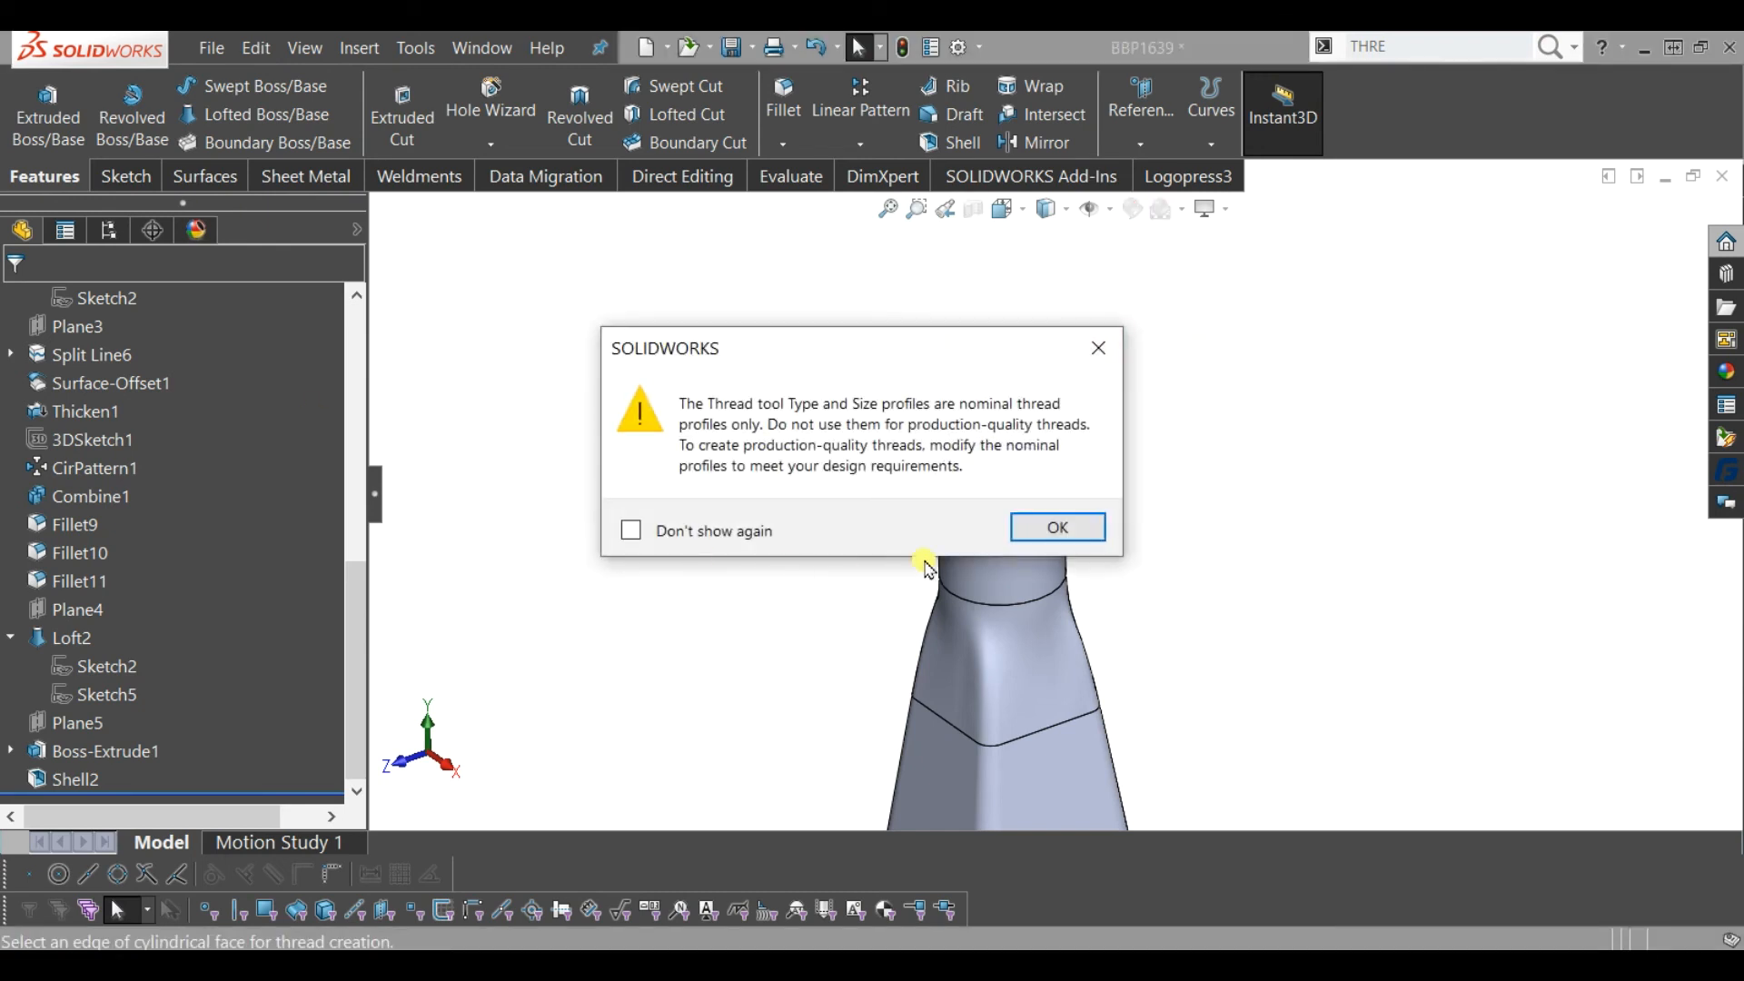
click(1043, 529)
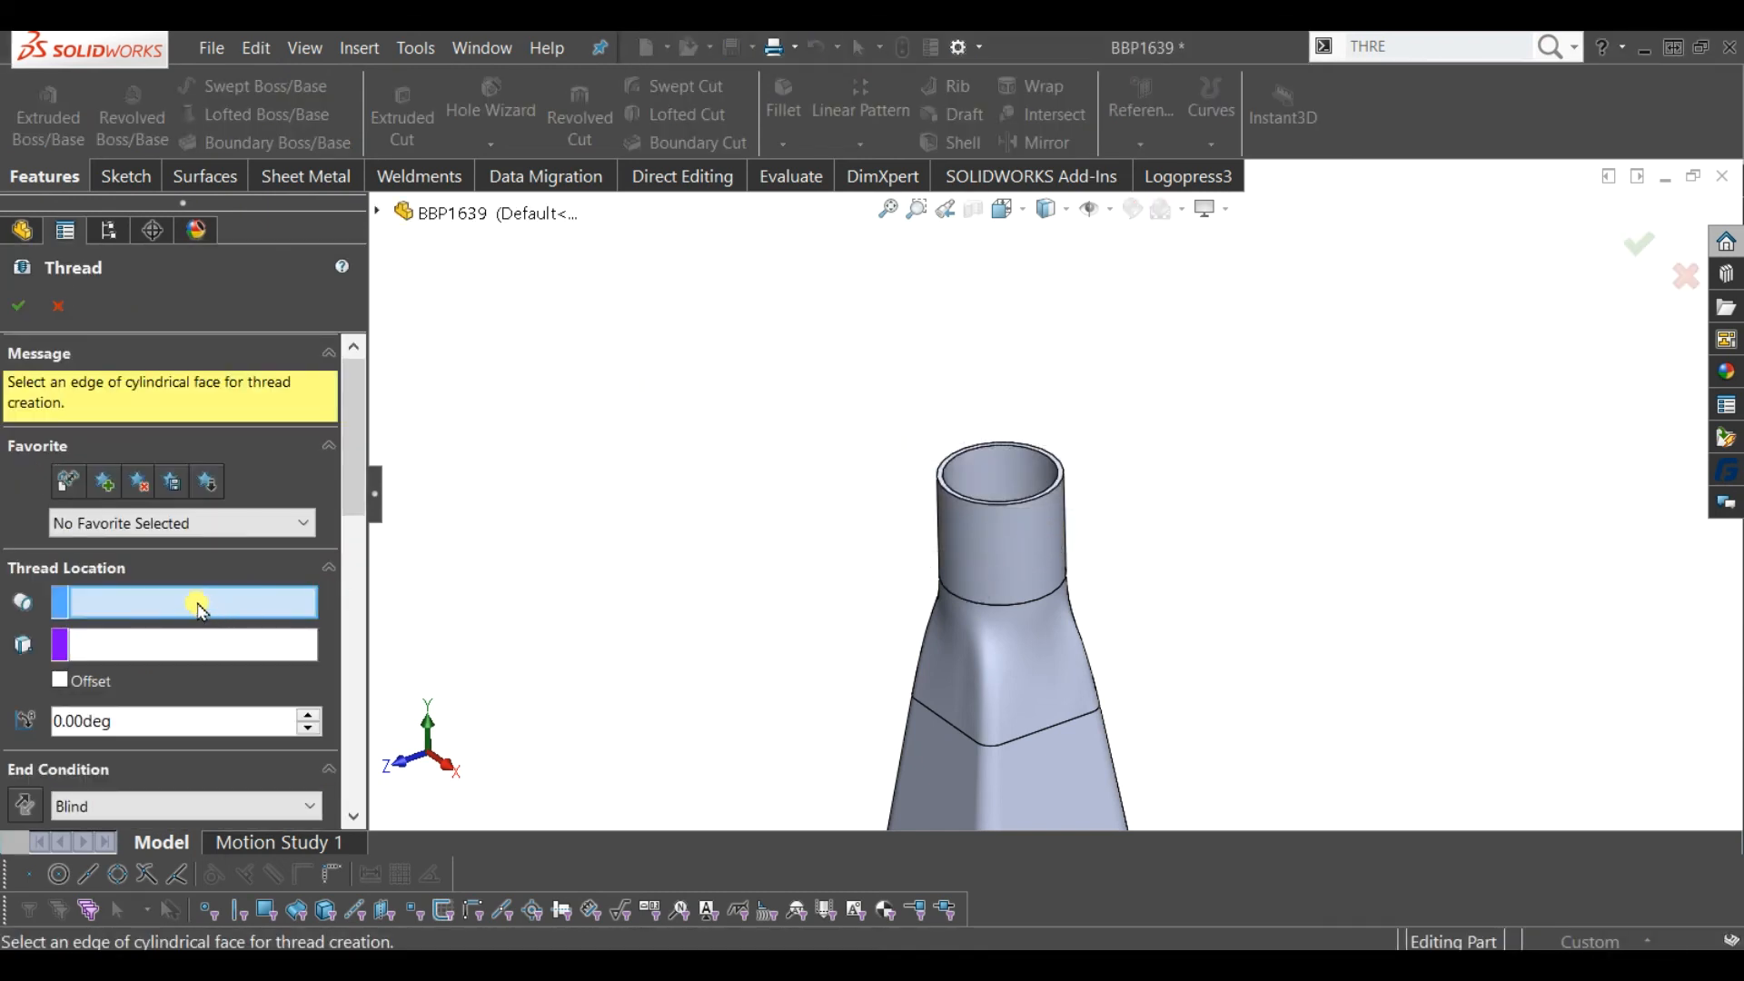
click(995, 511)
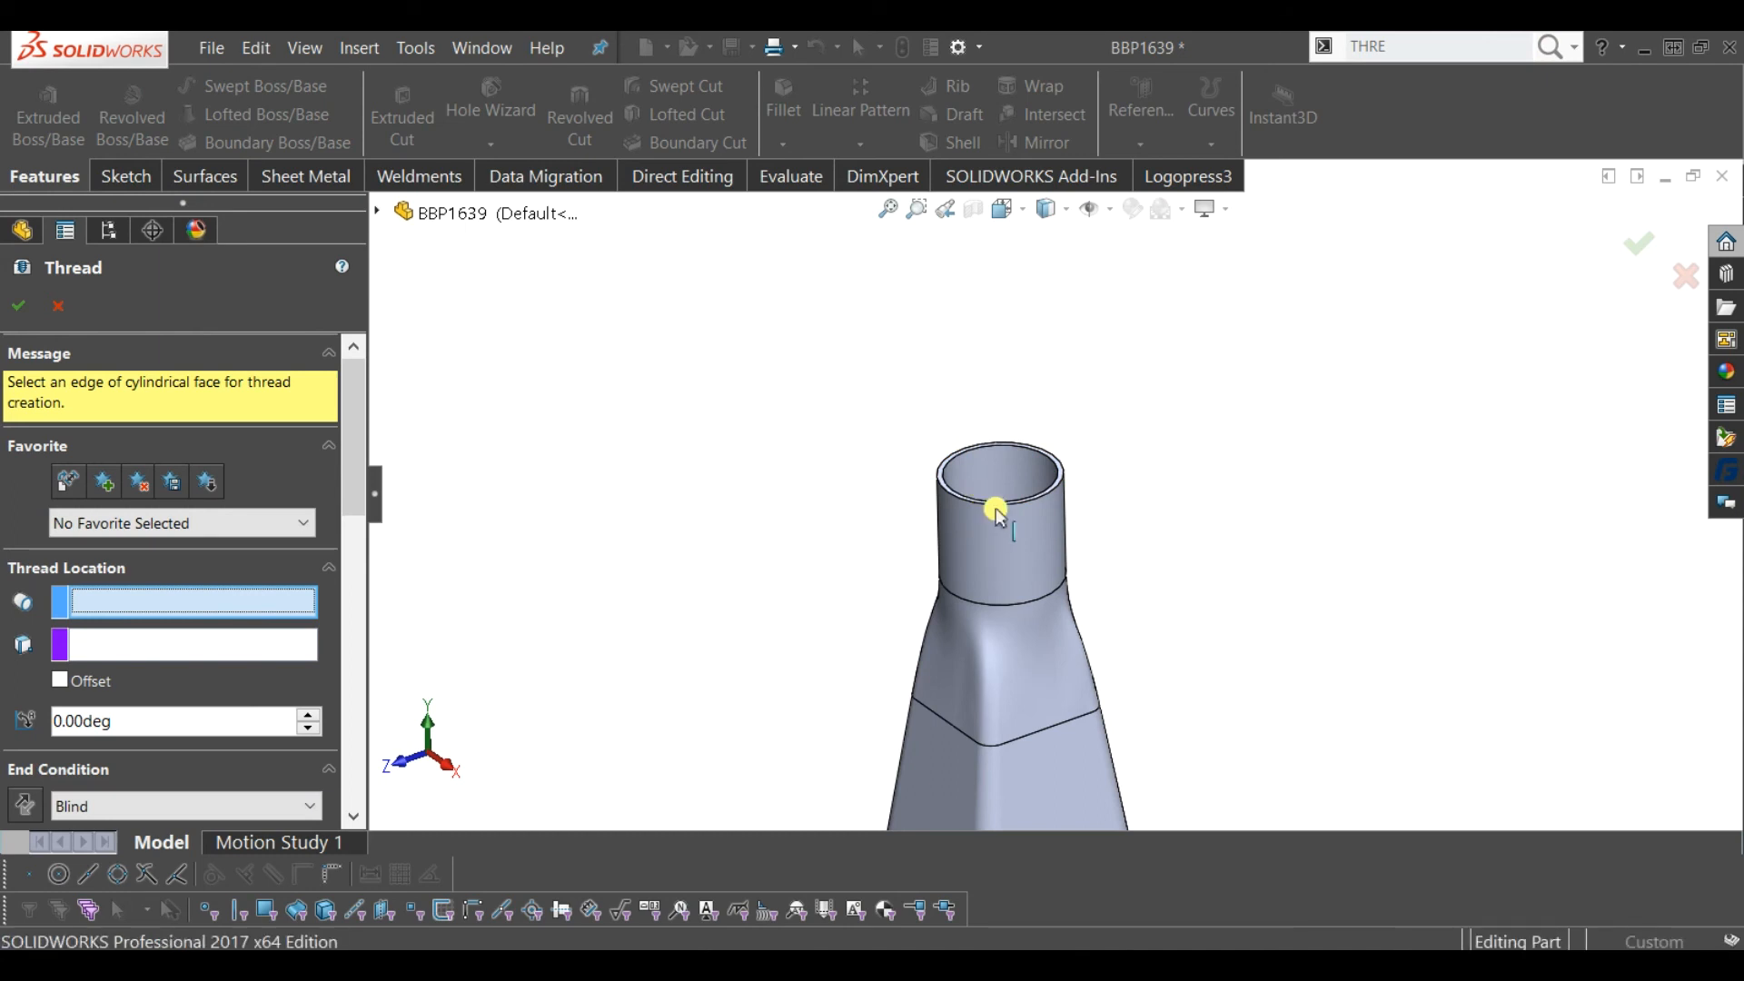
click(996, 512)
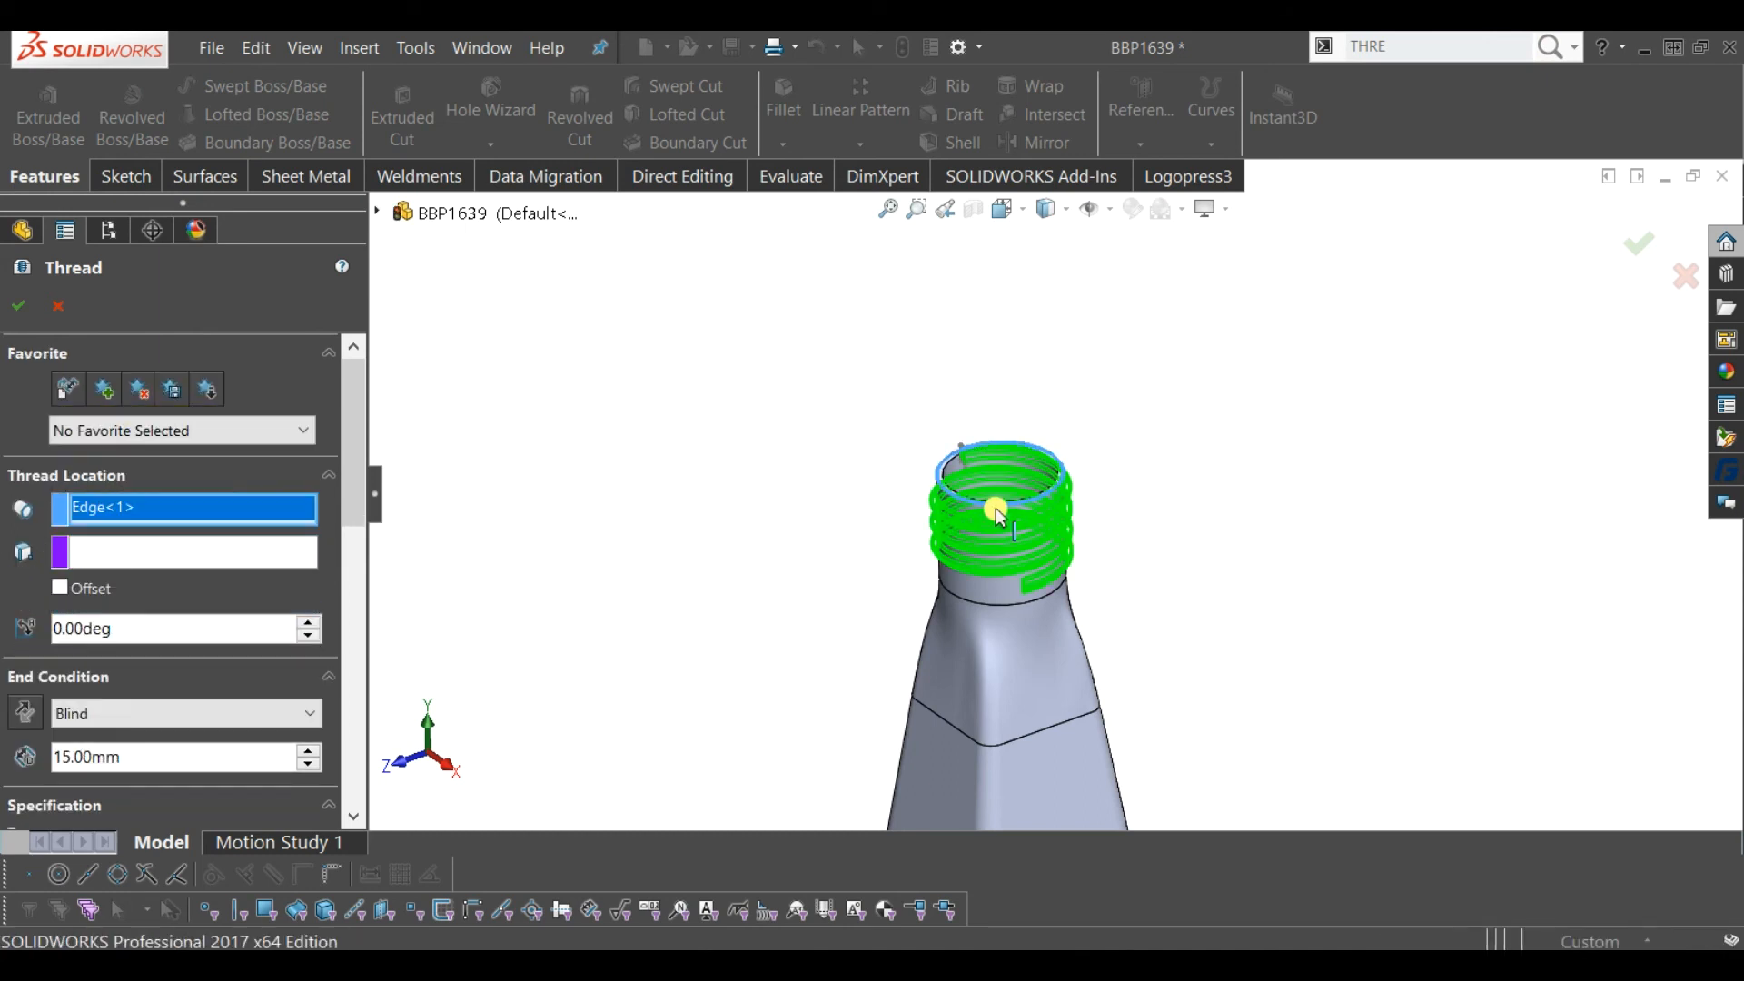
- Set the thread method to Extrude thread and create the thread on the neck
drag(351, 499, 346, 601)
click(44, 574)
click(43, 578)
click(89, 643)
click(89, 643)
drag(351, 584, 340, 683)
click(78, 469)
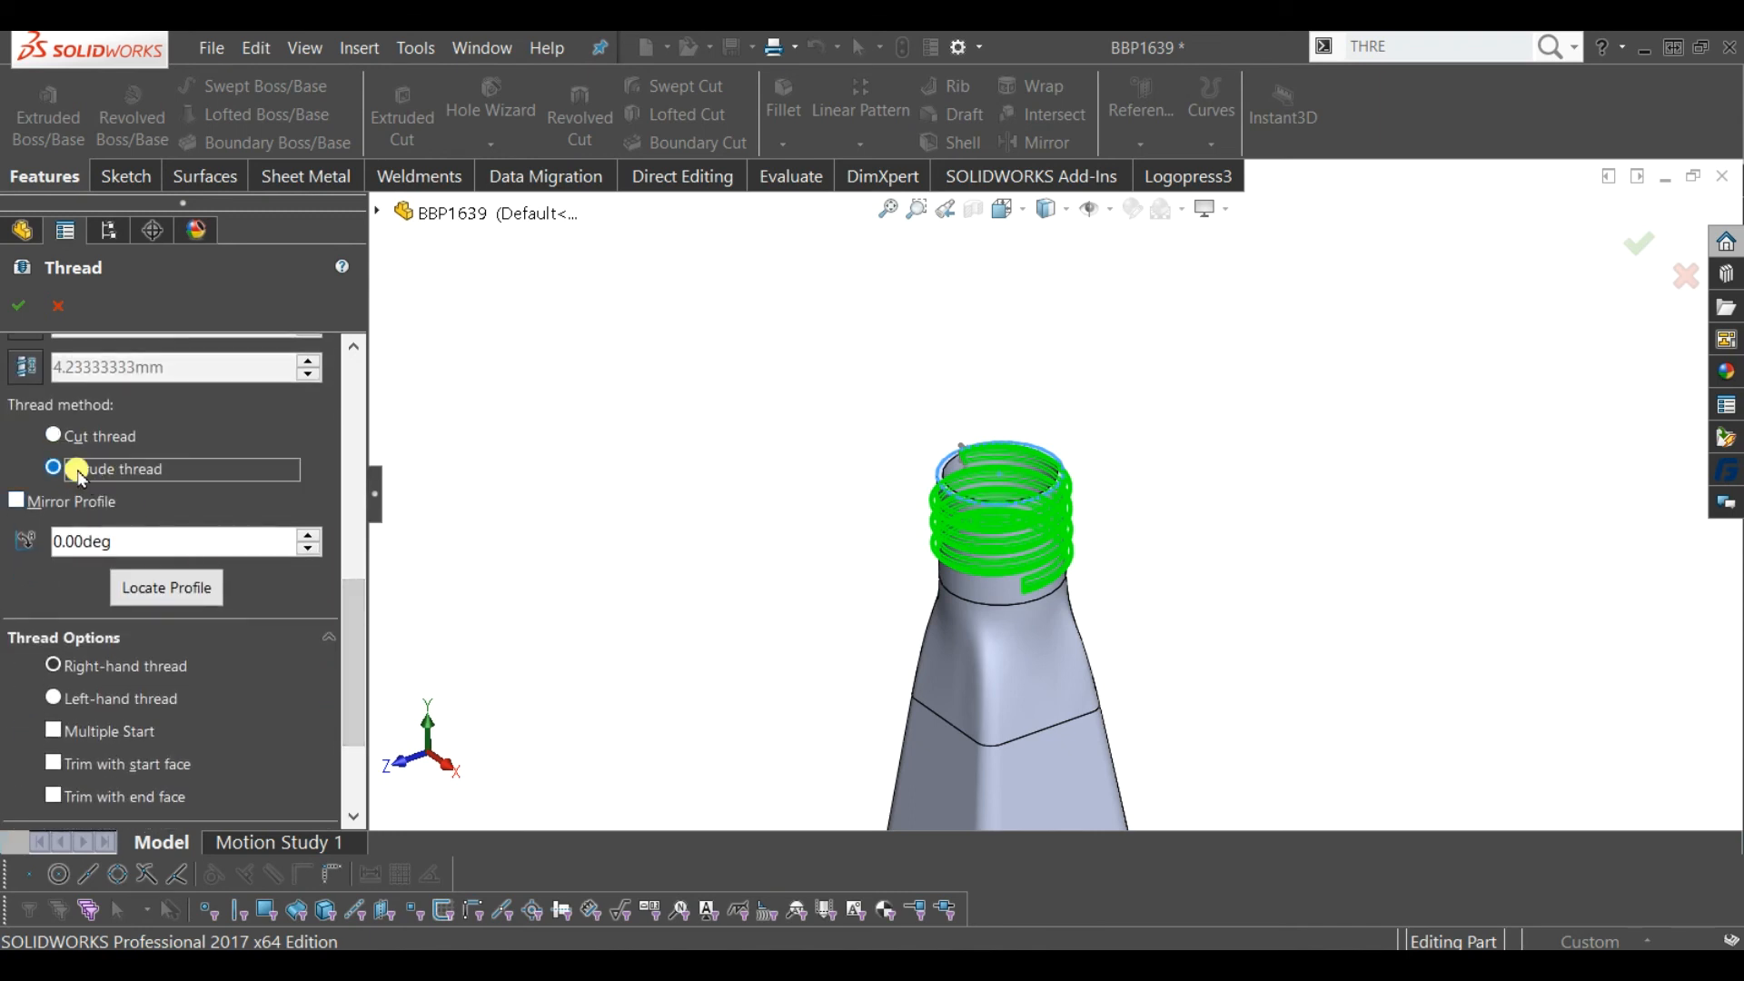
click(13, 297)
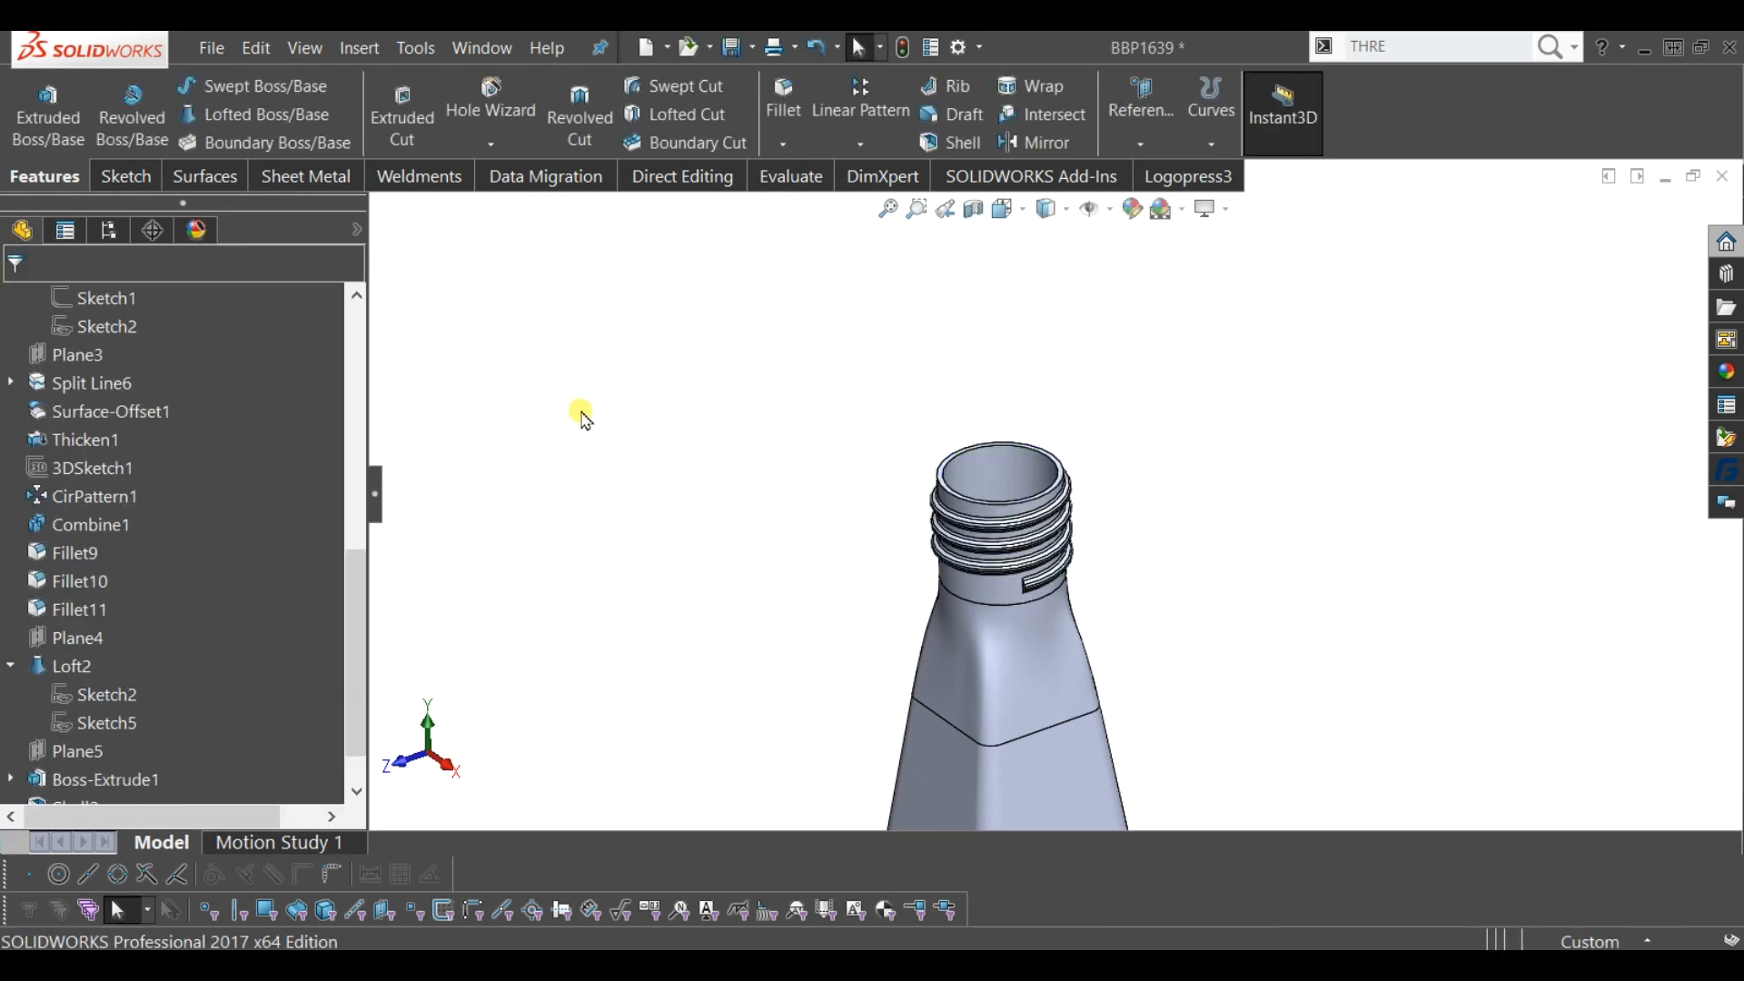
- Examine the bottle from several sides, including the threaded neck, corner recesses and base
right_click(595, 370)
scroll(1090, 591, up, 5)
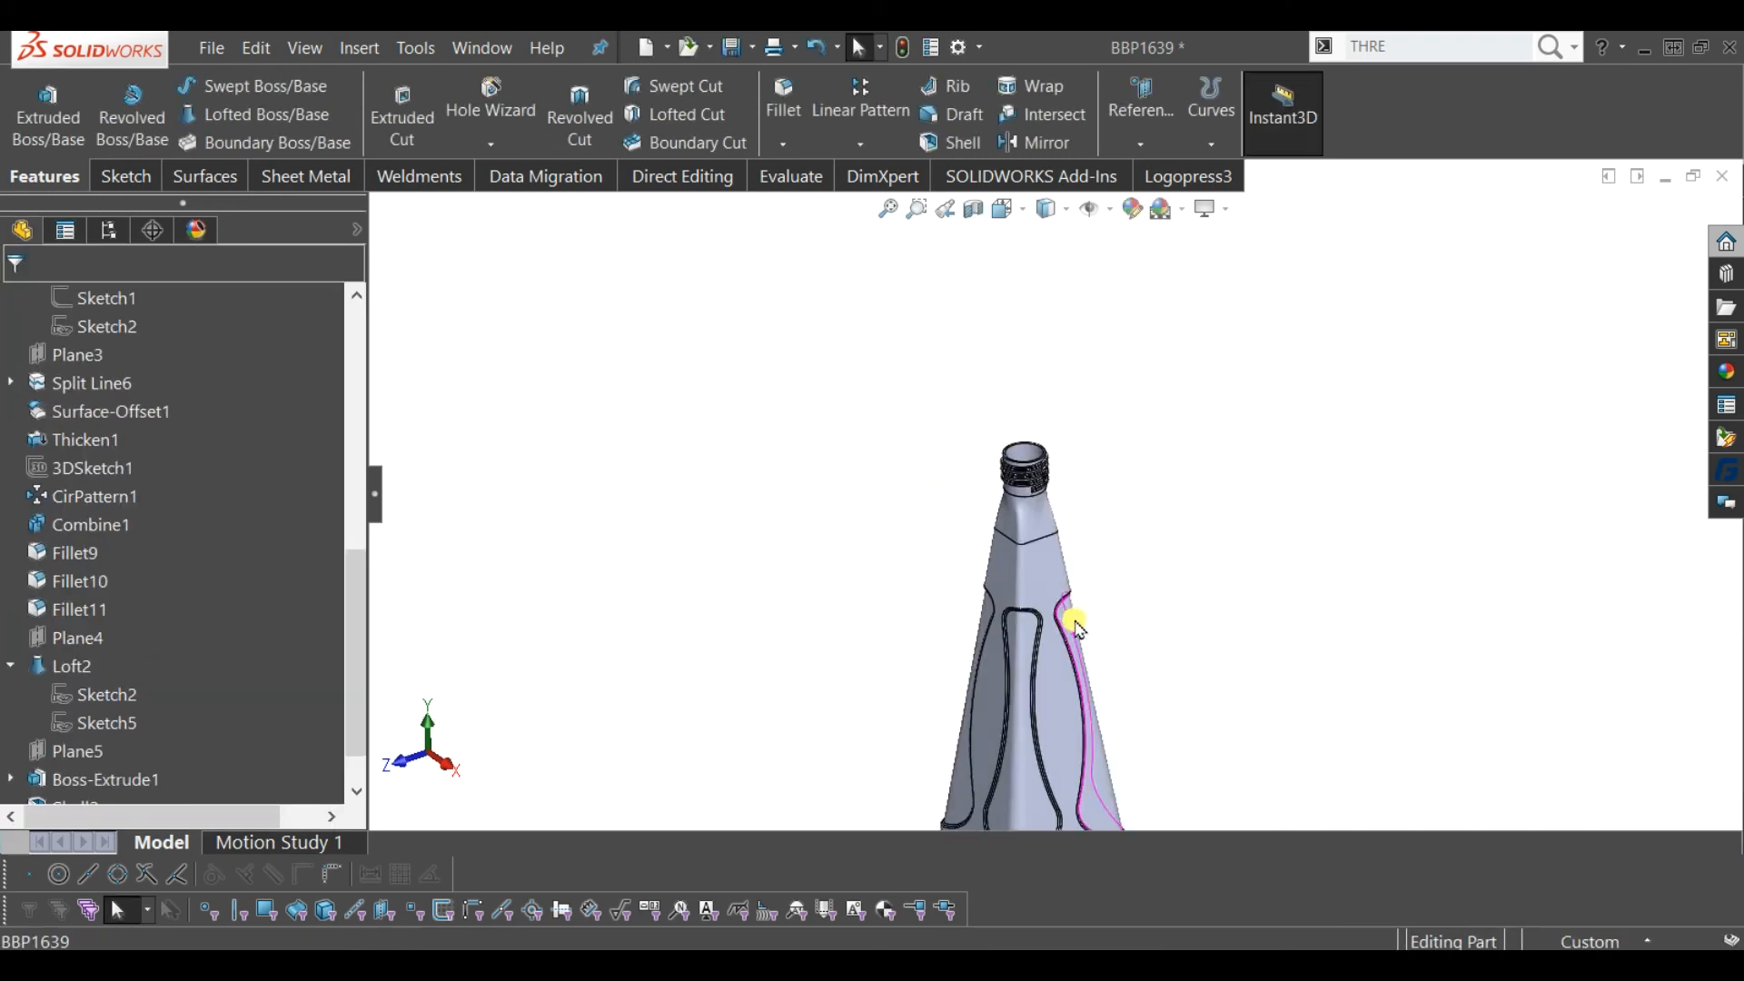
scroll(1089, 668, up, 2)
scroll(1085, 681, down, 4)
scroll(1022, 590, up, 2)
scroll(990, 622, down, 5)
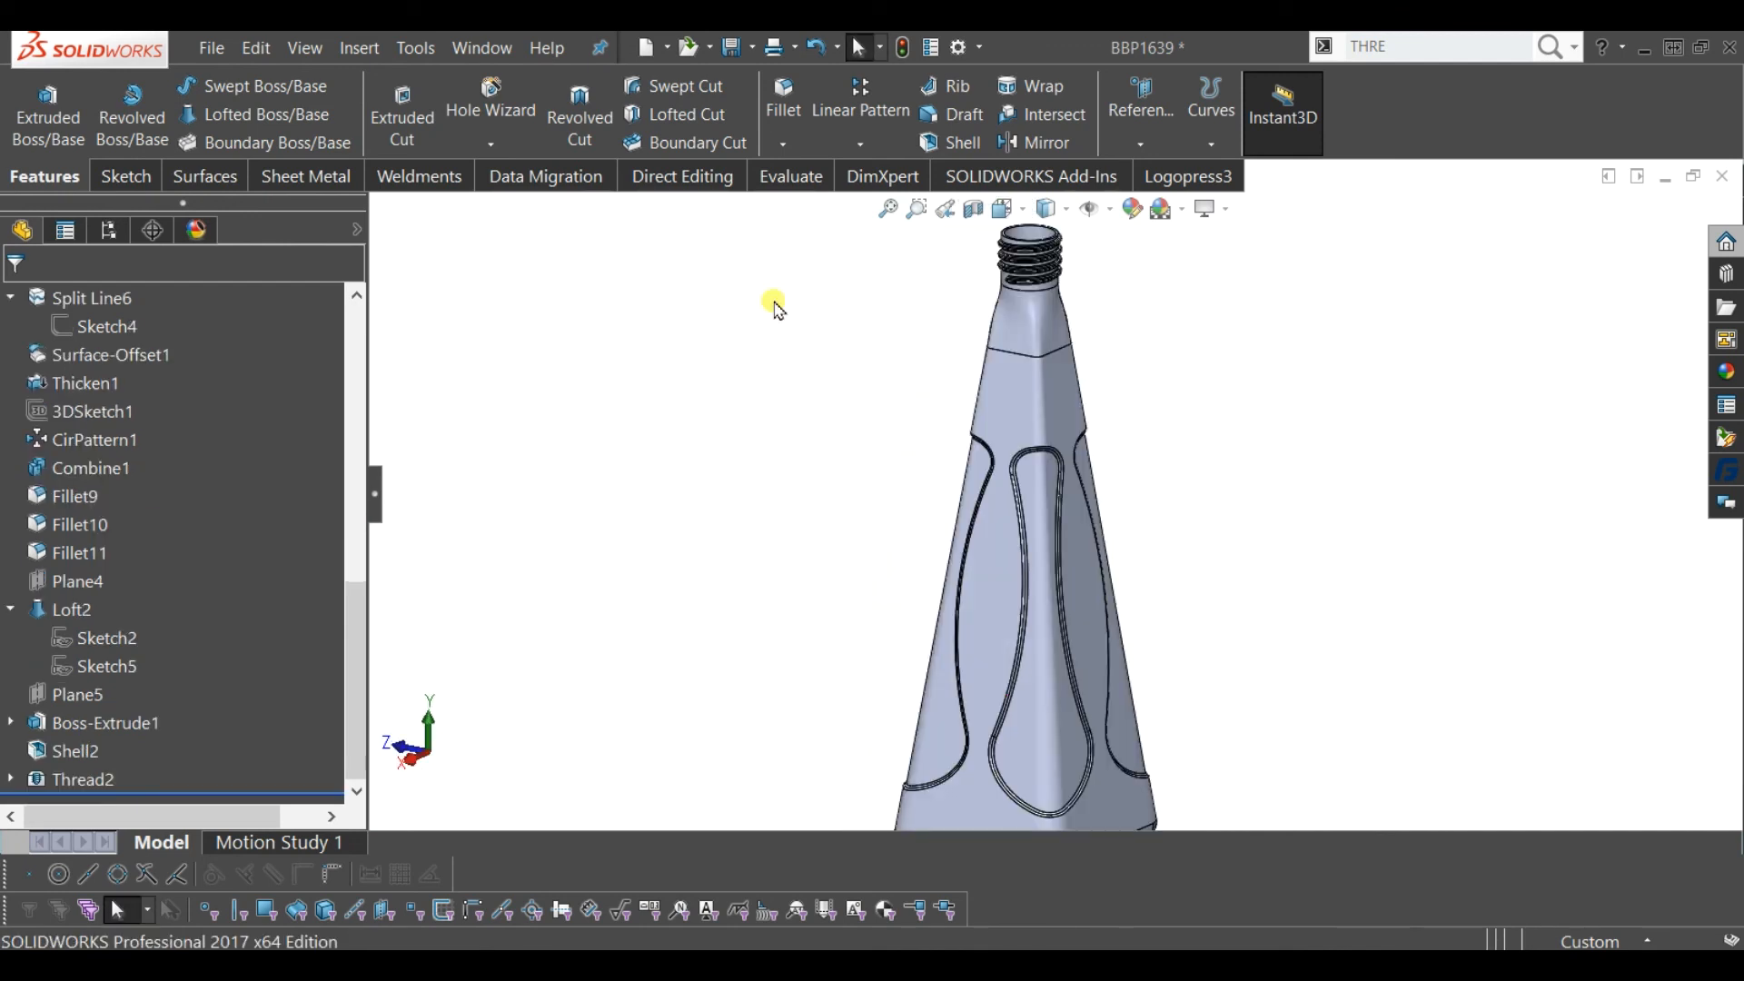
scroll(1254, 623, up, 2)
middle_drag(1253, 623, 1185, 676)
- Change the model's display style to Shaded without edges
click(1052, 209)
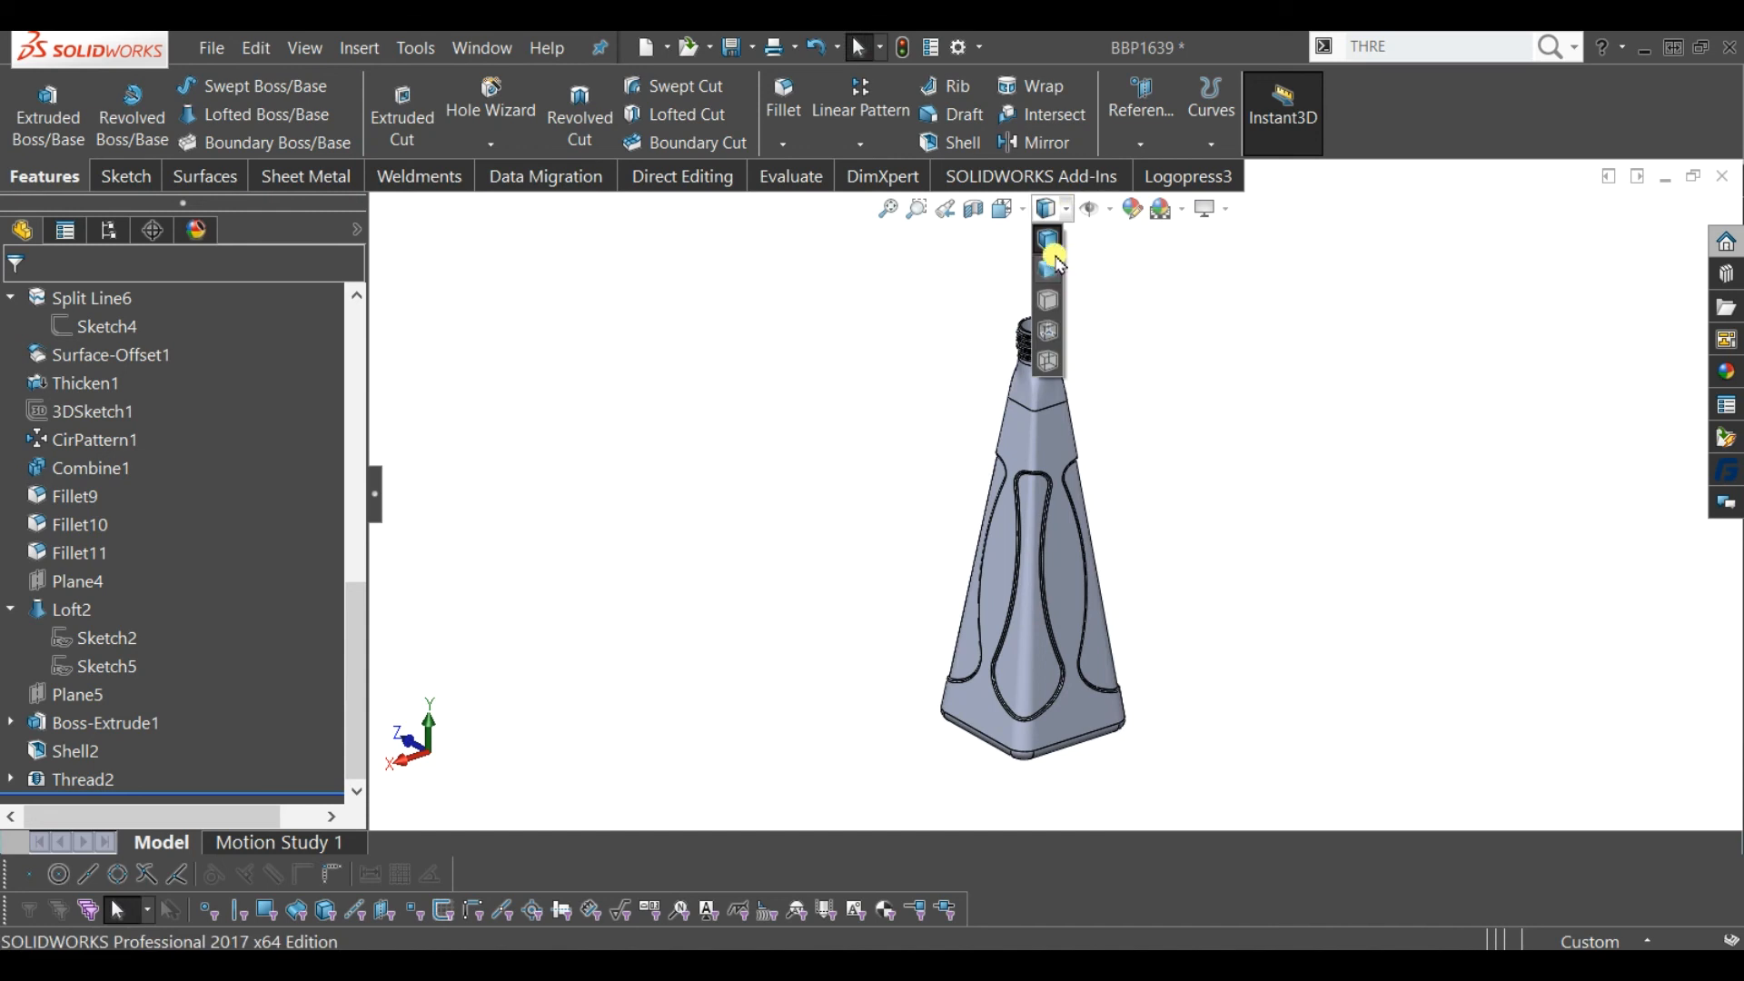
click(1051, 273)
scroll(1176, 508, down, 3)
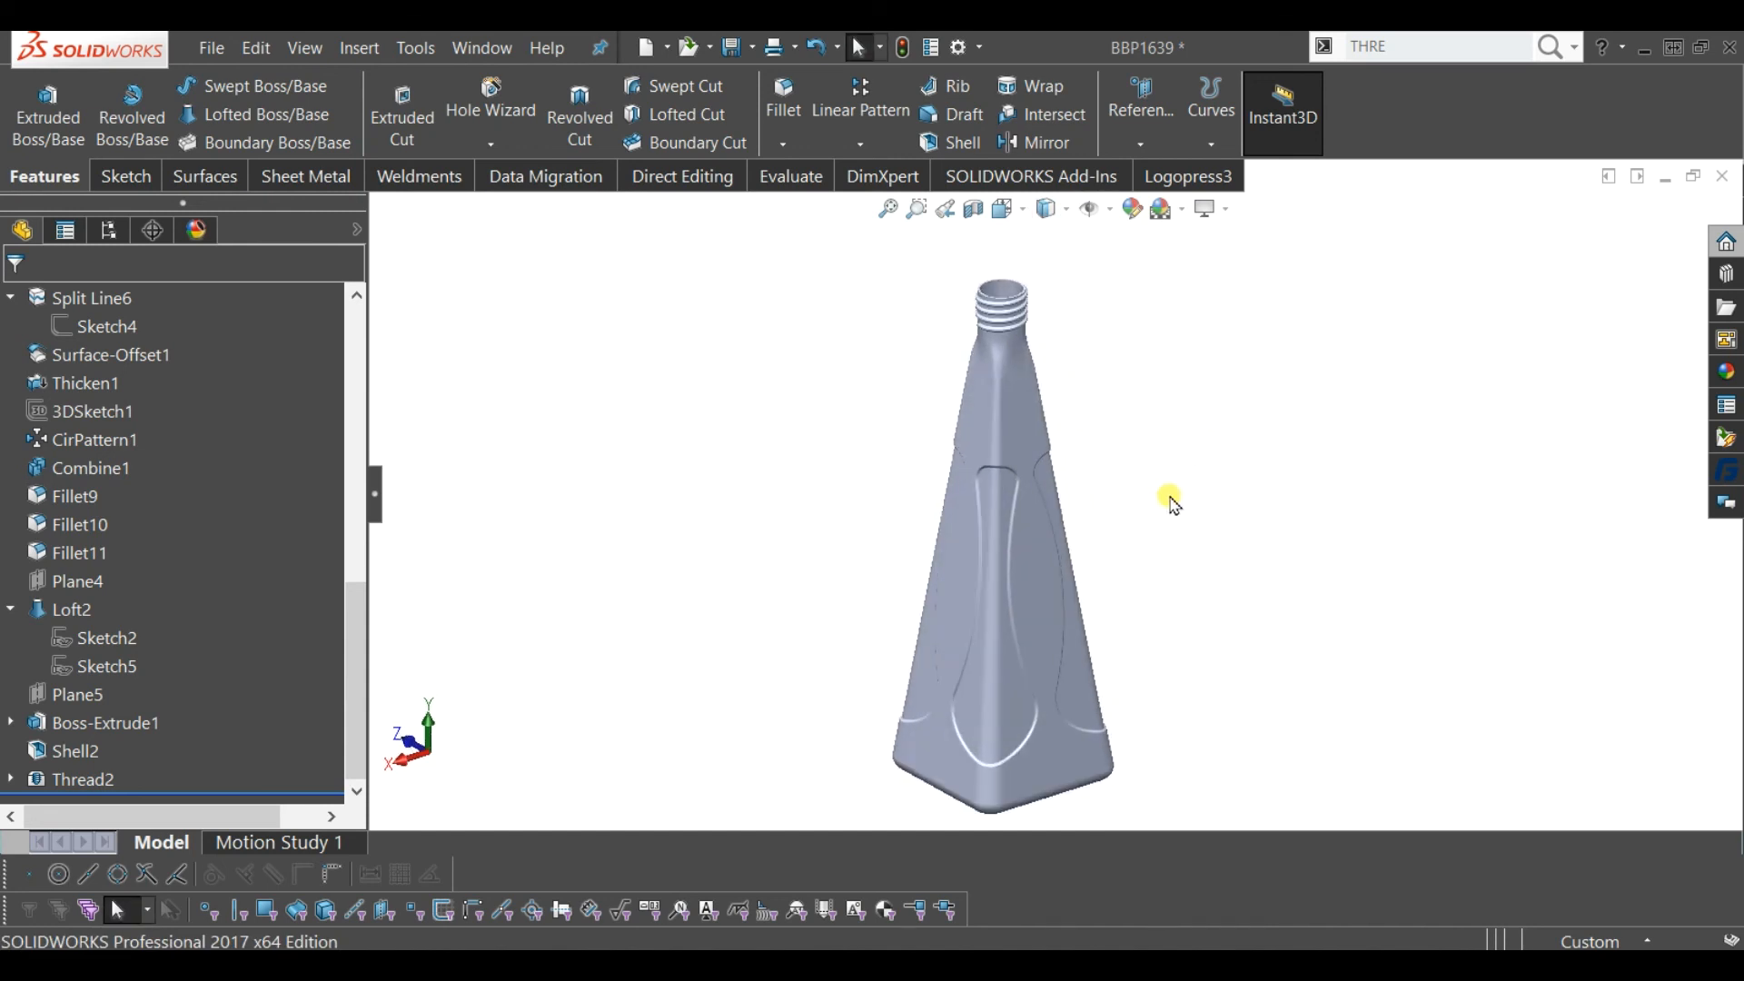
- Apply the textured plastic appearance PW-MT11020 to the entire part and turn on RealView Graphics
scroll(1158, 531, up, 2)
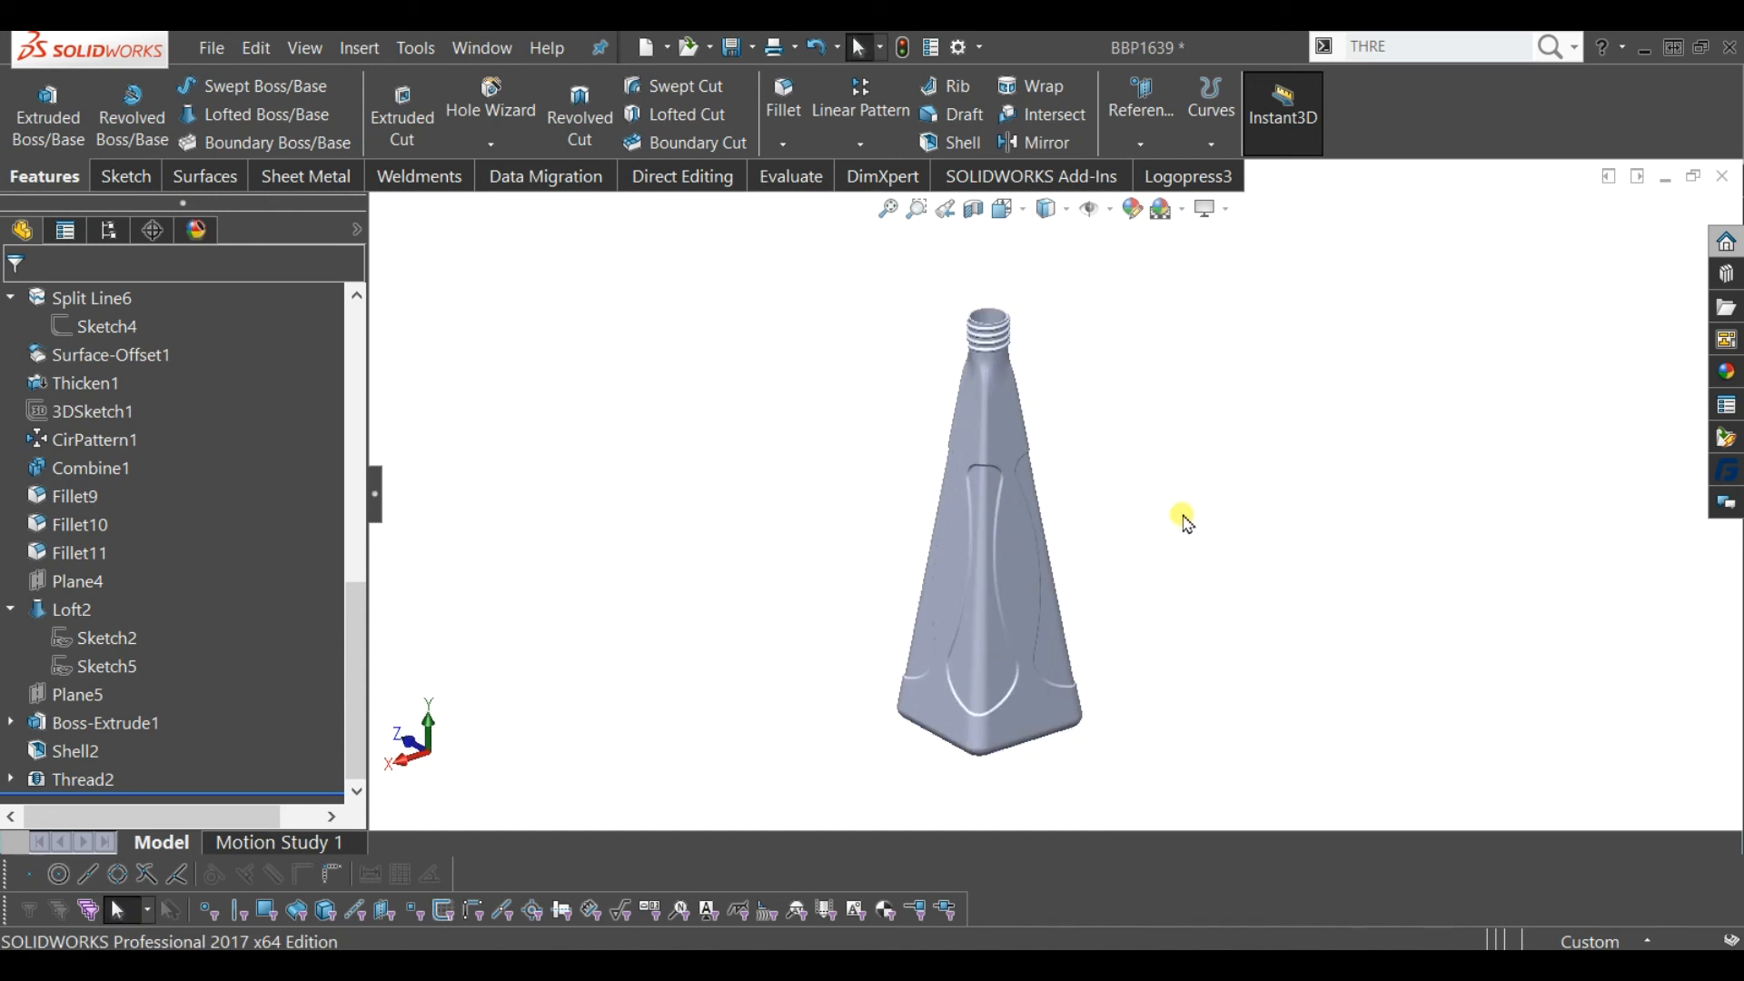
scroll(803, 531, down, 2)
click(1728, 380)
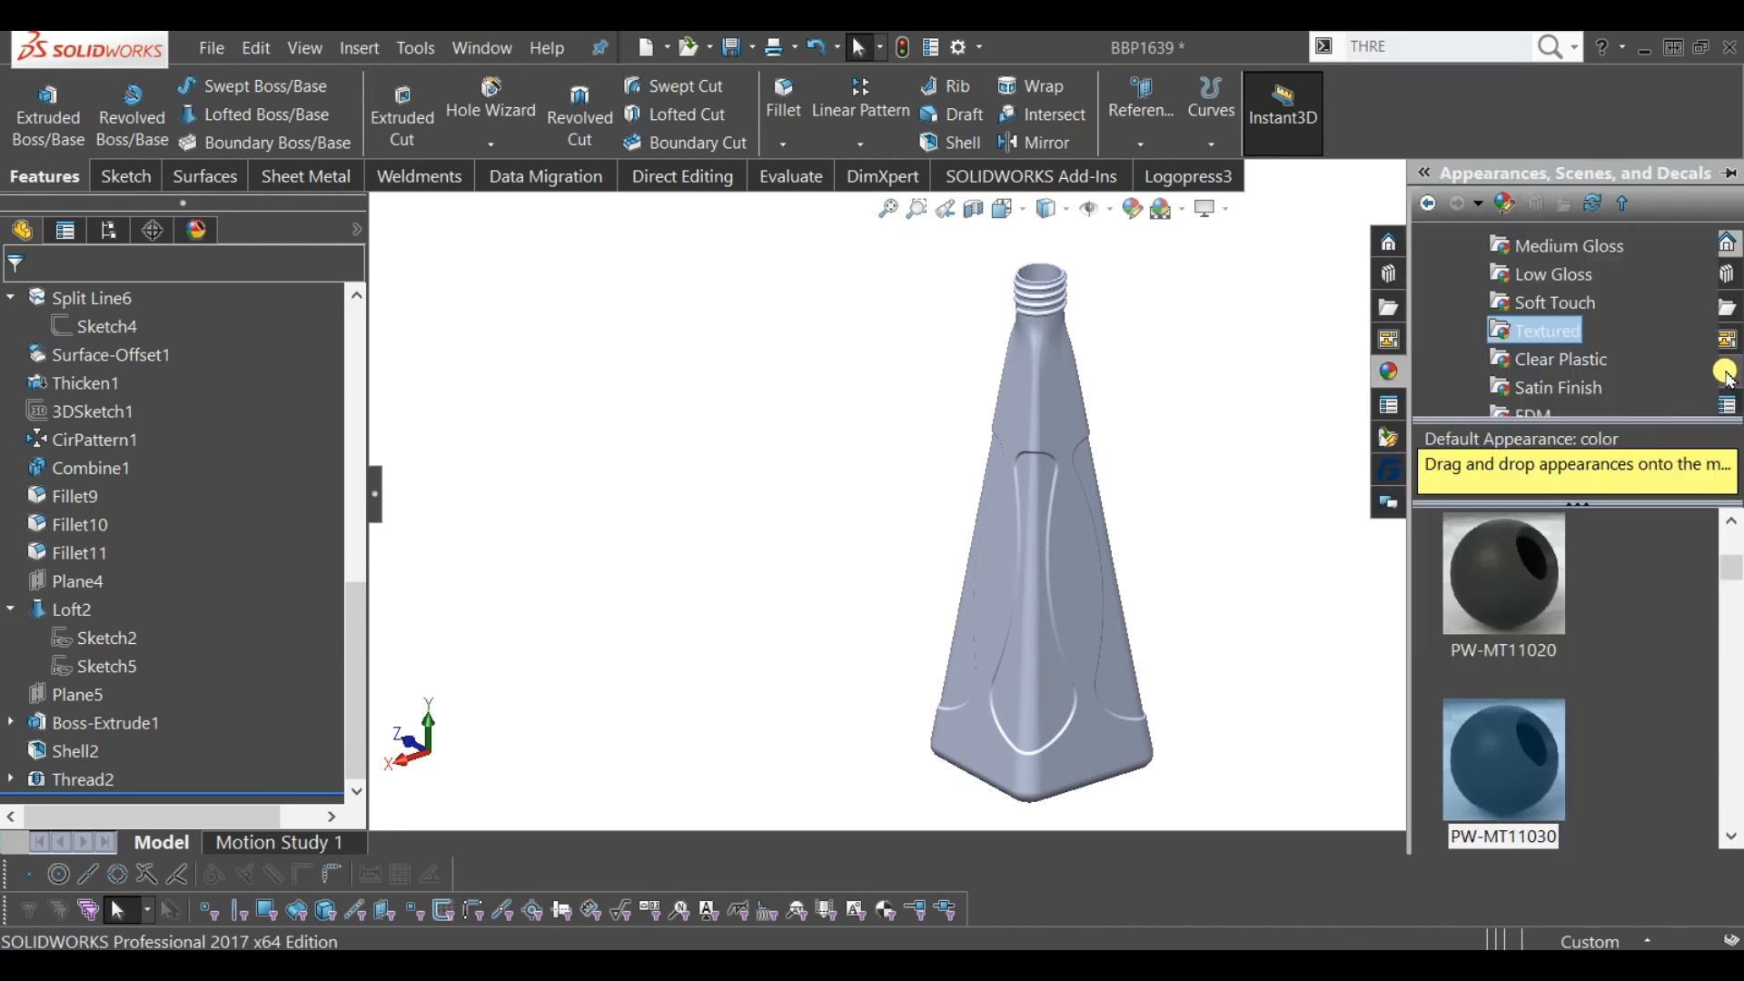
drag(1535, 333, 1085, 534)
drag(1523, 585, 1074, 569)
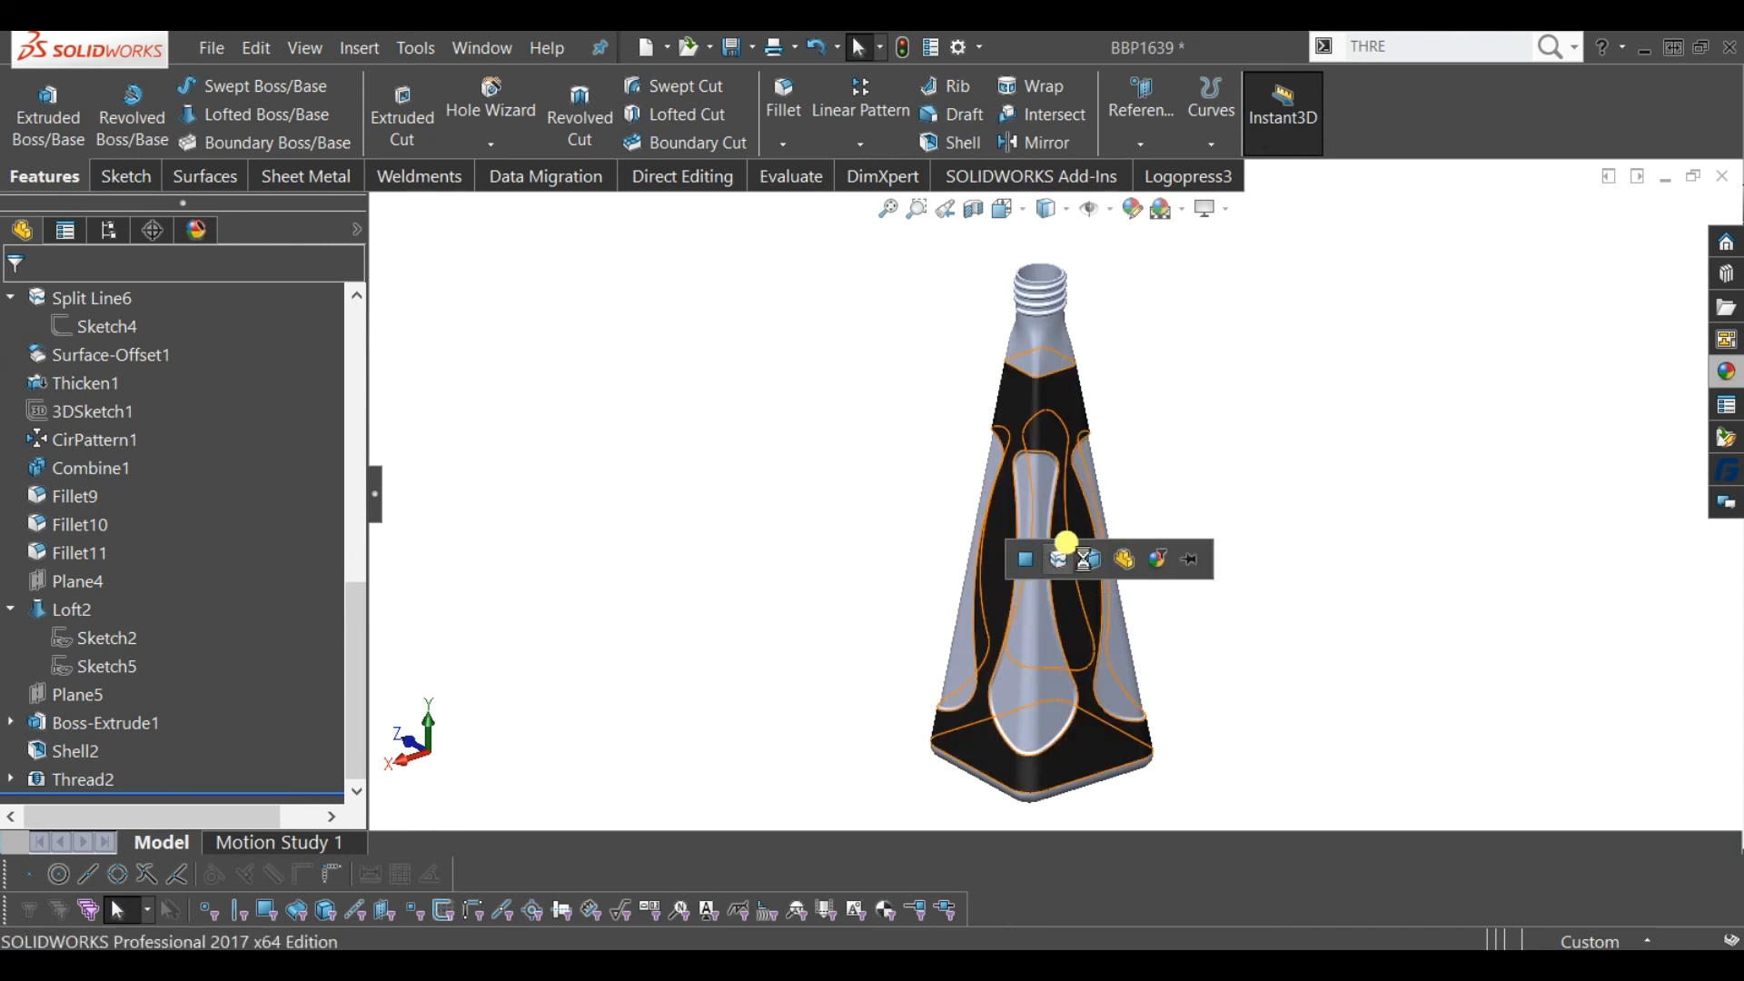
click(1125, 558)
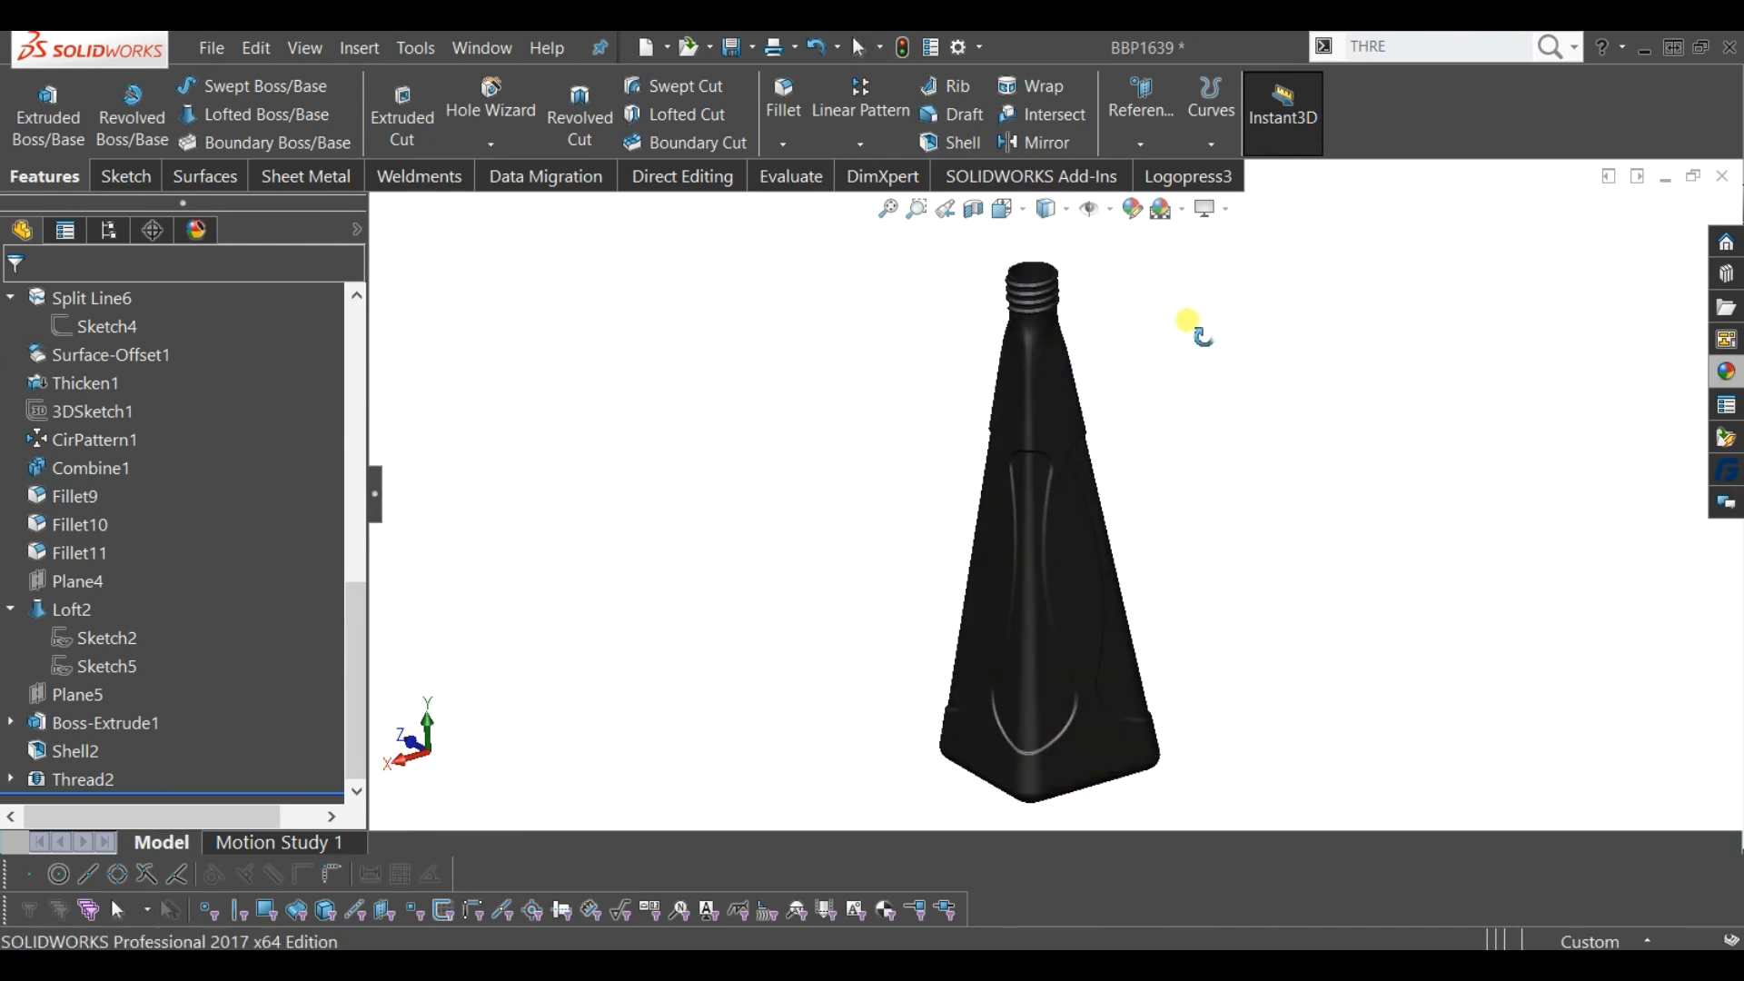
click(1216, 209)
click(1249, 243)
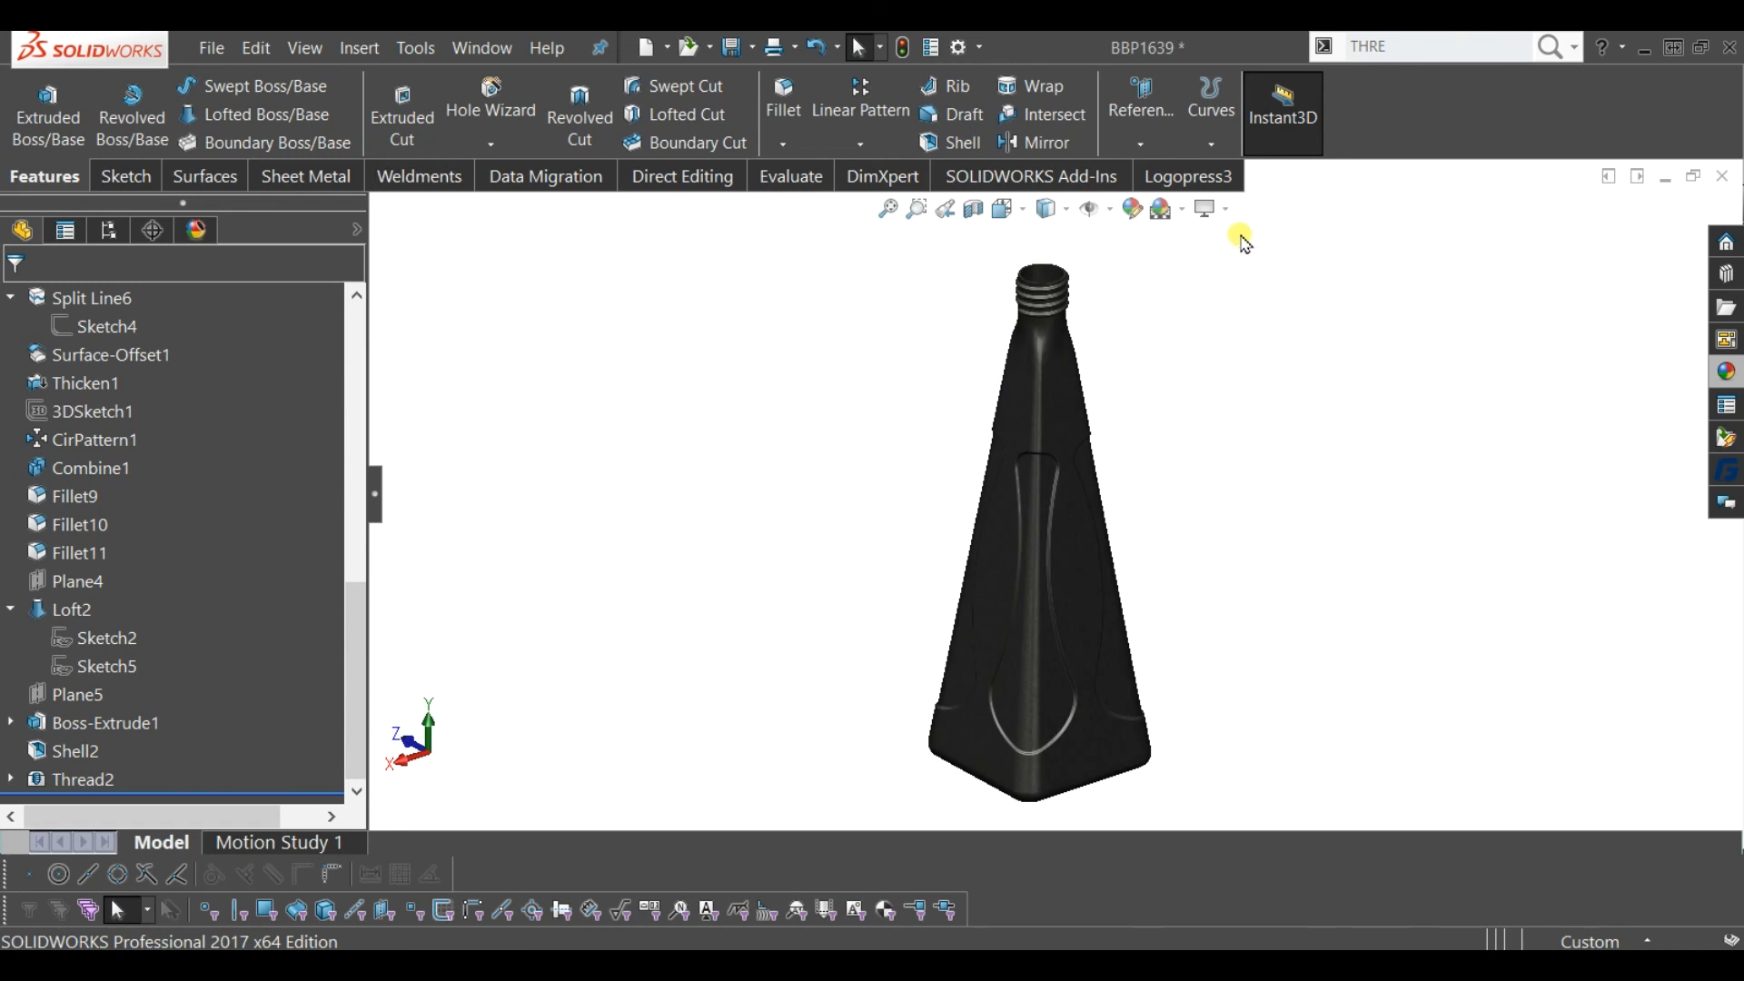
- Apply a dark studio scene with a reflective floor from the Studio Scenes library
click(1729, 372)
scroll(1672, 351, up, 1)
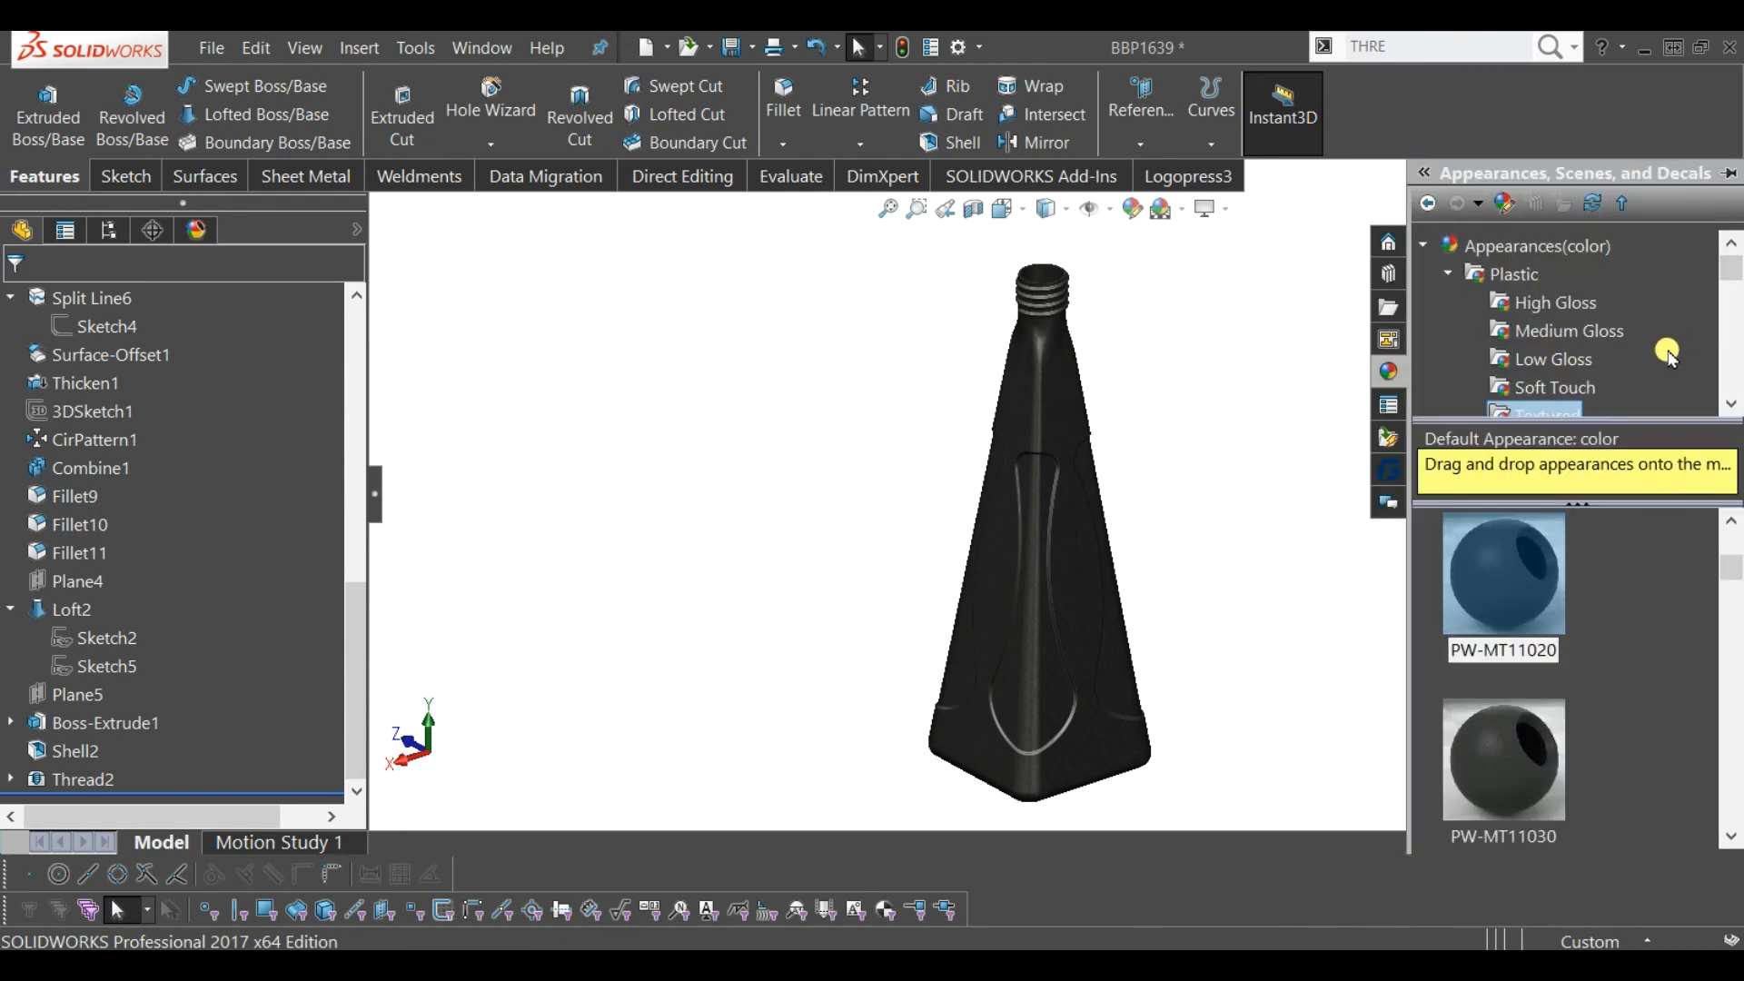
click(1423, 245)
click(1510, 307)
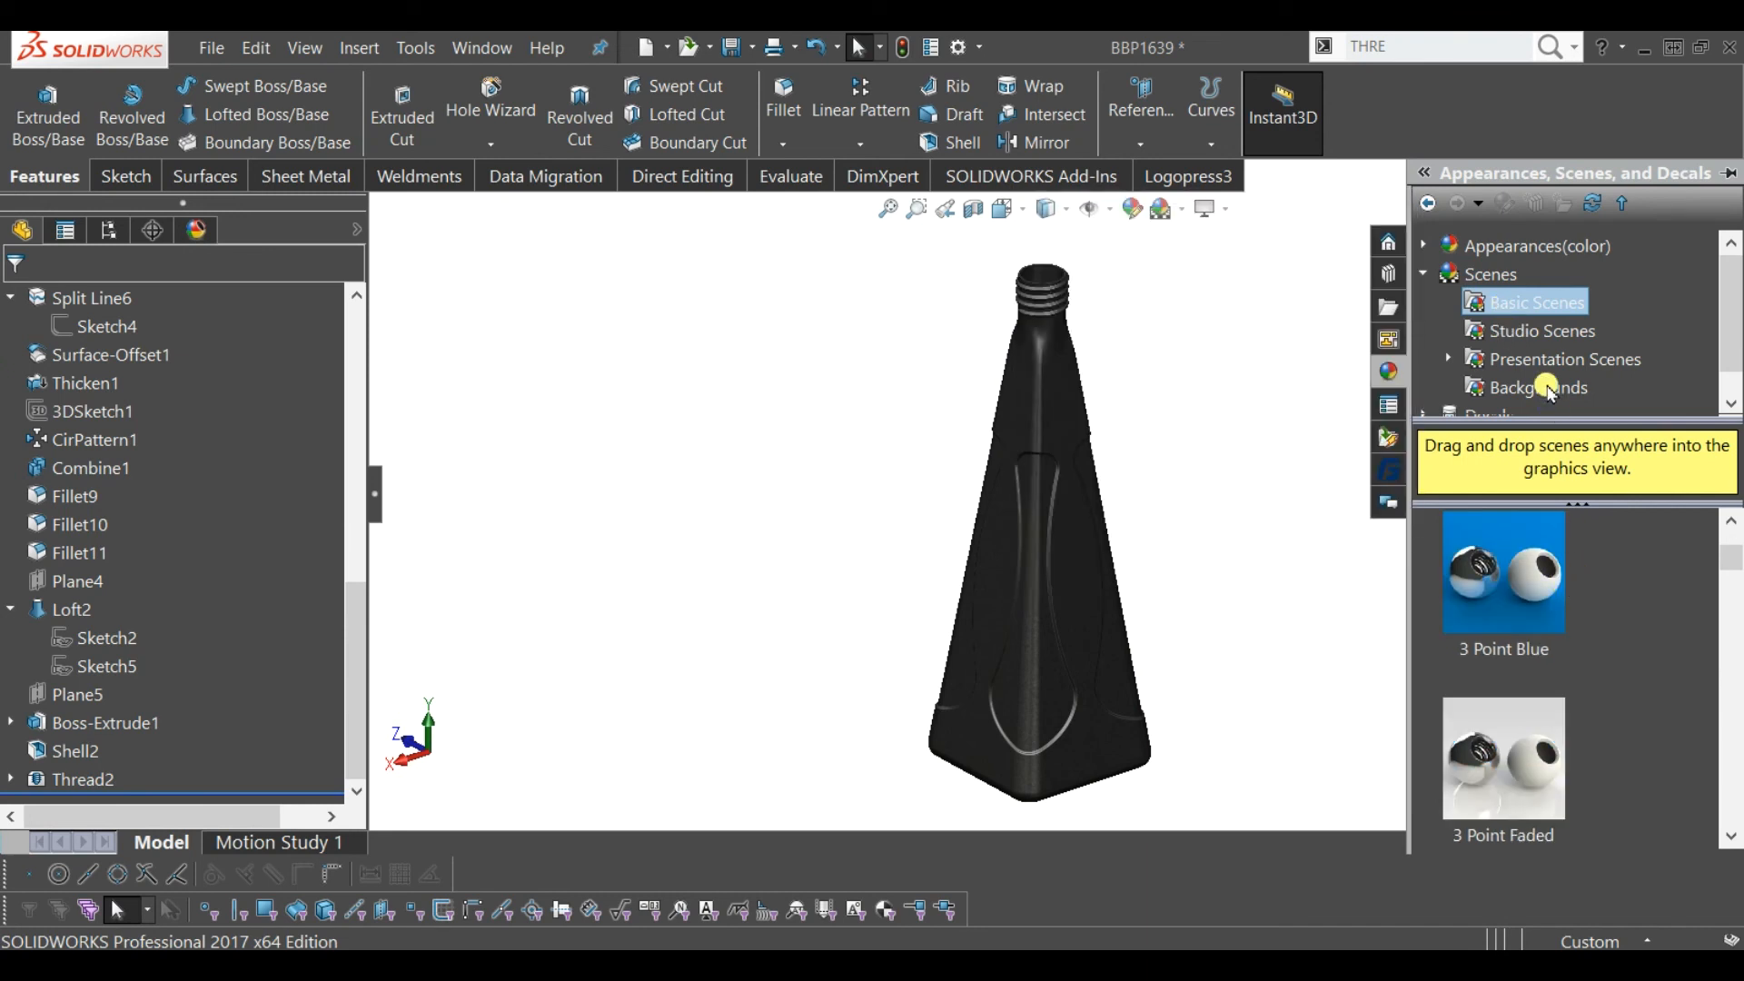
click(1526, 333)
drag(1504, 572, 1327, 614)
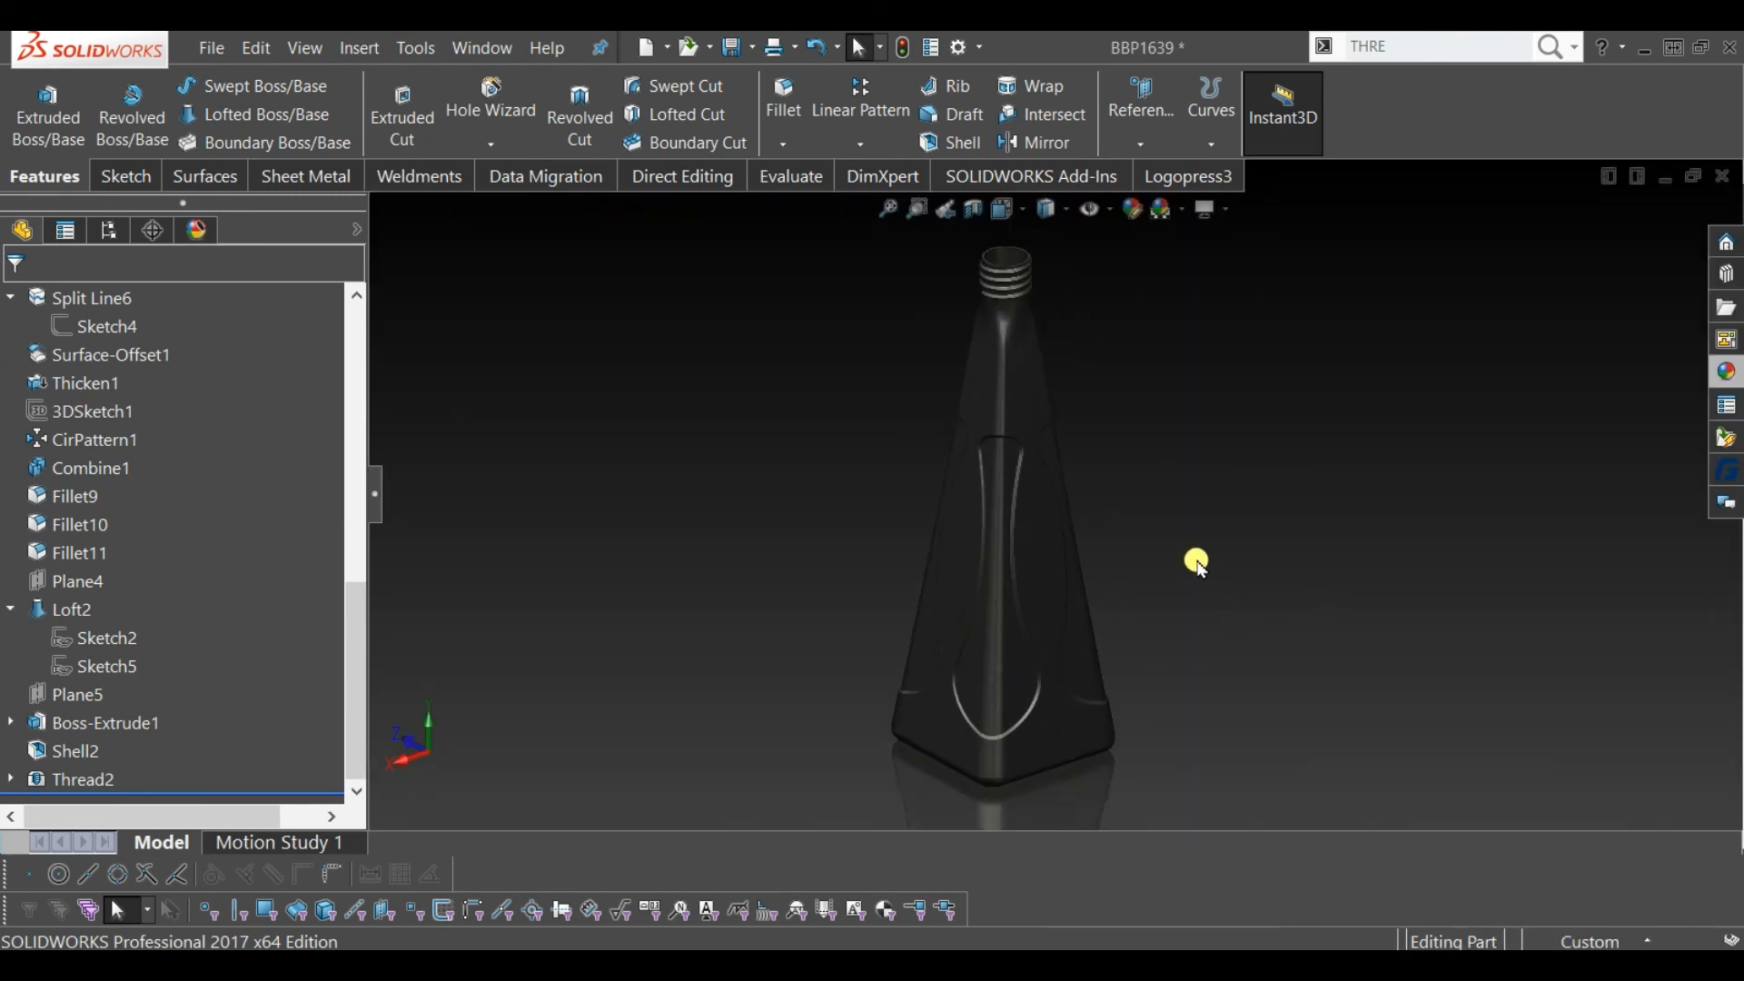
- Edit the whole part's appearance and change its color to the bright cyan swatch in the standard palette
click(1034, 604)
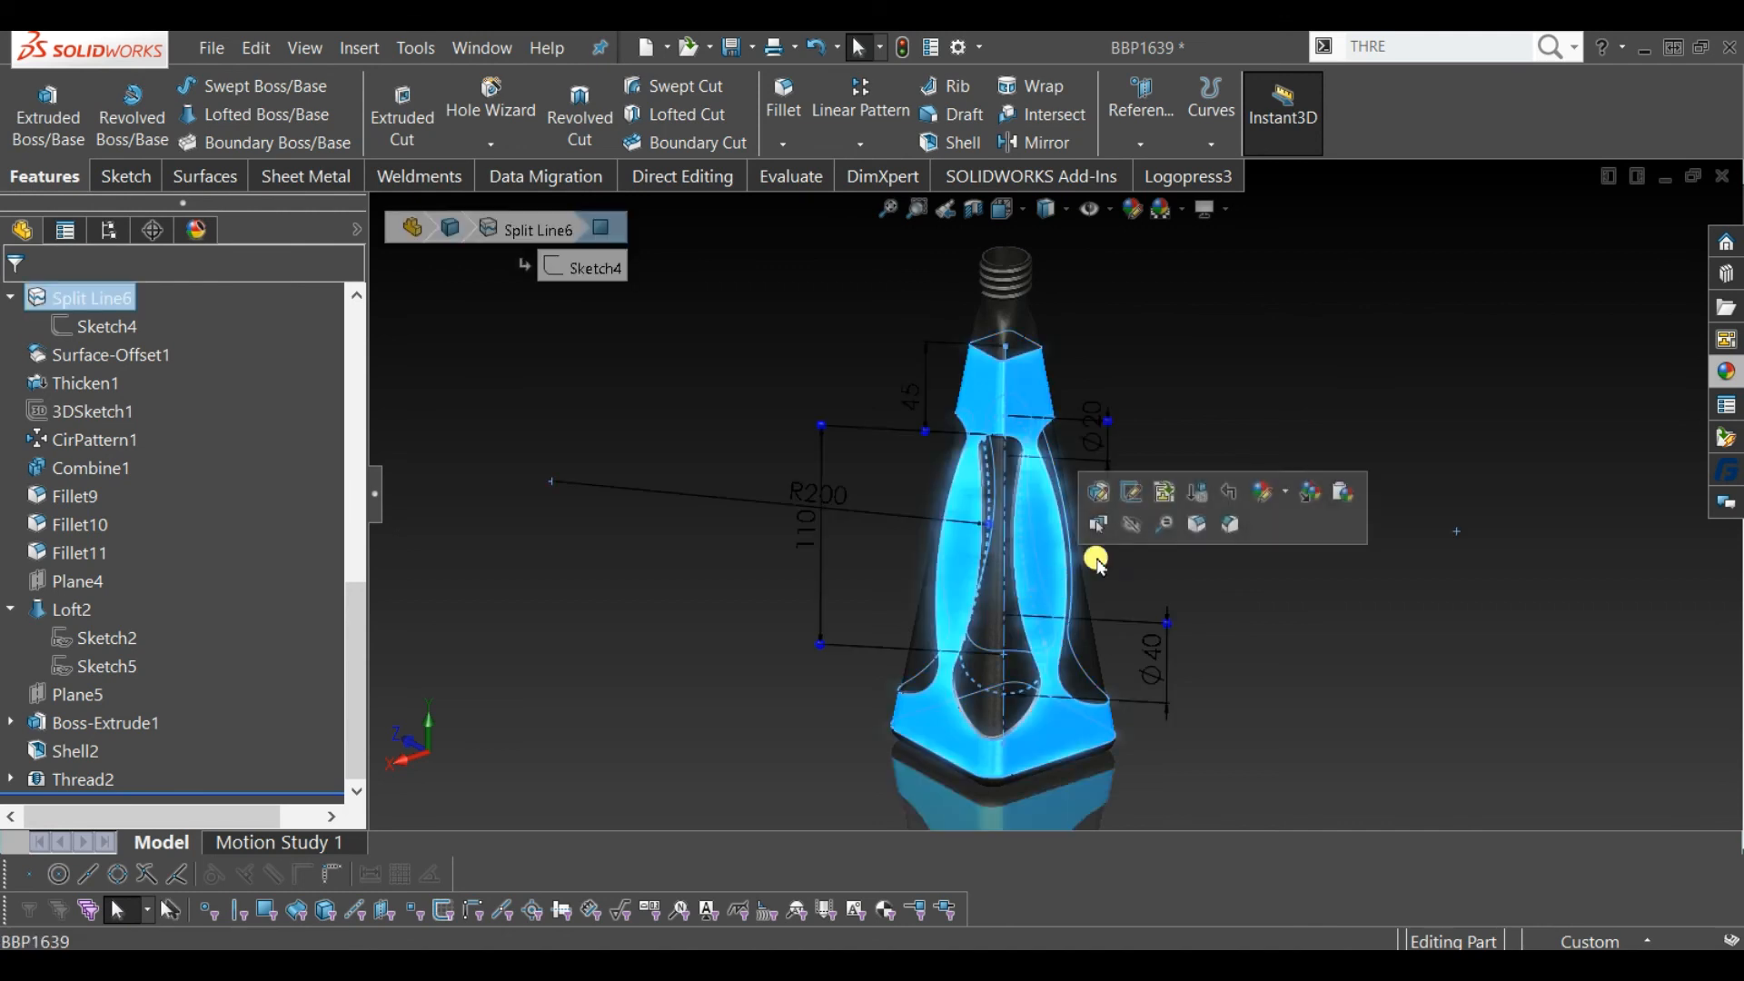
click(1283, 497)
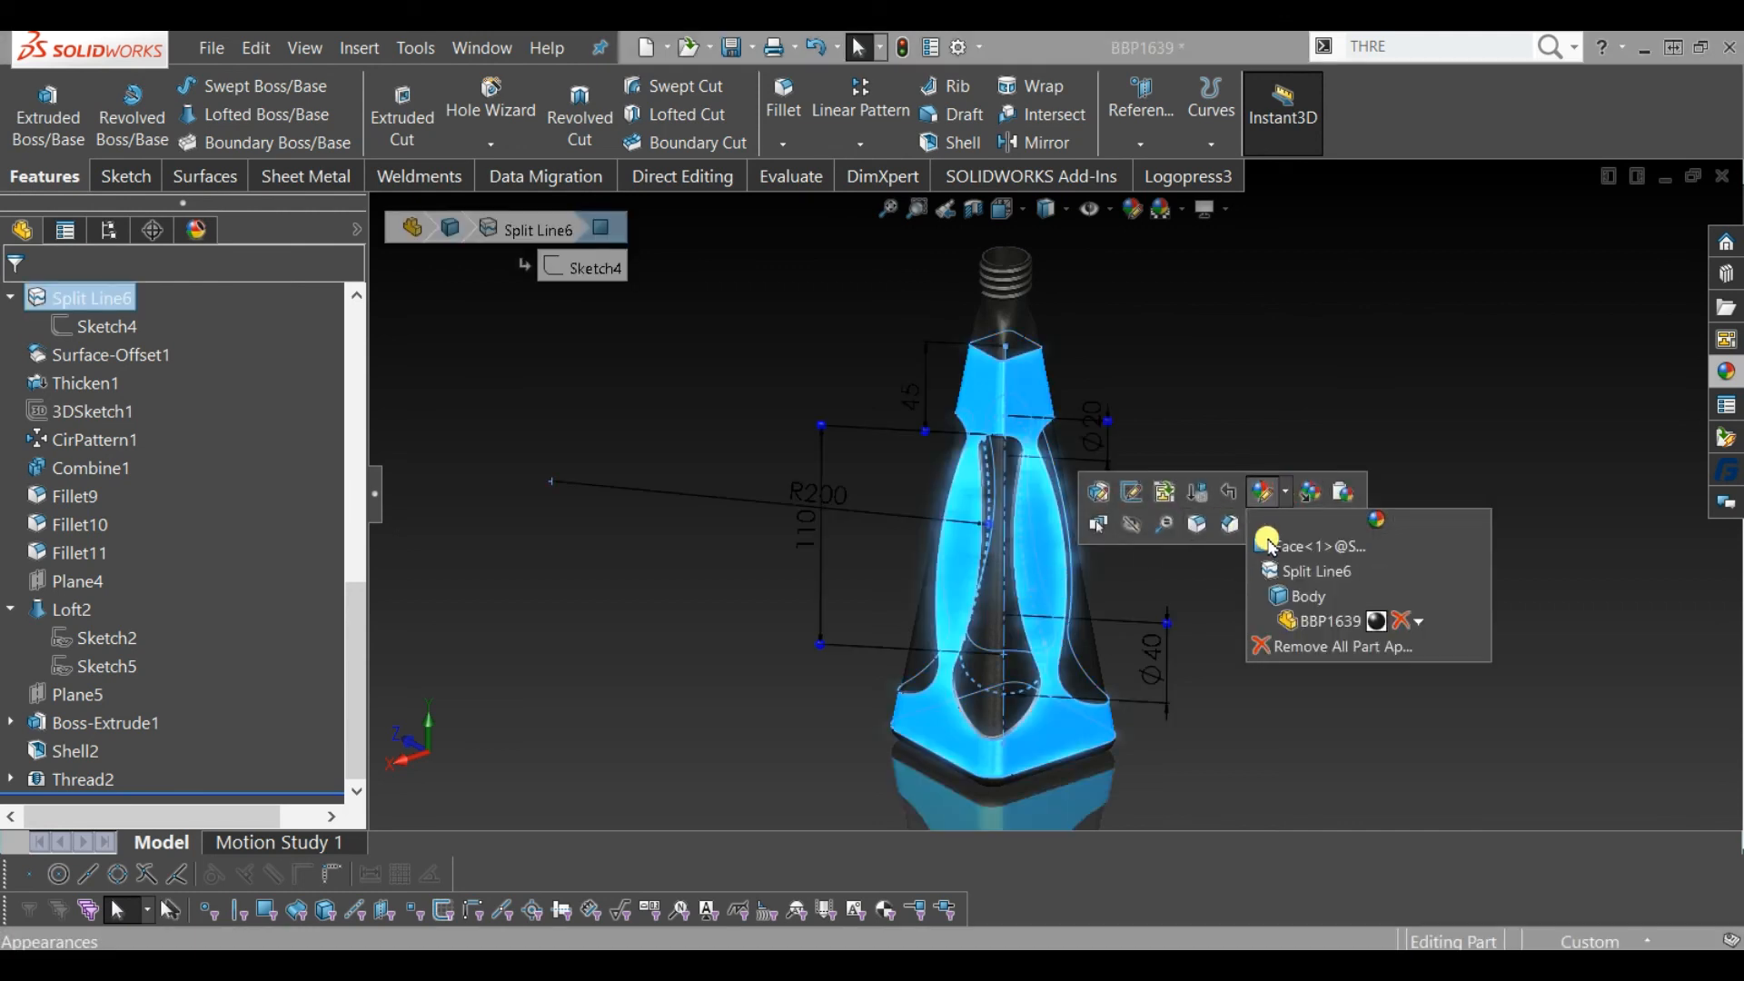
click(1306, 621)
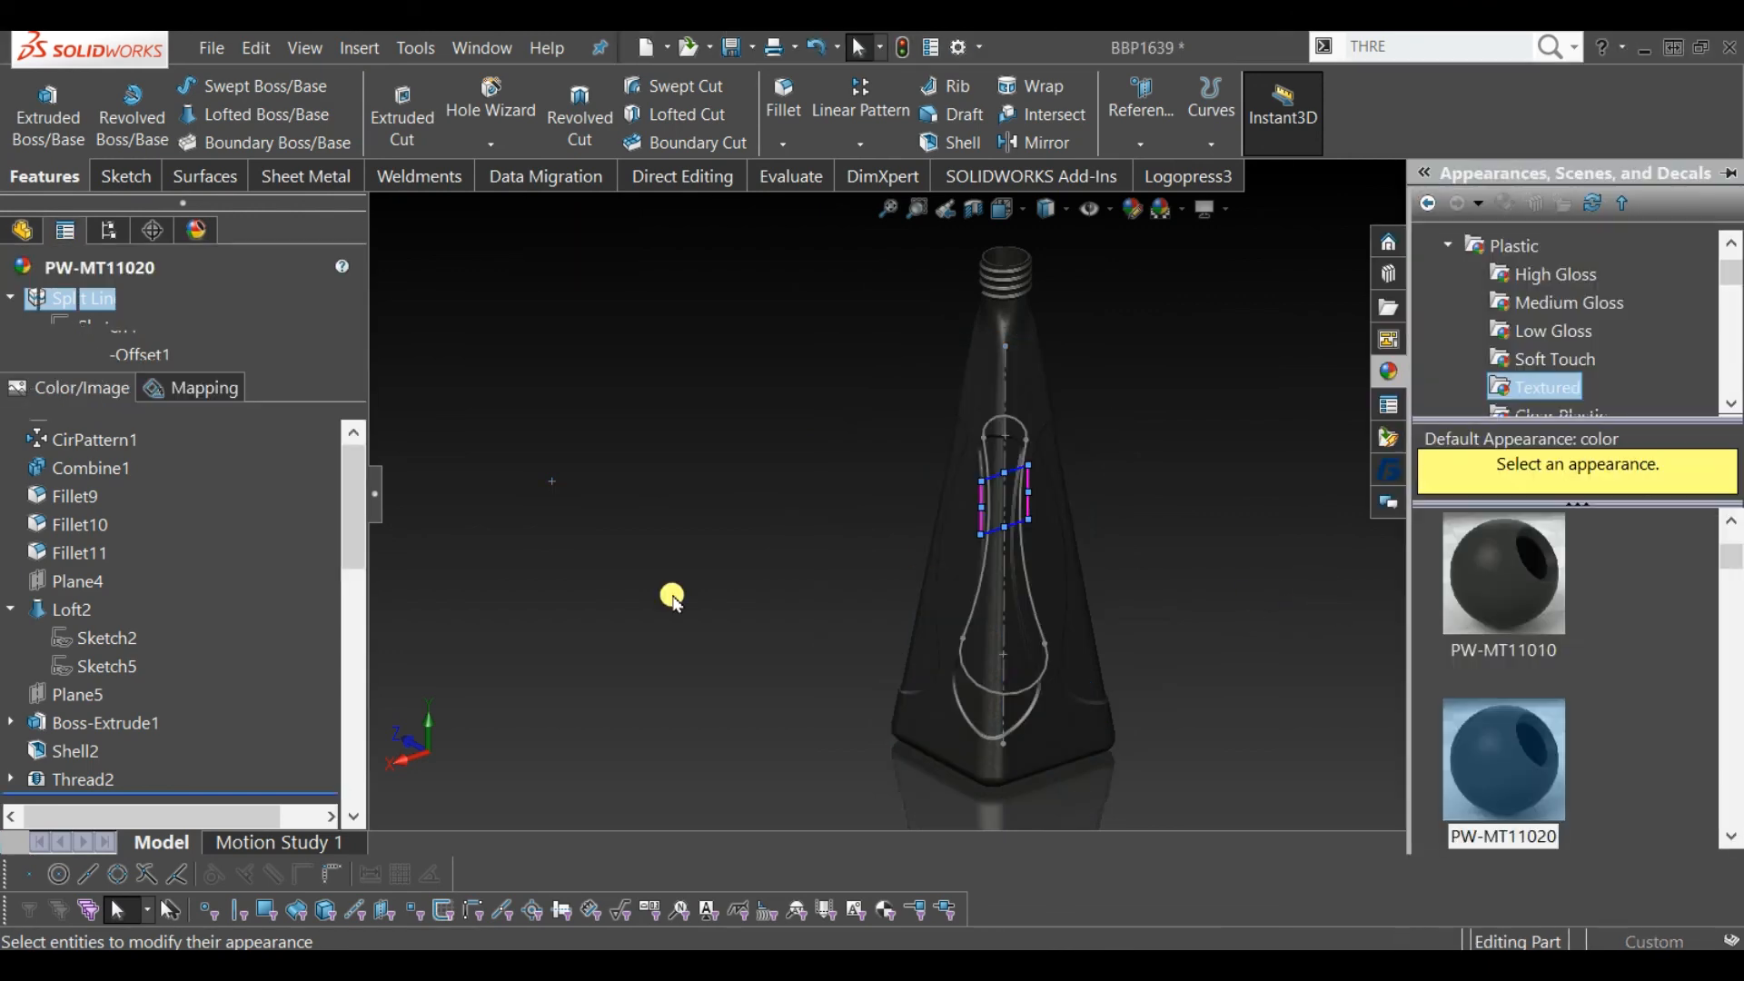
scroll(351, 557, down, 5)
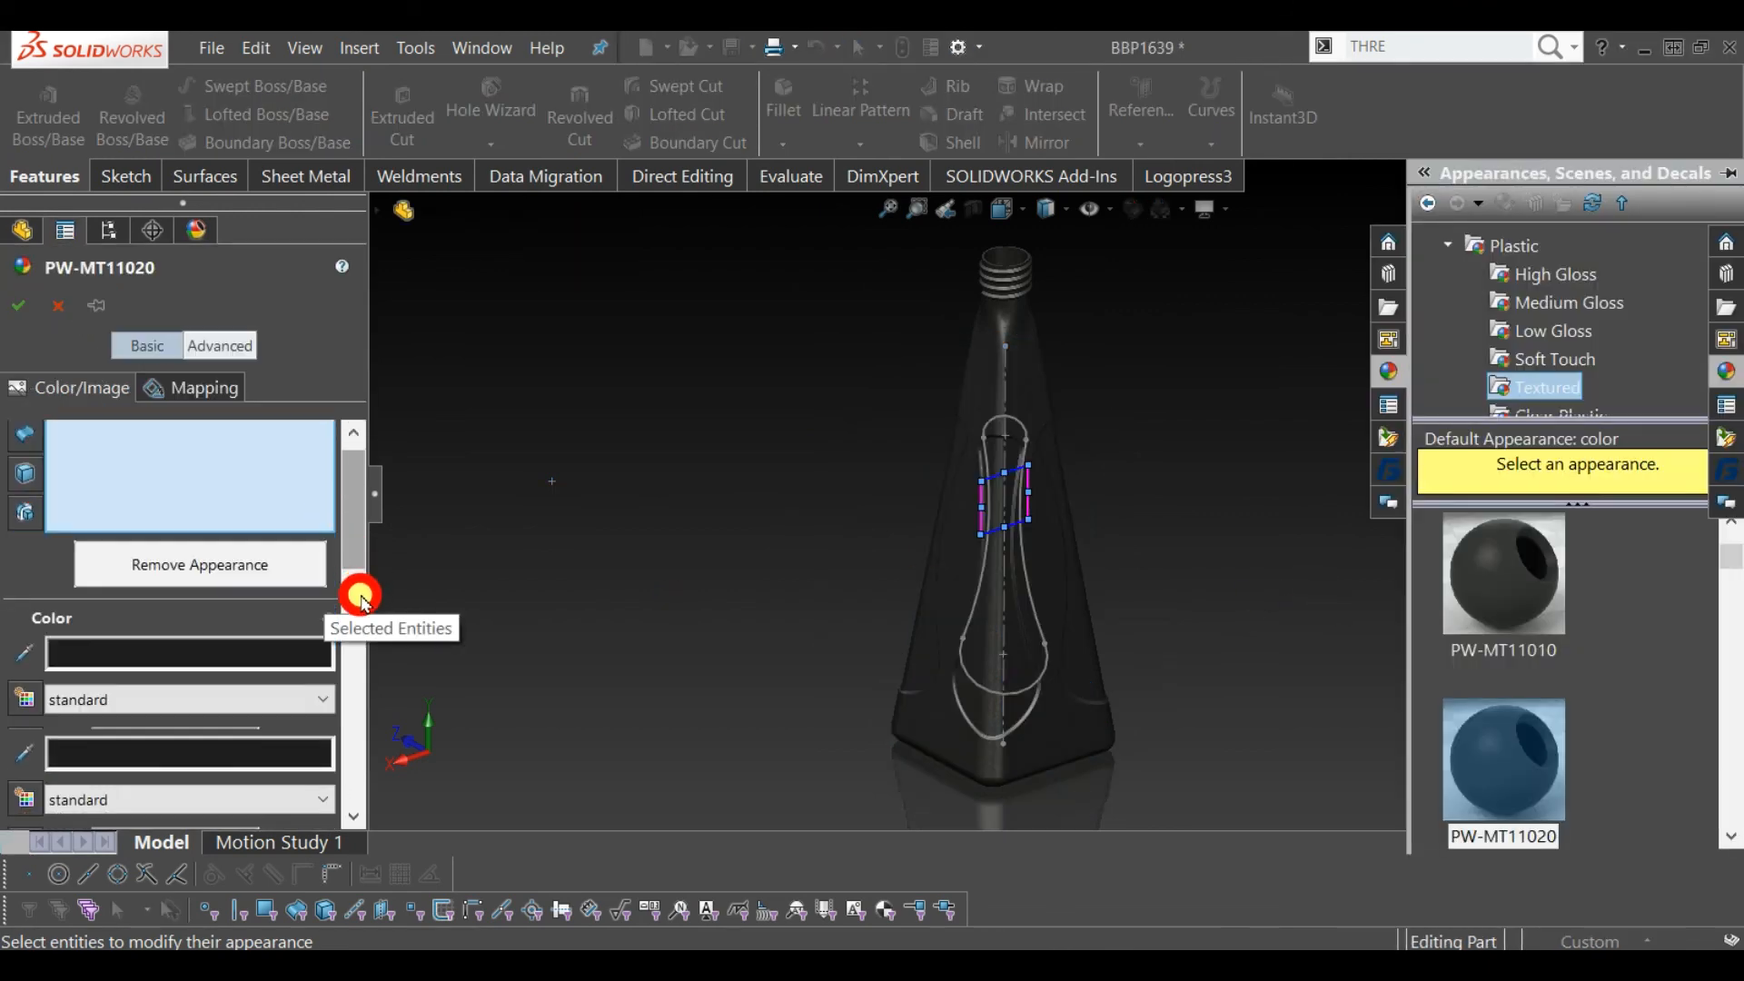
scroll(289, 650, down, 1)
click(189, 690)
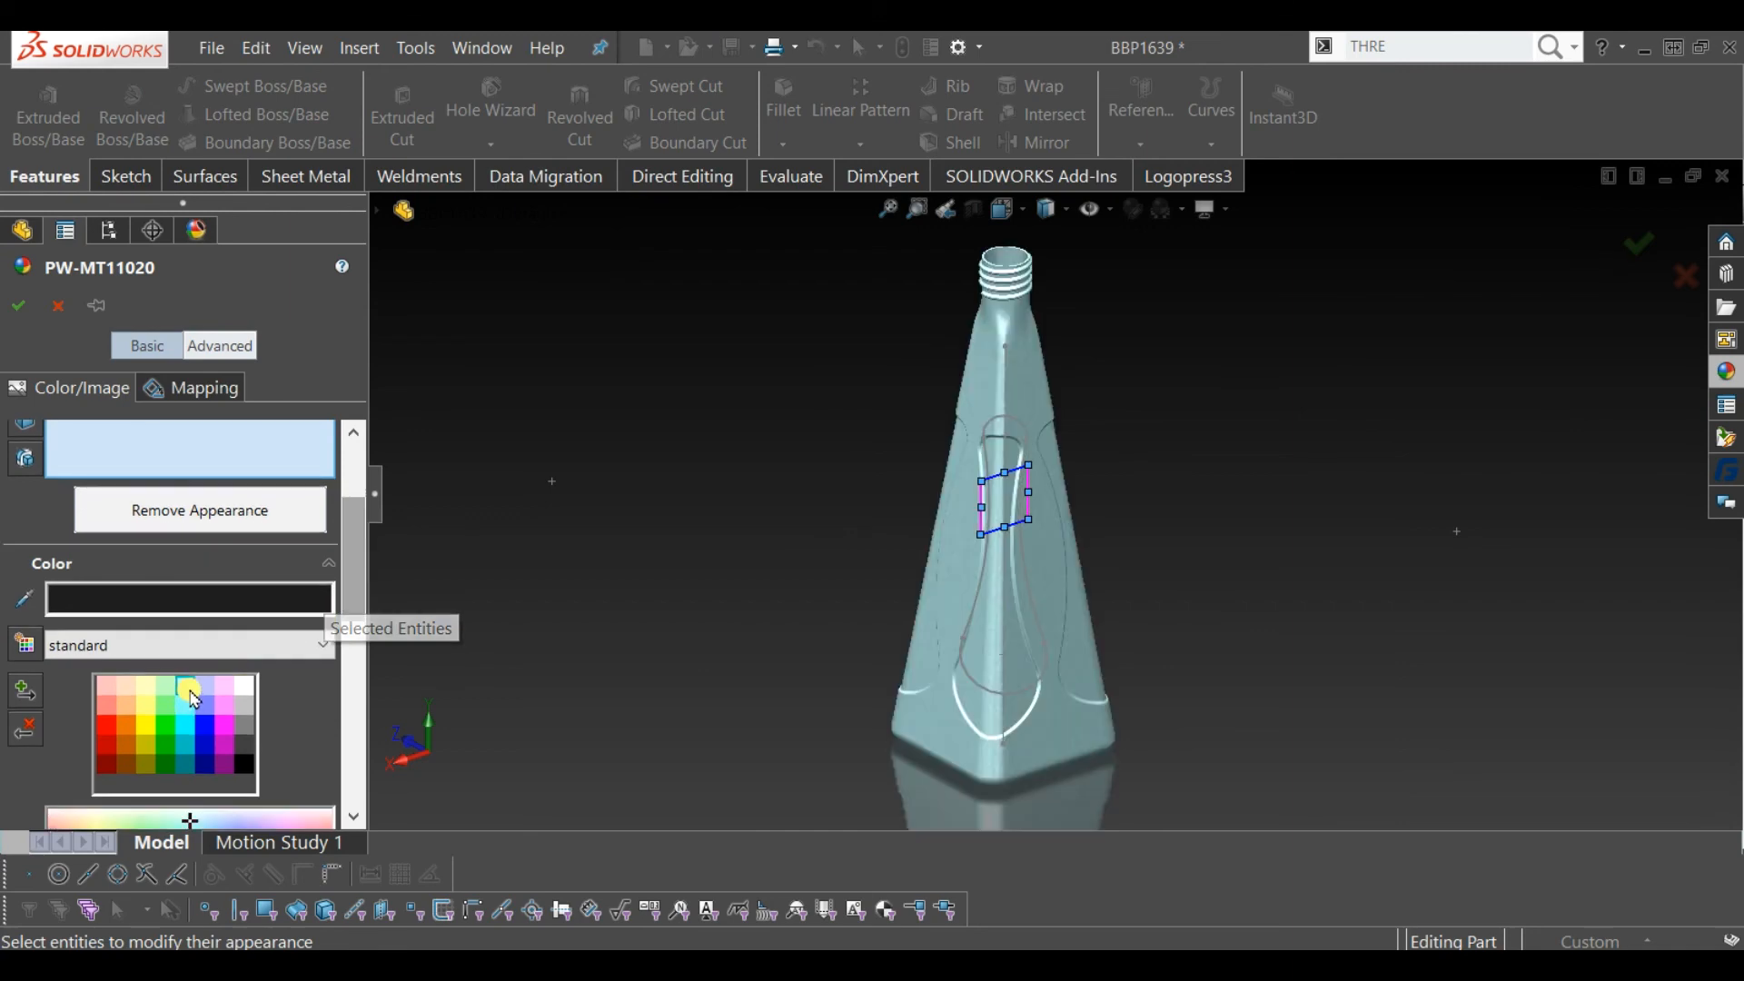
click(188, 711)
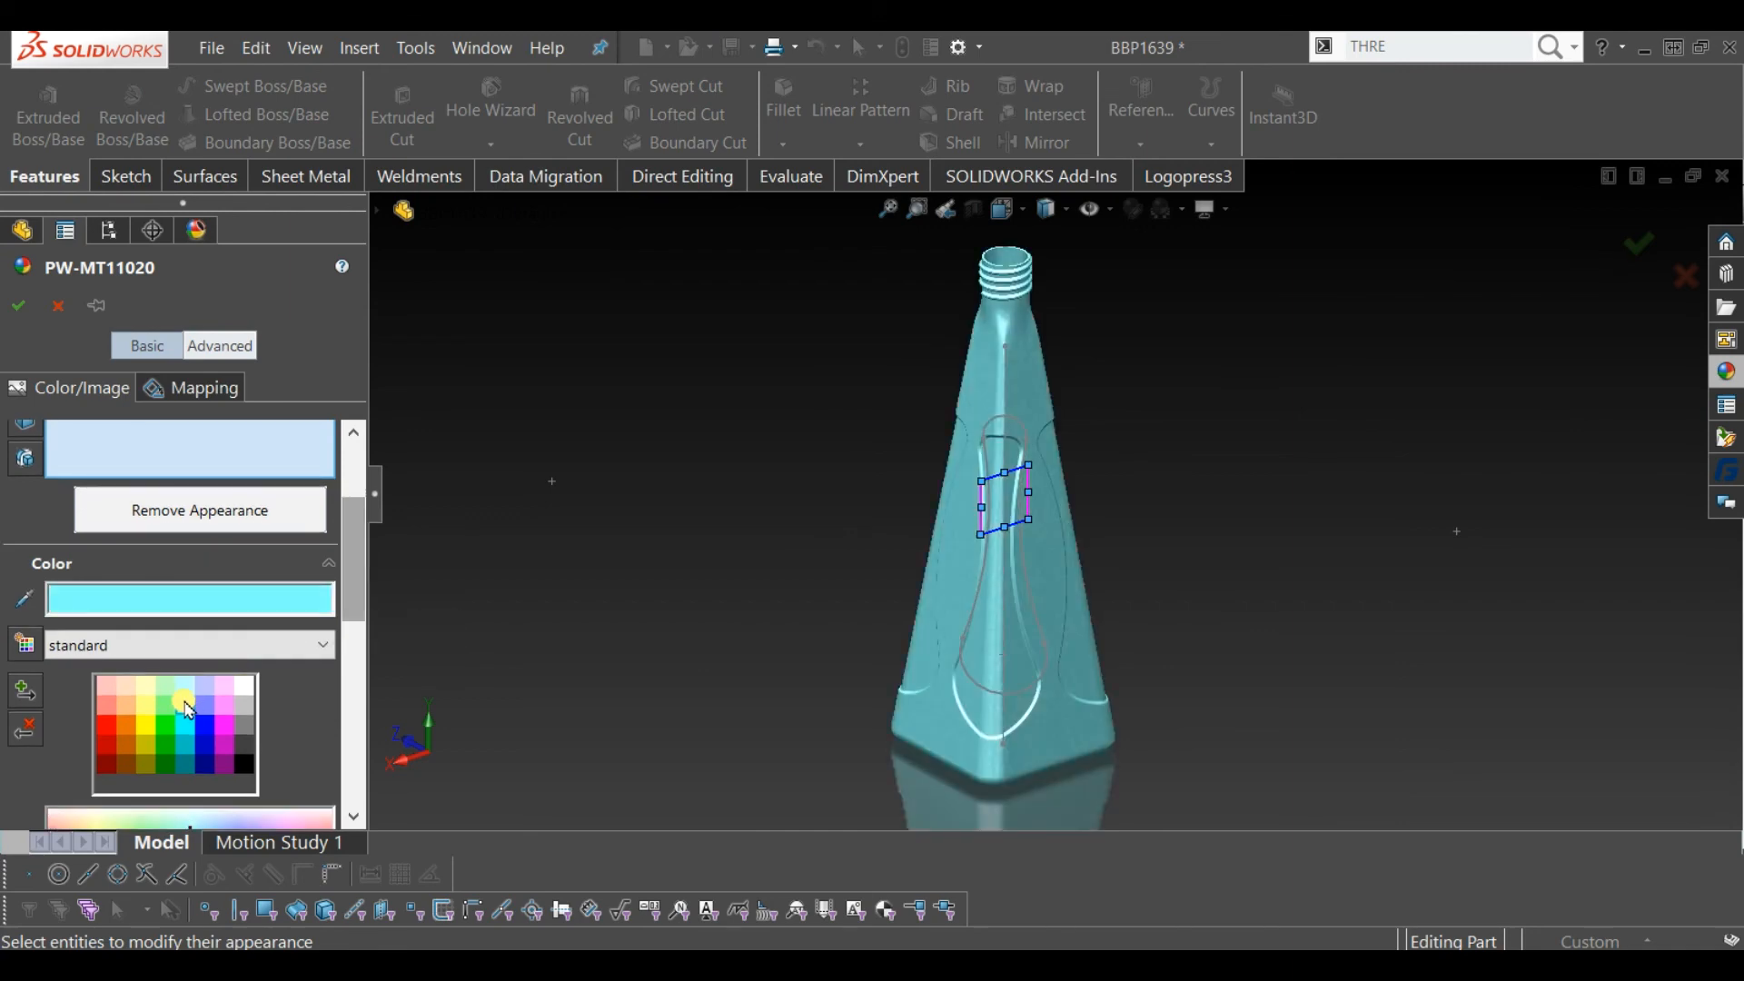
click(18, 307)
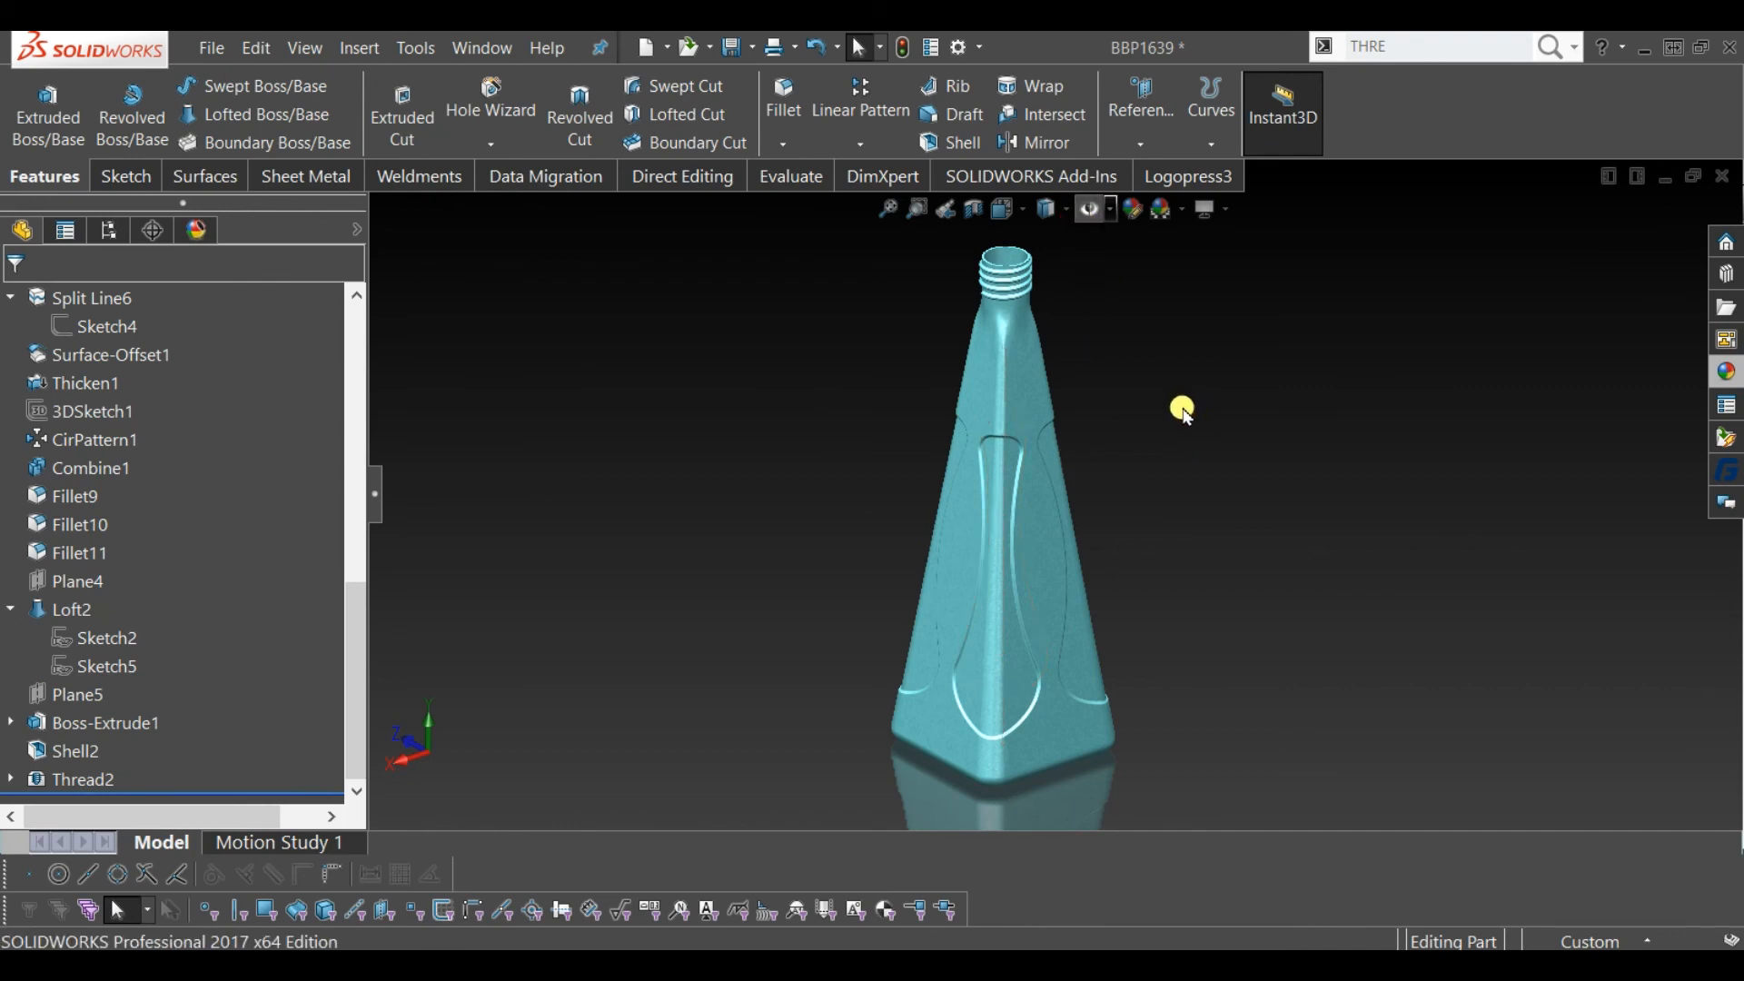
- Collapse the feature tree pane and examine the finished bottle against the studio scene
scroll(1172, 413, up, 1)
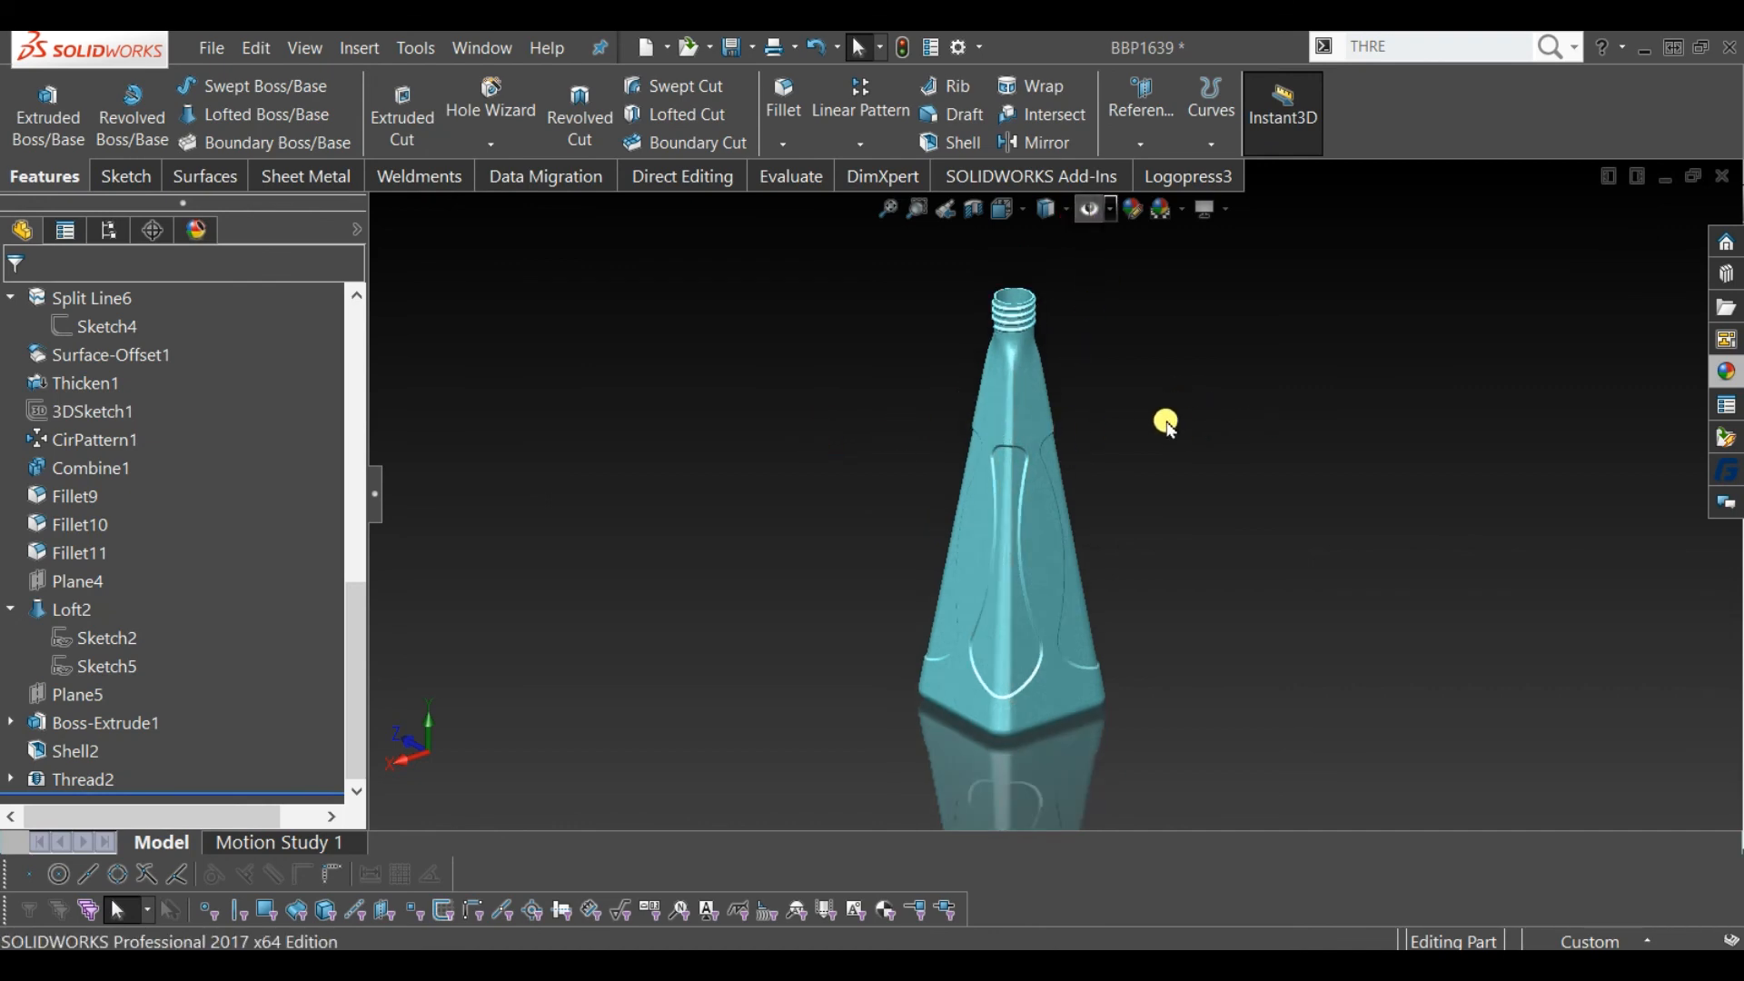
scroll(1151, 435, down, 1)
scroll(1151, 434, up, 1)
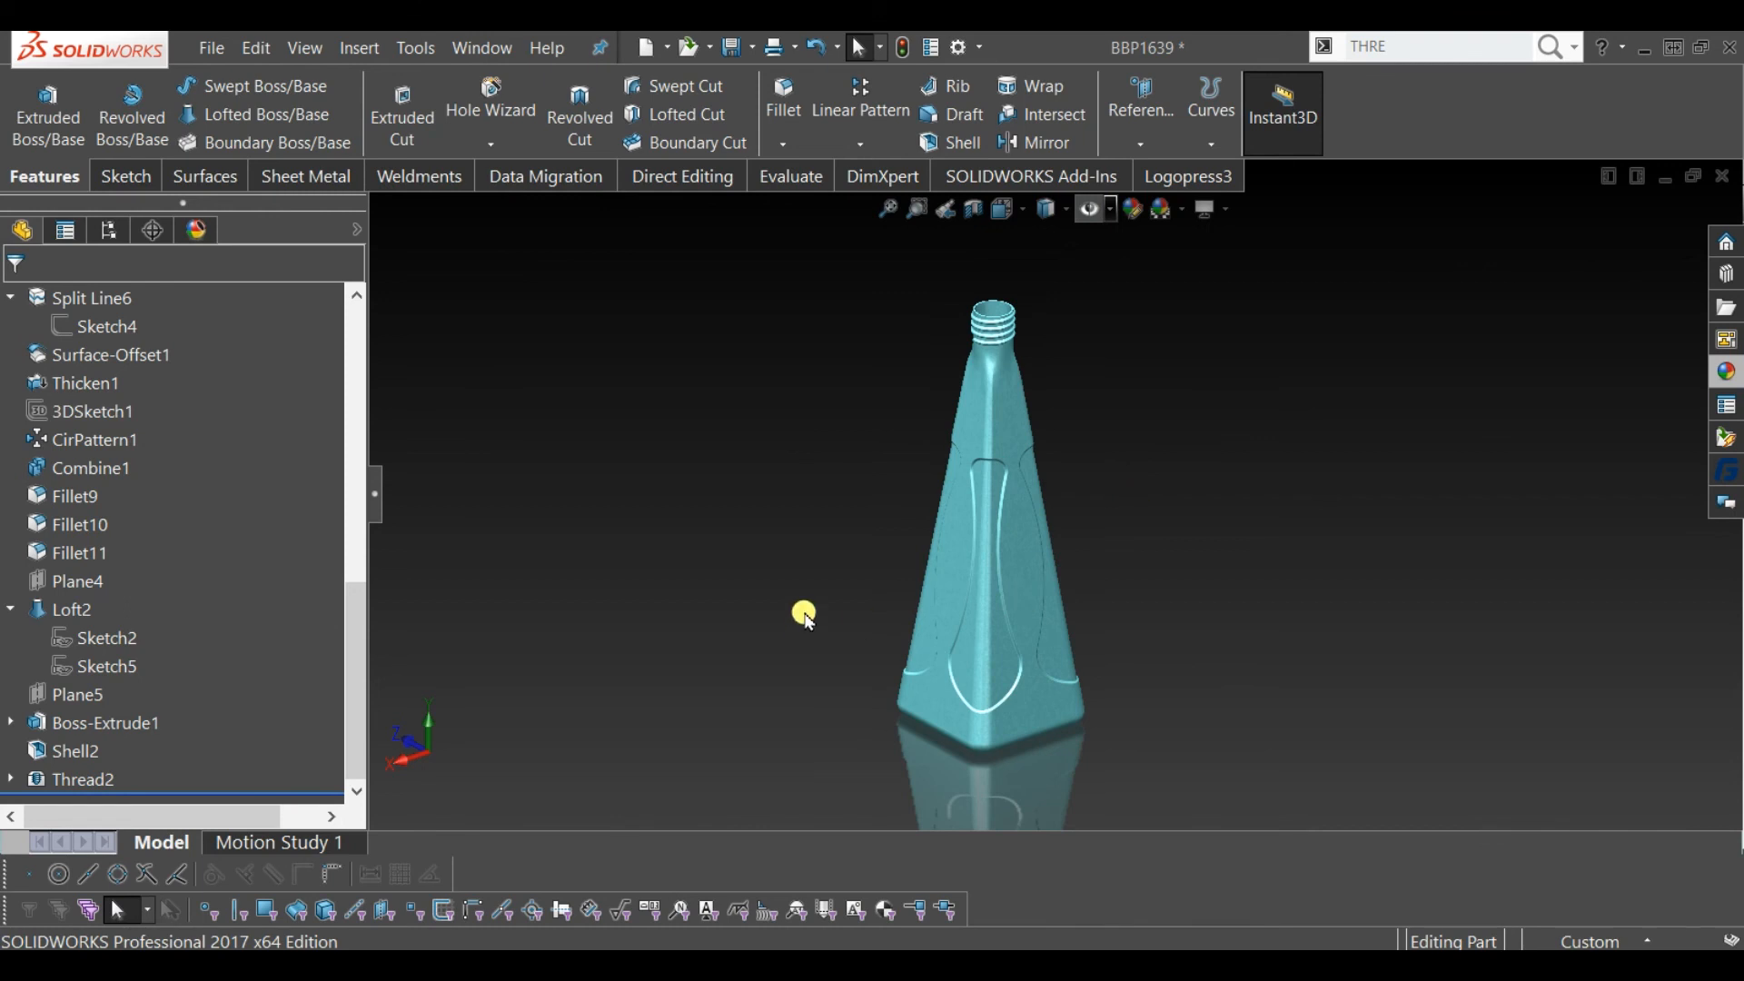
click(372, 493)
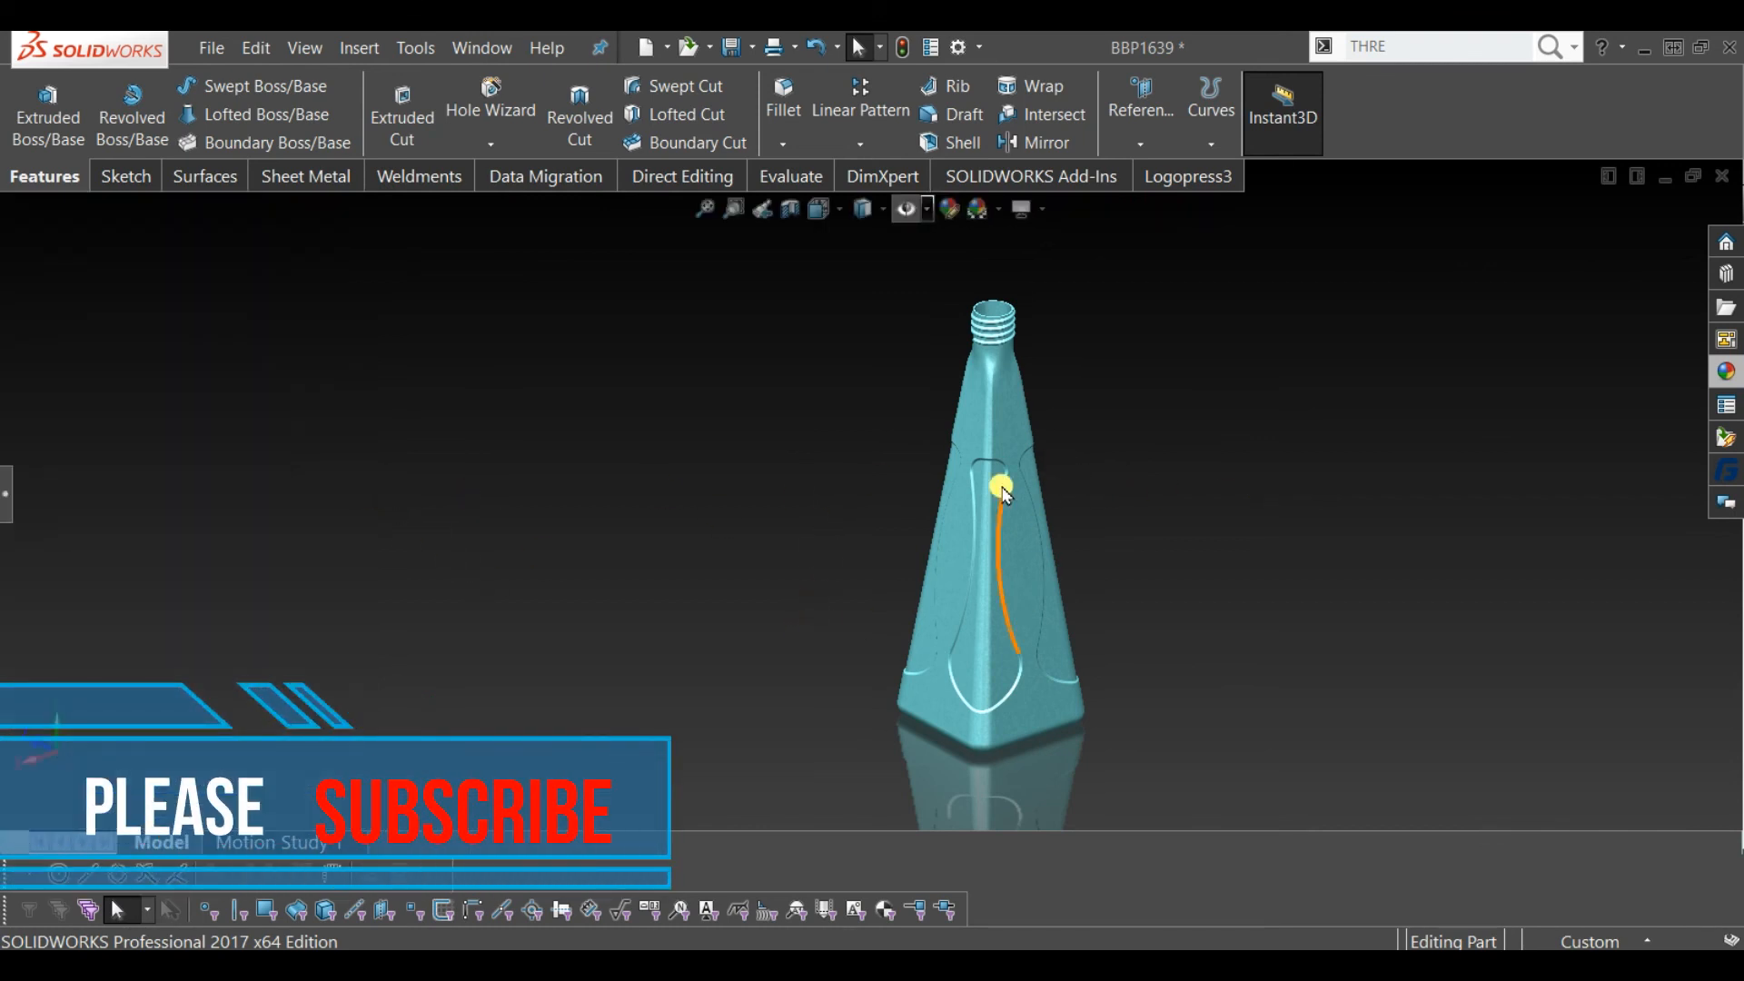
scroll(1152, 495, down, 1)
scroll(1152, 495, up, 1)
scroll(1158, 485, down, 1)
scroll(1158, 485, up, 1)
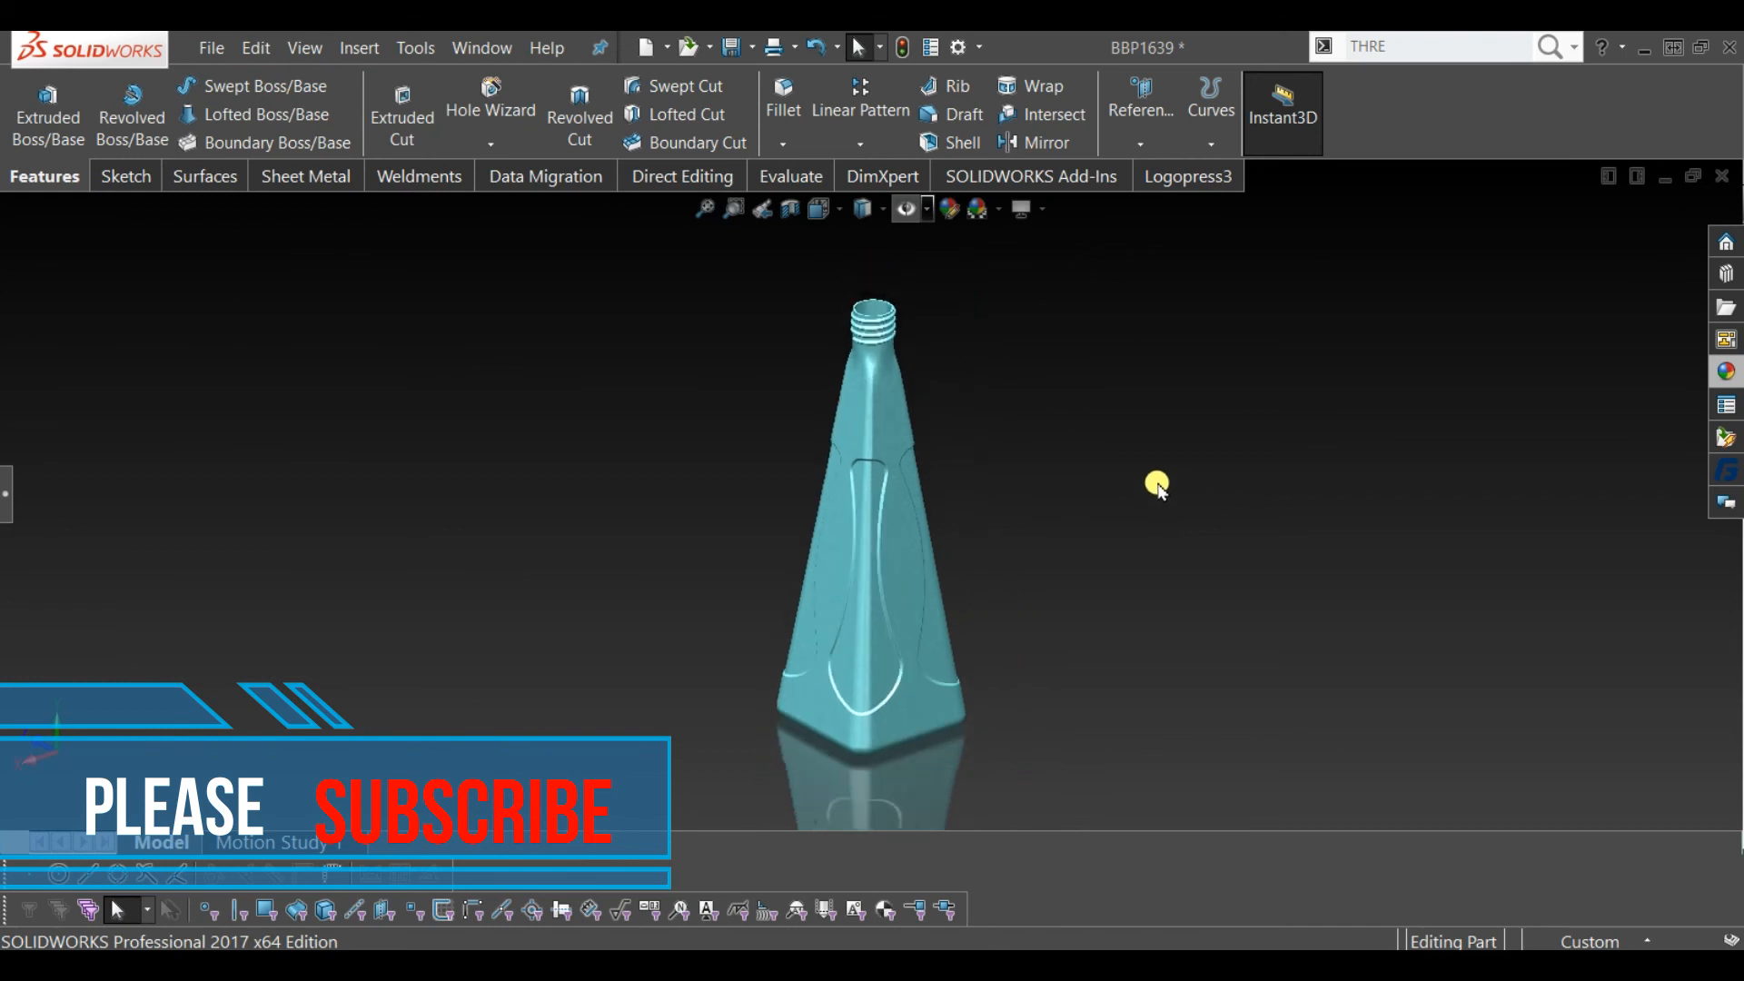